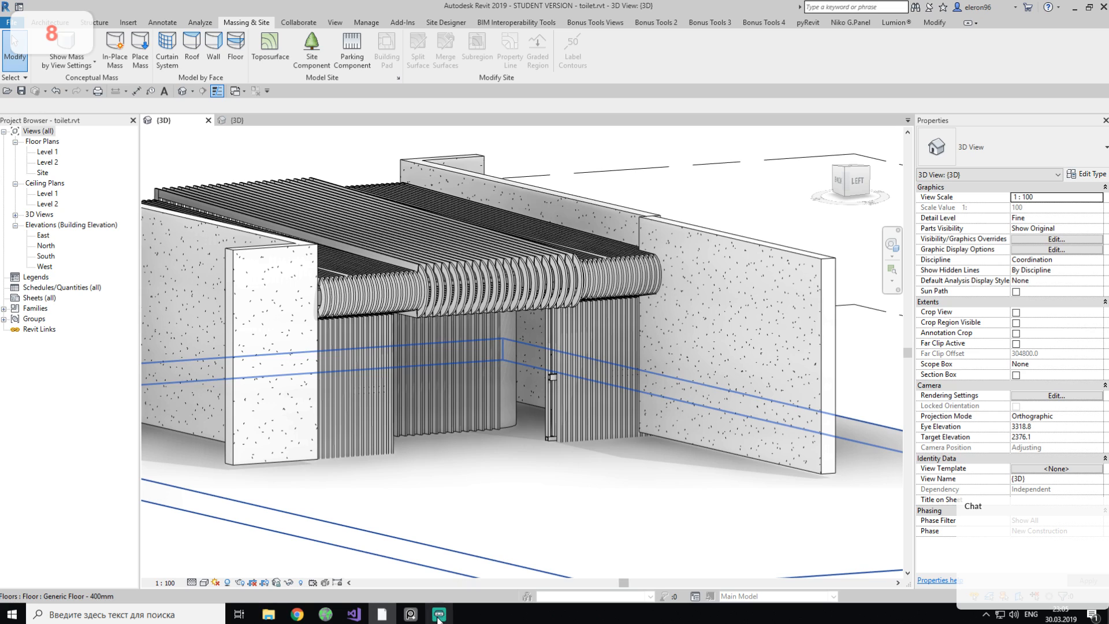
Switch to the reference image board, widen its window and examine the restroom's renderings, photos, plan and section drawings.
left_click(410, 614)
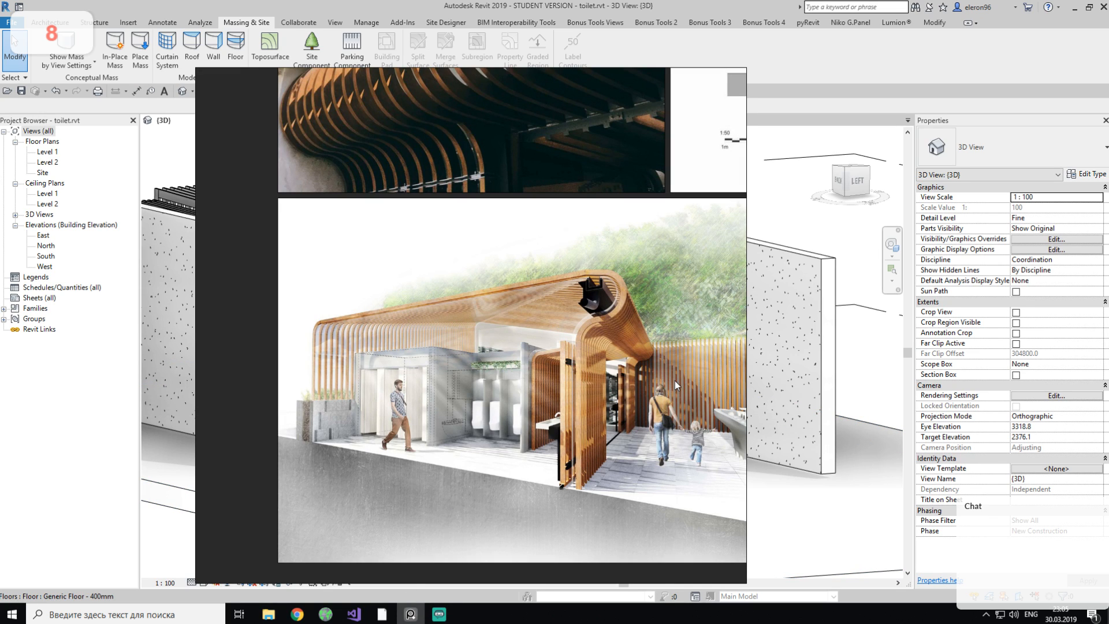
left_click_drag(745, 385, 1038, 384)
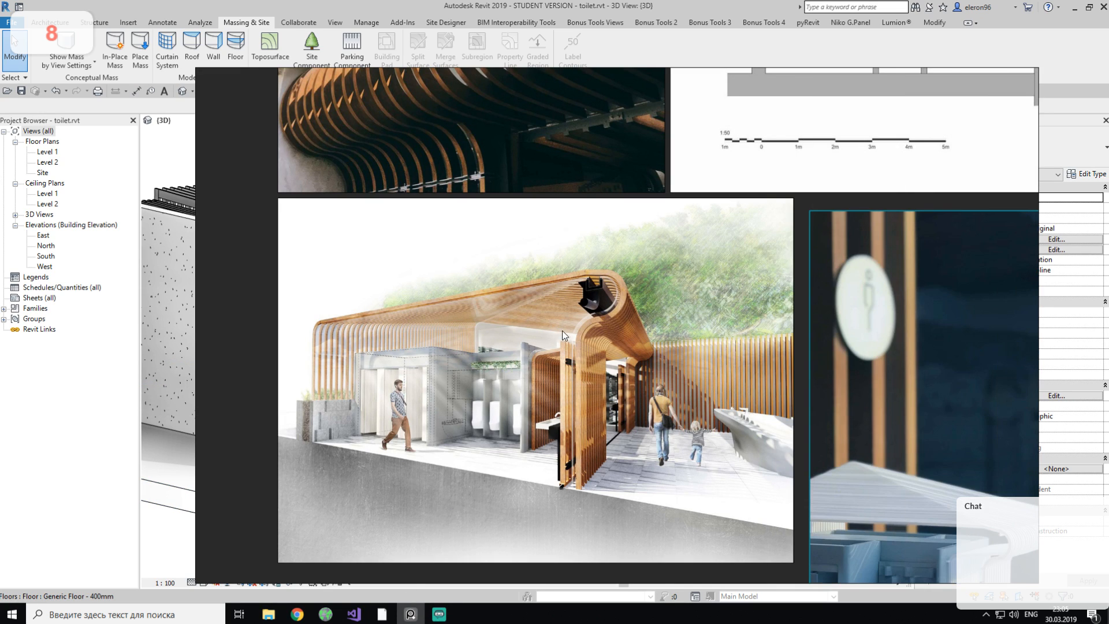
scroll(612, 332, "down", 5)
scroll(552, 311, "up", 5)
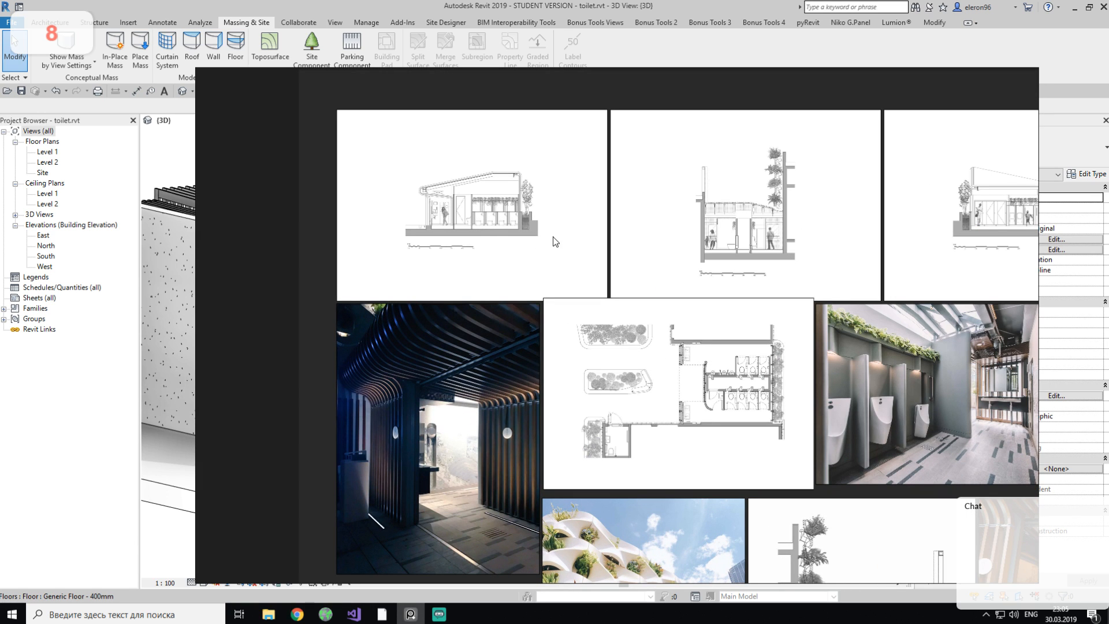
middle_click_drag(741, 426, 490, 214)
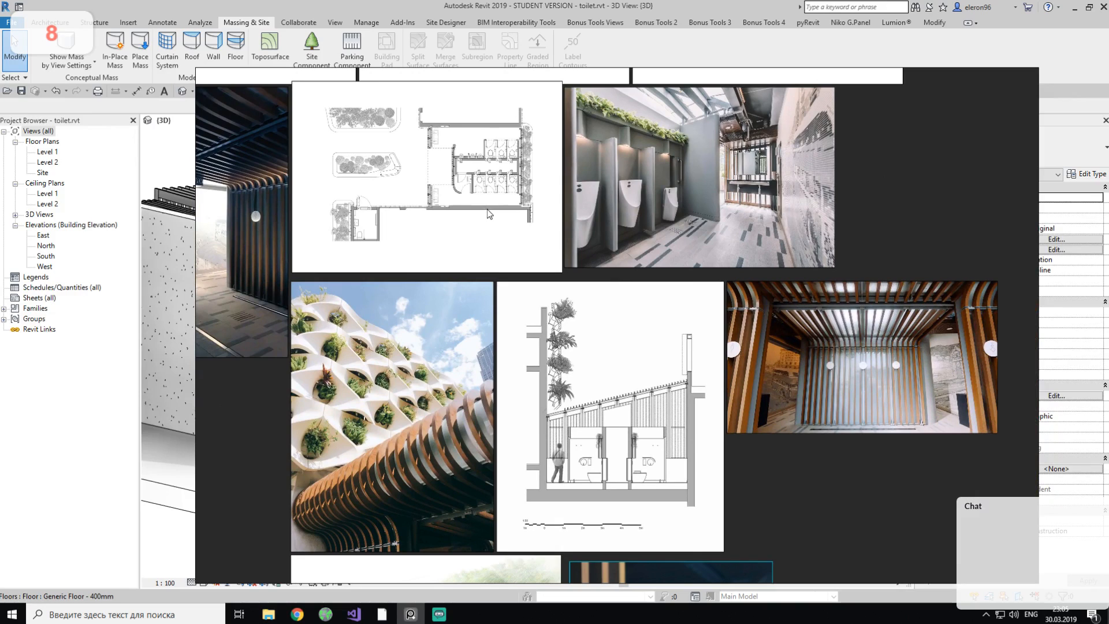
middle_click_drag(723, 427, 694, 397)
middle_click_drag(558, 469, 598, 429)
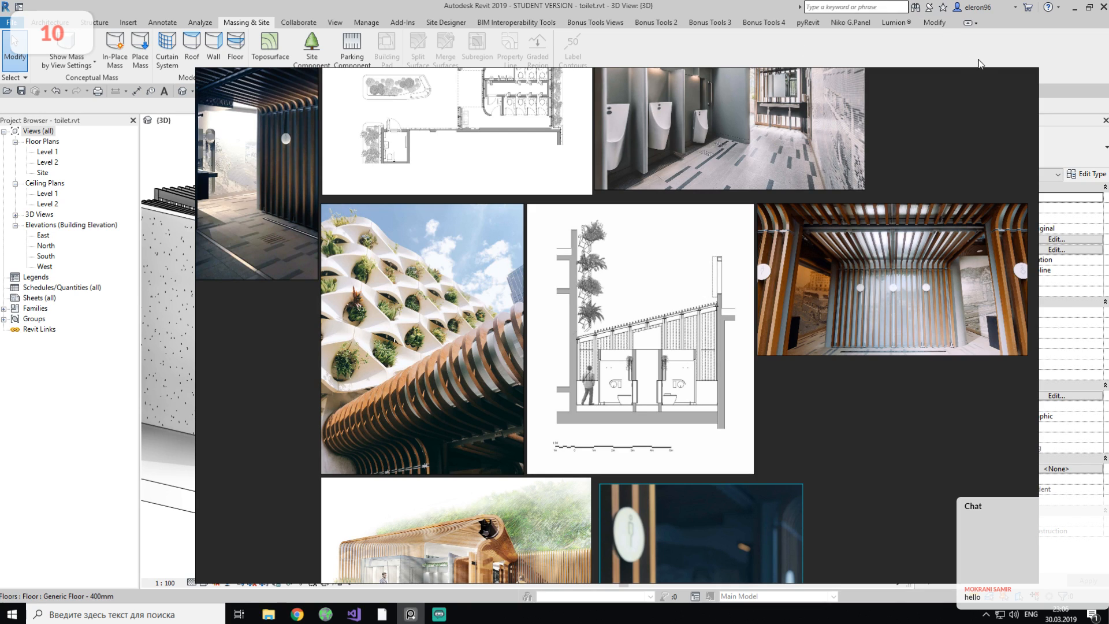
left_click(410, 614)
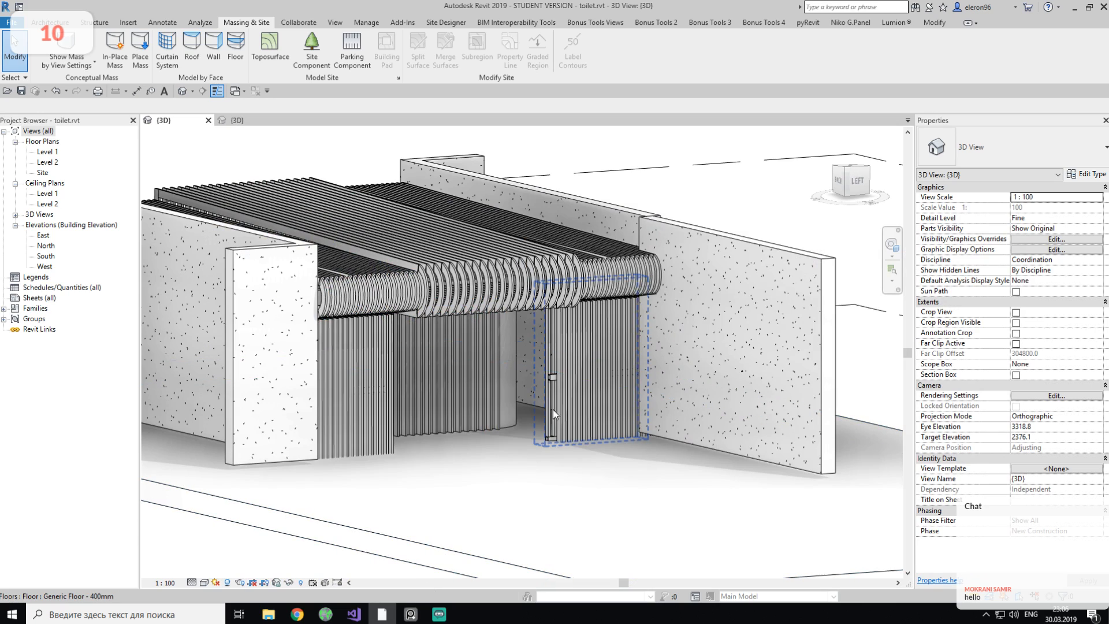
Close the toilet.rvt 3D view and the Prof 1.rfa family without saving the family's changes.
scroll(585, 376, "down", 5)
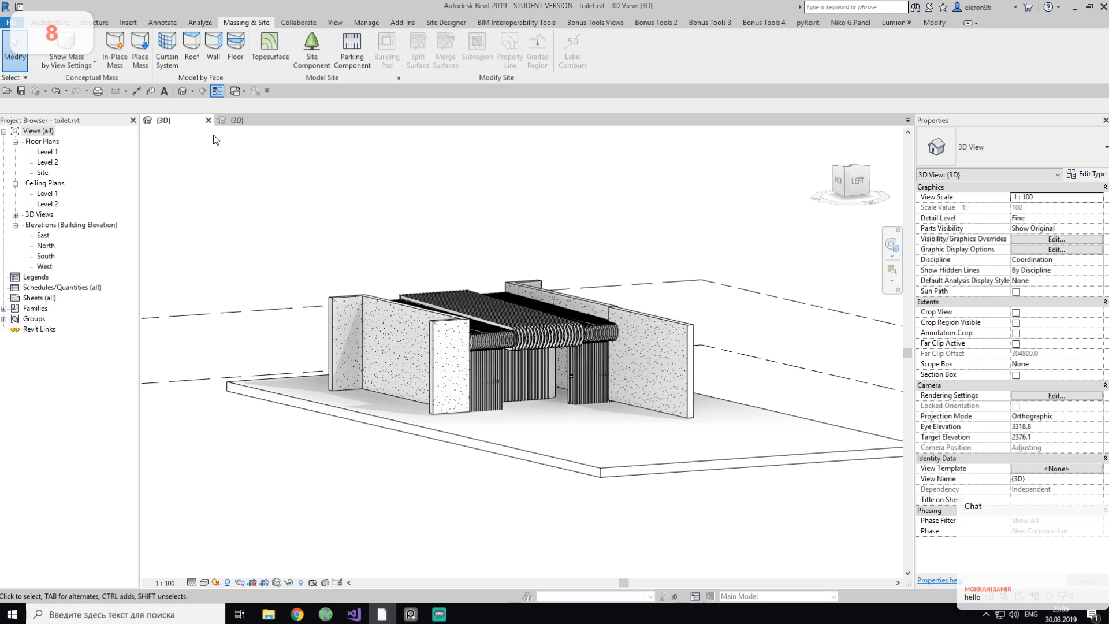
left_click(209, 120)
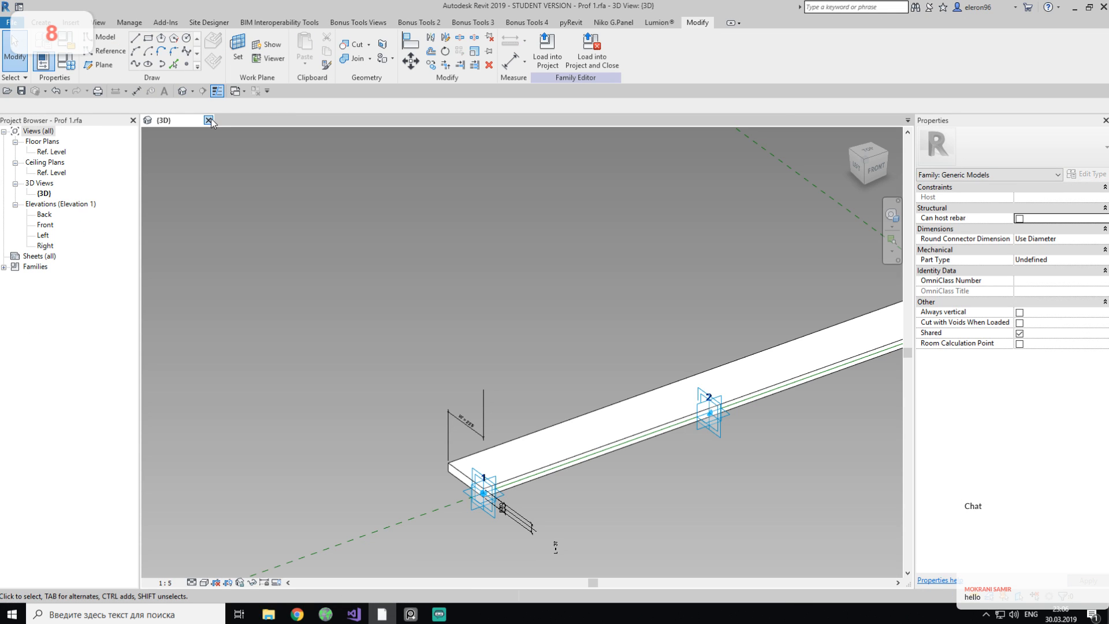
left_click(208, 120)
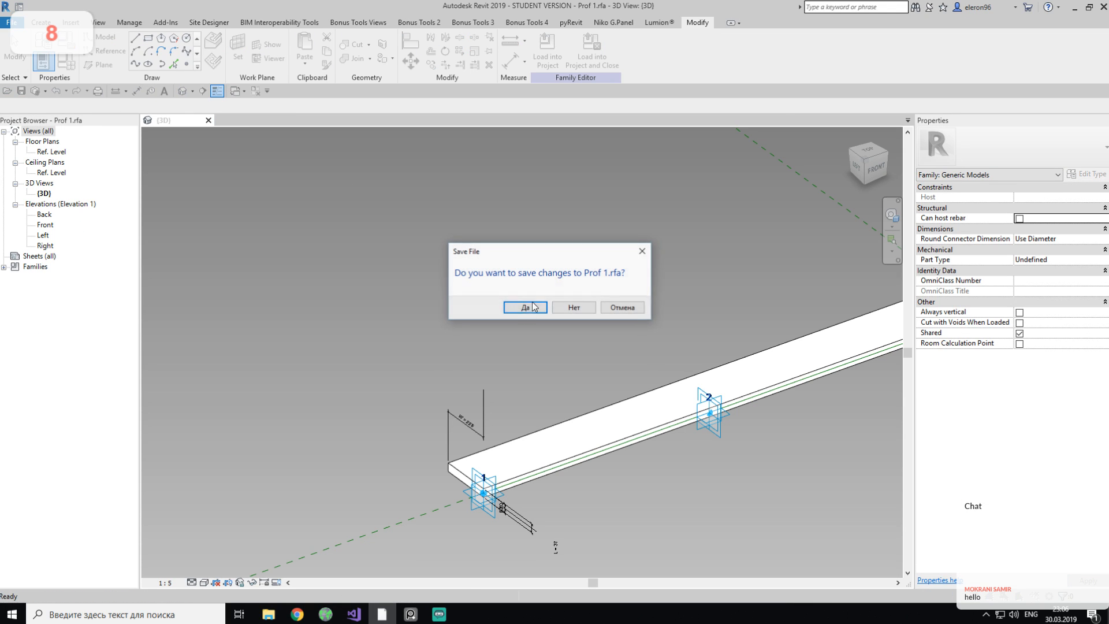
left_click(567, 310)
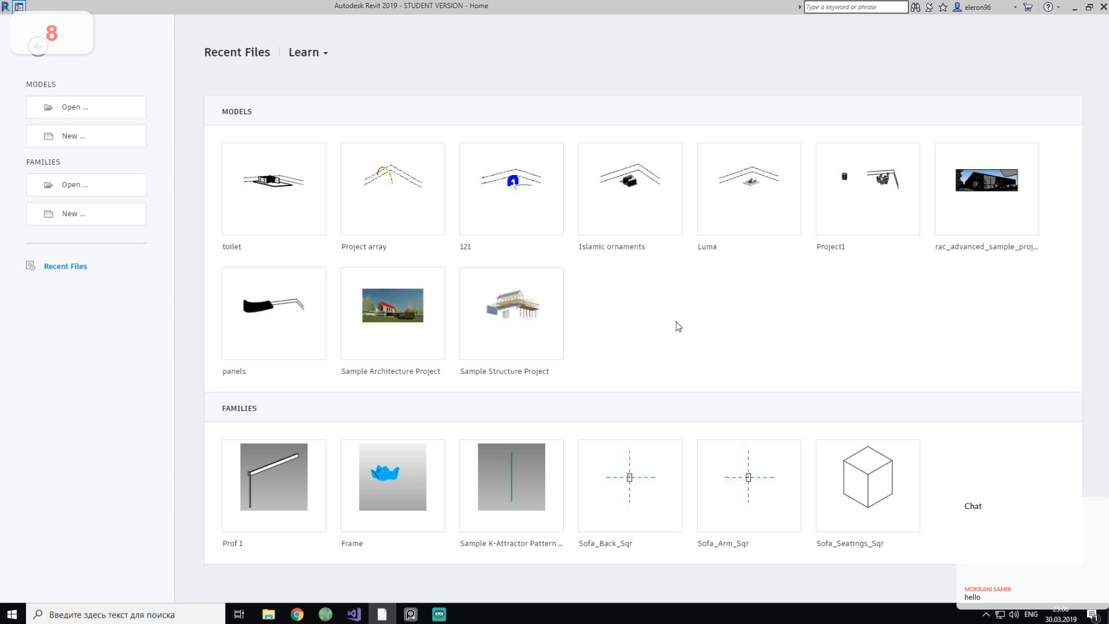
Create a new project, choosing its template file.
left_click(99, 142)
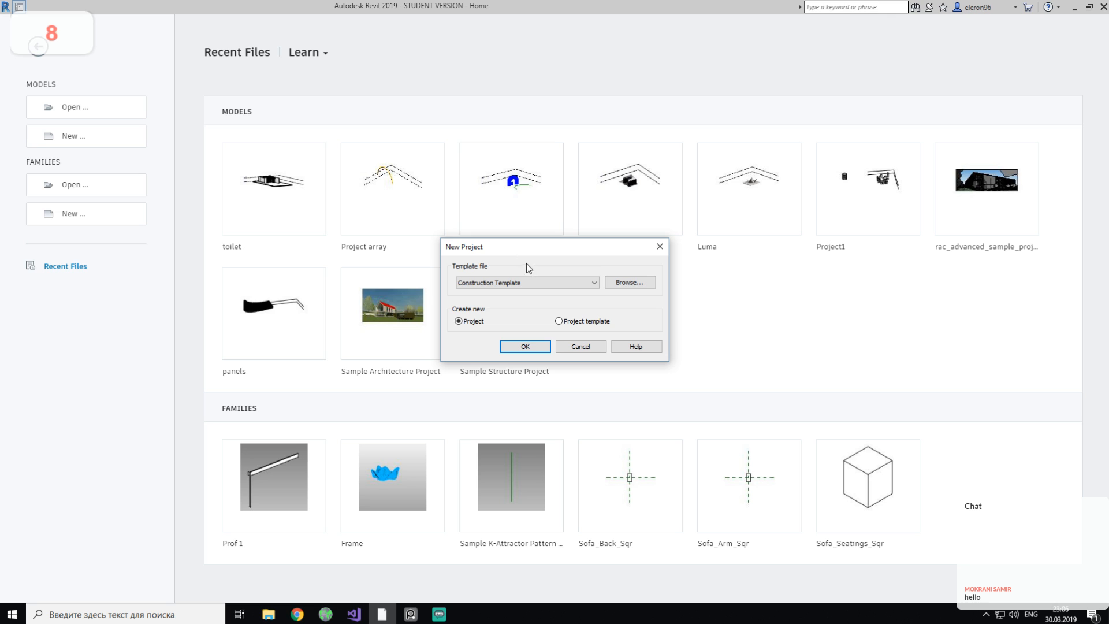
left_click(533, 282)
left_click(520, 308)
left_click(524, 347)
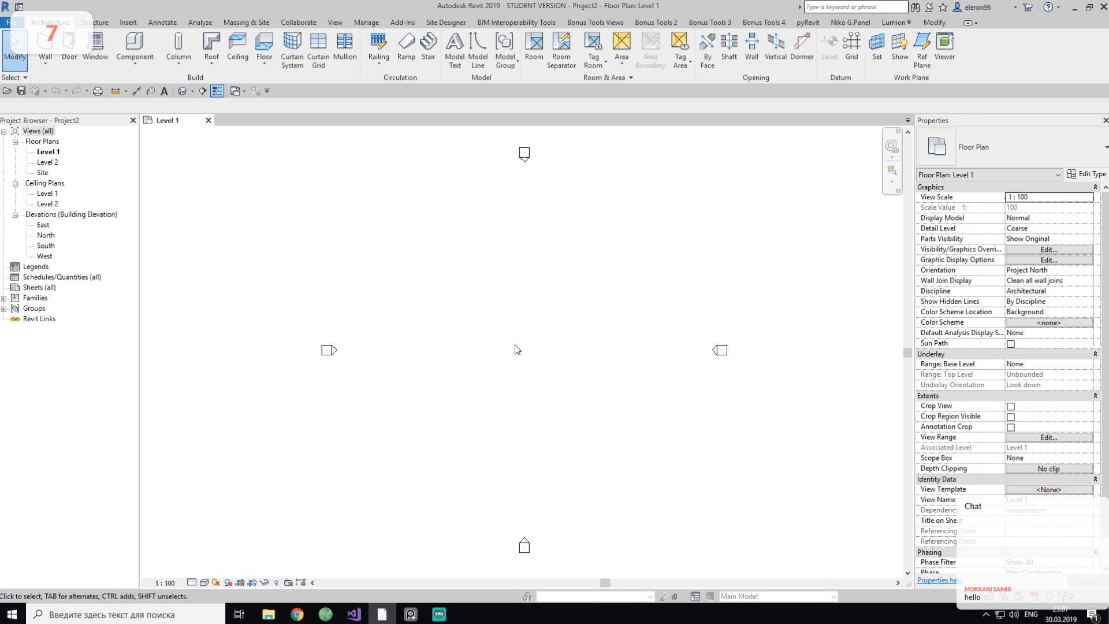
Return to the reference image board and examine the restroom's floor plan drawing up close.
left_click(410, 614)
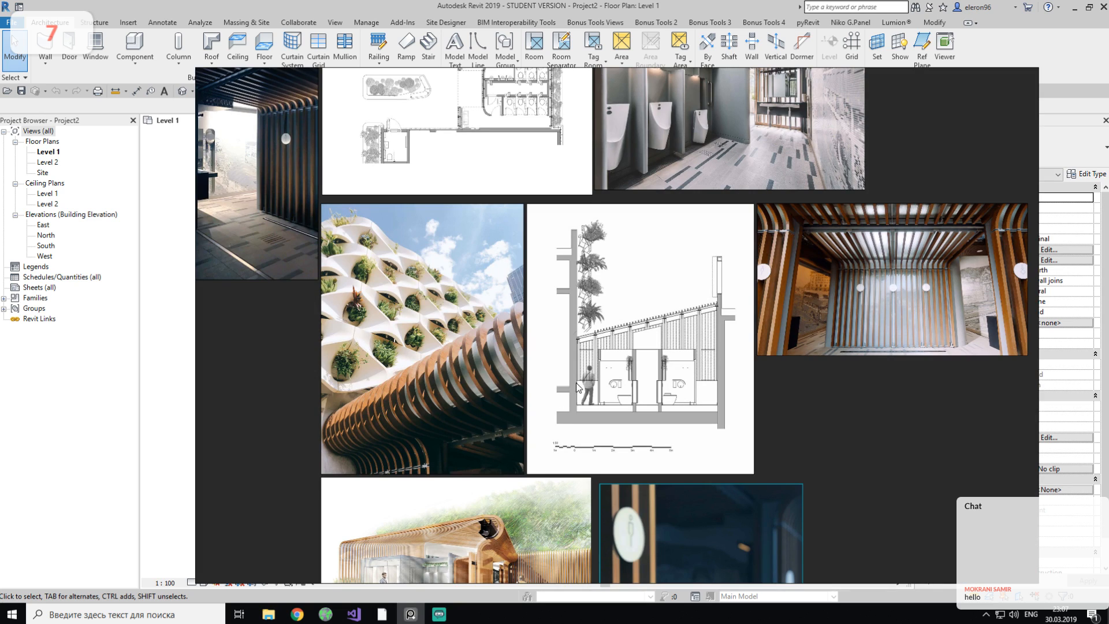
scroll(599, 375, "down", 2)
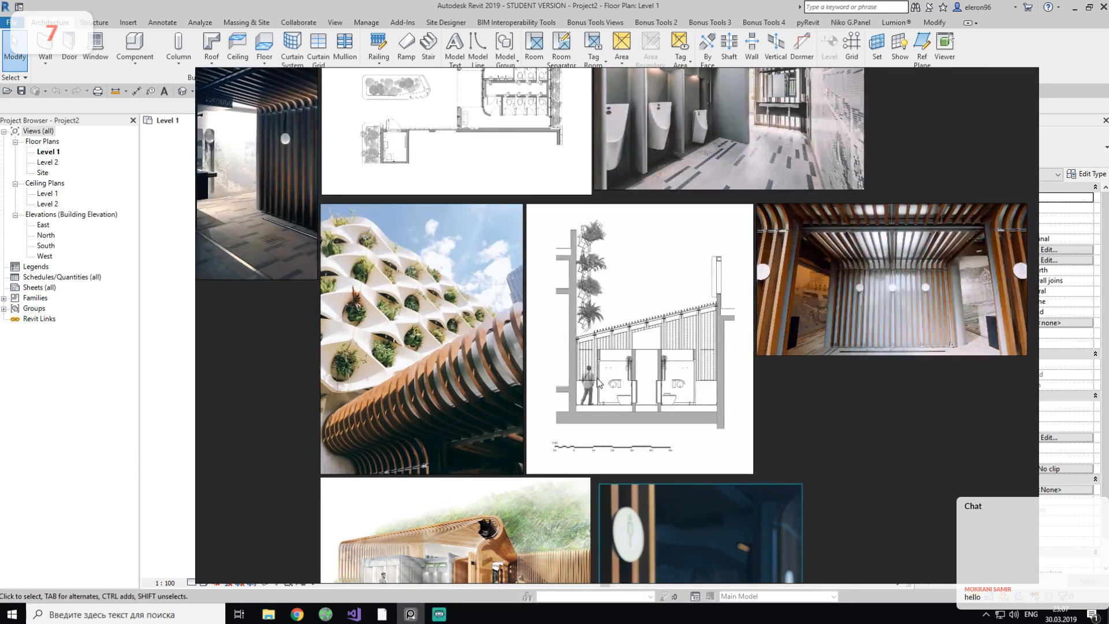
scroll(598, 376, "up", 3)
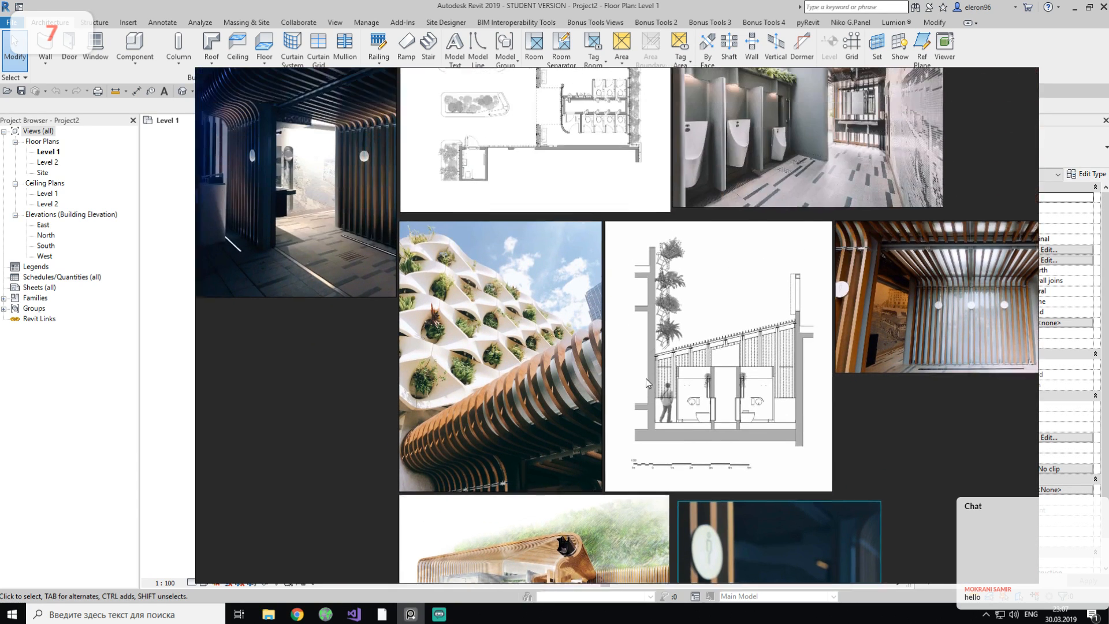
middle_click_drag(627, 230, 646, 543)
middle_click_drag(523, 393, 490, 303)
left_click(490, 303)
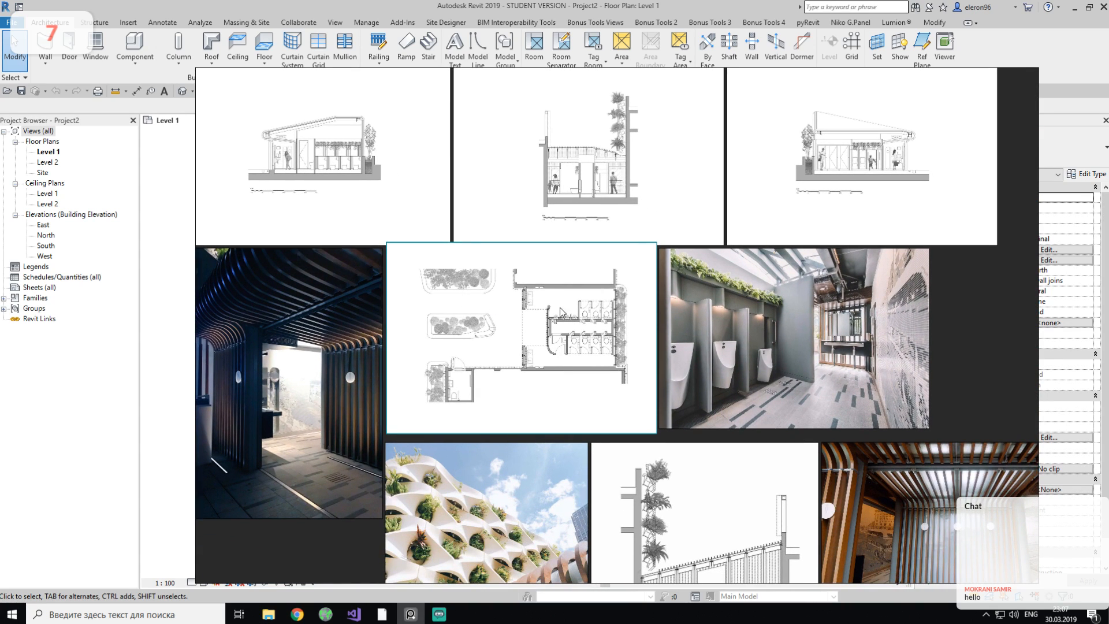
scroll(522, 345, "up", 2)
left_click_drag(526, 346, 519, 336)
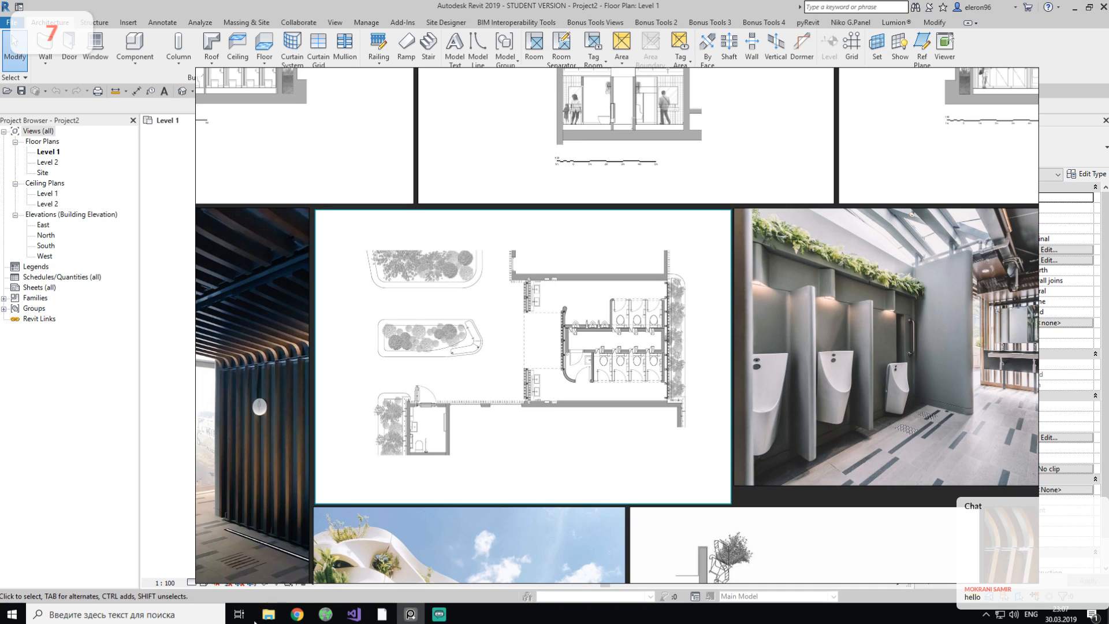
Switch to File Explorer, put the reference board away and open the Downloads (Загрузки) folder.
left_click(270, 615)
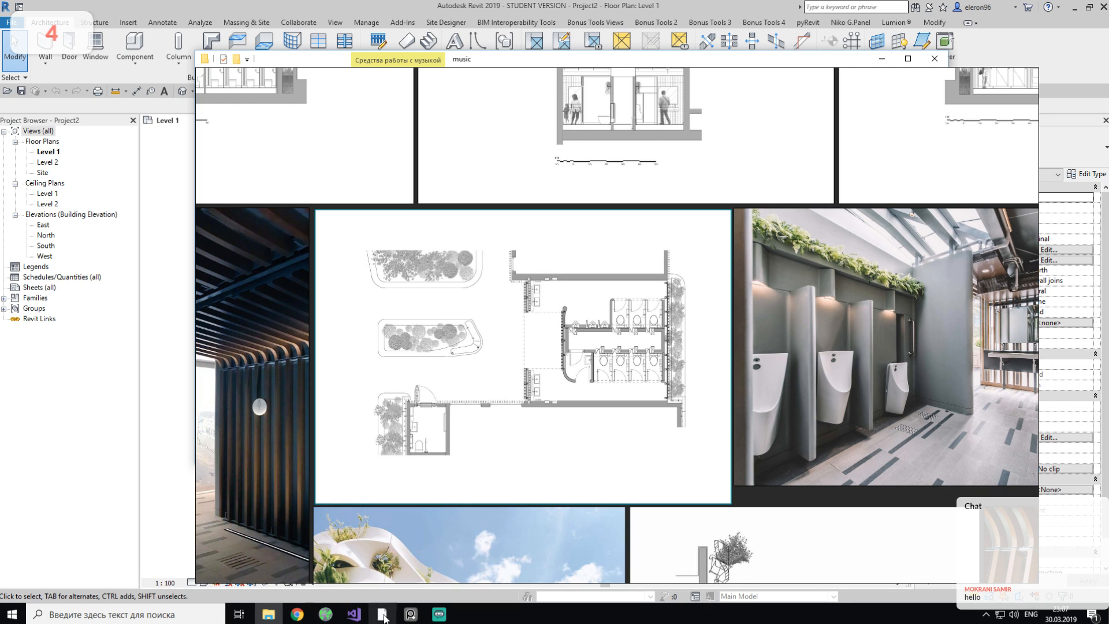
left_click(409, 615)
scroll(276, 289, "up", 8)
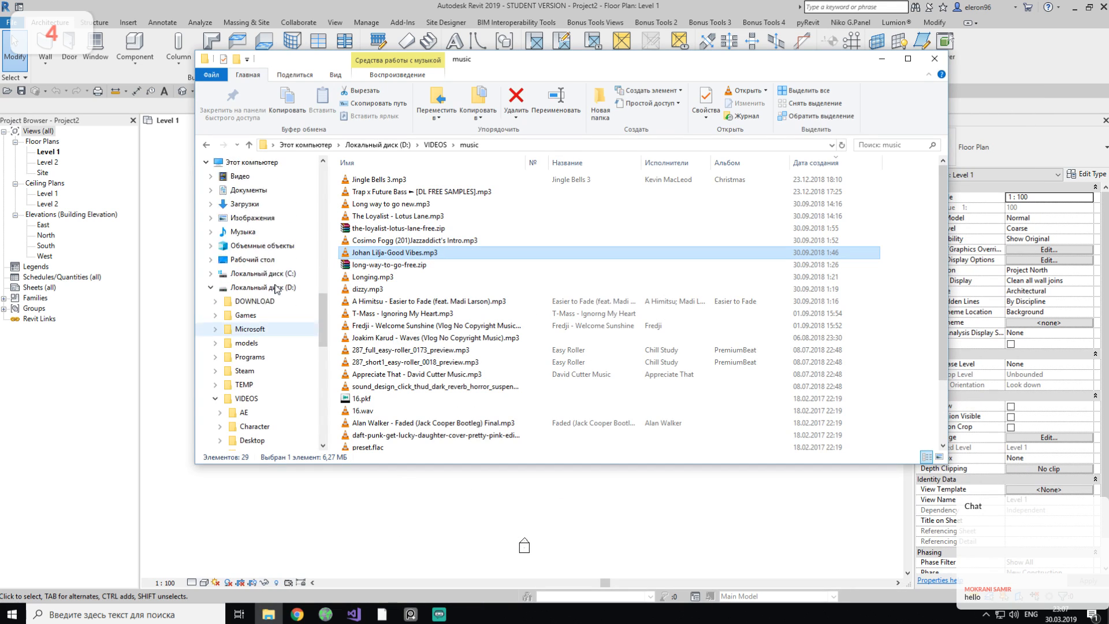
scroll(271, 282, "up", 9)
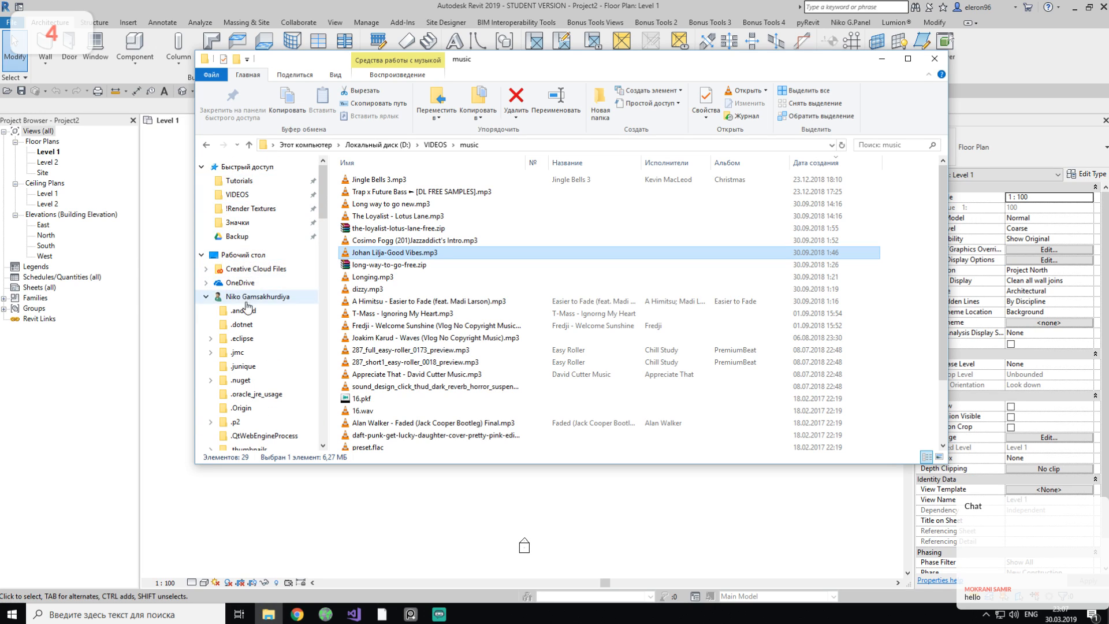
left_click(206, 298)
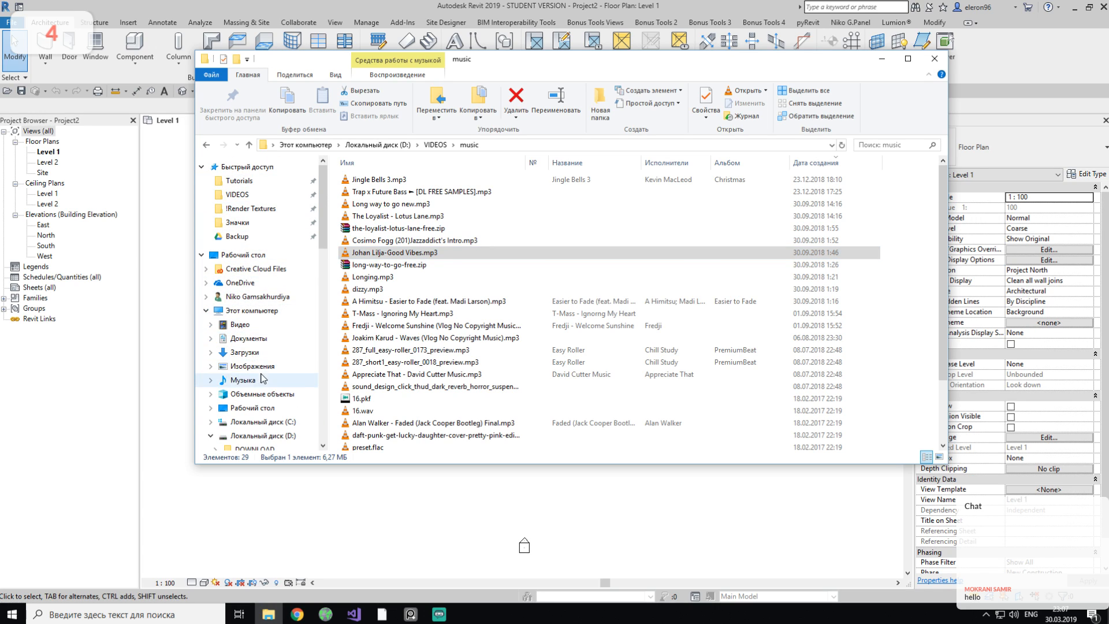
left_click(245, 352)
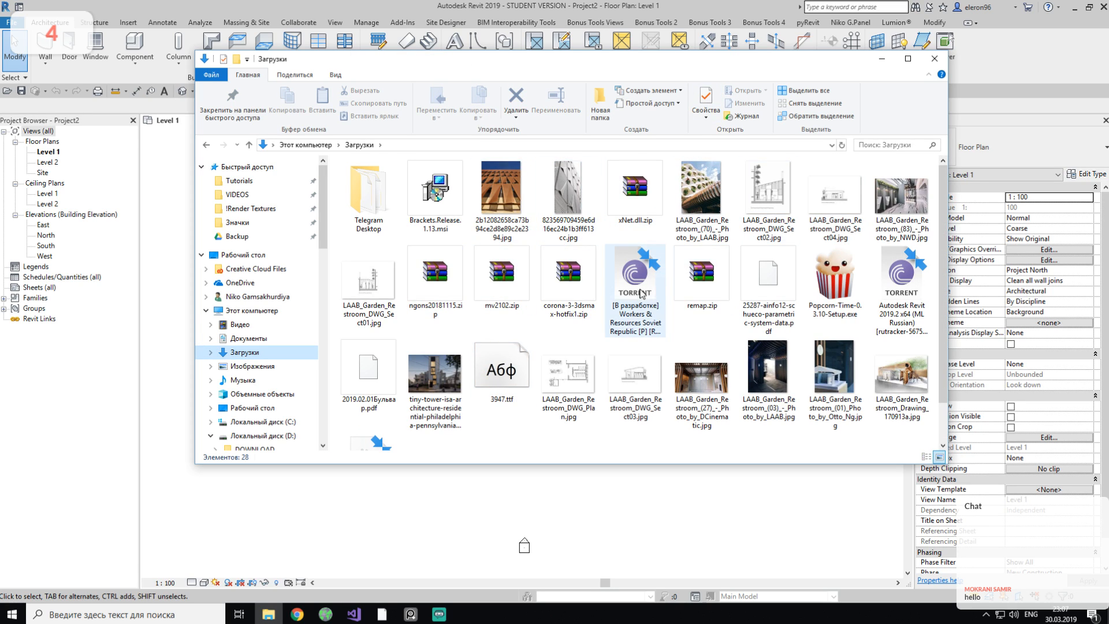
Import LAAB_Garden_Restroom_DWG_Plan.jpg from Downloads into the Level 1 floor plan, placing it centrally between the elevation markers.
left_click(590, 381)
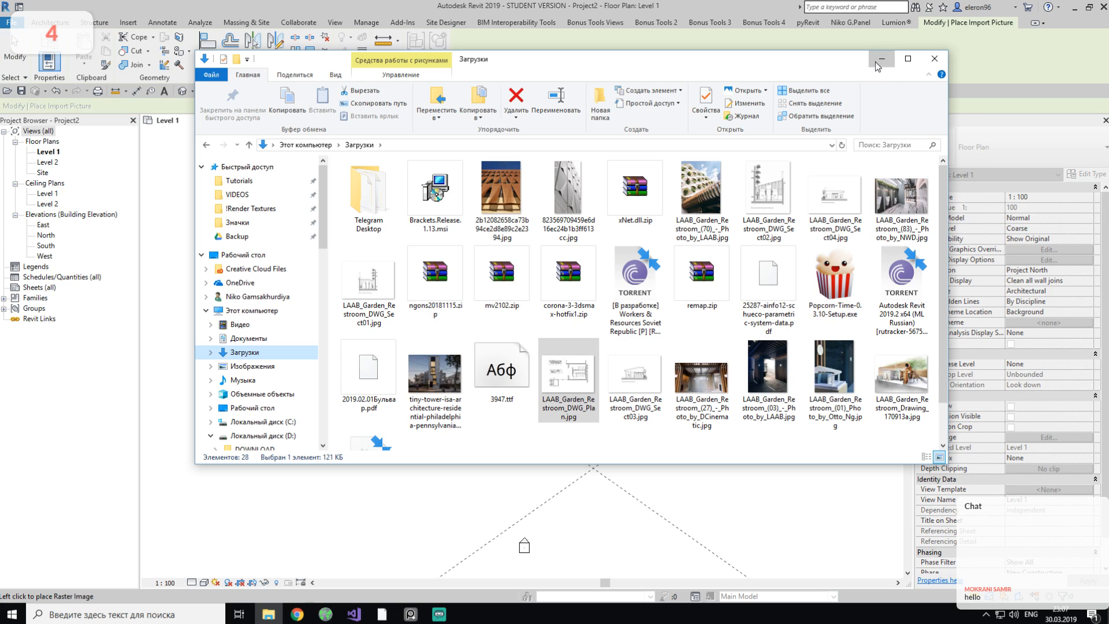
left_click(874, 62)
left_click(530, 349)
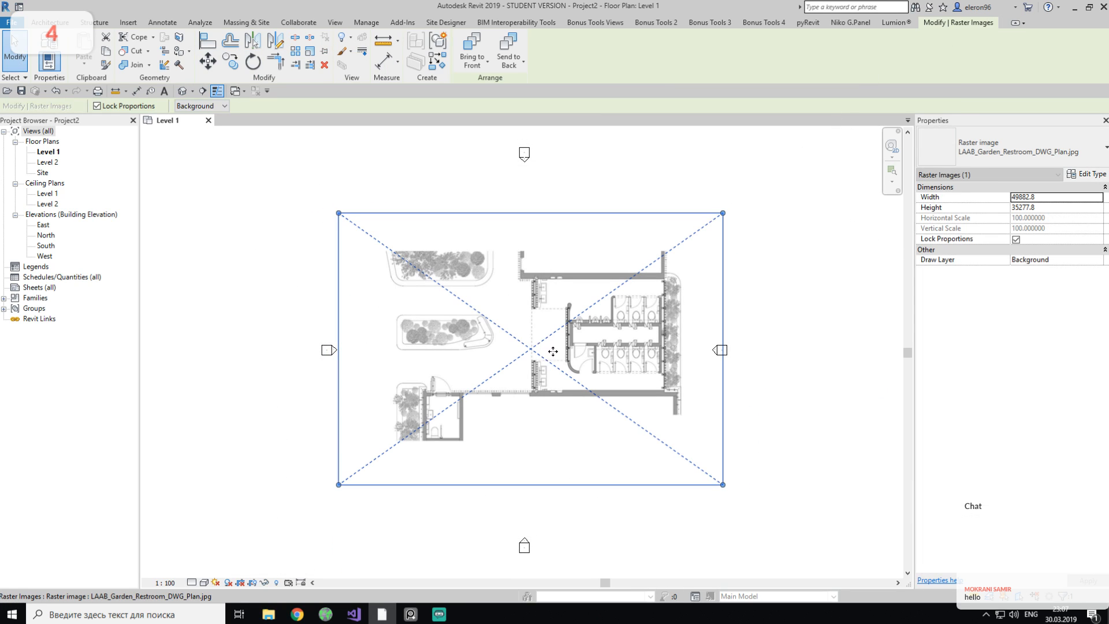
left_click(776, 322)
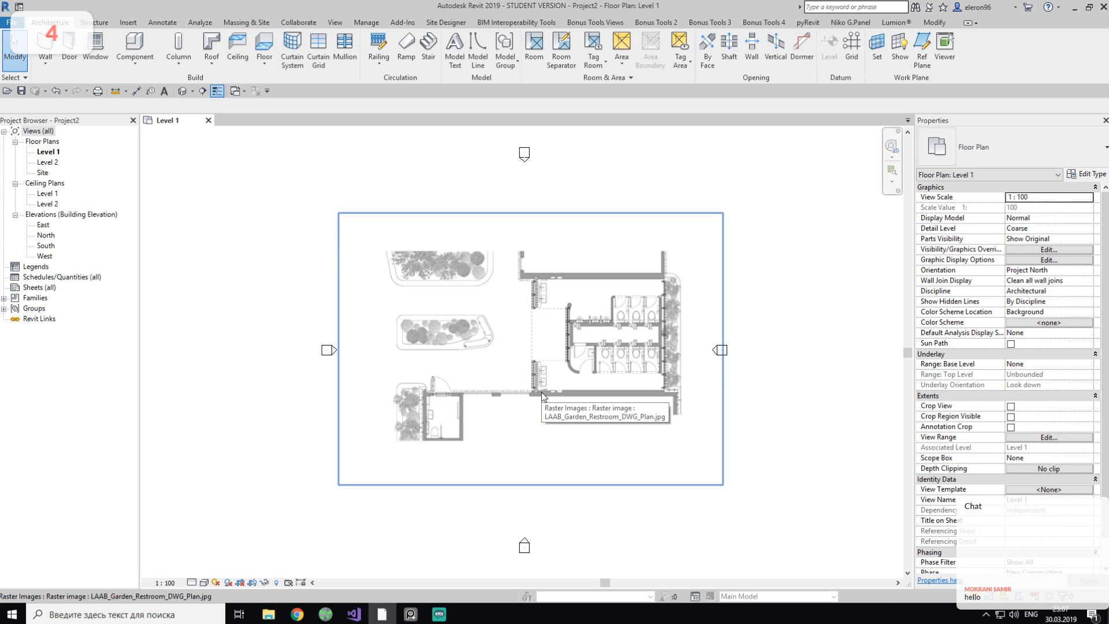
Draw a 700 mm horizontal model line from the jamb of the leftmost lower toilet stall's door opening as a scale reference.
scroll(508, 344, "up", 8)
middle_click_drag(678, 377, 497, 355)
left_click(478, 49)
scroll(497, 430, "up", 6)
left_click(464, 410)
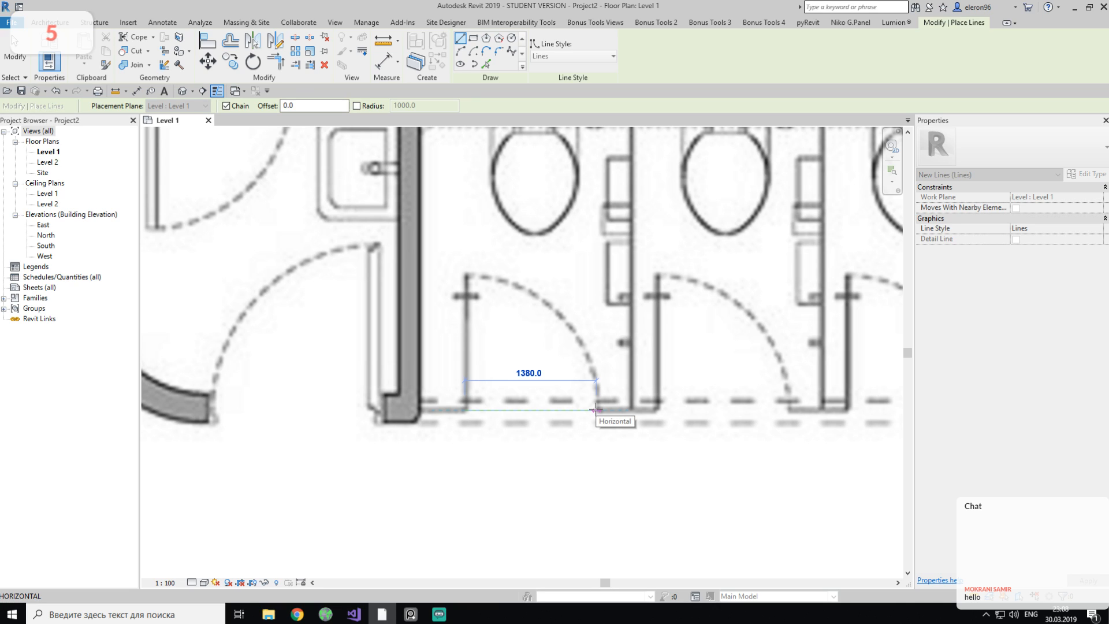
type("700")
key("Return")
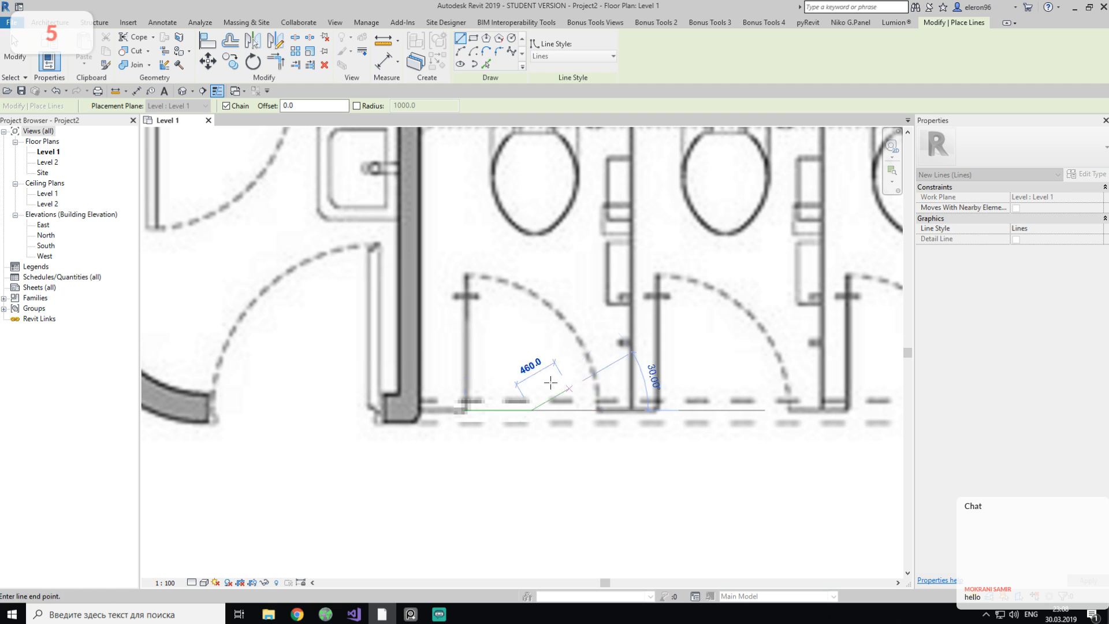
key("Escape")
key("Escape")
Scale the plan image graphically from the stall door's left jamb so that the door opening matches the 700 mm reference line.
scroll(624, 484, "down", 5)
scroll(768, 355, "down", 3)
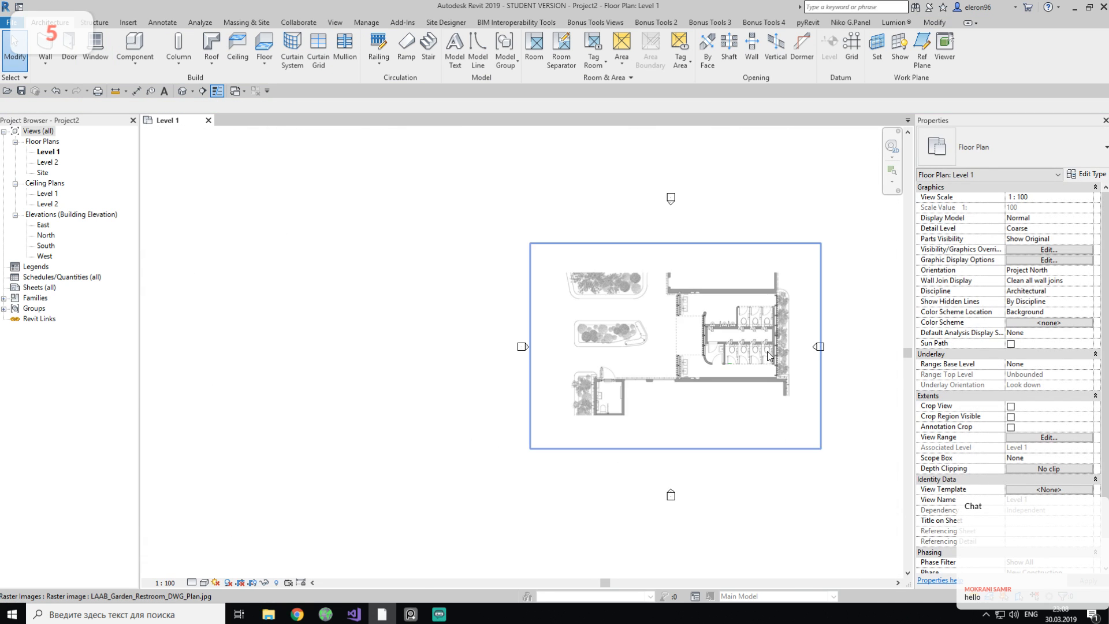
middle_click_drag(768, 355, 695, 370)
left_click(742, 307)
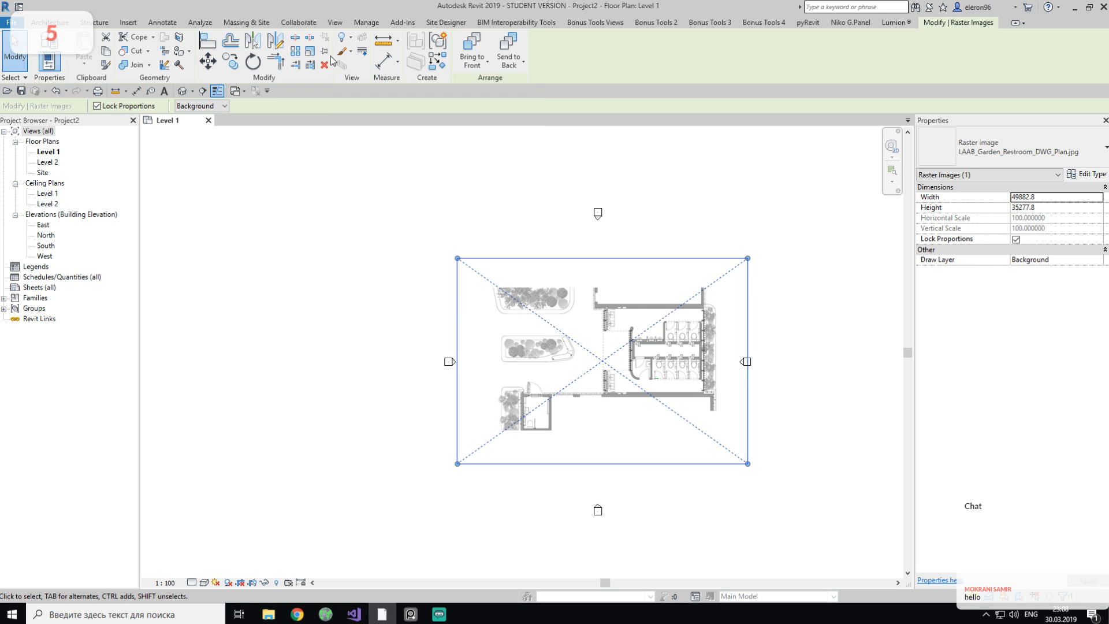
left_click(309, 51)
scroll(591, 320, "up", 10)
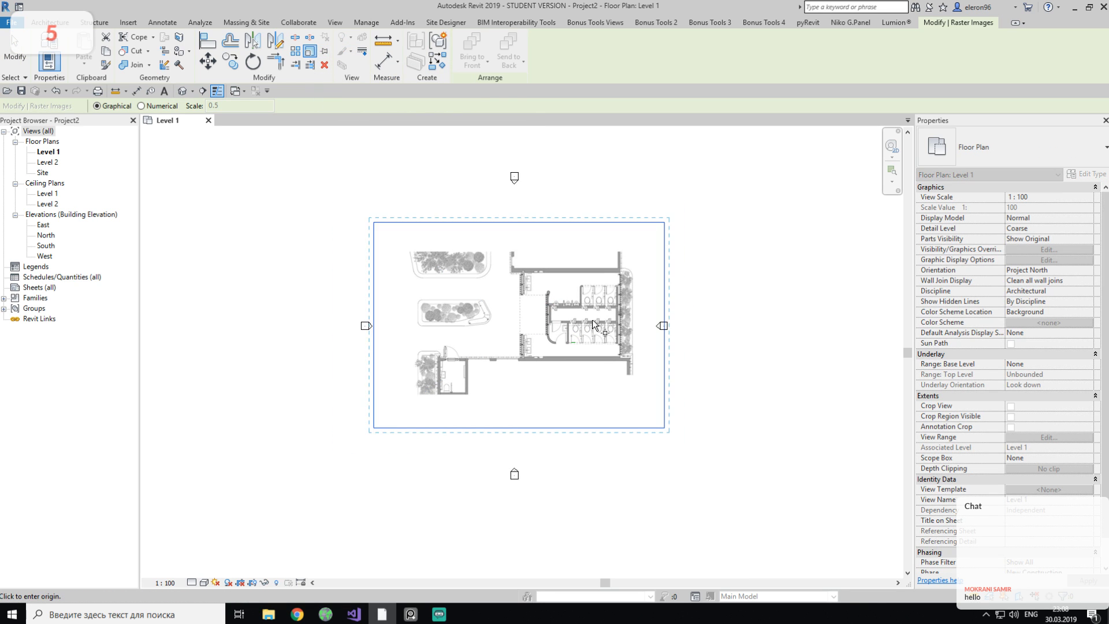
scroll(520, 415, "up", 3)
left_click(499, 461)
left_click(587, 461)
left_click(542, 461)
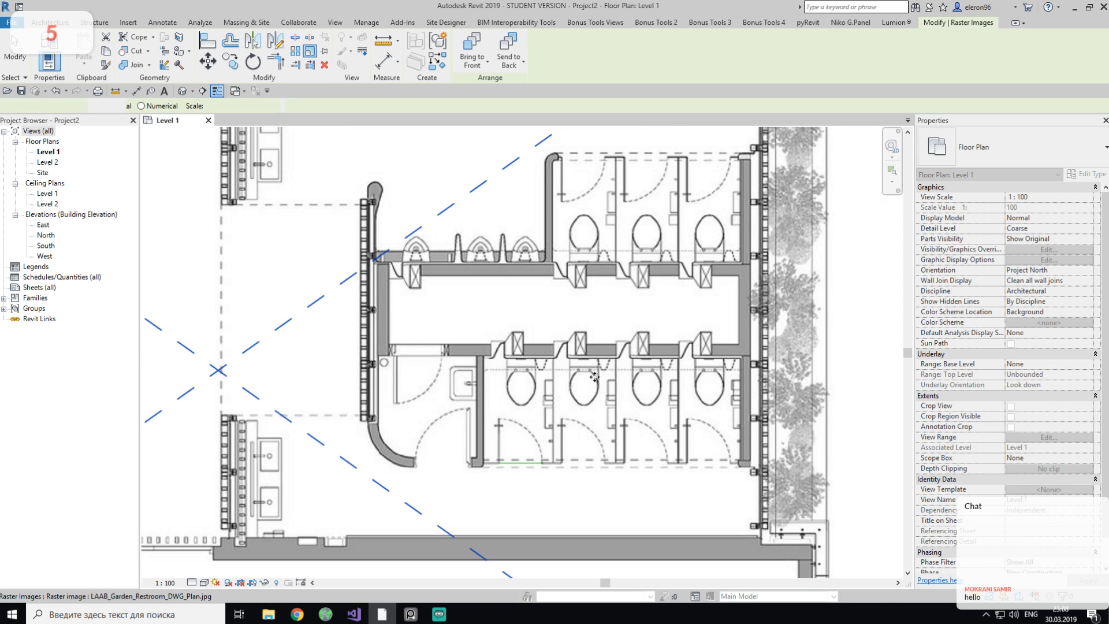
scroll(625, 342, "down", 6)
scroll(626, 341, "up", 7)
key("Escape")
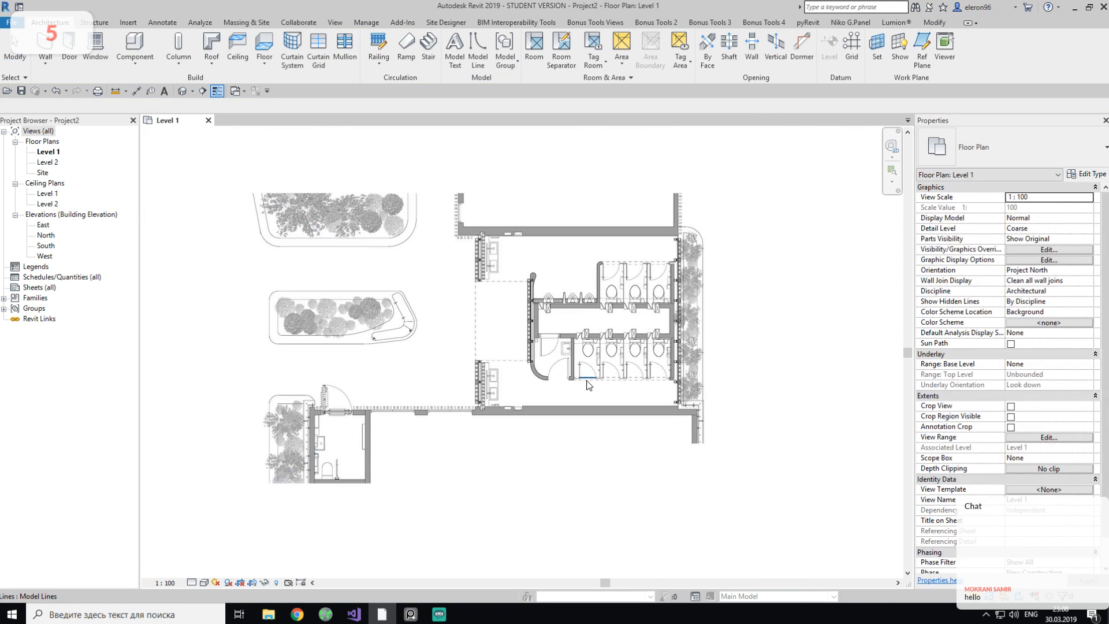
left_click(588, 378)
key("Escape")
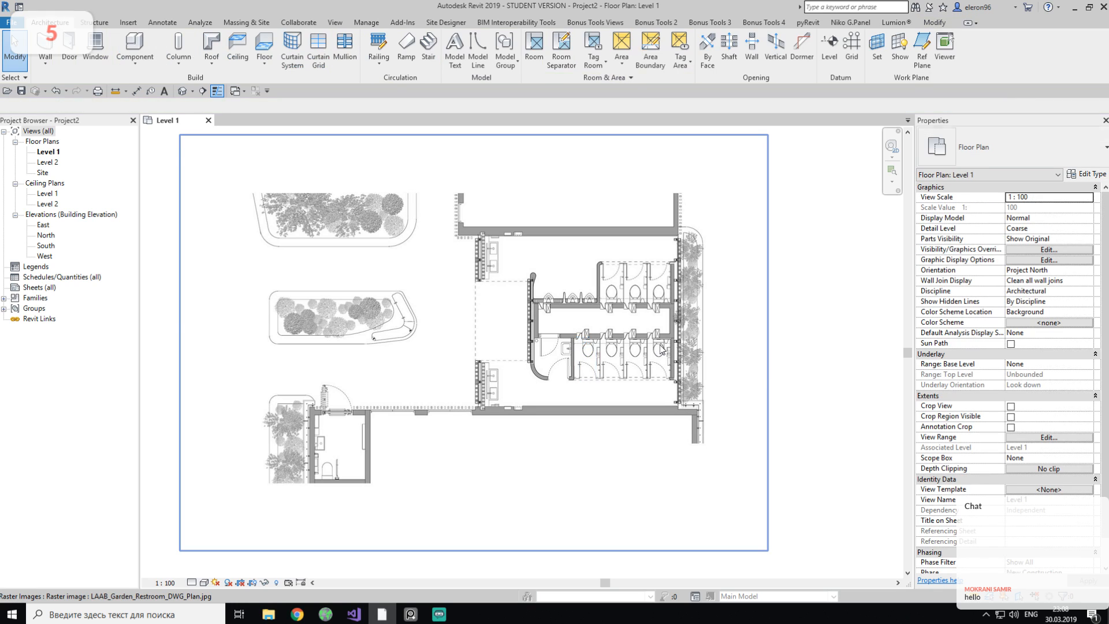
Move the plan image to the left and slightly up, centring it between the elevation markers, and pin it in place.
scroll(640, 316, "down", 5)
left_click(640, 317)
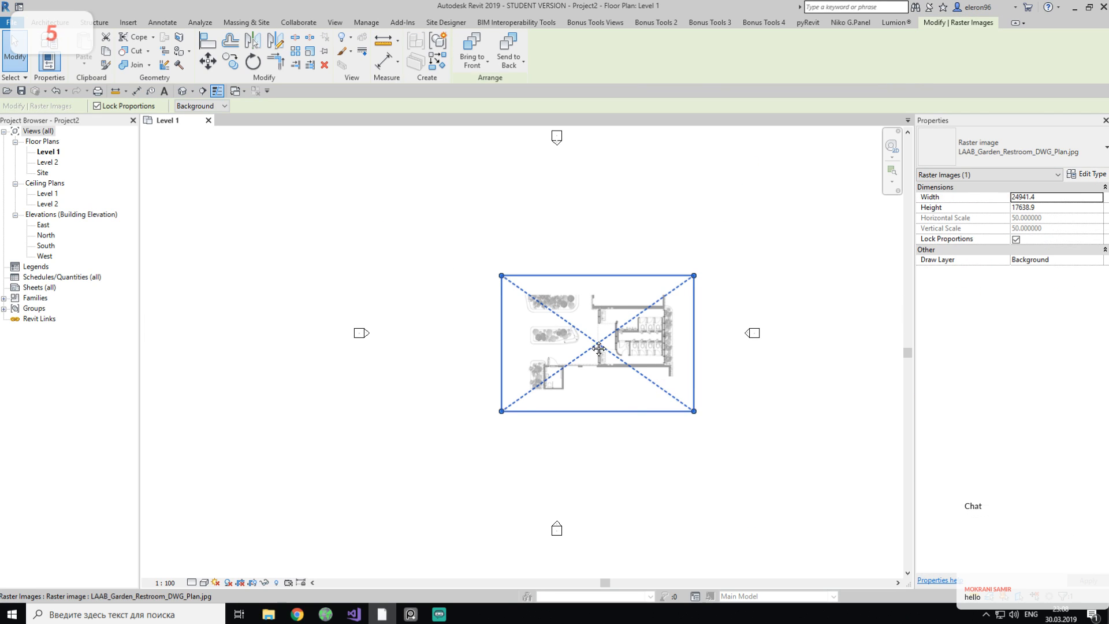
middle_click_drag(545, 316, 409, 293)
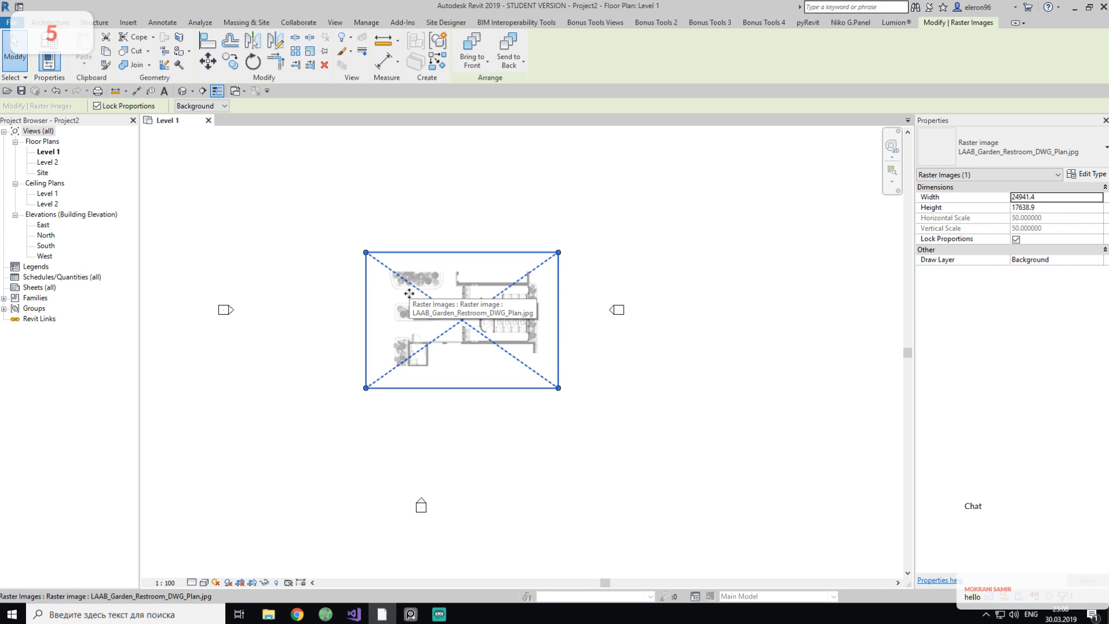
left_click_drag(471, 276, 436, 261)
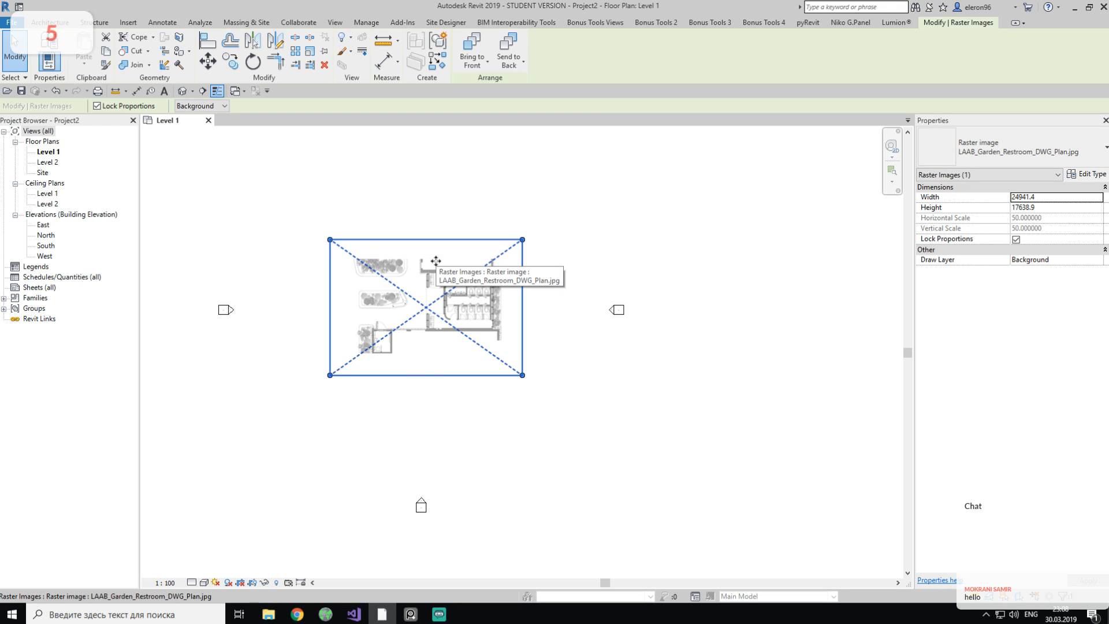
left_click(324, 52)
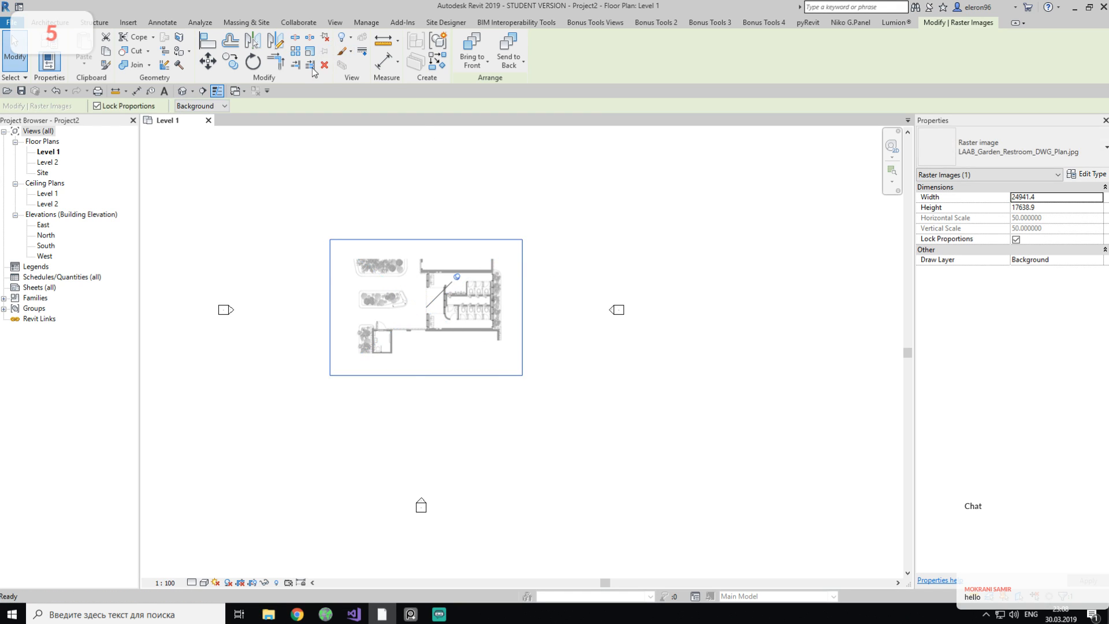
left_click(617, 250)
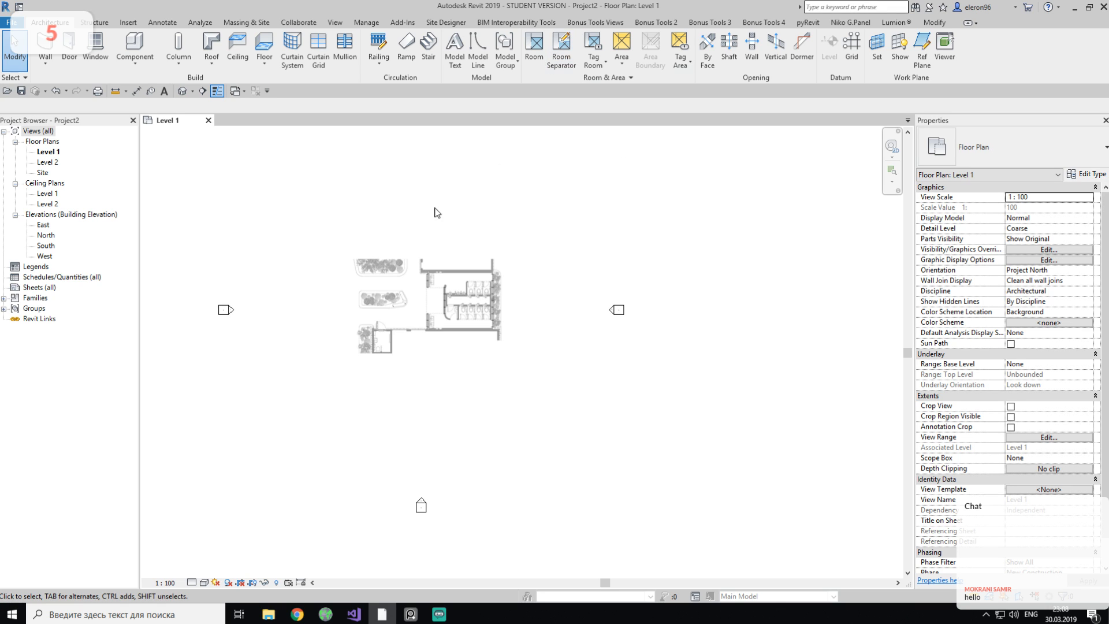
Switch to the reference board and examine the rendering, scale-model photo and urinal interior photo against the plan's urinal area.
scroll(444, 289, "up", 7)
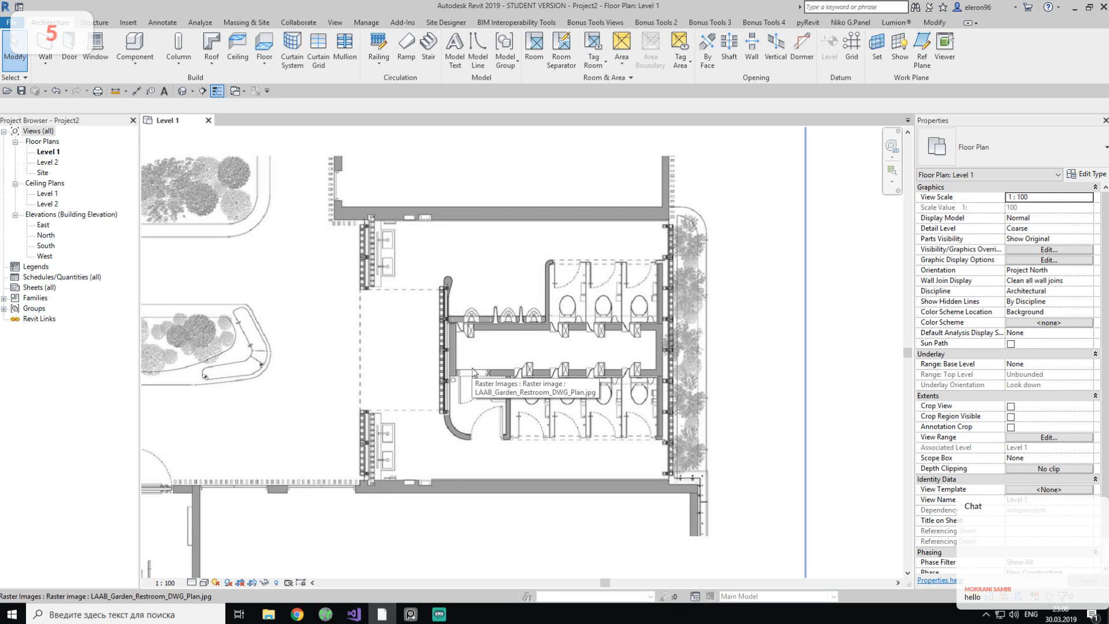
scroll(473, 370, "up", 2)
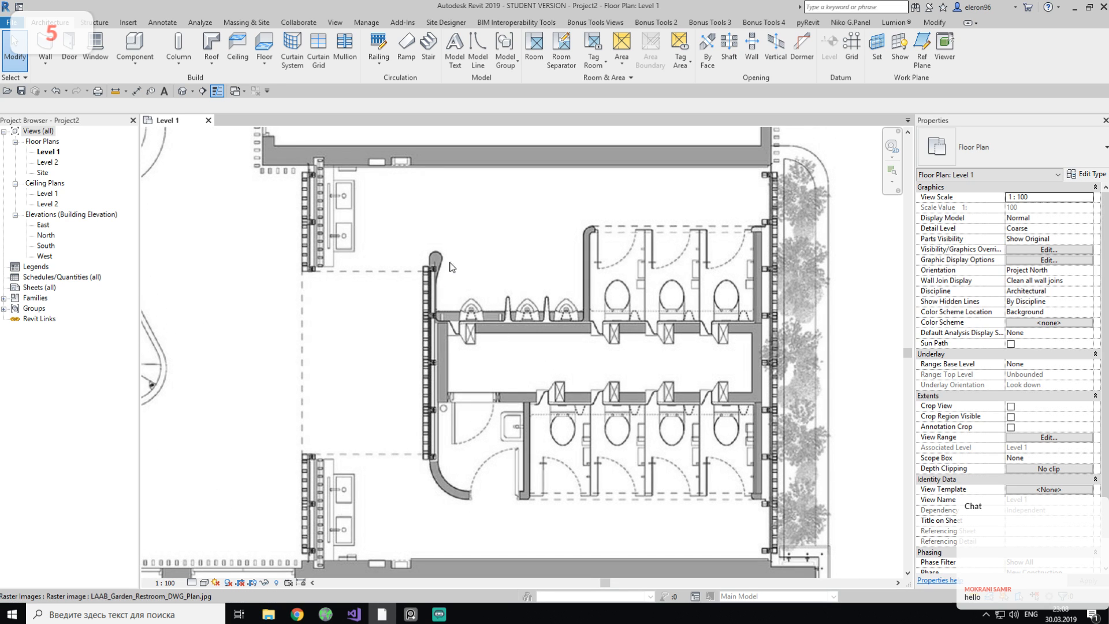
scroll(450, 268, "up", 2)
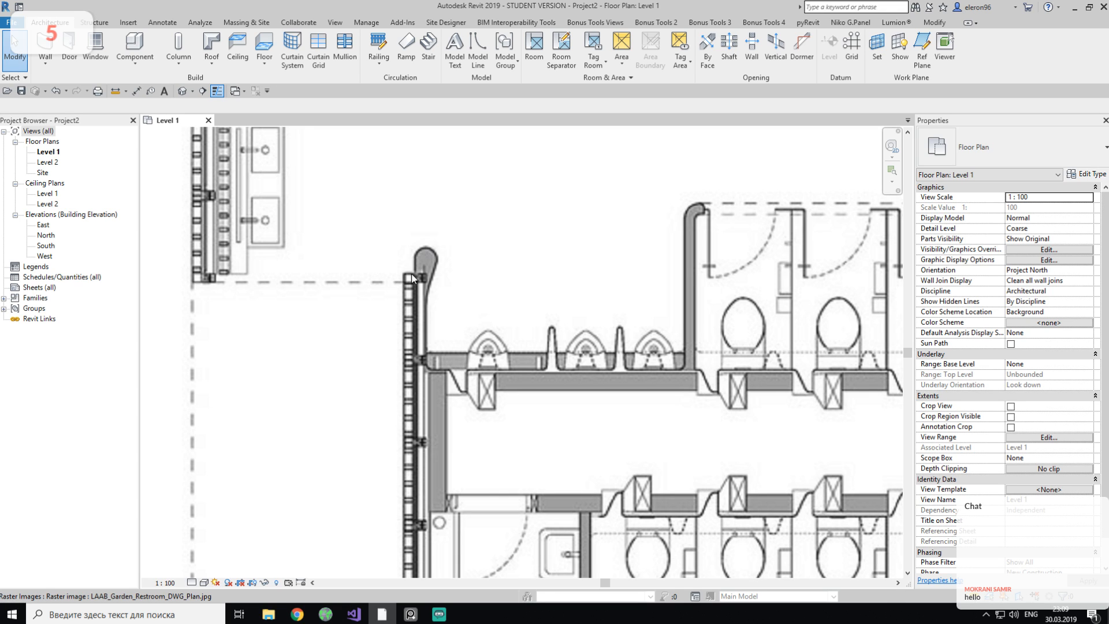
left_click(410, 613)
scroll(488, 306, "down", 7)
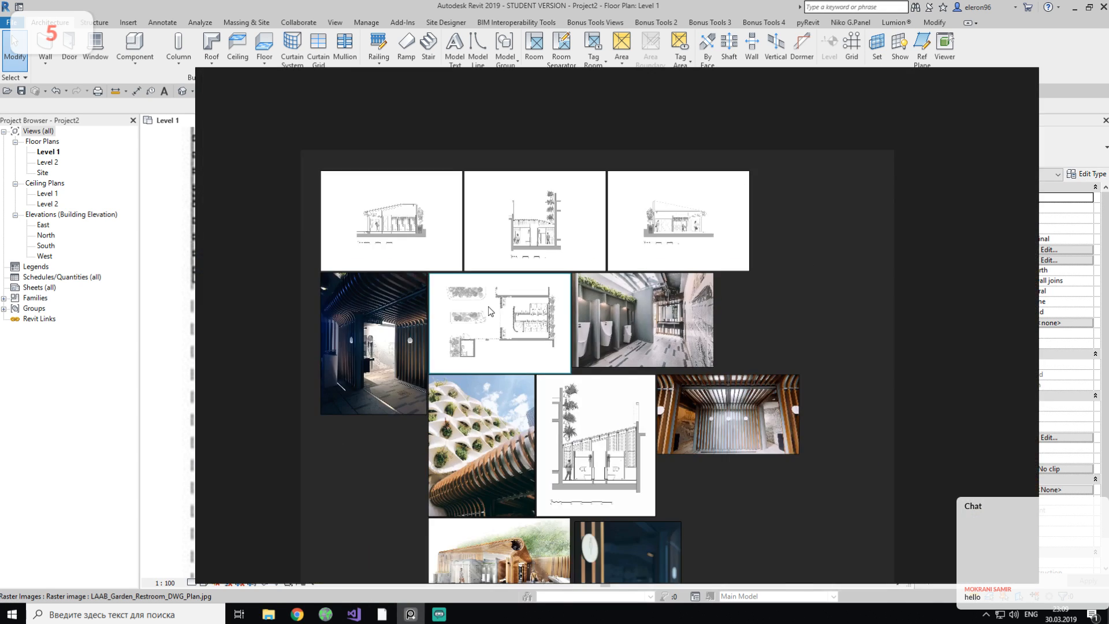
scroll(511, 452, "up", 10)
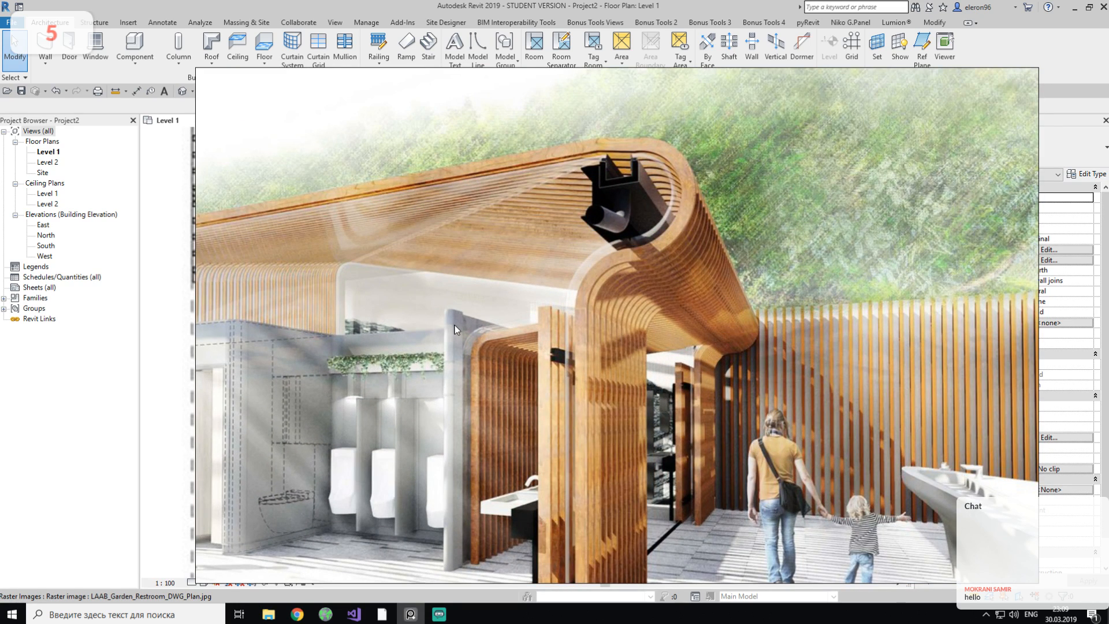
scroll(456, 326, "down", 3)
scroll(456, 329, "down", 3)
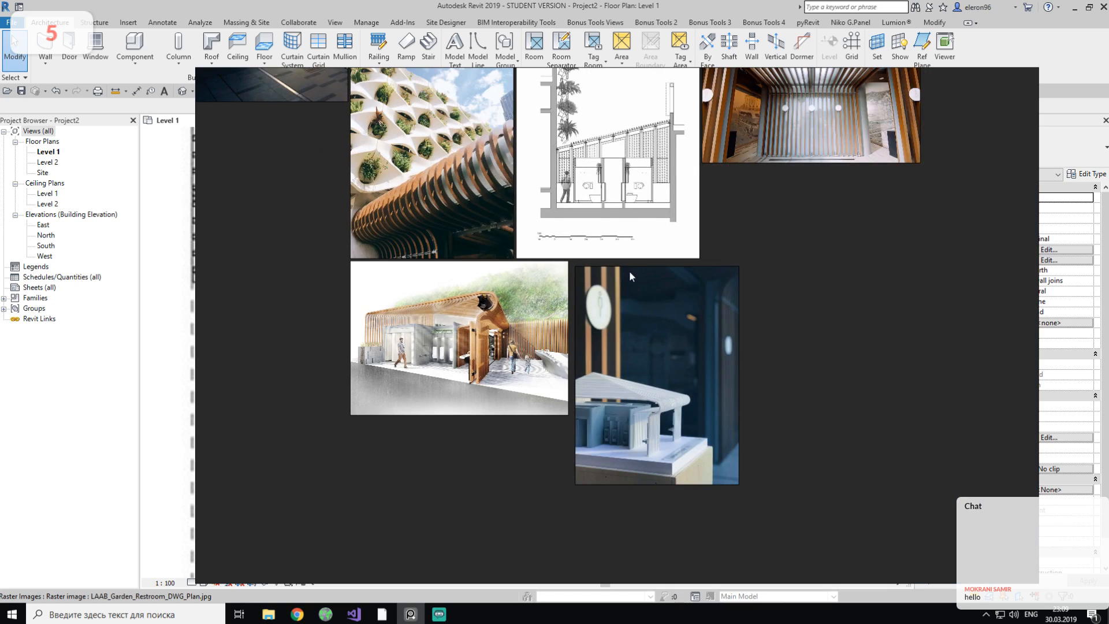
scroll(608, 433, "up", 8)
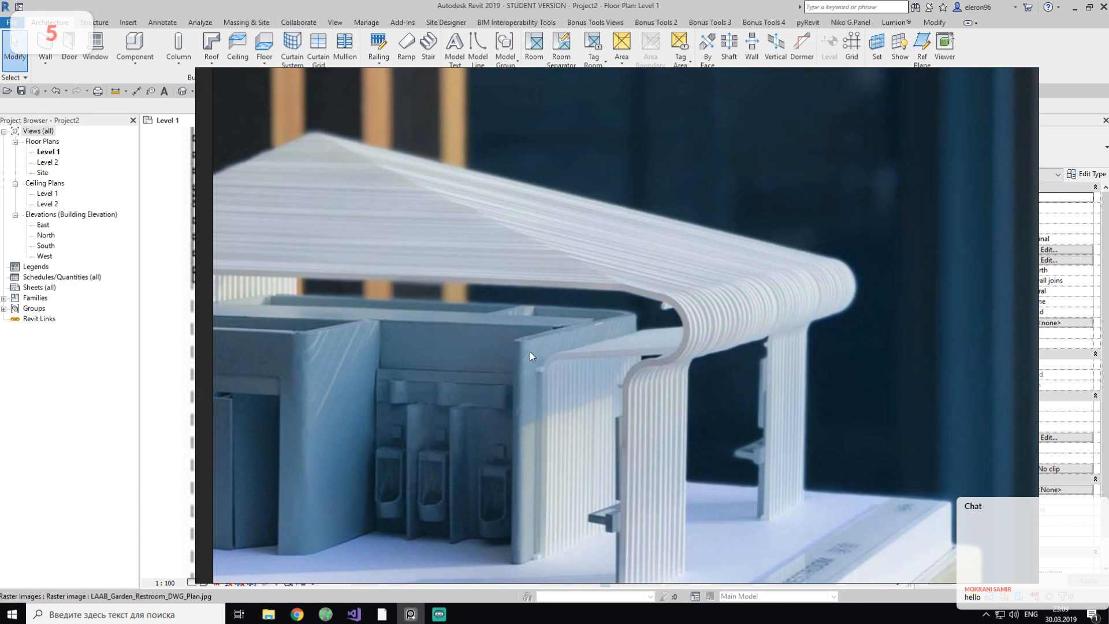
scroll(528, 352, "down", 8)
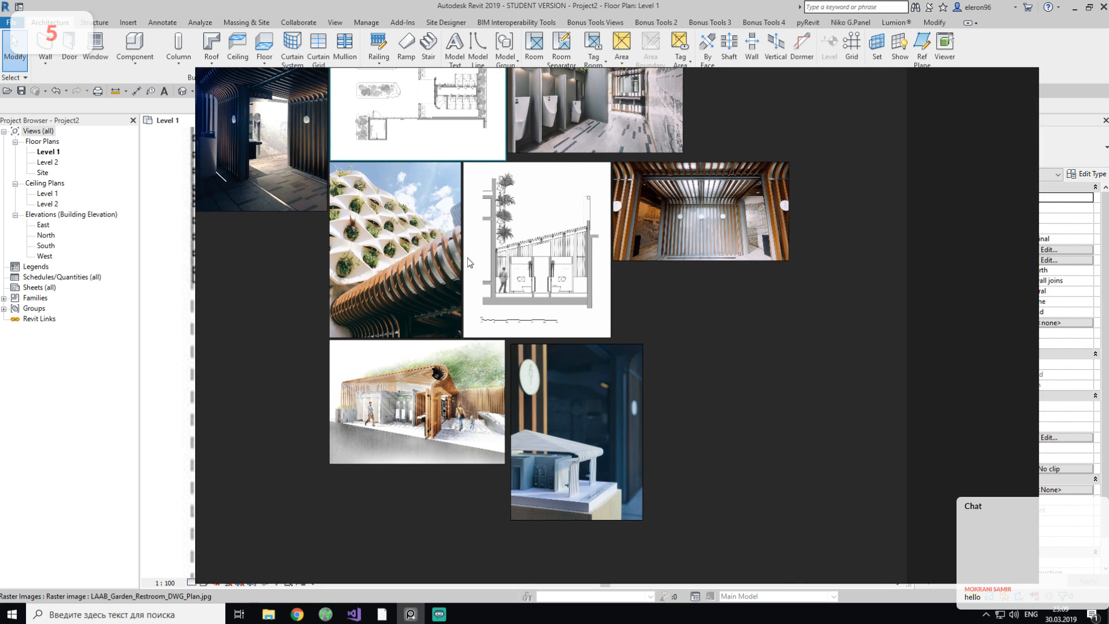
middle_click_drag(462, 254, 469, 338)
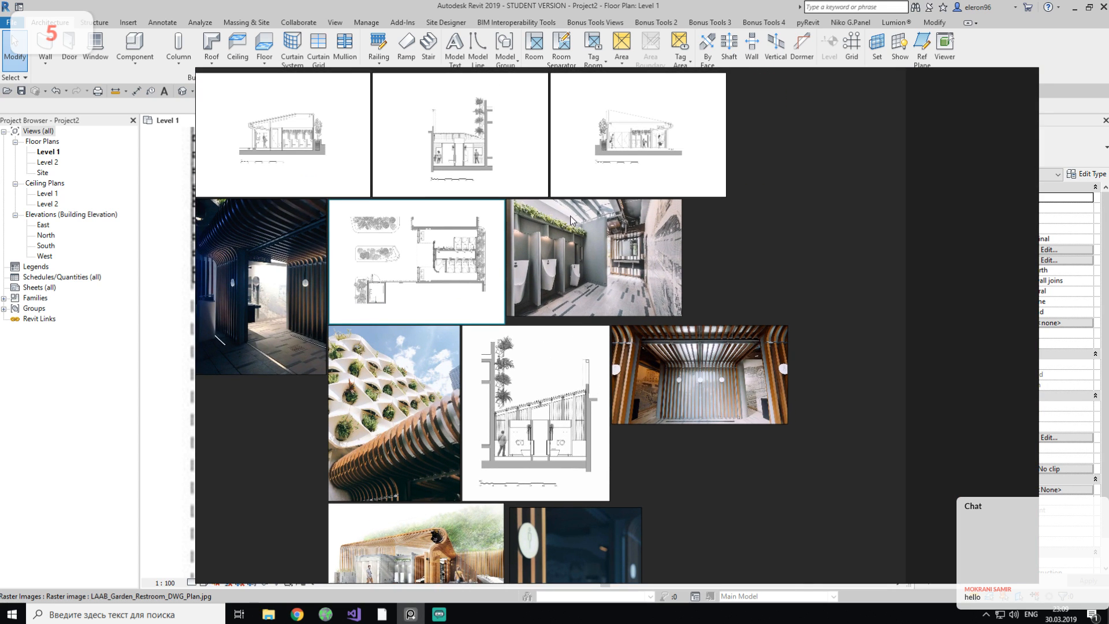
scroll(567, 207, "up", 6)
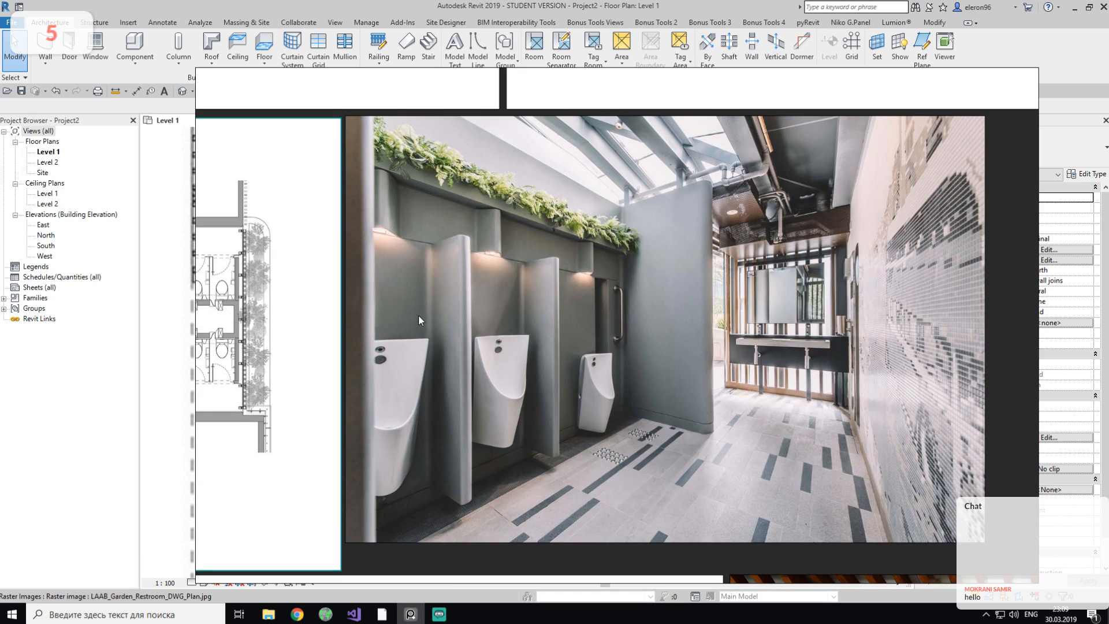
scroll(452, 262, "up", 2)
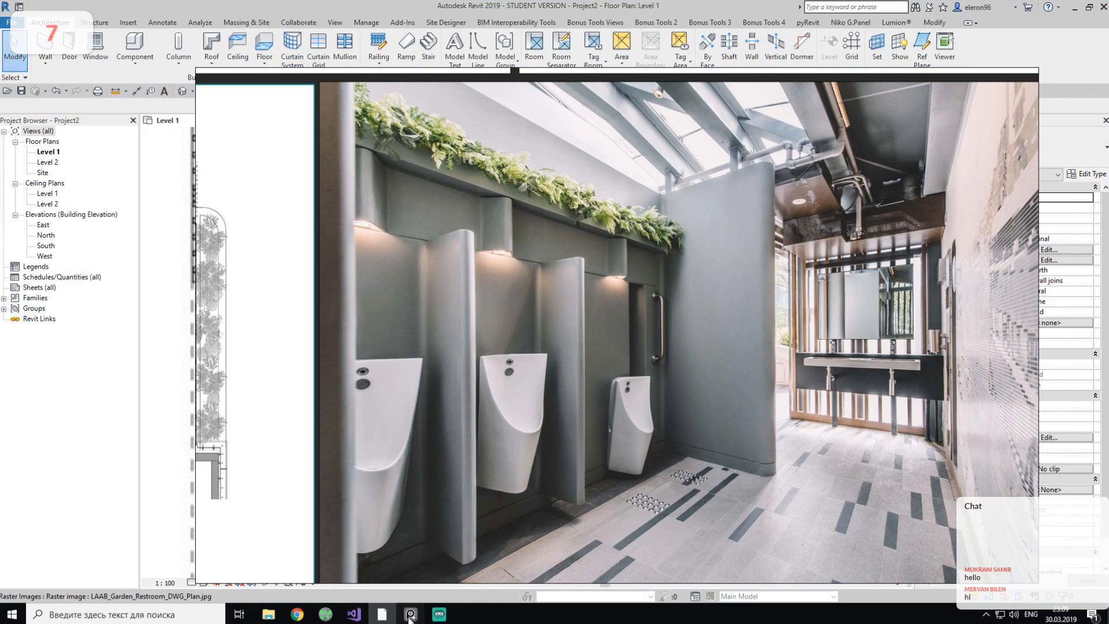
Switch back to Revit and measure the thickness of the service core wall behind the urinals.
left_click(377, 616)
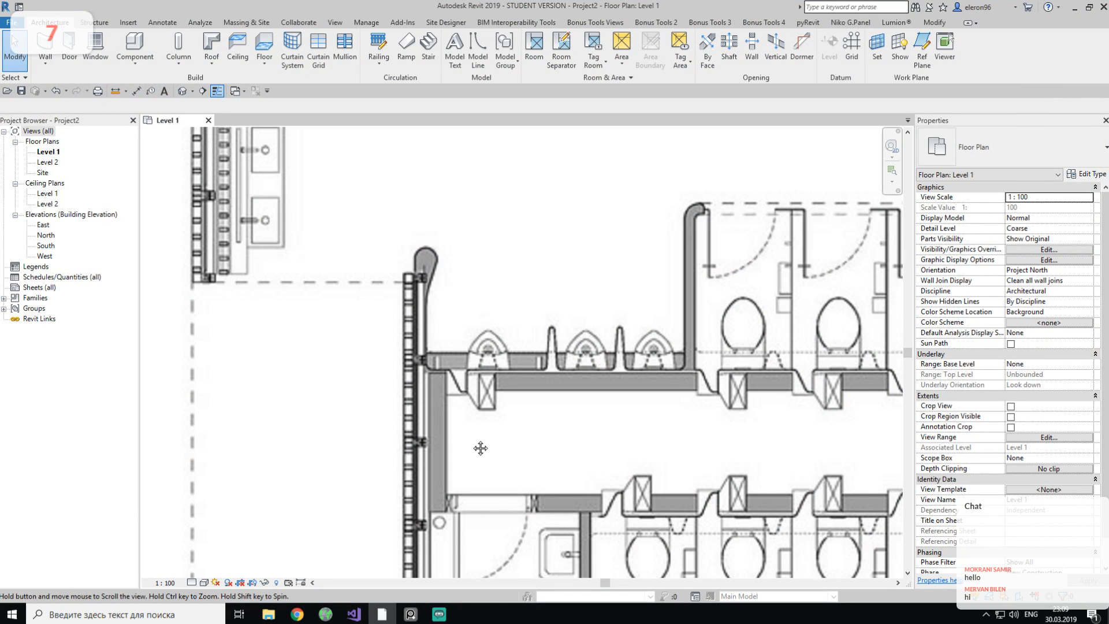
middle_click_drag(477, 448, 396, 383)
middle_click_drag(566, 367, 418, 347)
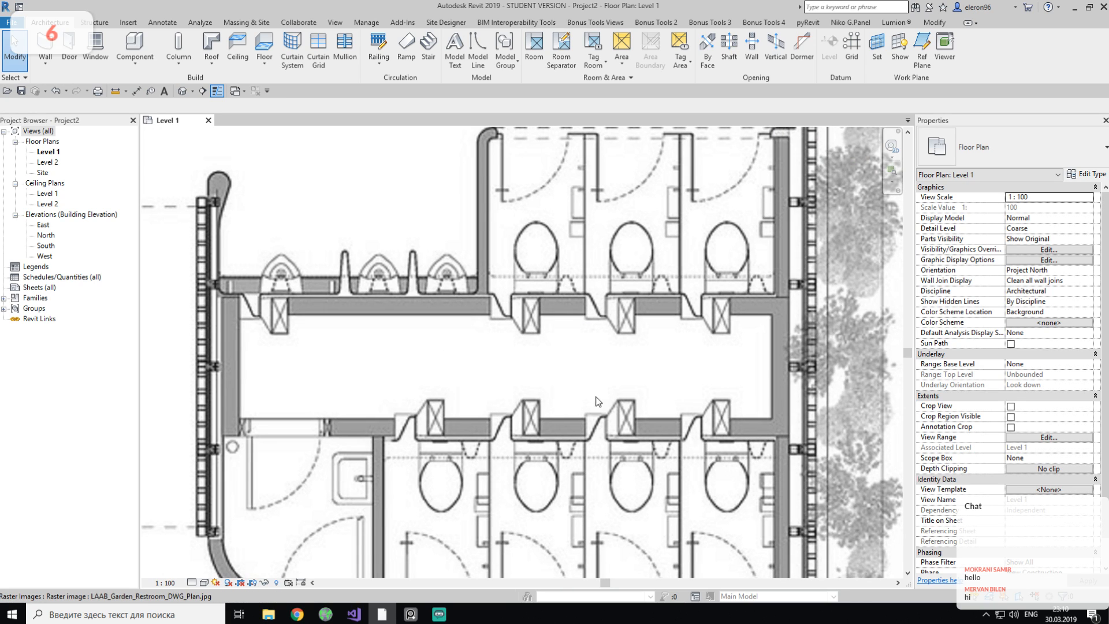
left_click(45, 43)
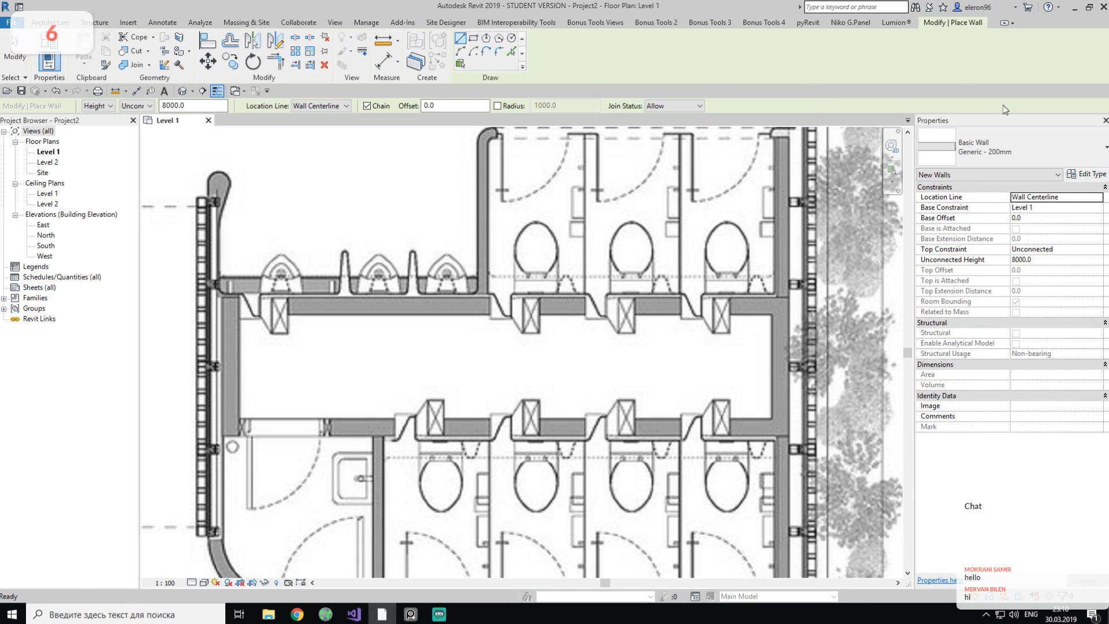
left_click(1031, 149)
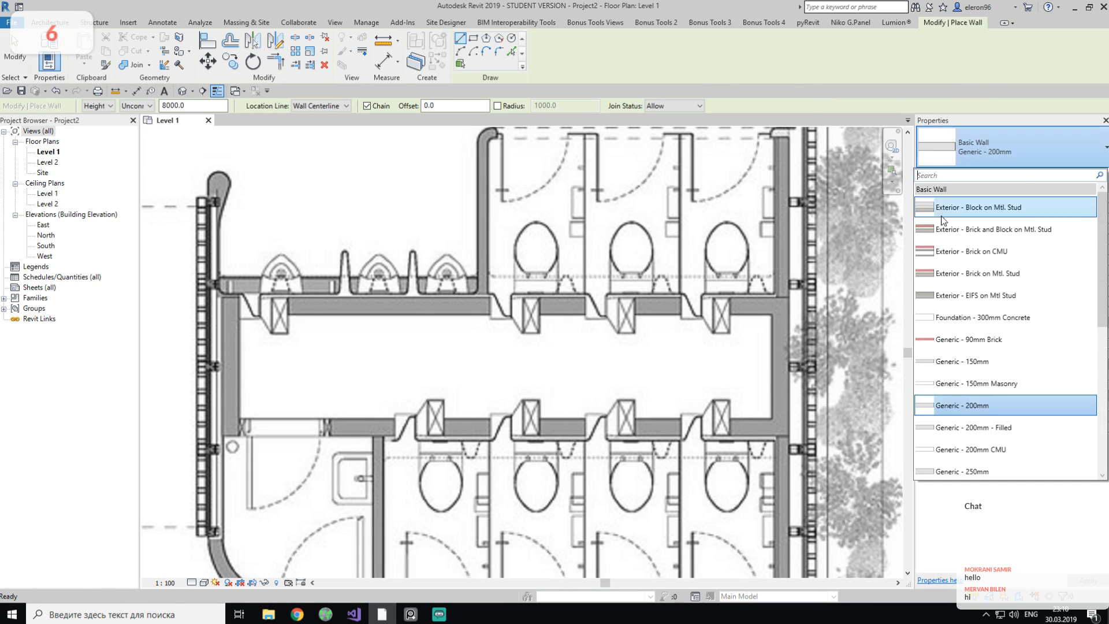
left_click(114, 94)
scroll(271, 250, "up", 2)
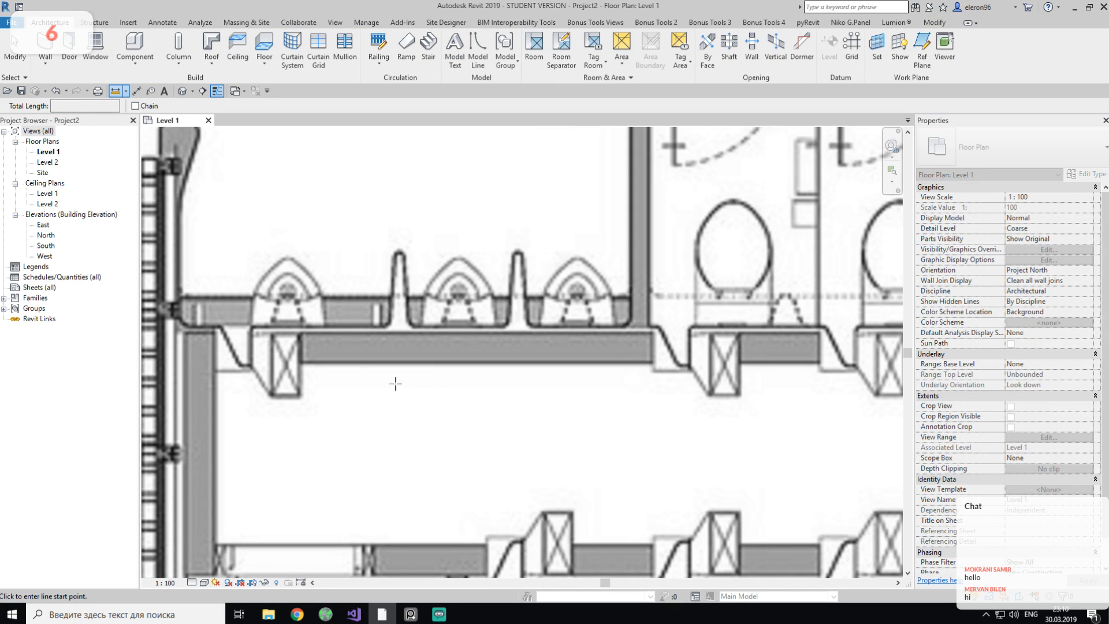
left_click(374, 362)
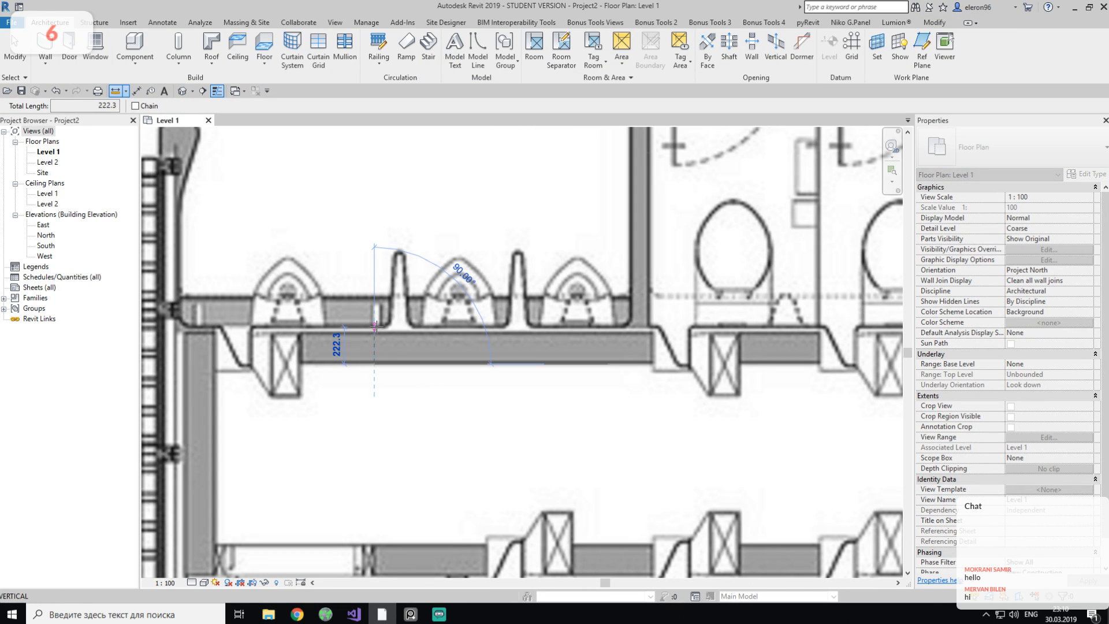
key("Escape")
key("Escape")
Start a Generic - 200mm wall with its location line set to Finish Face: Exterior.
key("w")
key("a")
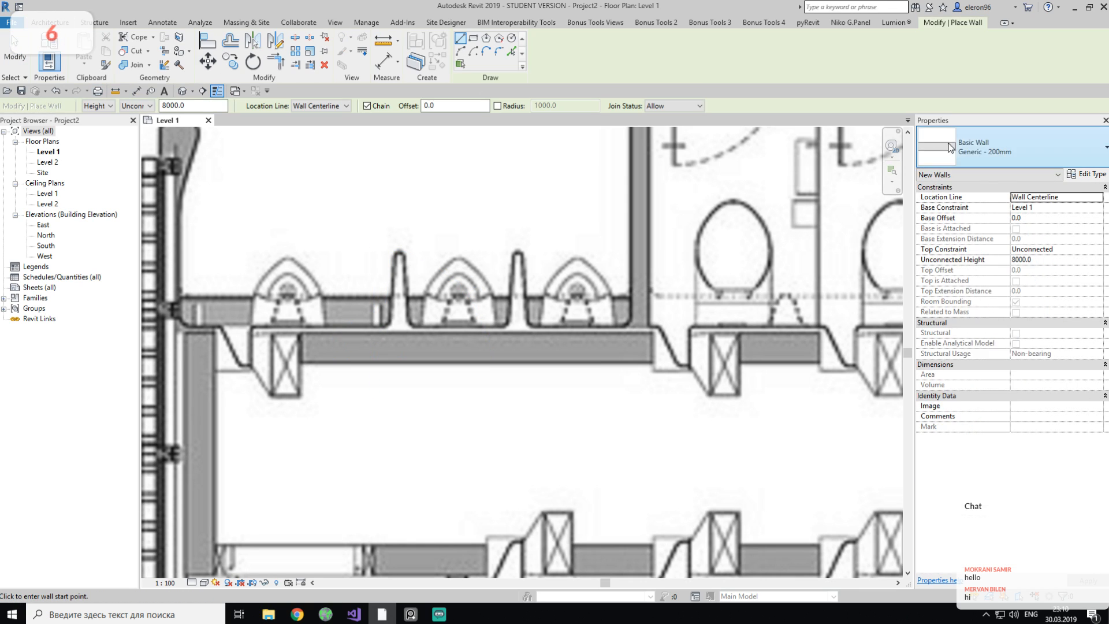
left_click(969, 144)
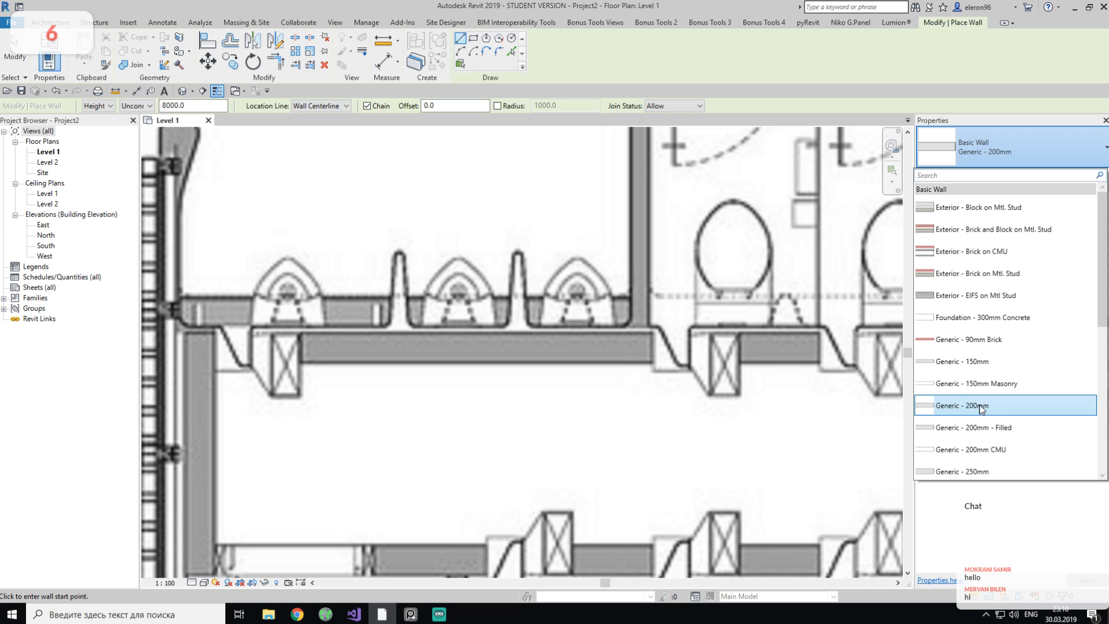
left_click(974, 143)
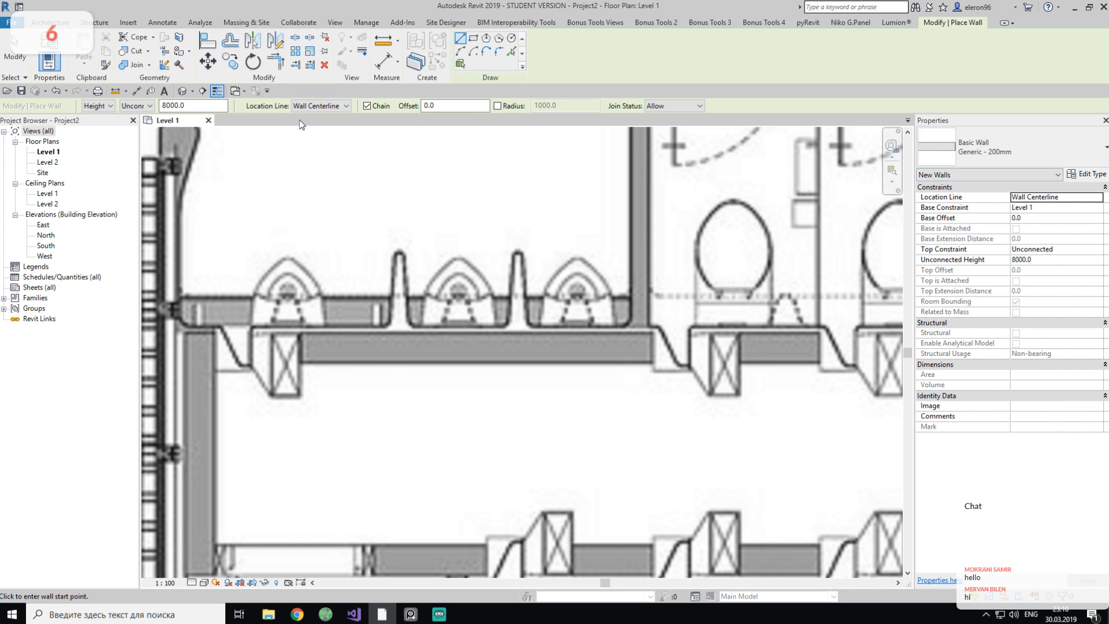
left_click(322, 109)
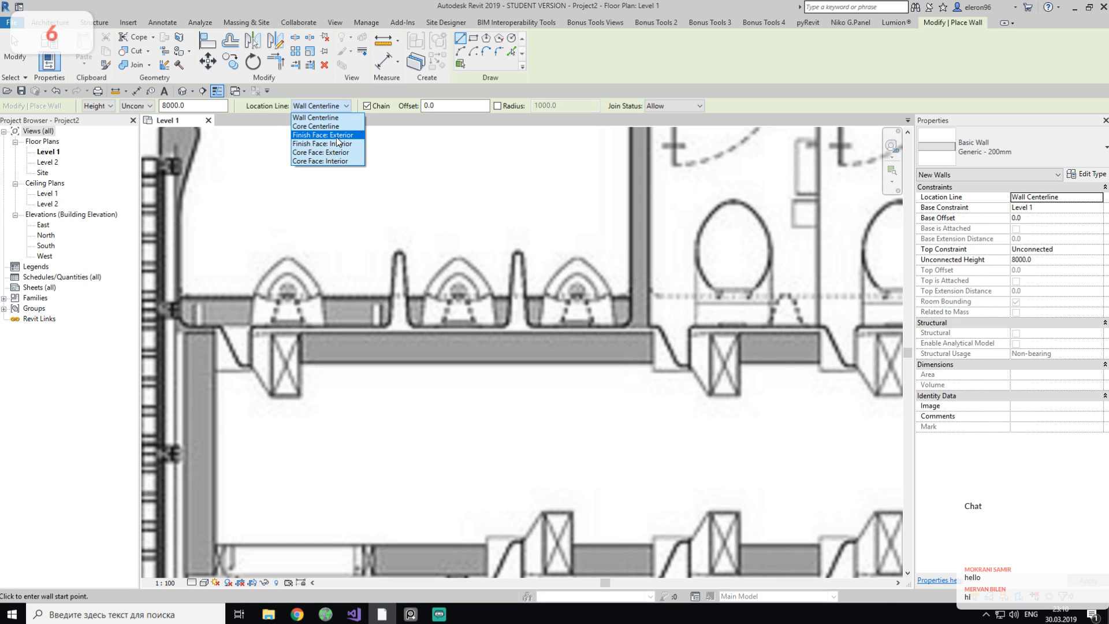
left_click(324, 134)
Trace chained walls around the rectangular service core between the urinals and toilet stalls, about 5920 mm long, closing the loop.
left_click(187, 333)
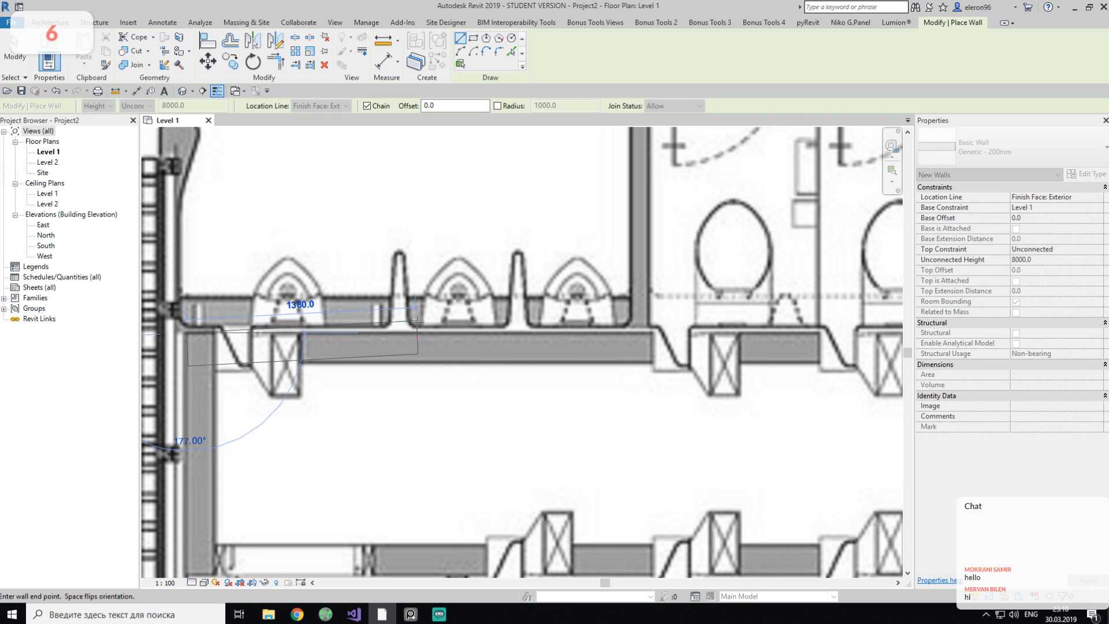
middle_click_drag(535, 347, 145, 358)
left_click(617, 343)
middle_click_drag(617, 572, 643, 341)
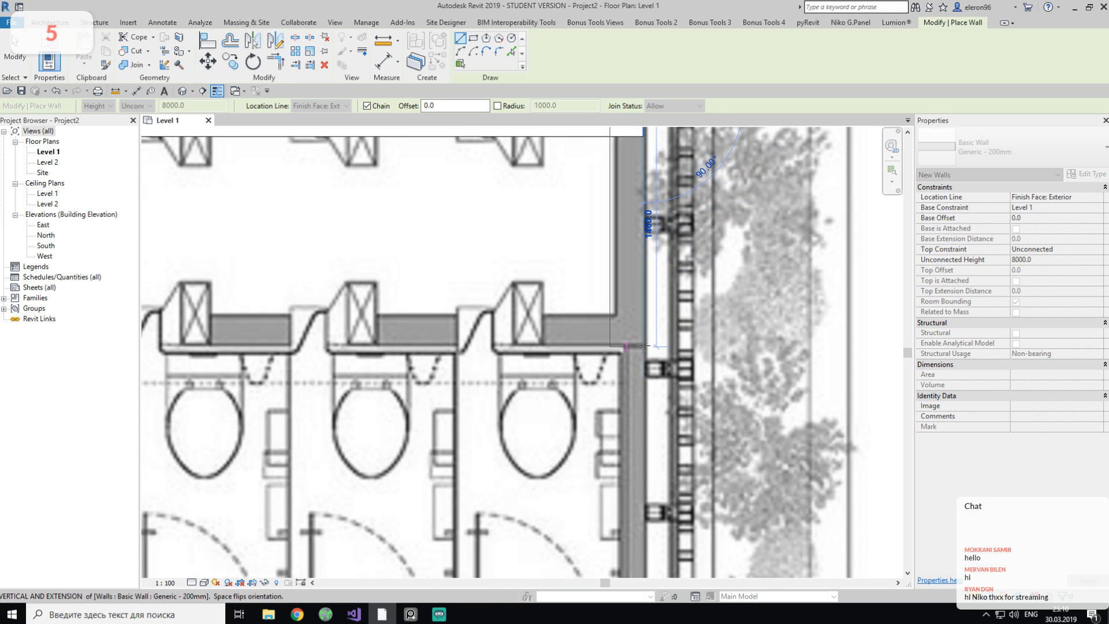
left_click(643, 345)
middle_click_drag(191, 347, 897, 394)
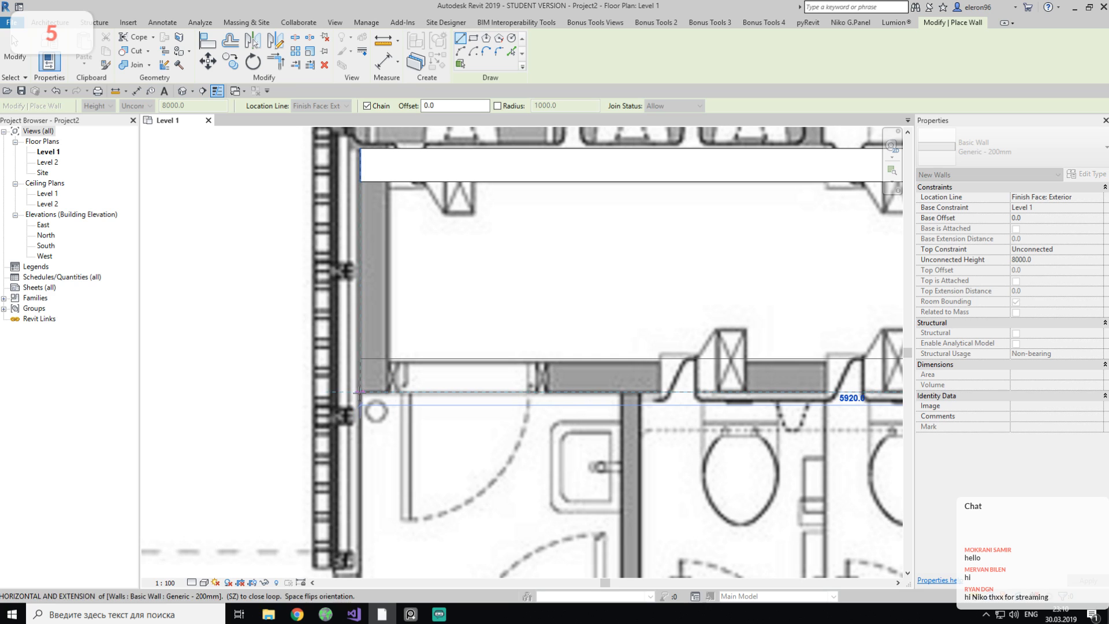
left_click(358, 395)
middle_click_drag(360, 149, 365, 276)
left_click(365, 275)
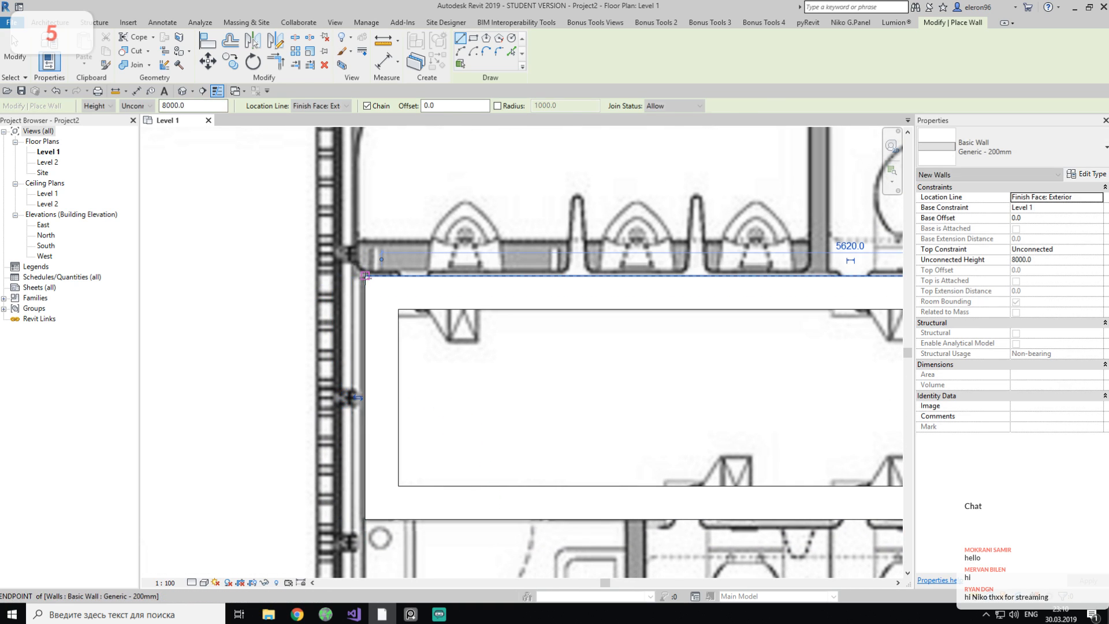
Undo the service core's left wall and redraw it from the lower wall up past the upper wall.
key("ctrl+z")
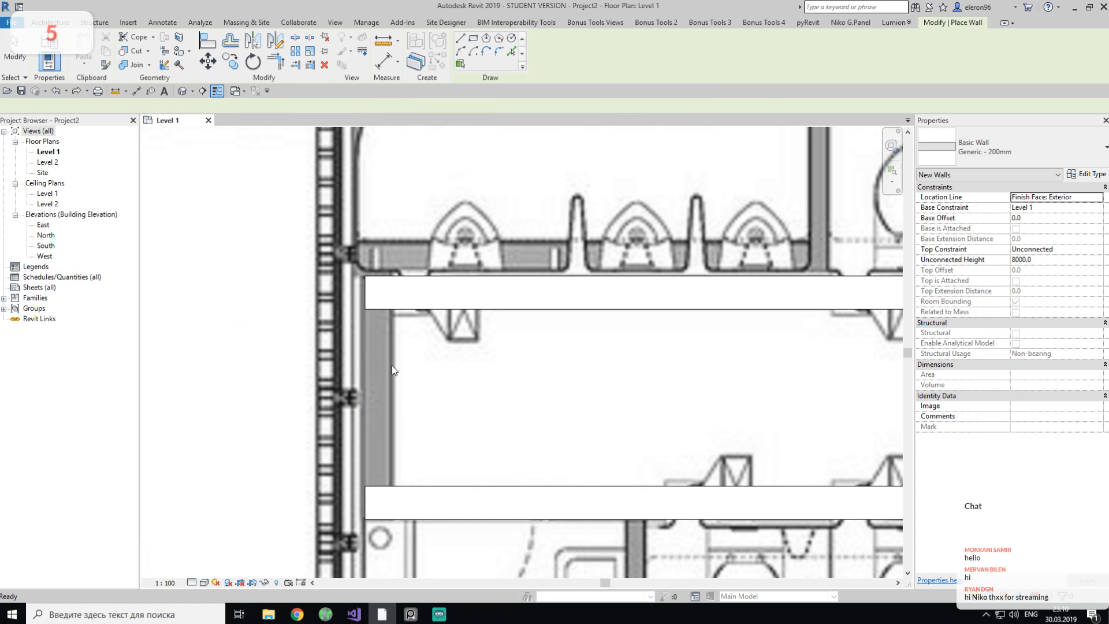
left_click(391, 343)
key("Escape")
left_click(356, 522)
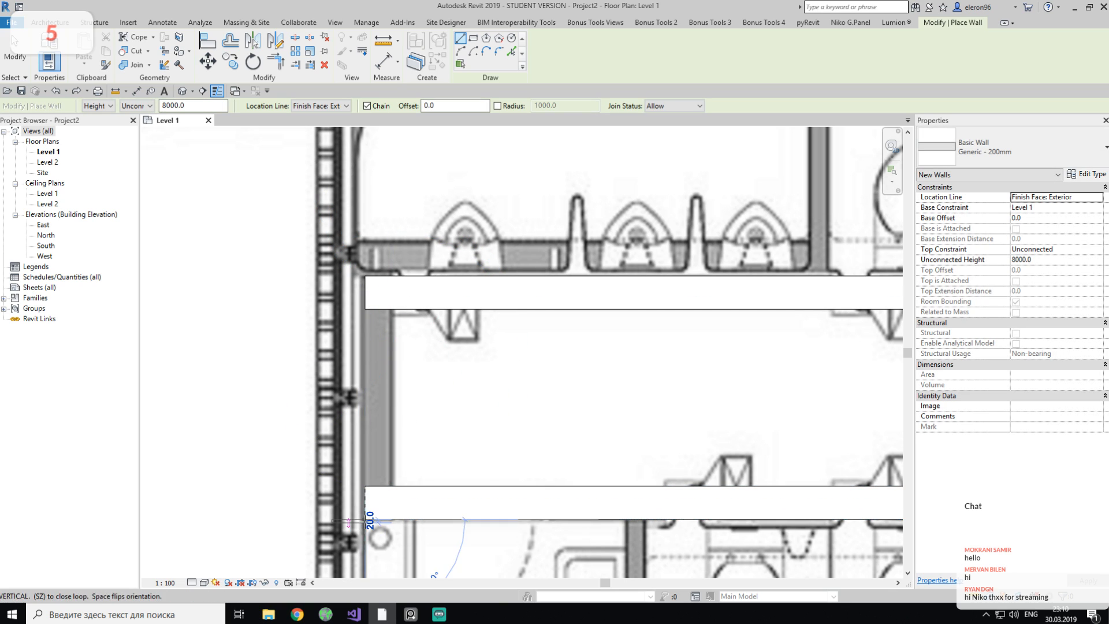
left_click(363, 199)
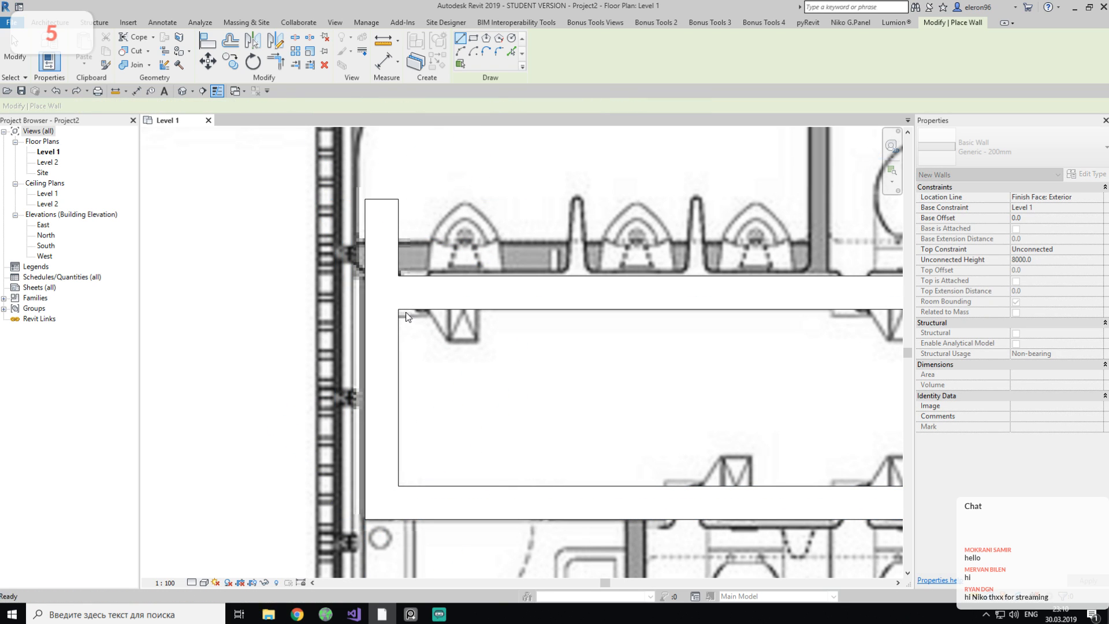
Trim the left wall's overshoot to a corner with the service core's upper wall.
key("Escape")
key("Escape")
left_click(377, 355)
key("Delete")
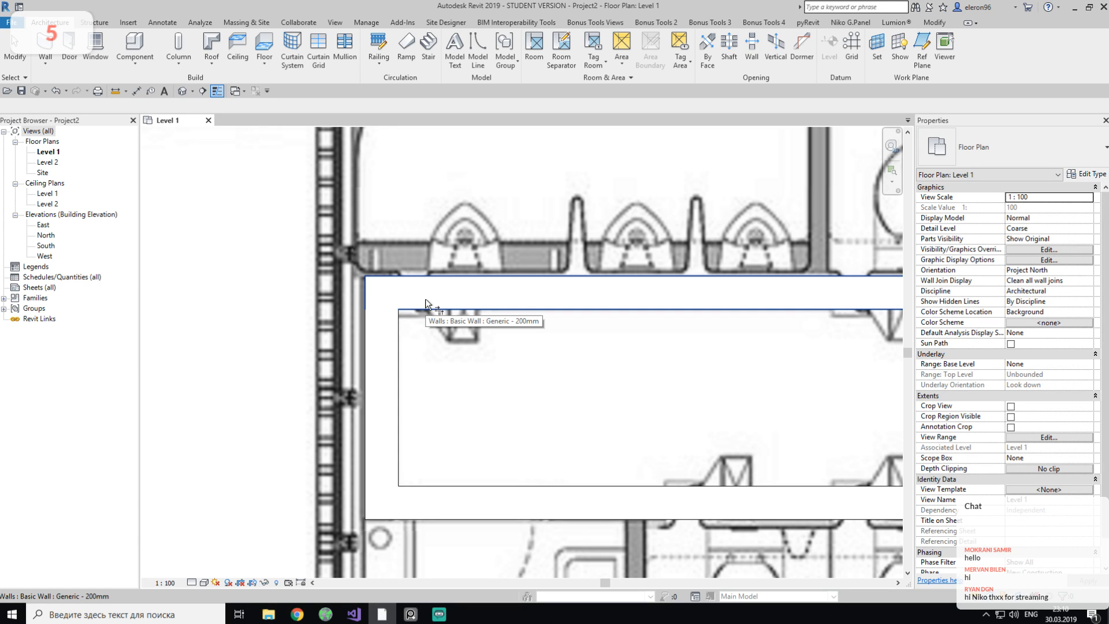
scroll(600, 396, "down", 2)
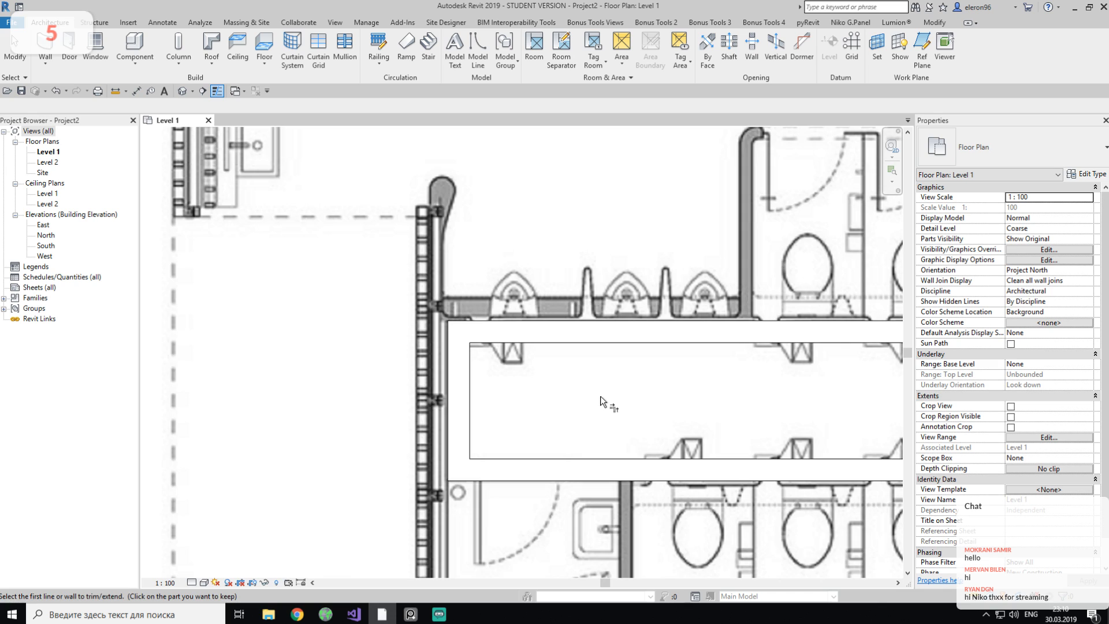
Select the service core's left wall and move its temporary dimension's reference from the wall centre to its inner face.
scroll(601, 396, "down", 2)
key("Escape")
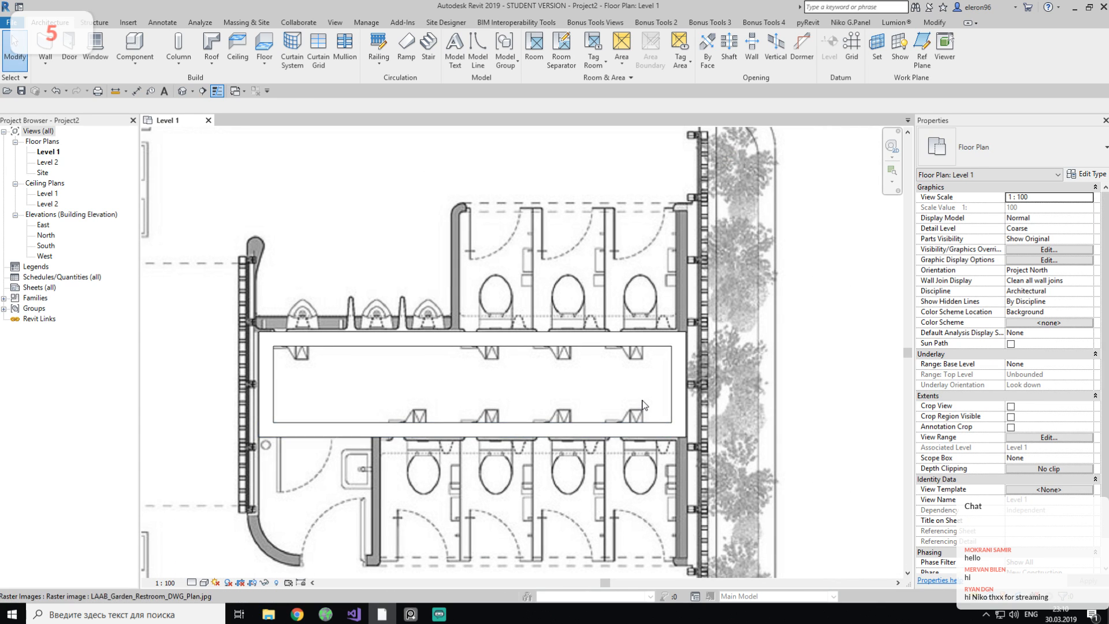
scroll(673, 374, "up", 1)
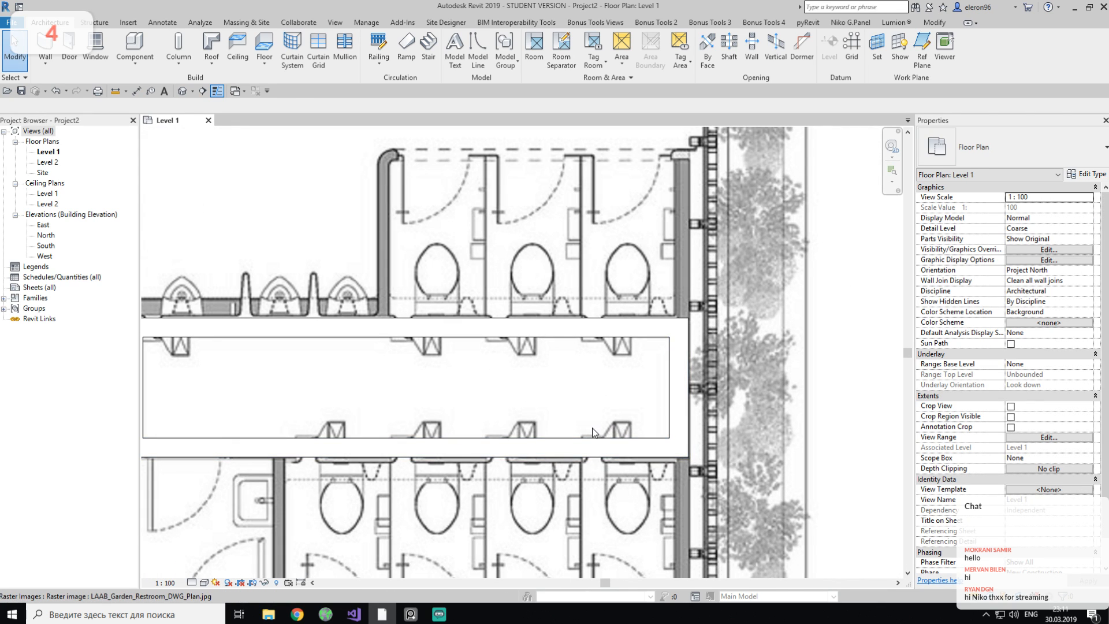
middle_click_drag(634, 389, 863, 386)
mouse_move(422, 372)
middle_mouse_down()
mouse_move(536, 369)
mouse_move(522, 385)
mouse_move(434, 388)
middle_mouse_up()
scroll(507, 345, "up", 6)
left_click(469, 354)
scroll(469, 353, "down", 9)
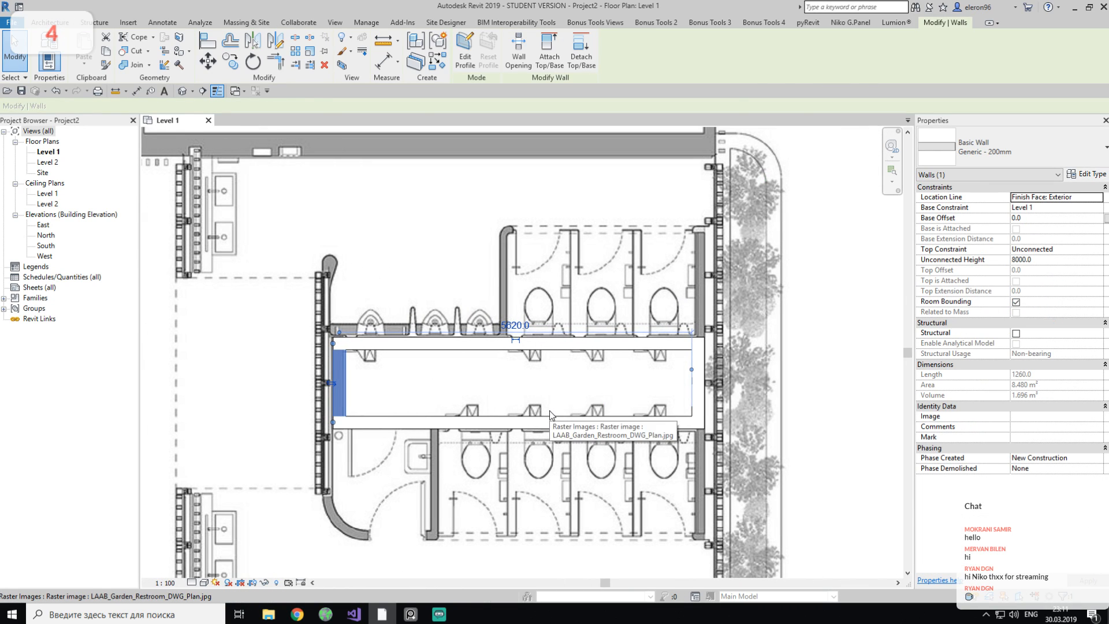
scroll(552, 375, "up", 2)
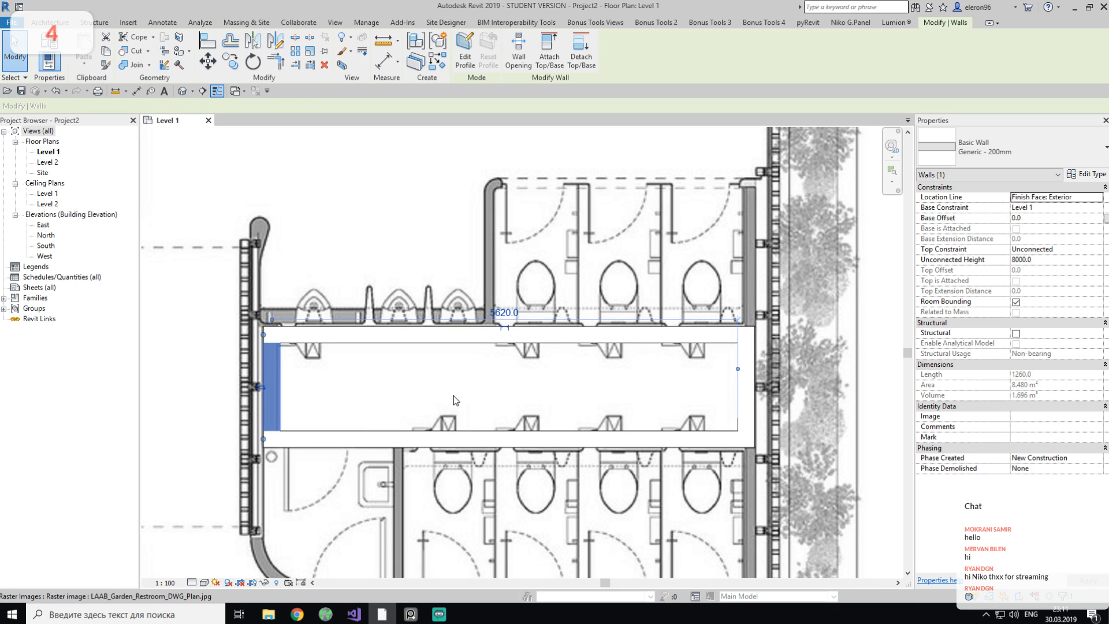
scroll(455, 399, "up", 2)
left_click_drag(306, 329, 317, 403)
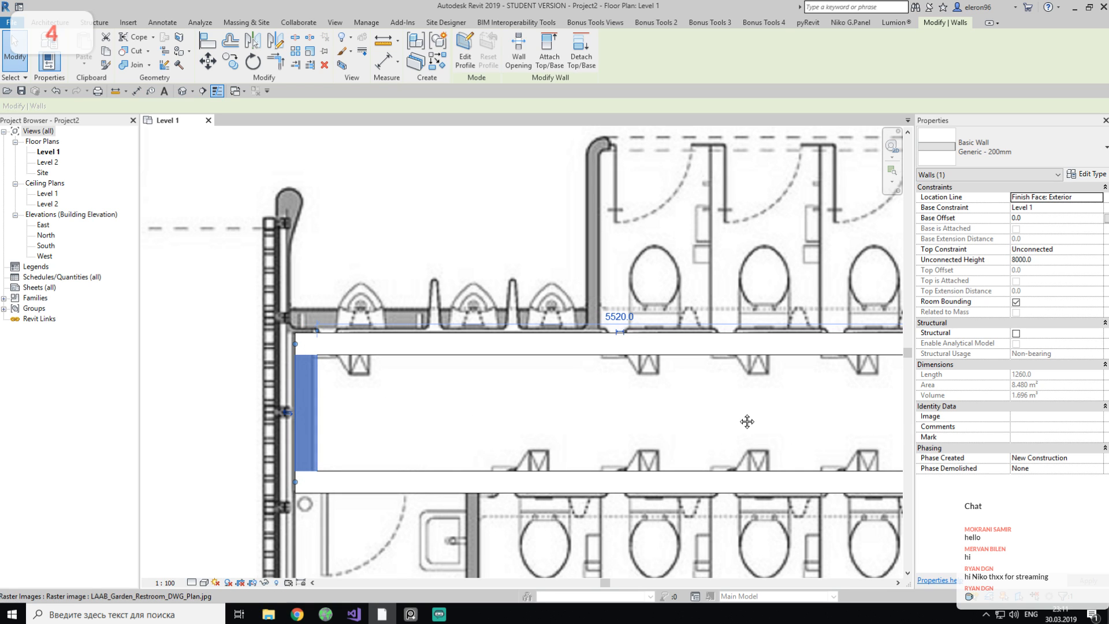
Set the clear distance between the inner faces of the service core's left and right walls to 5500 mm.
middle_click_drag(740, 418, 389, 388)
middle_click_drag(292, 408, 621, 408)
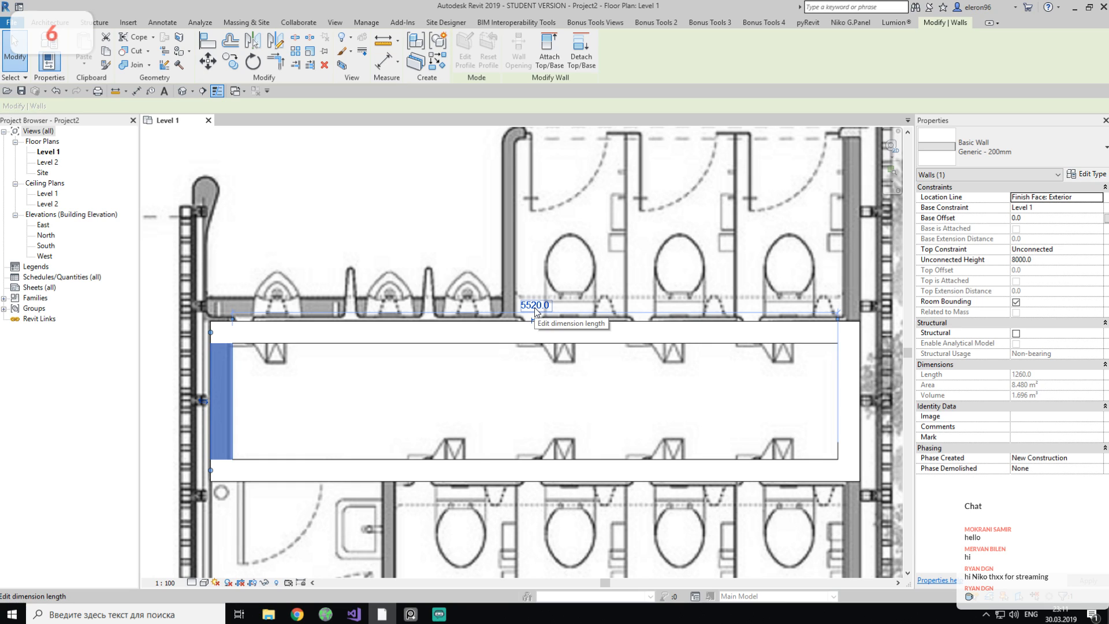
left_click(535, 306)
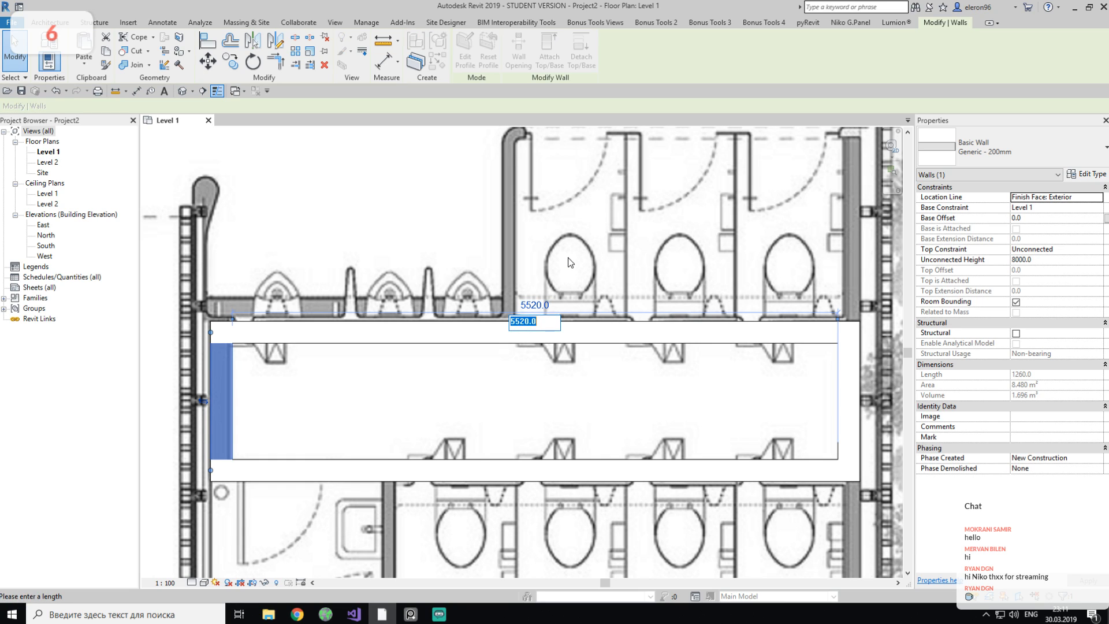
type("55")
key("Return")
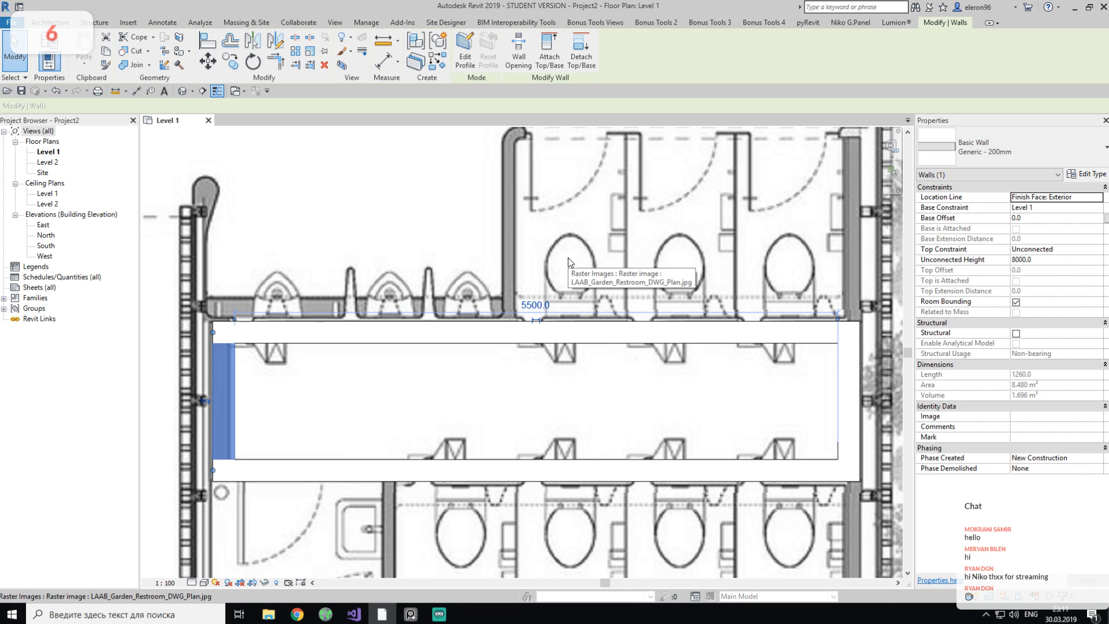
left_click(473, 410)
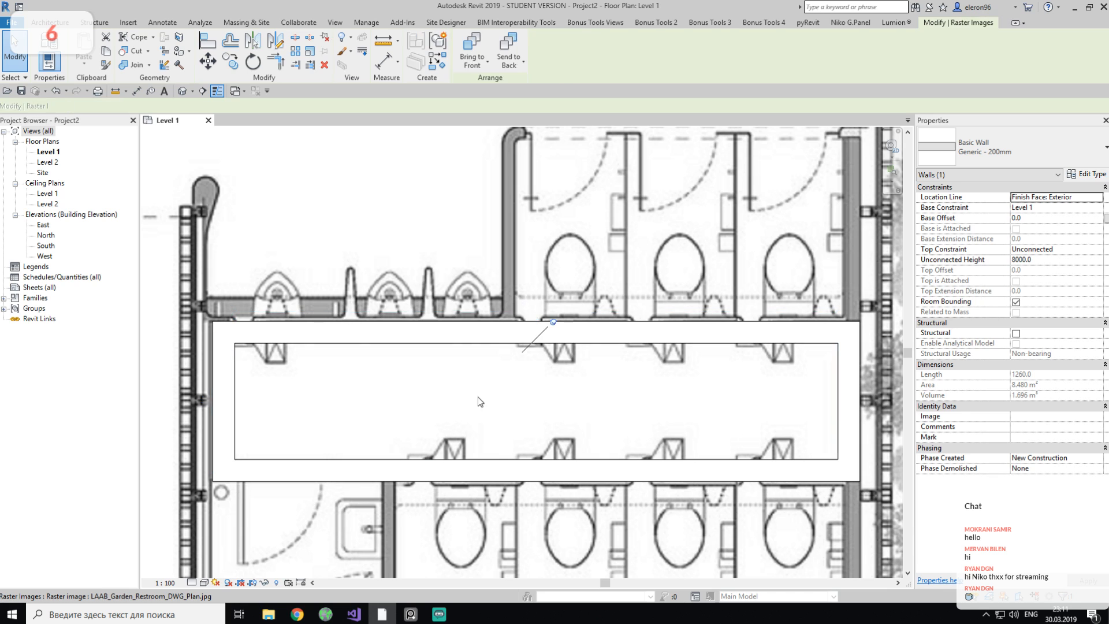
Draw a Generic - 150mm wall from the service core's upper-right corner up along the right side of the upper stalls, about 1680 mm long.
middle_click_drag(345, 412, 373, 425)
middle_click_drag(599, 417, 496, 379)
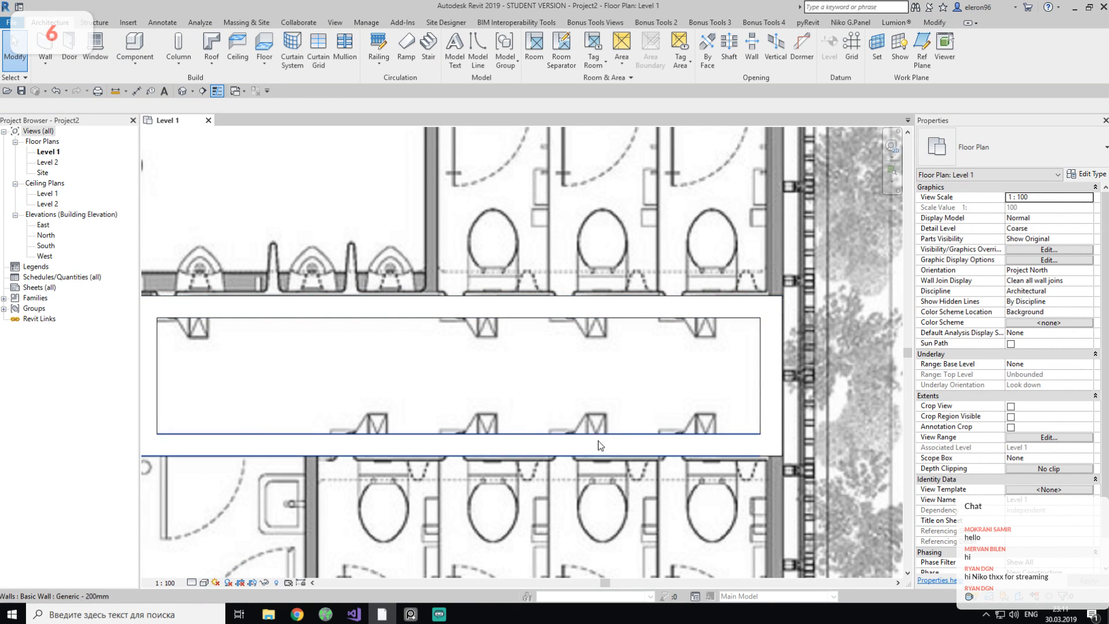
scroll(585, 453, "down", 2)
scroll(421, 304, "up", 5)
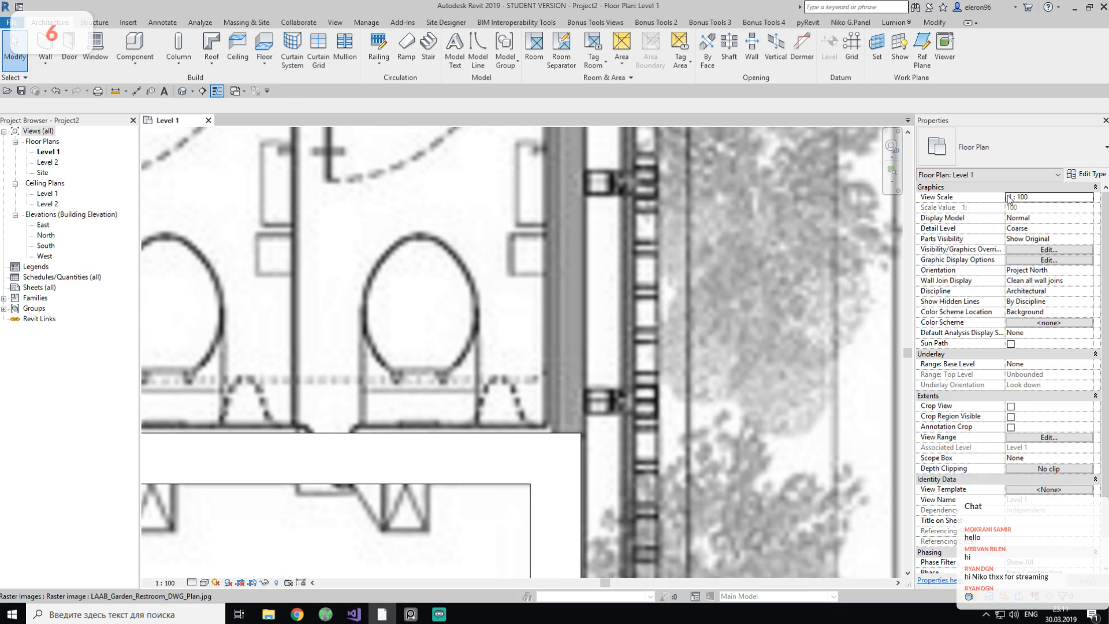
left_click(45, 43)
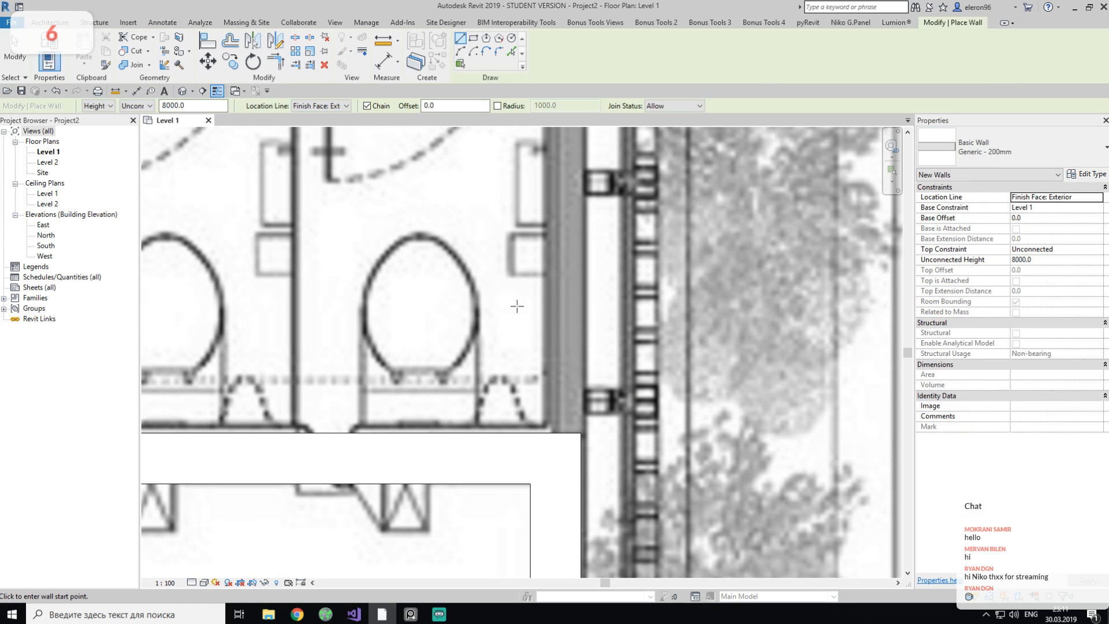
middle_click_drag(582, 263, 673, 280)
scroll(673, 280, "down", 2)
middle_click_drag(460, 338, 423, 373)
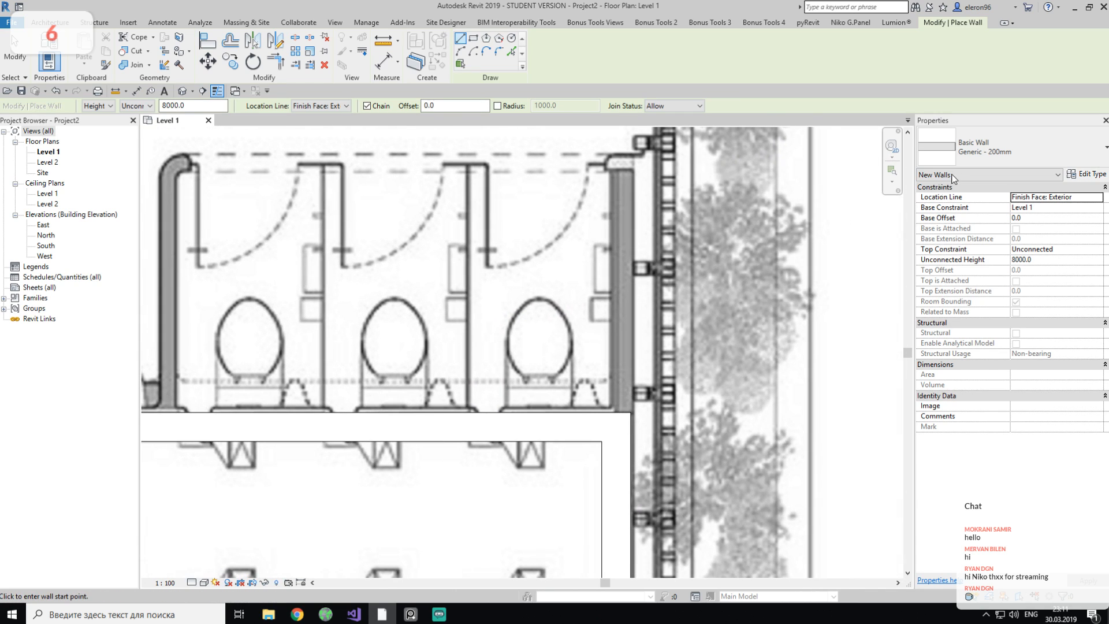
left_click(993, 155)
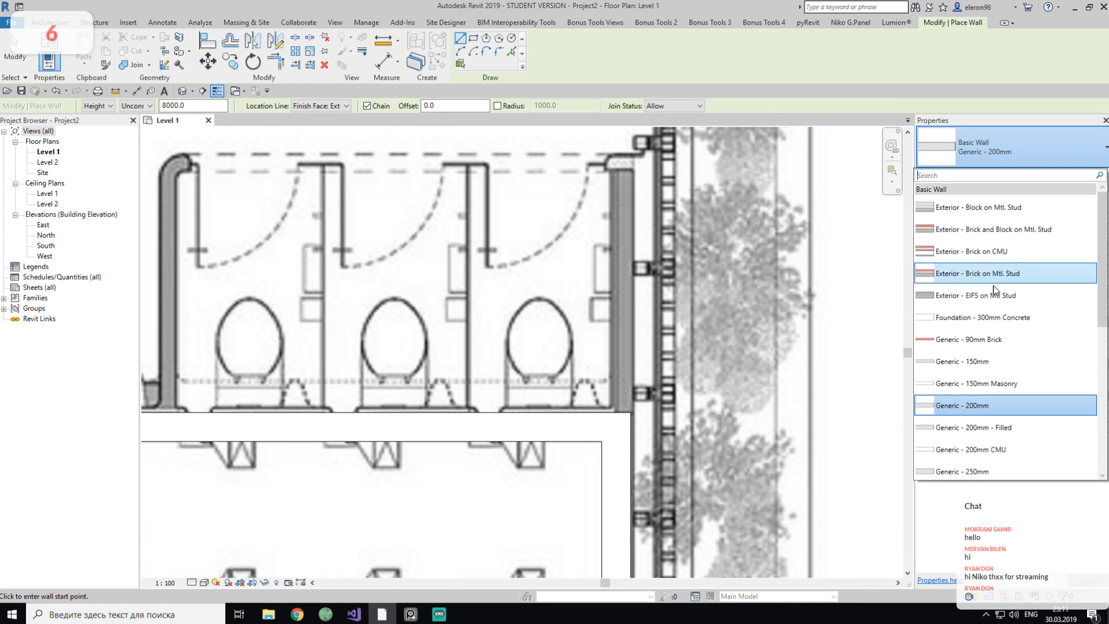
left_click(1017, 364)
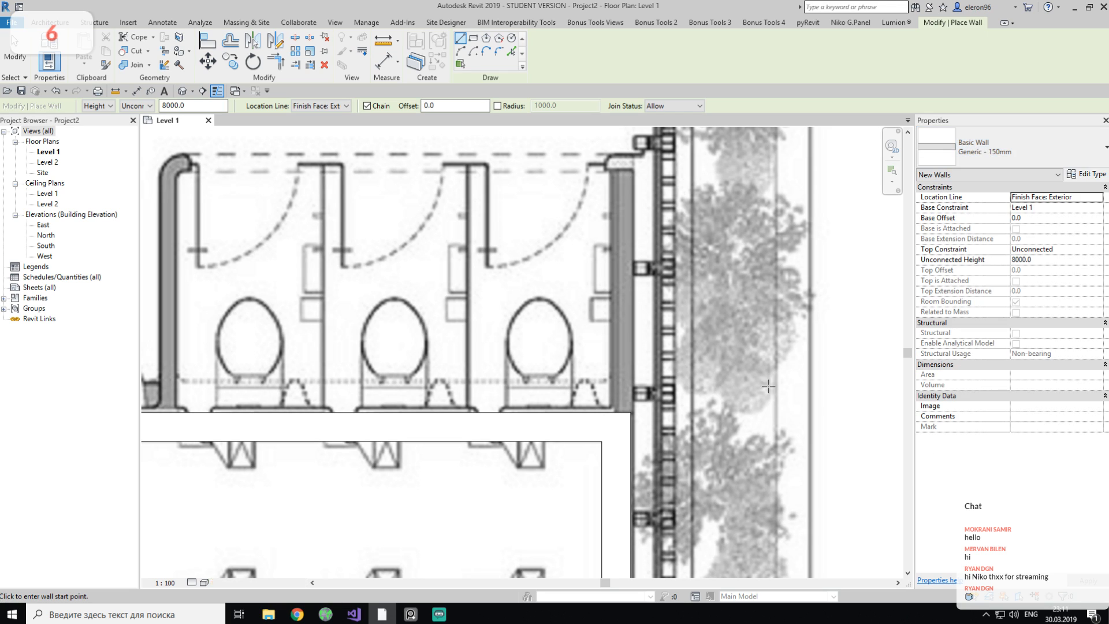
left_click(629, 412)
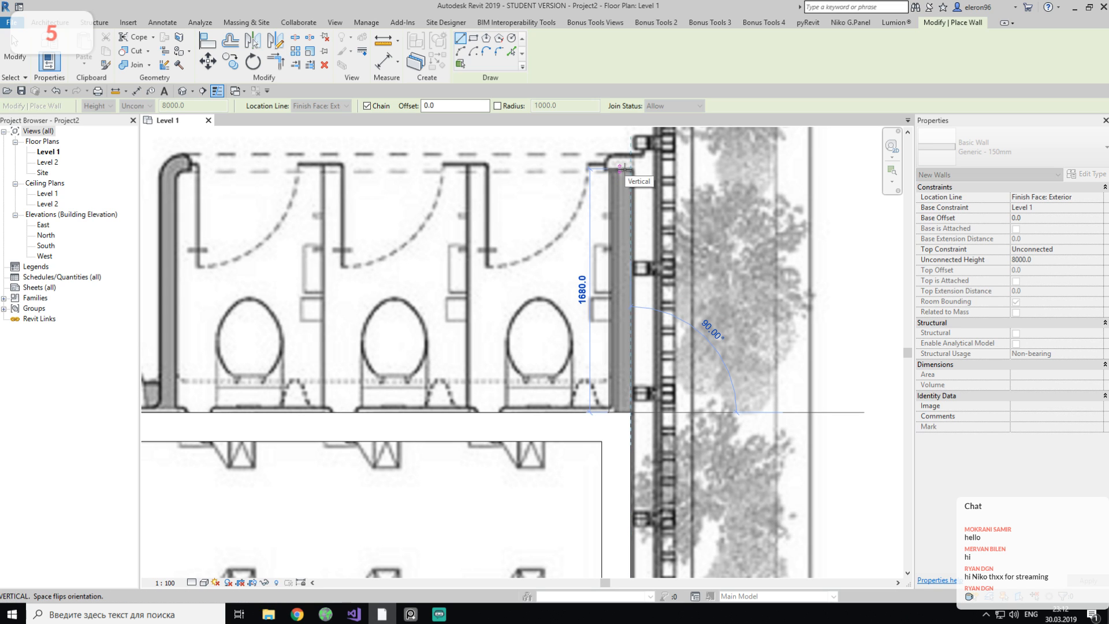
left_click(622, 168)
scroll(624, 238, "down", 5)
middle_click_drag(557, 294, 651, 346)
scroll(515, 317, "up", 4)
key("Escape")
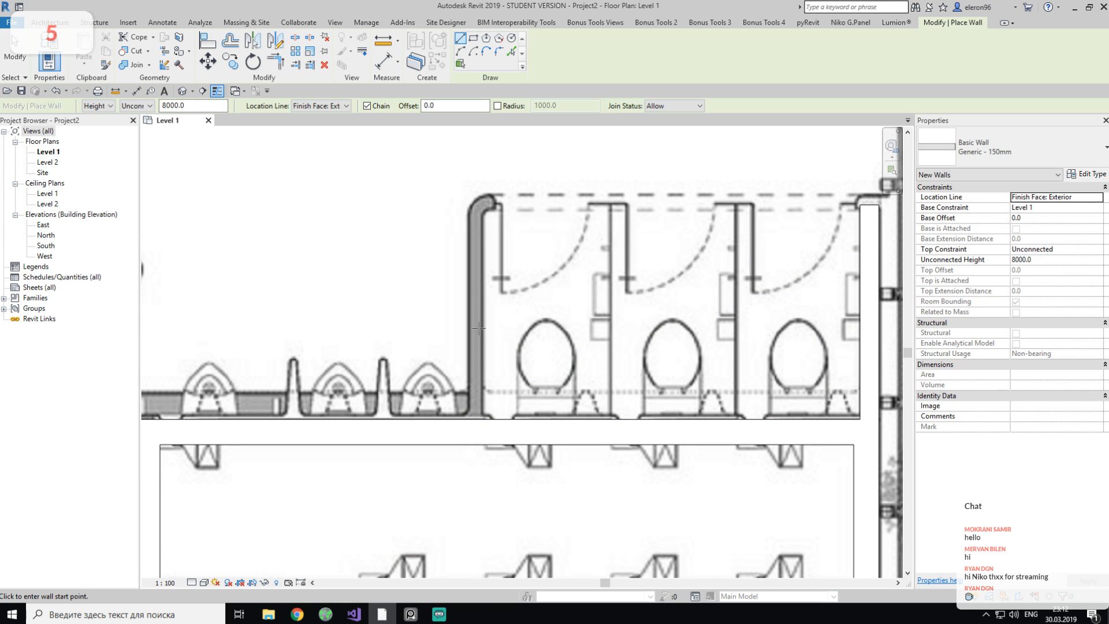
middle_click_drag(752, 266, 818, 261)
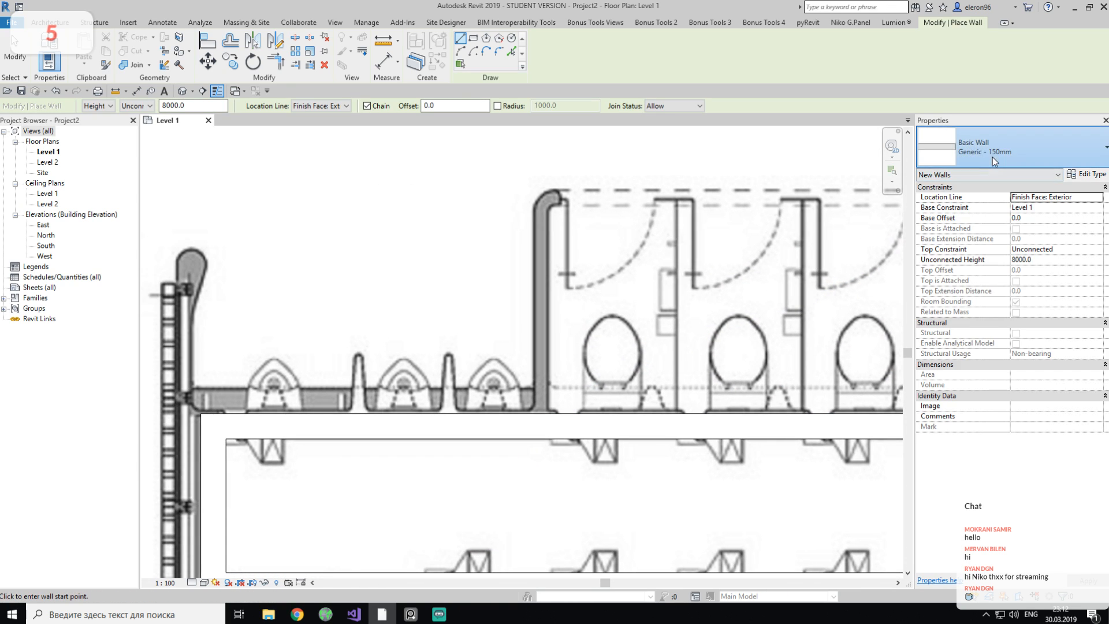
left_click(982, 149)
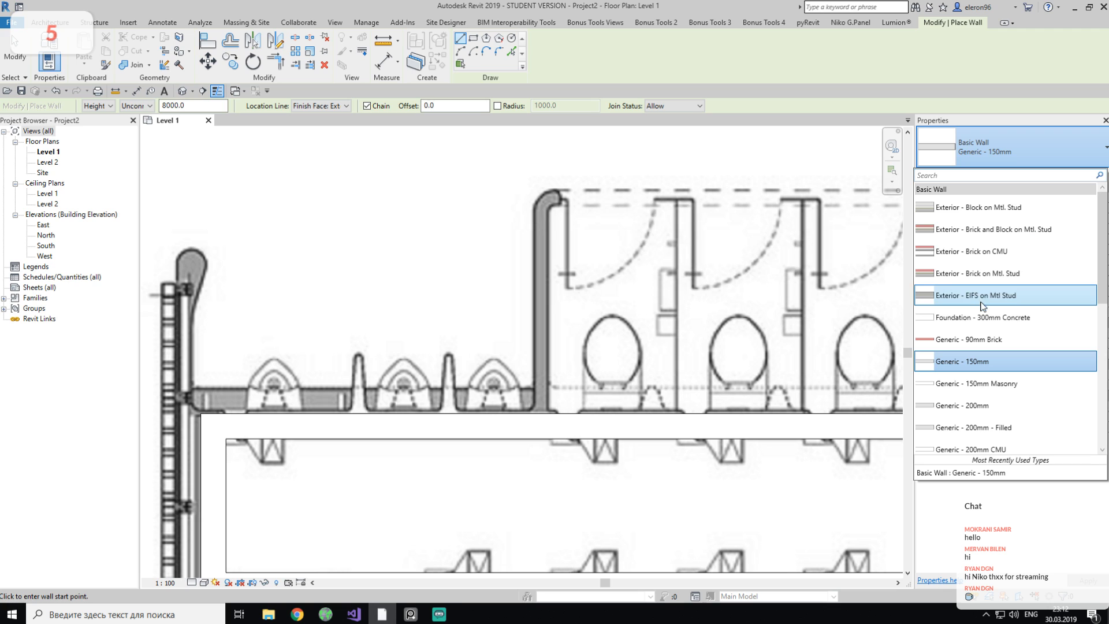
scroll(1004, 361, "down", 1)
scroll(1004, 363, "down", 2)
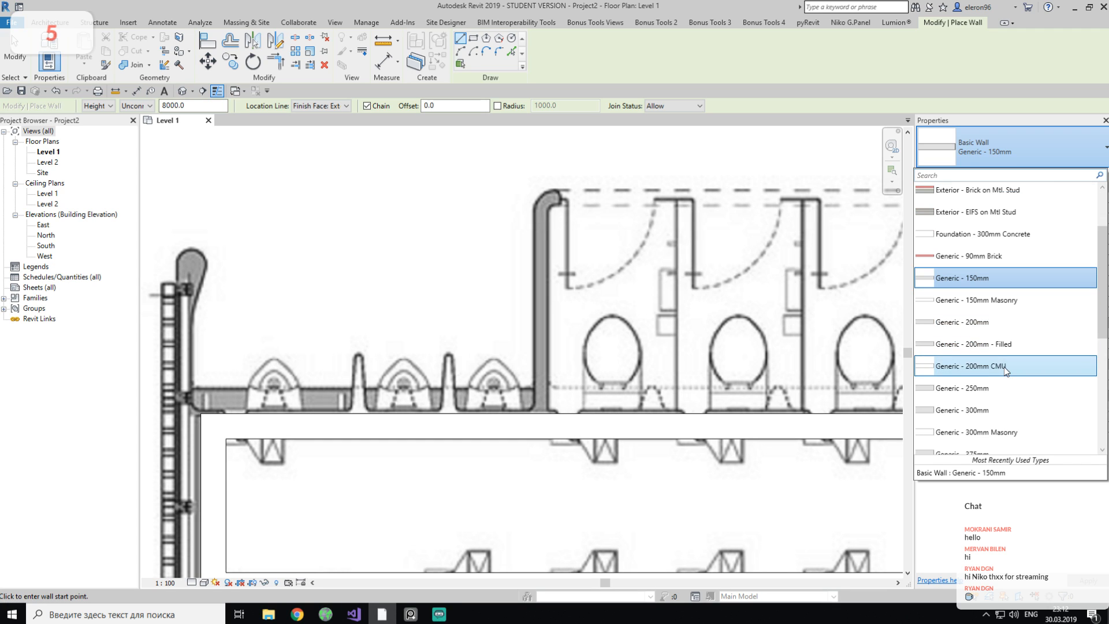
scroll(1010, 361, "down", 1)
key("Escape")
key("Escape")
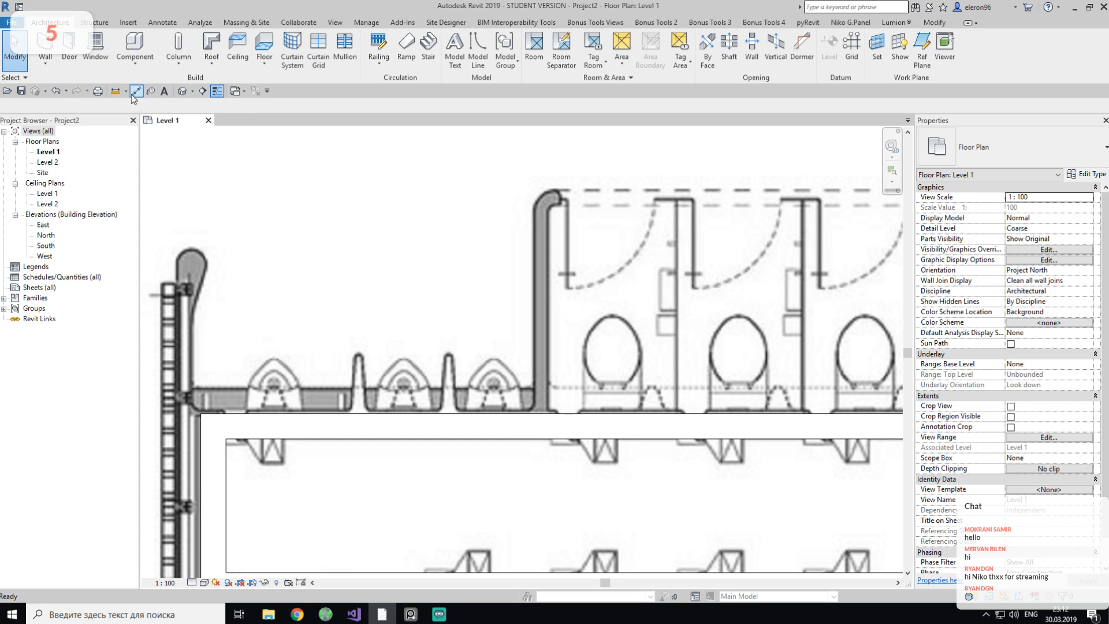
Measure the thickness of the grey wall between the urinals and the upper toilet stalls on the plan image.
left_click(119, 93)
scroll(550, 345, "up", 4)
left_click(520, 345)
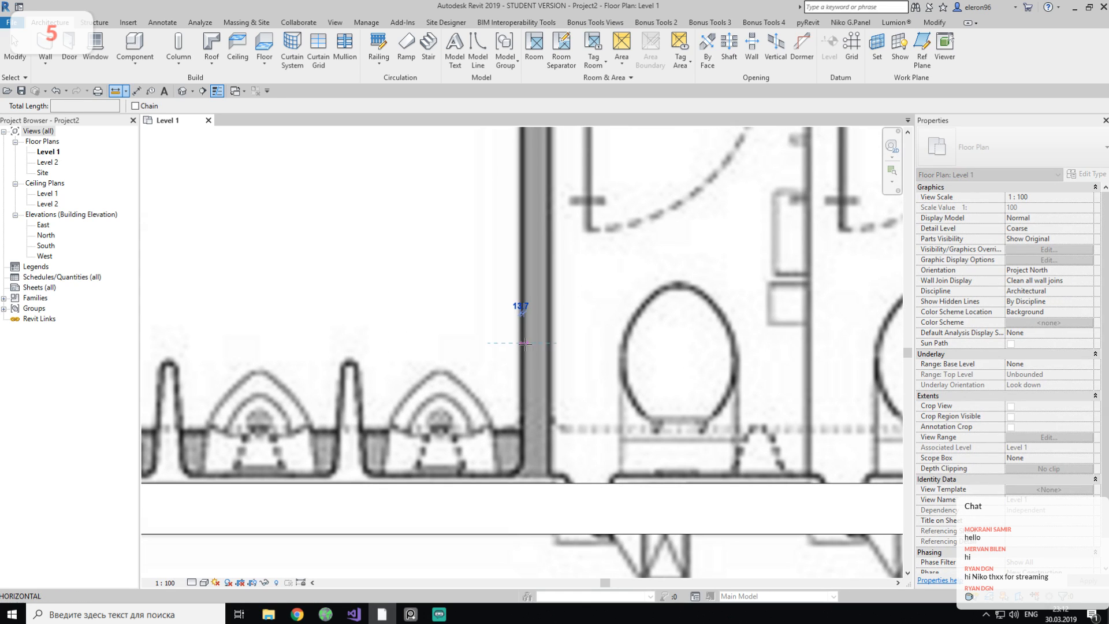
key("Escape")
key("Escape")
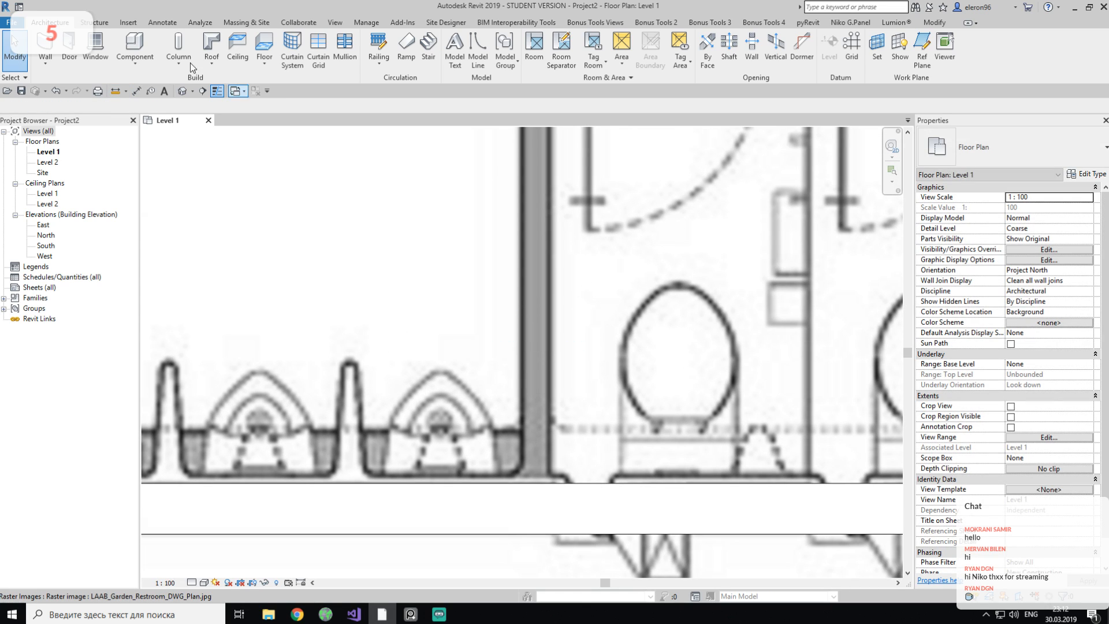
Duplicate the Generic - 150mm wall type under the name Generic - 120mm.
left_click(46, 45)
left_click(1044, 154)
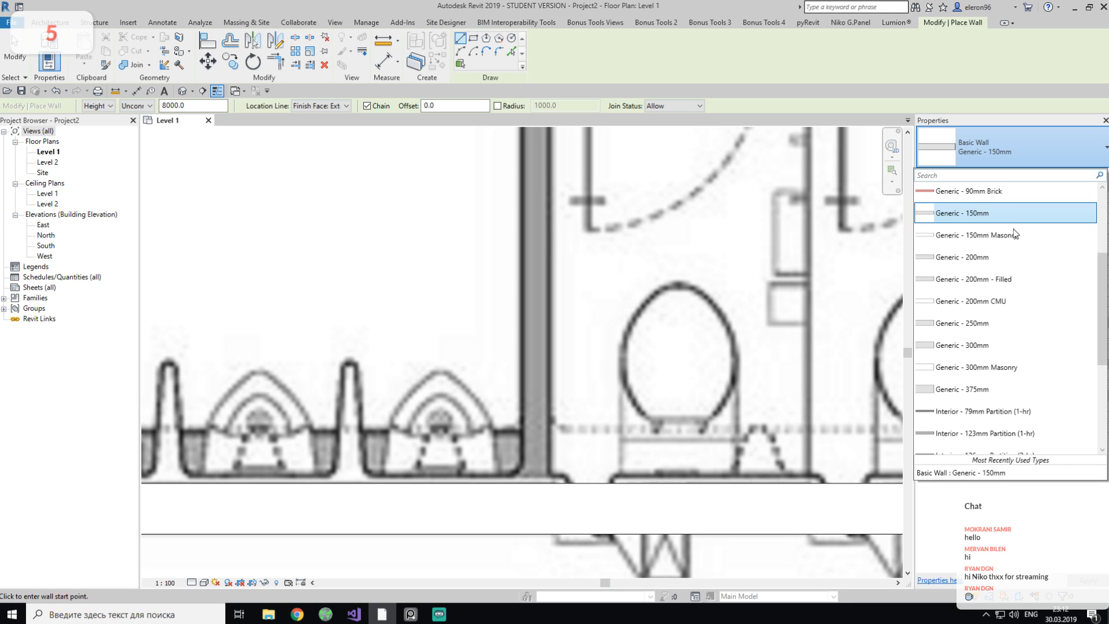
left_click(1003, 151)
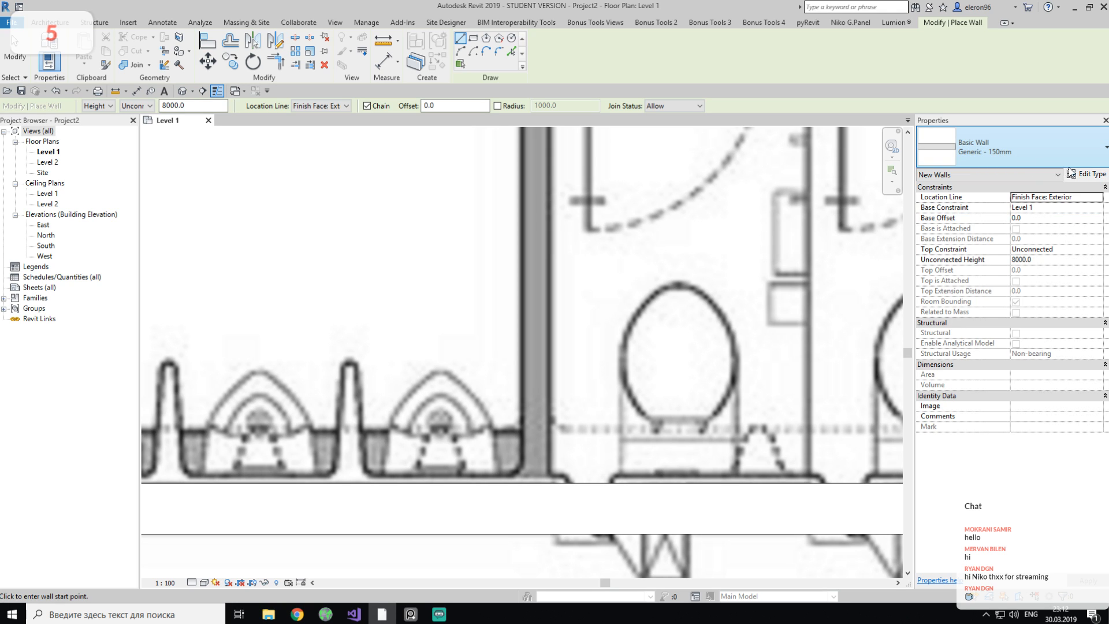
left_click(1085, 174)
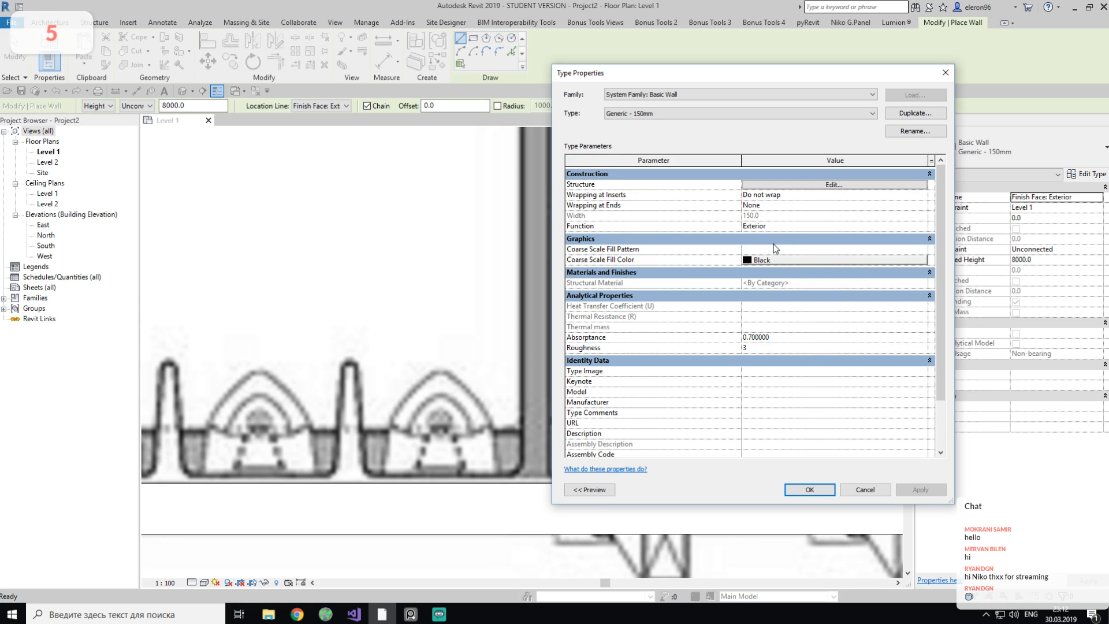
left_click(907, 113)
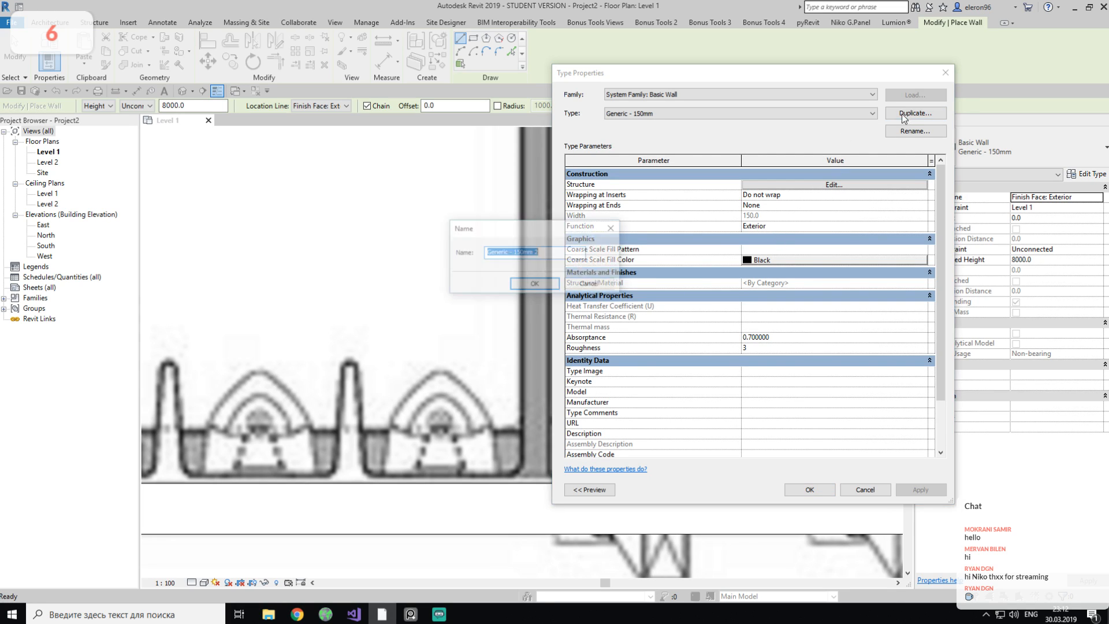
left_click(538, 254)
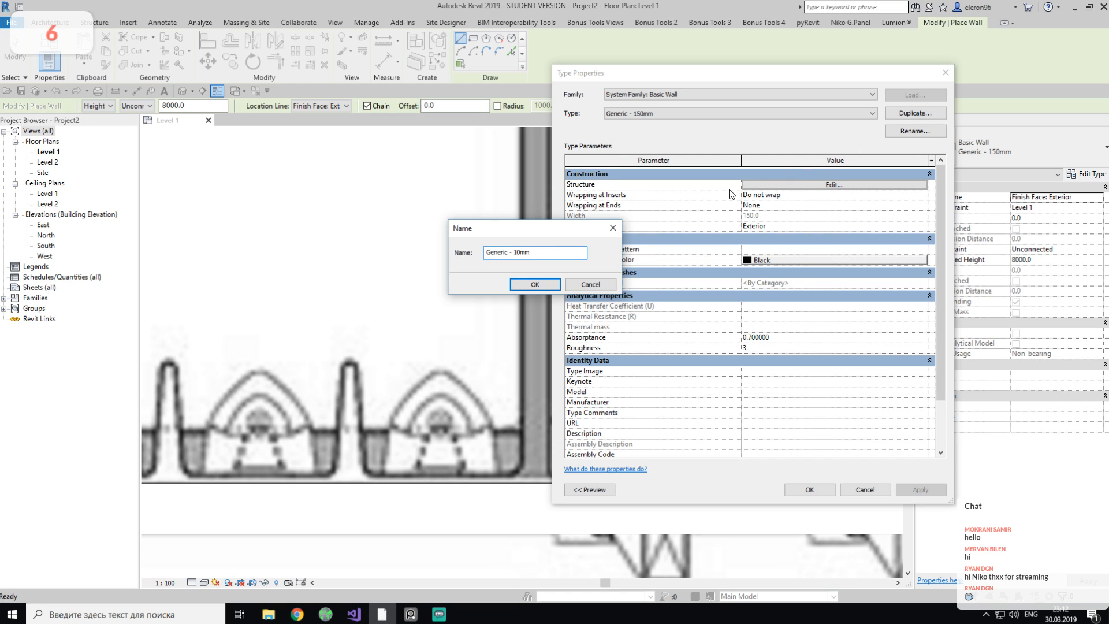
left_click(535, 284)
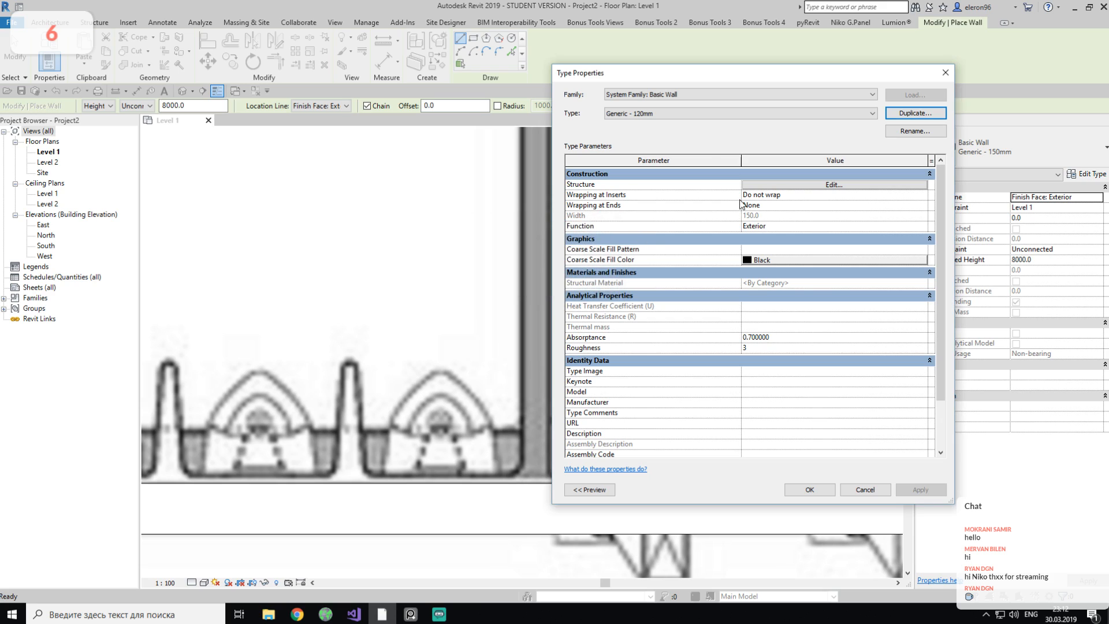
Set the structure layer thickness of the Generic - 120mm wall type to 120 mm and accept the type properties.
left_click(814, 185)
left_click(783, 193)
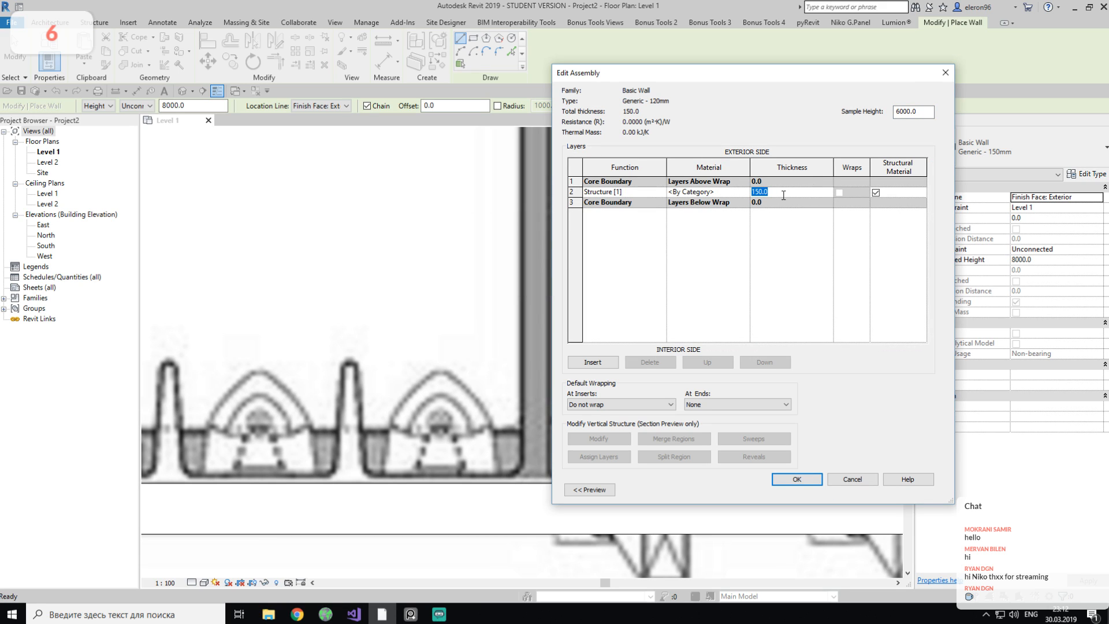
type("120")
left_click(797, 478)
left_click(808, 490)
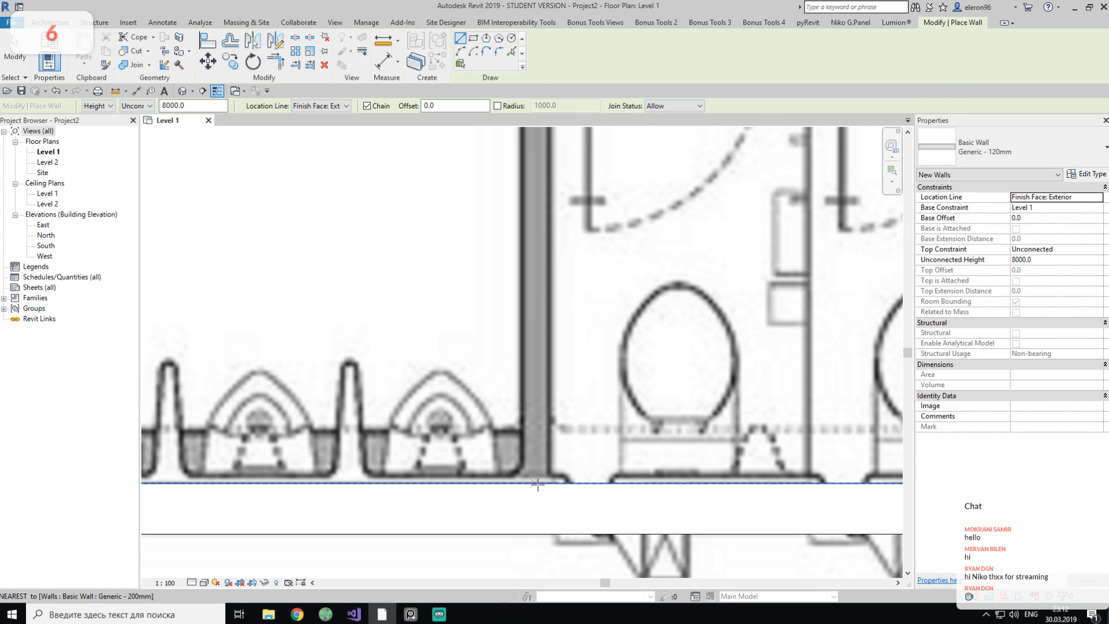
Draw a vertical Generic - 120mm wall beside the urinals, from the service core's upper wall to the start of the rounded corner.
left_click(545, 484)
middle_click_drag(578, 363, 534, 495)
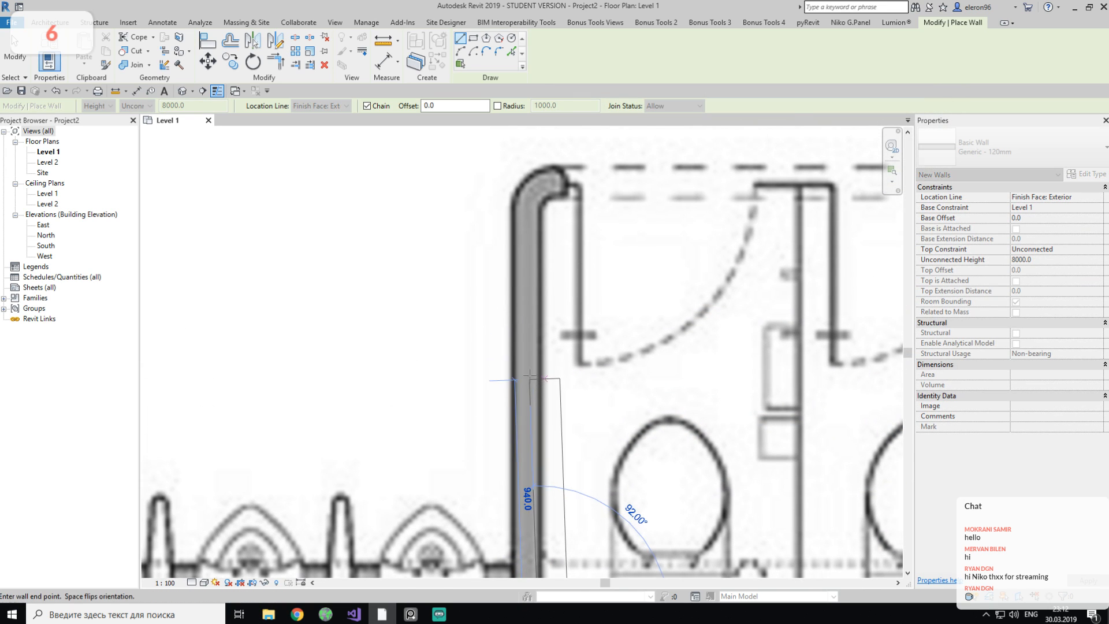
left_click(542, 248)
middle_click_drag(566, 257, 534, 338)
key("Escape")
left_click(536, 275)
middle_click_drag(808, 283, 586, 289)
key("Escape")
Draw a horizontal Generic - 120mm wall along the dashed line above the upper stall doors, leaving gaps at both ends.
left_click(350, 287)
left_click(604, 280)
key("Escape")
key("Escape")
scroll(540, 332, "down", 1)
middle_click_drag(540, 333, 314, 329)
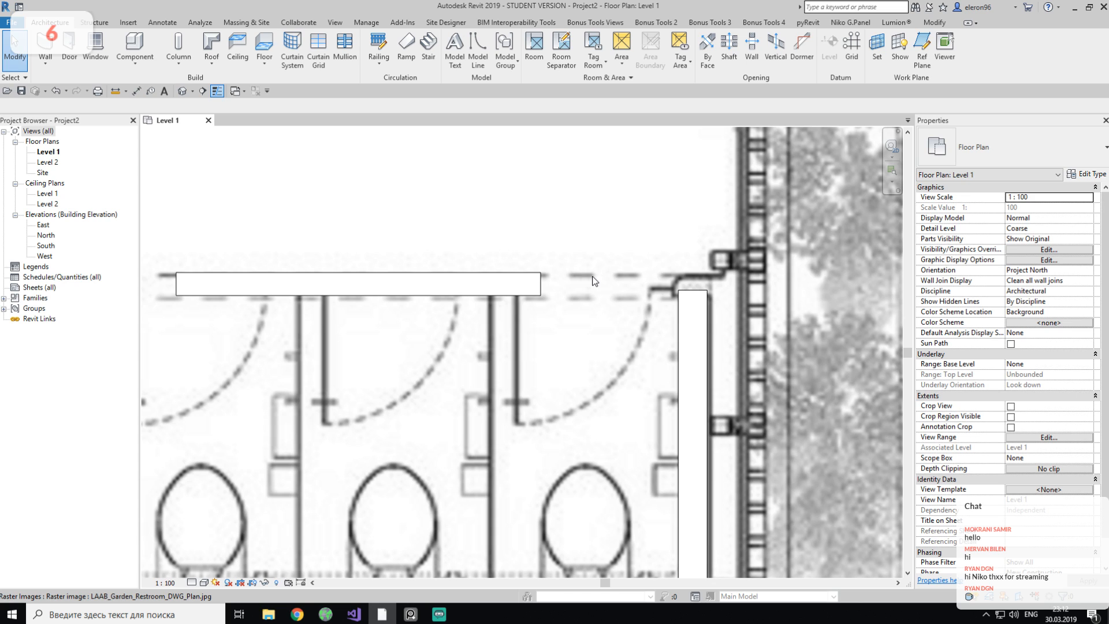
middle_click_drag(622, 292, 713, 306)
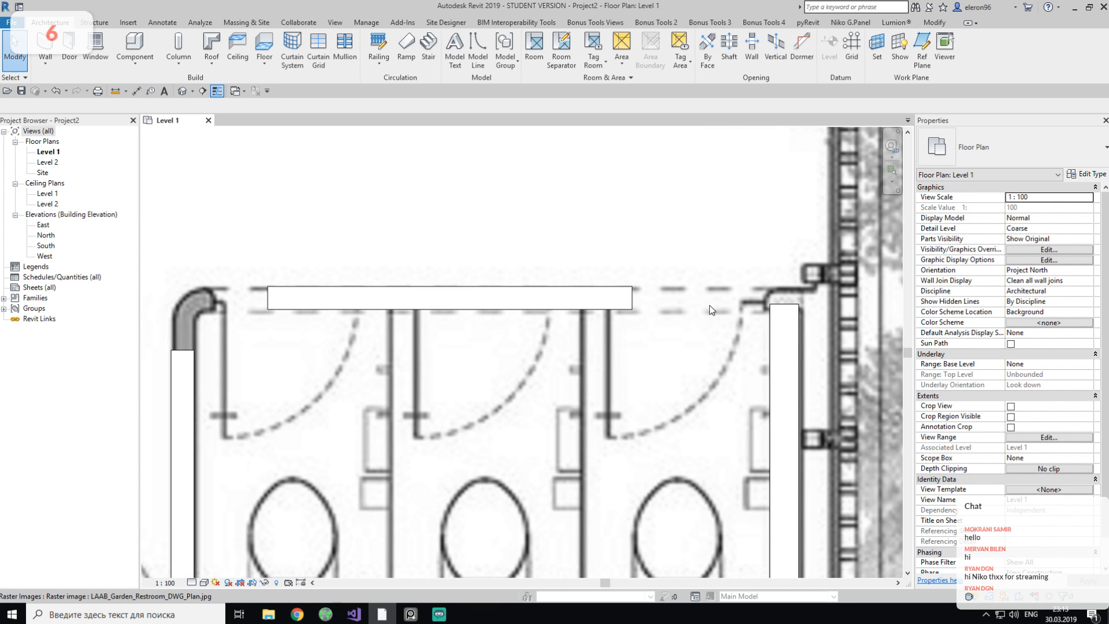
Switch to the reference image board and examine the restroom interior photo and the rendering showing the stalls and urinals.
left_click(410, 614)
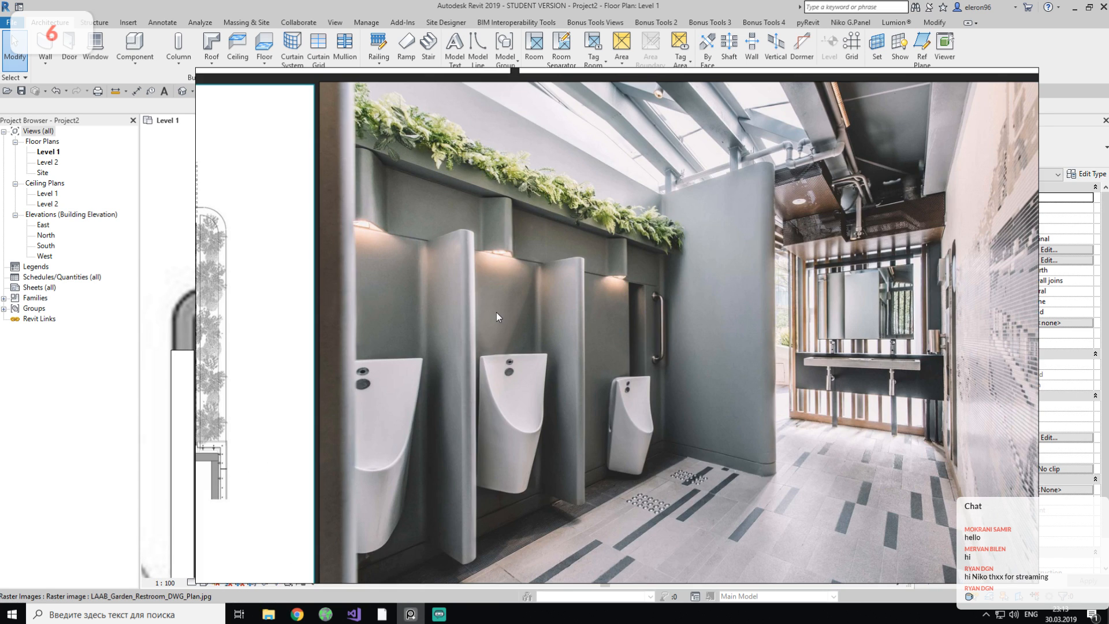
scroll(497, 312, "down", 6)
middle_click_drag(408, 511, 475, 305)
scroll(462, 338, "up", 10)
middle_click_drag(328, 401, 437, 324)
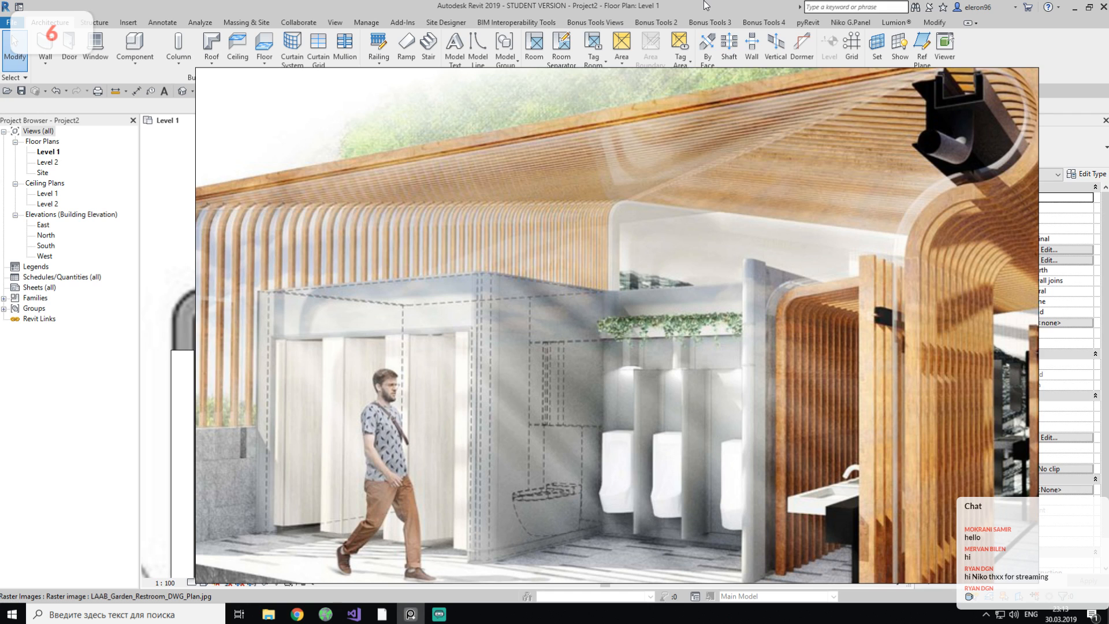
left_click(382, 612)
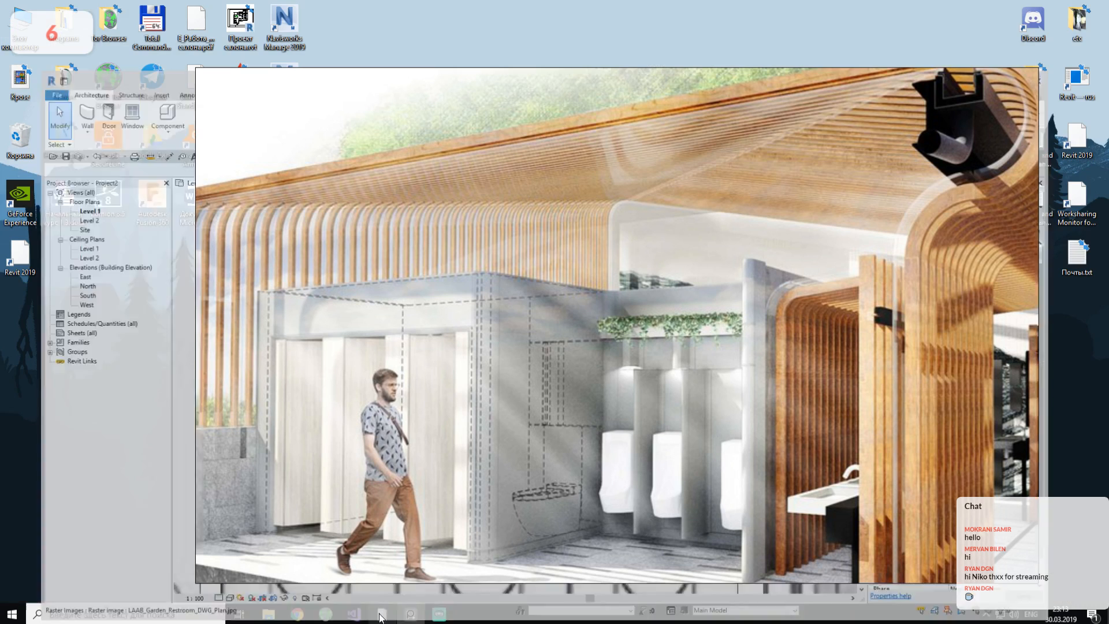
left_click(381, 611)
left_click(402, 610)
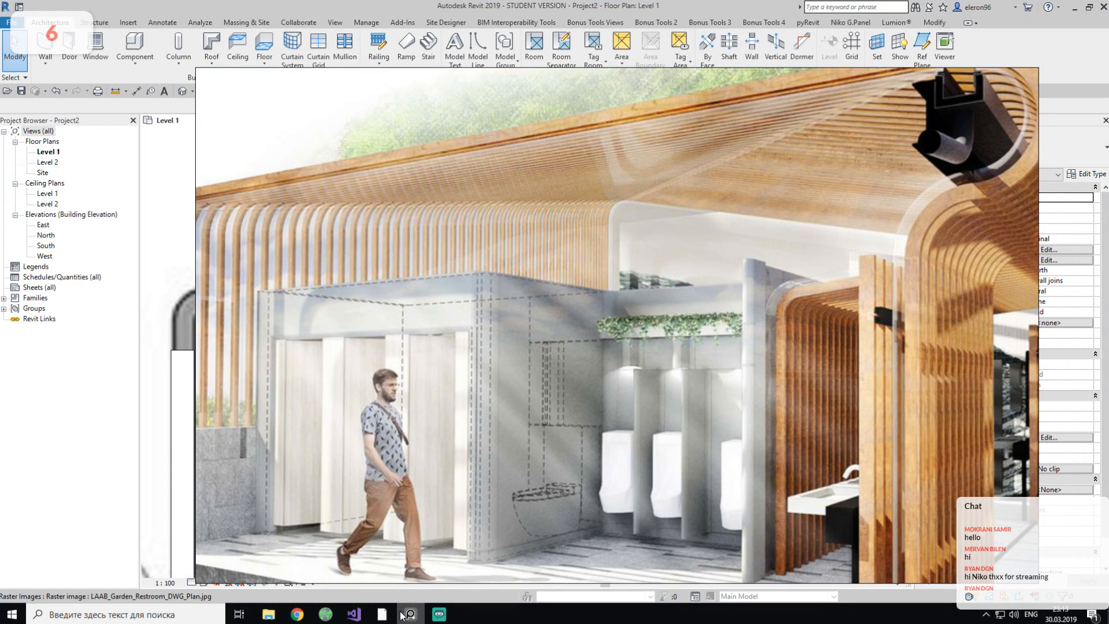
left_click(403, 613)
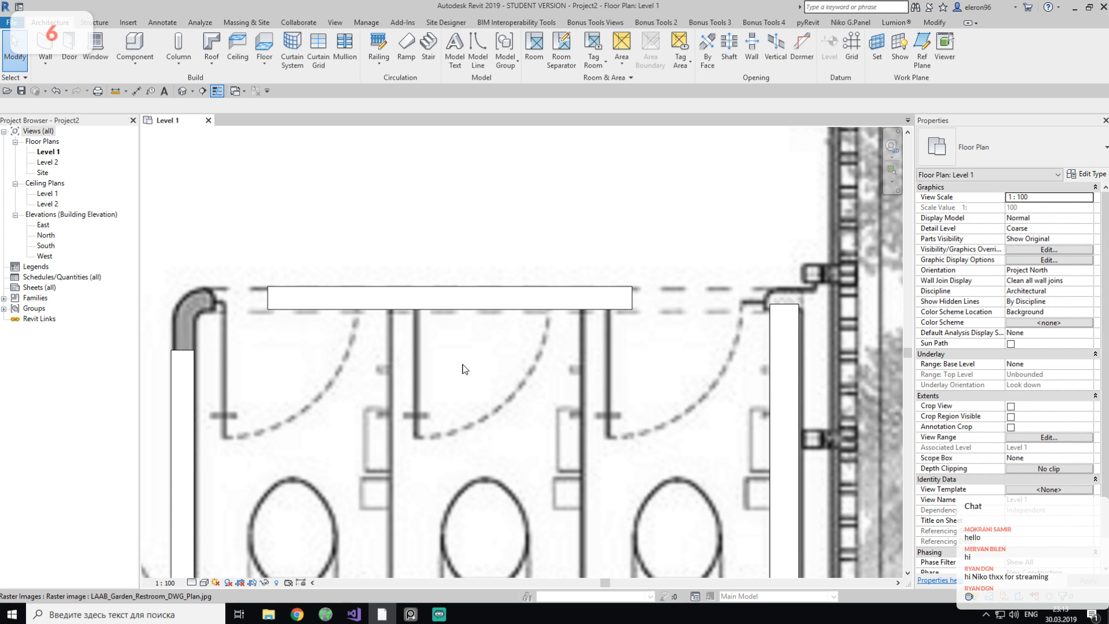
scroll(493, 309, "down", 2)
middle_click_drag(433, 325, 506, 318)
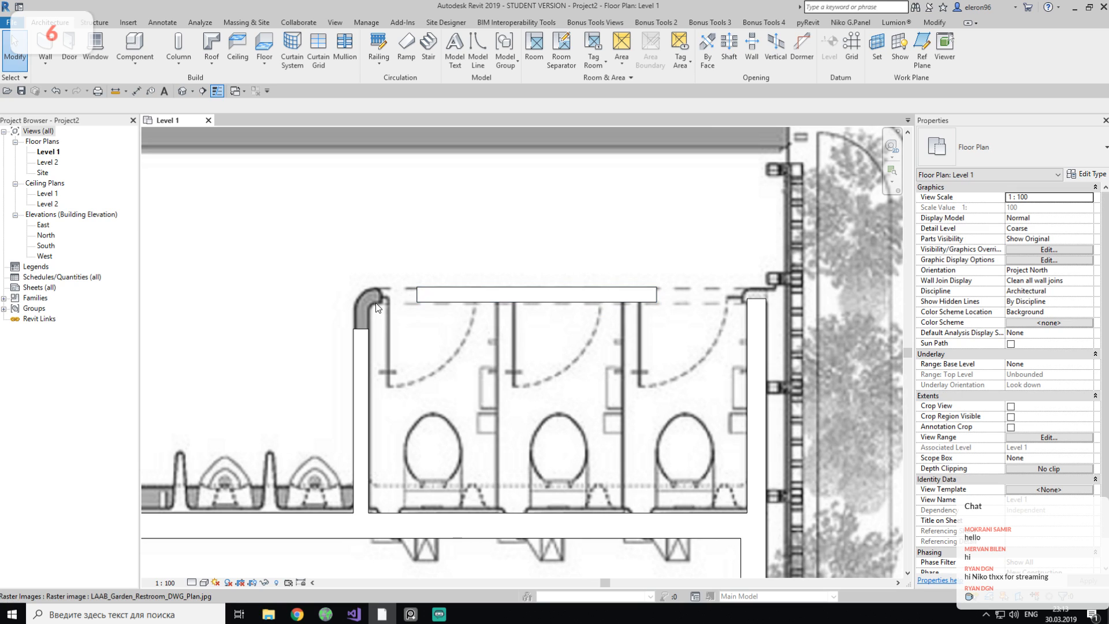
scroll(329, 276, "up", 4)
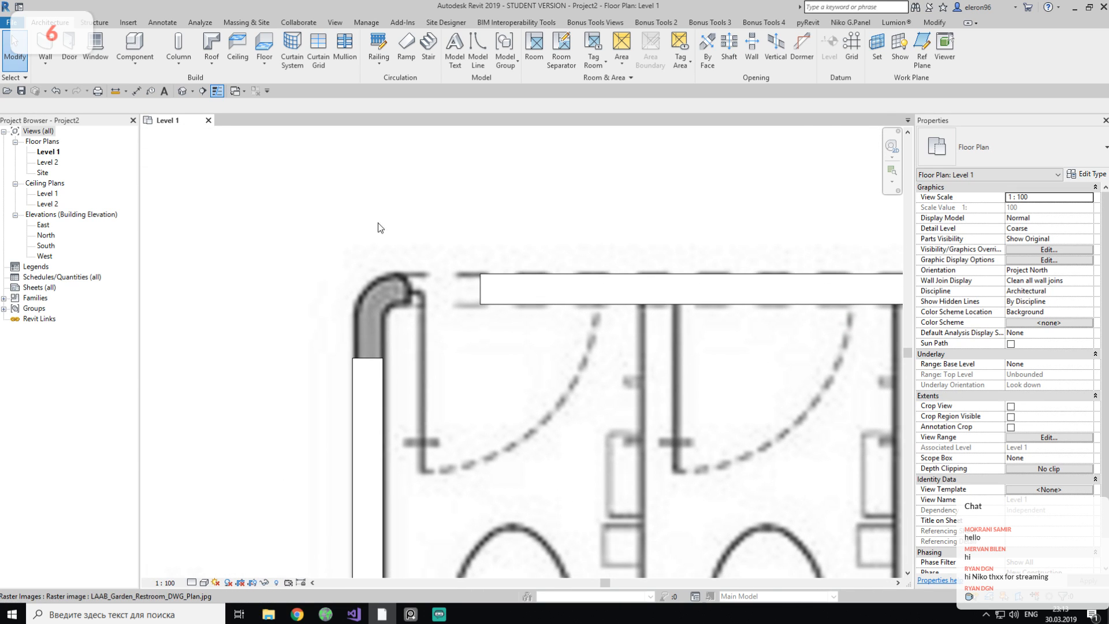
left_click(45, 47)
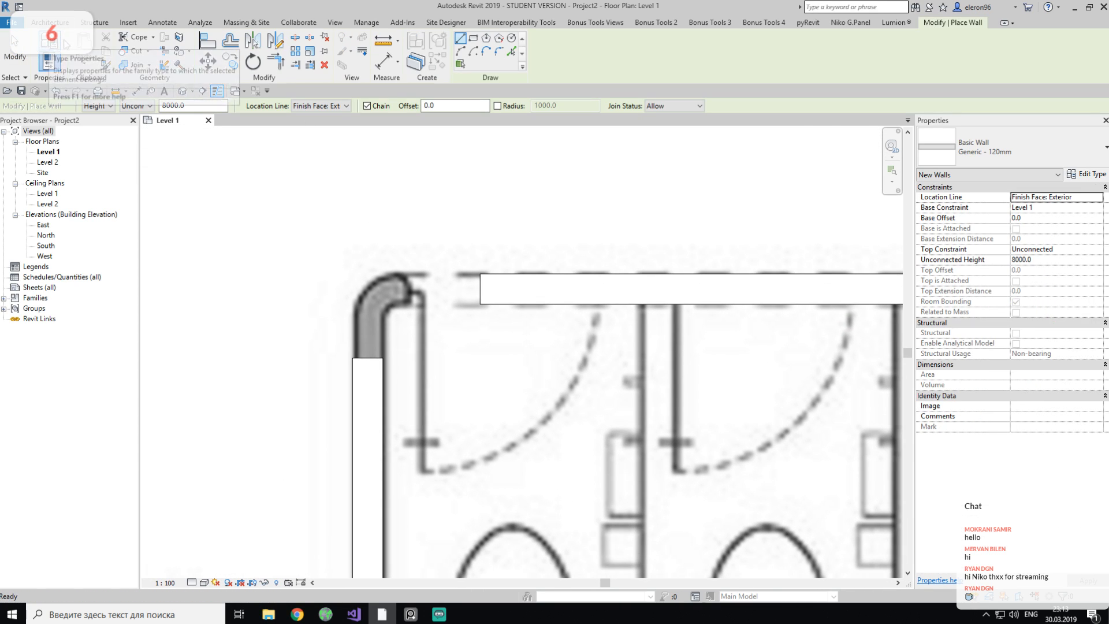
key("Escape")
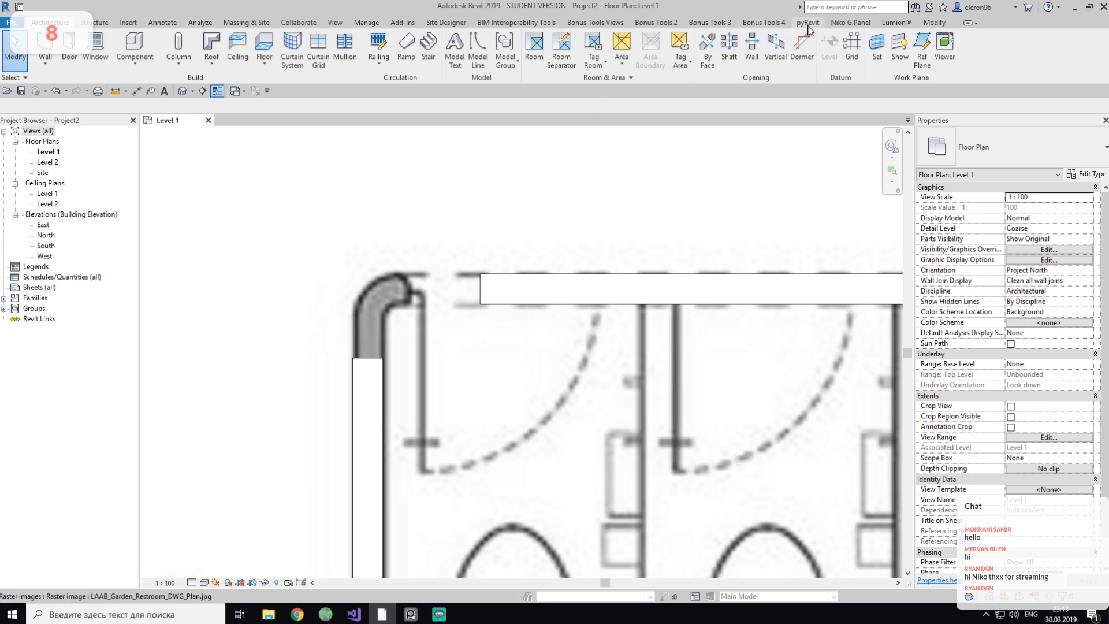
left_click(934, 22)
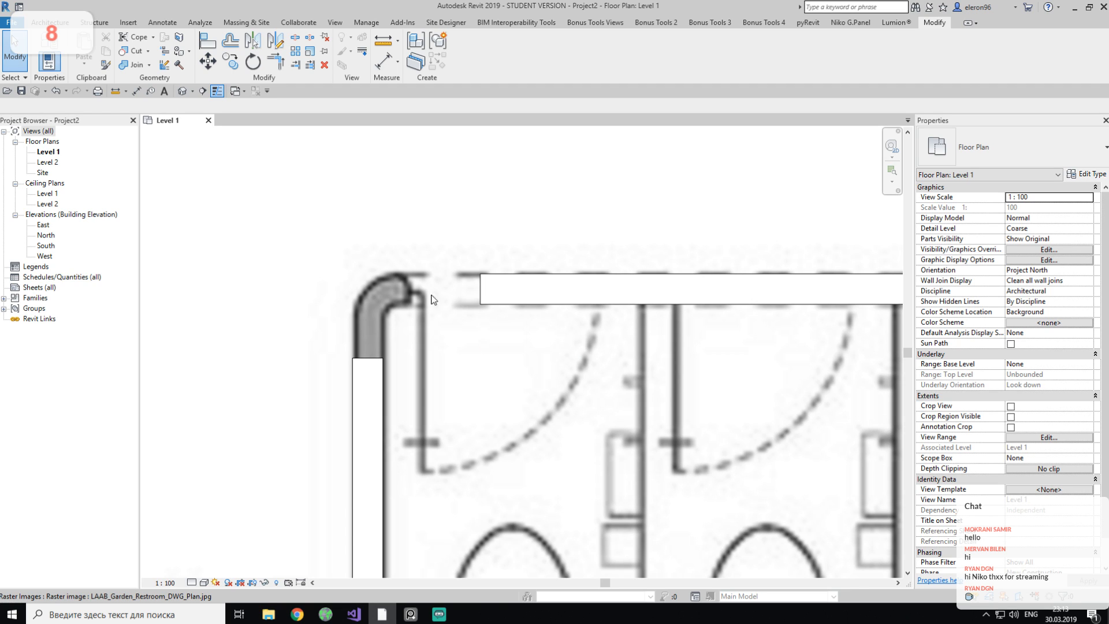
Join the vertical wall beside the urinals and the horizontal wall above the stalls with a fillet arc wall at the rounded corner.
left_click(46, 23)
left_click(40, 45)
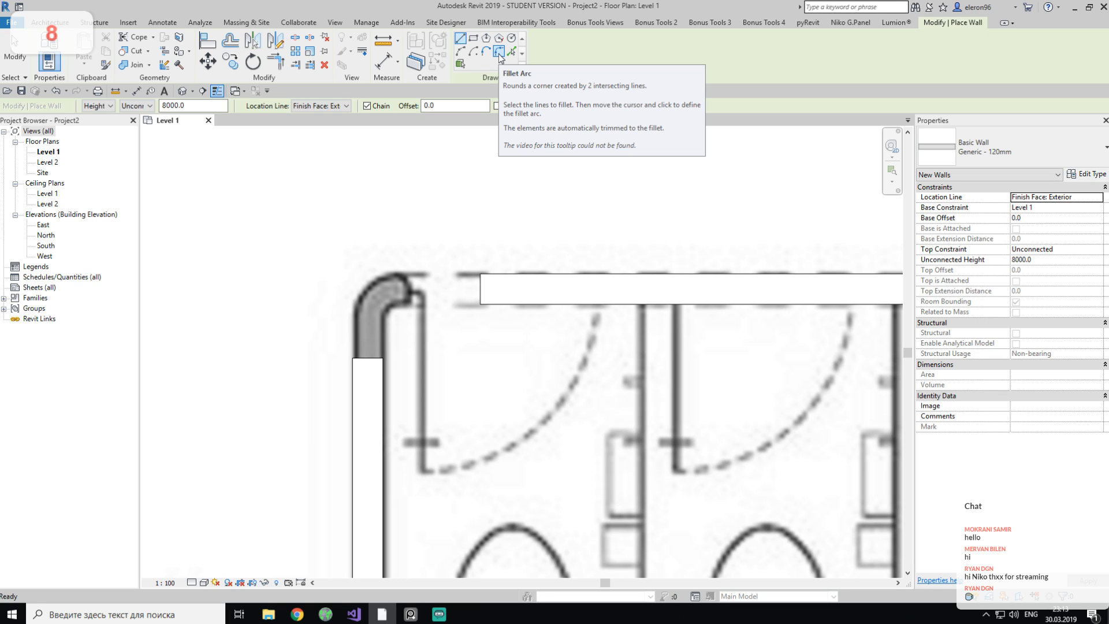
left_click(499, 53)
left_click(365, 409)
left_click(553, 282)
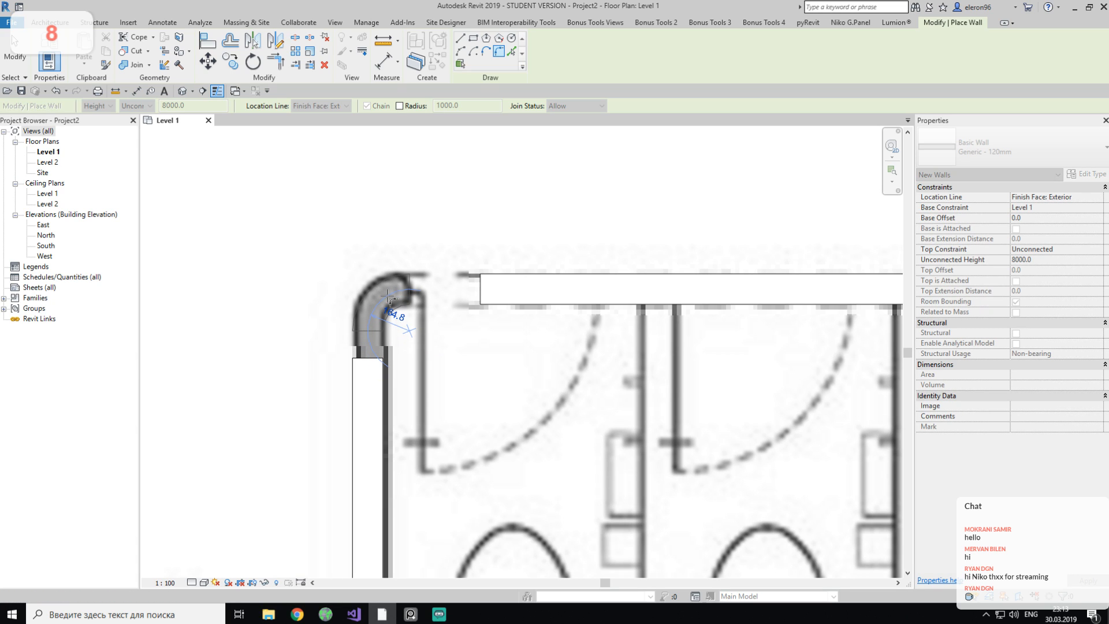
left_click(386, 295)
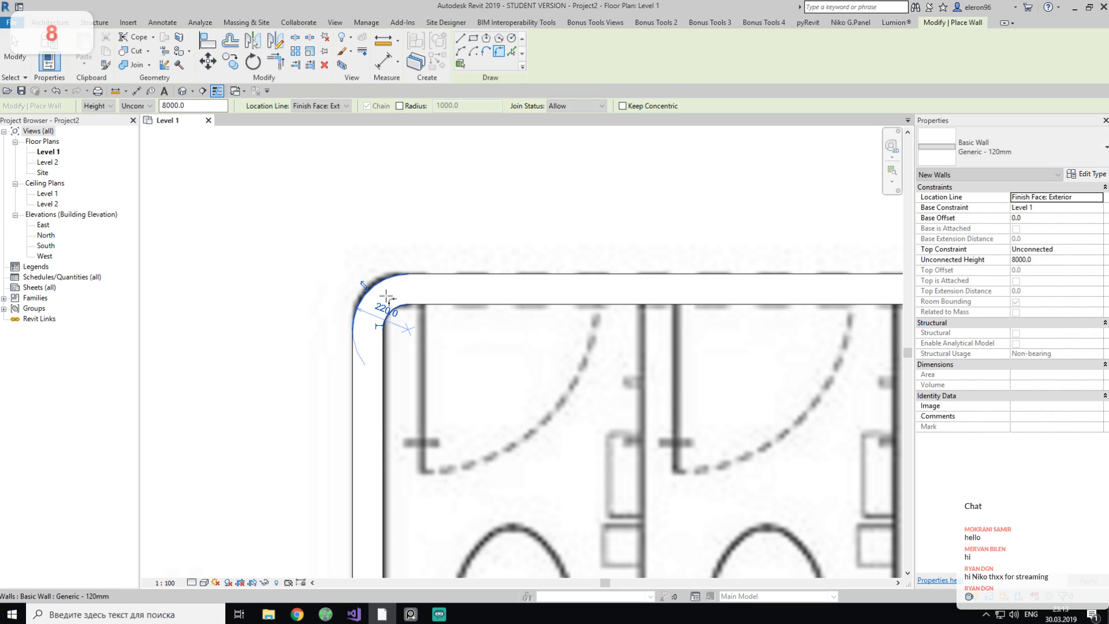
Set the radius of the curved corner wall between the urinals and the stalls to 250 mm.
scroll(385, 297, "up", 2)
key("Escape")
key("Escape")
left_click(391, 312)
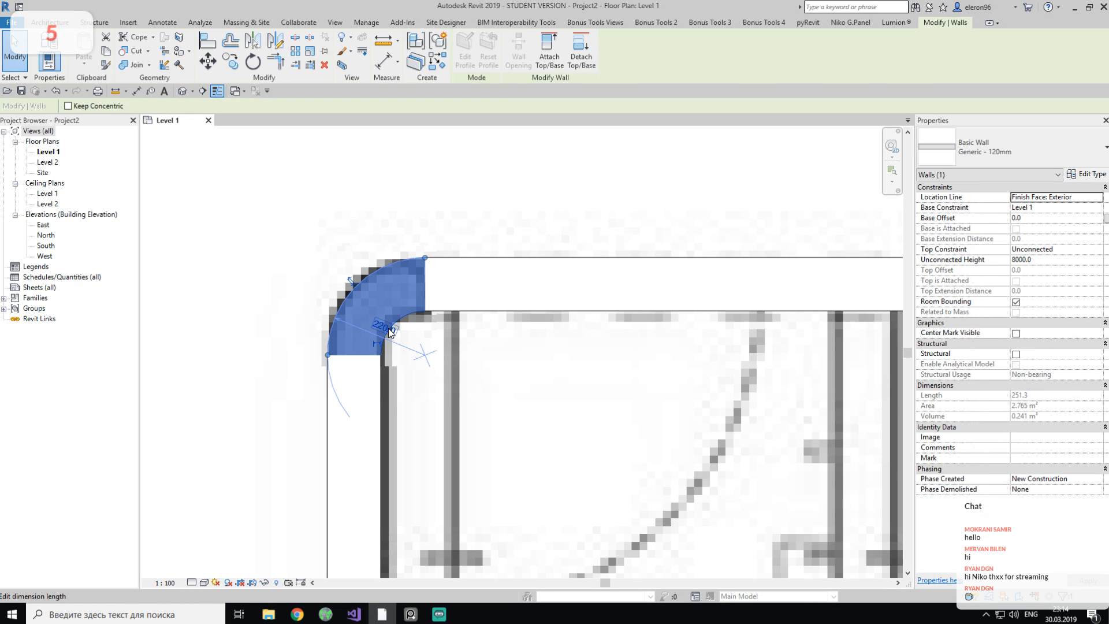
left_click(388, 328)
type("250")
key("Return")
key("Escape")
Trim/extend the horizontal wall above the stalls and the vertical wall on their far side to meet in a square corner.
scroll(500, 217, "down", 2)
scroll(500, 217, "down", 3)
scroll(473, 236, "up", 4)
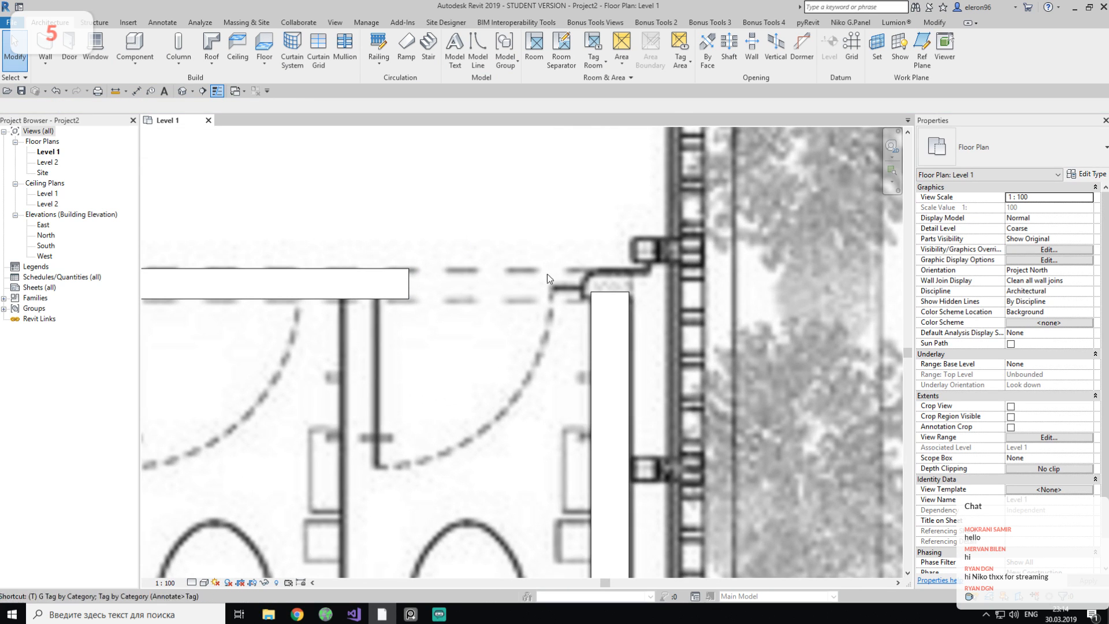
key("t")
key("r")
left_click(601, 321)
left_click(396, 287)
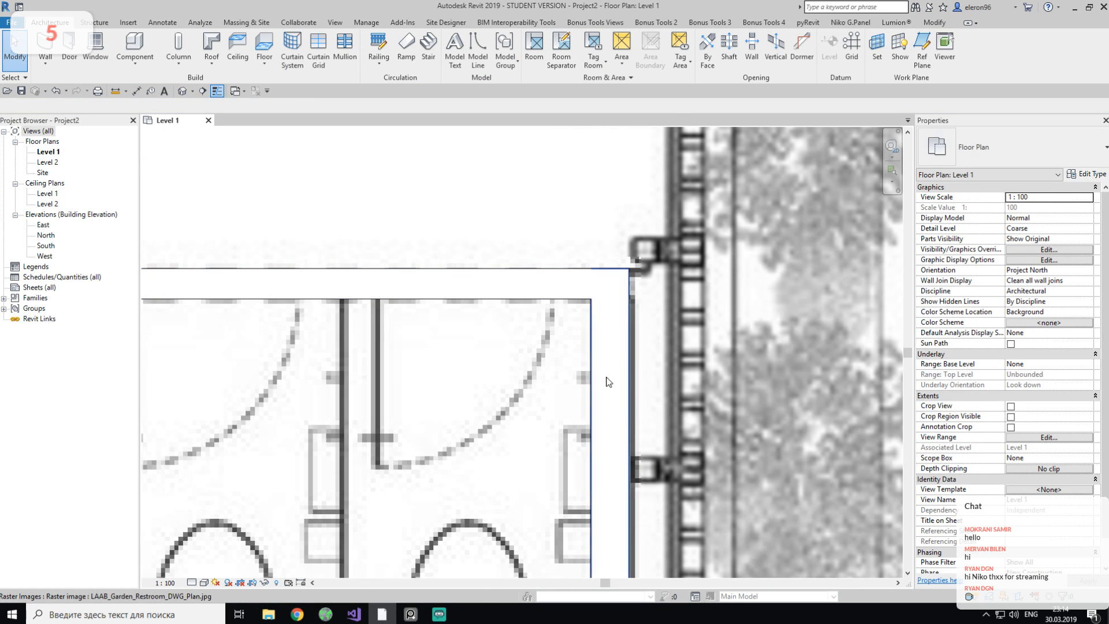
Start a new wall and duplicate the Generic - 120mm wall type under the name Generic - 50mm.
scroll(589, 381, "down", 3)
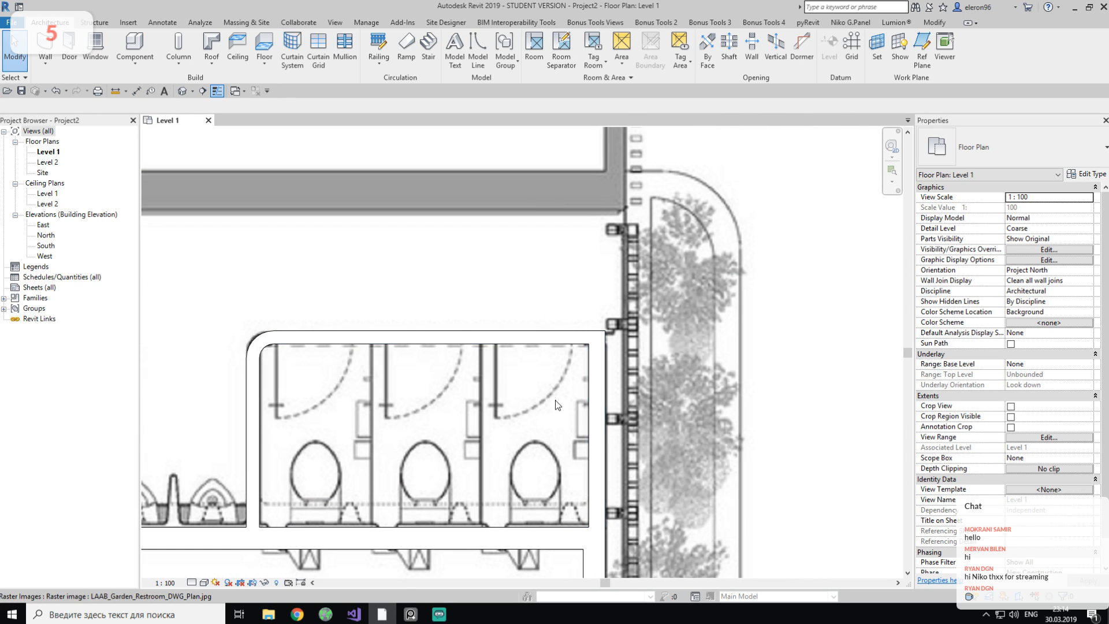
scroll(569, 410, "down", 2)
scroll(391, 317, "up", 3)
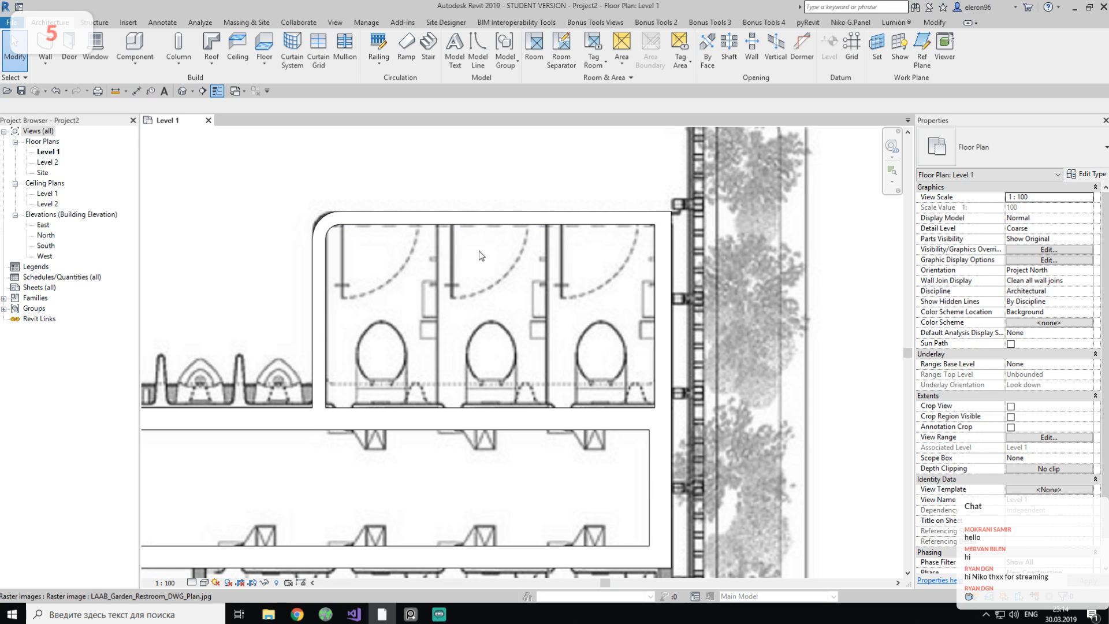
middle_click_drag(479, 250, 458, 238)
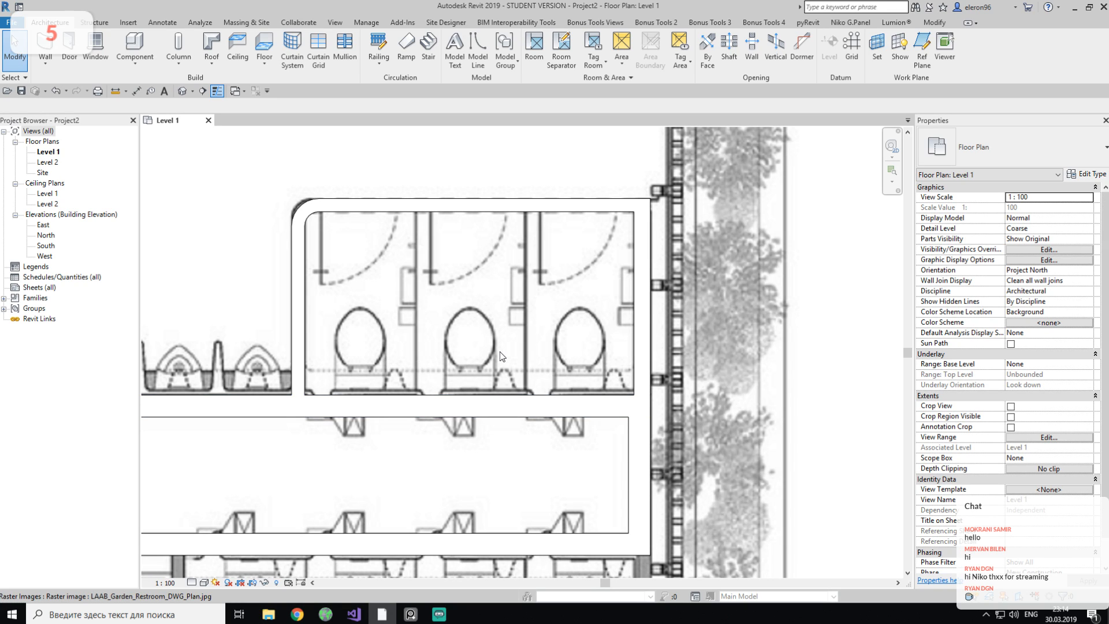
key("w")
key("a")
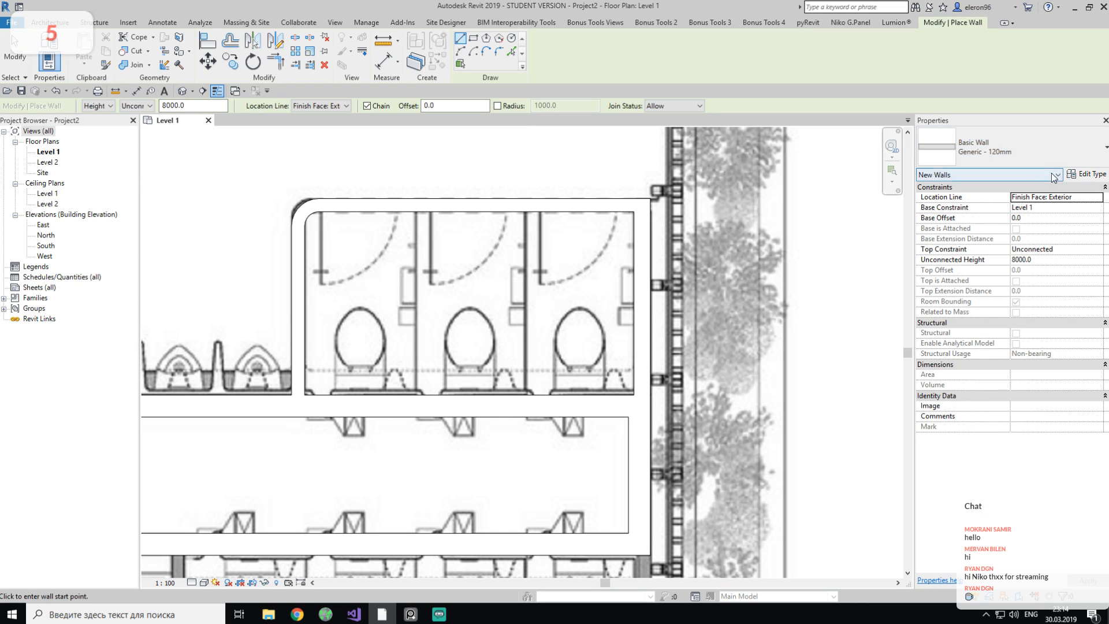
left_click(1080, 174)
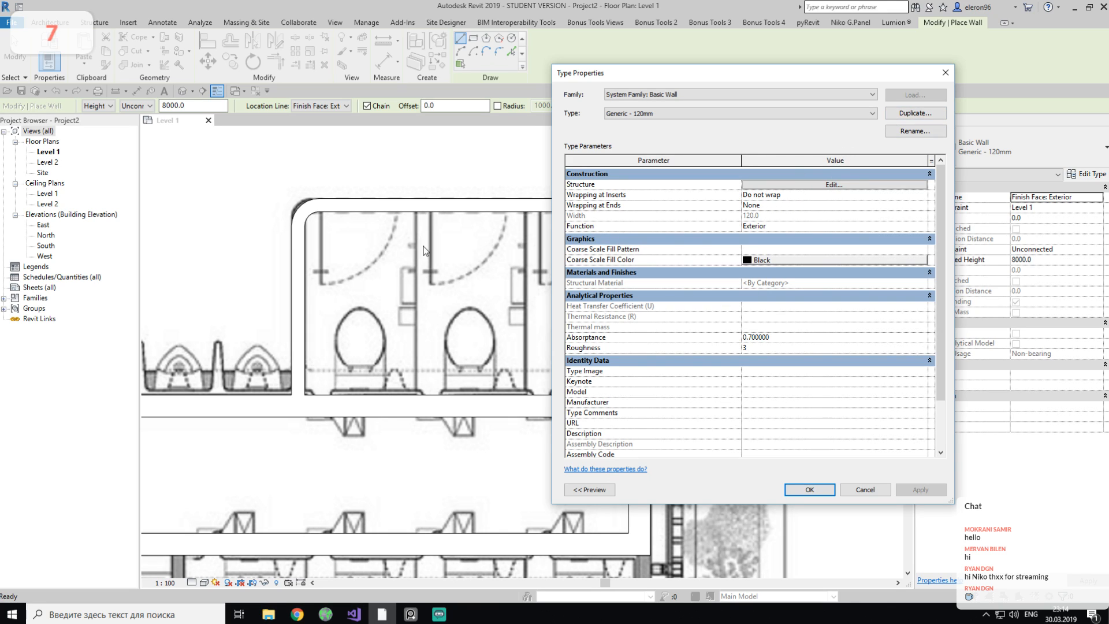
left_click(918, 113)
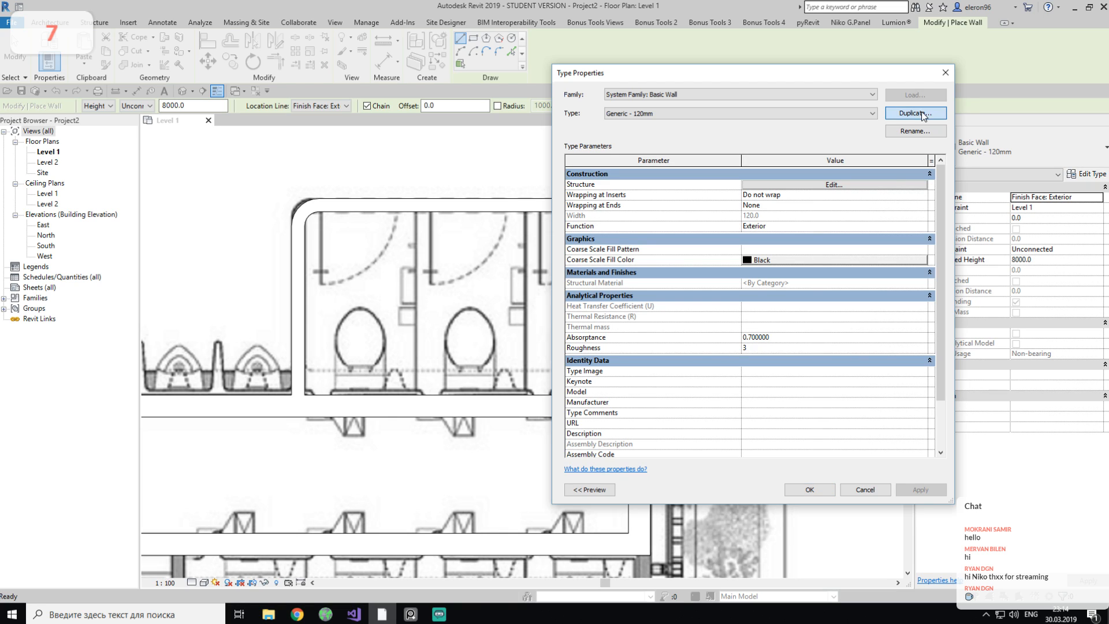
left_click(546, 251)
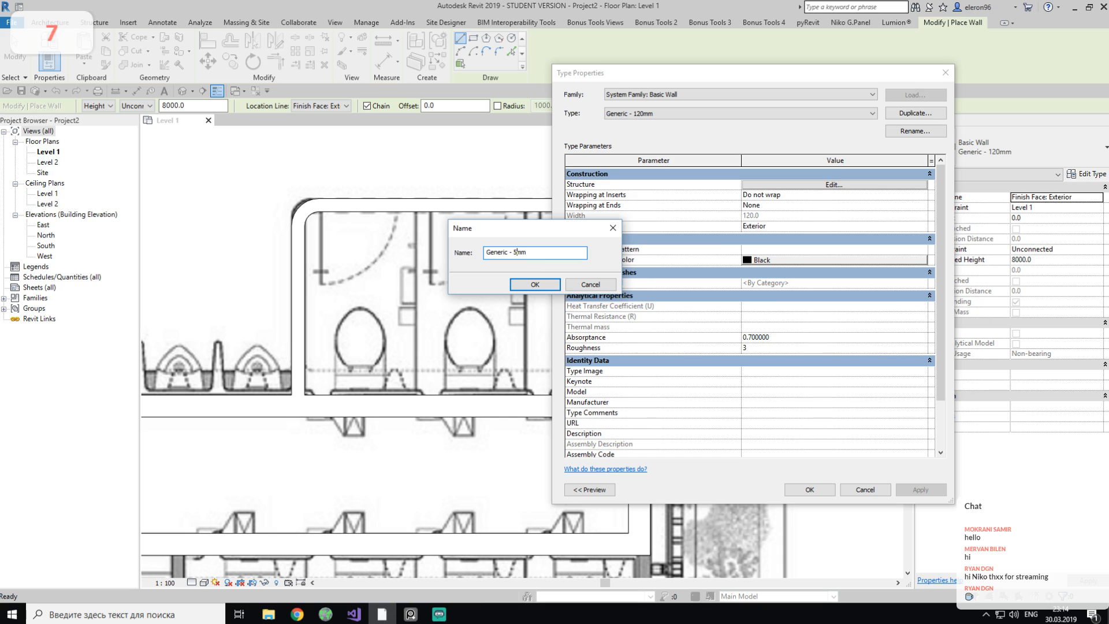
left_click(543, 289)
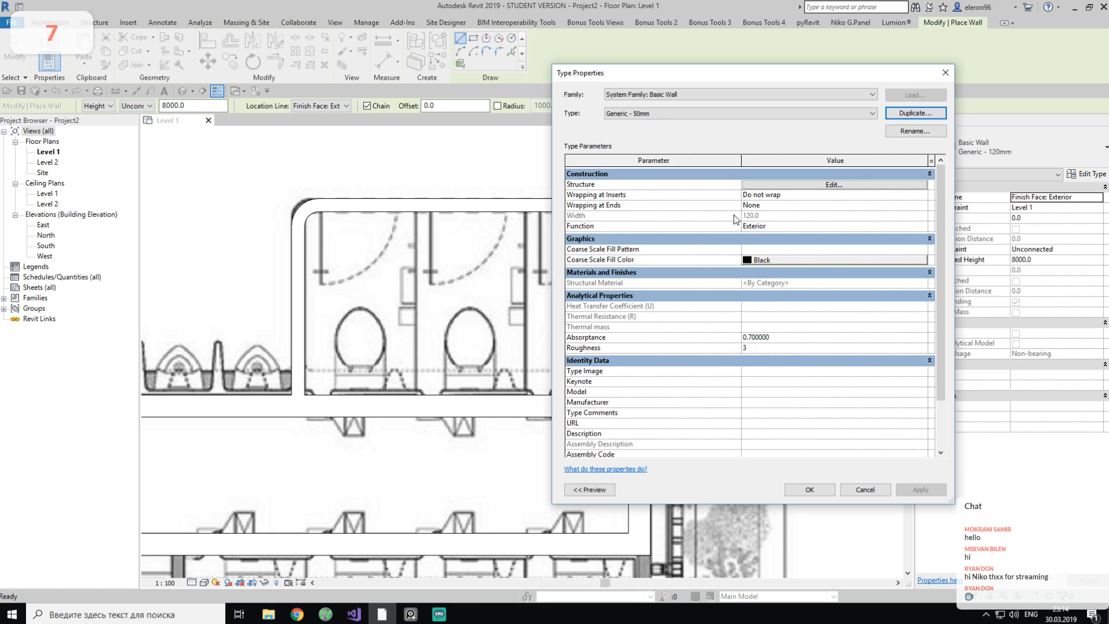
Set the structure layer thickness of the Generic - 50mm wall type to 50 mm and accept the type properties.
left_click(833, 185)
left_click(801, 192)
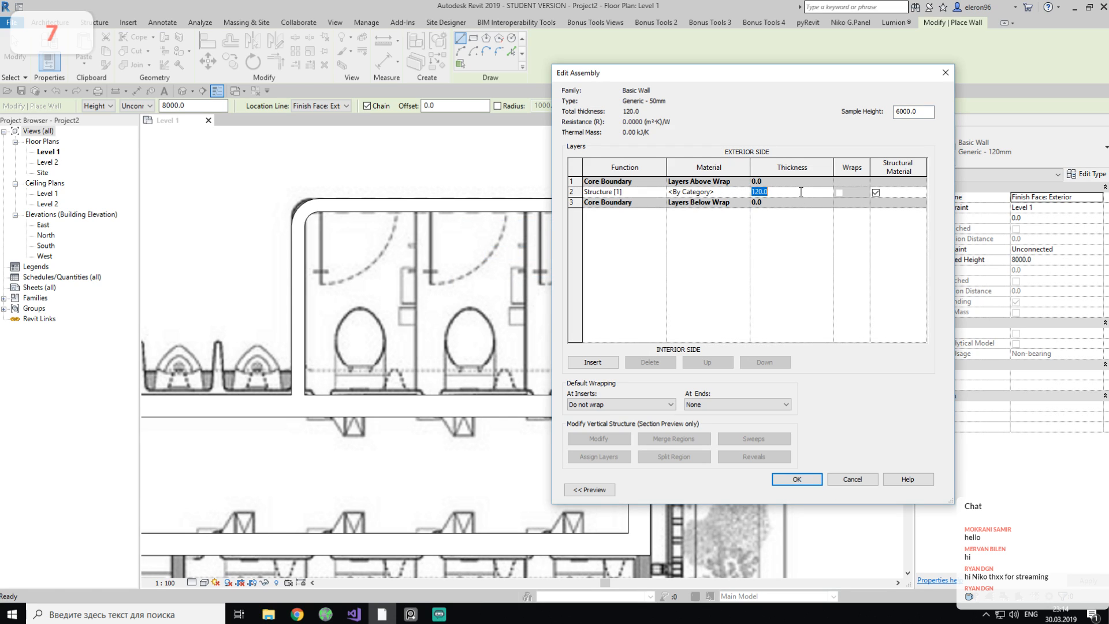
left_click(803, 478)
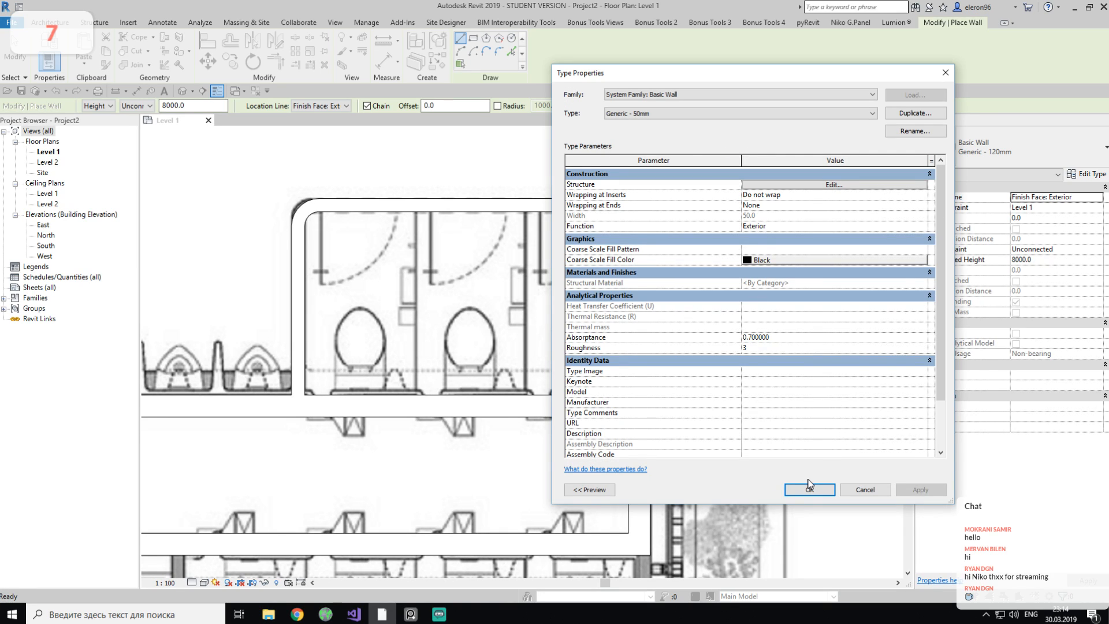
left_click(811, 488)
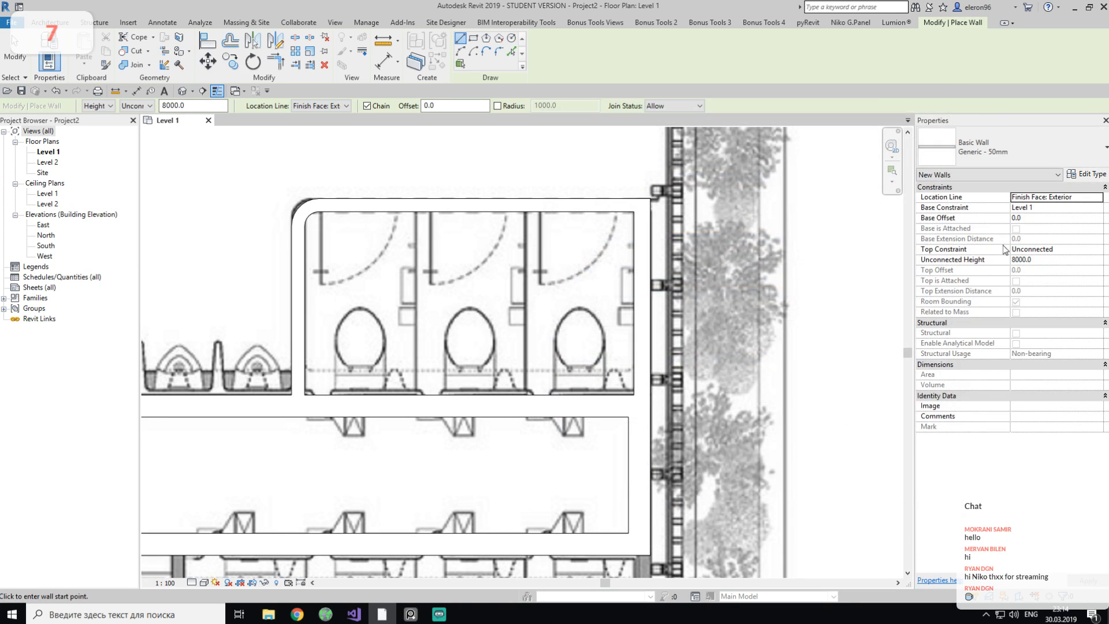
Draw two vertical Generic - 50mm walls with a 150 mm base offset along the stall partitions, from the stall front wall to the service core.
left_click(1032, 218)
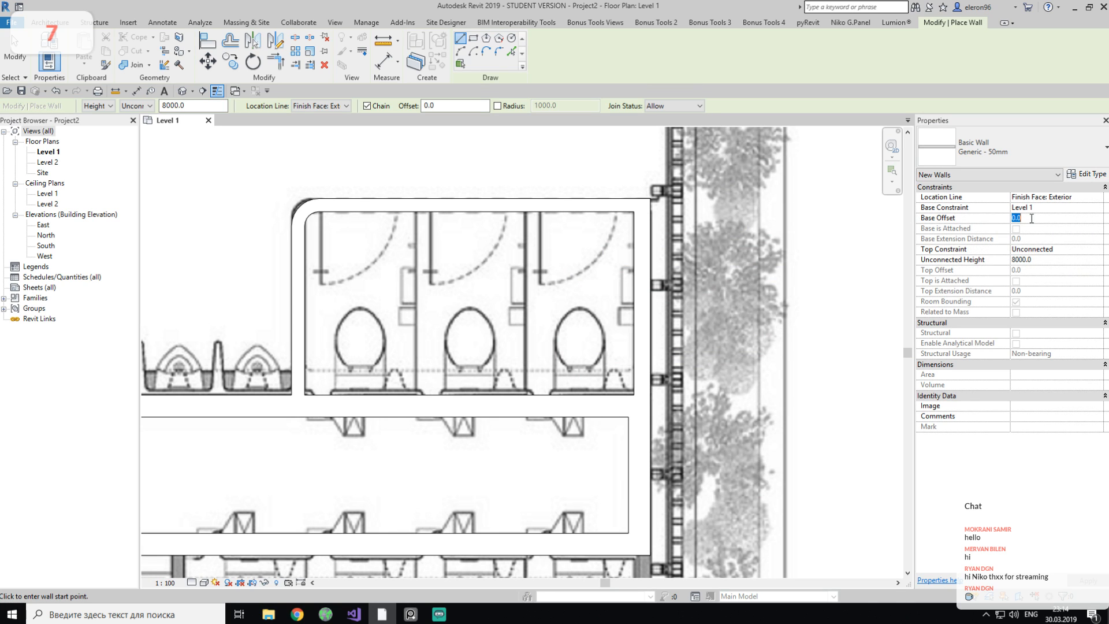
type("150")
key("Return")
scroll(466, 219, "up", 3)
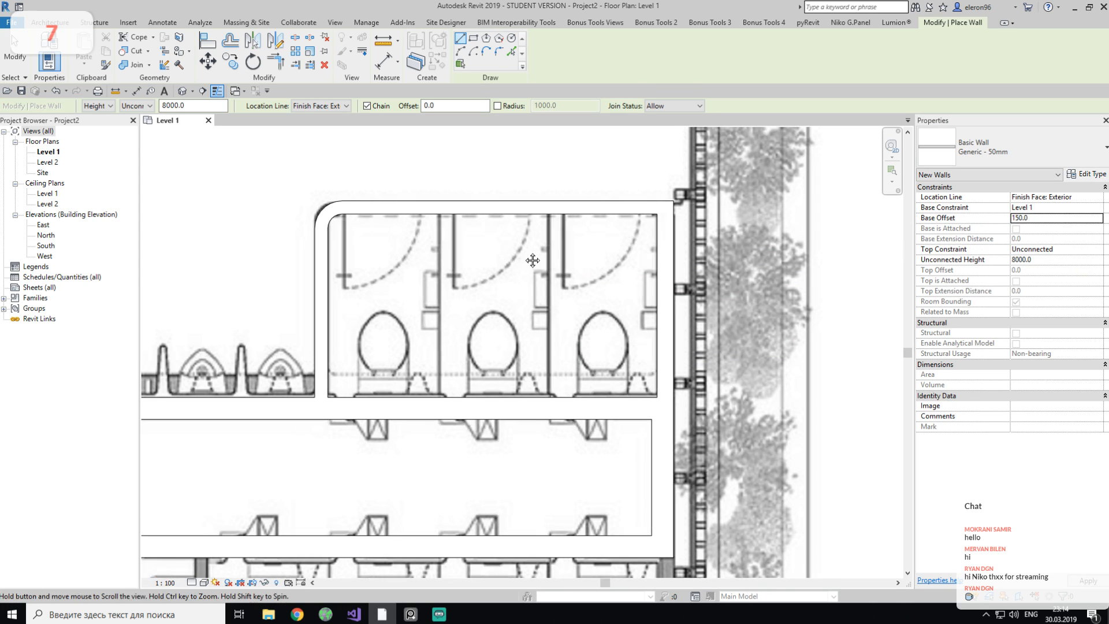
left_click(464, 217)
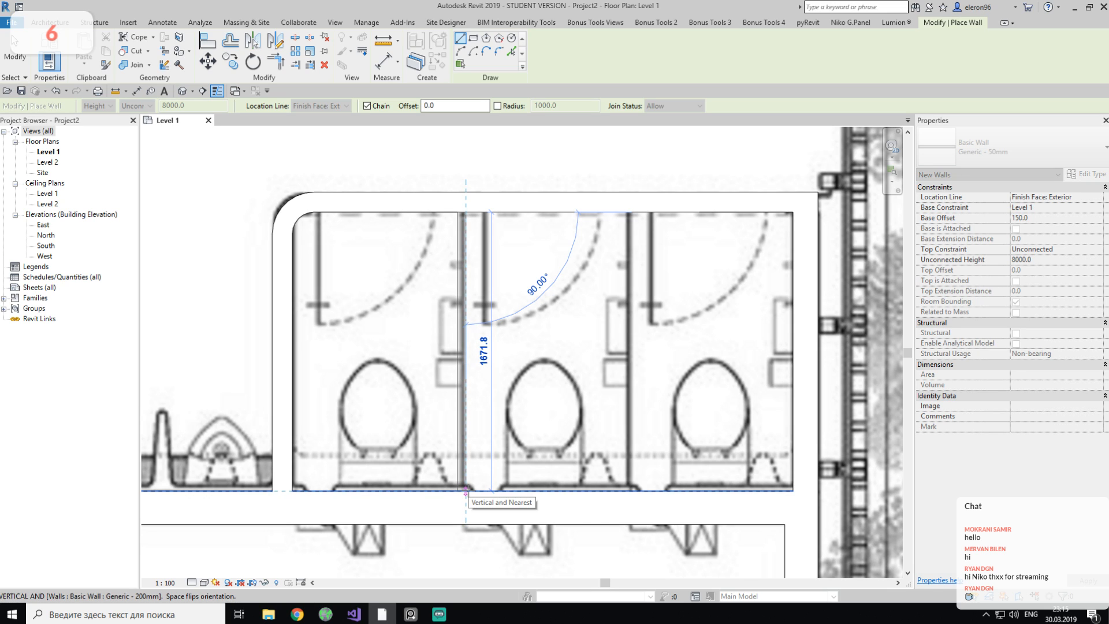
left_click(466, 491)
key("Escape")
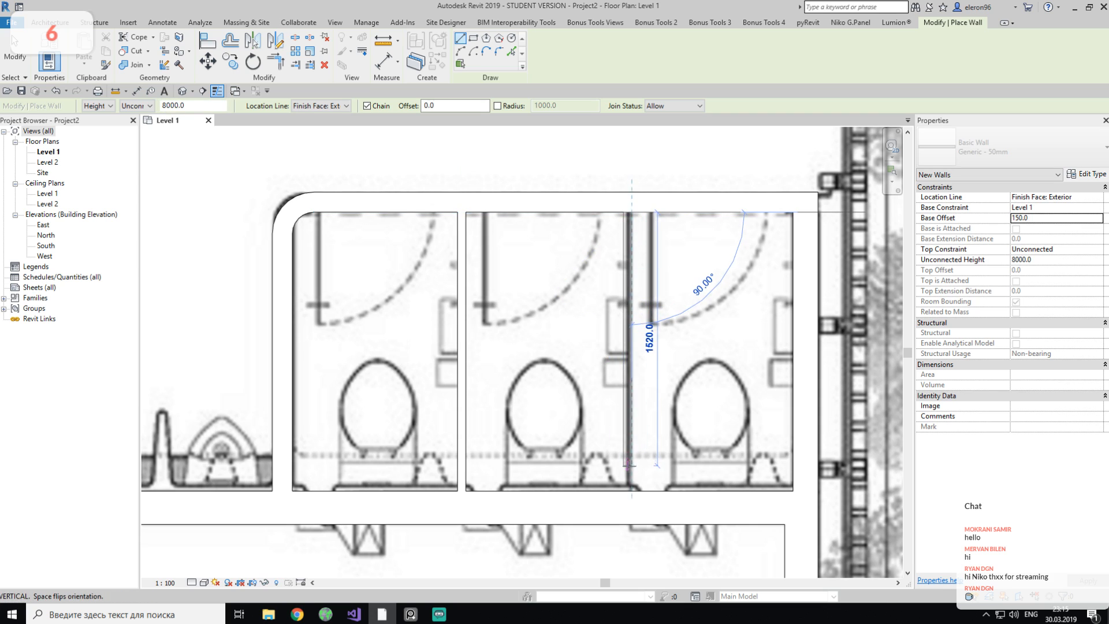
left_click(631, 491)
key("Escape")
key("Escape")
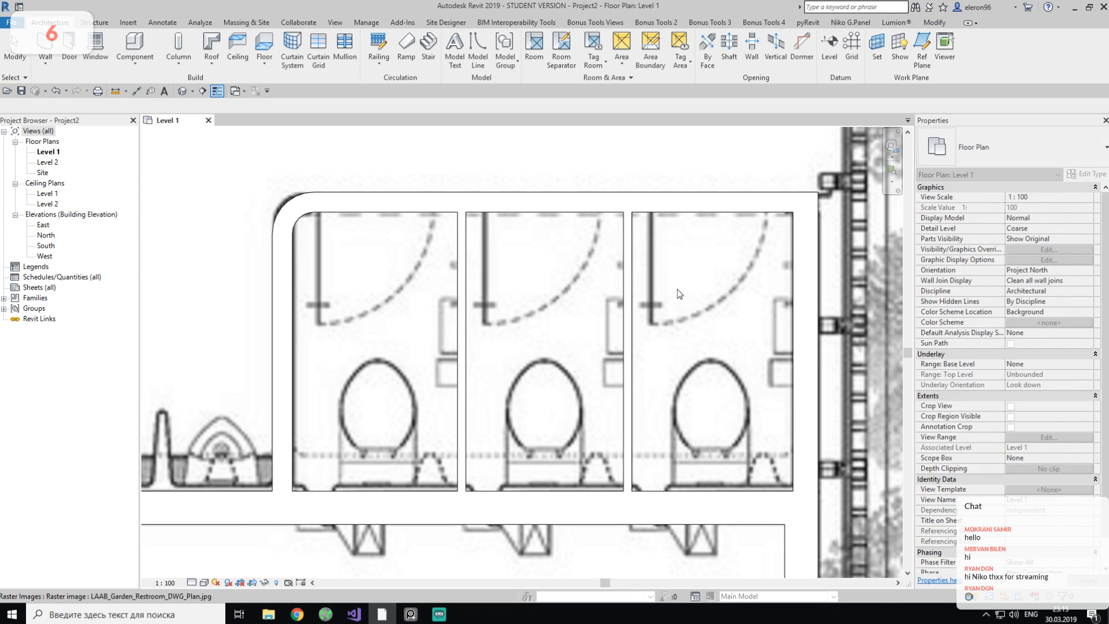
Place an aligned dimension string above the stalls from the urinal-side wall's inner face through both partitions to the far wall's inner face.
middle_click_drag(458, 282, 499, 290)
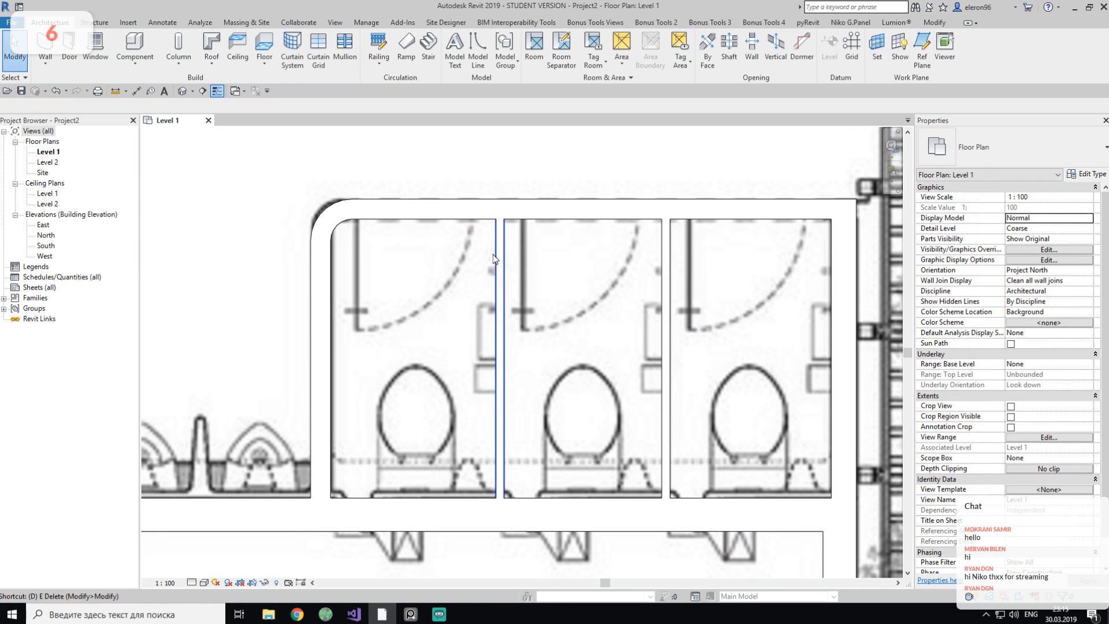
key("d")
key("i")
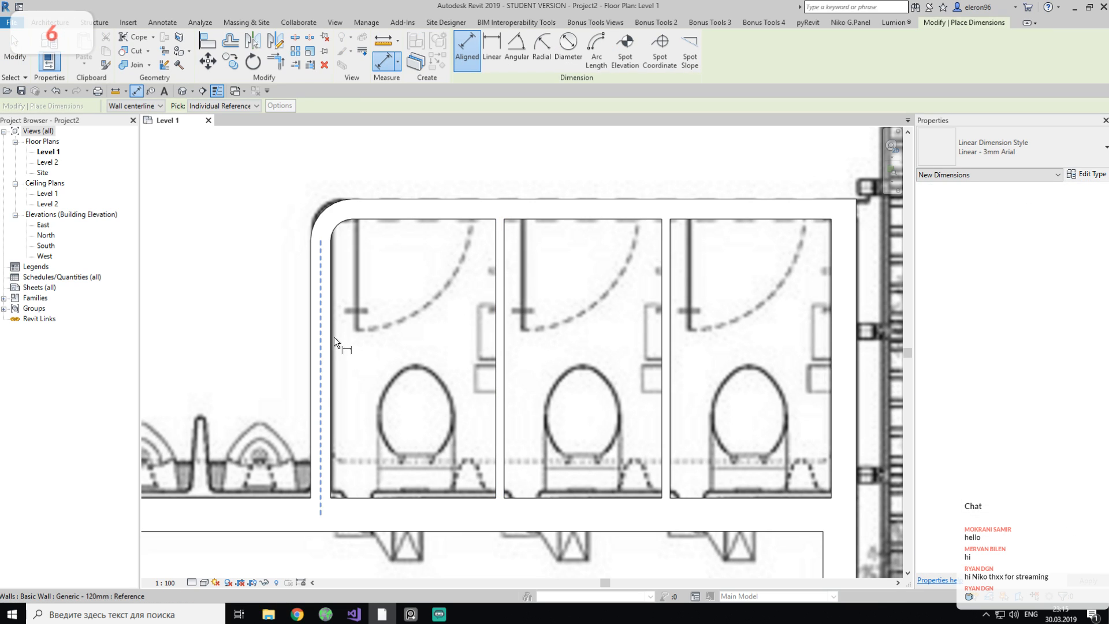
left_click(491, 344)
middle_click_drag(493, 344, 503, 424)
key("Escape")
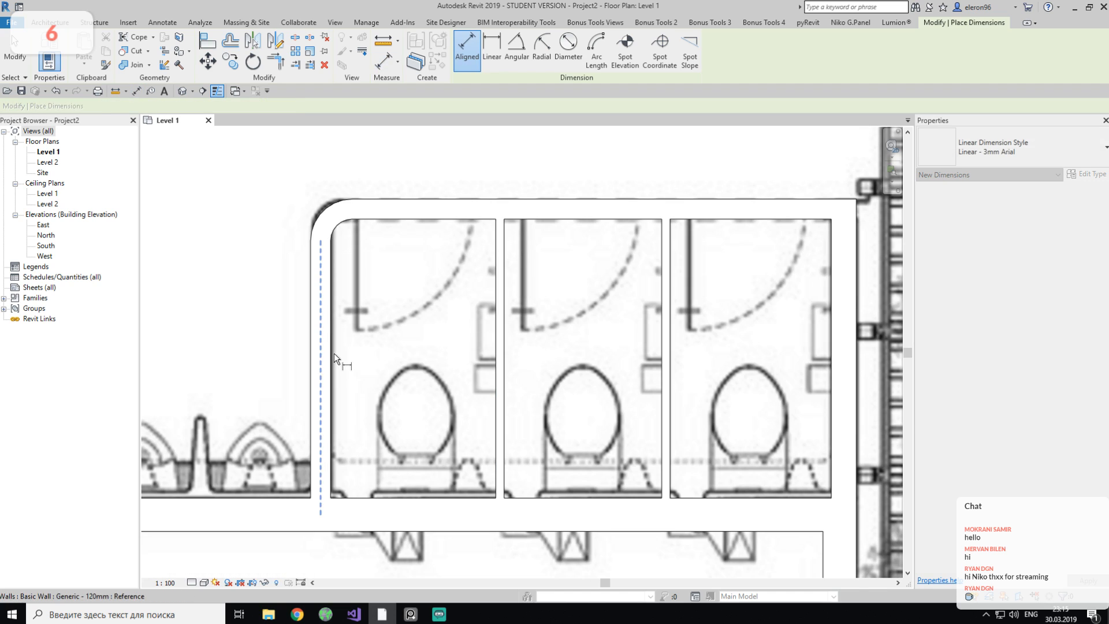
key("Tab")
left_click(333, 352)
left_click(498, 356)
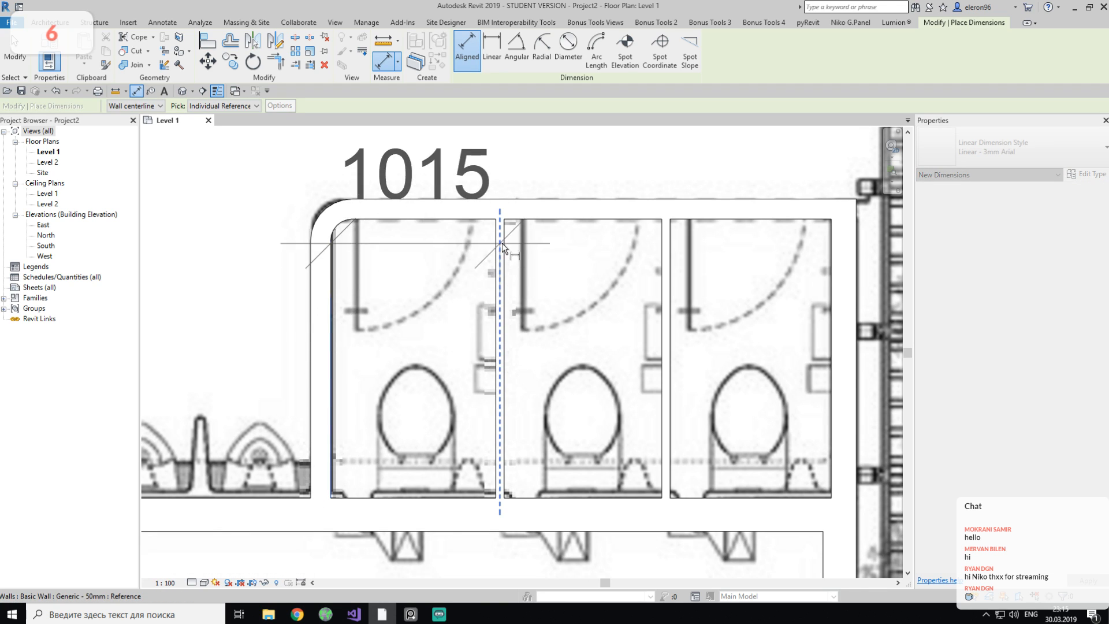
middle_click_drag(502, 242, 485, 297)
left_click(648, 363)
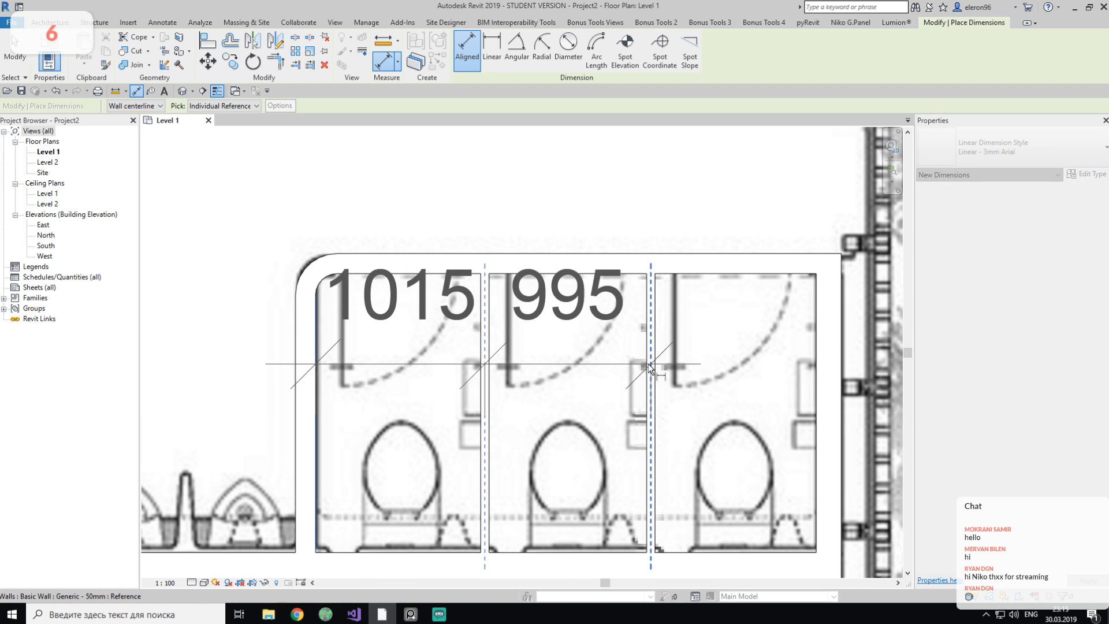
left_click(813, 369)
middle_click_drag(664, 176, 621, 378)
middle_click_drag(567, 198, 562, 288)
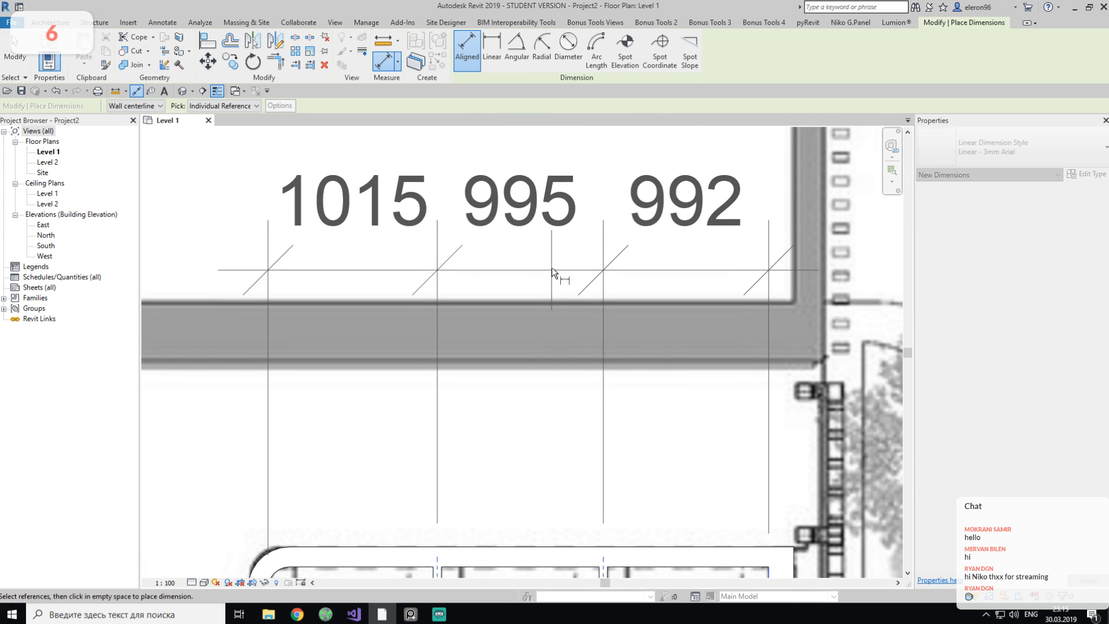
left_click(552, 269)
key("Escape")
Reposition the partition nearest the urinals so the first stall's dimension is 1000 mm.
scroll(518, 261, "down", 2)
middle_click_drag(485, 506, 469, 401)
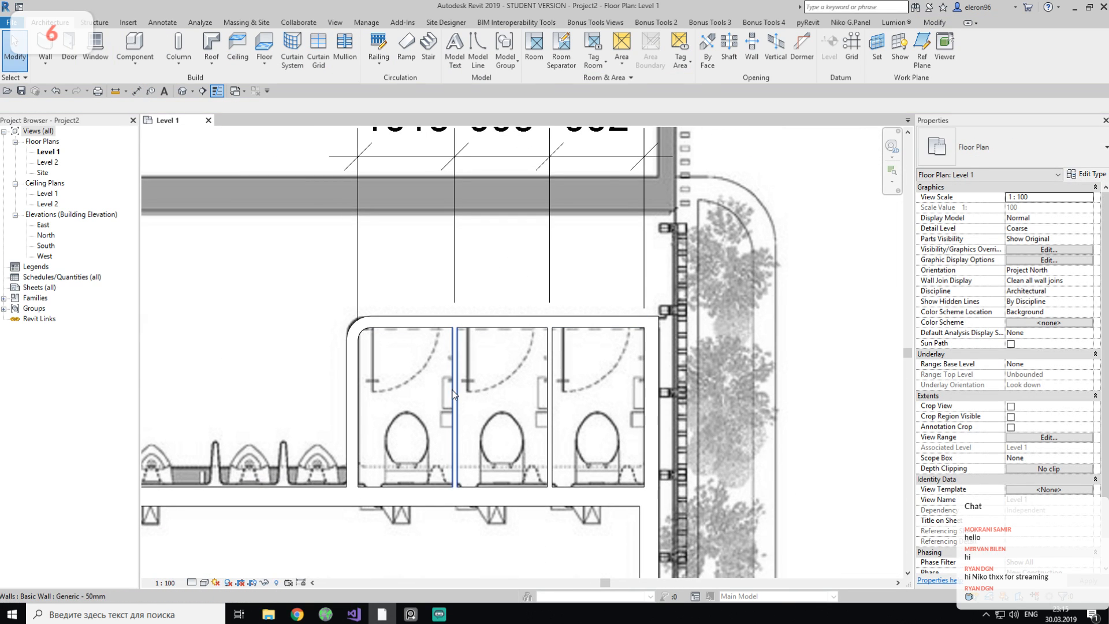
left_click(453, 399)
middle_click_drag(504, 363, 502, 460)
left_click(403, 227)
type("100")
key("Return")
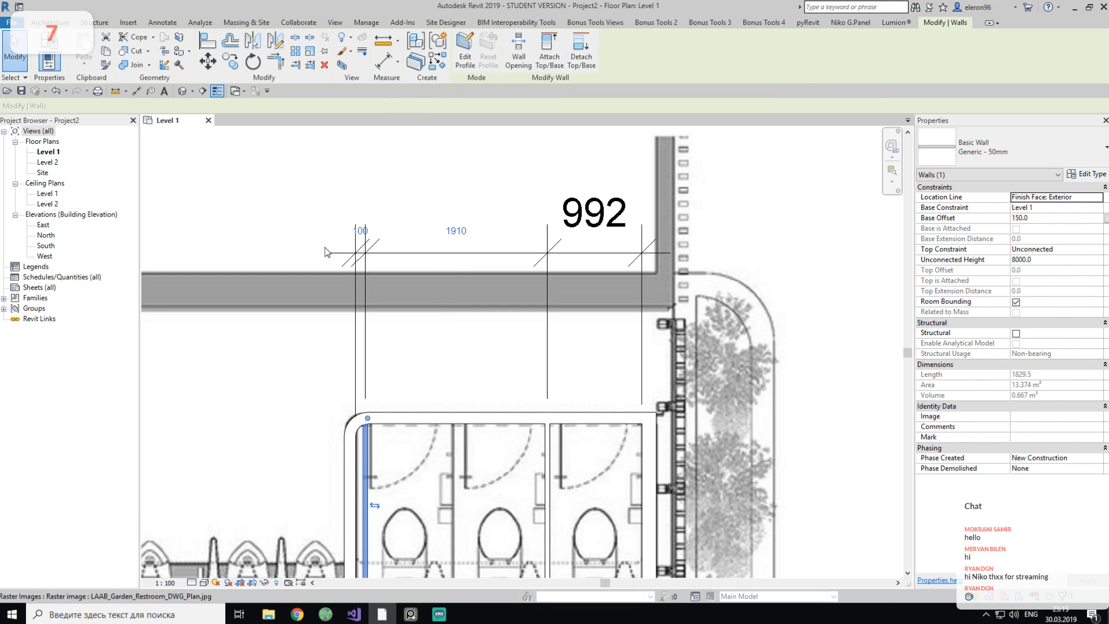
left_click(360, 231)
type("10")
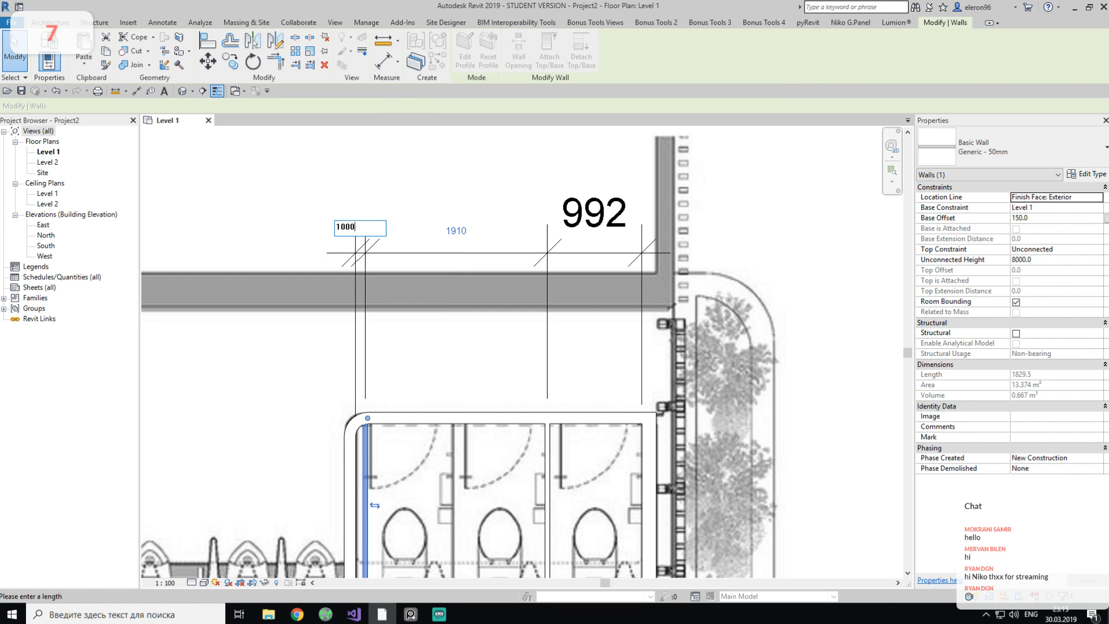
type("00")
key("Return")
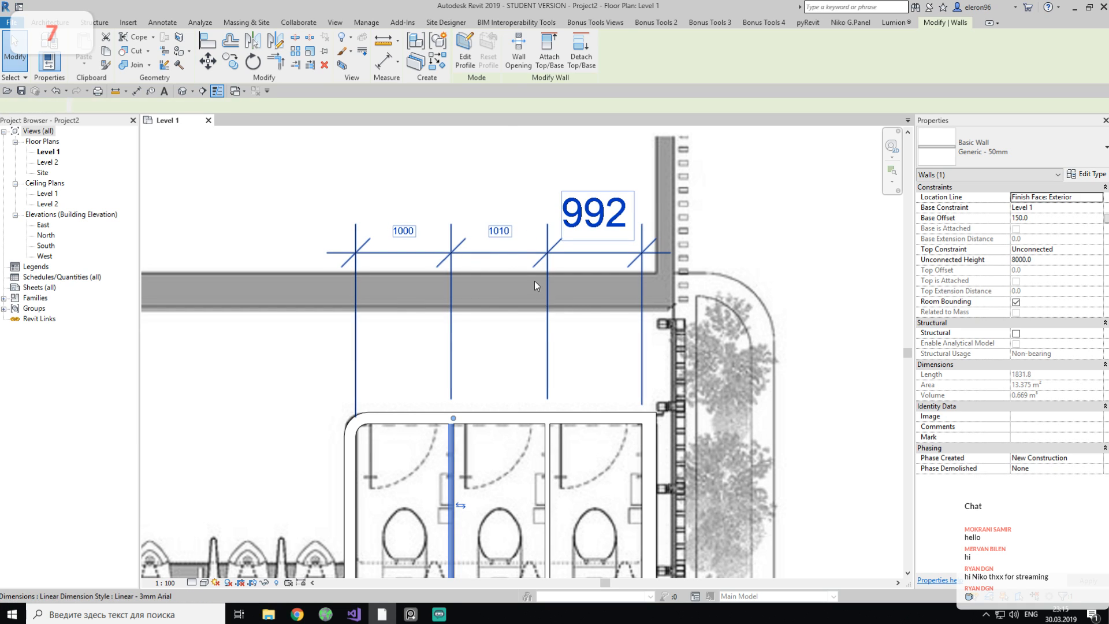
Reposition the second partition so the middle stall's dimension is 1000 mm.
left_click(547, 472)
left_click(503, 232)
type("1000")
key("Return")
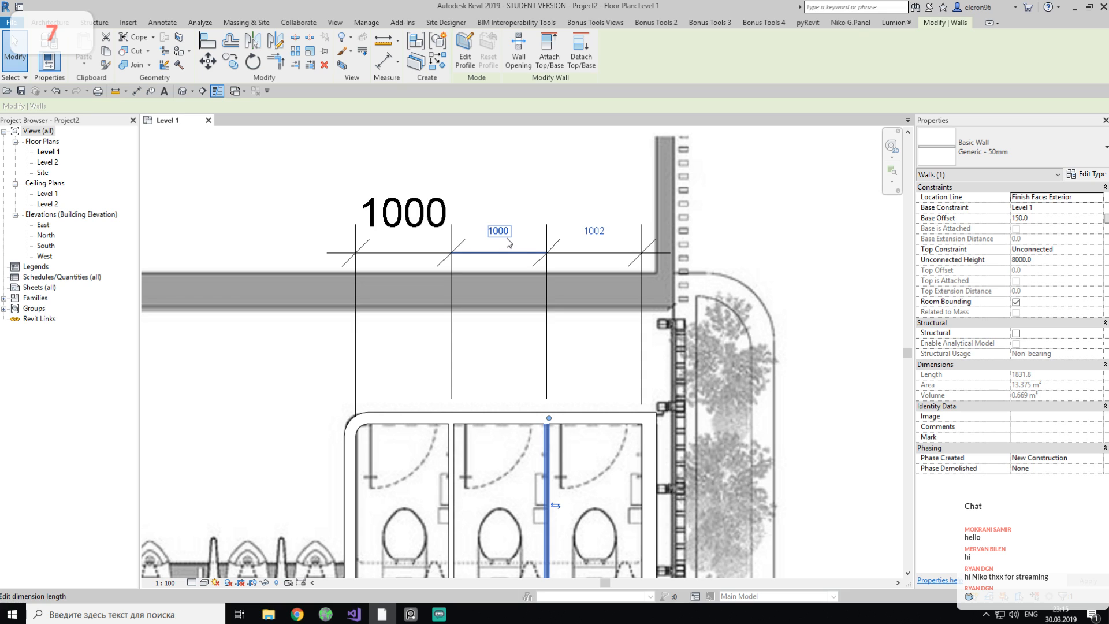
key("Escape")
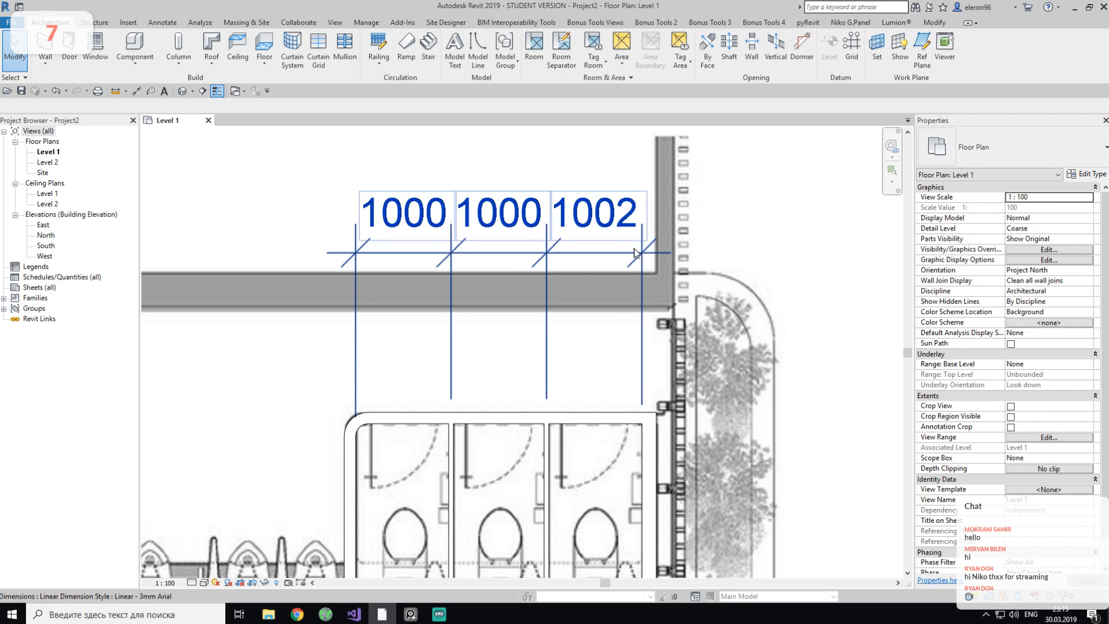
Delete the dimension string above the three stalls.
left_click(585, 255)
key("Escape")
left_click(548, 252)
key("Delete")
Place a new aligned dimension string from the far stall wall's inner face through both partitions to the urinal-side wall's inner face.
scroll(550, 249, "down", 2)
scroll(480, 356, "up", 1)
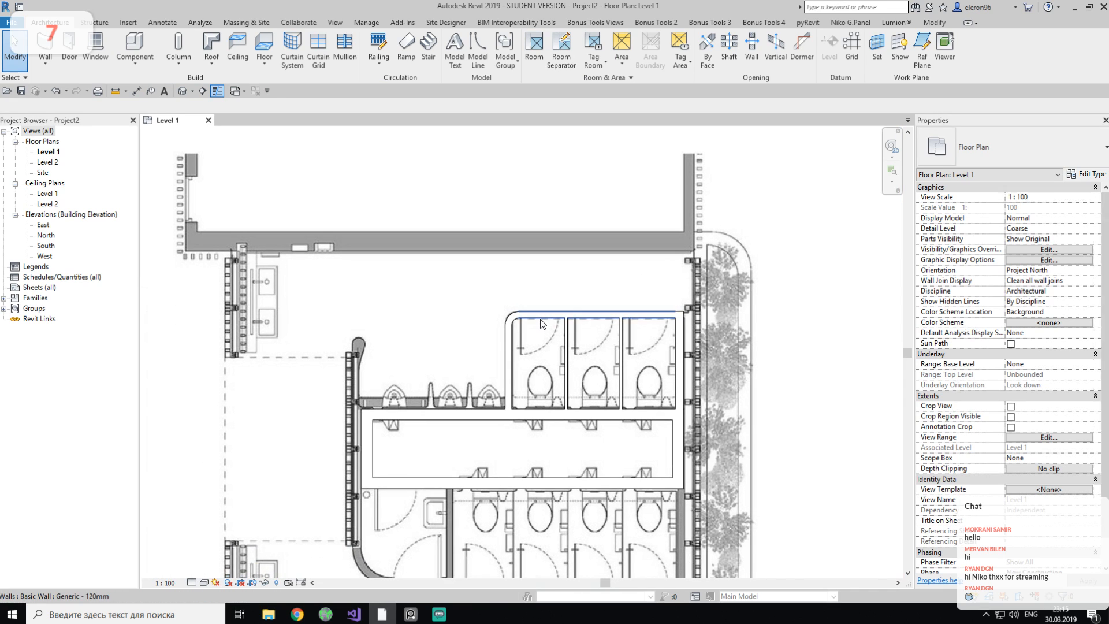
scroll(540, 319, "up", 1)
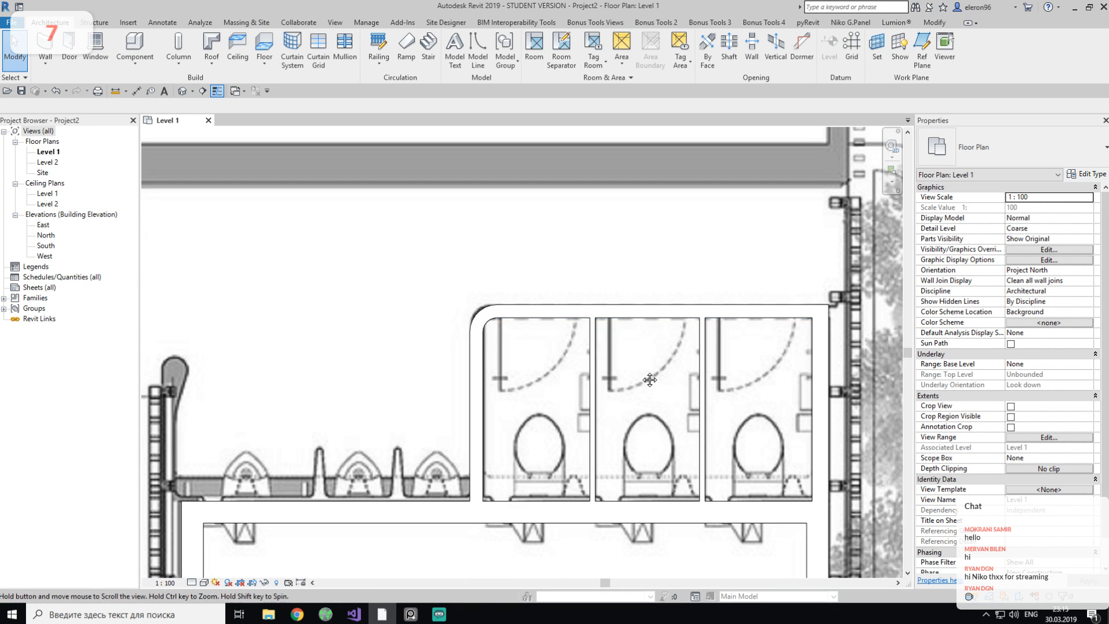
scroll(636, 422, "up", 1)
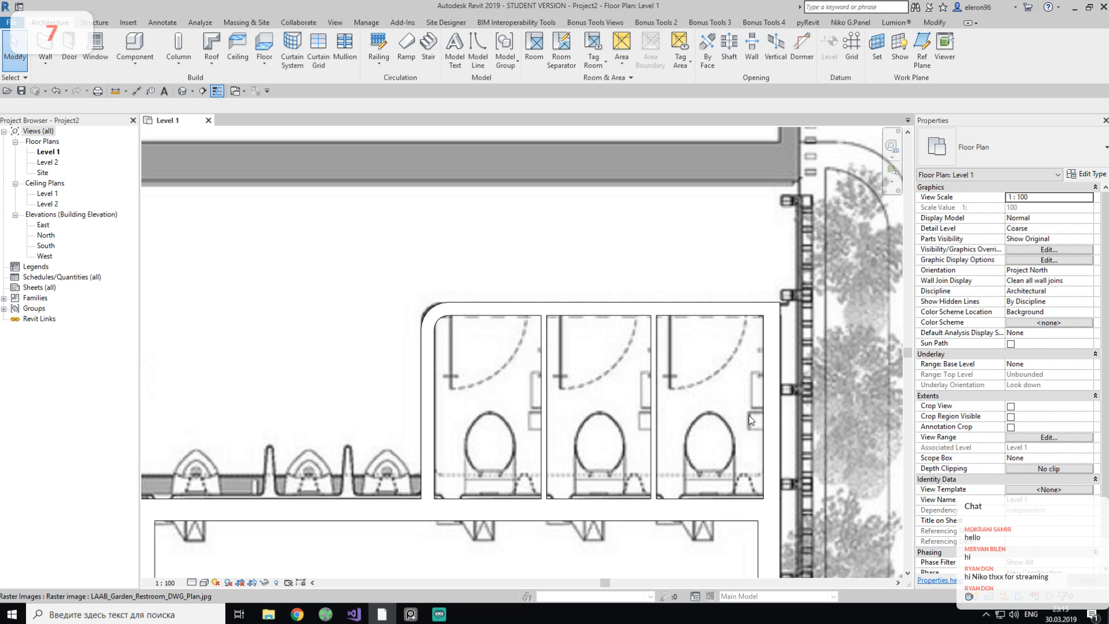
key("d")
key("i")
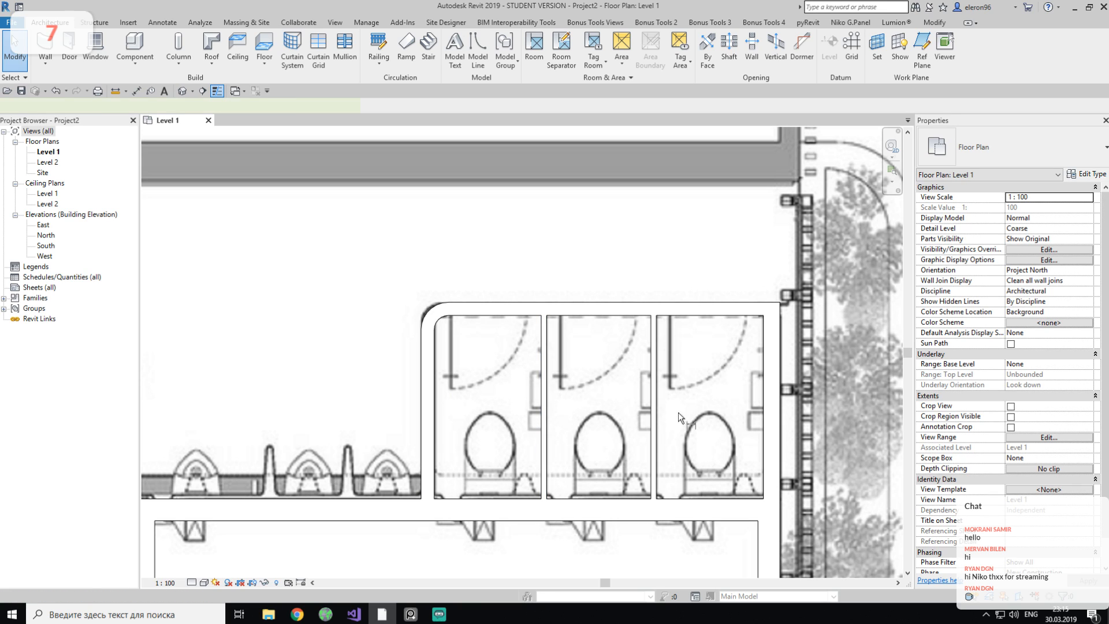
left_click(761, 400)
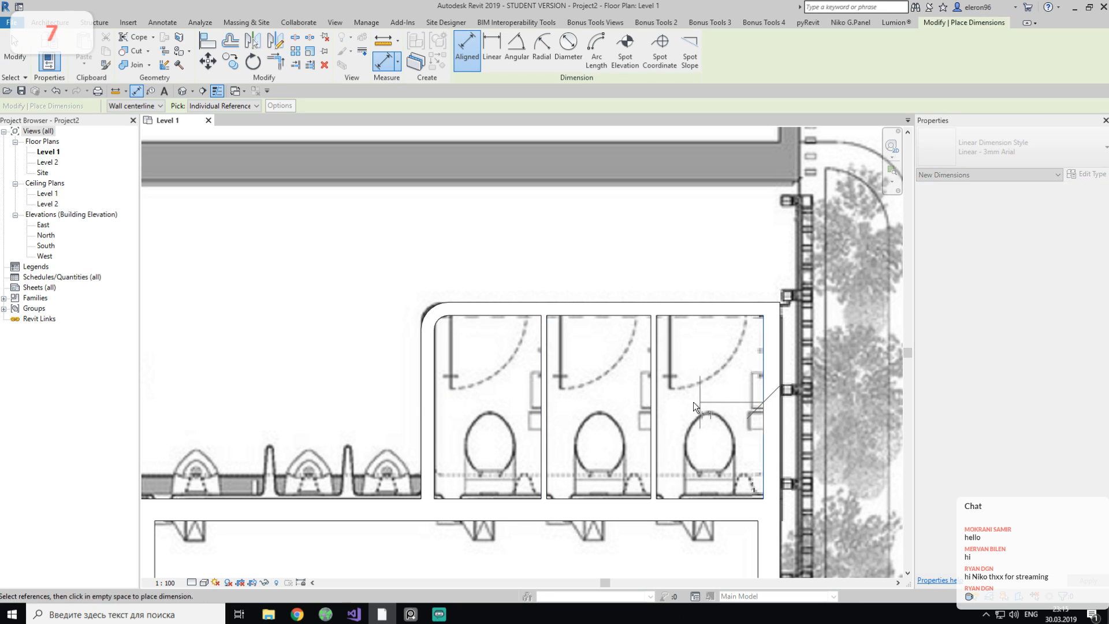
left_click(652, 408)
left_click(549, 409)
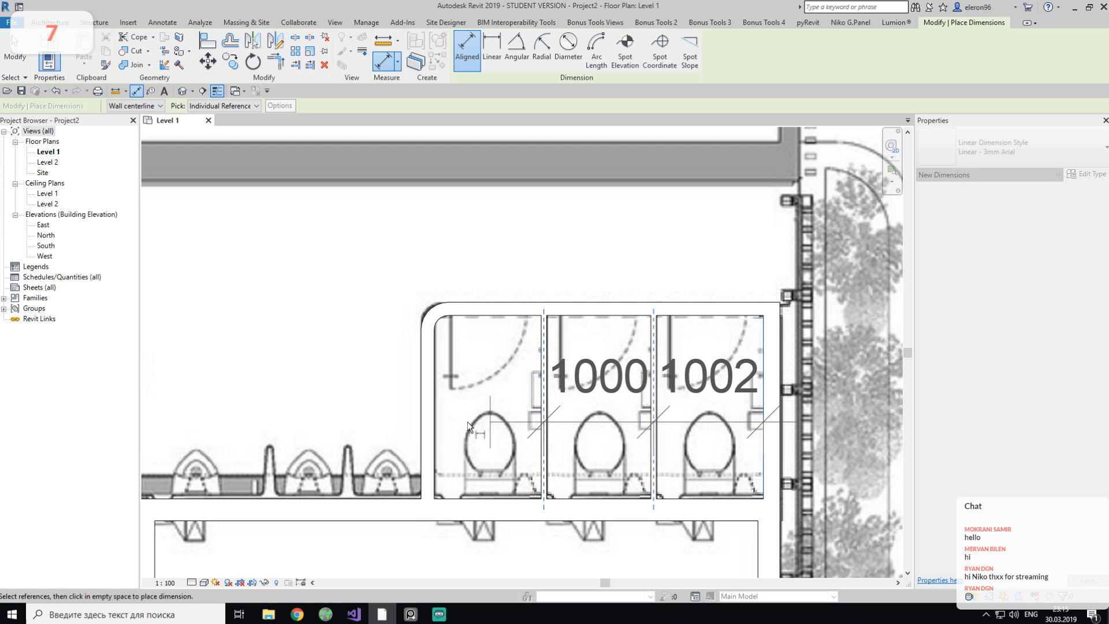
left_click(434, 420)
middle_click_drag(500, 347, 463, 525)
left_click(480, 357)
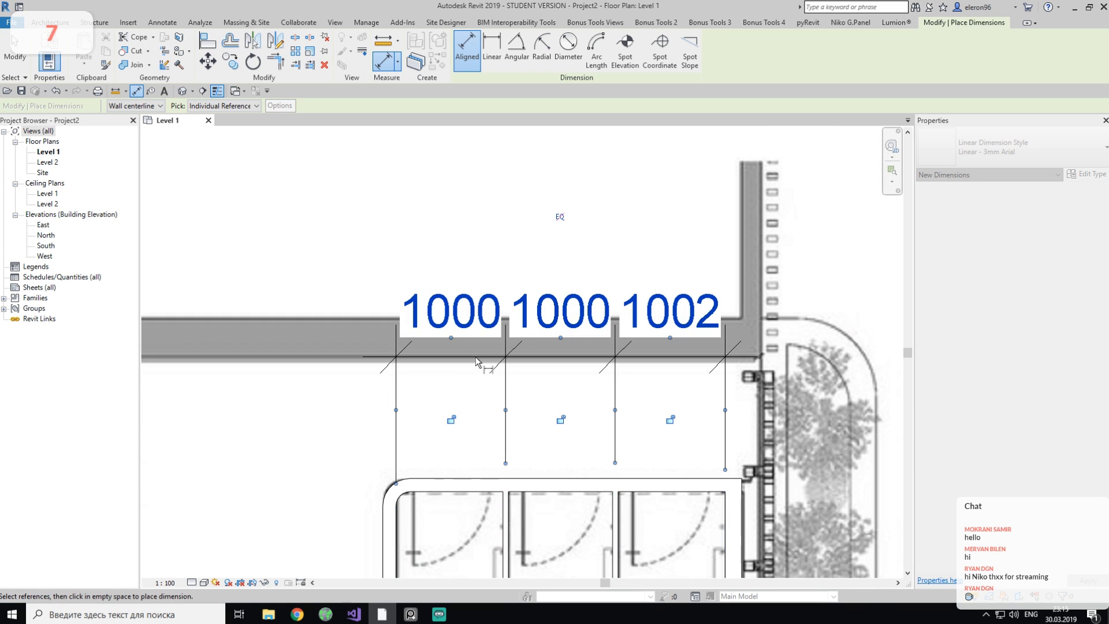
key("Escape")
scroll(483, 360, "down", 2)
middle_click_drag(549, 417, 537, 406)
key("Escape")
Reposition the two partition walls so the far stall and the middle stall each measure 1000 mm.
left_click(545, 456)
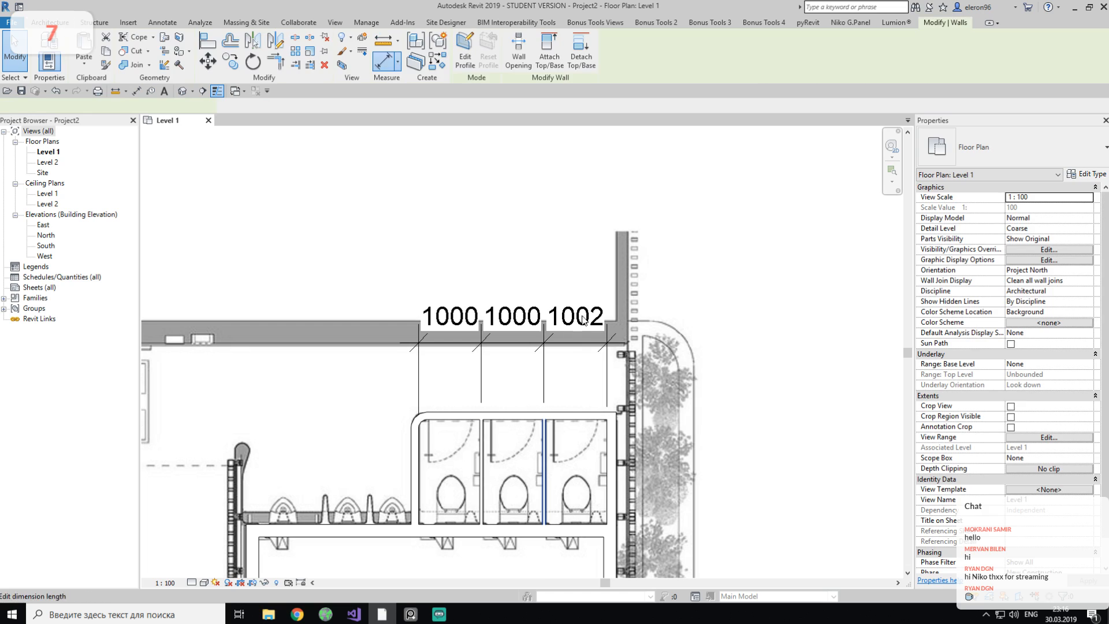
left_click(579, 328)
type("1000")
key("Return")
left_click(510, 326)
type("1000")
key("Return")
Reposition the urinal-side stall wall to make the first stall 1000 mm wide, and delete the dimension string.
left_click(418, 468)
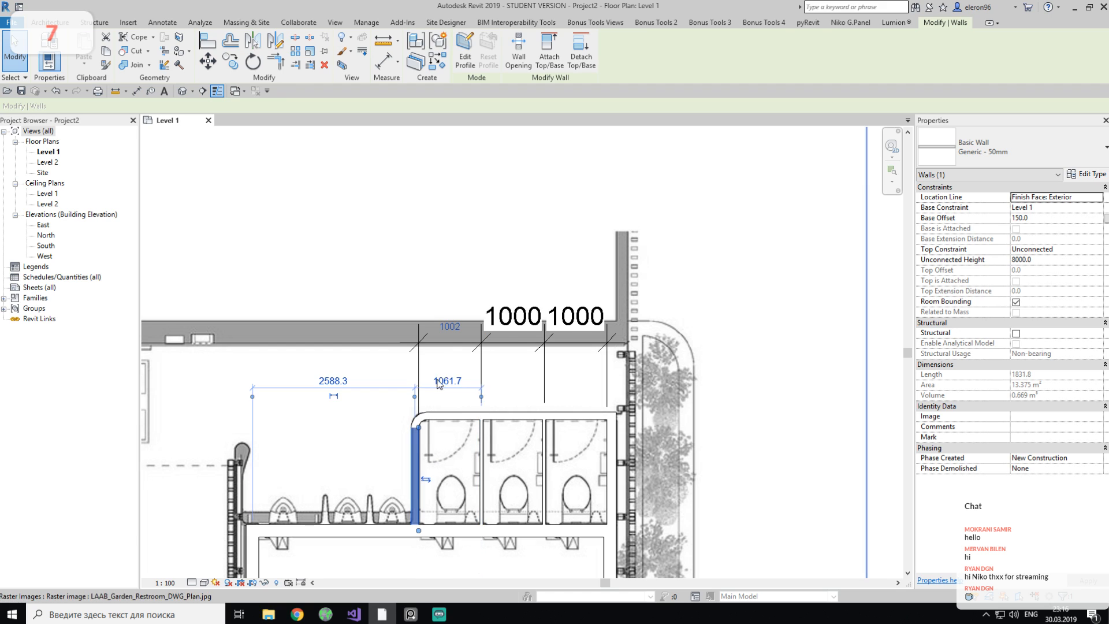
left_click(450, 326)
type("1000")
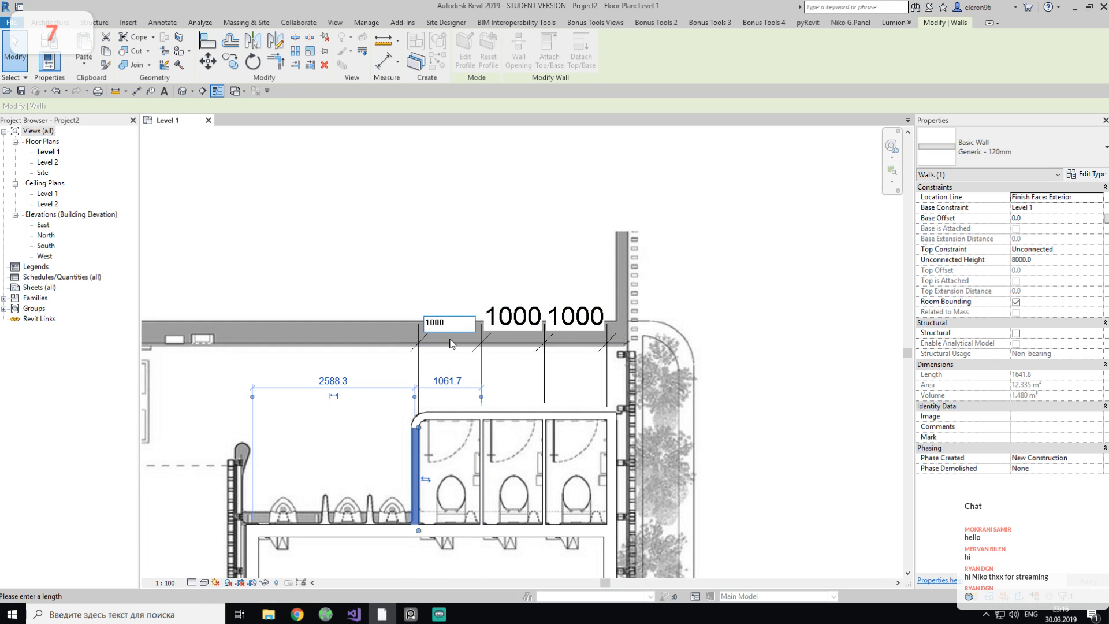
key("Return")
key("Escape")
left_click(473, 330)
key("Delete")
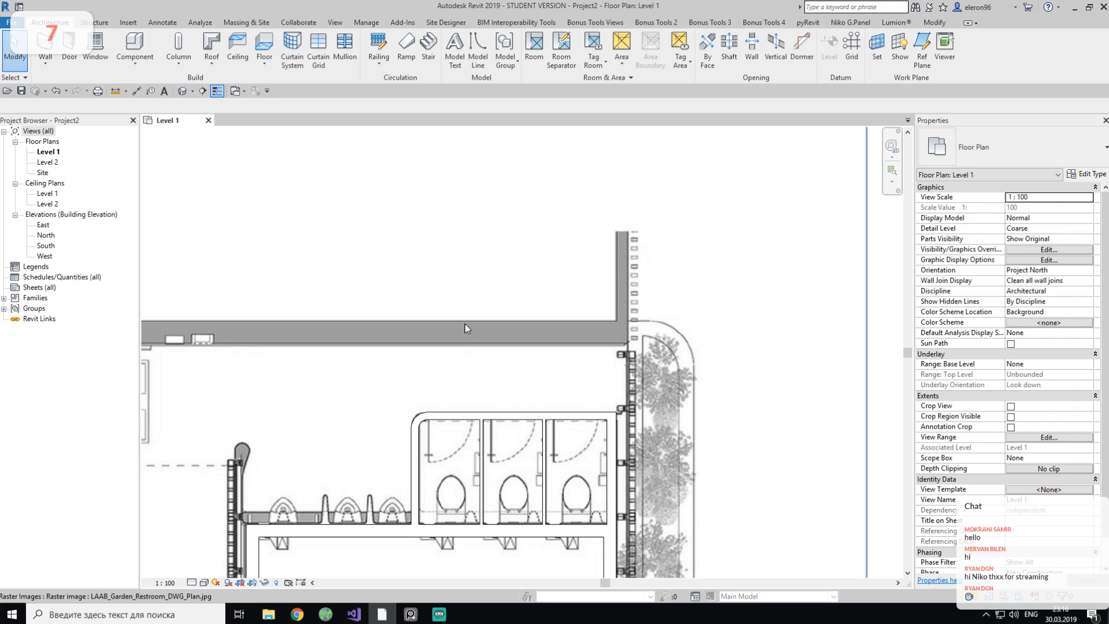
Examine the shape of the urinal dividers in the plan and in the PureRef reference photo, and return to the floor plan.
middle_click_drag(438, 413, 460, 346)
scroll(453, 361, "up", 2)
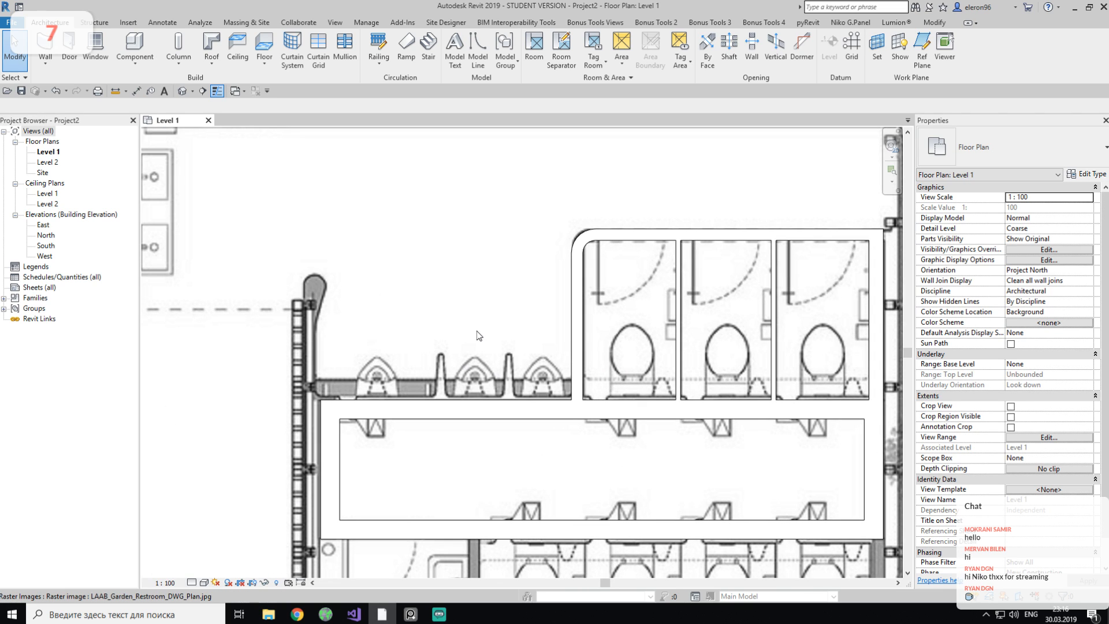
scroll(477, 335, "up", 2)
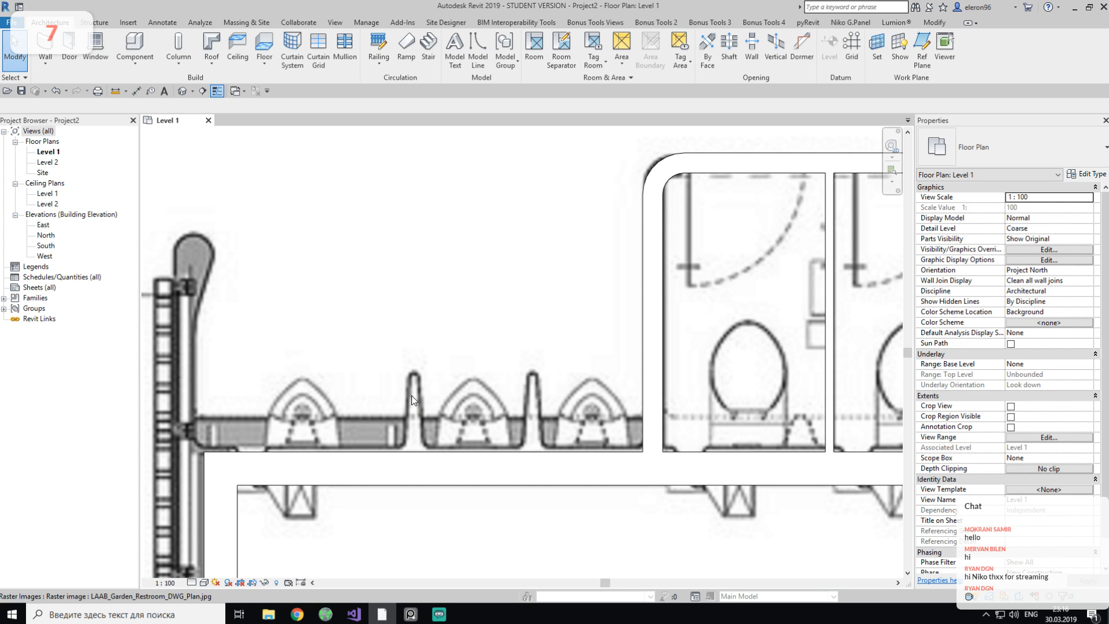
left_click(411, 614)
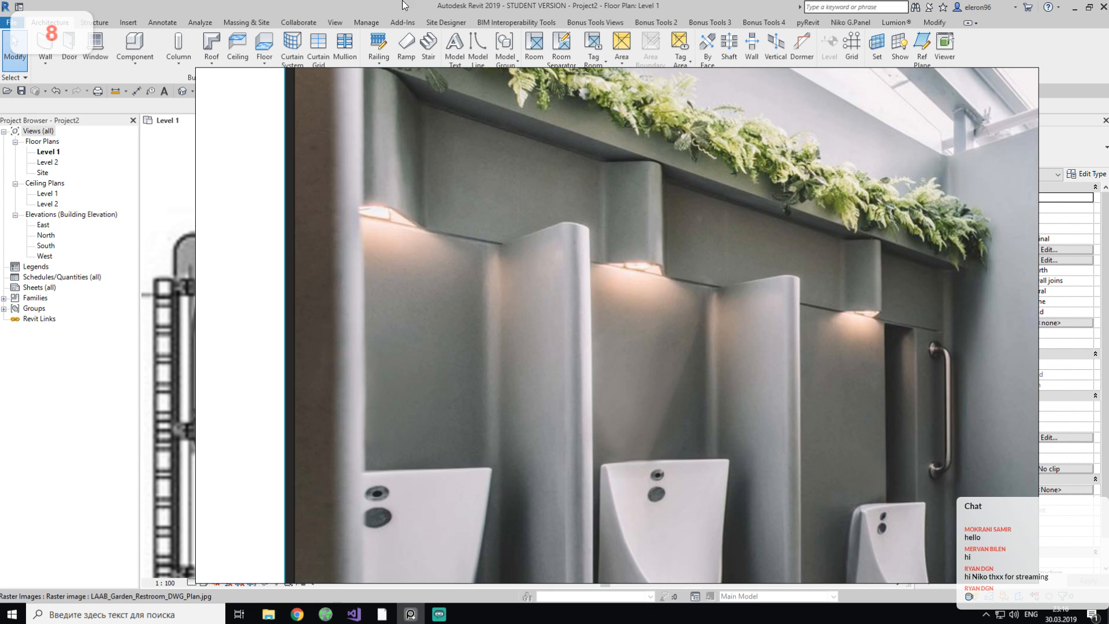
left_click(407, 616)
middle_click_drag(349, 469, 399, 460)
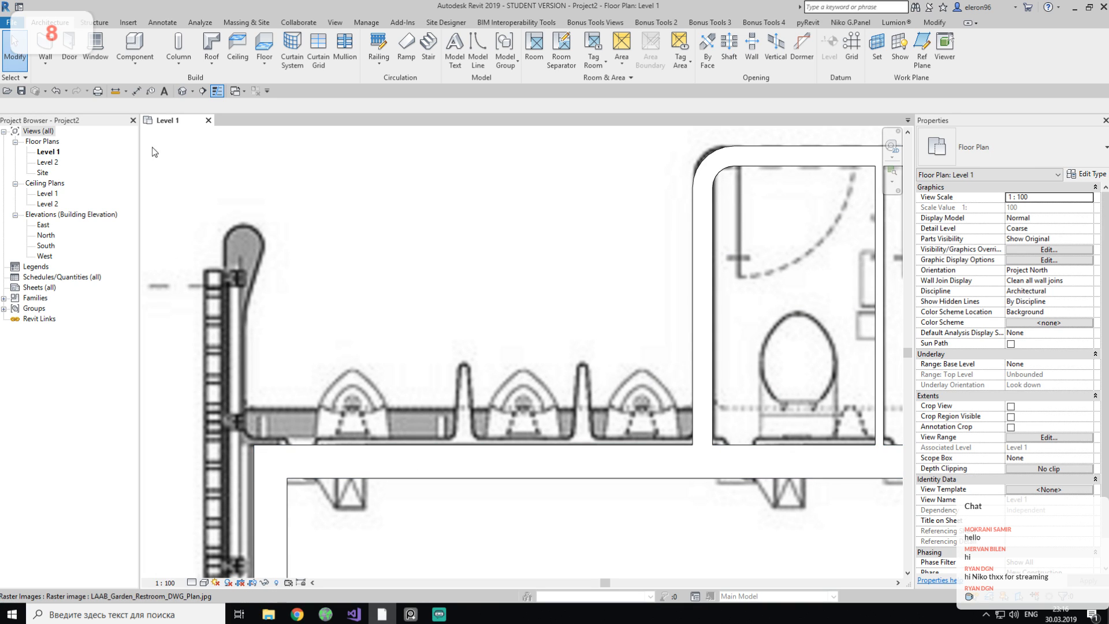
Start an in-place model component in the Walls category with the name Walls 1.
left_click(134, 45)
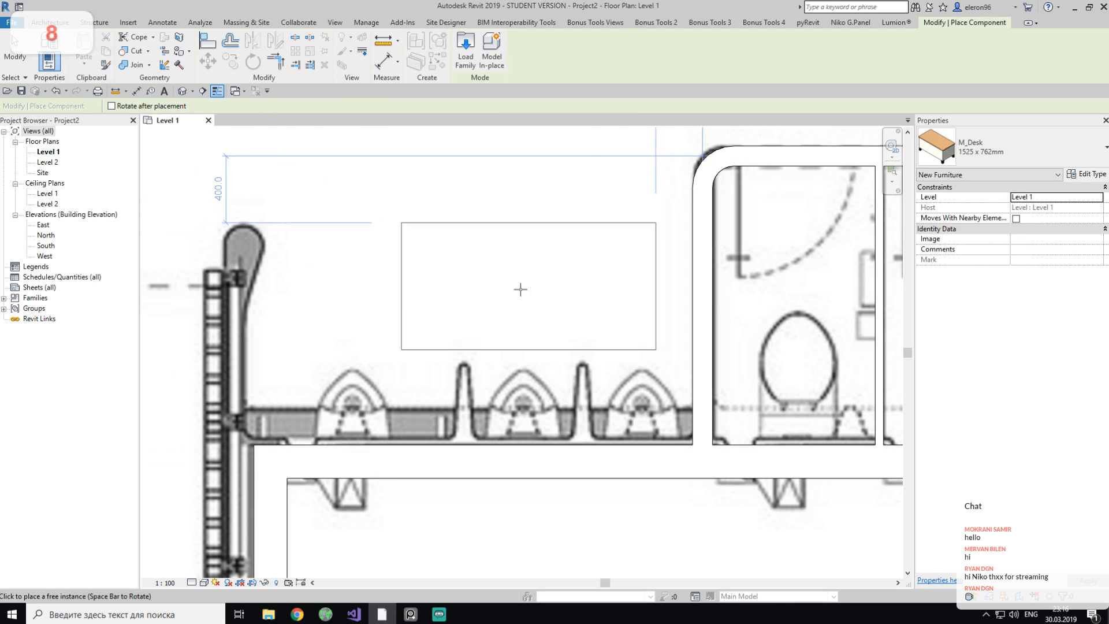
left_click(494, 63)
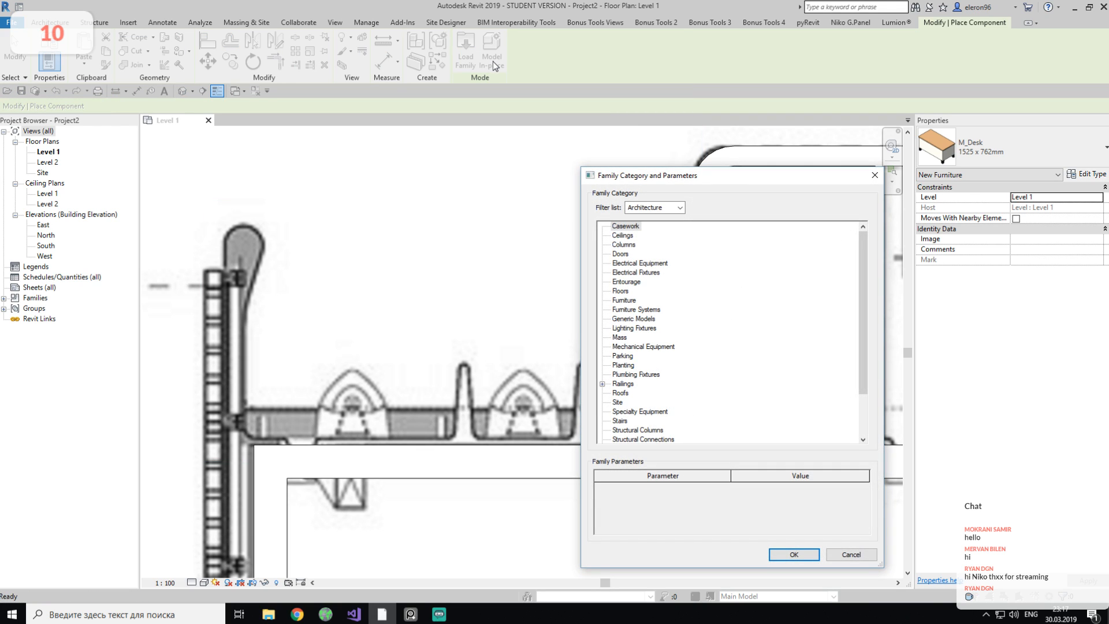
left_click_drag(662, 183, 396, 153)
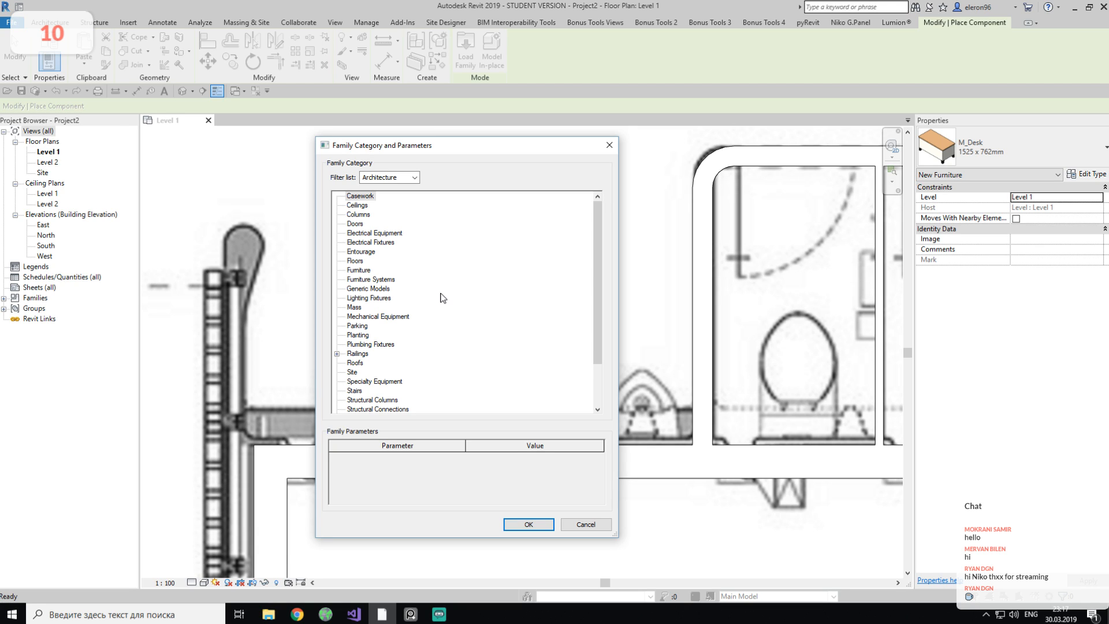
scroll(442, 297, "down", 2)
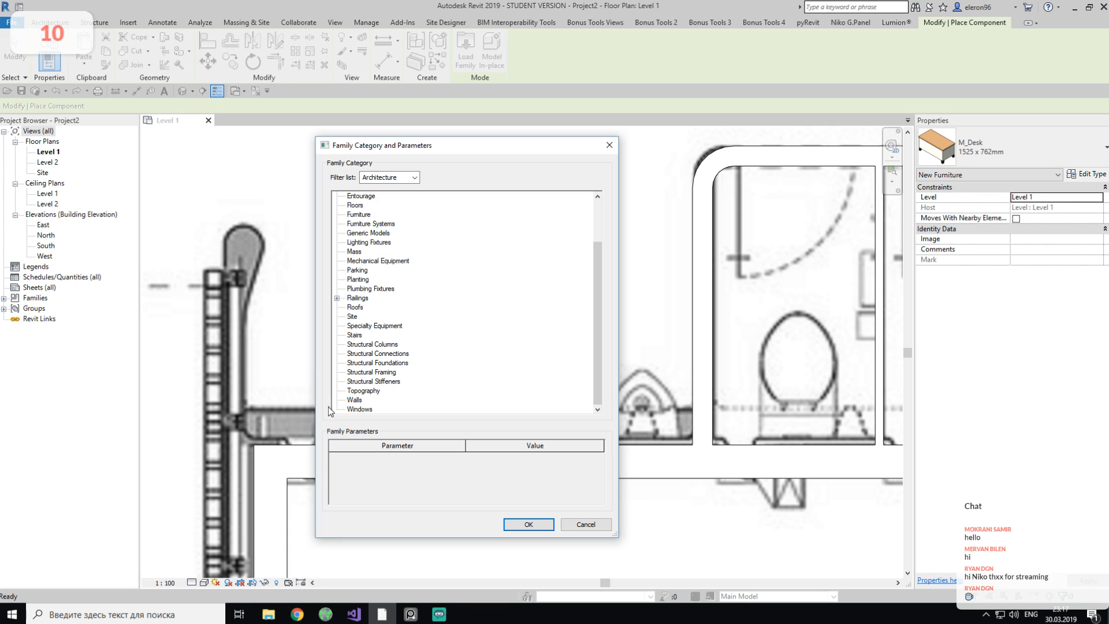
left_click(361, 403)
left_click(528, 524)
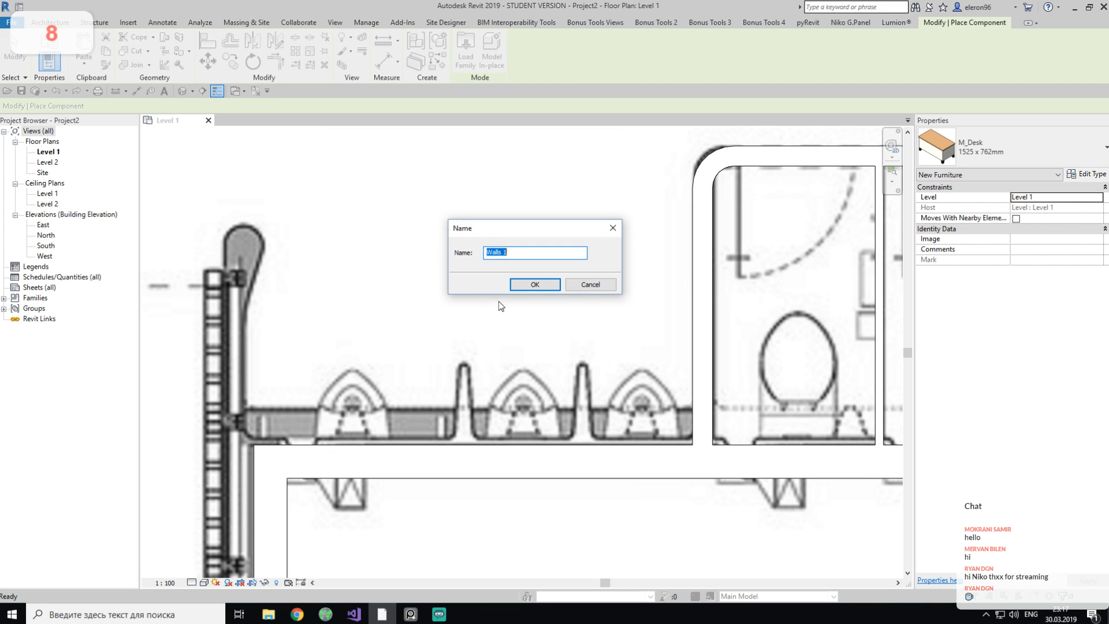
left_click(535, 284)
Start a solid extrusion and sketch a rectangle about 1500 mm wide in the open area above the urinals.
middle_click_drag(488, 267, 514, 312)
left_click(46, 24)
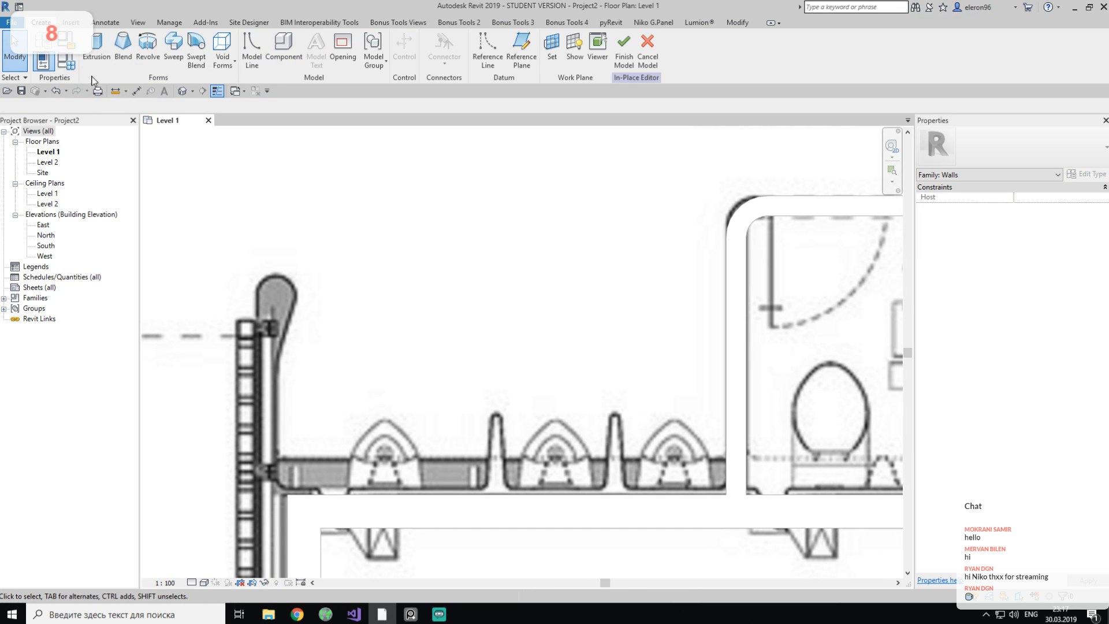
left_click(96, 49)
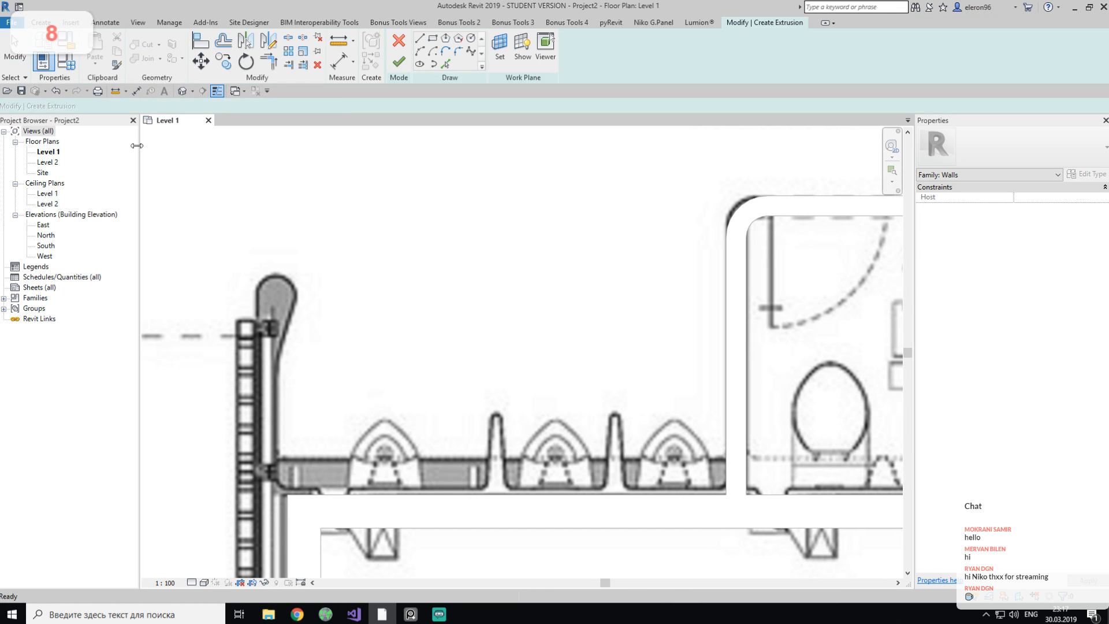
left_click(433, 39)
left_click(417, 196)
left_click(667, 262)
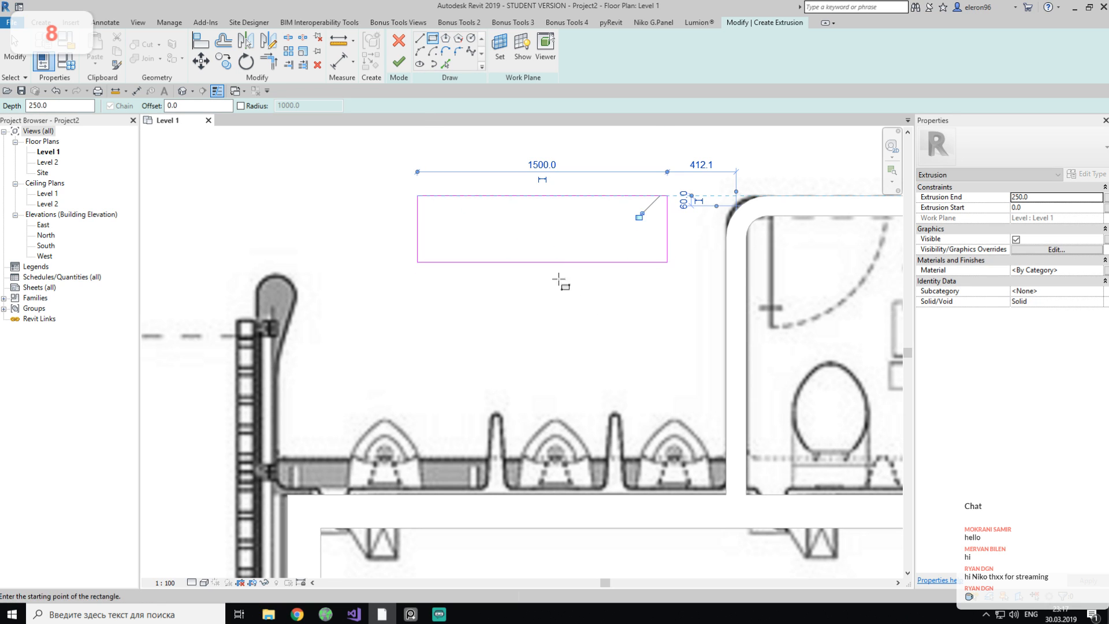
Finish the rectangular extrusion and open the default 3D view to look at it from below.
middle_click_drag(563, 287, 571, 303)
left_click(398, 62)
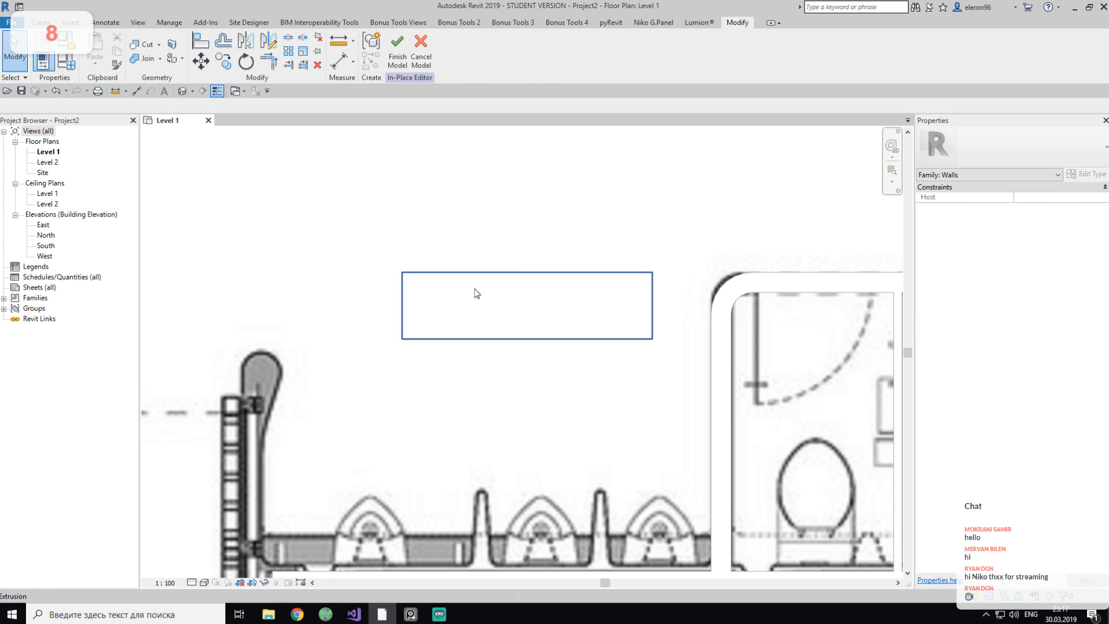
scroll(476, 294, "down", 3)
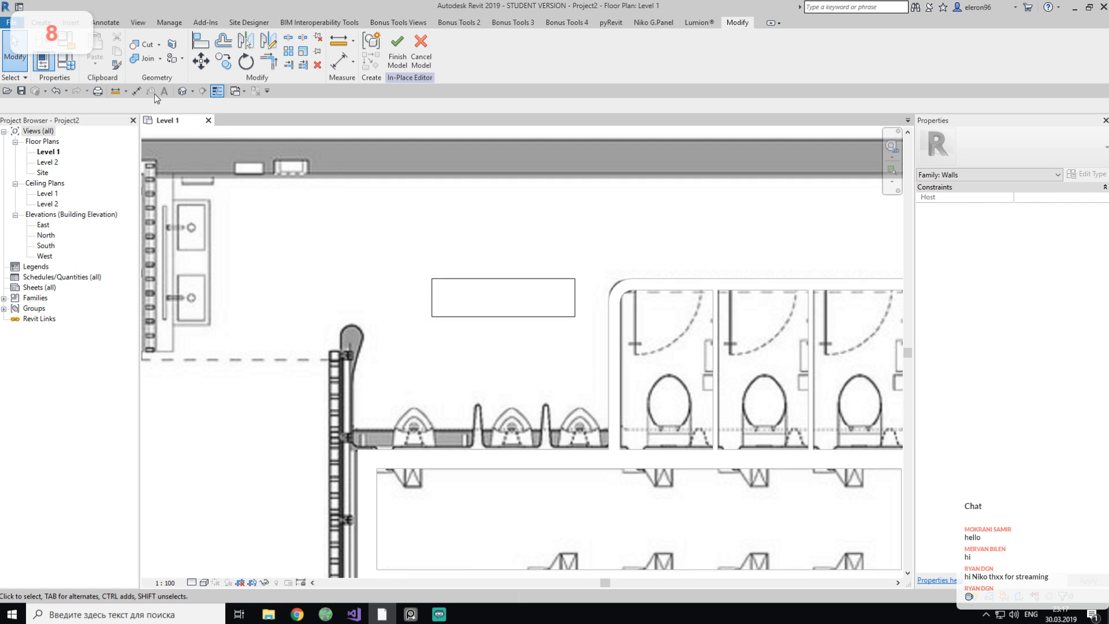
left_click(182, 90)
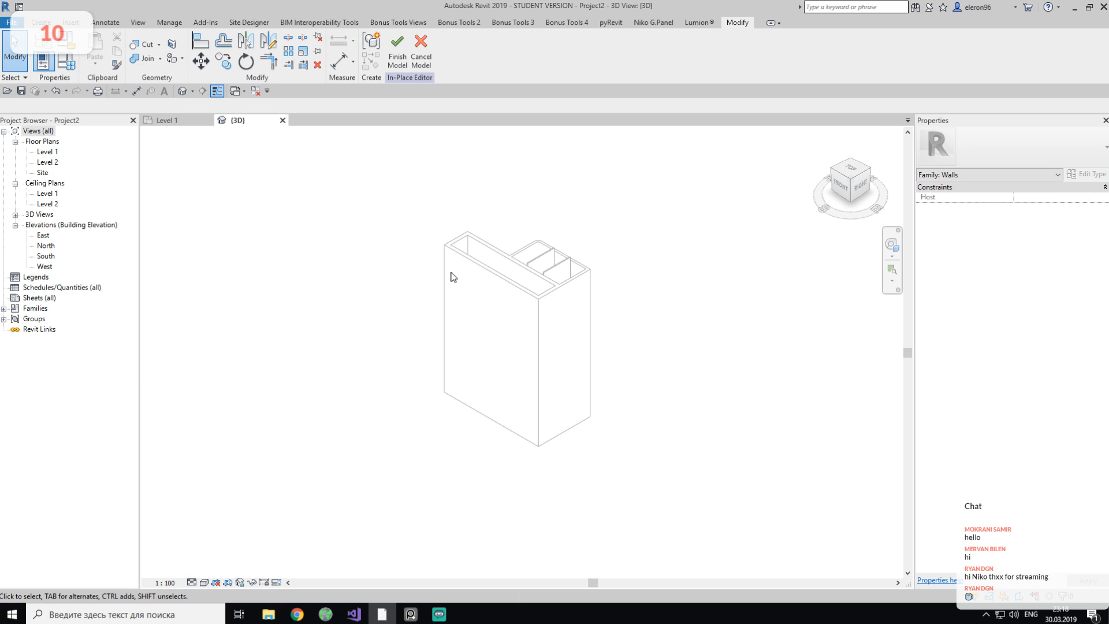
middle_click_drag(569, 333, 568, 143, "shift")
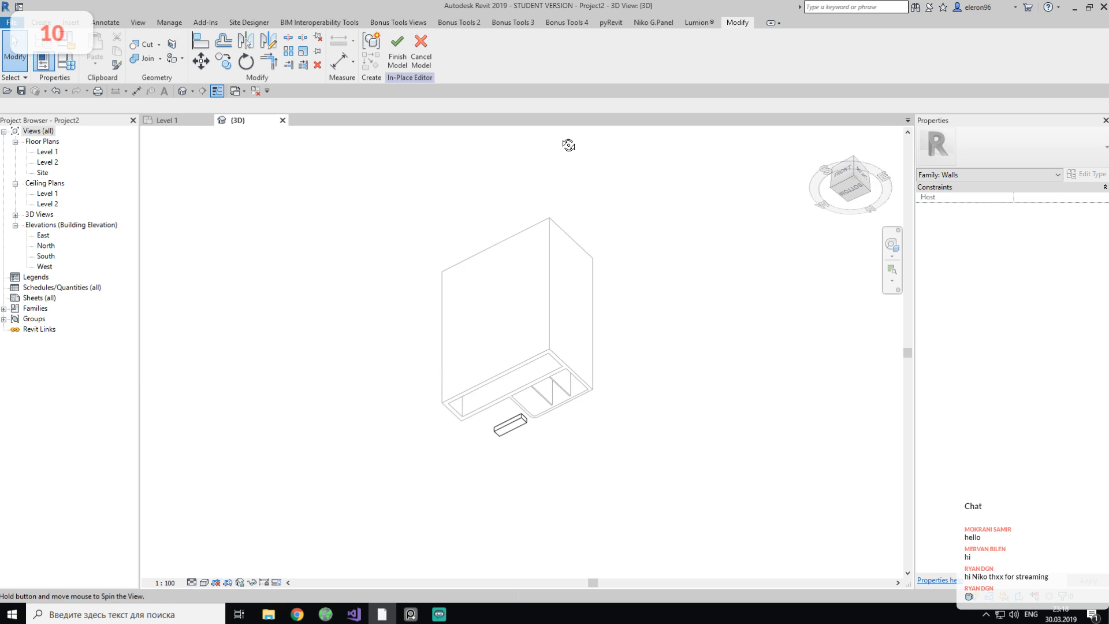
Stretch the rectangular extrusion upward to a height of about 4810 mm.
left_click(505, 428)
middle_click_drag(652, 361, 542, 423, "shift")
scroll(542, 423, "up", 3)
left_click_drag(491, 418, 509, 259)
left_click(675, 372)
middle_click_drag(676, 372, 534, 468, "shift")
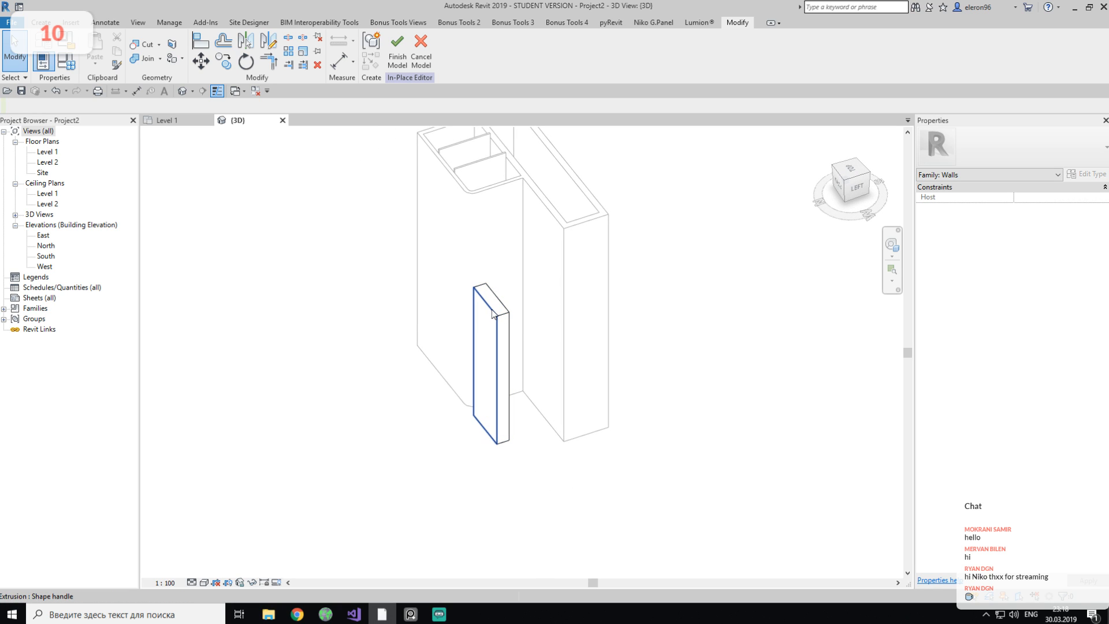
left_click(483, 378)
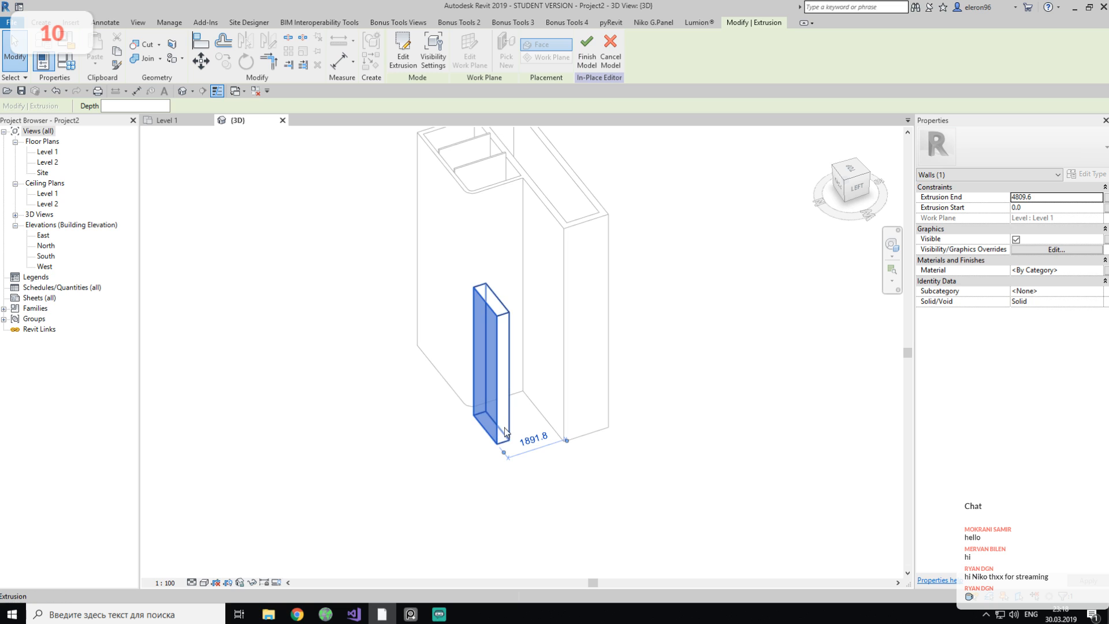
key("Escape")
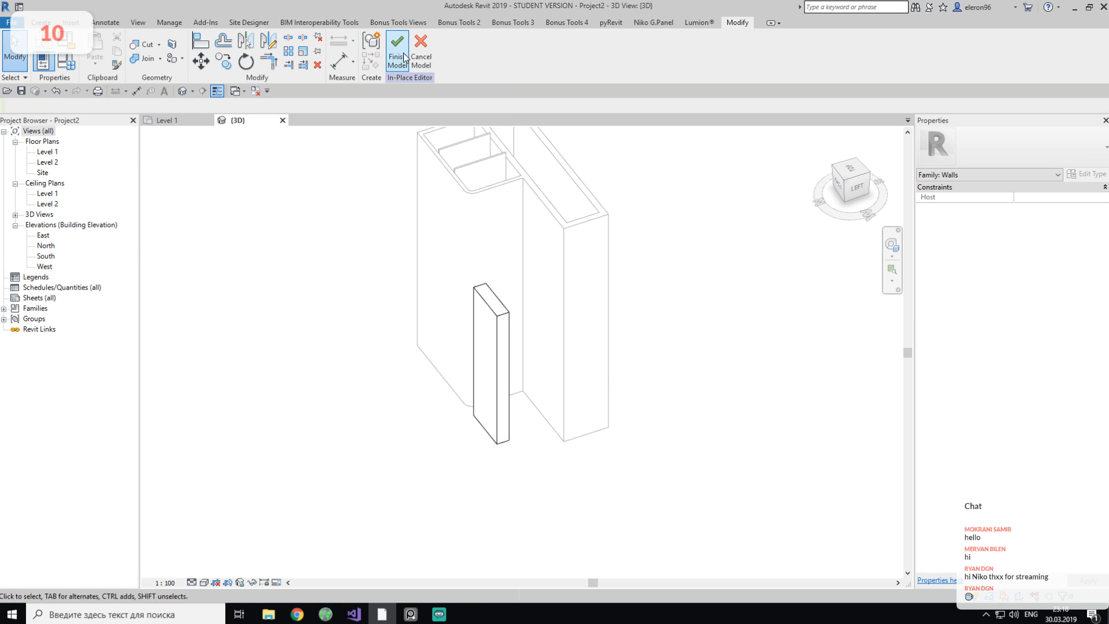
Finish the in-place model and place an M_Single-Flush 0915 x 2134mm door in the rectangular in-place wall.
left_click(399, 58)
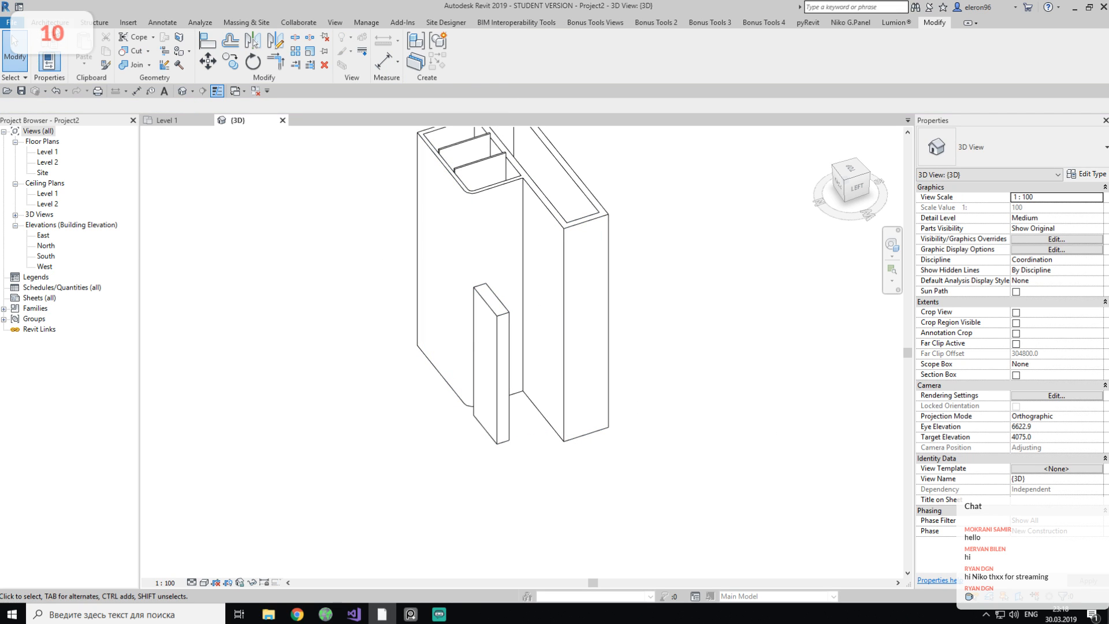
left_click(50, 22)
left_click(67, 47)
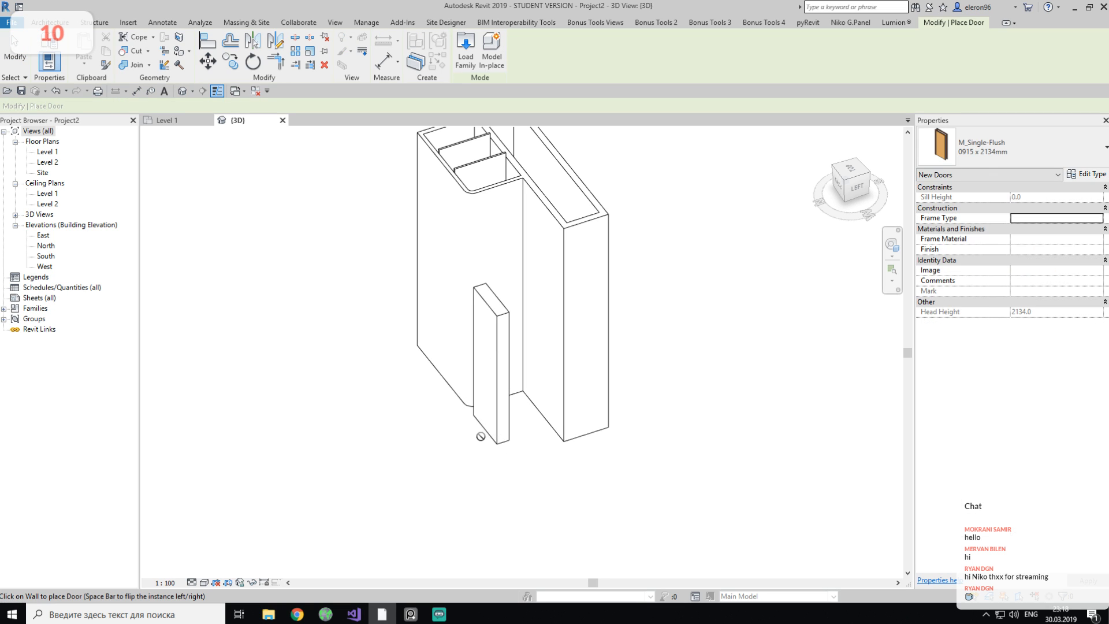
middle_click_drag(440, 485, 303, 417, "shift")
key("Escape")
key("Escape")
middle_click_drag(400, 454, 687, 473)
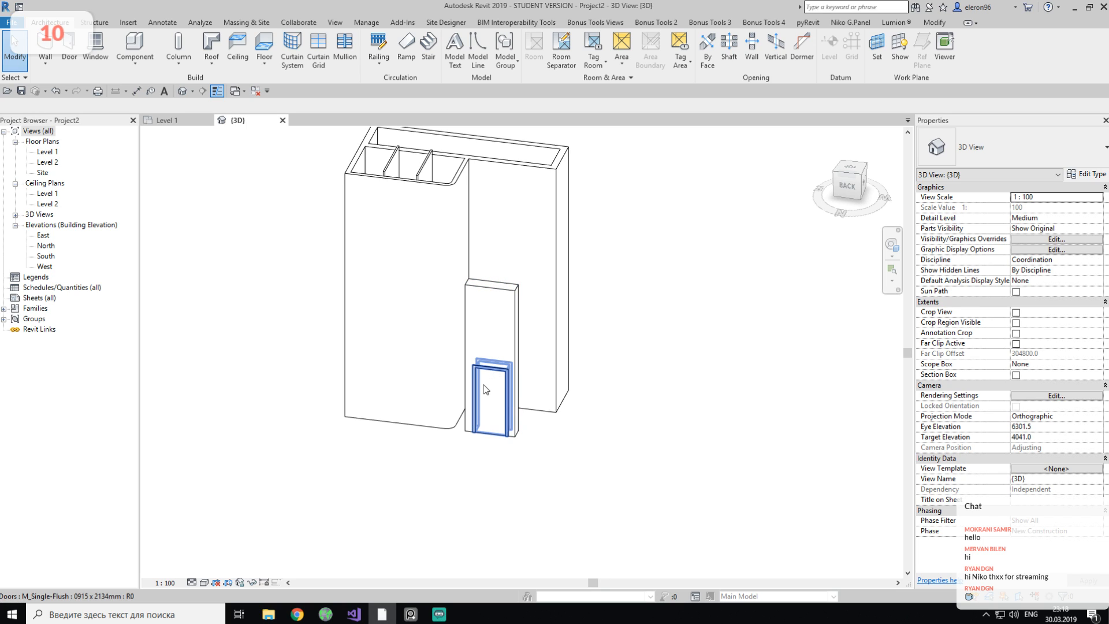
Check the door and its in-place host wall by selecting each, and delete the door.
left_click(485, 389)
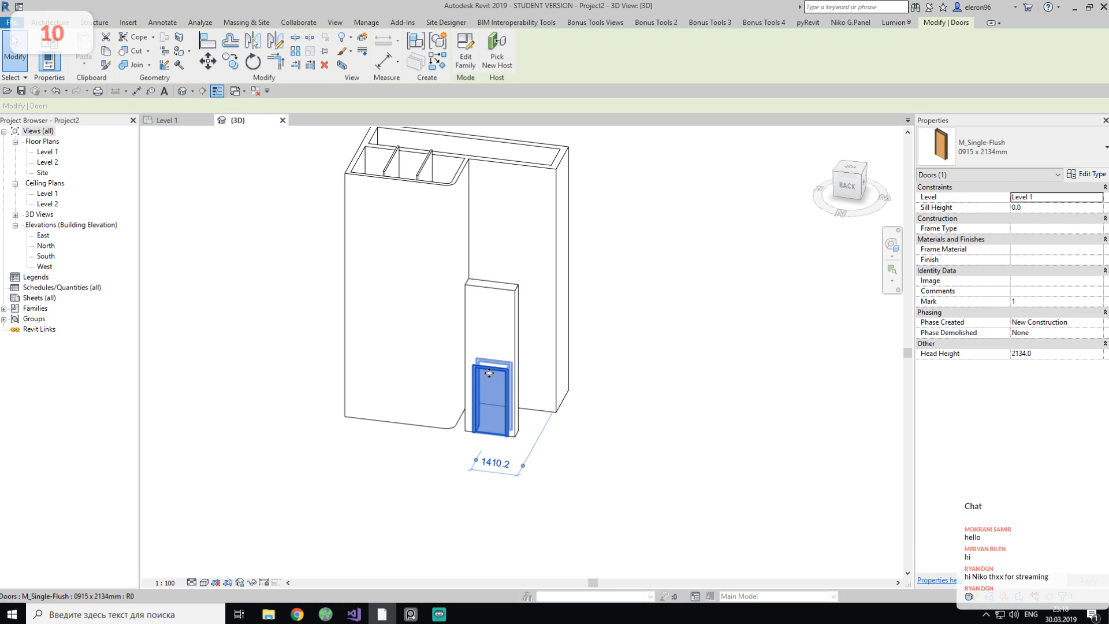
left_click(510, 315)
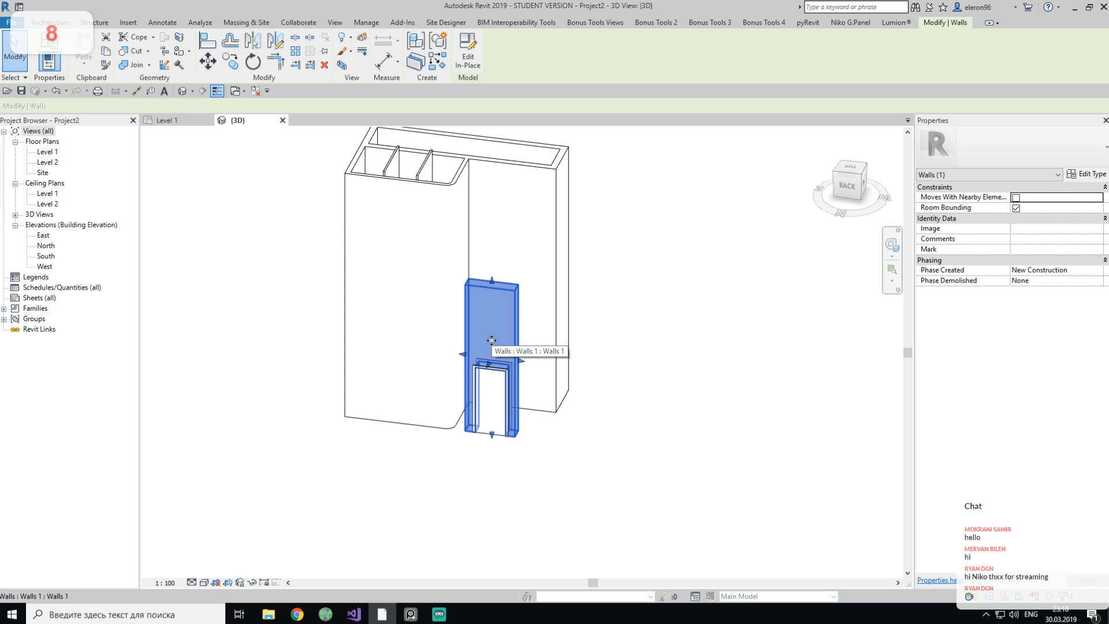
left_click(484, 398)
key("Delete")
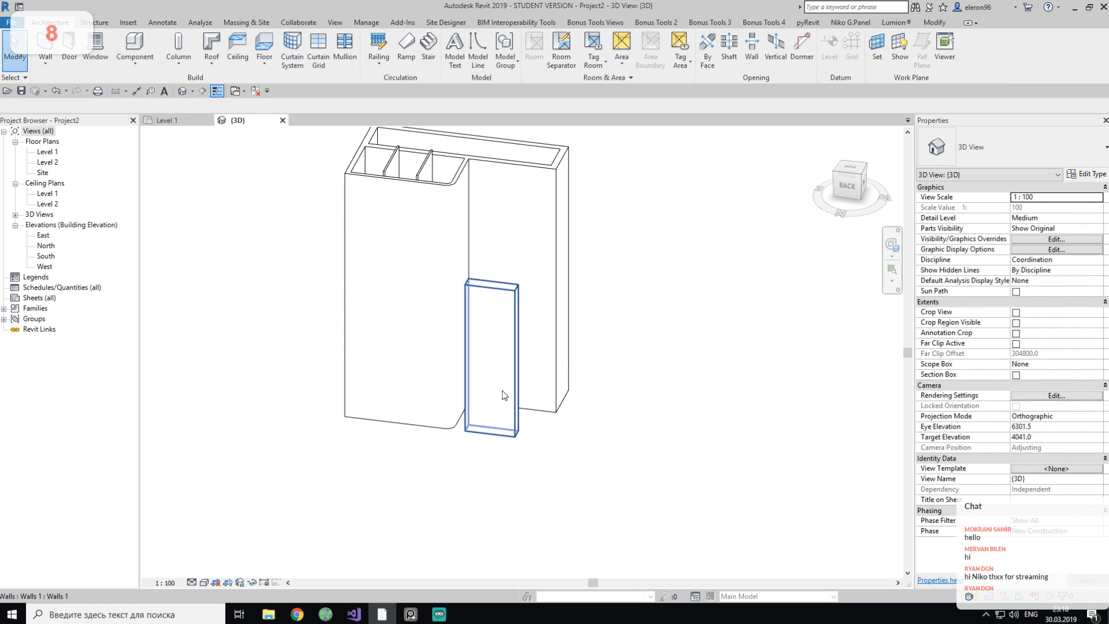
Undo the door test and the in-place wall changes back to the rectangular extrusion sketch in the floor plan.
key("ctrl+z")
key("ctrl+z")
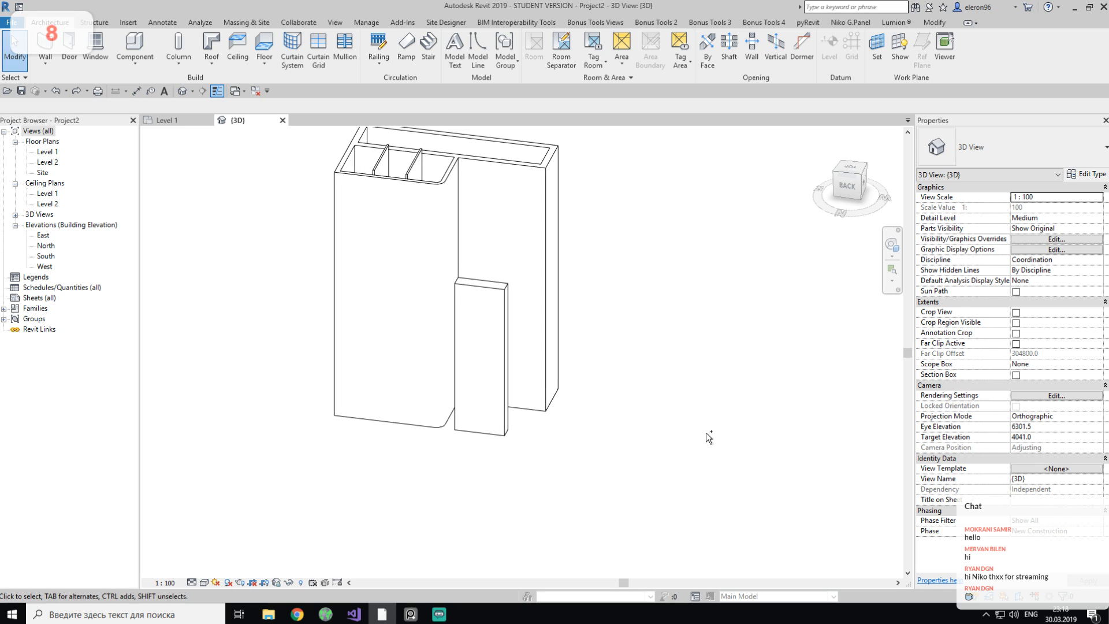
key("ctrl+z")
key("ctrl+z")
key("ctrl+z")
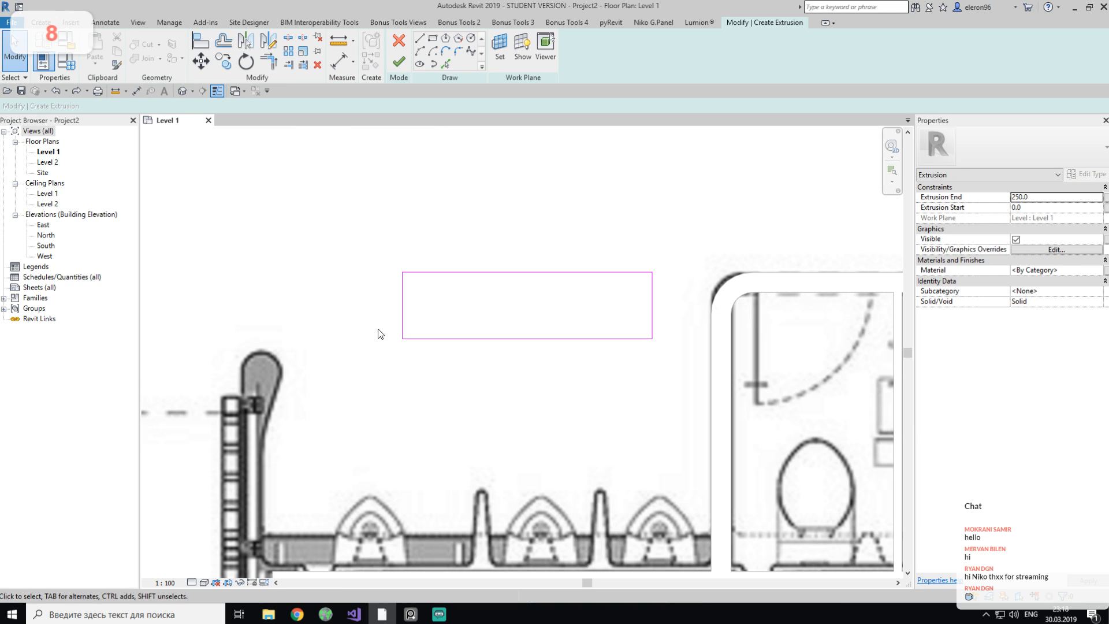
Delete the whole rectangle from the extrusion sketch.
left_click_drag(375, 242, 697, 377)
key("Delete")
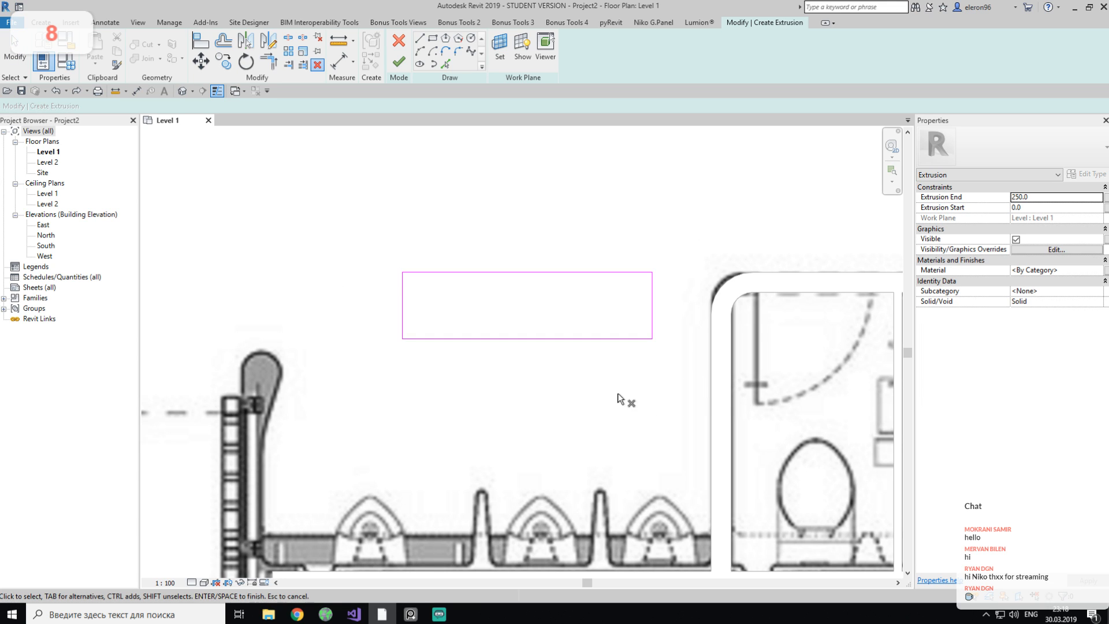
left_click_drag(374, 268, 704, 373)
key("Escape")
mouse_move(406, 228)
left_mouse_down()
mouse_move(573, 331)
mouse_move(699, 371)
left_mouse_up()
key("Delete")
left_click_drag(336, 239, 674, 366)
key("Delete")
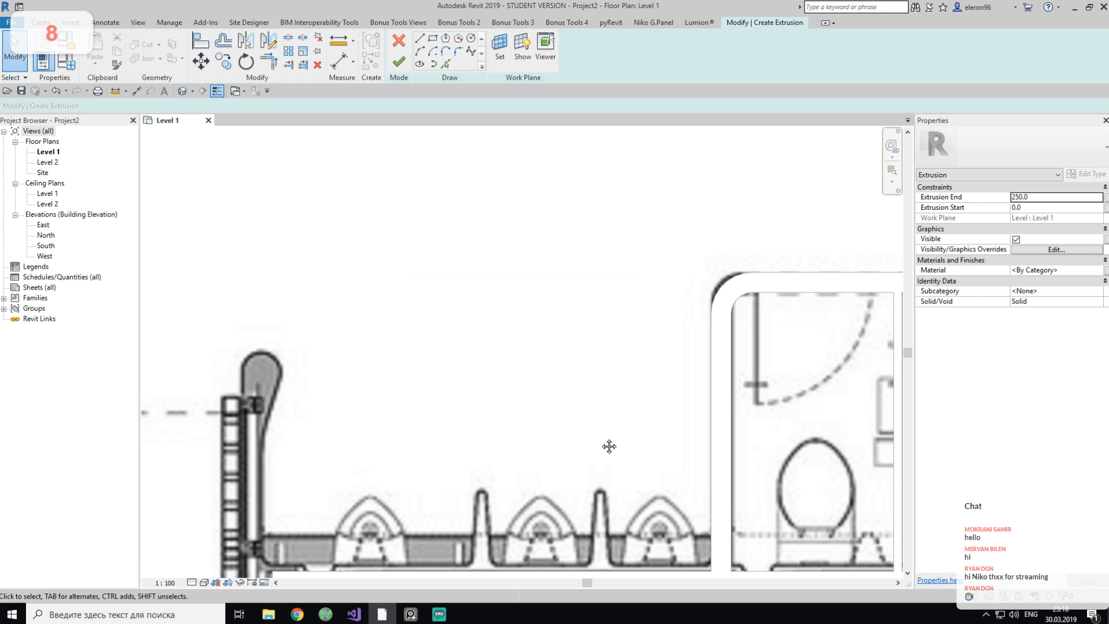
Sketch a vertical line about 640 mm long from the wall face up through the left urinal divider.
middle_click_drag(470, 549, 386, 375)
scroll(386, 375, "up", 2)
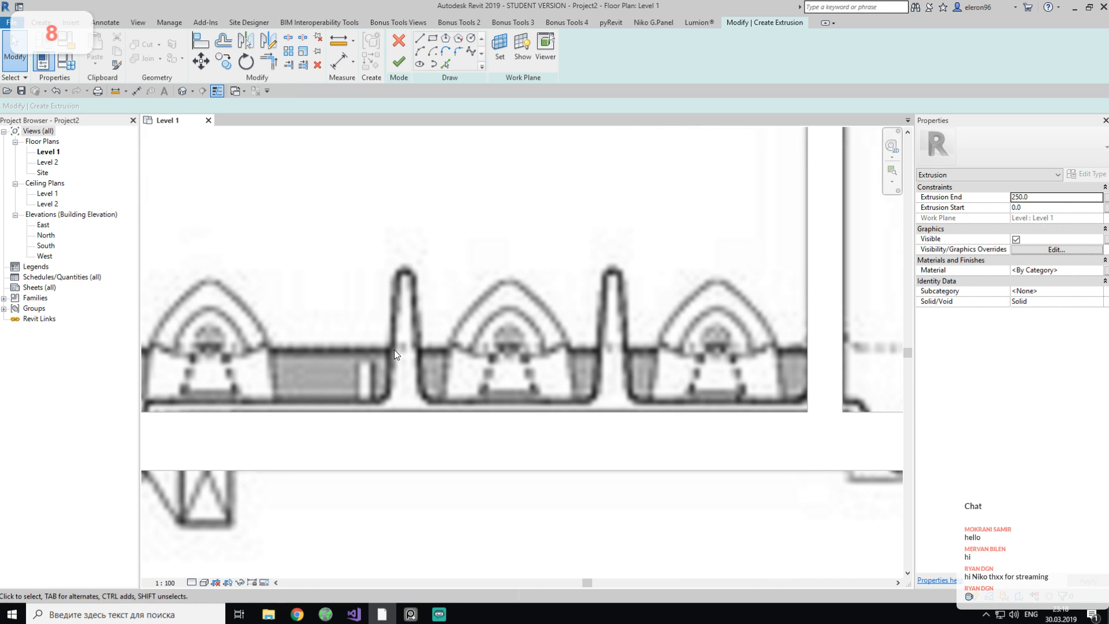
middle_click_drag(395, 355, 414, 365)
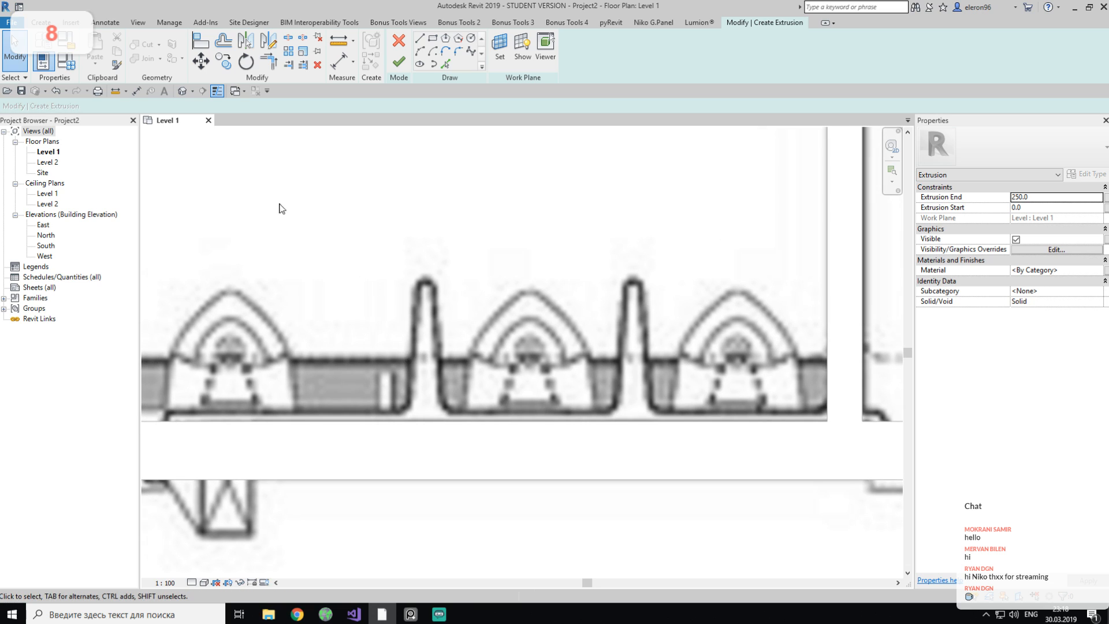
left_click(419, 38)
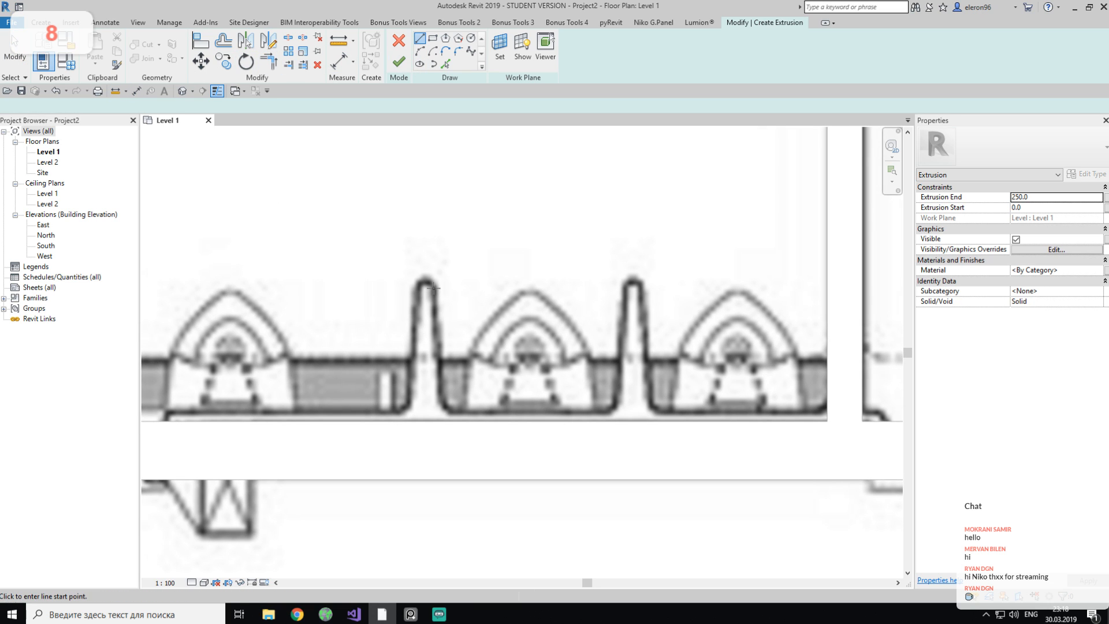
left_click(419, 419)
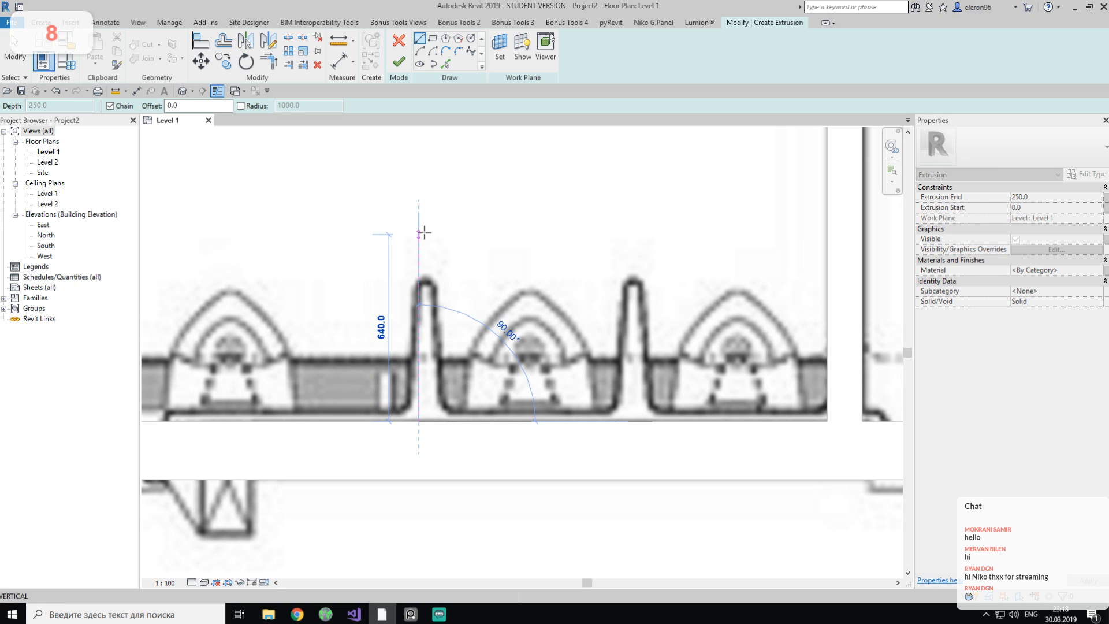
left_click(423, 234)
key("Escape")
key("Escape")
Shift the vertical sketch line onto the centre of the left urinal divider.
scroll(420, 283, "up", 6)
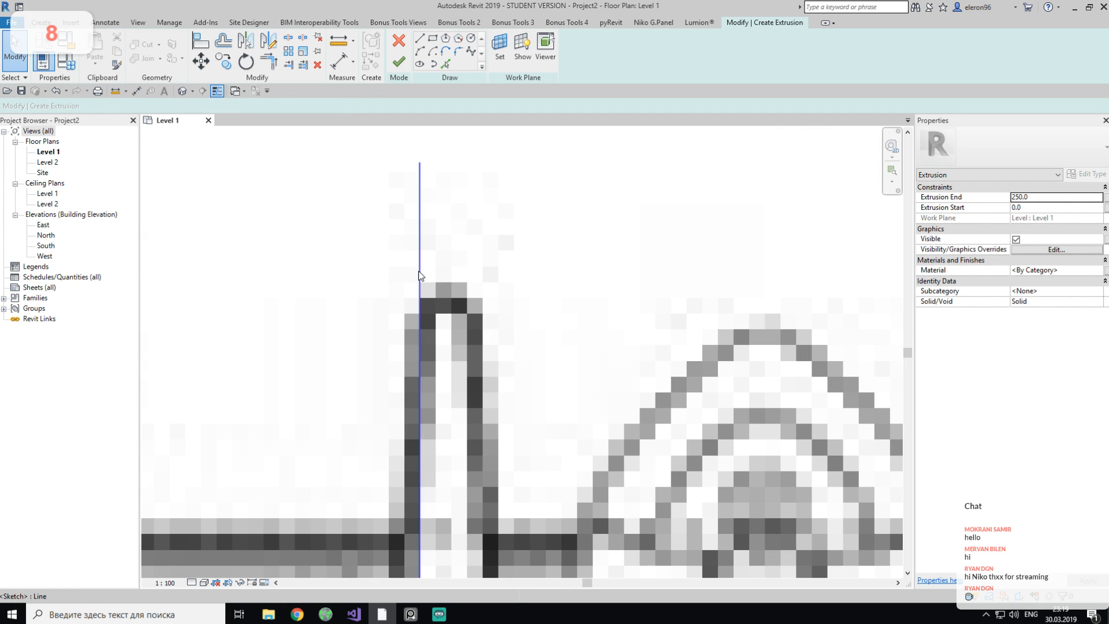
left_click(423, 300)
left_click_drag(425, 279, 453, 278)
scroll(497, 224, "down", 8)
scroll(446, 267, "up", 3)
left_click(447, 267)
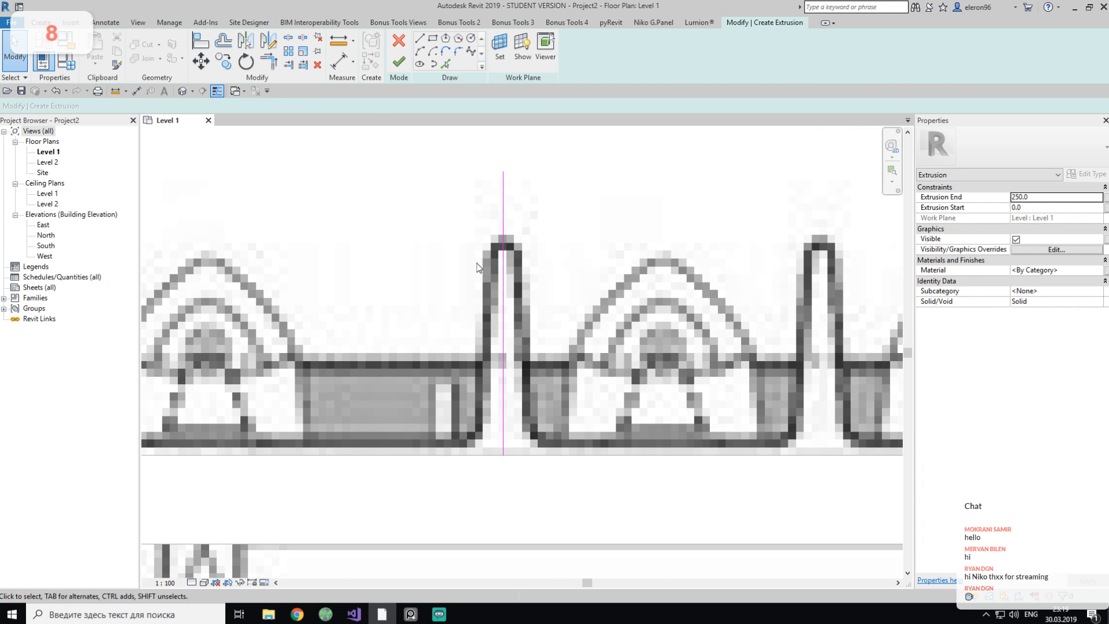
Sketch a slanted line about 355 mm long down the left edge of the divider from near its tip.
scroll(498, 242, "up", 3)
left_click(420, 38)
left_click(485, 259)
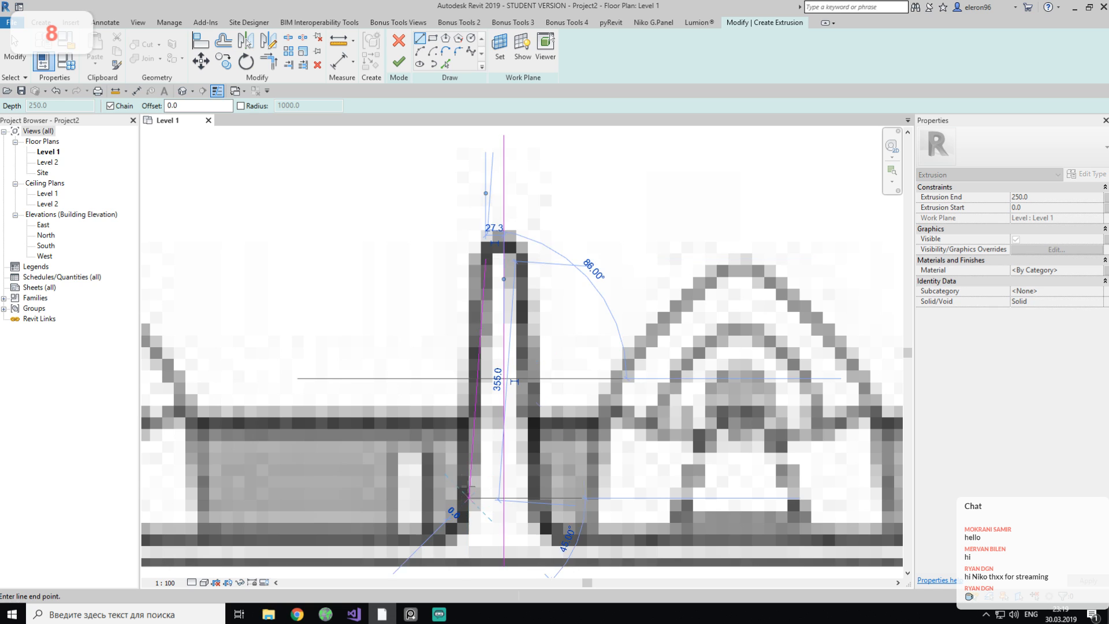
left_click(449, 355)
key("Escape")
Add an arc tangent to the slanted line, running from its lower end to the wall face.
left_click(420, 51)
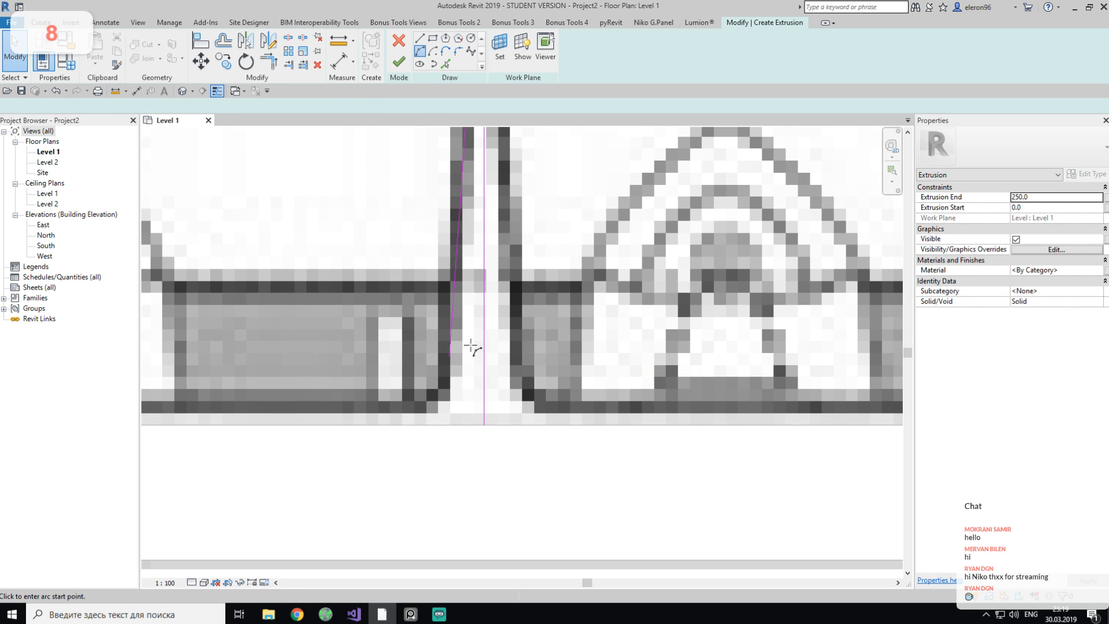
left_click(448, 357)
left_click(335, 427)
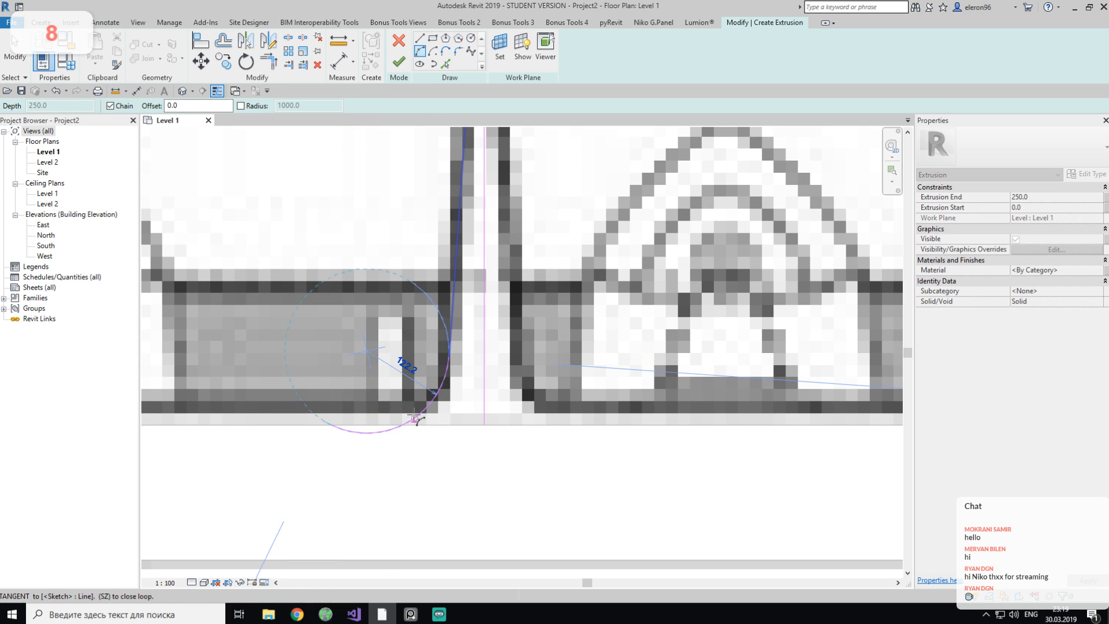
key("Escape")
left_click(448, 357)
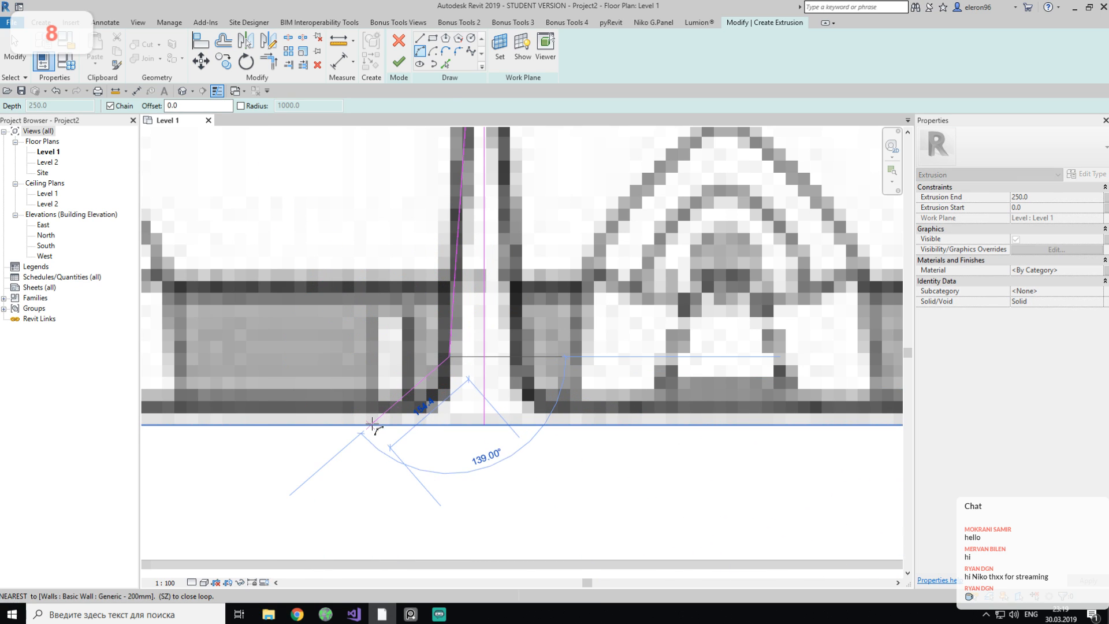
left_click(372, 425)
key("Escape")
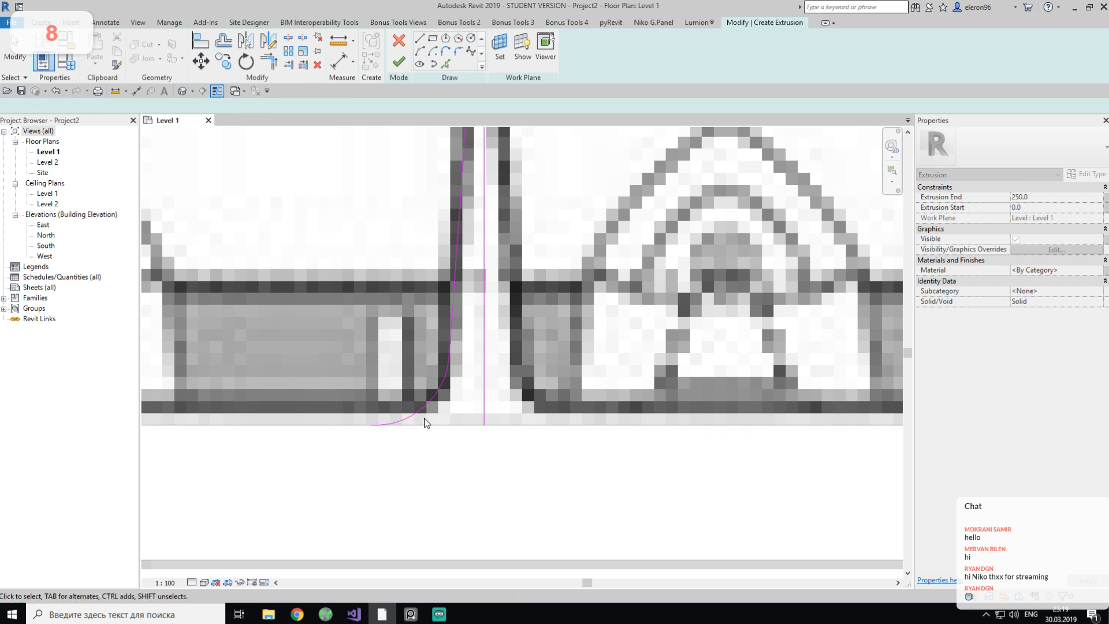
key("Escape")
Sketch a horizontal base line along the wall face between the arc's end and the divider's centre line.
left_click(418, 39)
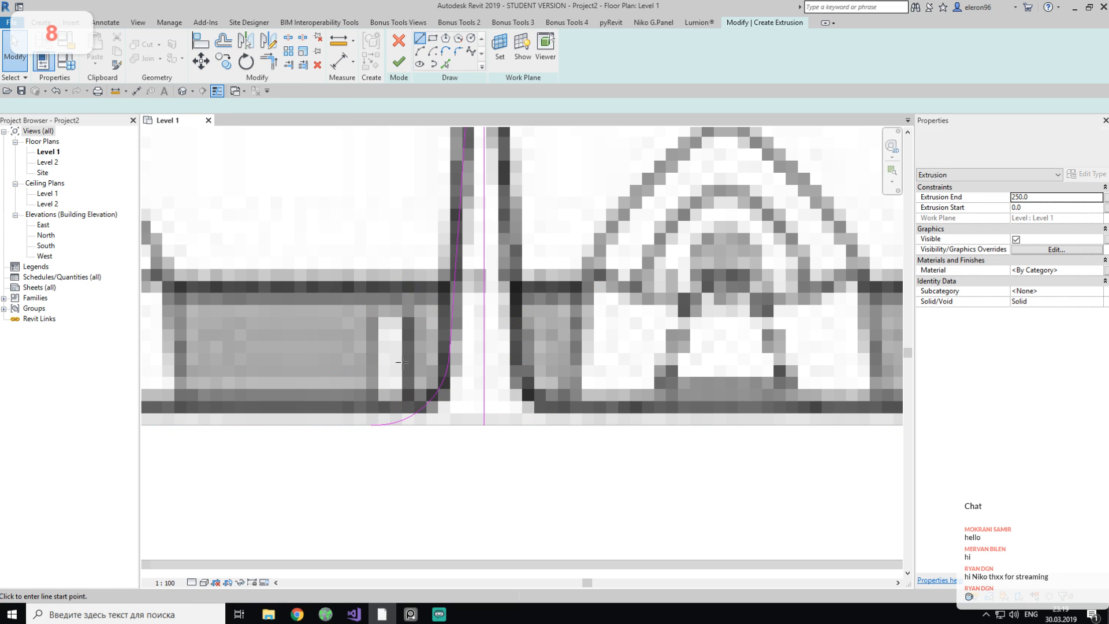
left_click(485, 425)
key("Escape")
Mirror the slanted line and arc about the divider's centre line, and delete the centre line.
left_click(438, 395)
middle_click_drag(456, 329, 453, 396)
left_click(453, 335, "ctrl")
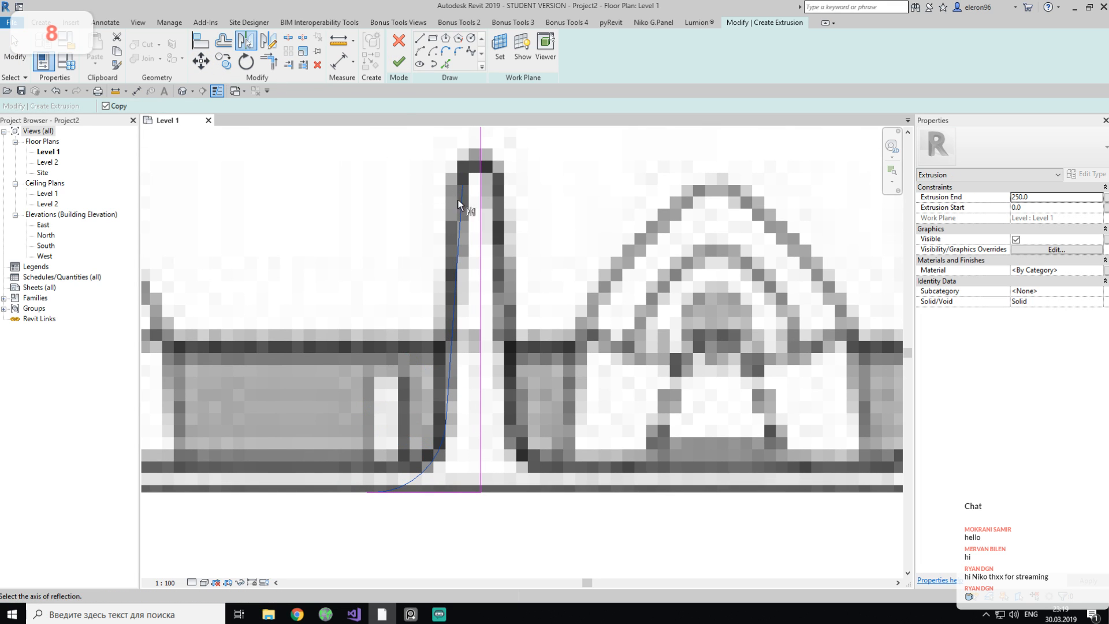
left_click(481, 203)
key("Escape")
left_click(480, 230)
key("Delete")
Close the divider's tip with a tangent end arc between the upper ends of the two slanted lines.
middle_click_drag(428, 162, 414, 200)
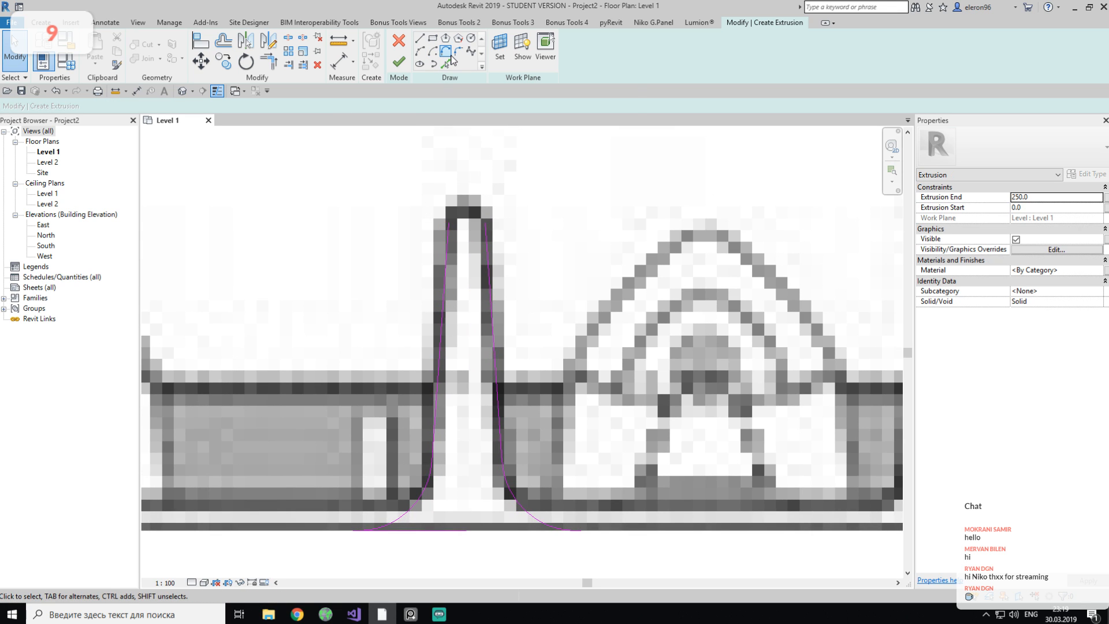
left_click(445, 51)
left_click(448, 224)
left_click(484, 221)
key("Escape")
key("Escape")
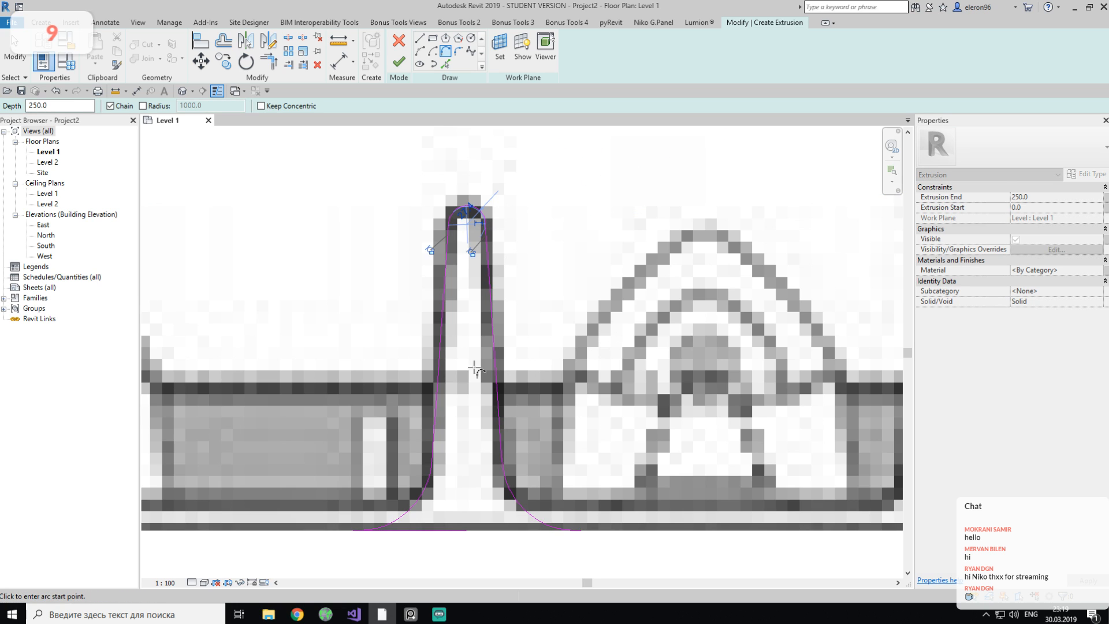
Extend the base line to the mirrored arc with Trim/Extend to Corner, and finish the divider extrusion.
middle_click_drag(482, 309, 451, 251)
key("t")
key("r")
key("Escape")
scroll(532, 375, "down", 3)
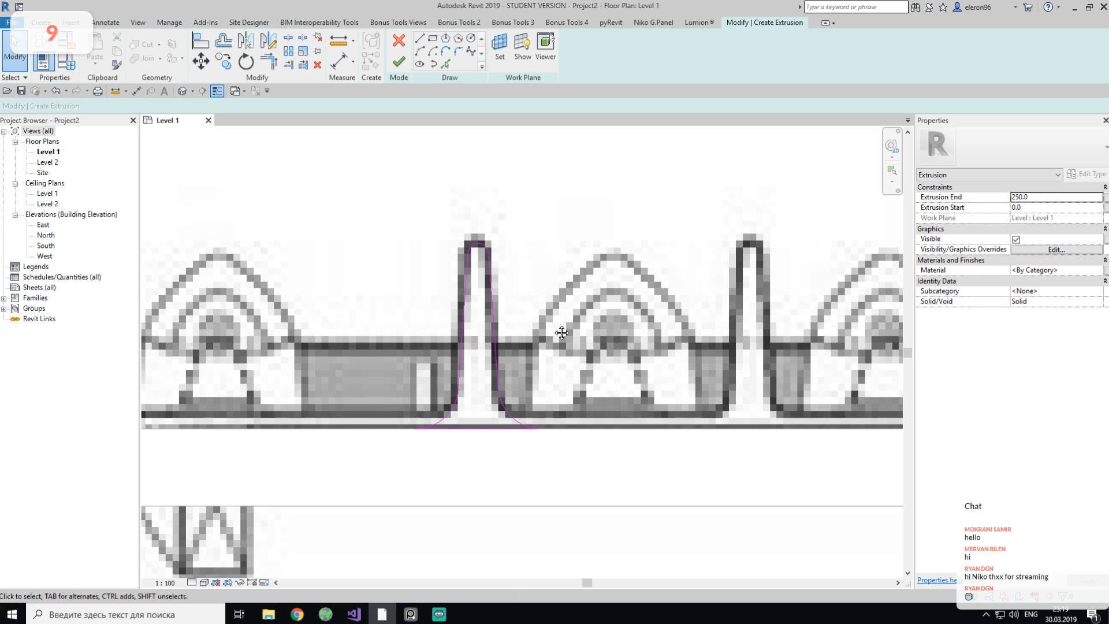
scroll(549, 320, "up", 3)
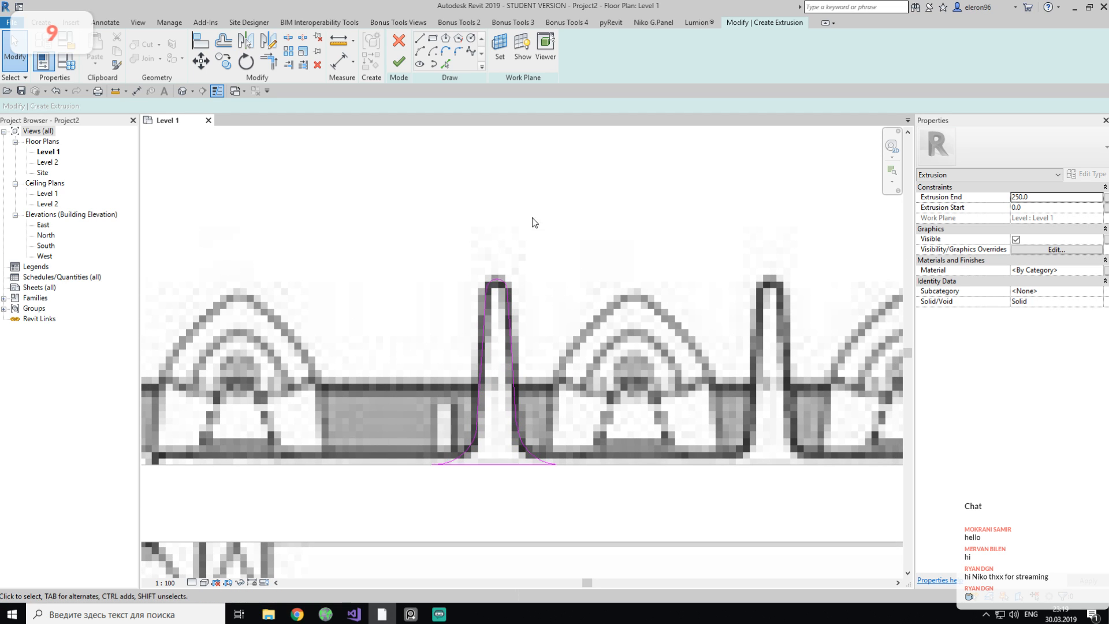
left_click(399, 62)
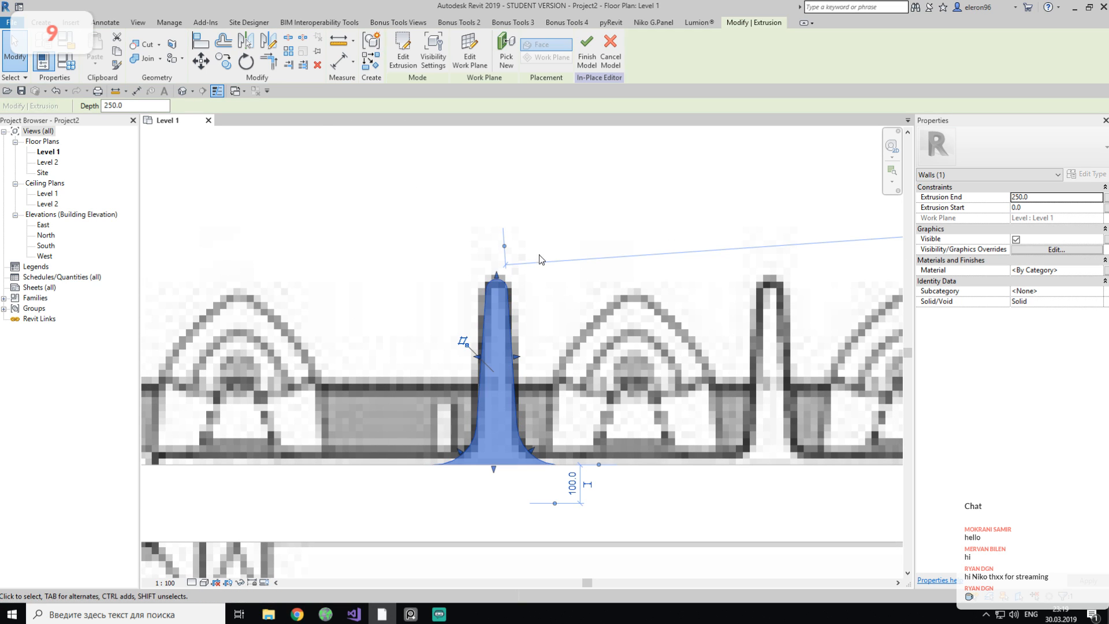
Check the interior reference photo and set the divider's extrusion end to 1900.
left_click(1045, 199)
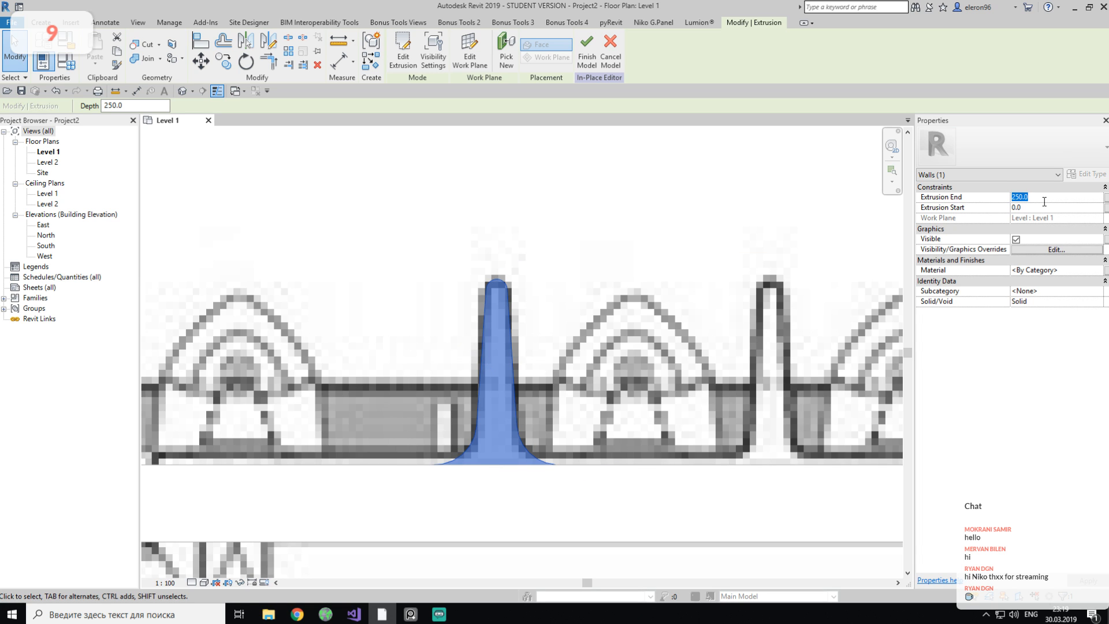
left_click(410, 614)
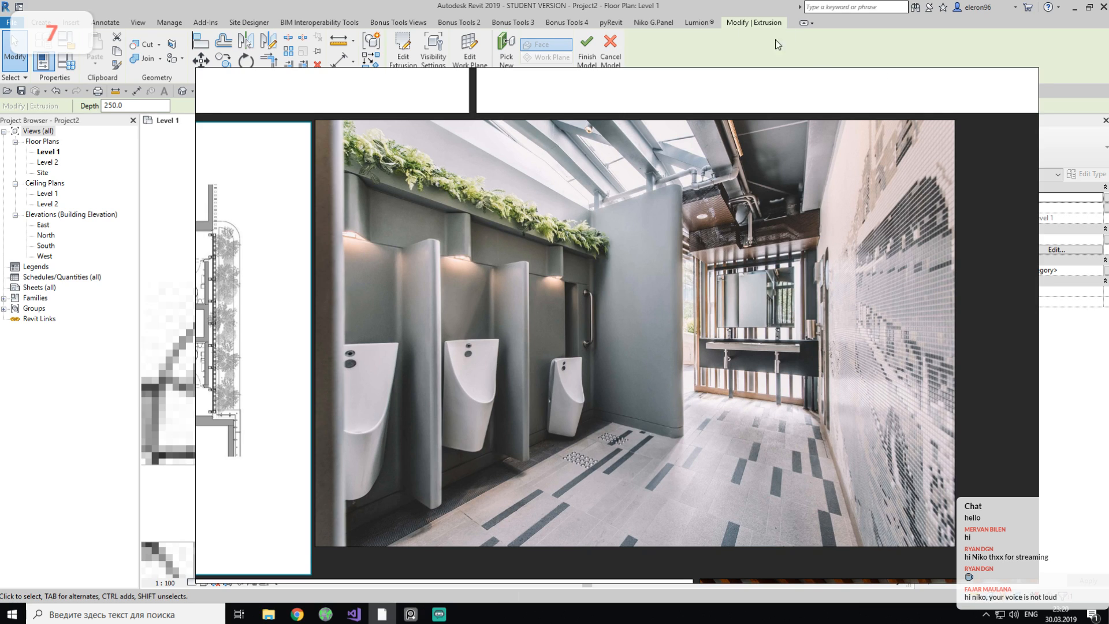
left_click(411, 614)
left_click(411, 614)
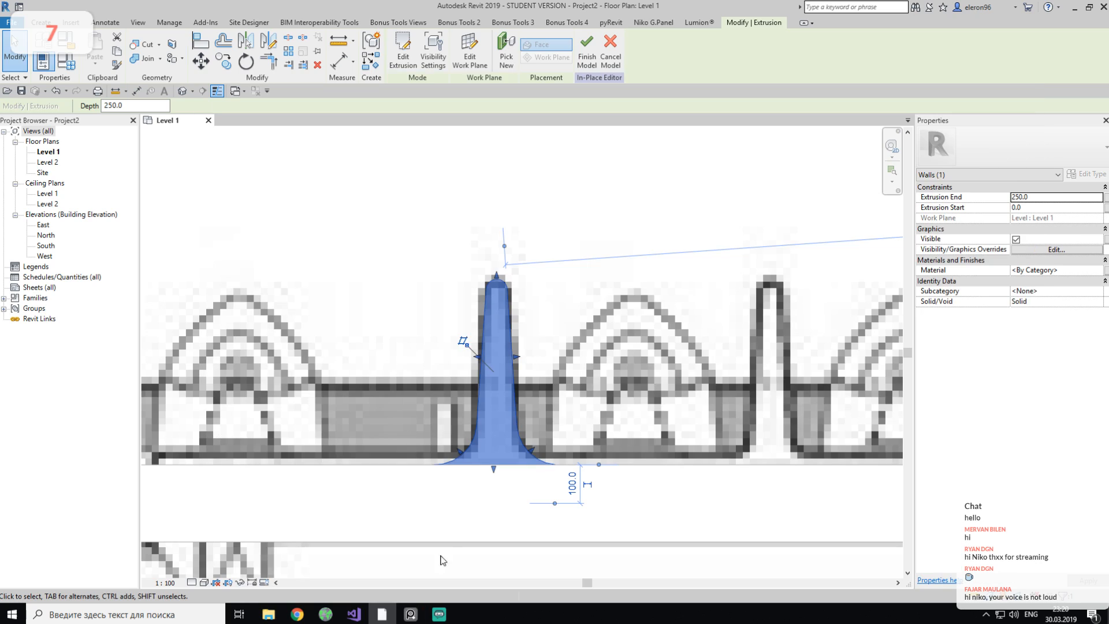
left_click(1043, 200)
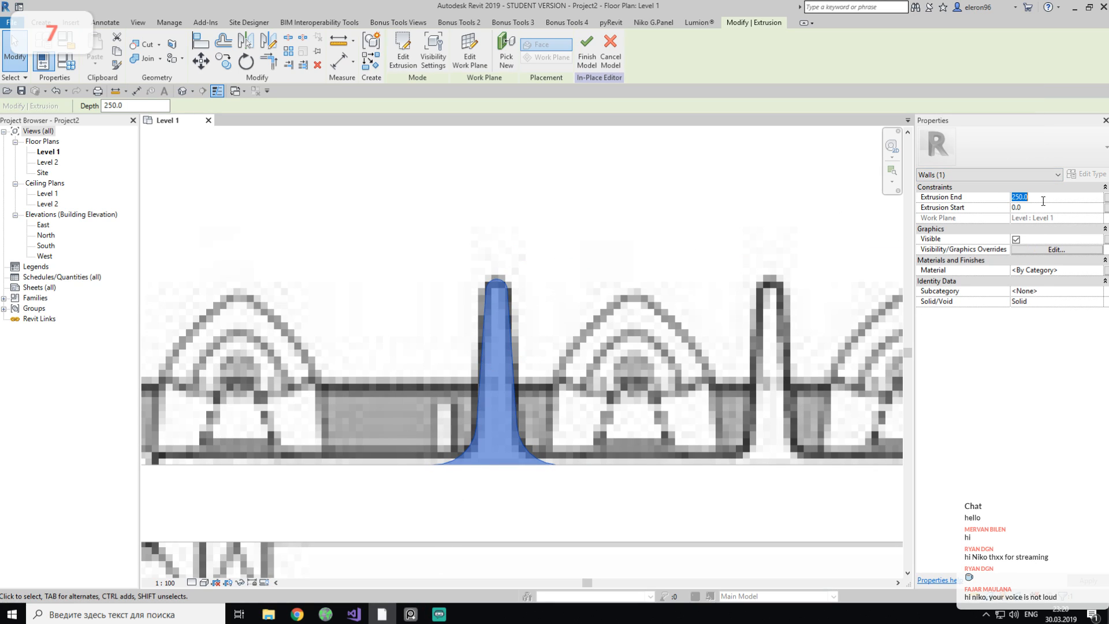
type("190")
Compare with the interior photo, set the divider's extrusion start to 150, and finish the in-place model.
left_click(1031, 206)
left_click(413, 614)
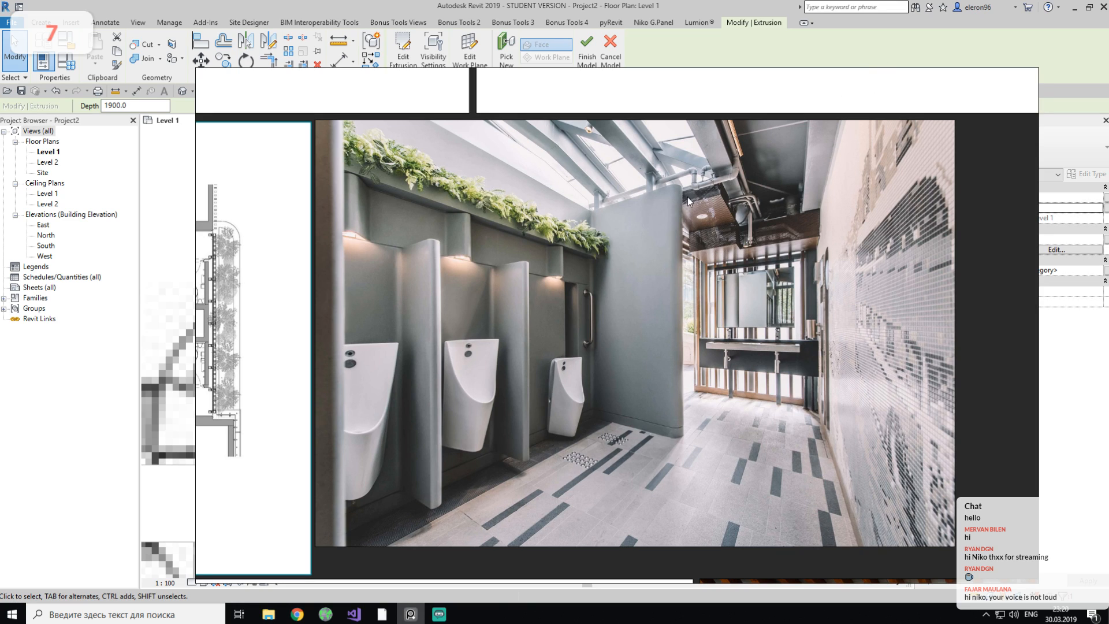
left_click(410, 614)
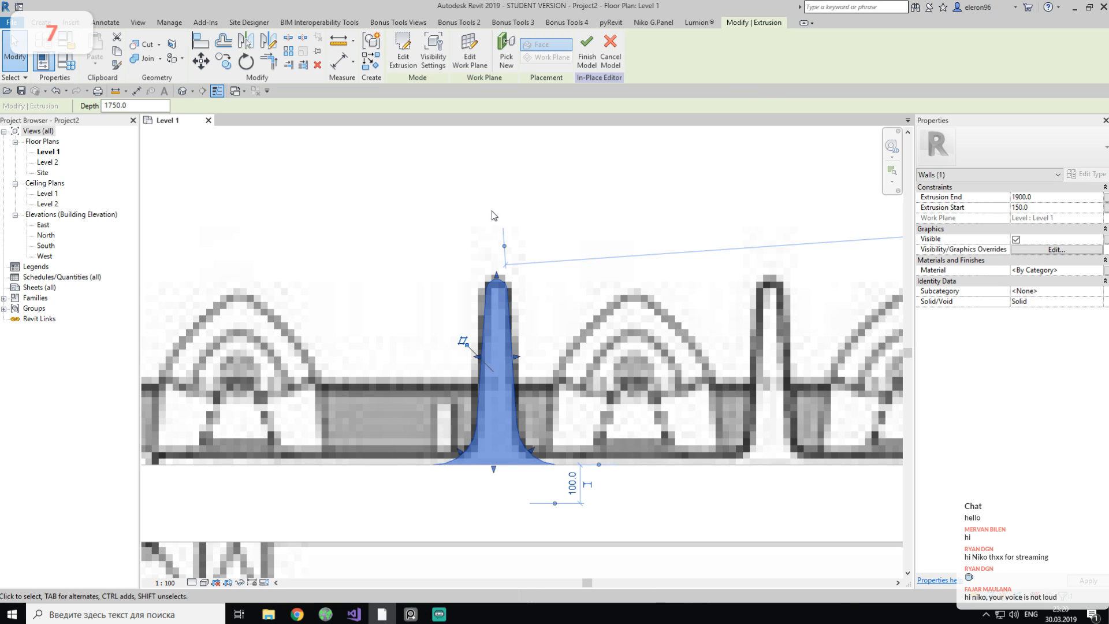
middle_click_drag(491, 213, 514, 244)
left_click(591, 64)
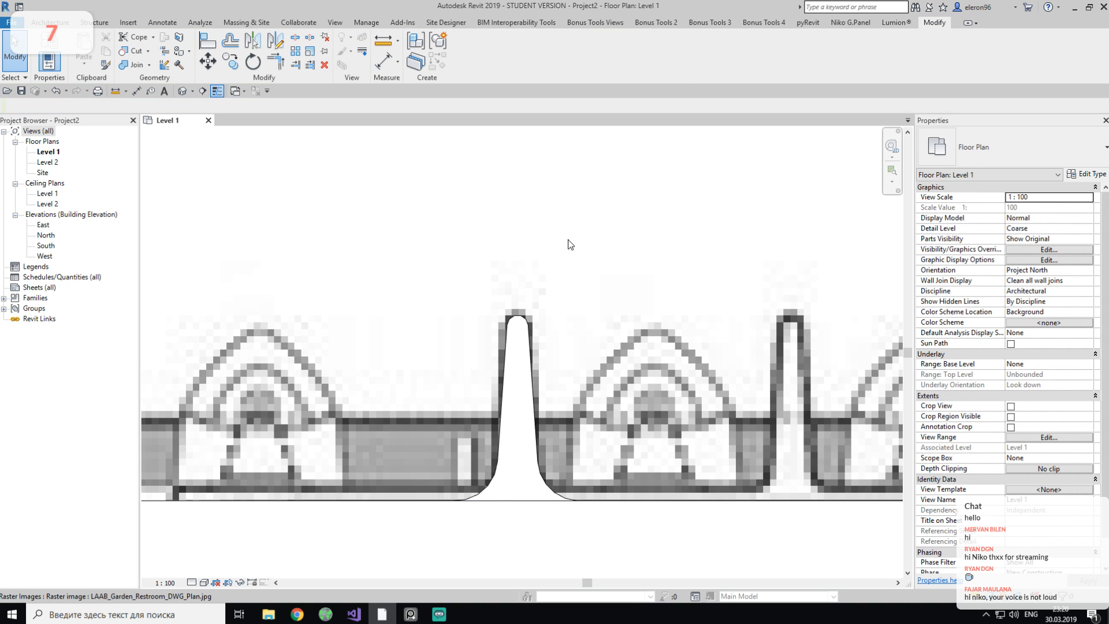
In the 3D view, select all the basic walls together and constrain their tops up to Level 2.
scroll(437, 278, "down", 4)
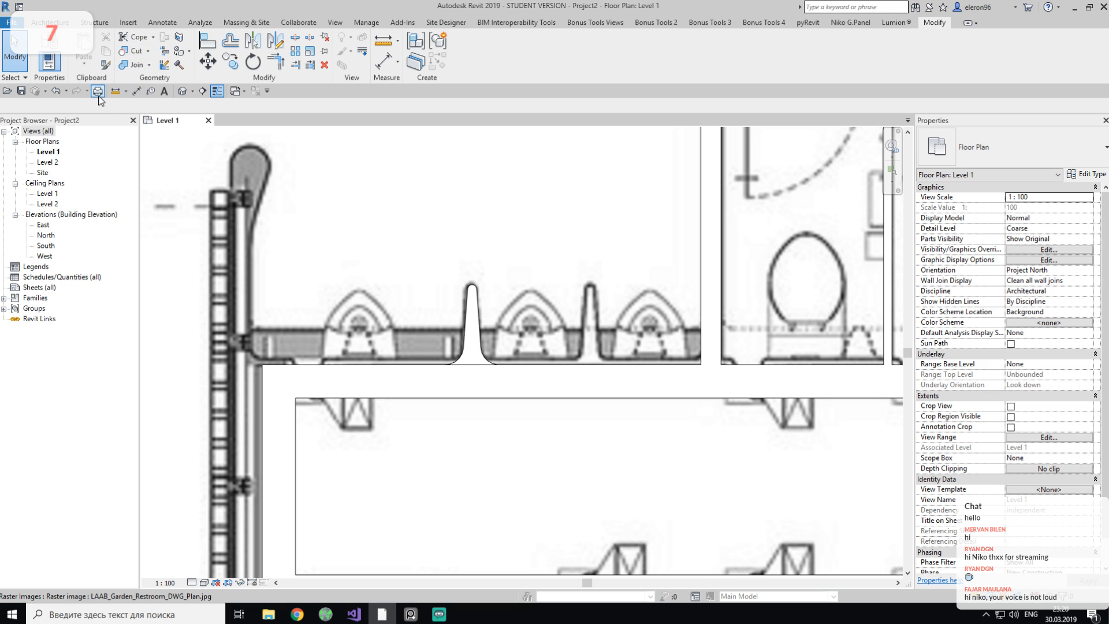
left_click(182, 91)
scroll(347, 258, "down", 1)
middle_click_drag(681, 351, 323, 291, "shift")
scroll(555, 389, "up", 8)
middle_click_drag(392, 348, 608, 230, "shift")
scroll(510, 321, "down", 5)
left_click_drag(608, 222, 333, 260)
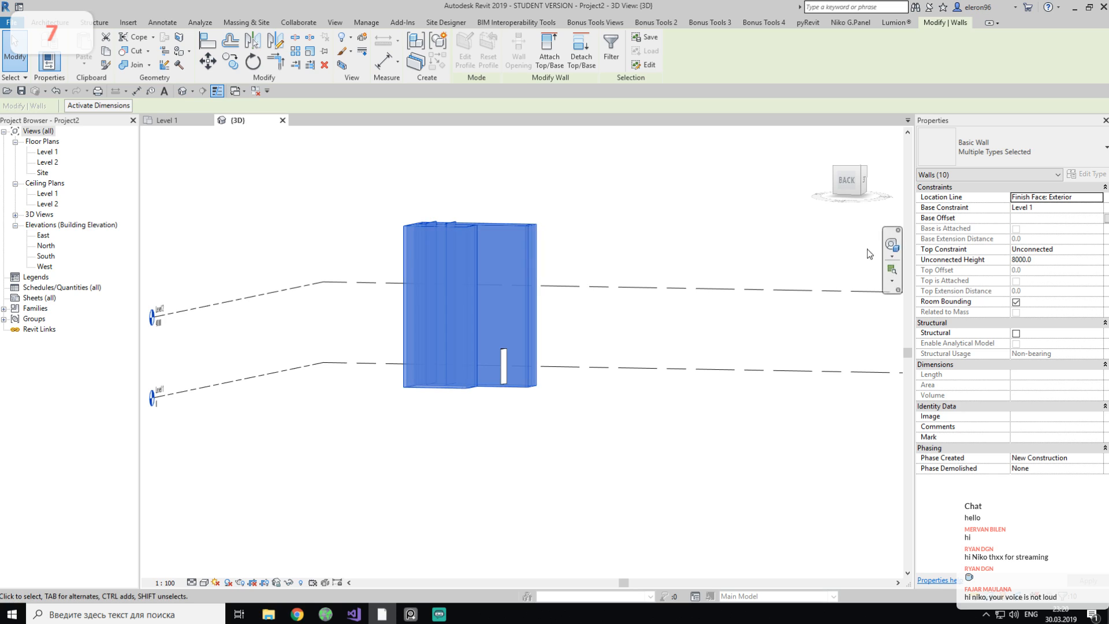
left_click(1099, 250)
left_click(1048, 277)
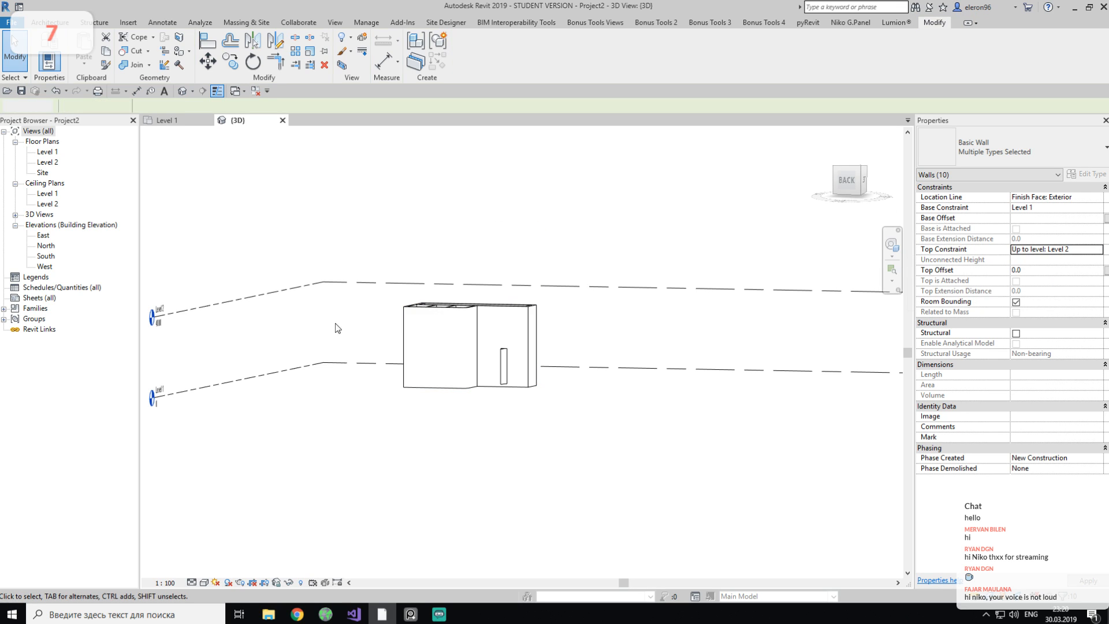
key("Escape")
Consult the section drawings on the reference board and set the Level 2 elevation to 2800.
middle_click_drag(404, 324, 387, 277, "shift")
scroll(385, 273, "up", 1)
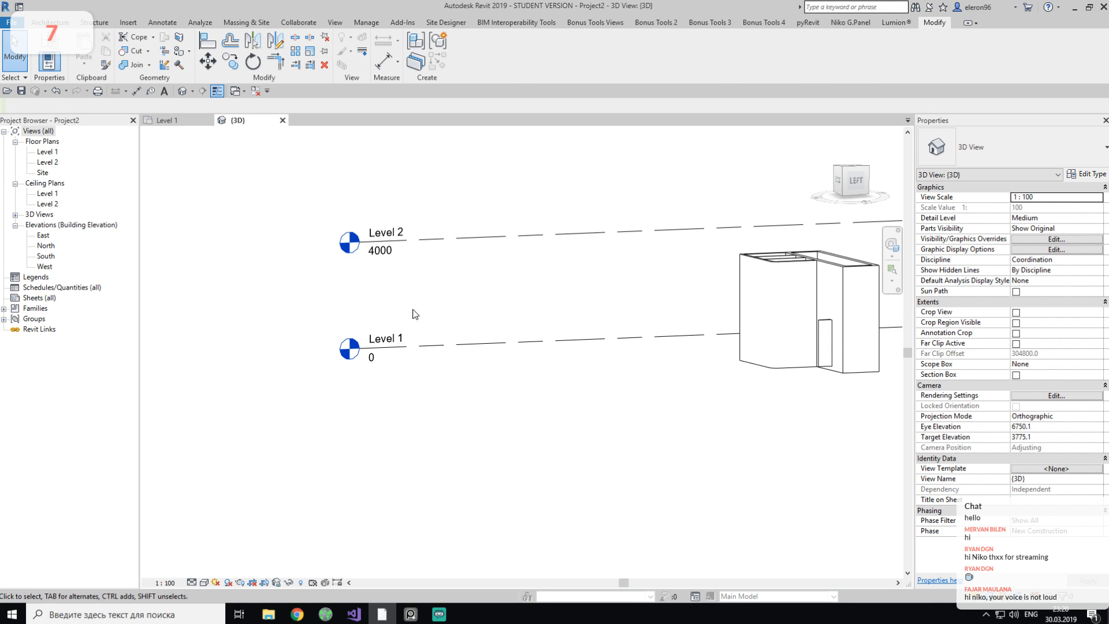
left_click(411, 614)
scroll(418, 261, "down", 6)
middle_click_drag(351, 167, 477, 276)
scroll(473, 276, "up", 7)
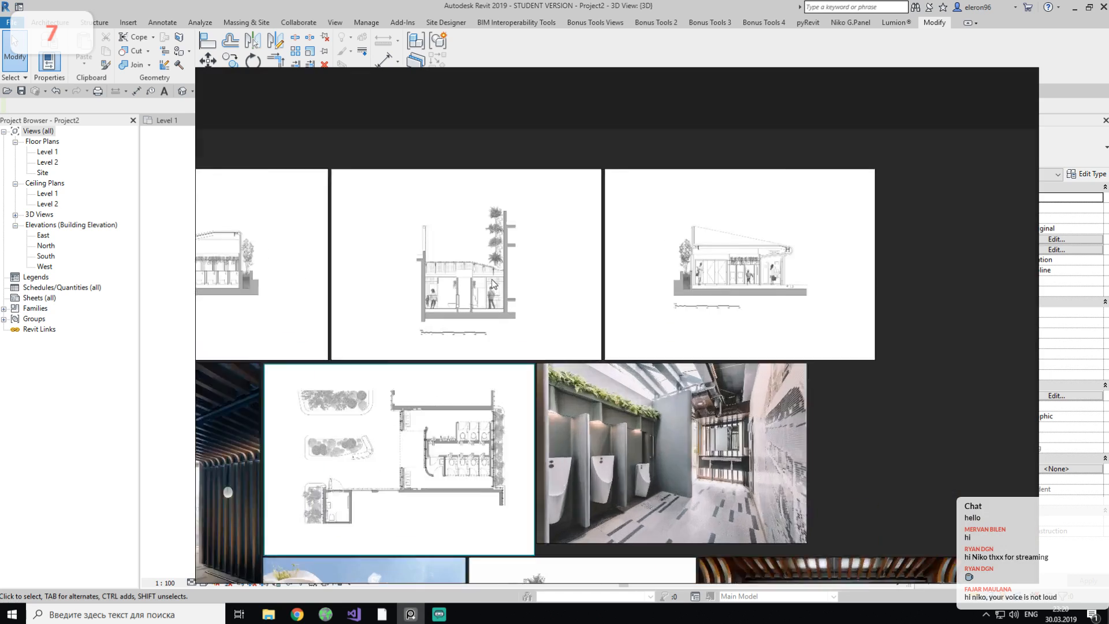
scroll(287, 260, "up", 4)
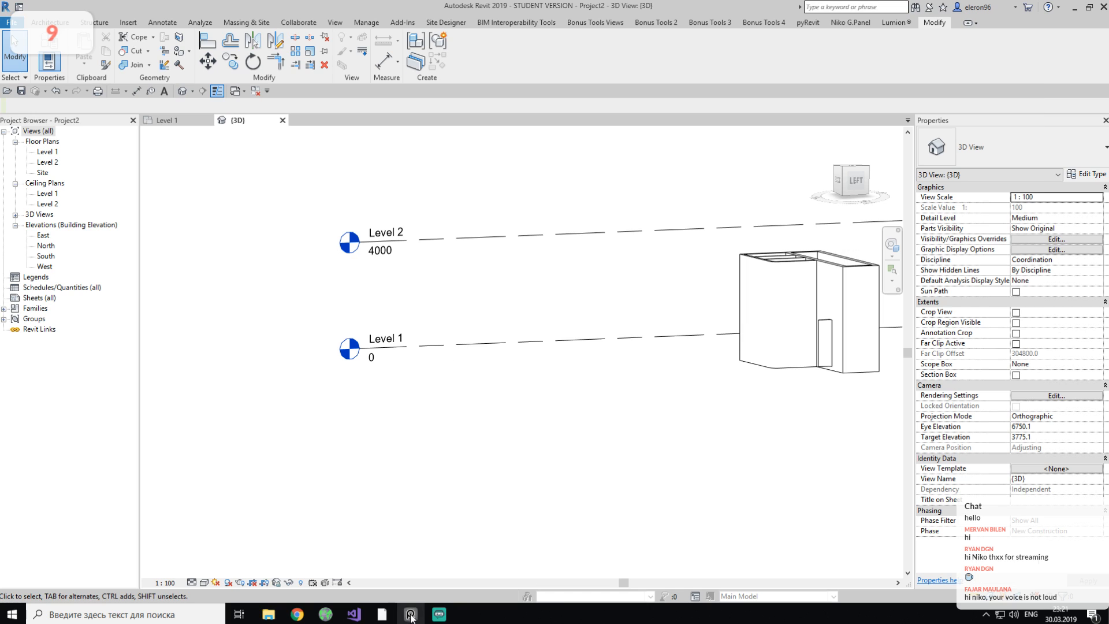
left_click(382, 249)
left_click(380, 249)
type("2")
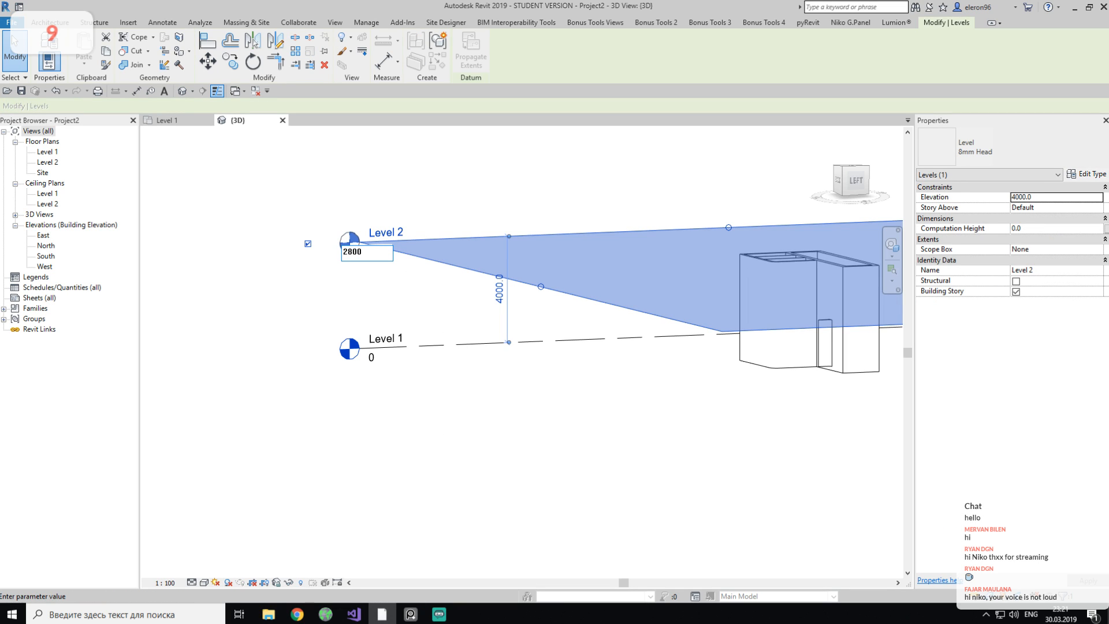
type("800")
key("Return")
left_click(472, 212)
Try to join the in-place divider's geometry with the wall behind it in the 3D view.
middle_click_drag(472, 212, 599, 227, "shift")
scroll(515, 273, "up", 6)
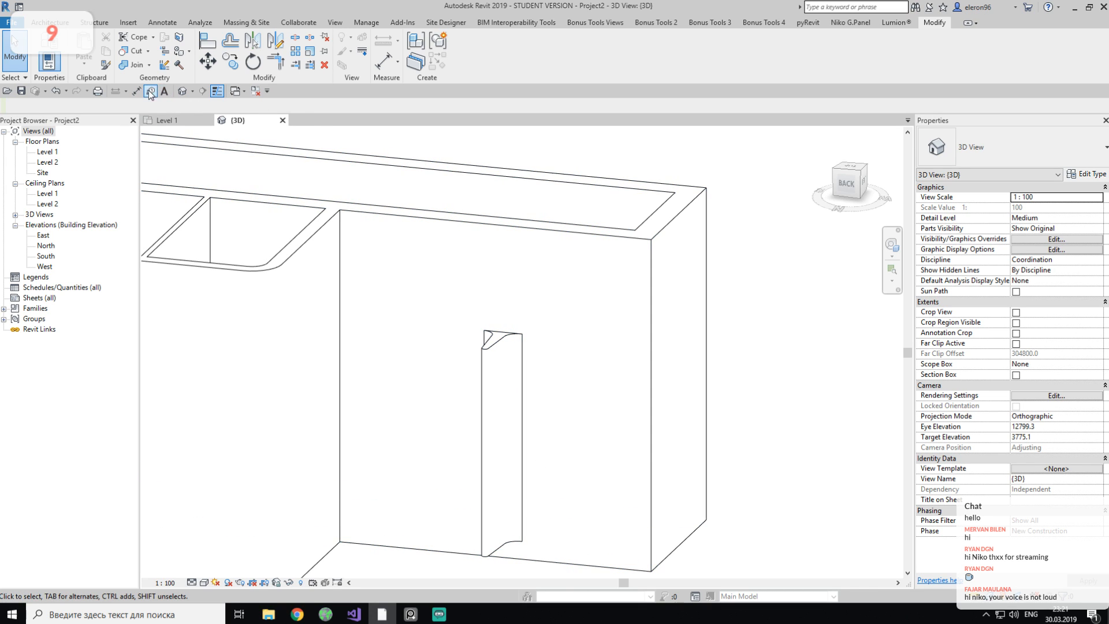
left_click(474, 293)
left_click(619, 399)
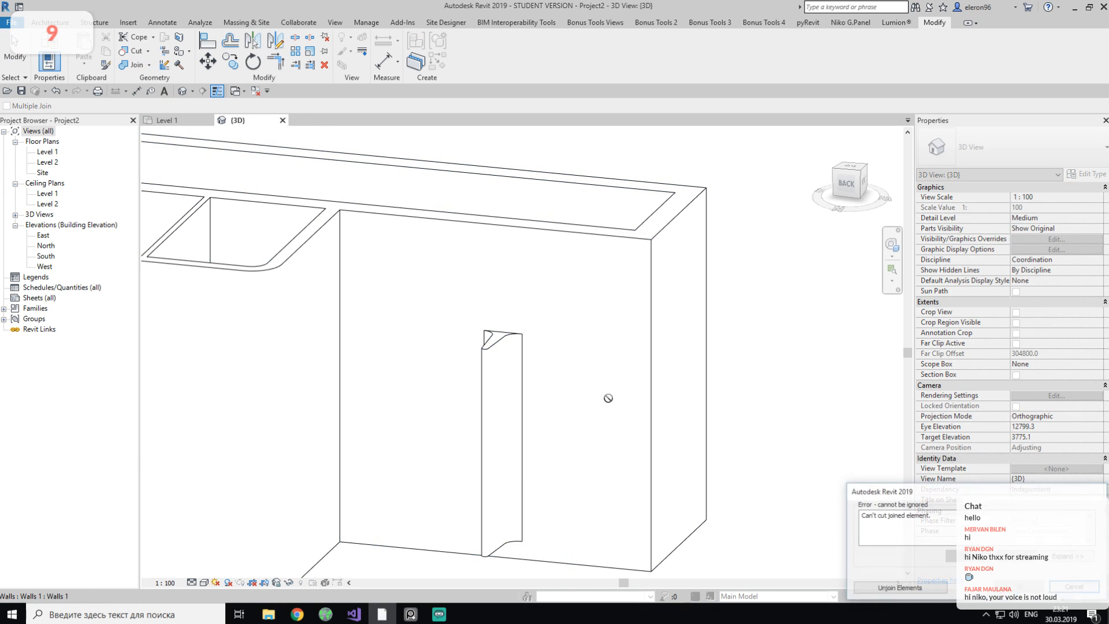
left_click(924, 587)
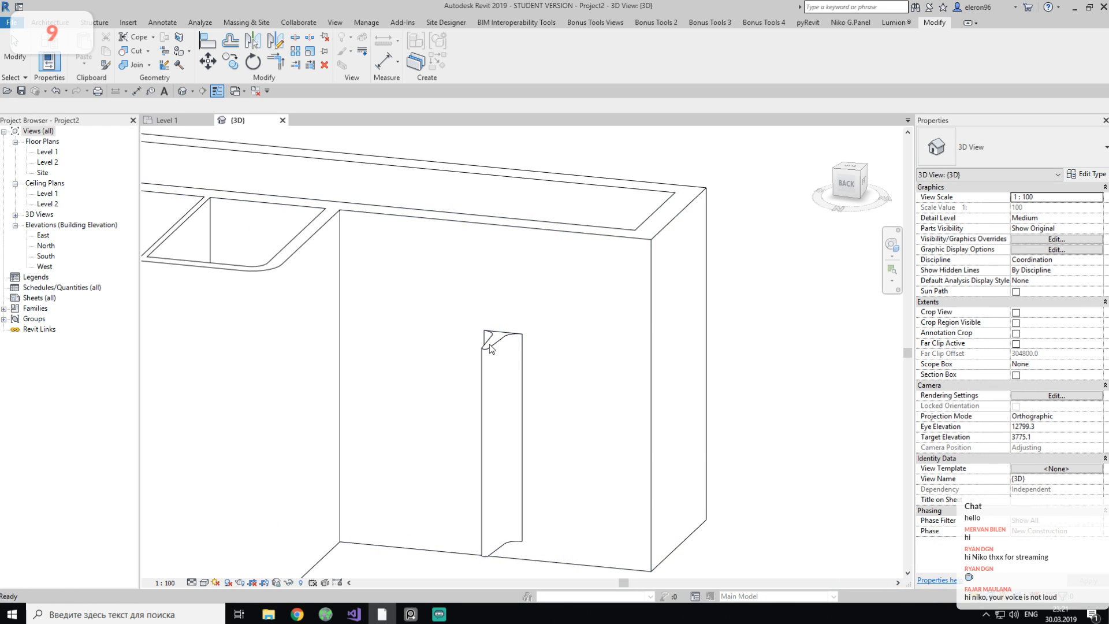
left_click(502, 370)
key("Escape")
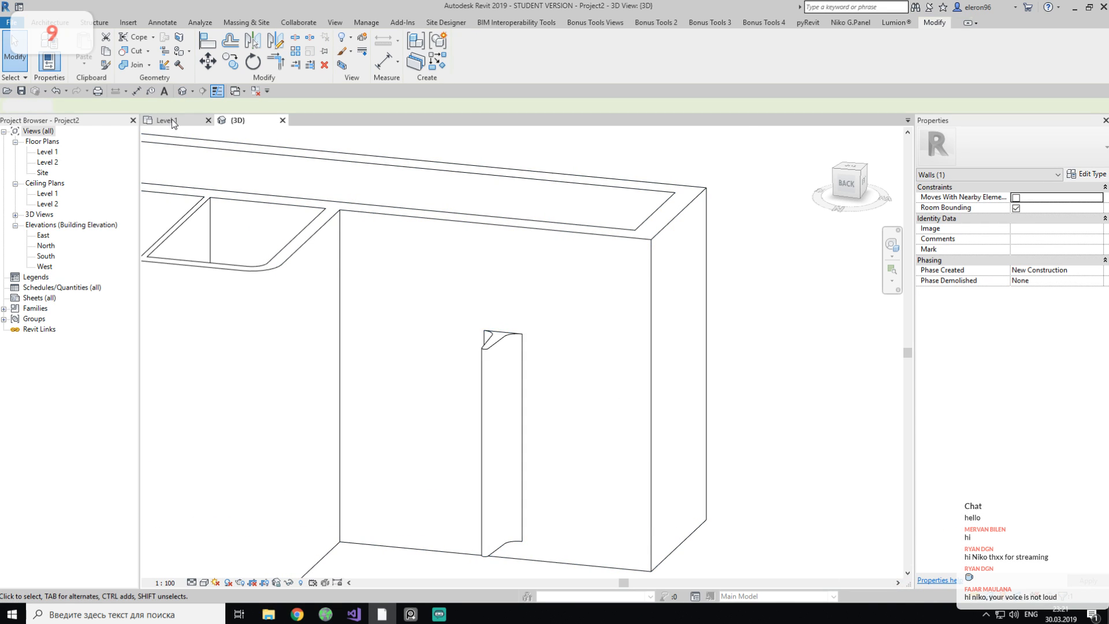
Return to the Level 1 floor plan around the urinal dividers.
left_click(172, 120)
scroll(514, 255, "down", 2)
scroll(514, 275, "up", 3)
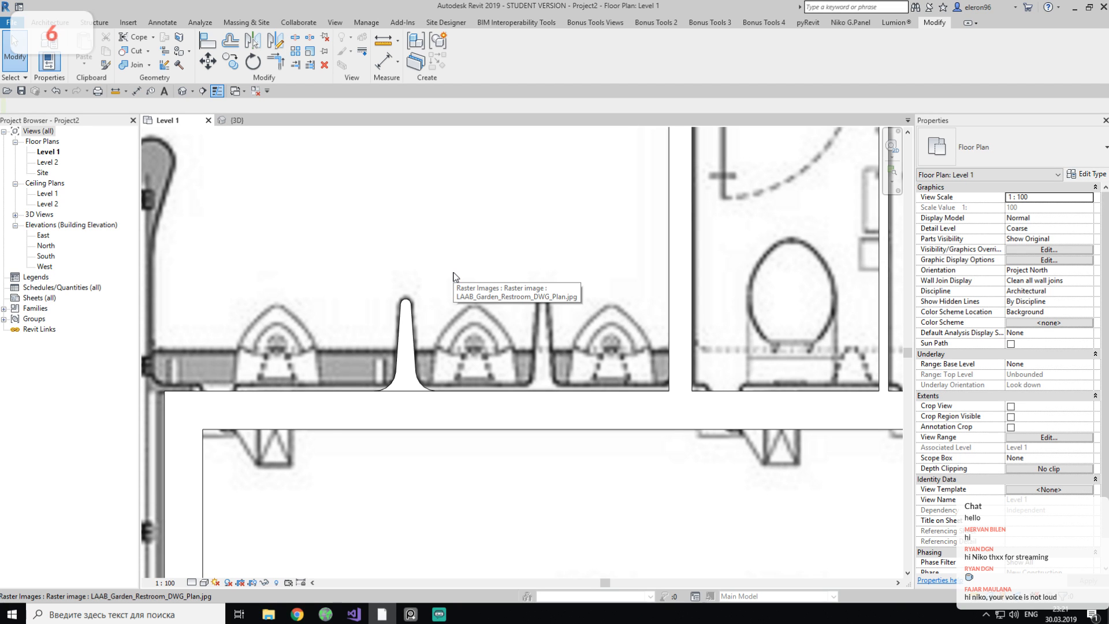
Switch to Streamlabs OBS, raise the Mic/Aux volume to -6.8 dB, and return to Revit.
left_click(439, 614)
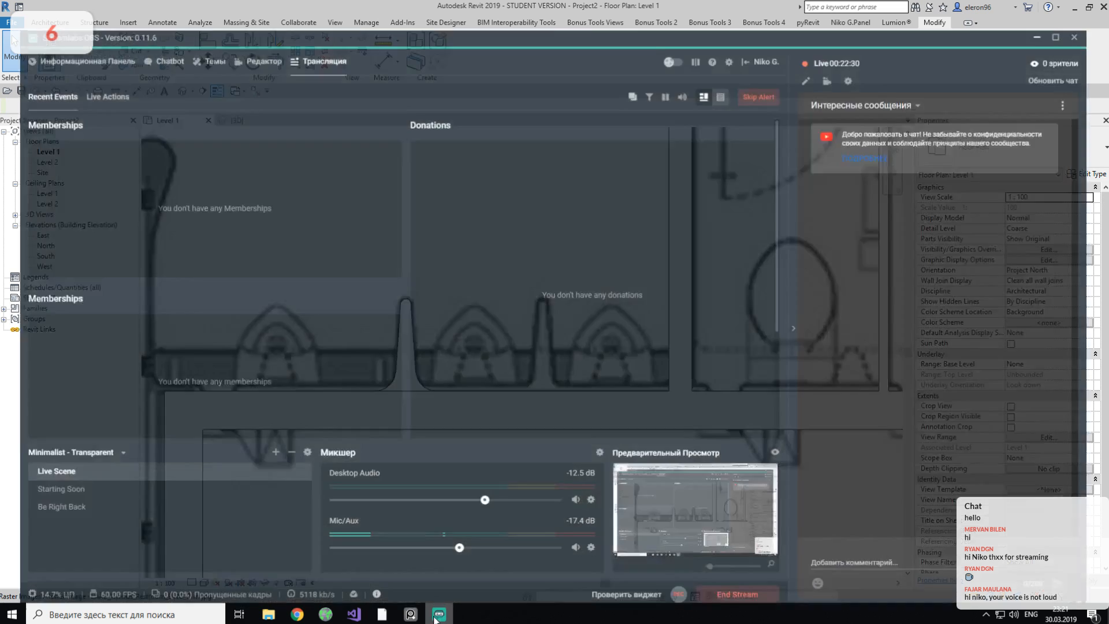
left_click_drag(456, 539, 517, 539)
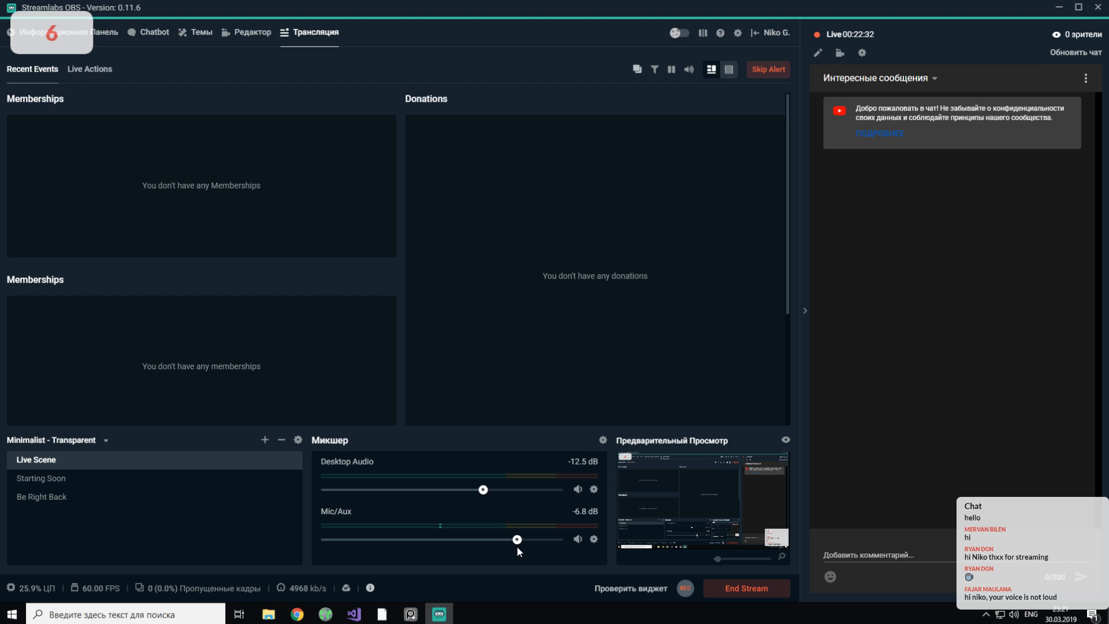
left_click(439, 614)
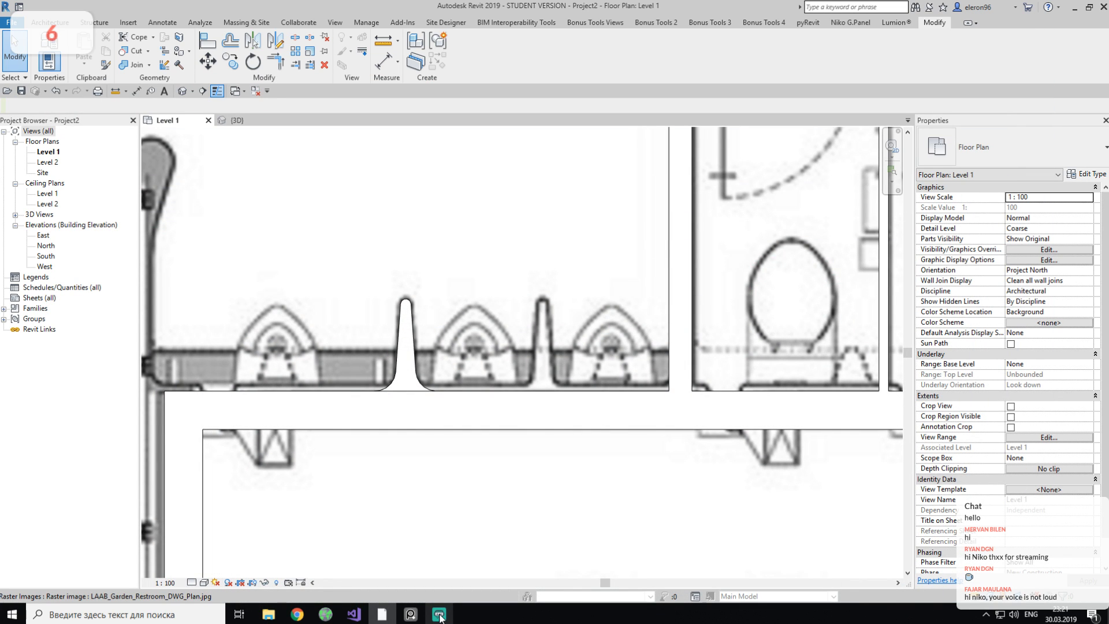
left_click(439, 614)
left_click(439, 614)
left_click(439, 615)
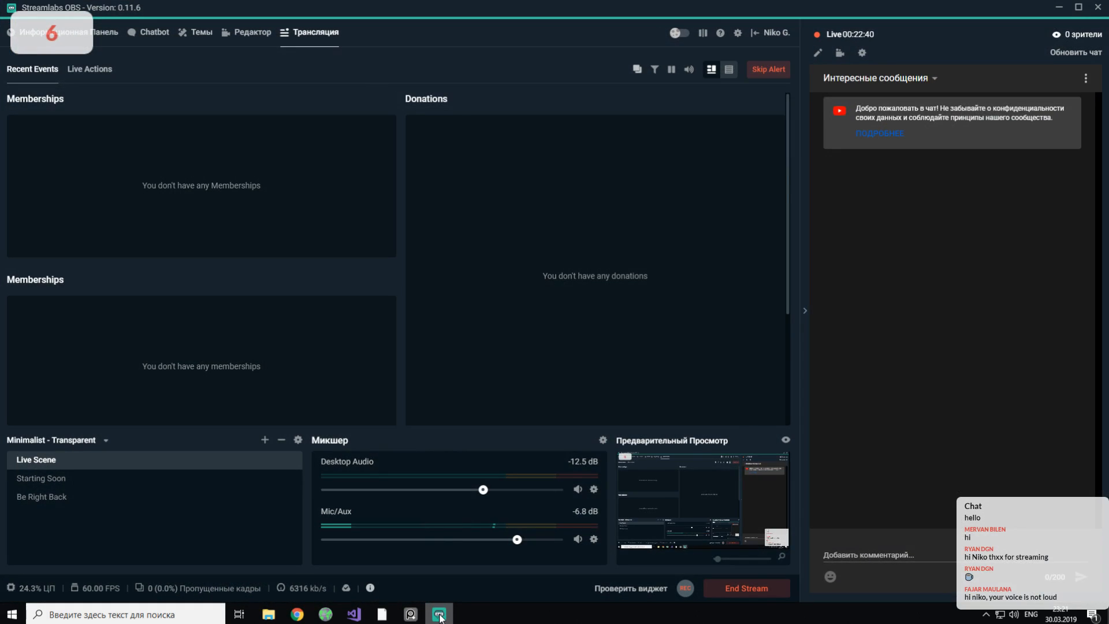
left_click(439, 614)
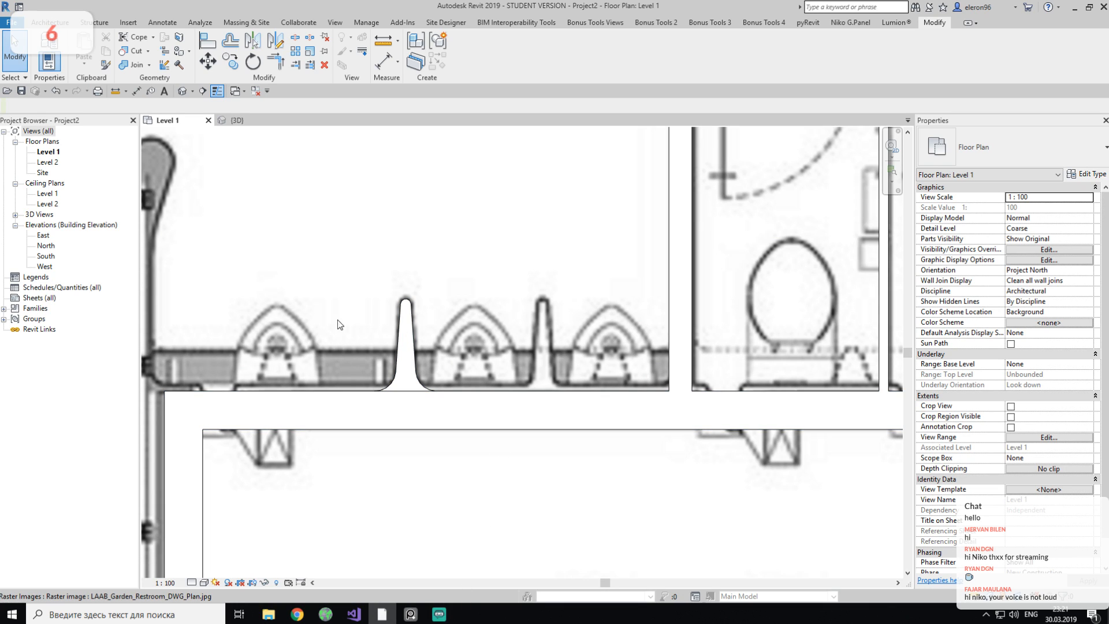
Copy the divider horizontally onto the second divider outline, between the second and third urinals.
left_click(403, 346)
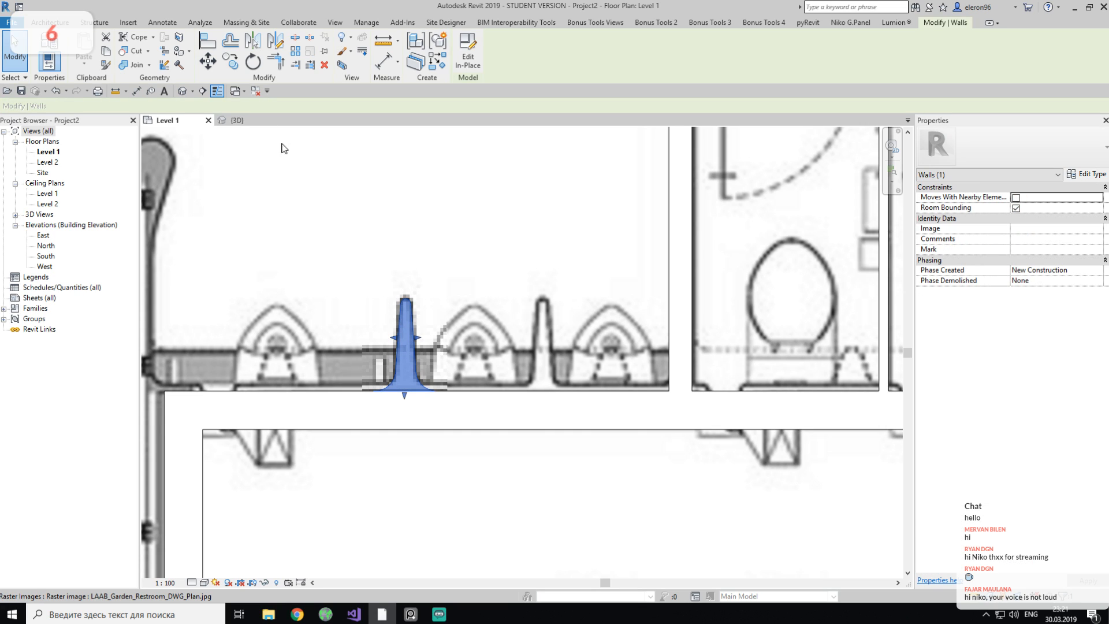
left_click(230, 63)
left_click(405, 252)
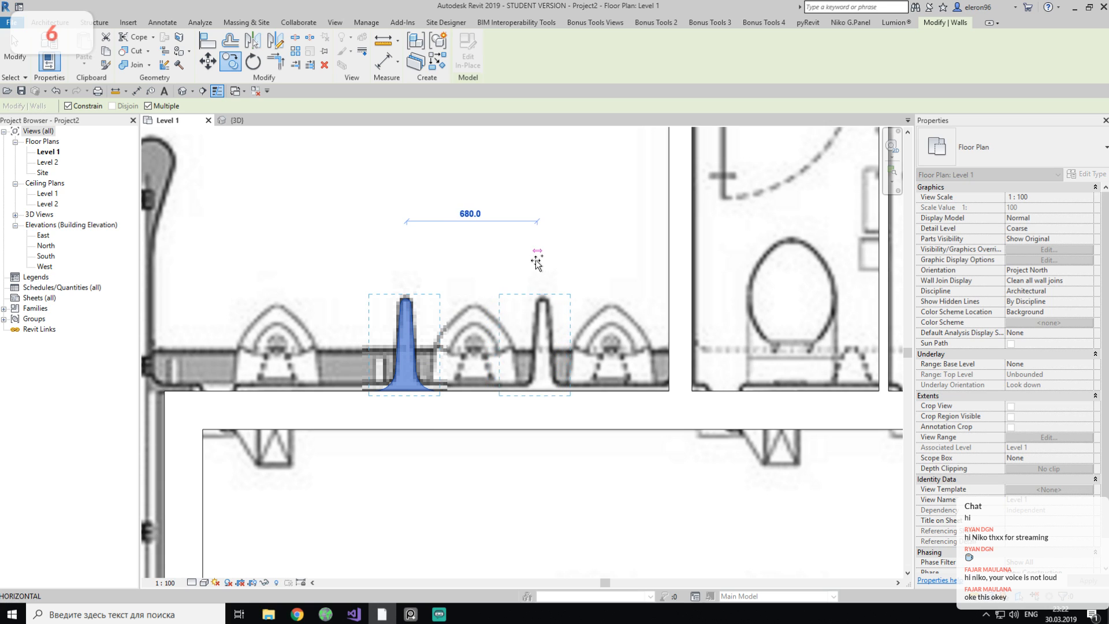
key("Escape")
key("Escape")
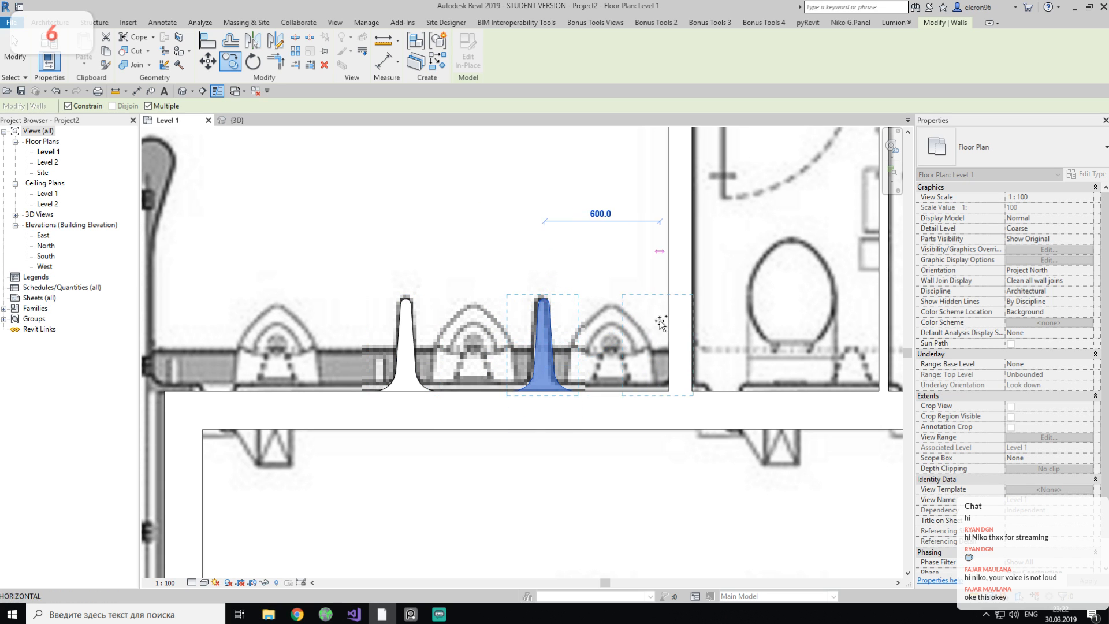
Inspect how the copied divider lines up with its outline on the plan image, compared with the original divider.
scroll(537, 318, "up", 3)
left_click(548, 315)
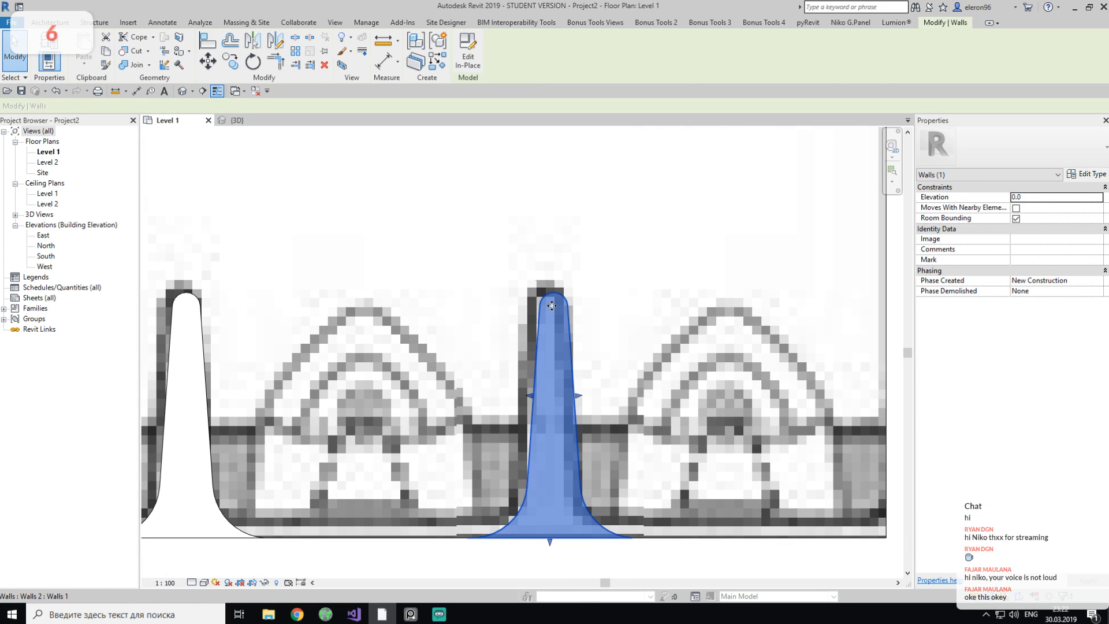
key("Escape")
scroll(545, 316, "down", 2)
left_click(548, 317)
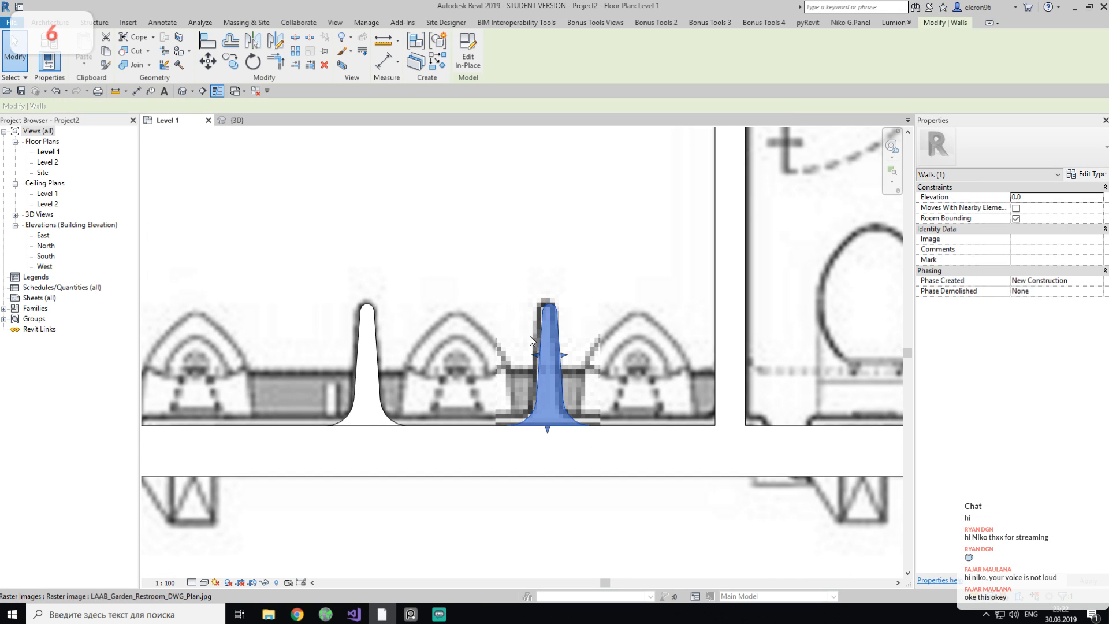
middle_click_drag(465, 318, 519, 337)
scroll(509, 336, "up", 3)
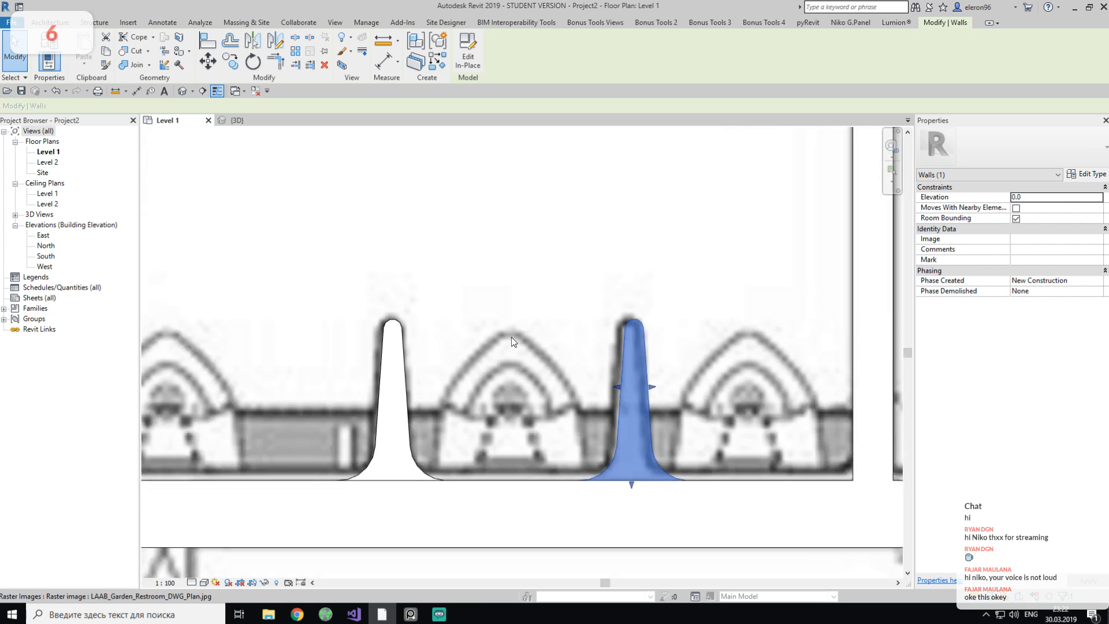
key("Escape")
key("d")
key("i")
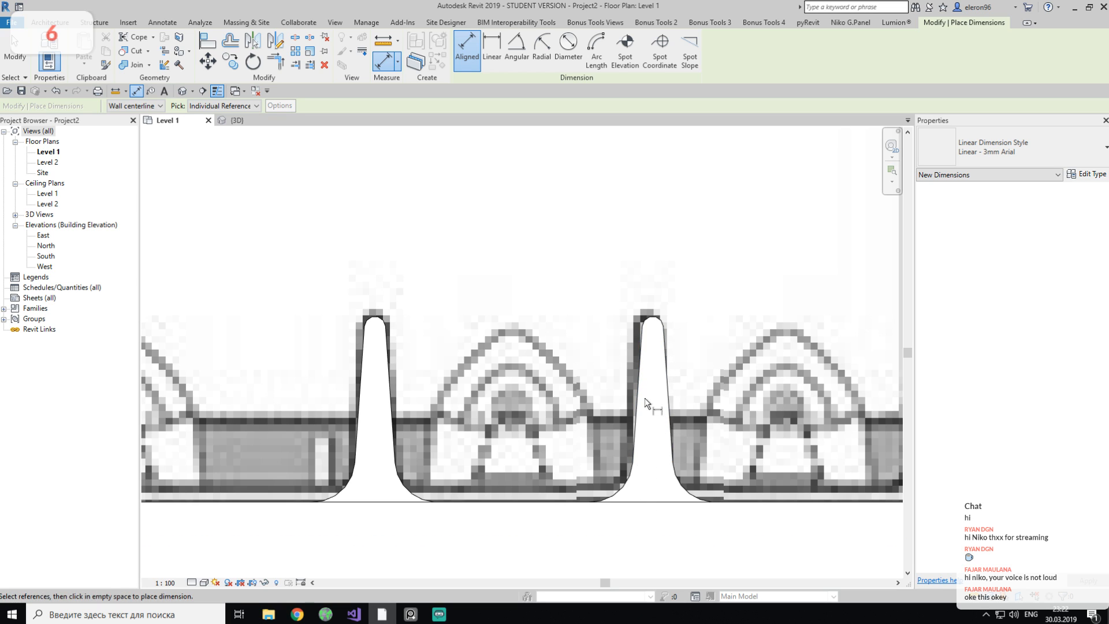
key("Escape")
key("Escape")
Open the original divider for in-place editing and draw a vertical reference plane through it, from its base to above its rounded tip.
double_click(365, 430)
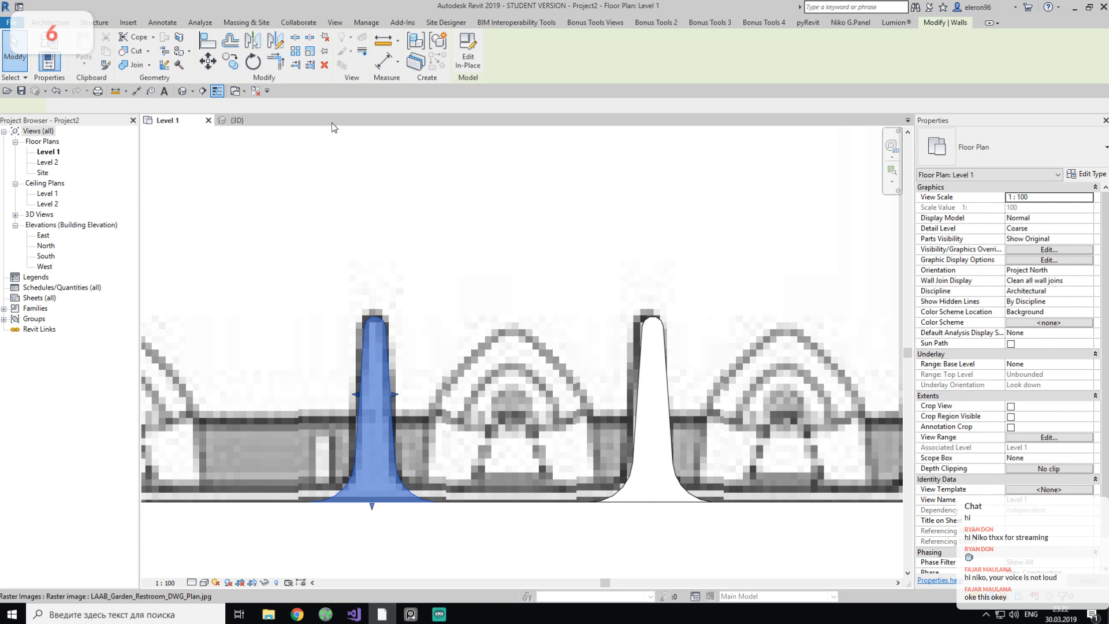
middle_click_drag(330, 249, 435, 250)
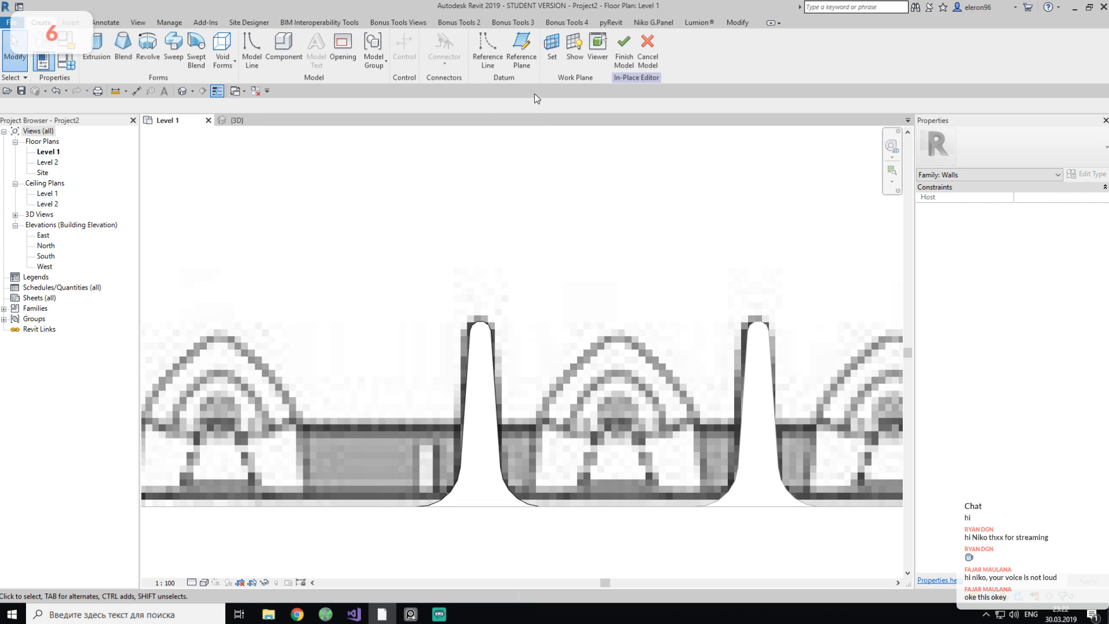
left_click(529, 64)
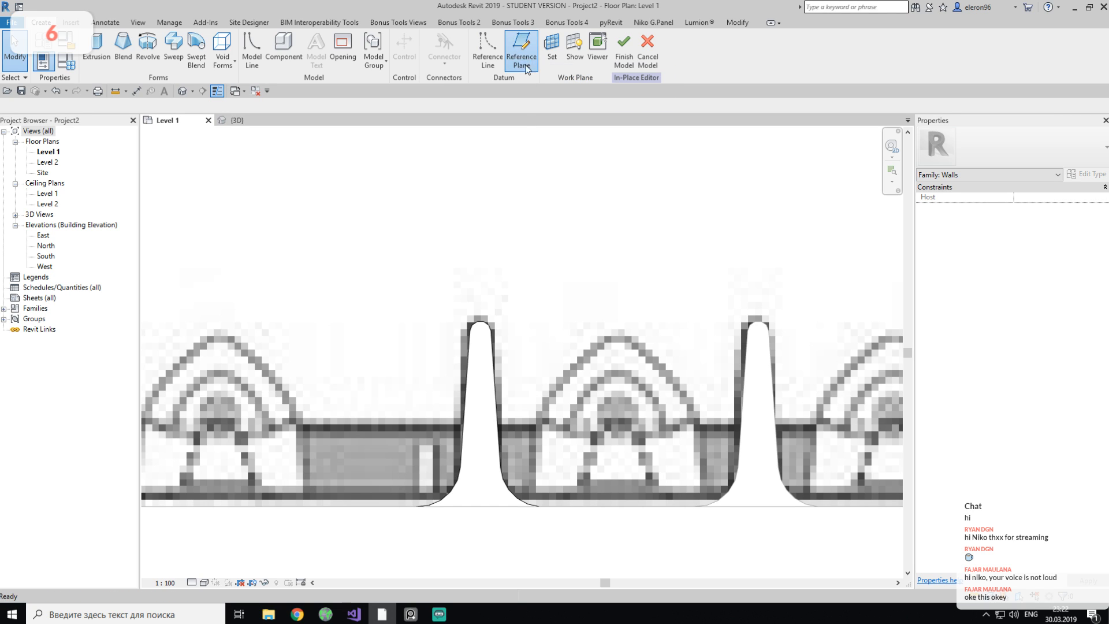
left_click(477, 507)
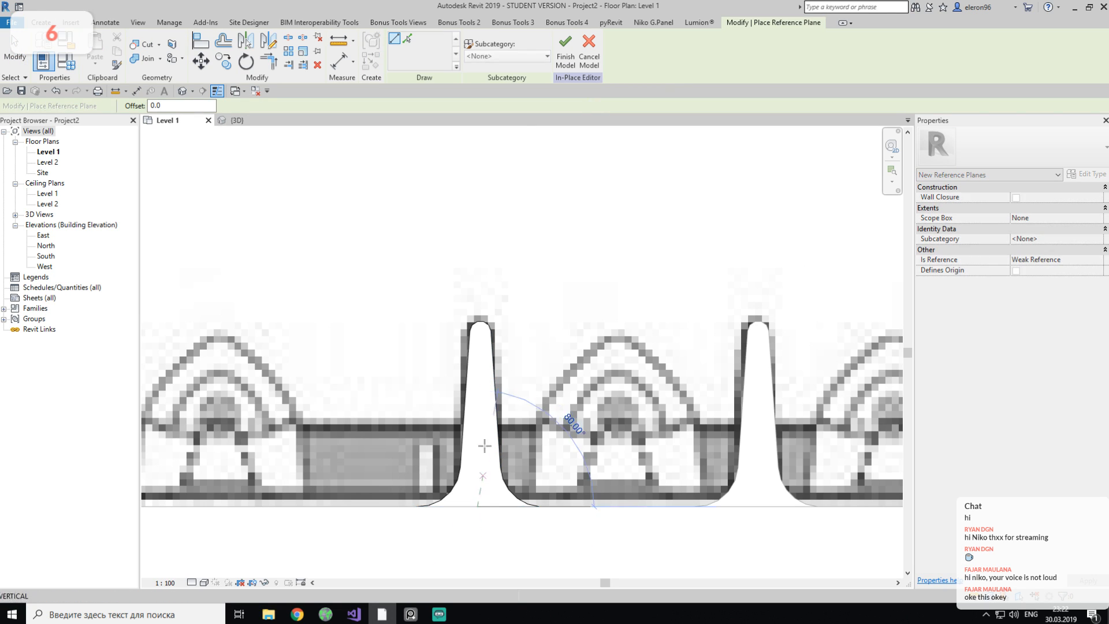
left_click(473, 259)
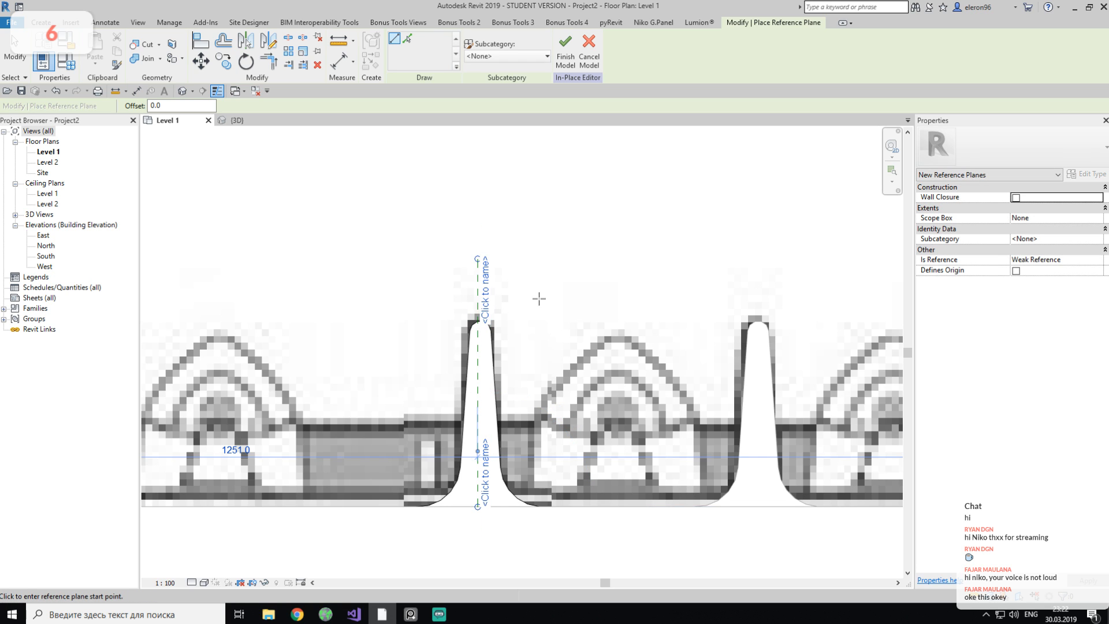
key("Escape")
Extend the lower end of the vertical reference plane past the divider's base.
scroll(490, 345, "up", 4)
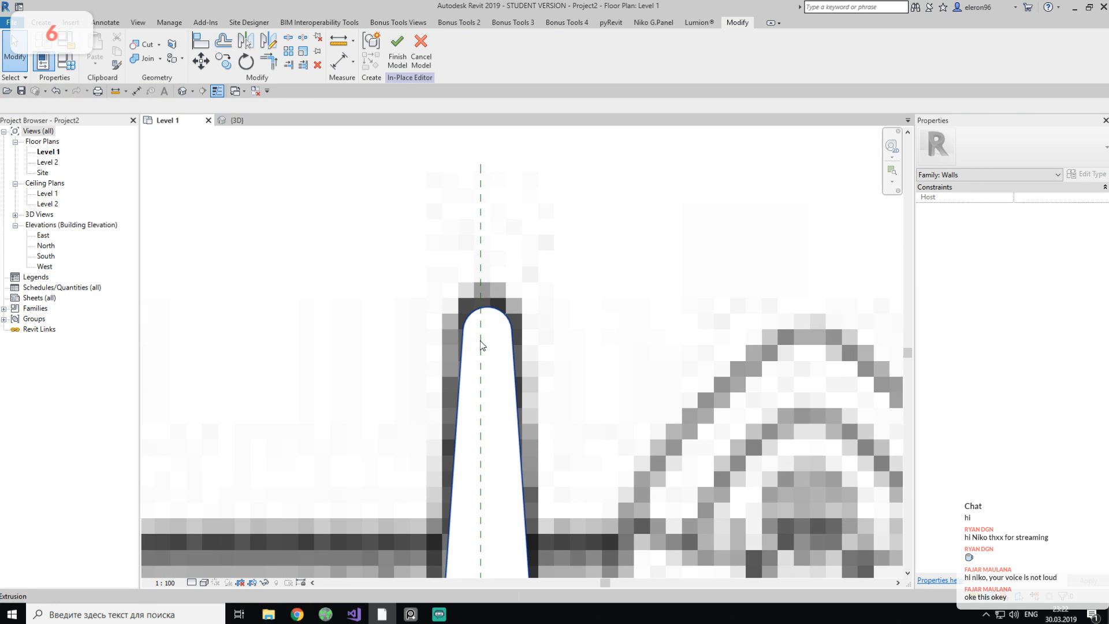
left_click(481, 341)
key("Escape")
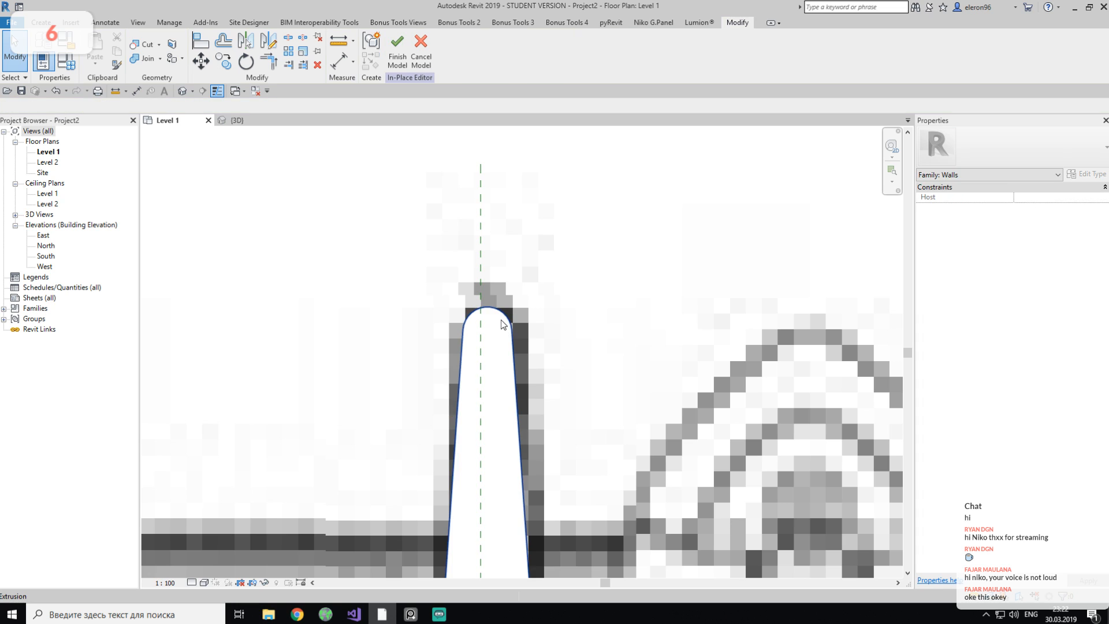
left_click(501, 324)
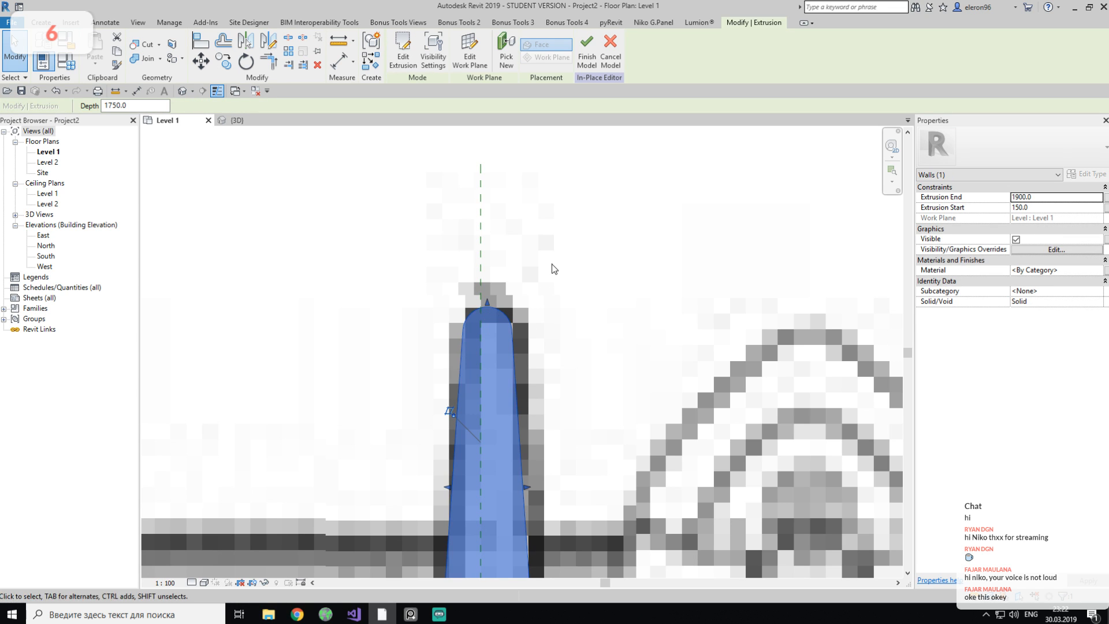
key("Escape")
scroll(553, 268, "down", 3)
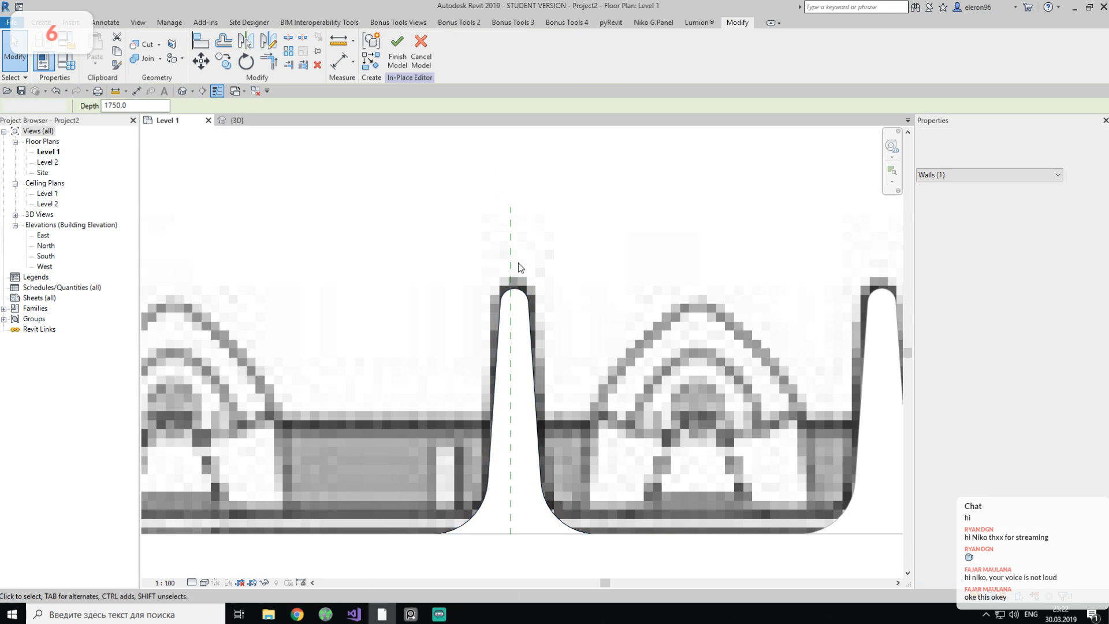
left_click(511, 263)
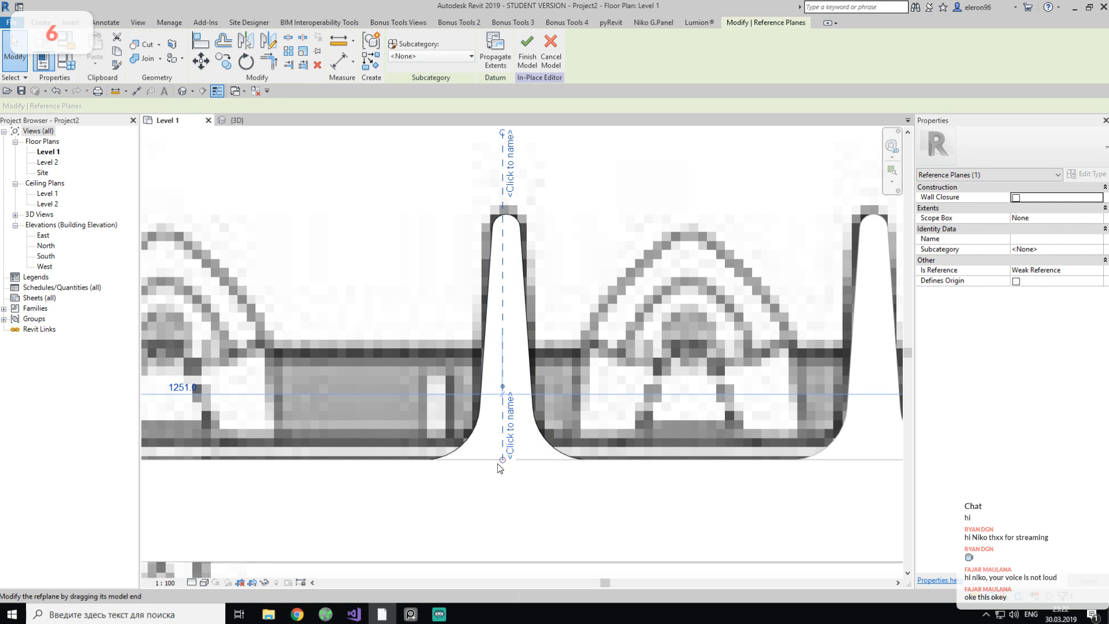
key("Escape")
middle_click_drag(555, 266, 551, 330)
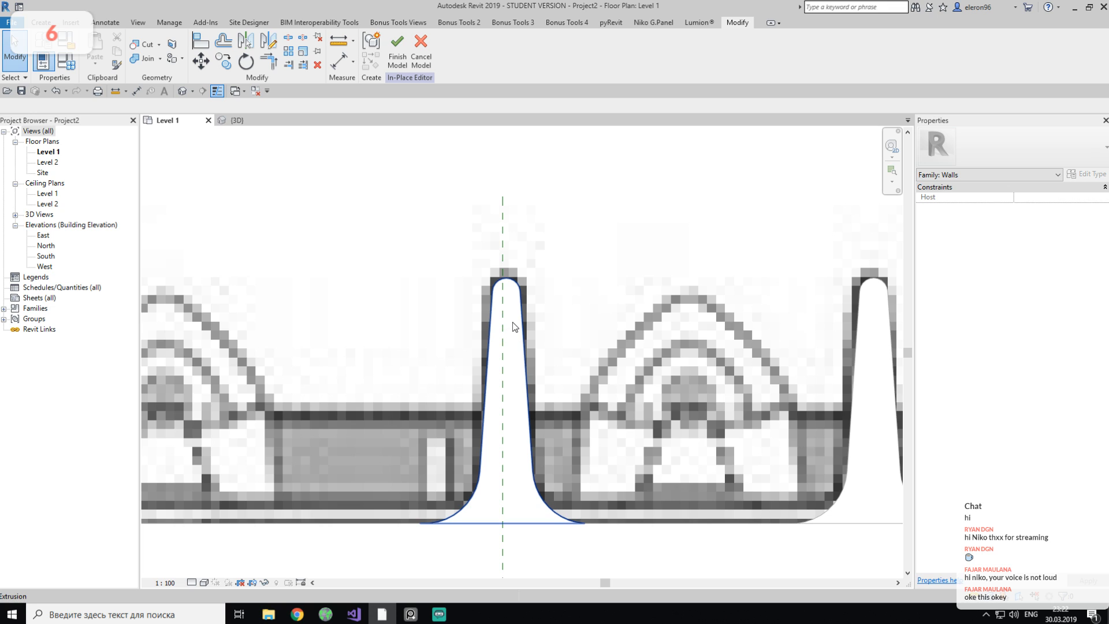
middle_click_drag(565, 396, 549, 313)
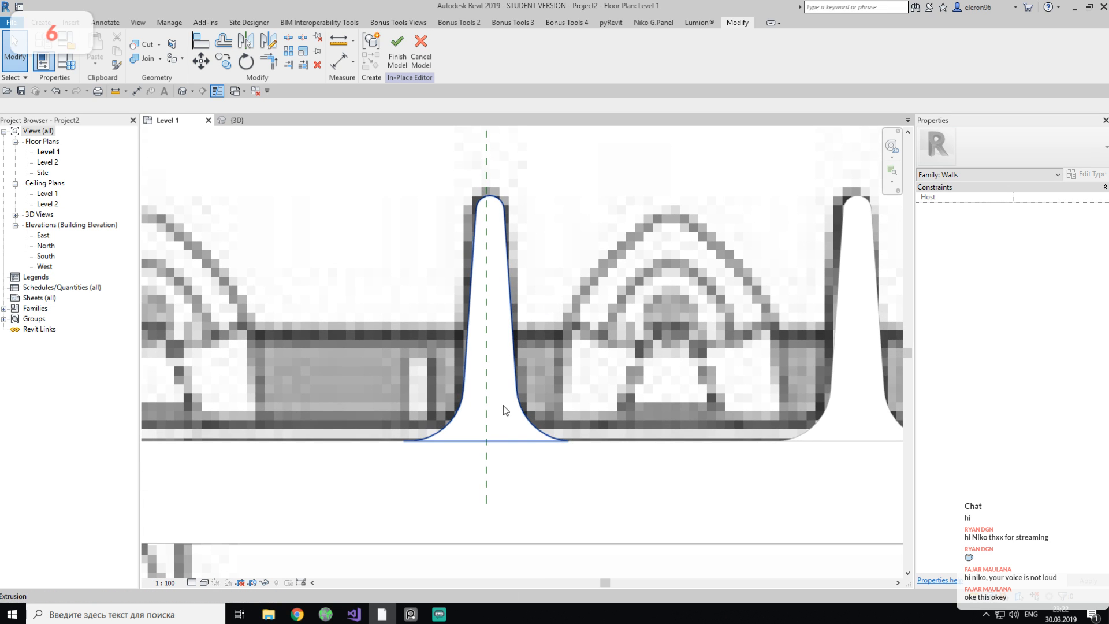
Try to move the vertical reference plane sideways onto the divider's centreline.
left_click(486, 411)
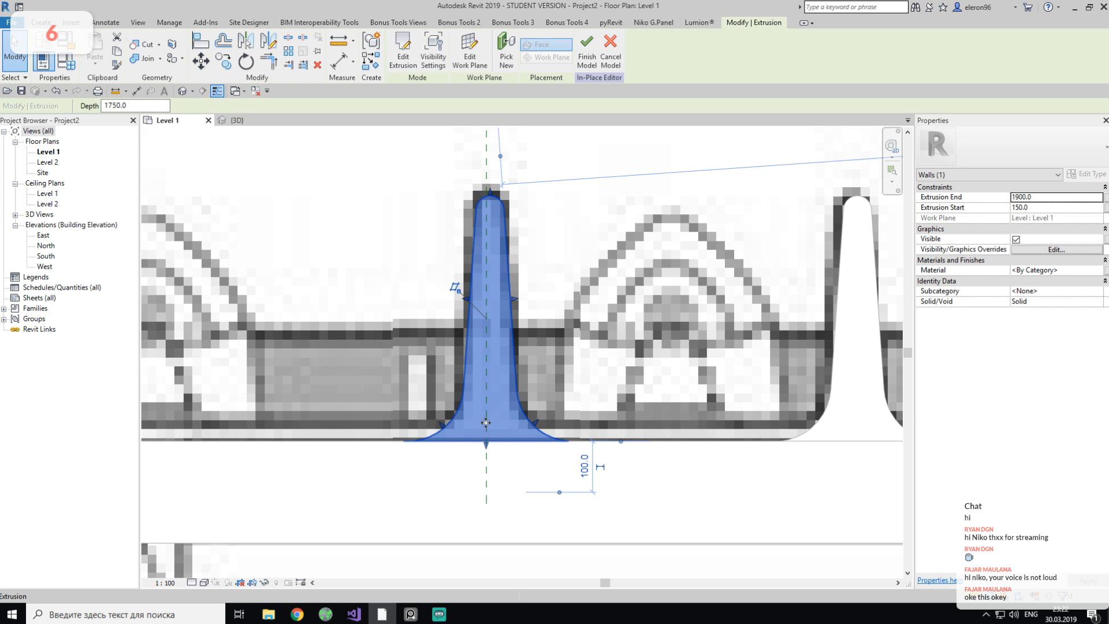
left_click(491, 476)
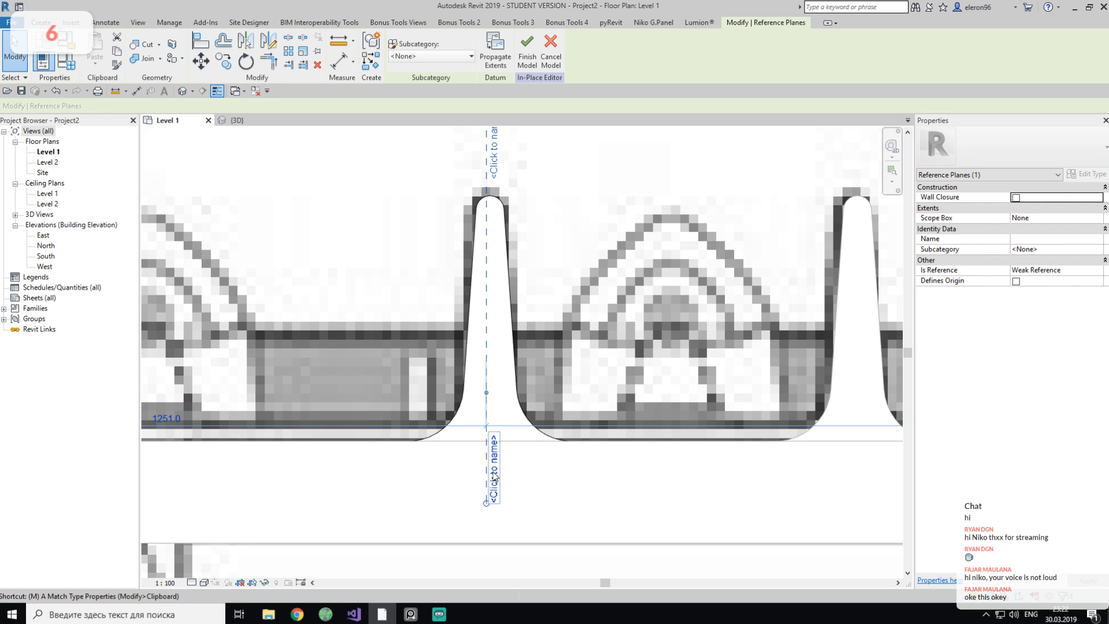
key("v")
scroll(486, 456, "up", 5)
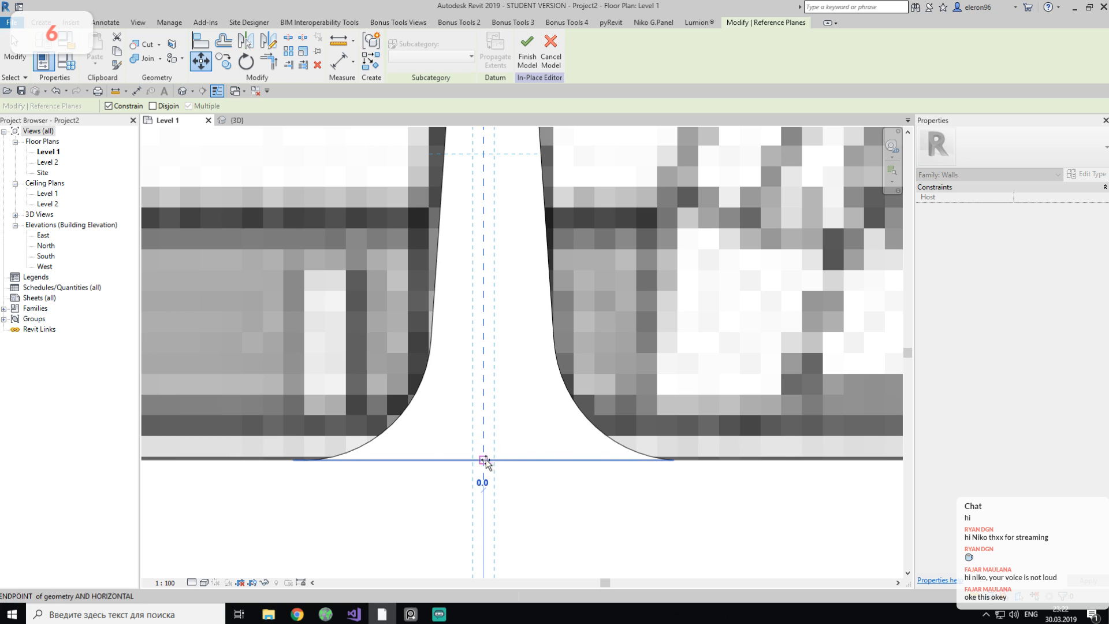
scroll(493, 442, "down", 4)
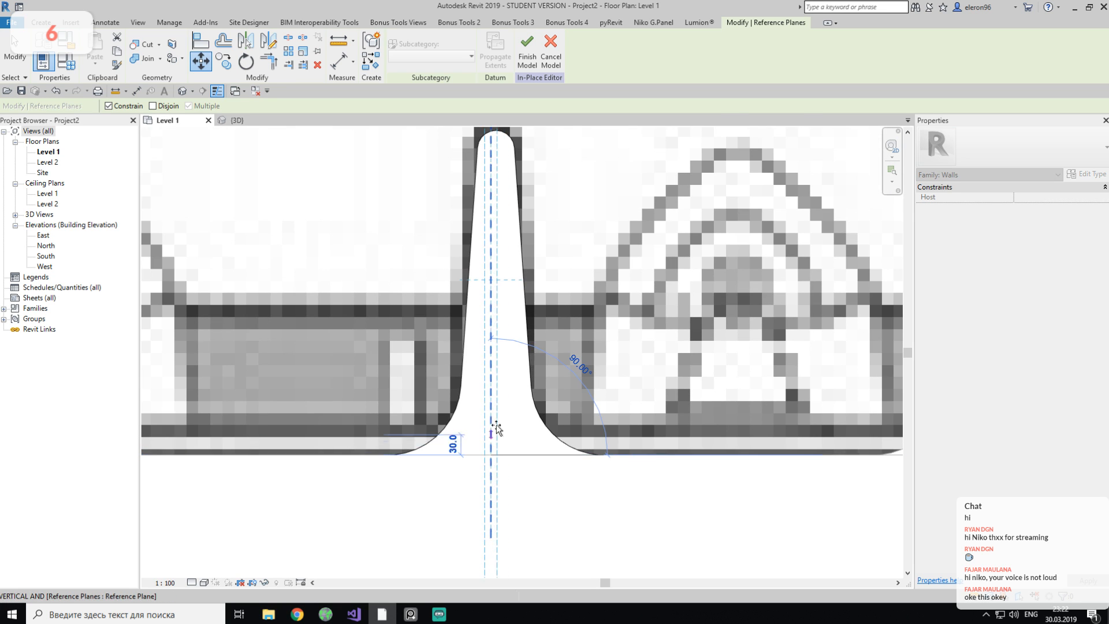
left_click(495, 434)
key("Escape")
scroll(474, 337, "up", 5)
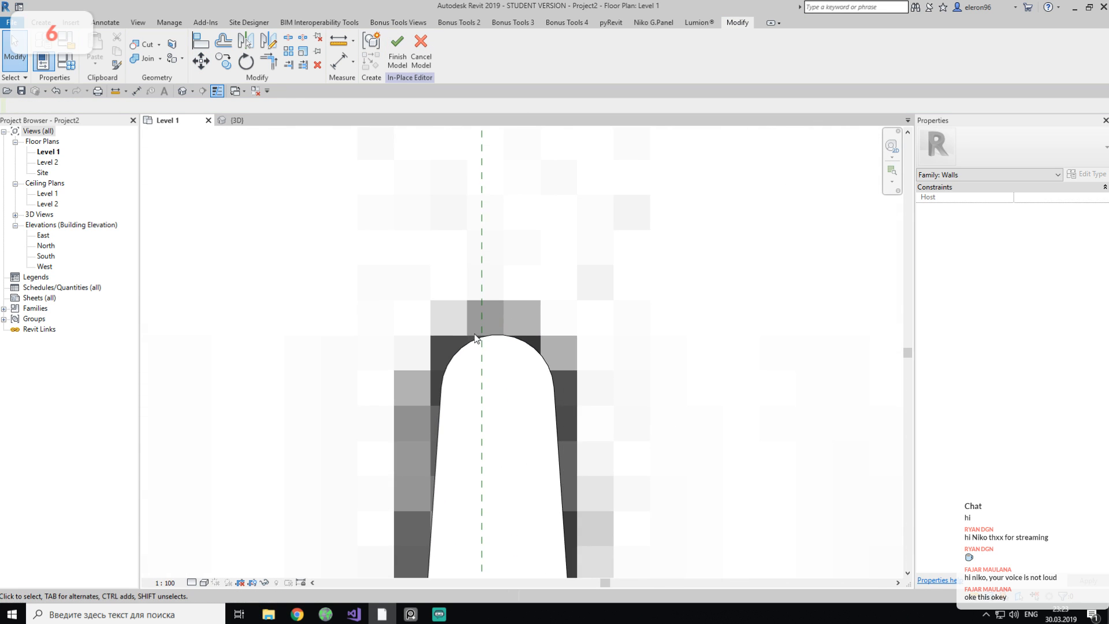
Shift the vertical reference plane onto the divider's centreline and finish the in-place model.
left_click(497, 338)
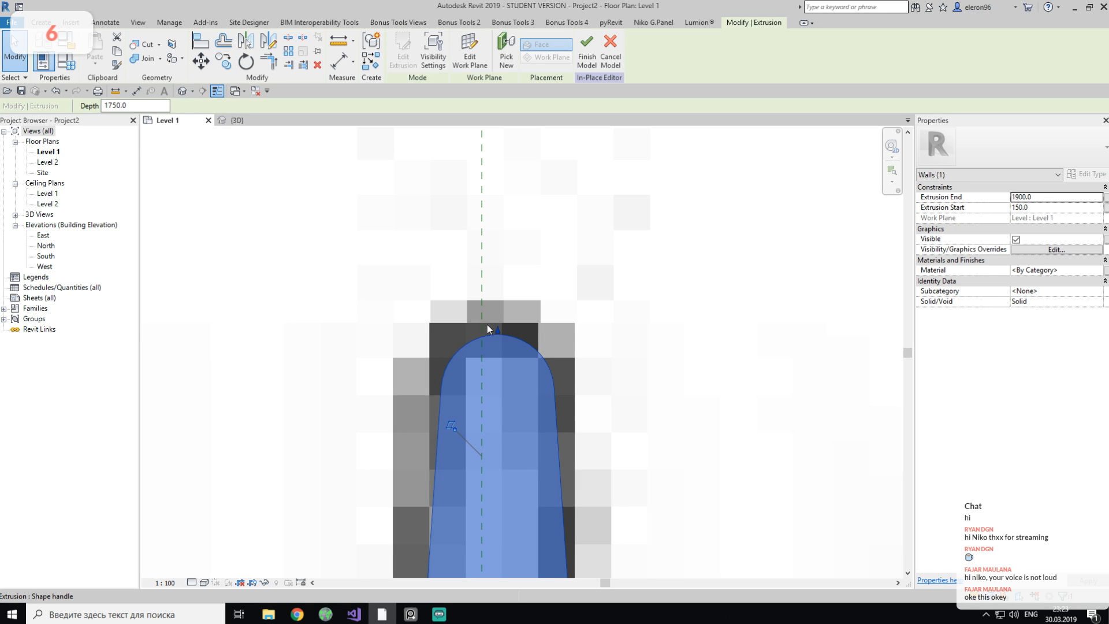
left_click(497, 249)
scroll(503, 271, "down", 4)
scroll(508, 289, "down", 3)
scroll(474, 324, "up", 4)
left_click(467, 291)
key("Escape")
key("Tab")
left_click(467, 279)
mouse_move(470, 268)
left_mouse_down()
mouse_move(493, 268)
mouse_move(470, 268)
left_mouse_up()
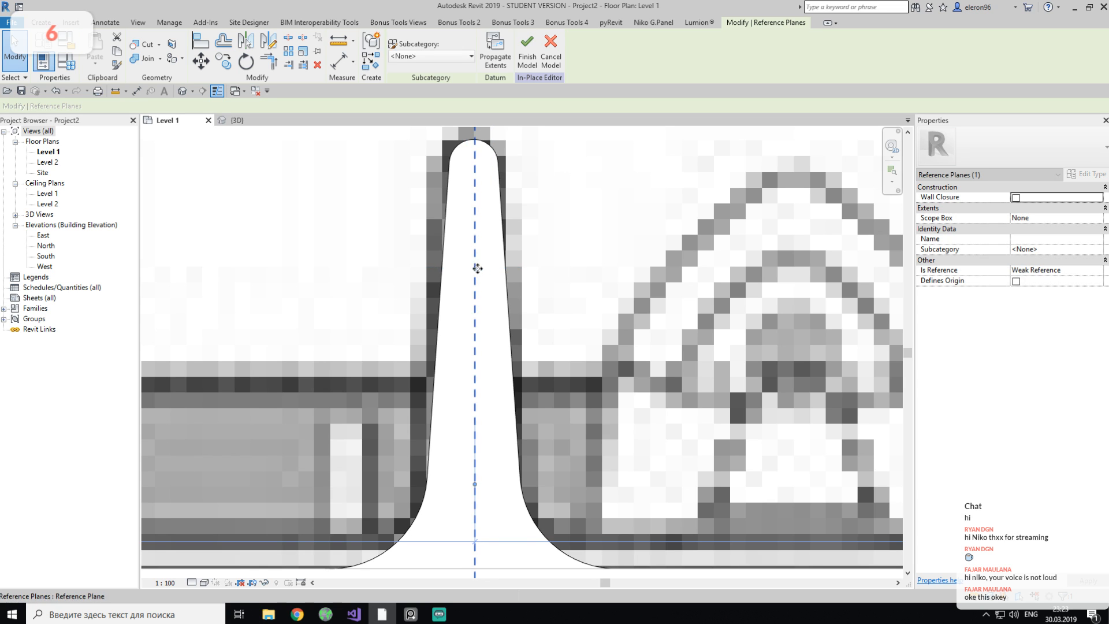
scroll(508, 257, "down", 2)
key("Escape")
scroll(567, 290, "down", 3)
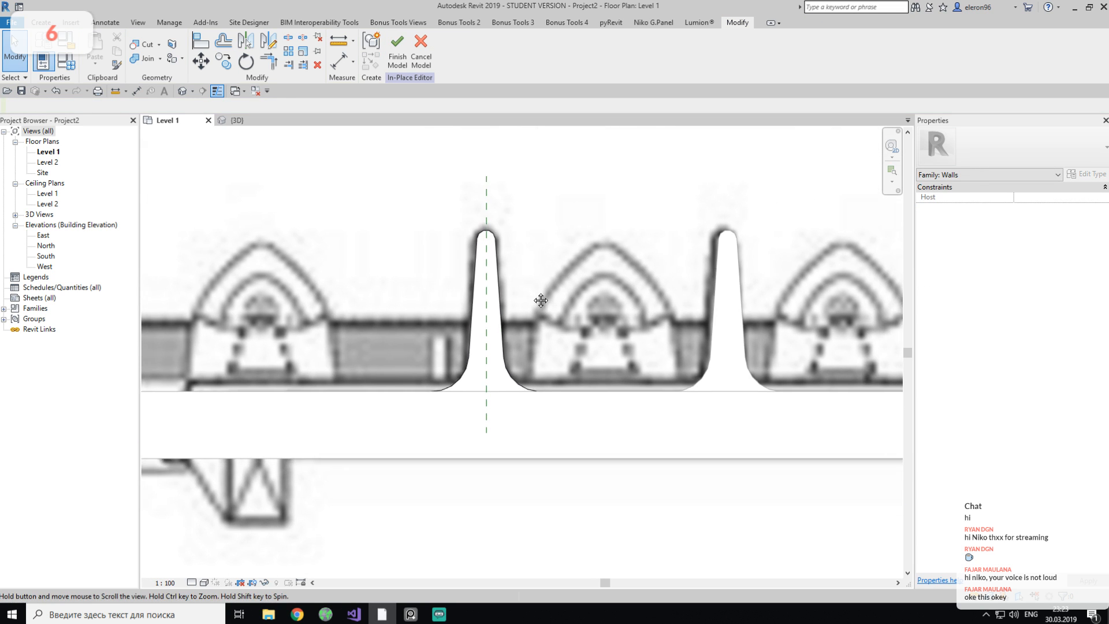
left_click(396, 60)
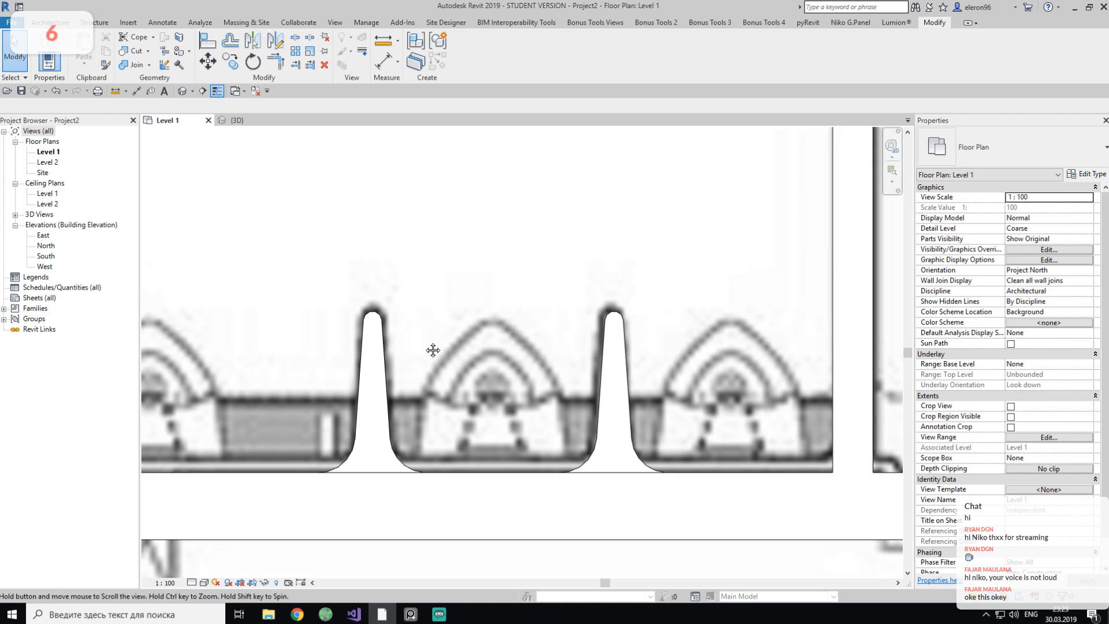
key("l")
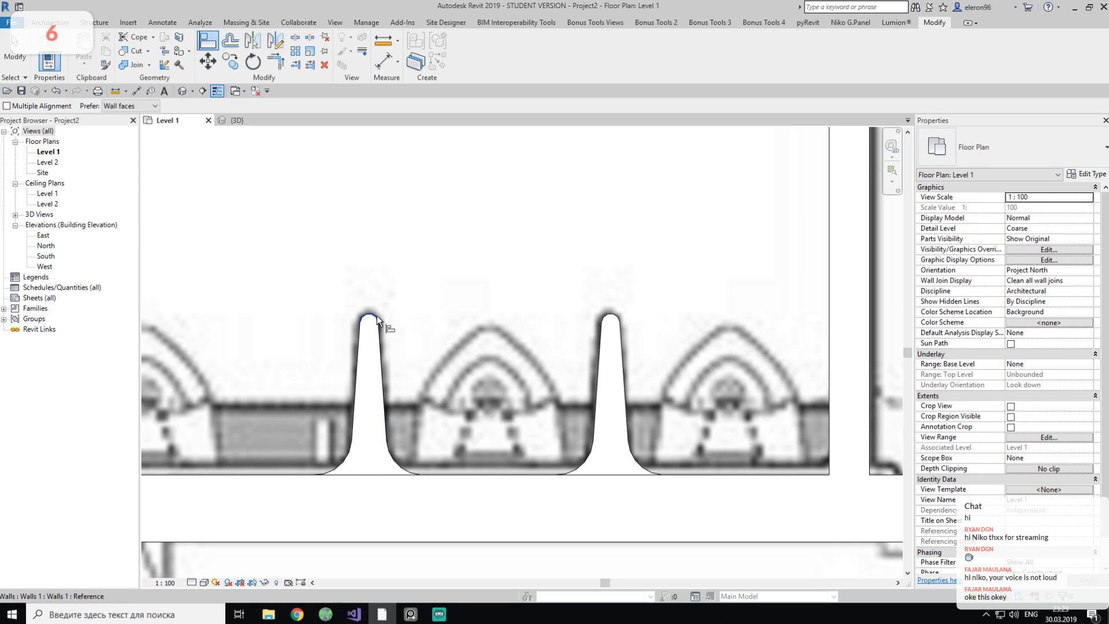
key("Escape")
key("Escape")
left_click(611, 401)
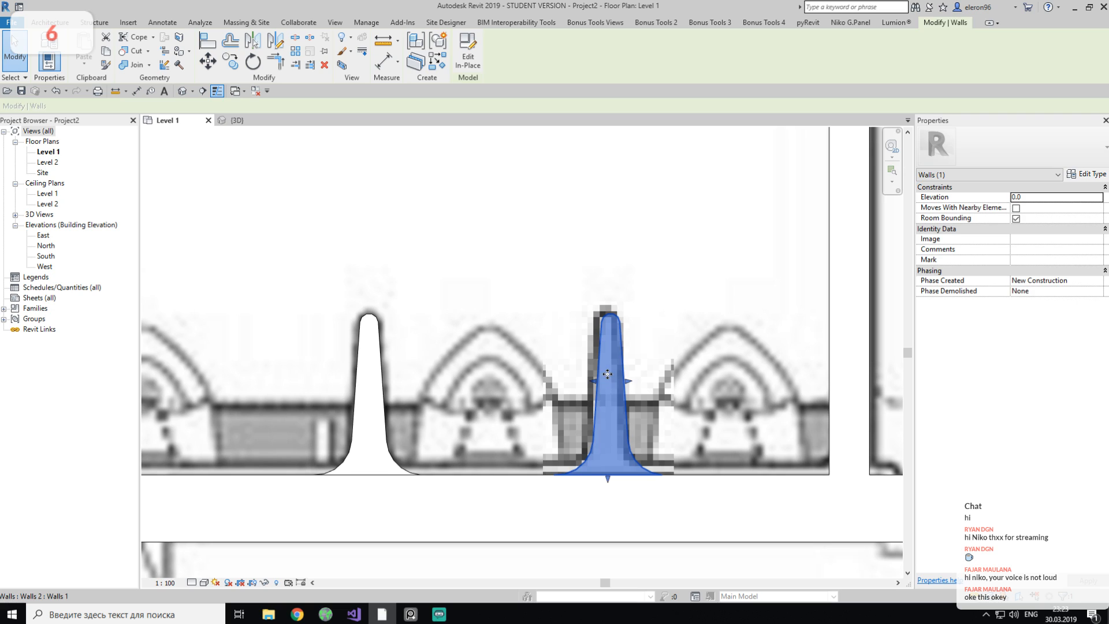
key("Escape")
key("a")
key("l")
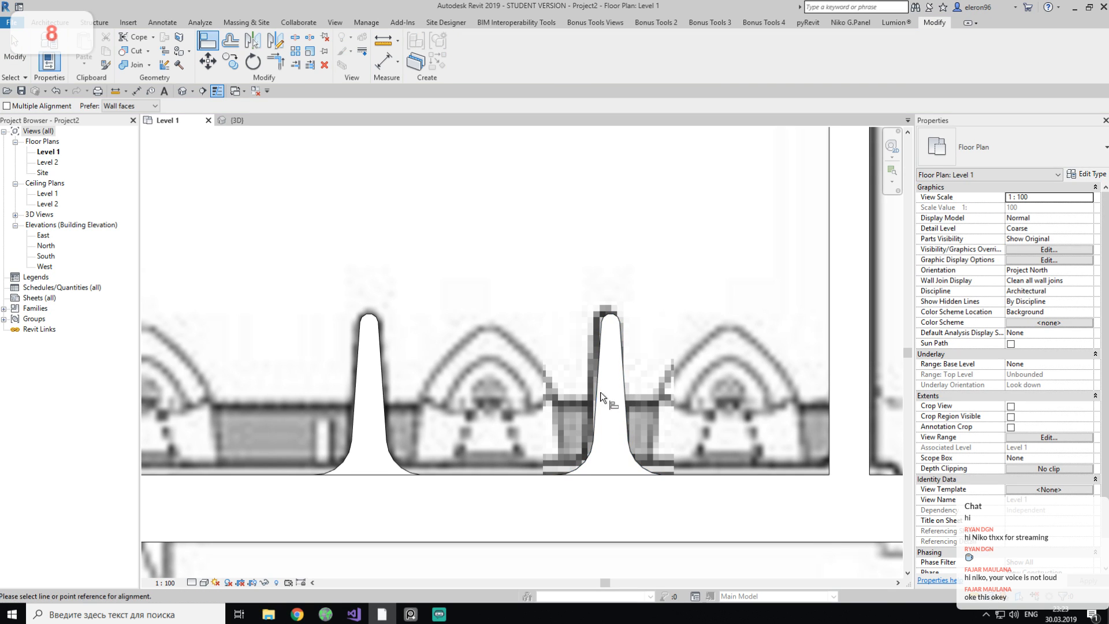
key("Escape")
Delete the old second divider and copy the edited original divider horizontally to just short of the second divider outline.
left_click_drag(514, 279, 667, 510)
key("Escape")
left_click(374, 425)
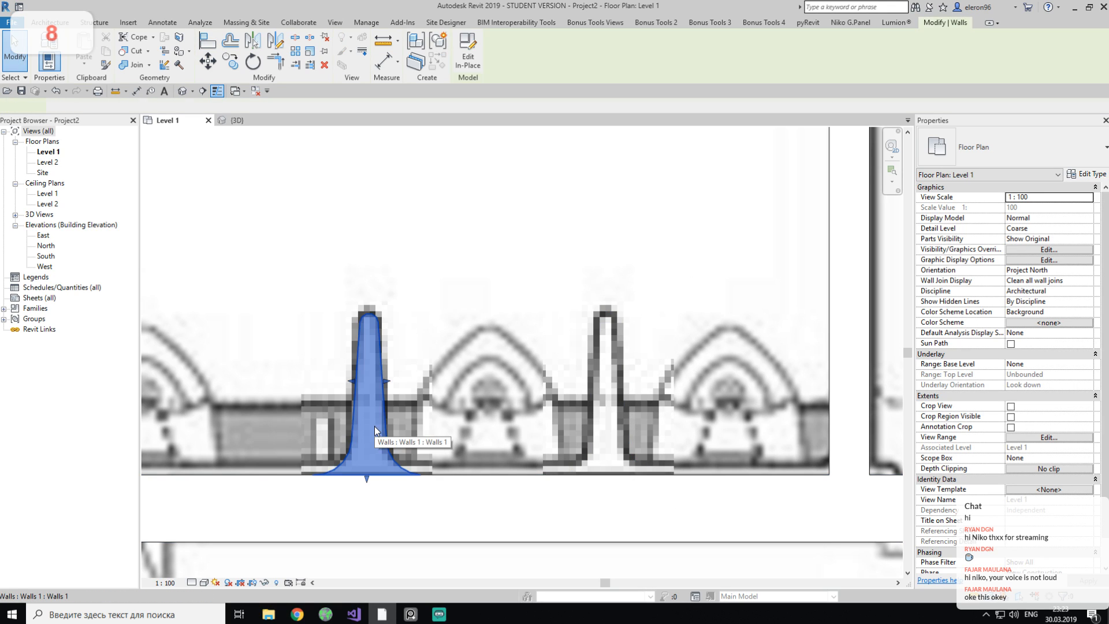
left_click(229, 60)
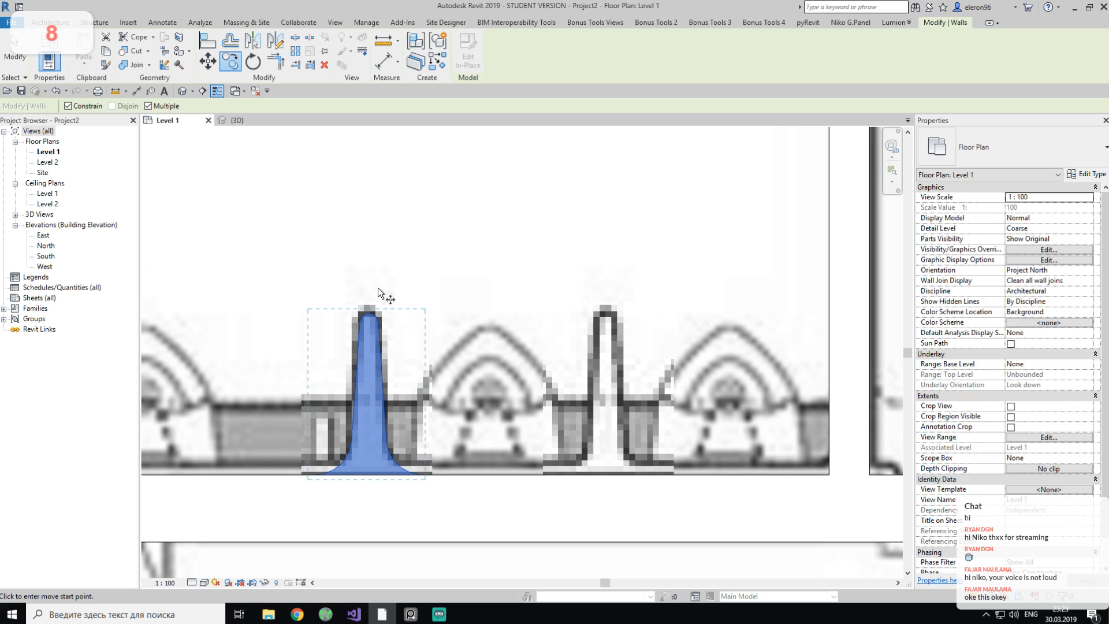
left_click(378, 287)
left_click(572, 300)
key("Escape")
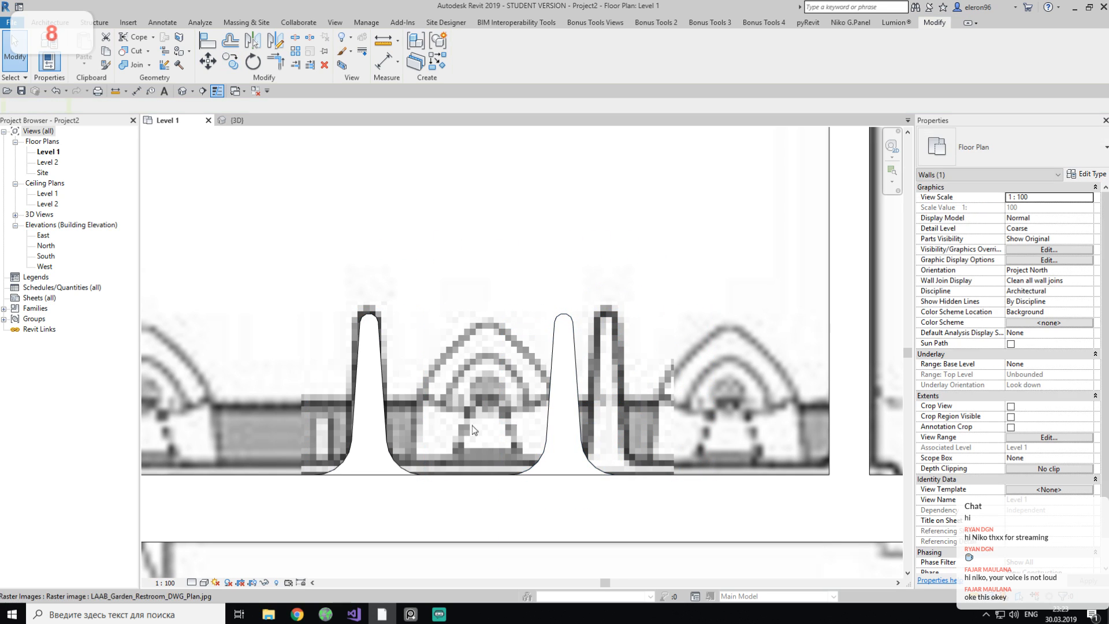
Add an aligned dimension between the centre reference planes of the two dividers, placed above them.
key("d")
key("i")
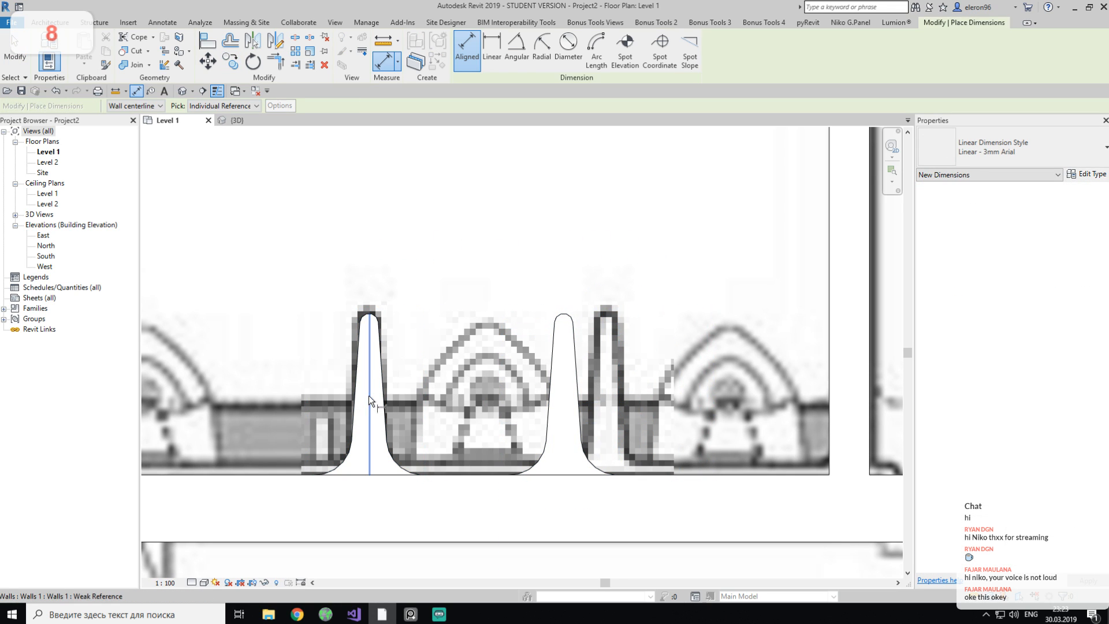
left_click(368, 395)
left_click(563, 395)
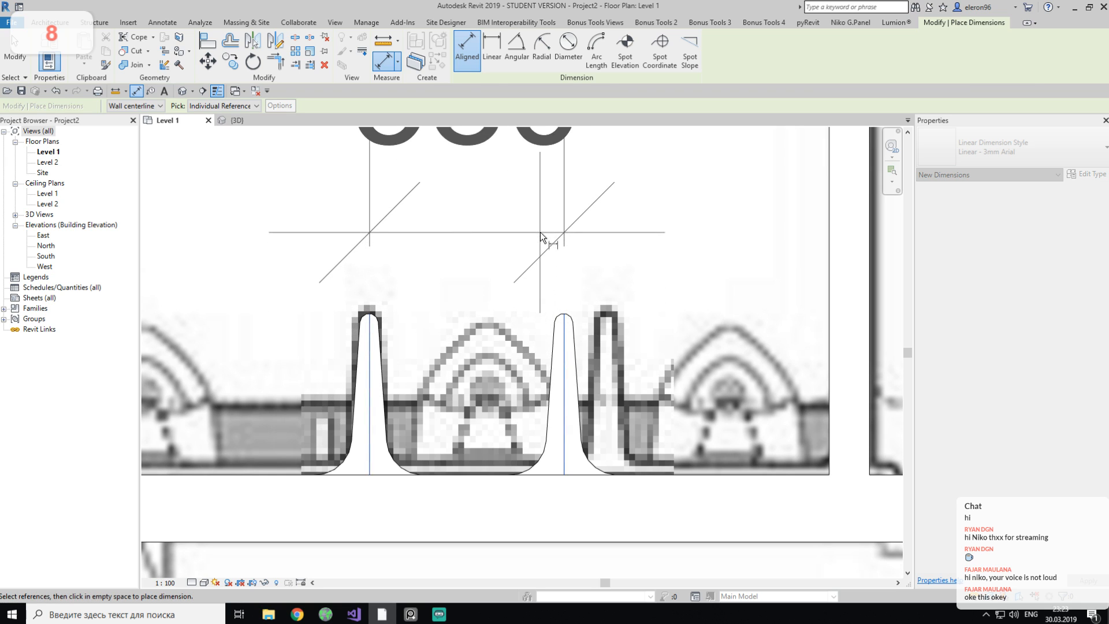
left_click(541, 237)
scroll(606, 399, "down", 2)
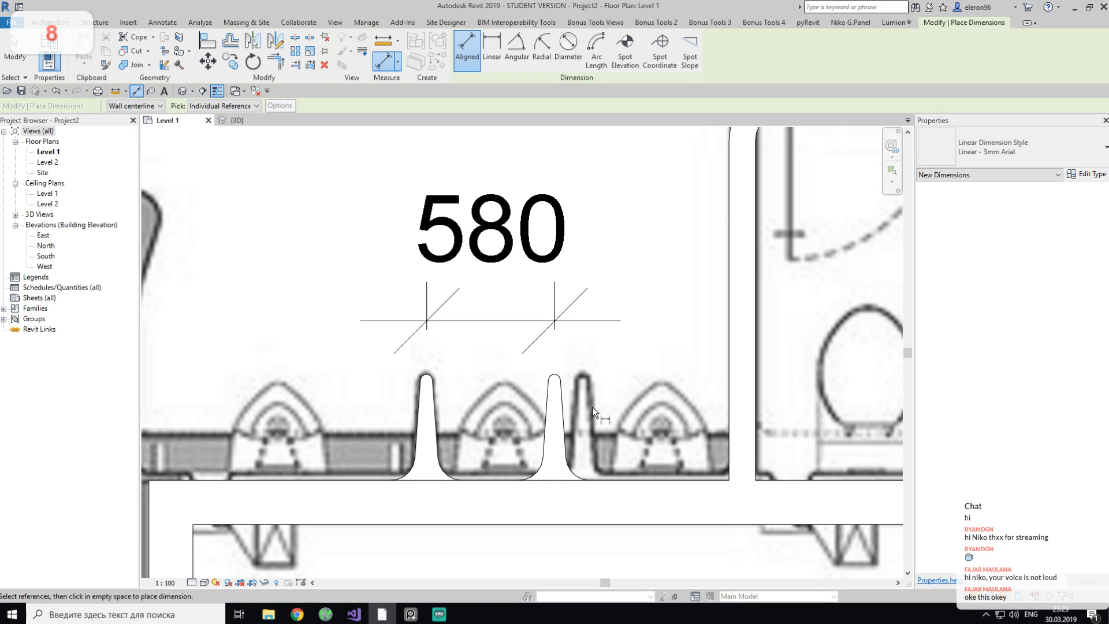
key("Escape")
key("Escape")
Try to move the copied divider freehand onto the second divider outline.
scroll(578, 407, "up", 2)
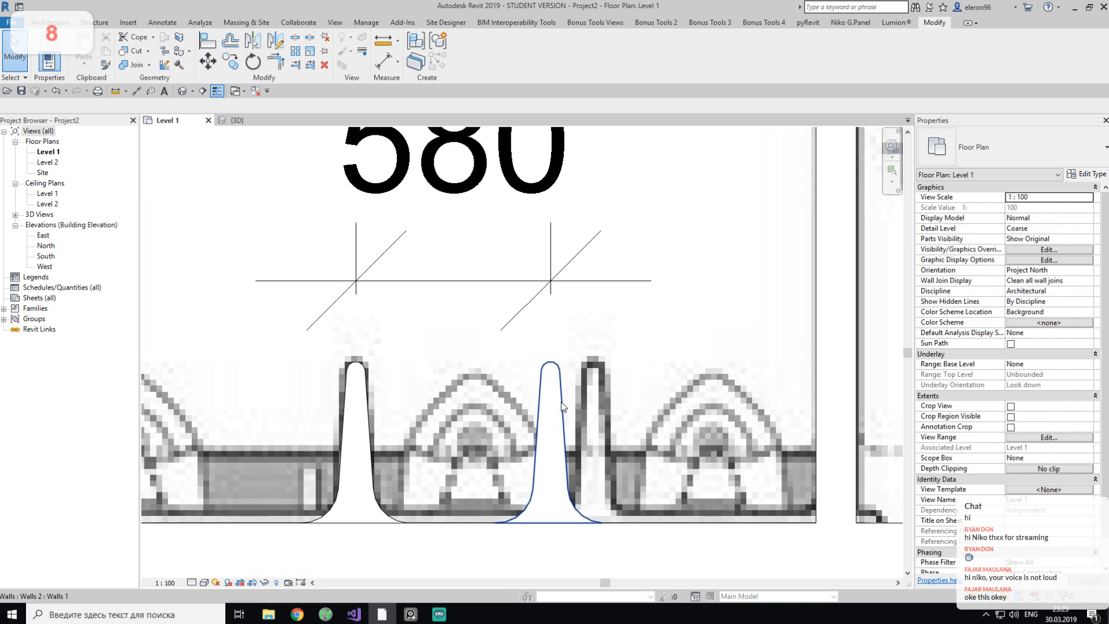
left_click(563, 406)
left_click_drag(569, 397, 599, 402)
key("Escape")
key("Escape")
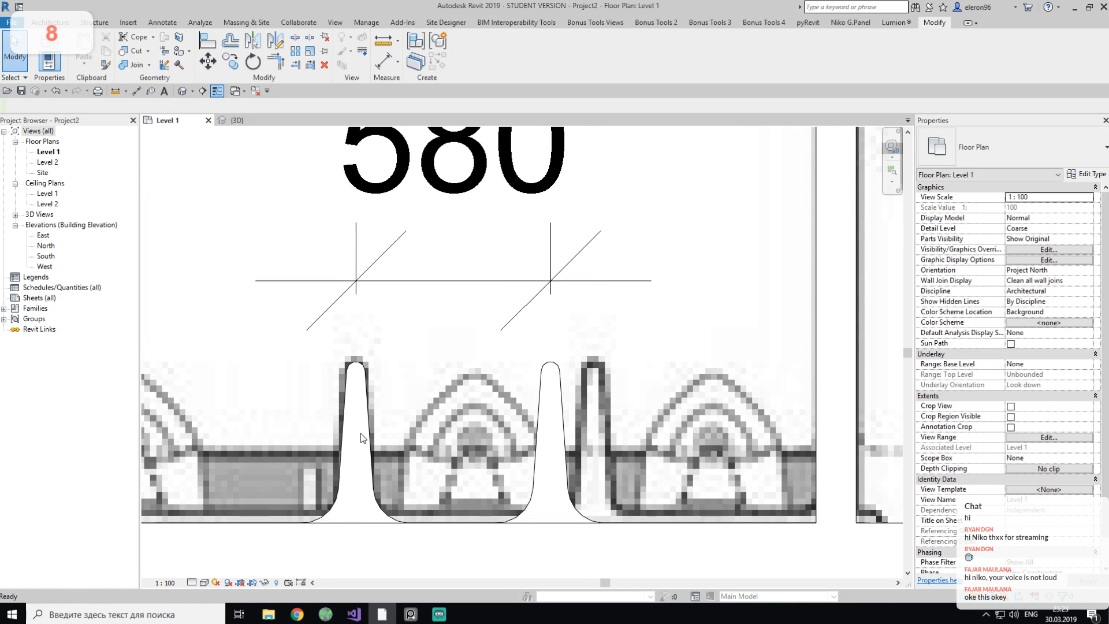
Set the centre-to-centre distance from the original to the copied divider to 700 mm.
middle_click_drag(510, 382, 514, 407)
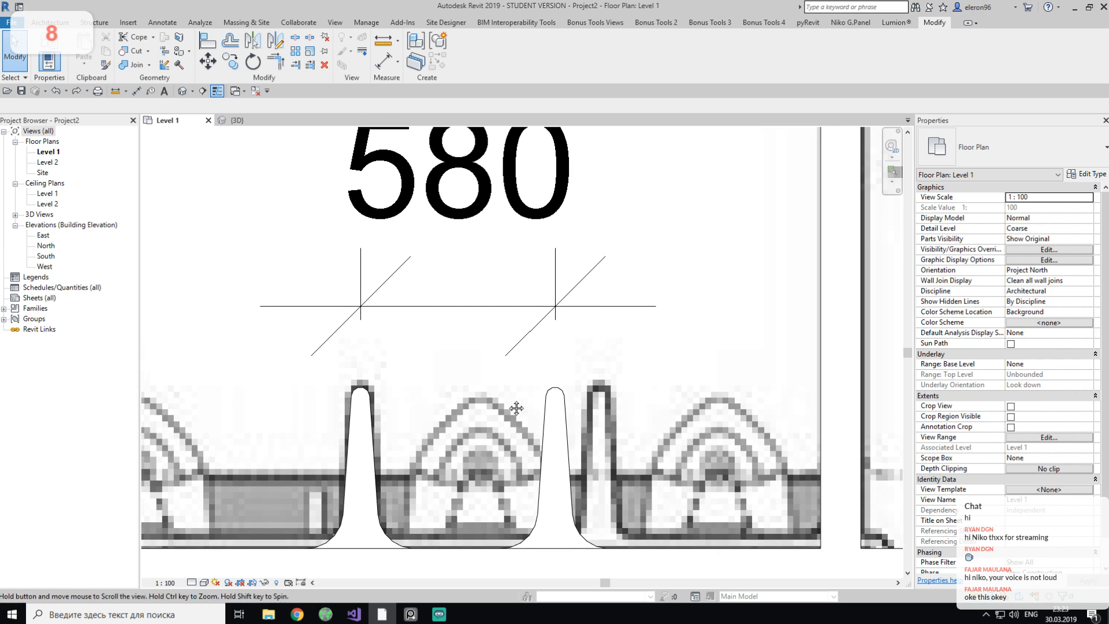
left_click(546, 423)
left_click(455, 239)
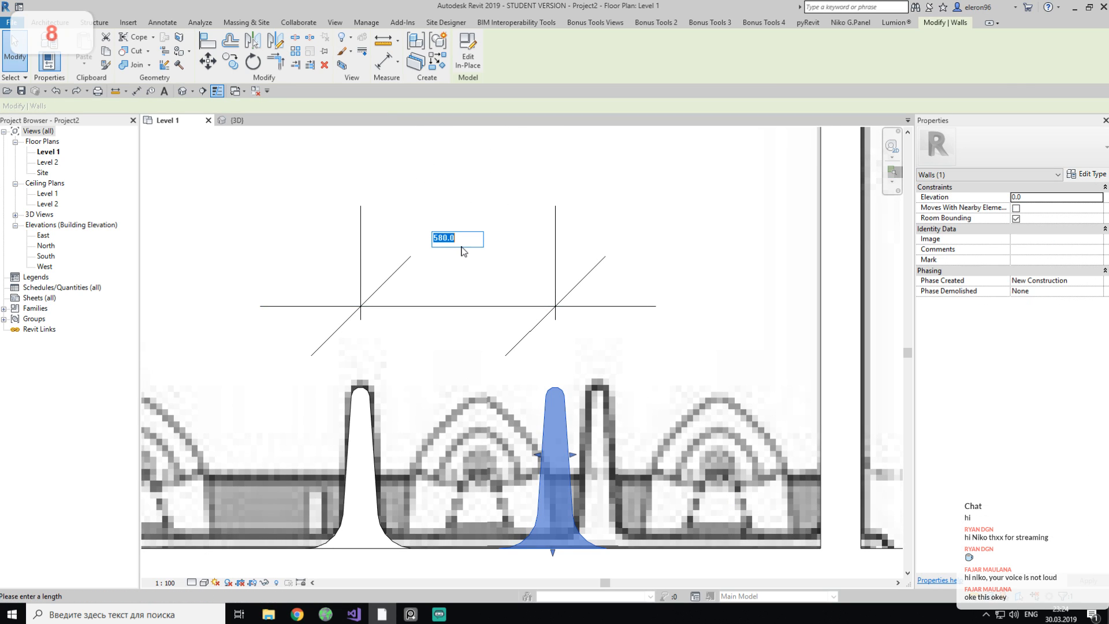
type("700")
key("Return")
key("Escape")
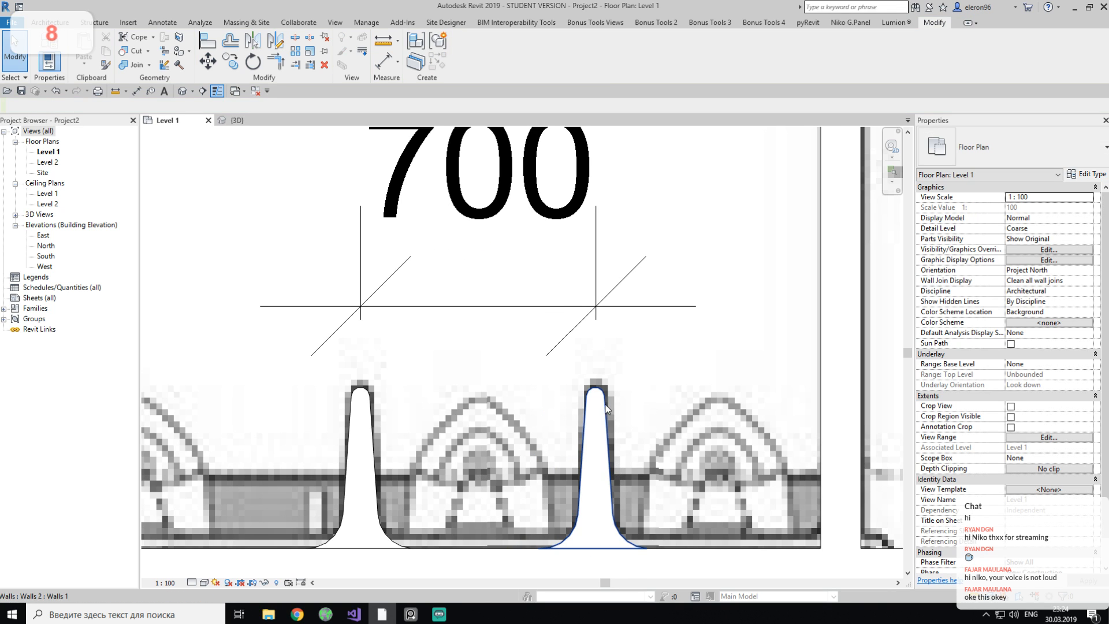
Delete the centre-to-centre dimension above the two urinal dividers.
scroll(483, 323, "down", 3)
left_click(484, 329)
left_click(484, 329)
key("Delete")
scroll(552, 427, "up", 5)
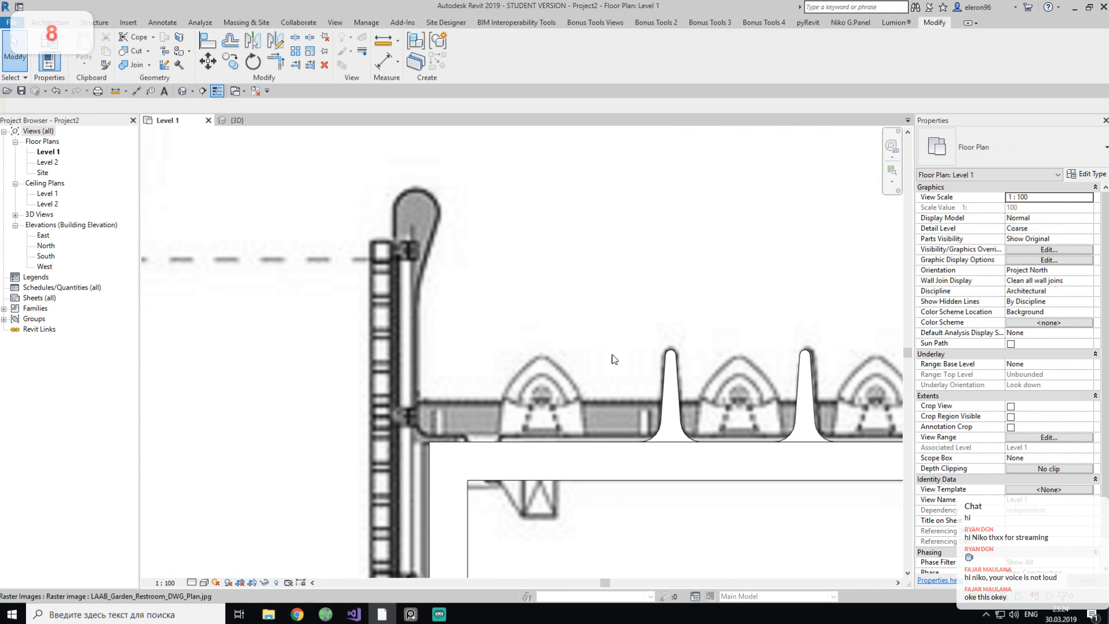
scroll(552, 427, "down", 3)
scroll(397, 424, "down", 2)
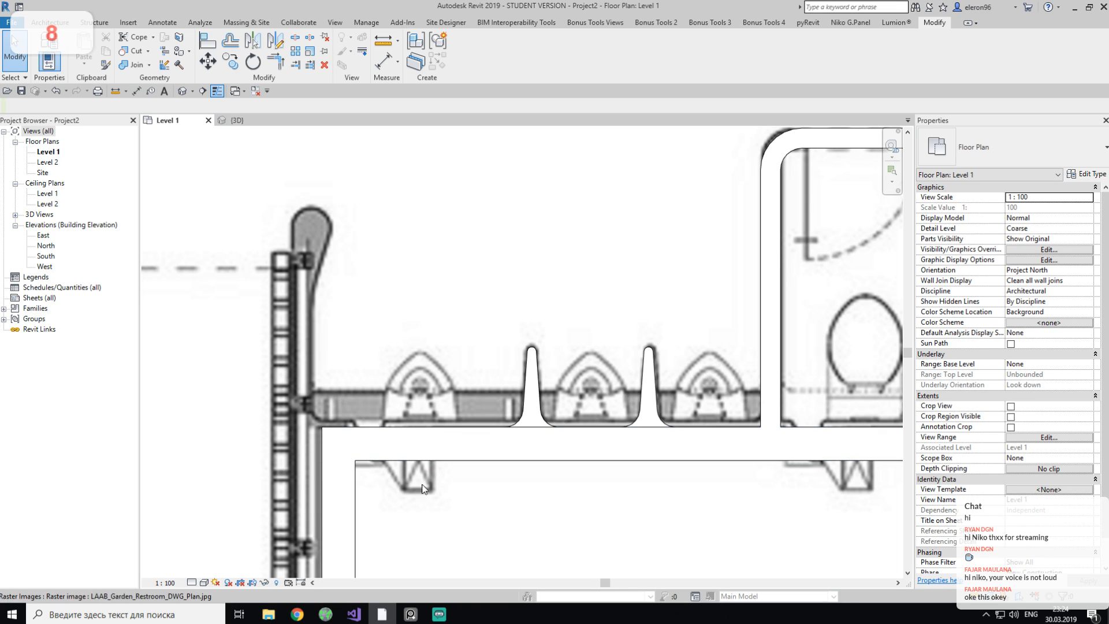
Switch to the reference image board, examine the urinal wall photo showing the dividers and lamp housings, and return to the Revit plan.
left_click(411, 614)
scroll(446, 334, "down", 5)
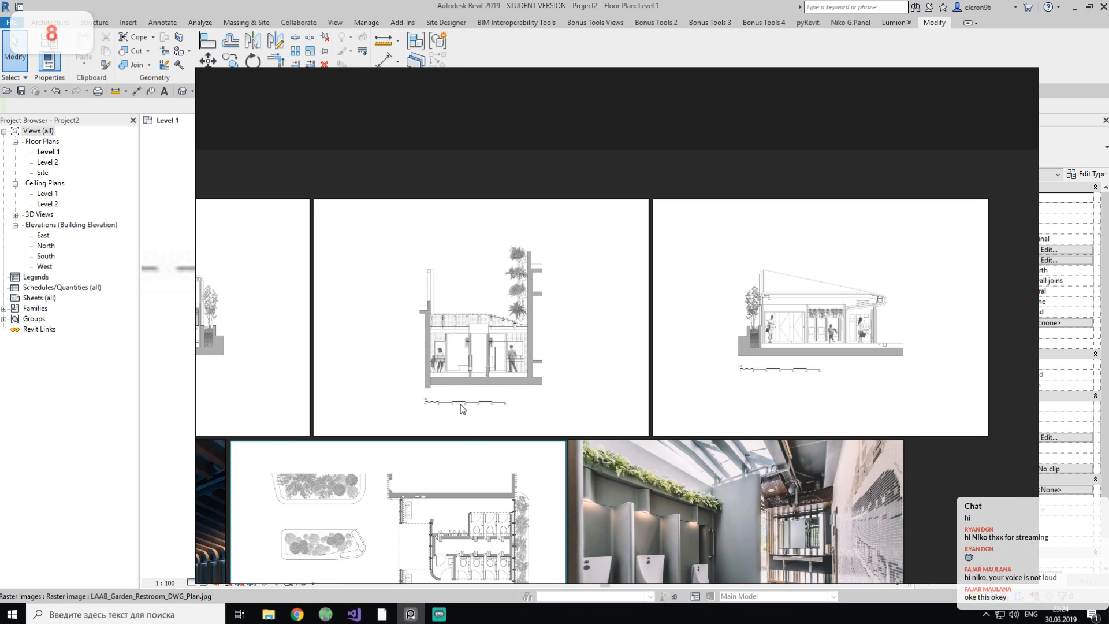
middle_click_drag(470, 431, 566, 215)
middle_click_drag(714, 278, 511, 271)
scroll(511, 271, "up", 6)
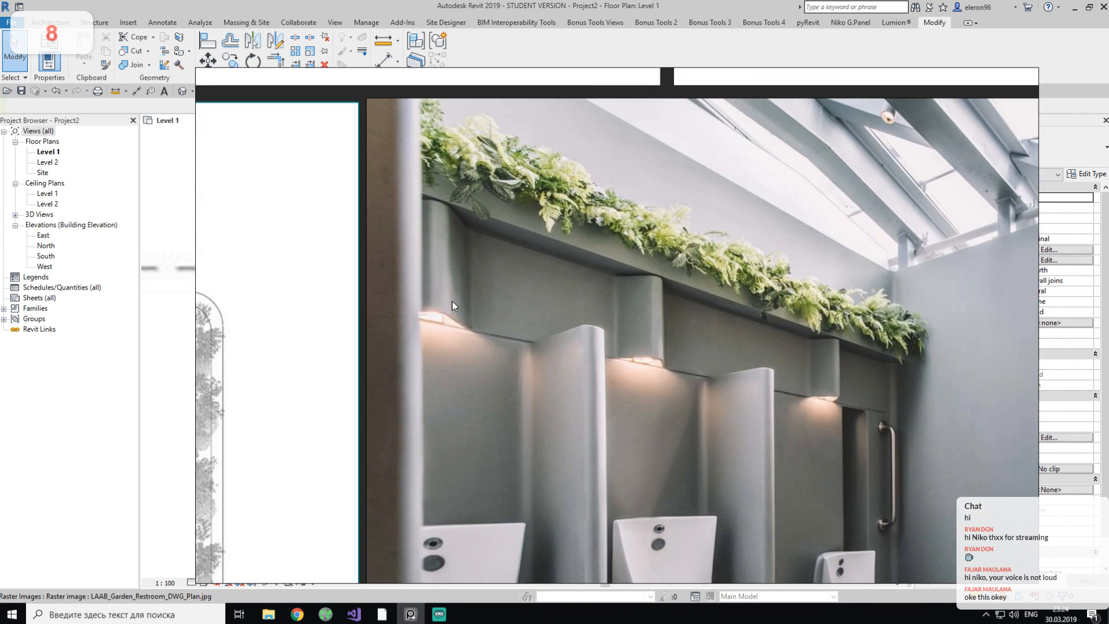
middle_click_drag(823, 372, 620, 314)
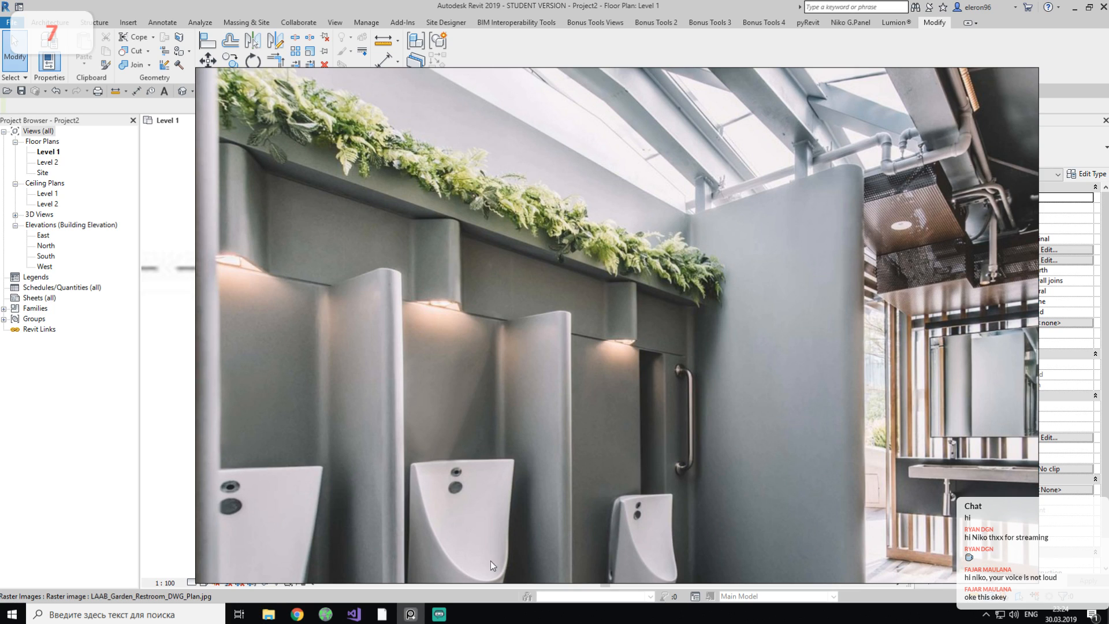
left_click(410, 614)
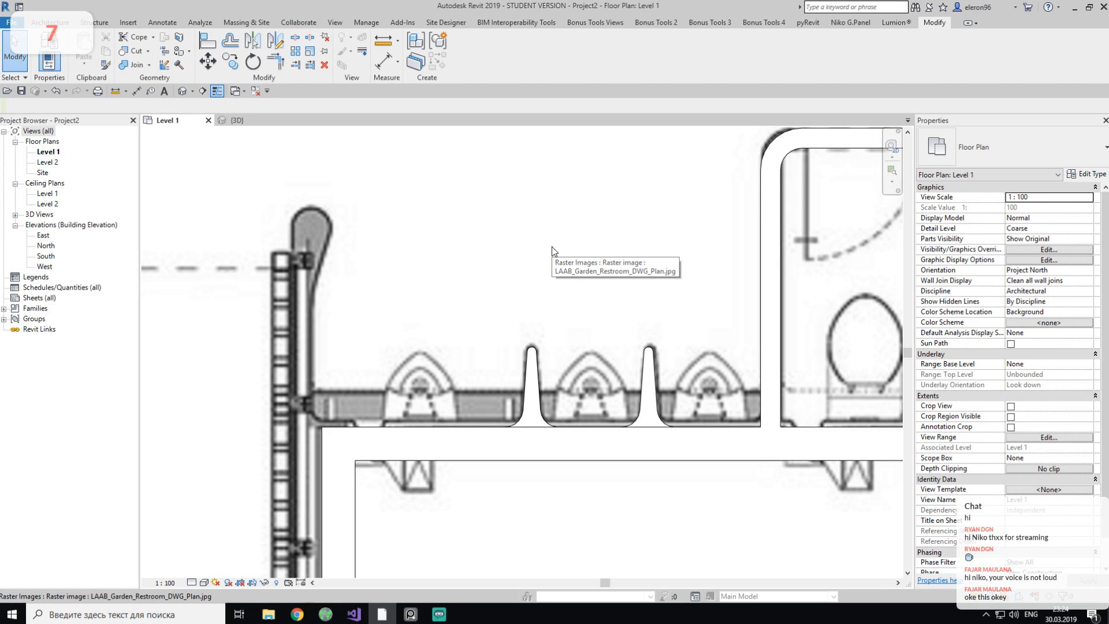
Start an in-place model component in the Walls category and name it Wall_Lamp.
middle_click_drag(411, 282, 465, 193)
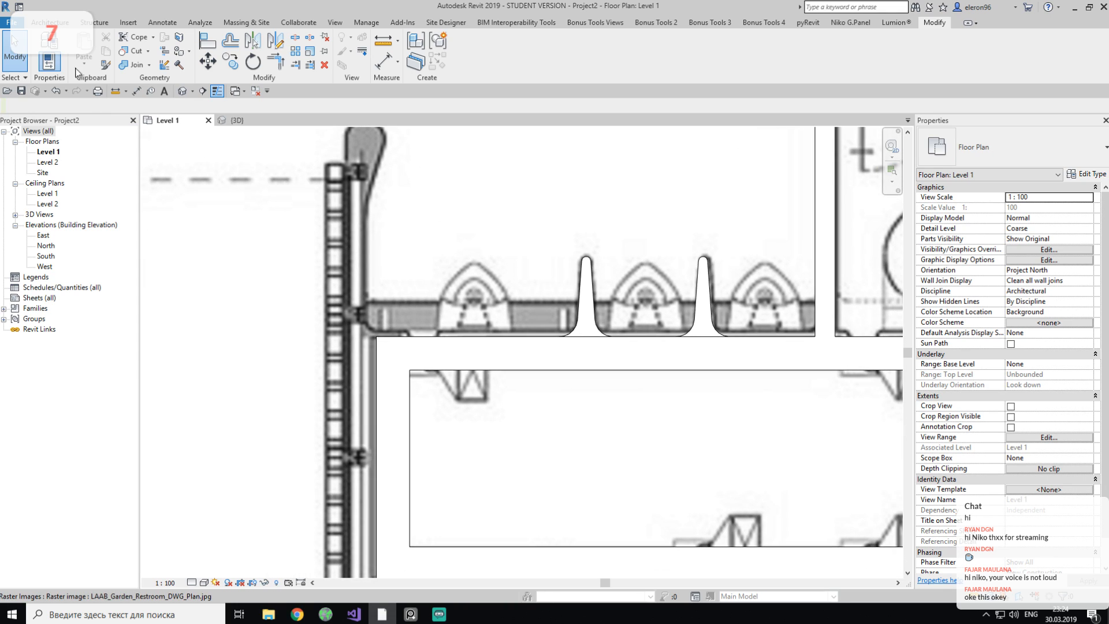
left_click(56, 23)
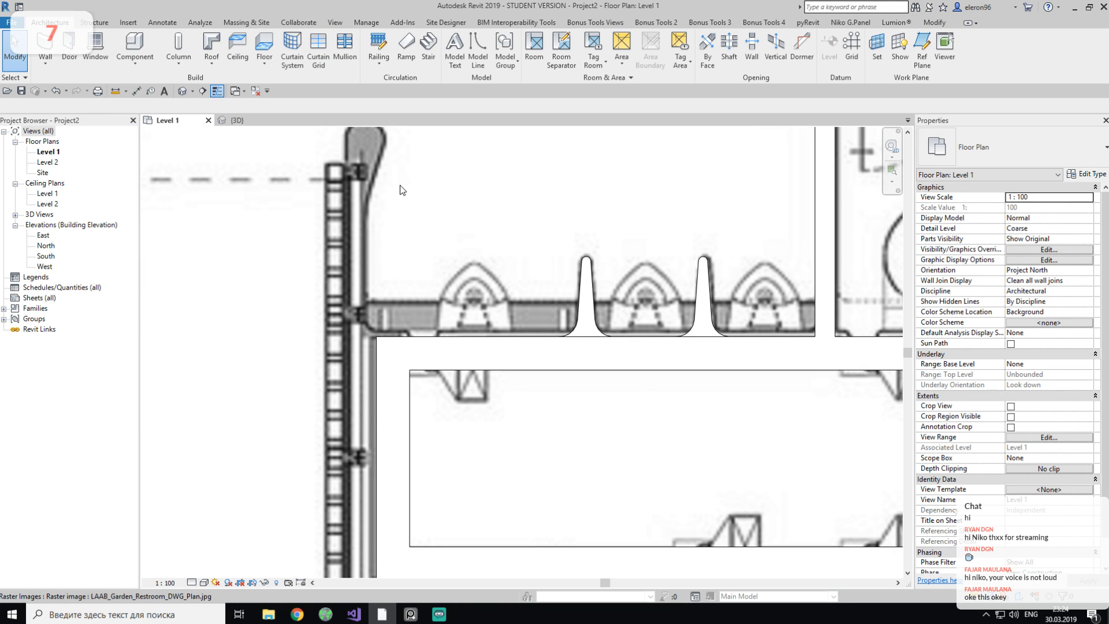
left_click(138, 46)
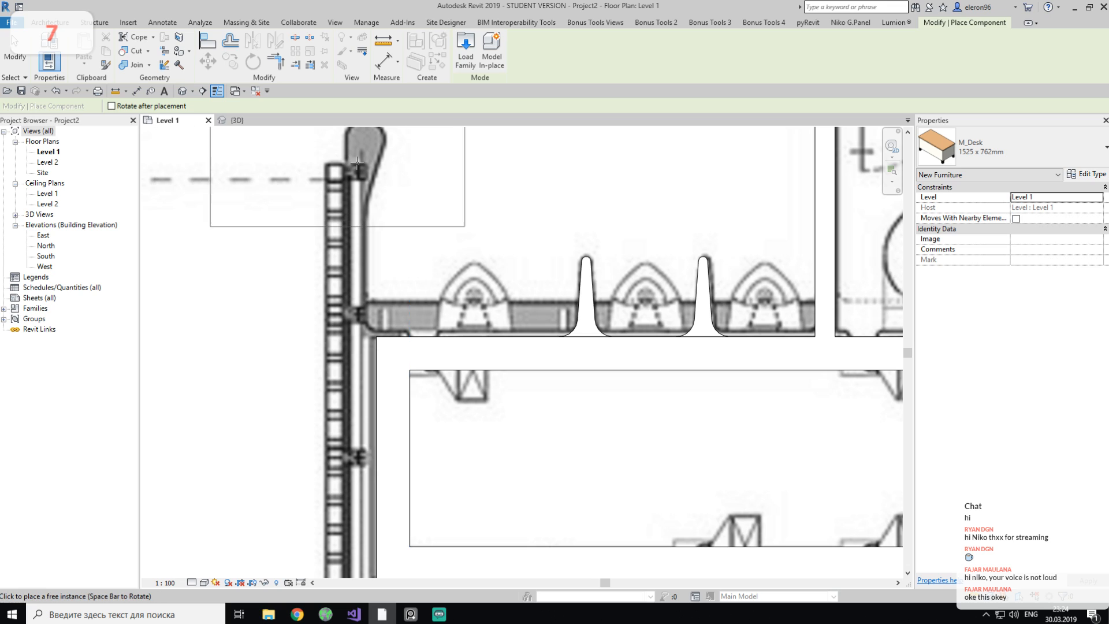
left_click(492, 61)
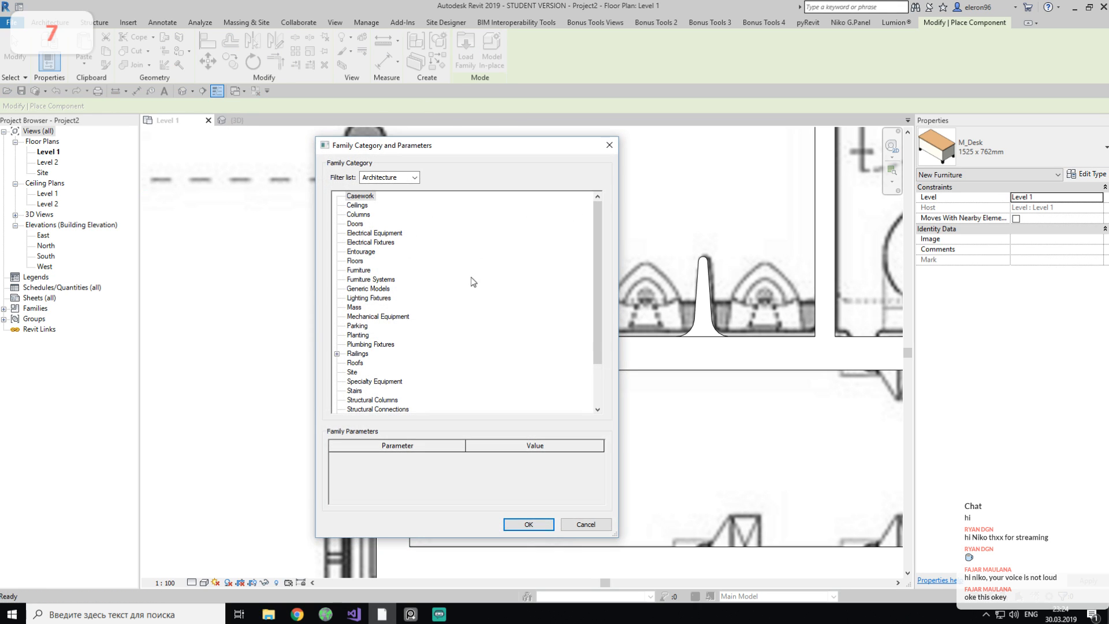
scroll(377, 329, "down", 2)
left_click(355, 401)
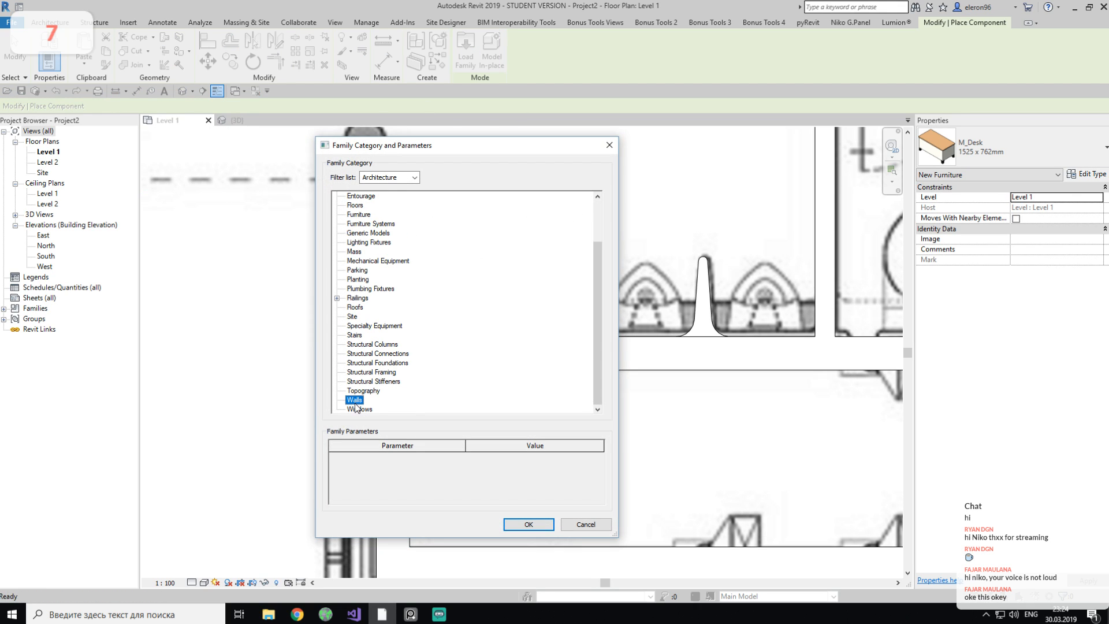
left_click(528, 525)
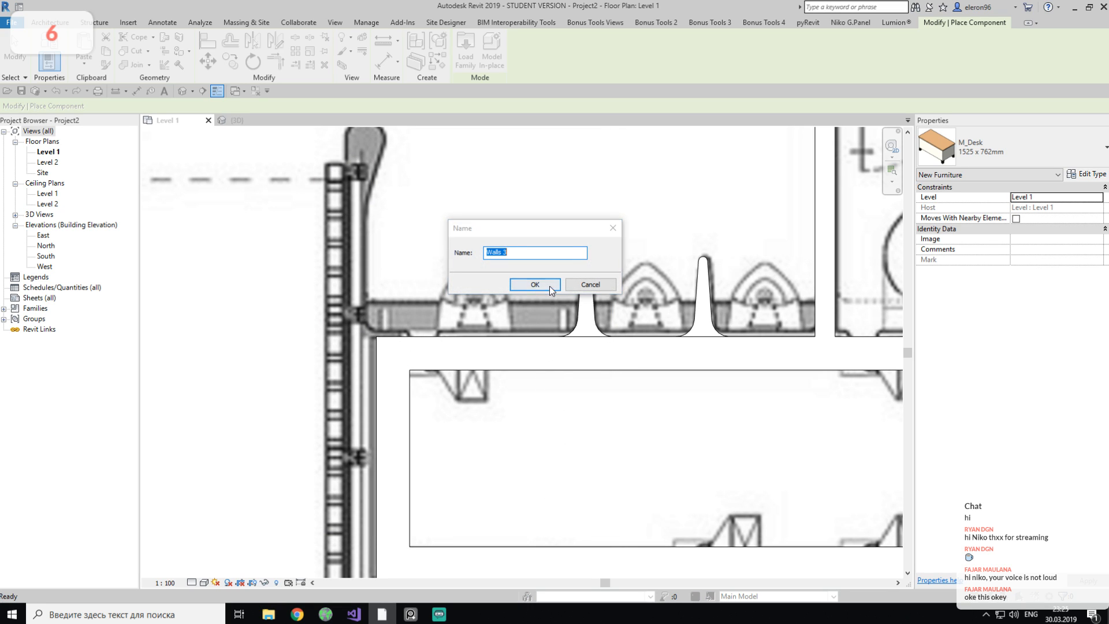
type("Wa")
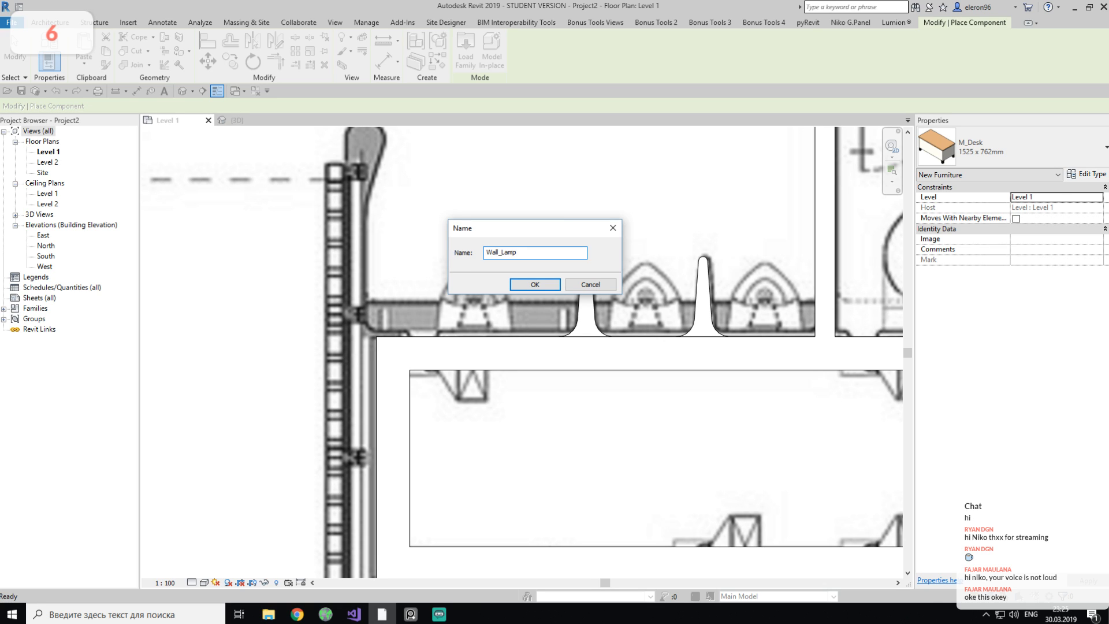
key("Return")
Draw a vertical reference plane from the wall face up through the centre of the first urinal.
scroll(436, 312, "up", 3)
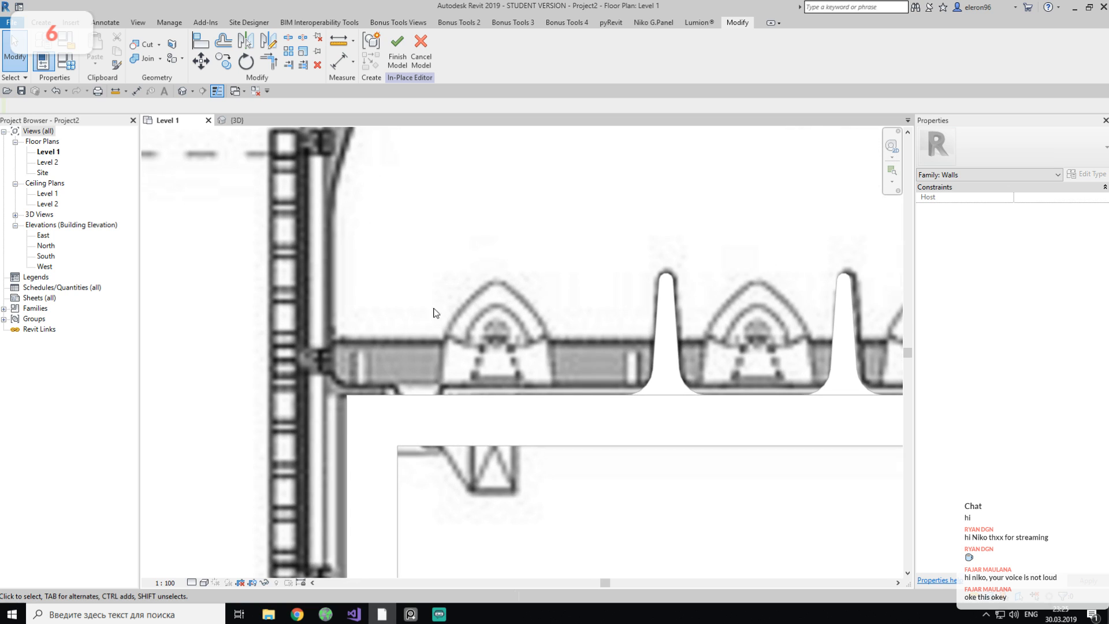
left_click(41, 21)
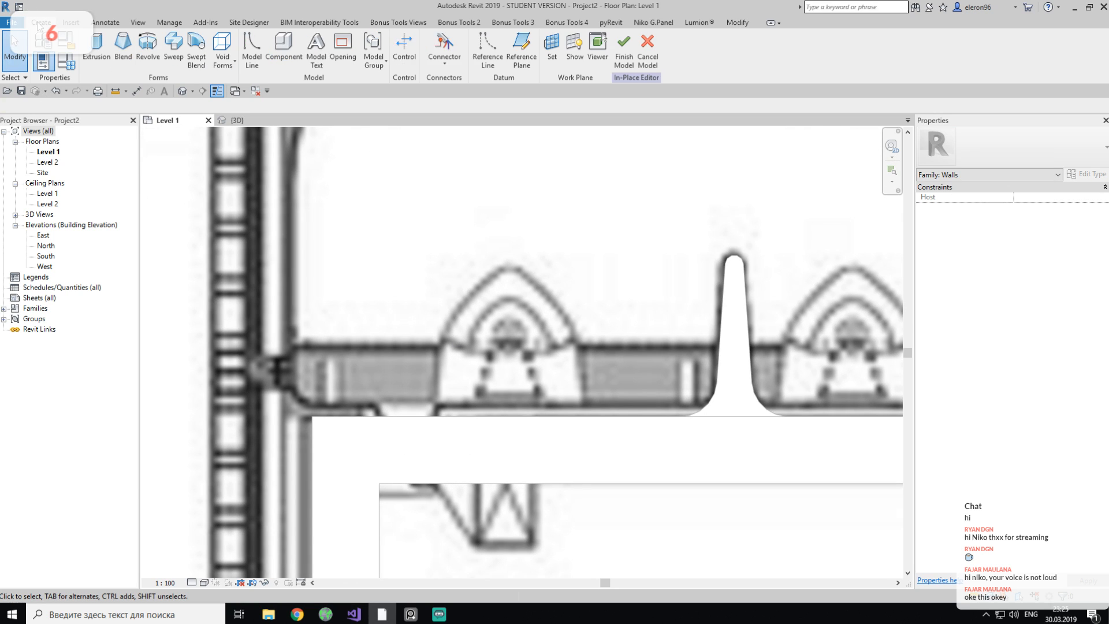
left_click(519, 47)
left_click(506, 415)
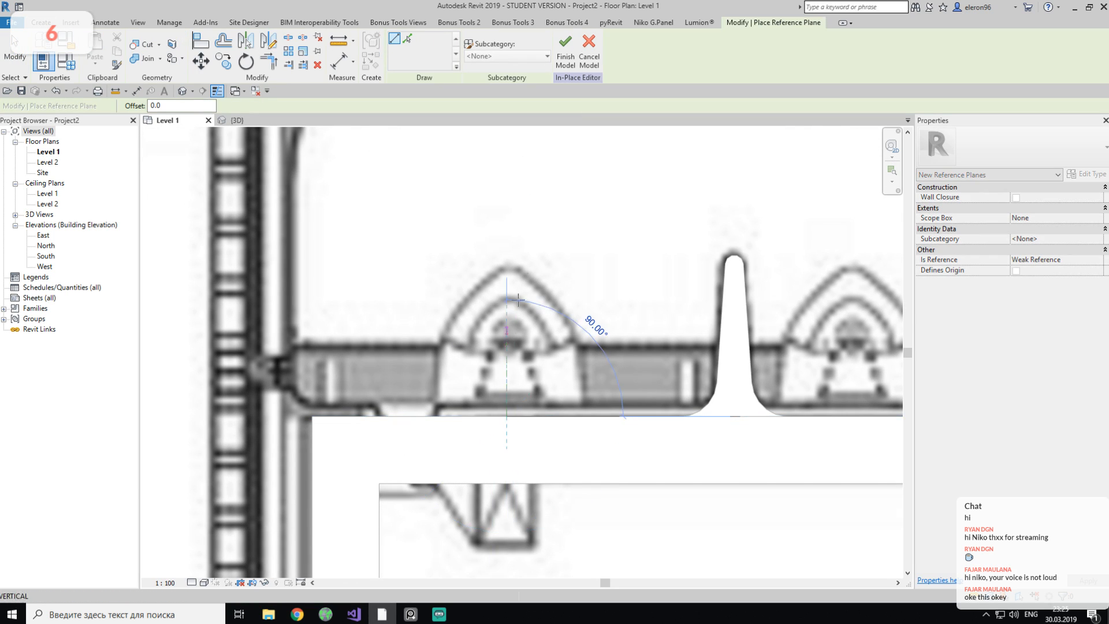
left_click(507, 229)
key("Escape")
scroll(508, 355, "up", 3)
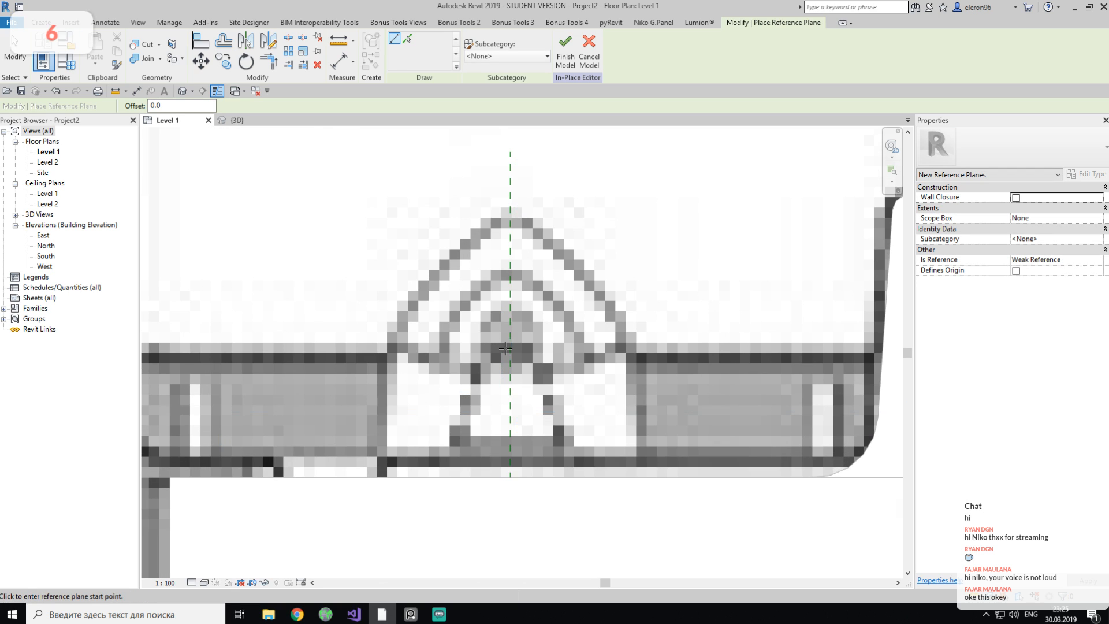
key("Escape")
Extend the reference plane's lower end past the wall face and shorten its upper end to inside the first urinal outline.
left_click(509, 358)
left_click_drag(508, 479, 509, 566)
scroll(549, 392, "down", 4)
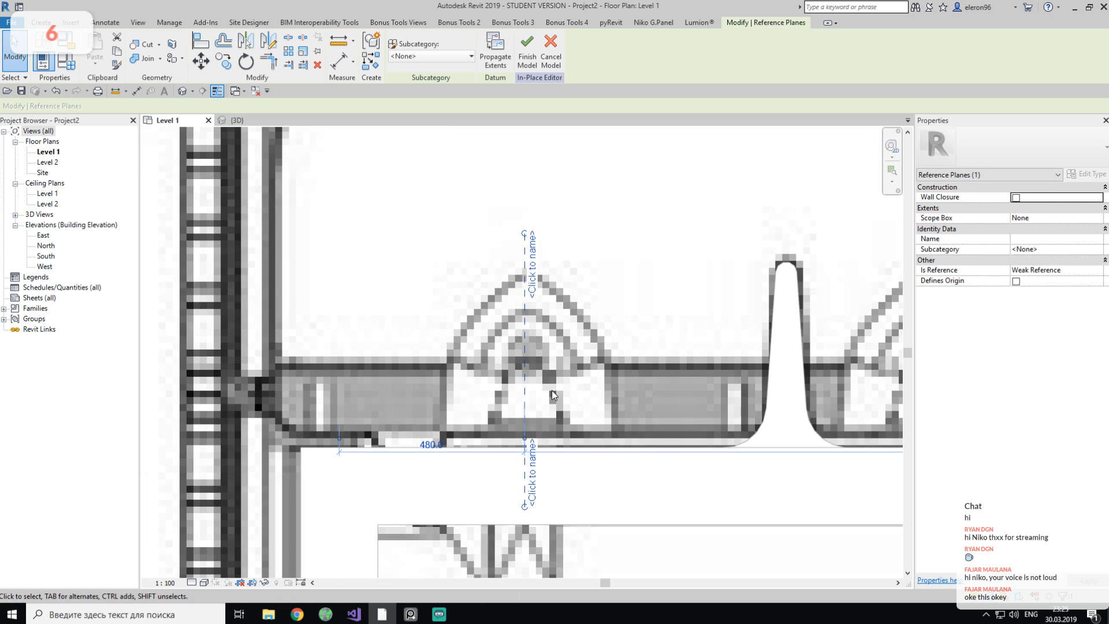
key("Escape")
scroll(546, 373, "up", 2)
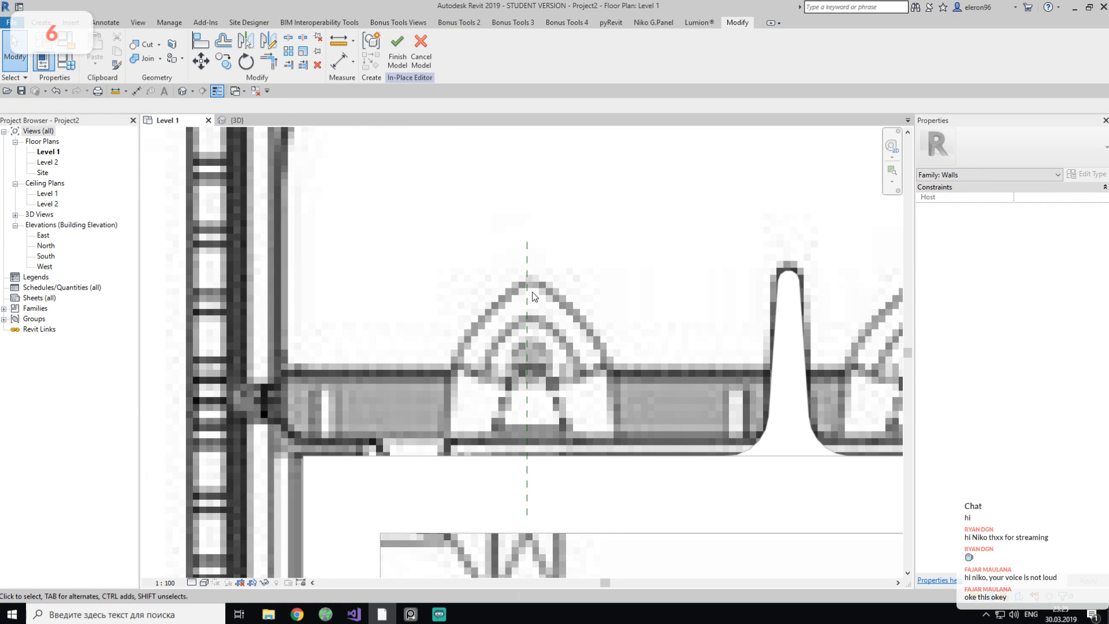
left_click(527, 262)
left_click_drag(521, 302, 522, 320)
key("Escape")
Start an extrusion and sketch a slanted line along the lamp's dashed left edge and a base line along the wall face.
middle_click_drag(539, 353, 462, 338)
left_click(37, 23)
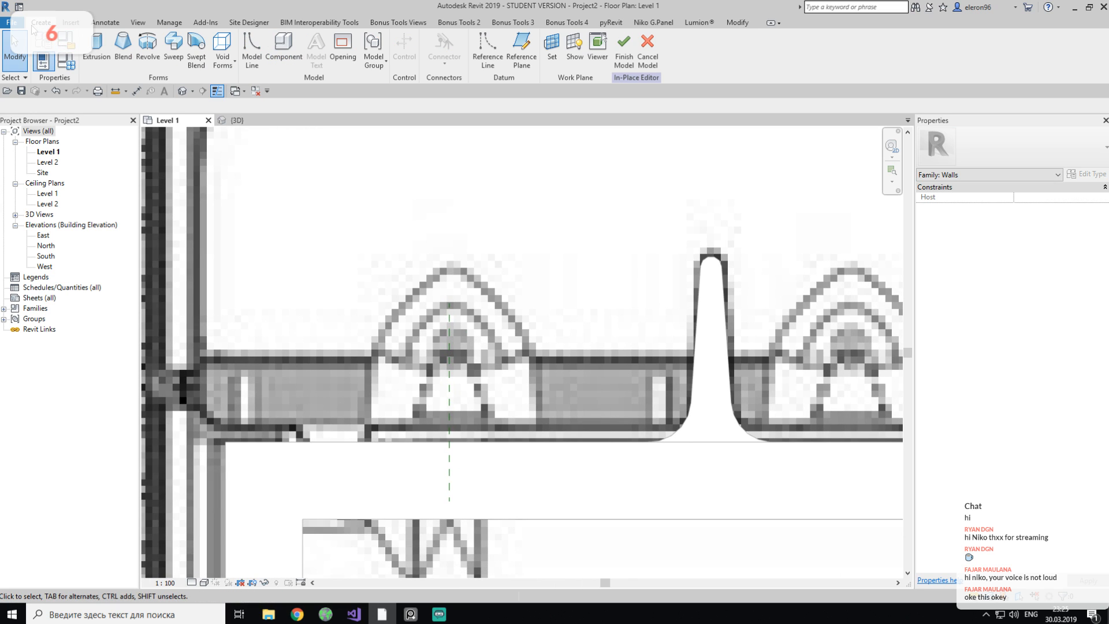
left_click(96, 49)
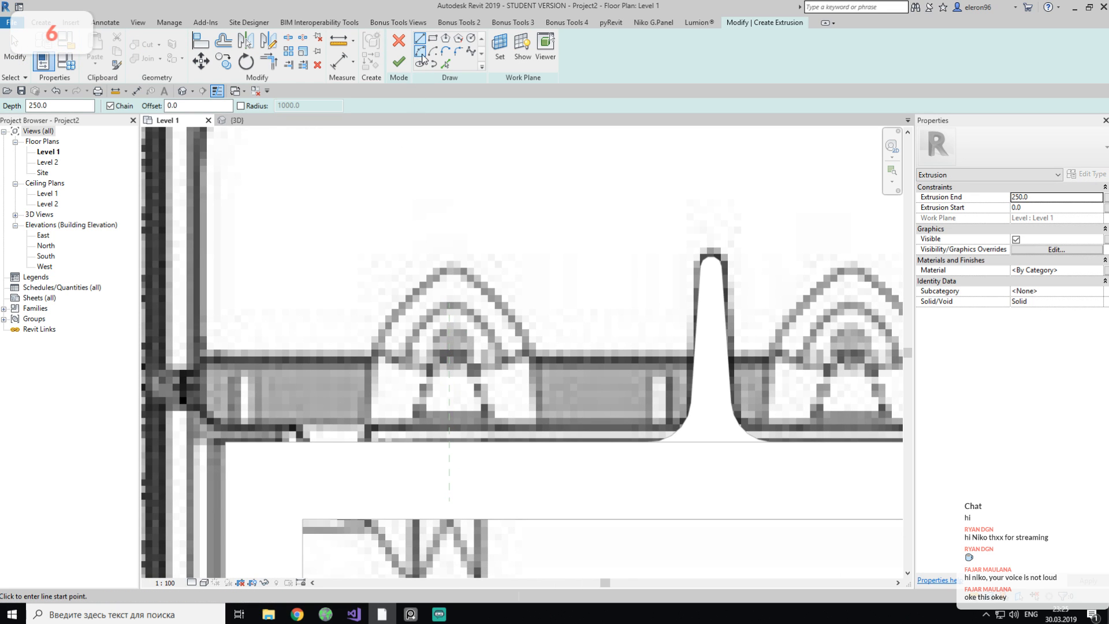
scroll(430, 387, "up", 2)
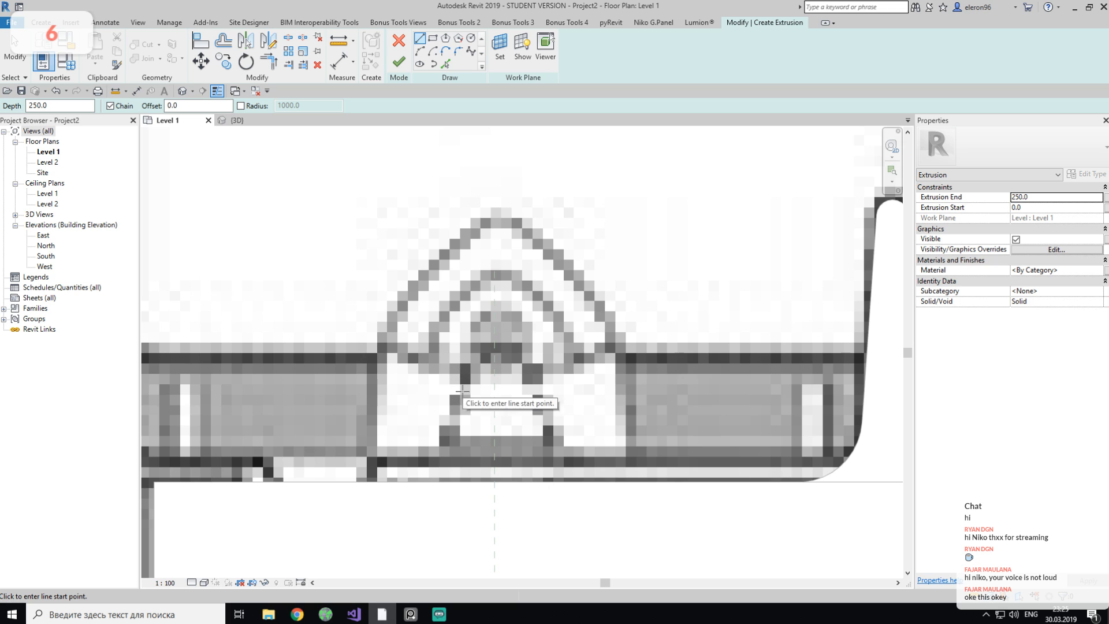
left_click(445, 443)
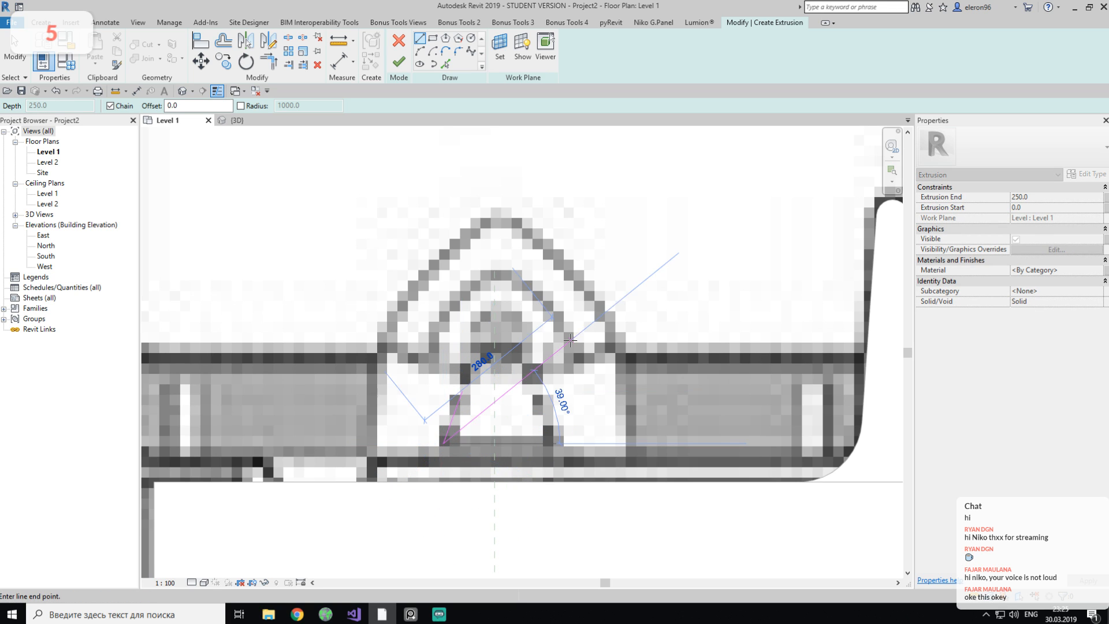
key("Escape")
left_click(441, 484)
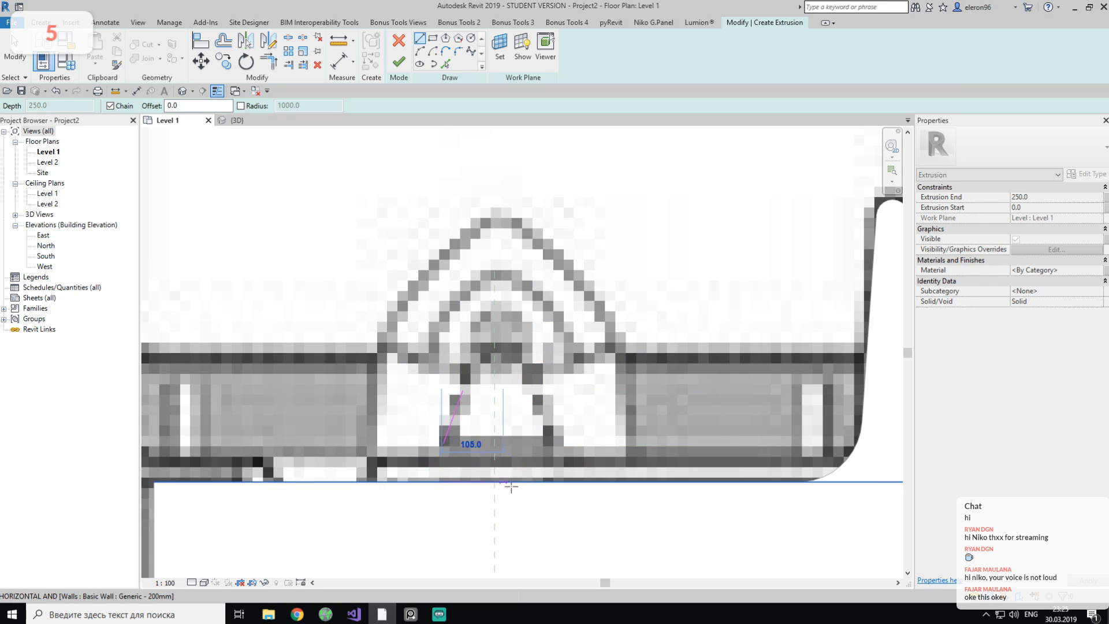
left_click(545, 481)
key("Escape")
key("Escape")
Trim the slanted line and the base line to a common corner on the wall face.
key("t")
key("r")
left_click(449, 433)
left_click(459, 481)
key("Escape")
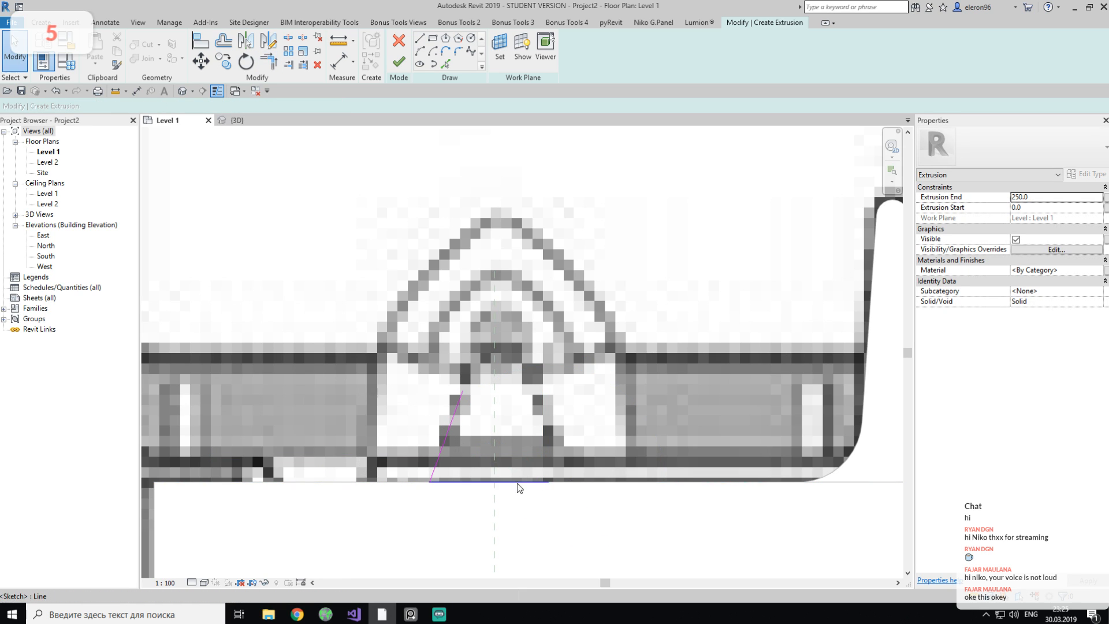
key("a")
key("l")
left_click(497, 449)
key("Escape")
key("Escape")
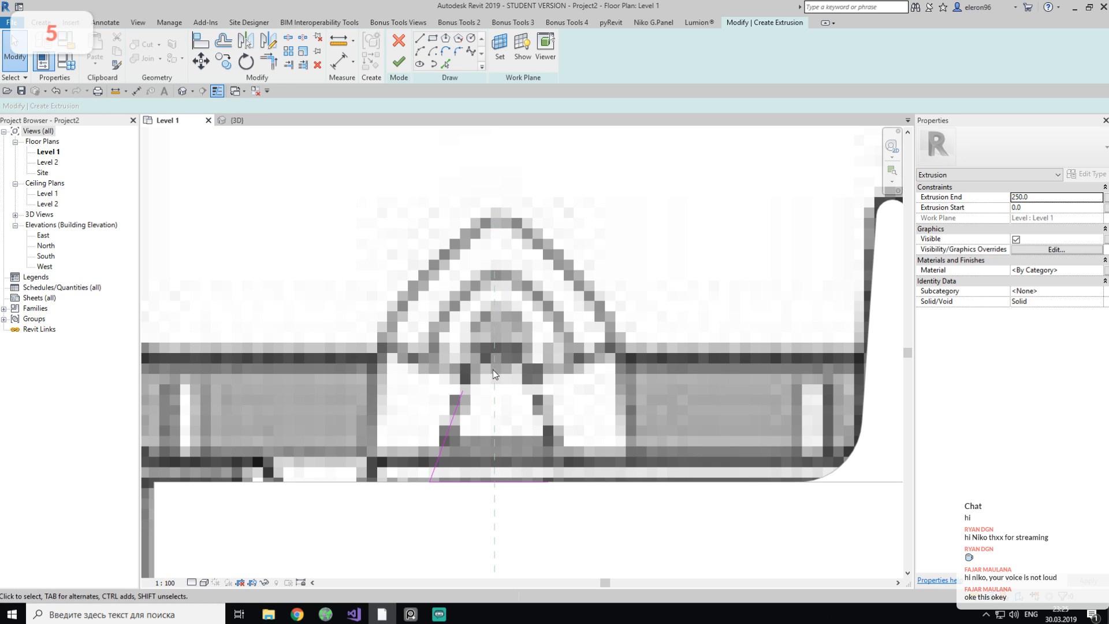
Mirror the slanted line about the centre reference plane and trim the mirrored copy to a corner with the base line.
middle_click_drag(509, 400, 510, 415)
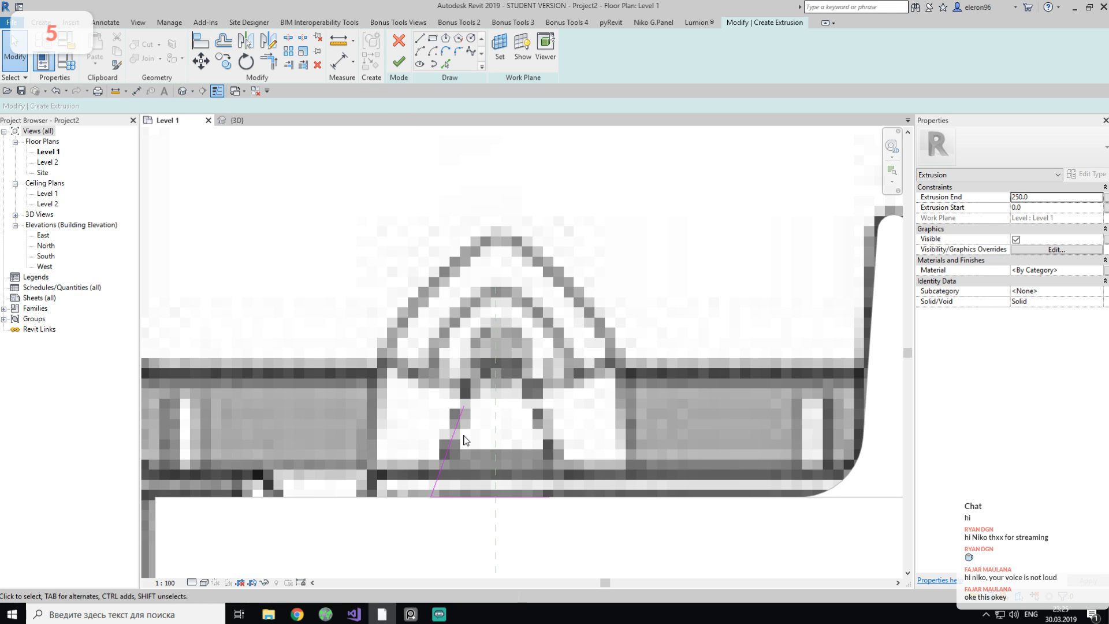
left_click(451, 418)
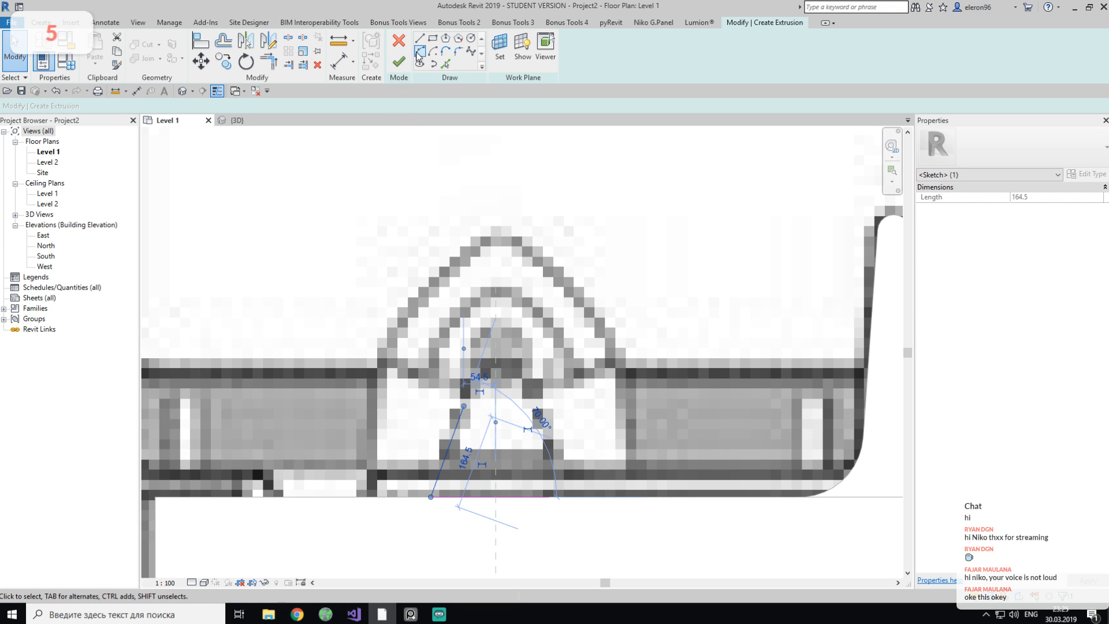
left_click(246, 40)
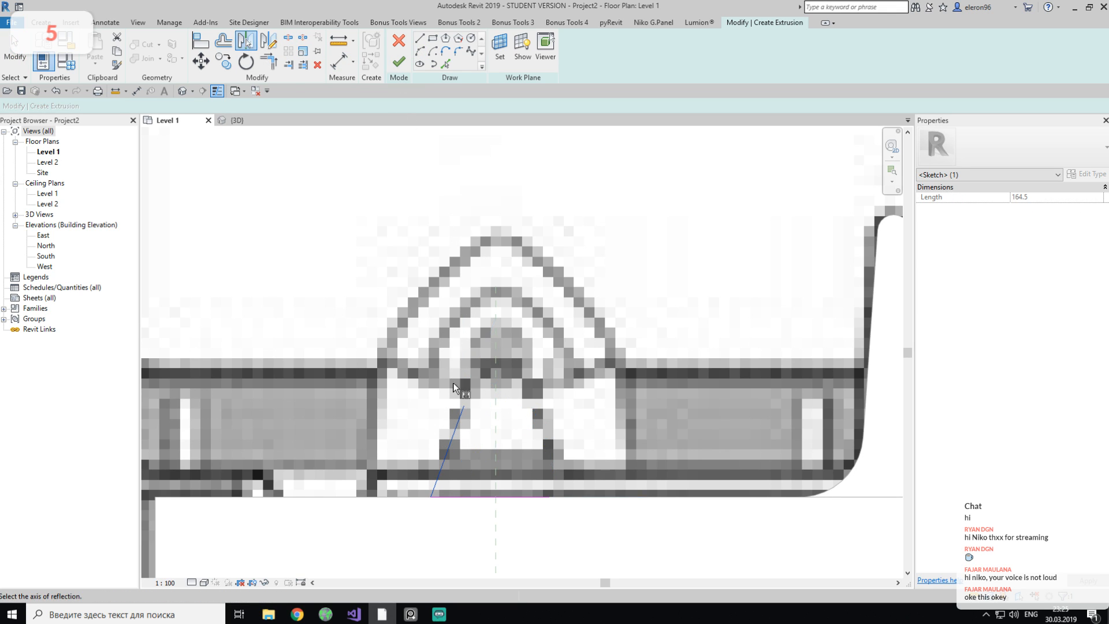
left_click(494, 422)
key("t")
key("r")
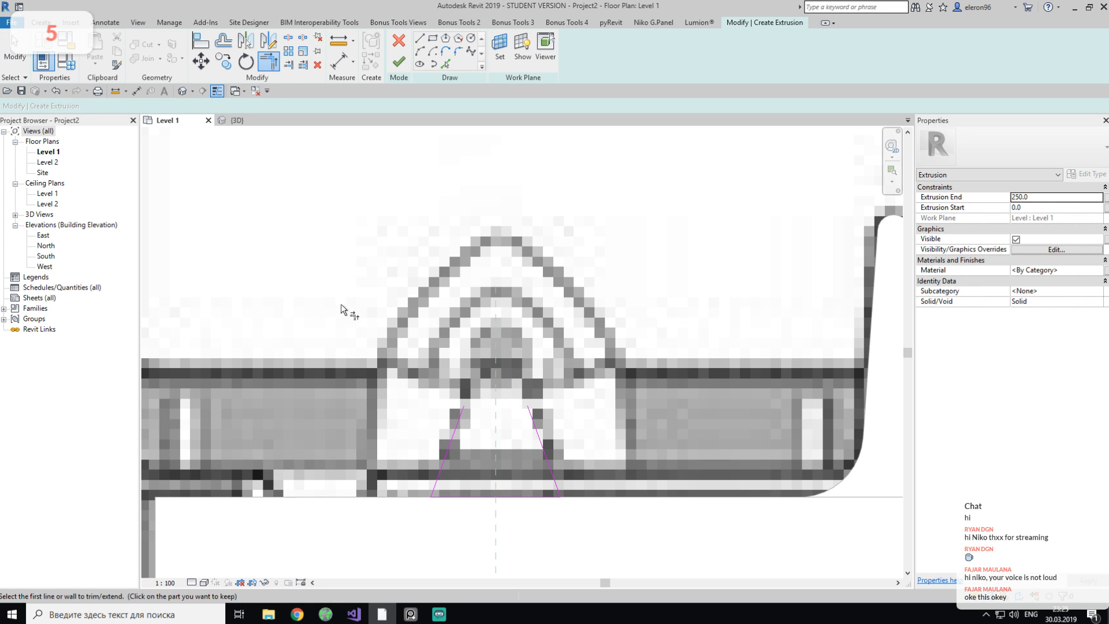
key("Escape")
Turn off thin lines and close the lamp profile with a tangent arc of about 58 mm radius between the slanted sides.
left_click(217, 91)
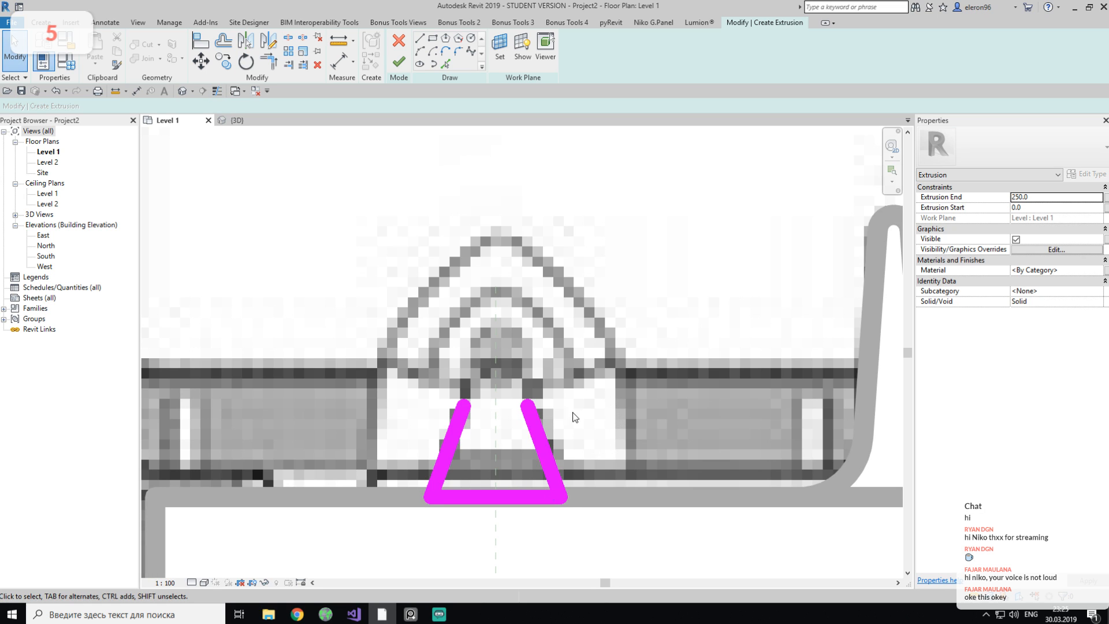
middle_click_drag(514, 435, 508, 411)
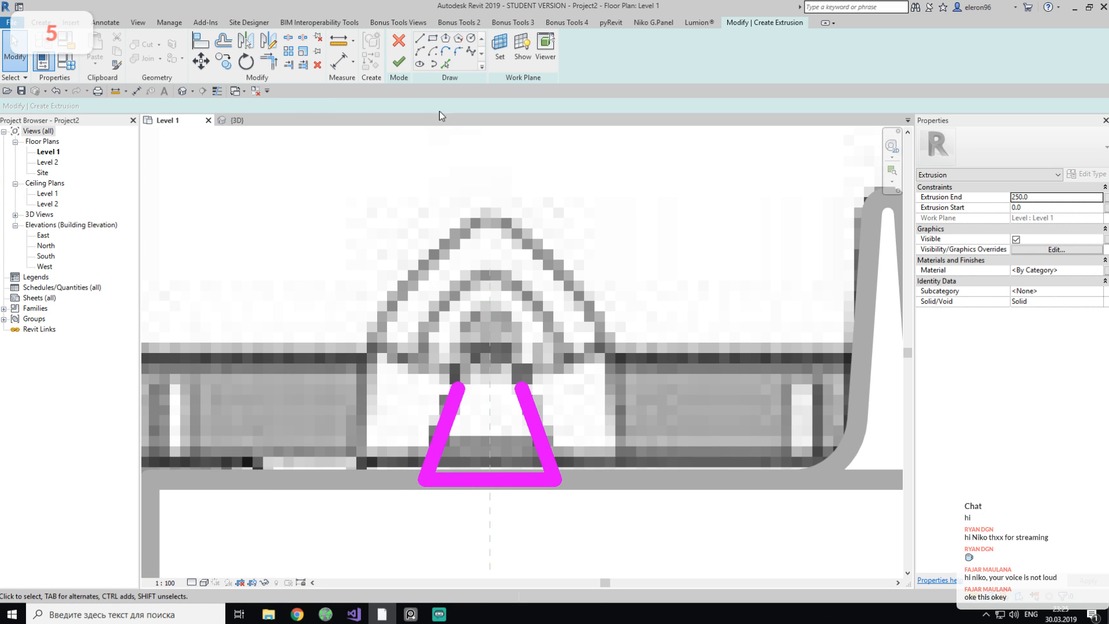
left_click(446, 53)
left_click(459, 385)
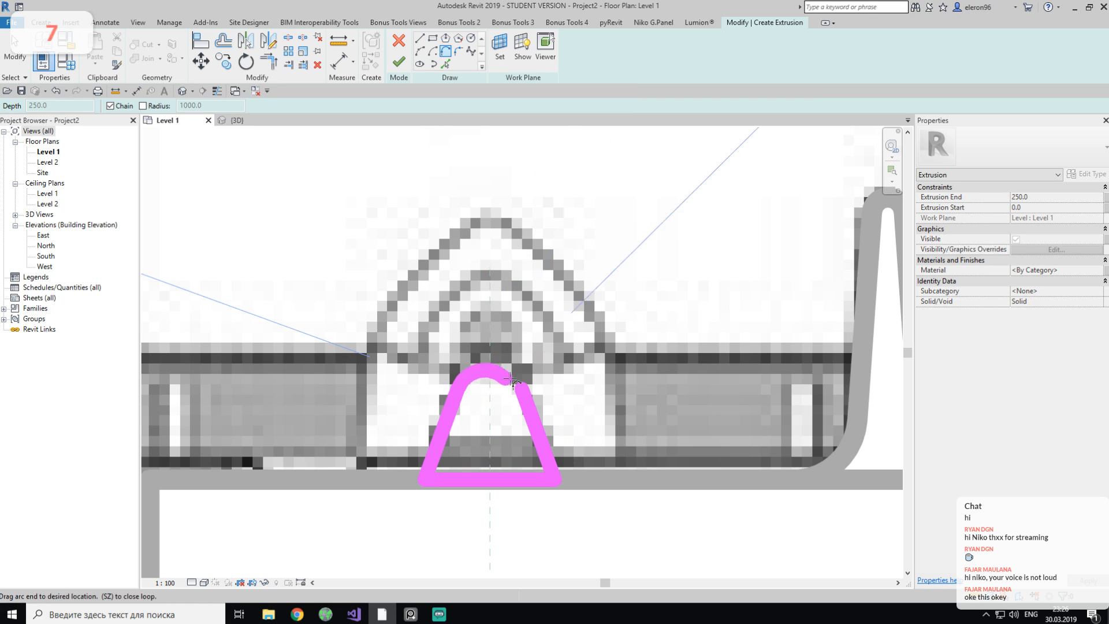
left_click(520, 385)
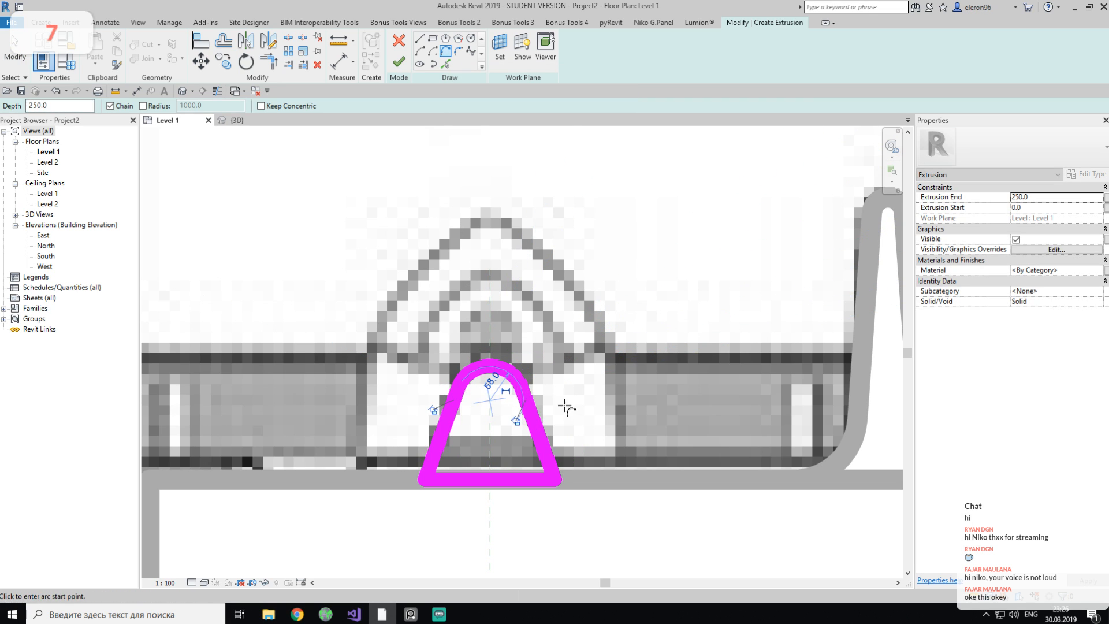
key("Escape")
key("Escape")
scroll(508, 404, "down", 3)
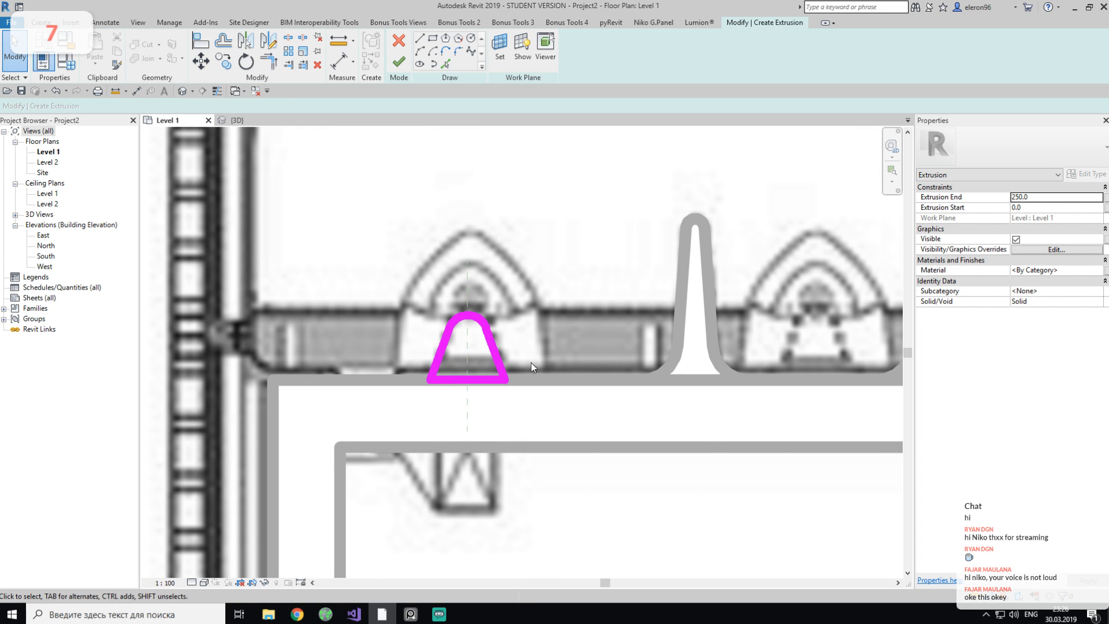
Finish the lamp profile sketch and set the extrusion end to 2200, using the restroom photo as reference.
left_click(398, 61)
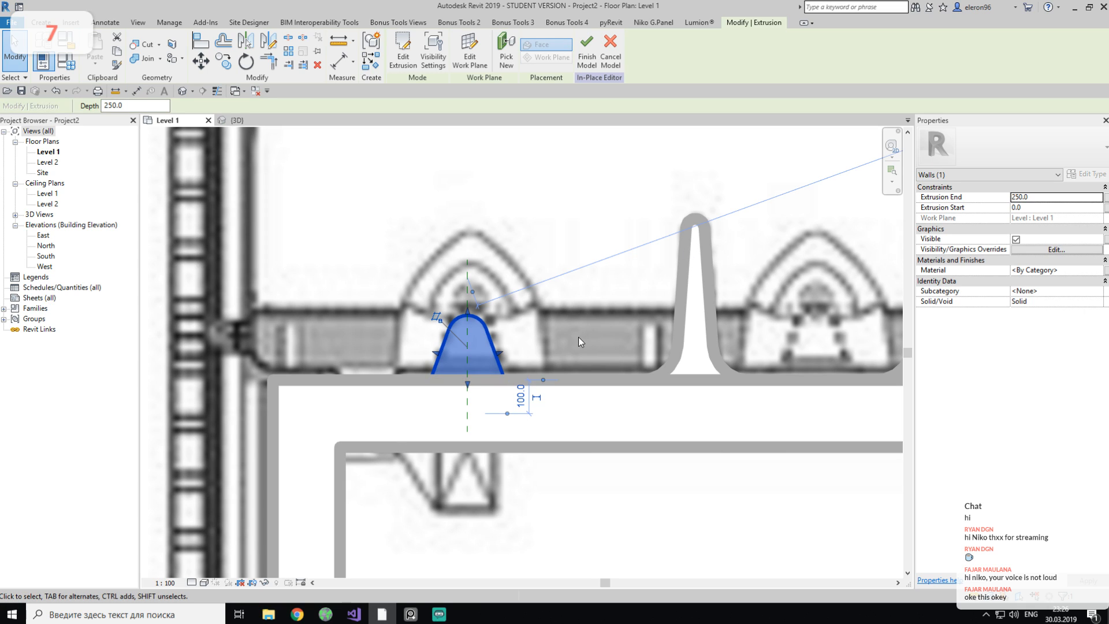
left_click(1048, 199)
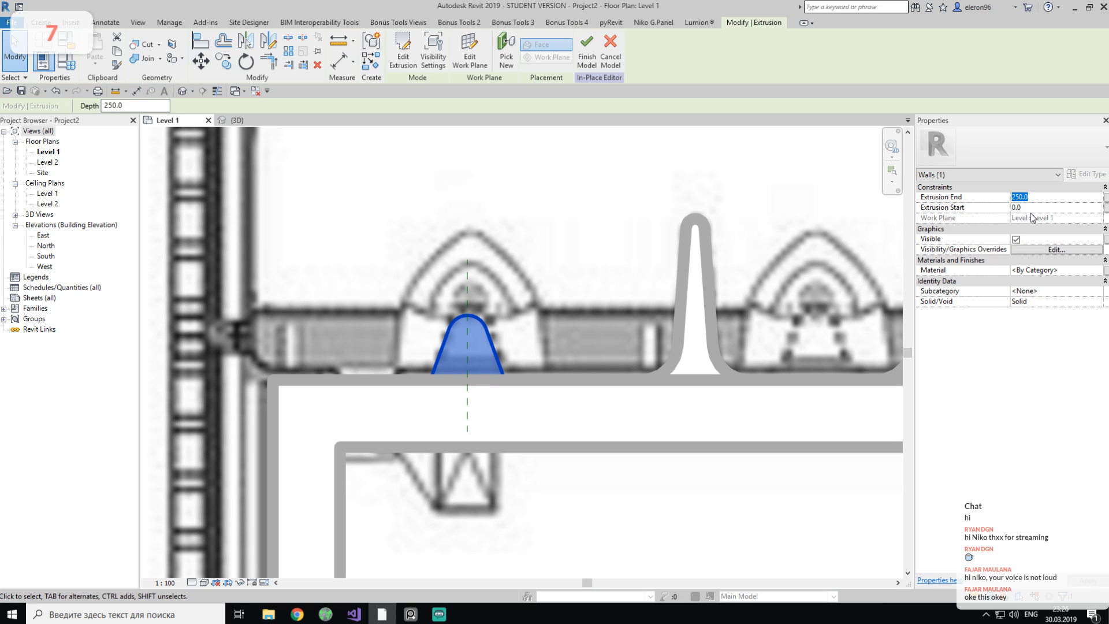
left_click(411, 614)
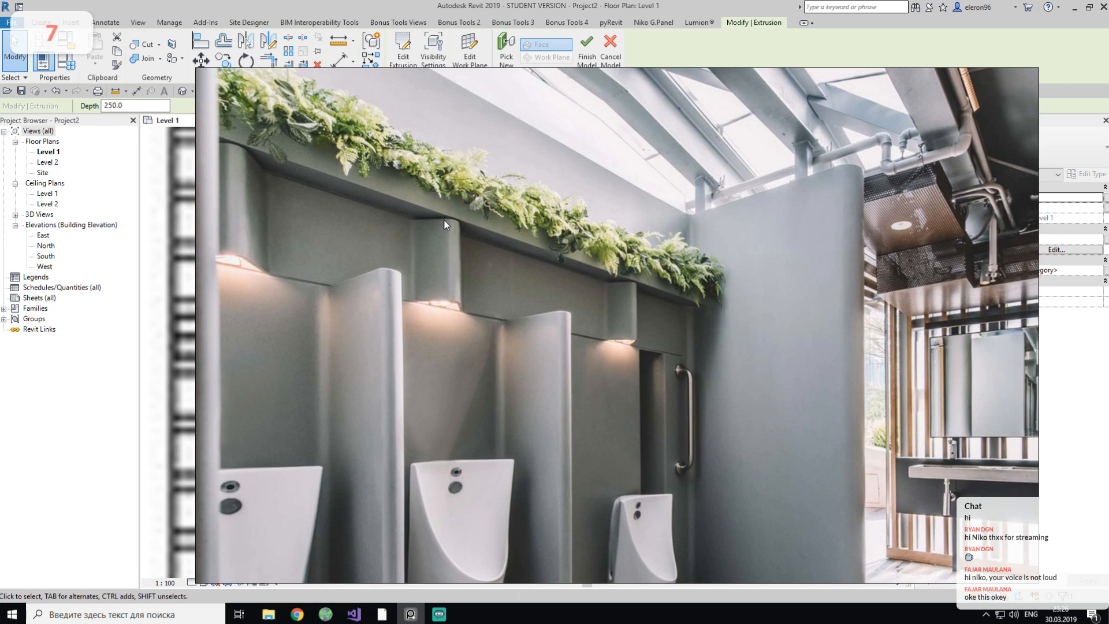
left_click(410, 613)
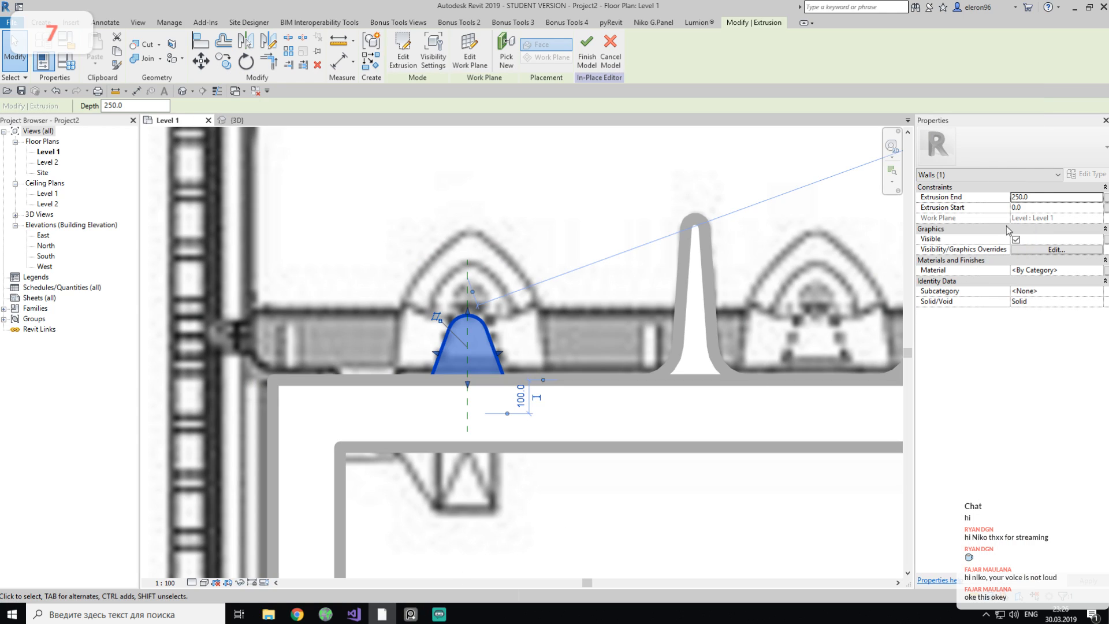
left_click(1023, 197)
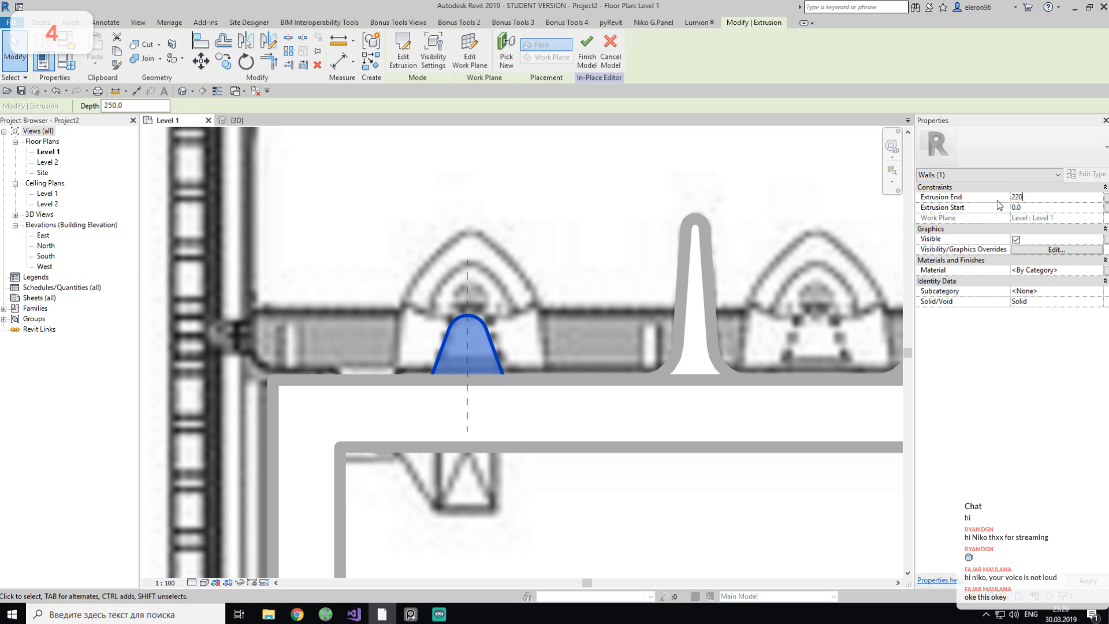
Set the lamp's extrusion start to 1900 and finish the in-place model.
left_click(1047, 206)
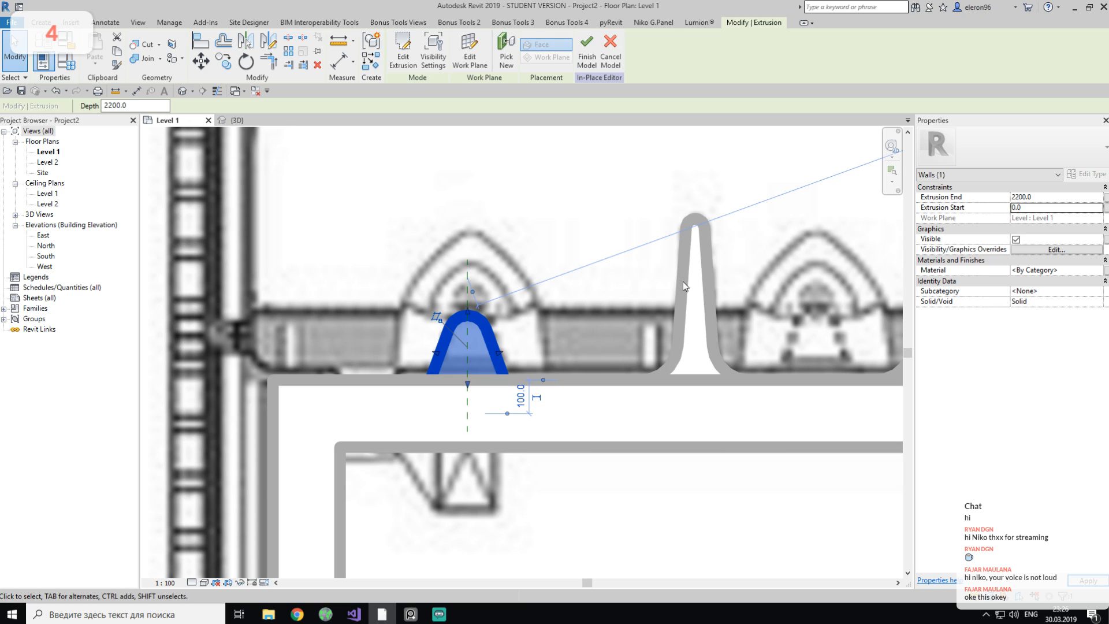
double_click(1049, 207)
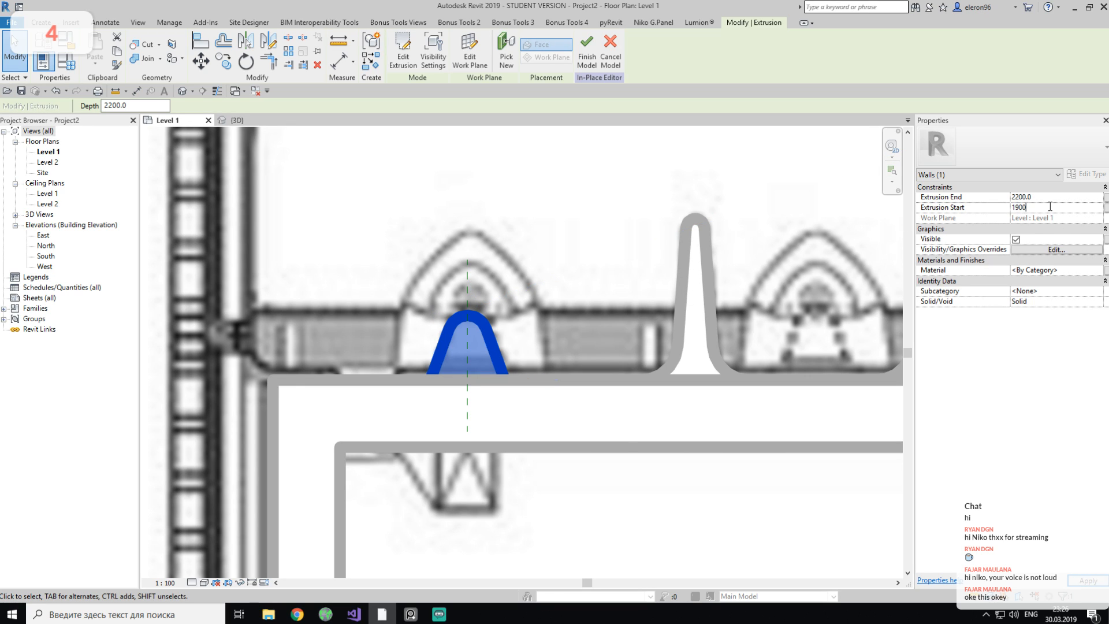
key("Return")
left_click(587, 49)
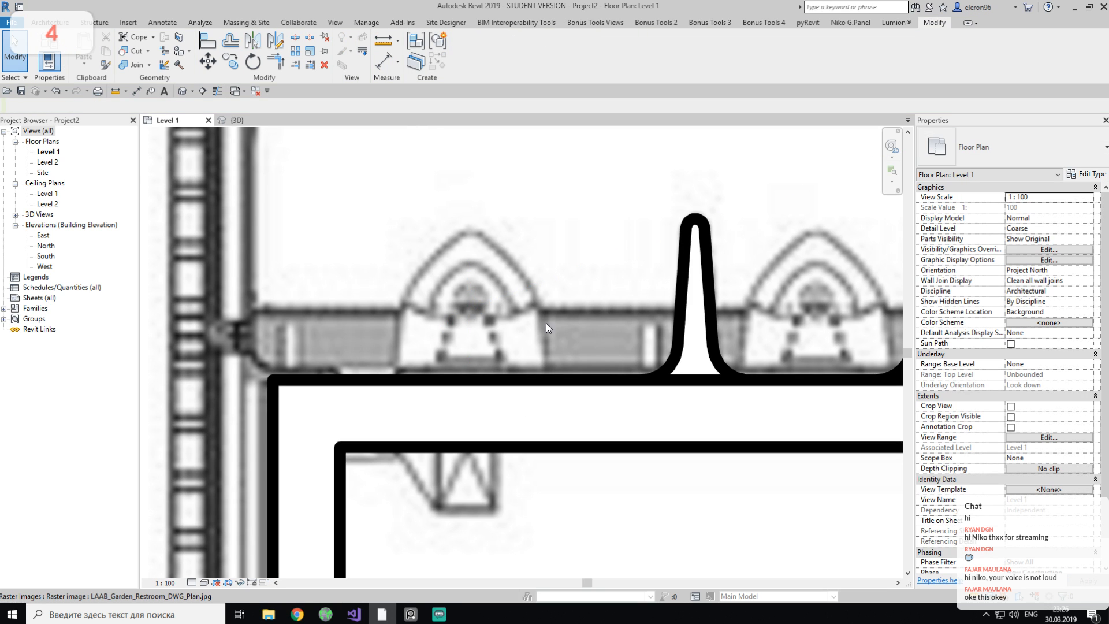
Examine the finished lamp on the wall in the 3D view and return to the Level 1 plan.
scroll(549, 323, "down", 4)
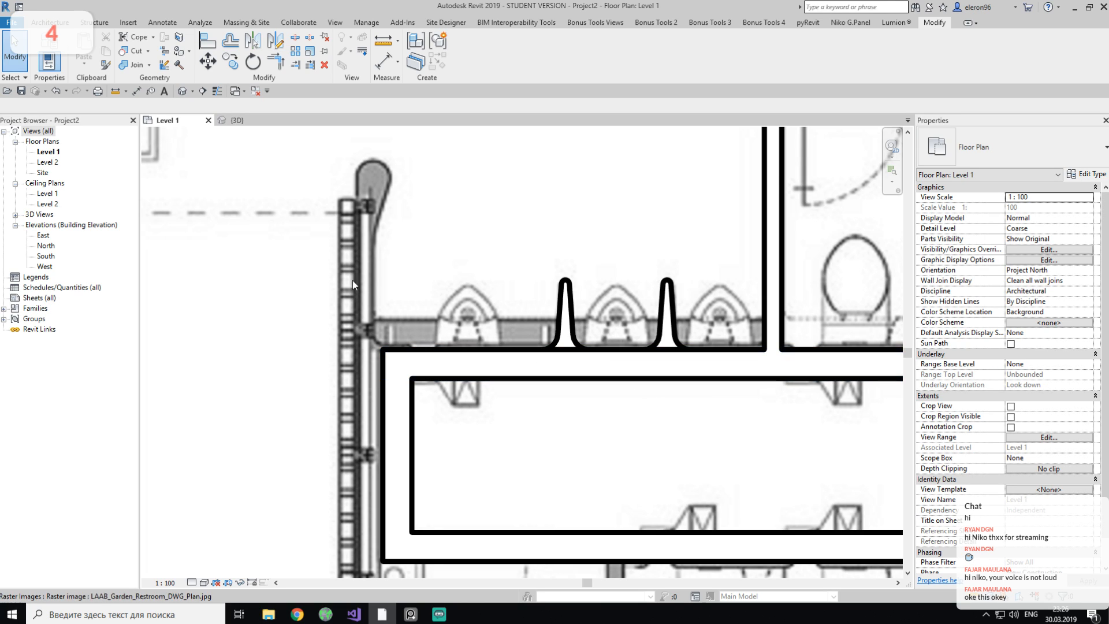
left_click(234, 120)
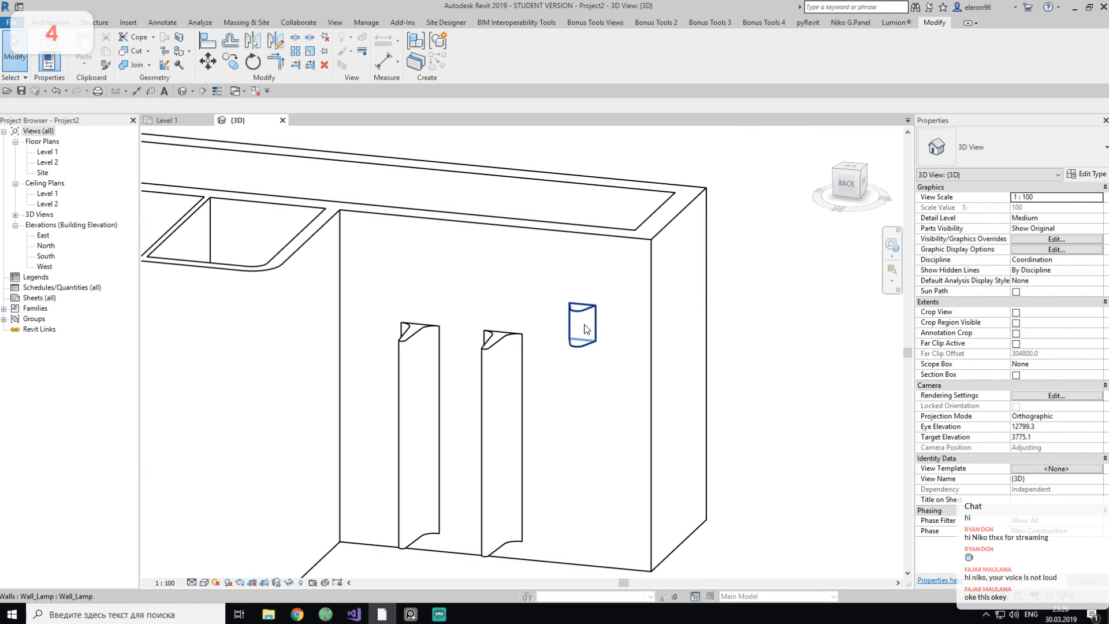
left_click(585, 329)
left_click(779, 328)
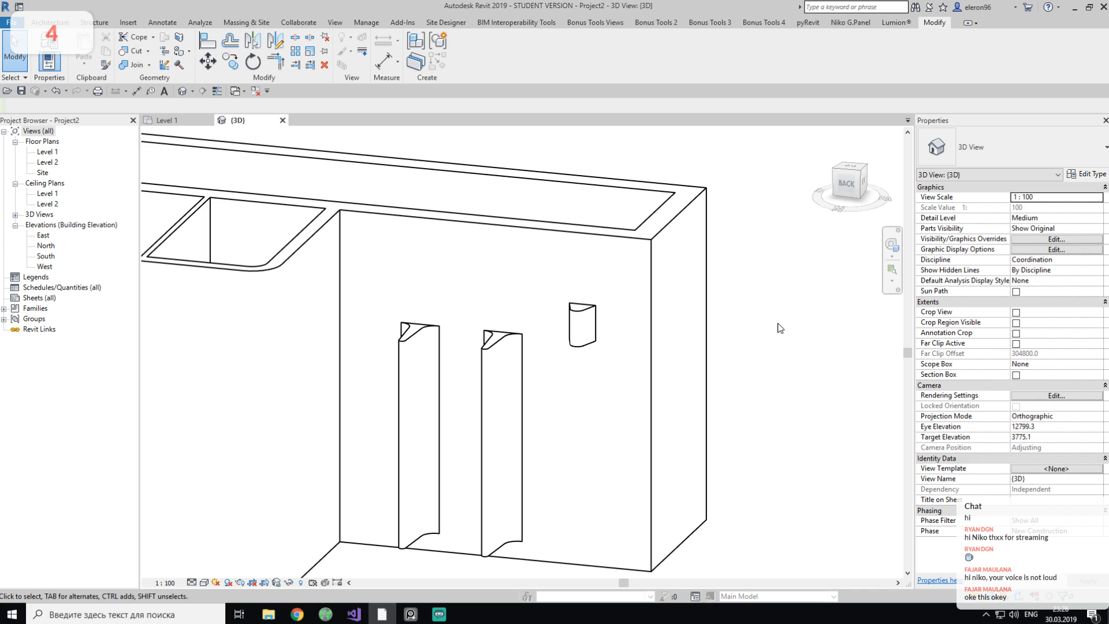
left_click(184, 121)
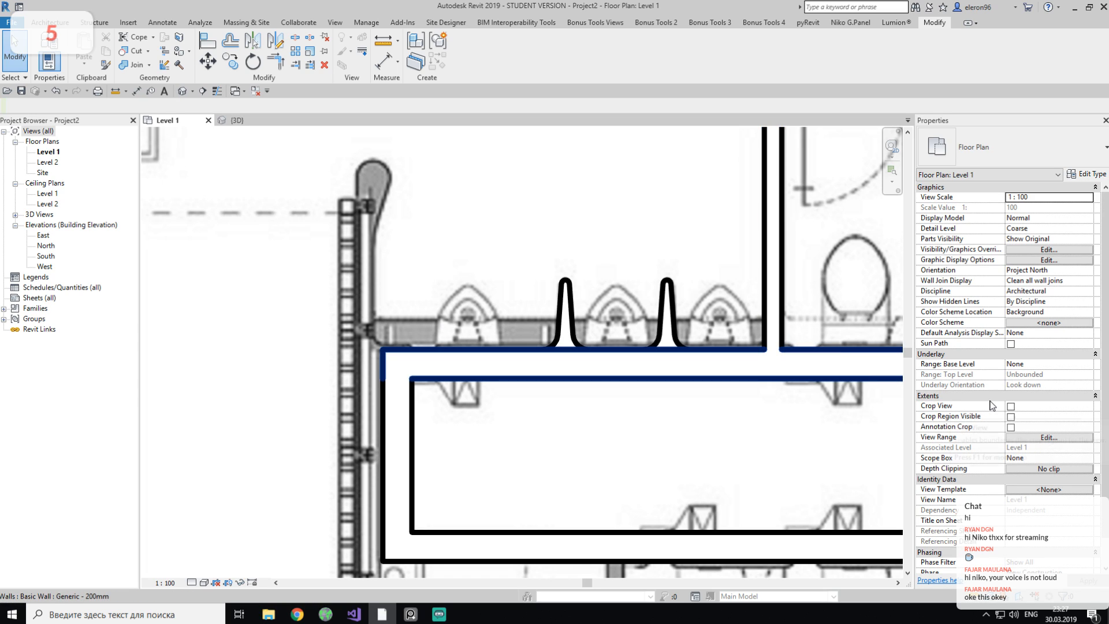
Set the Level 1 plan's underlay base level to Level 1 and its underlay orientation to Look up.
scroll(982, 404, "down", 1)
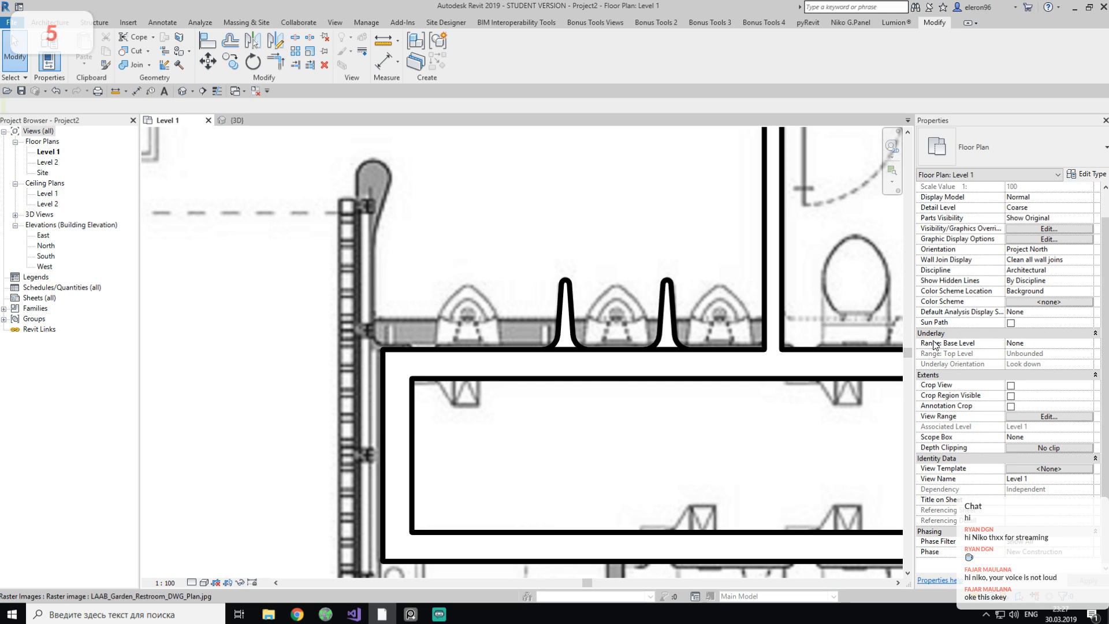
left_click(1088, 345)
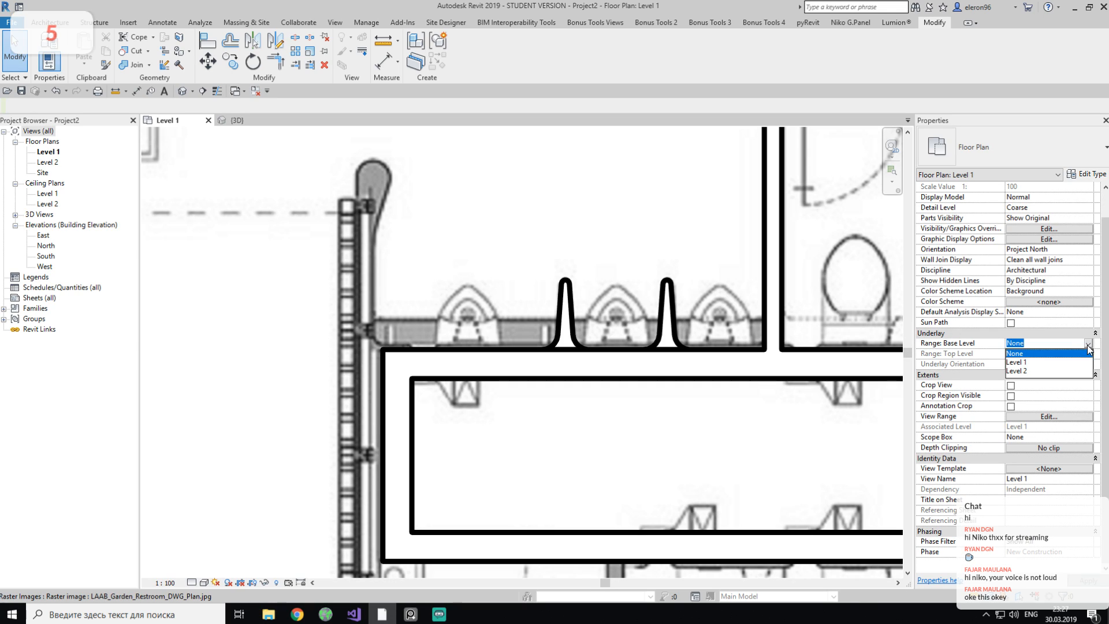
left_click(1026, 362)
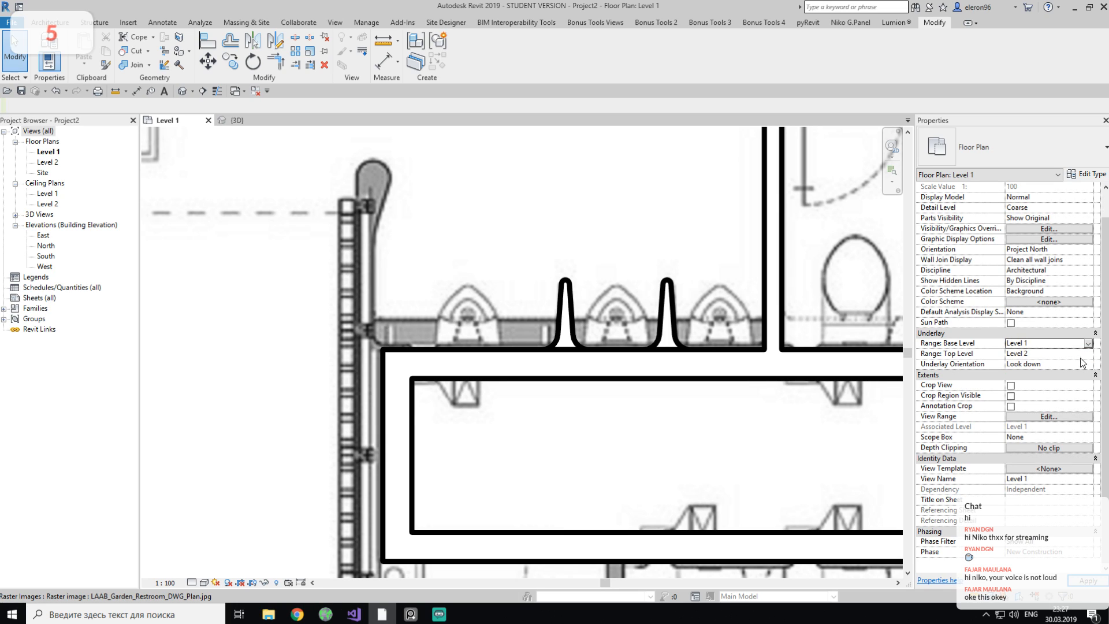
left_click(1088, 365)
left_click(1088, 365)
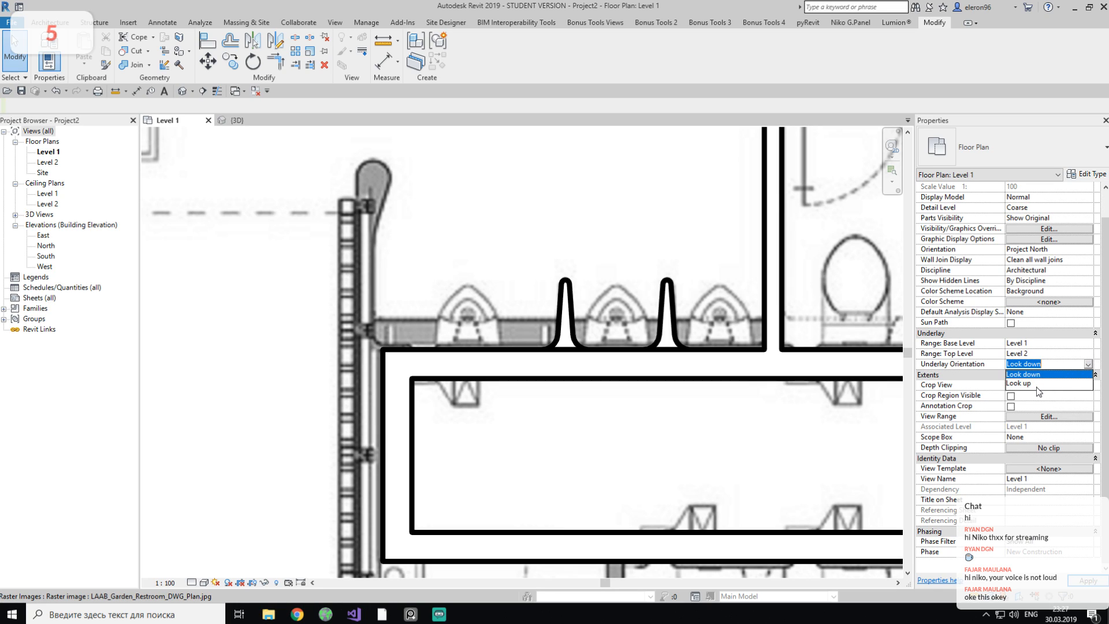
left_click(1027, 386)
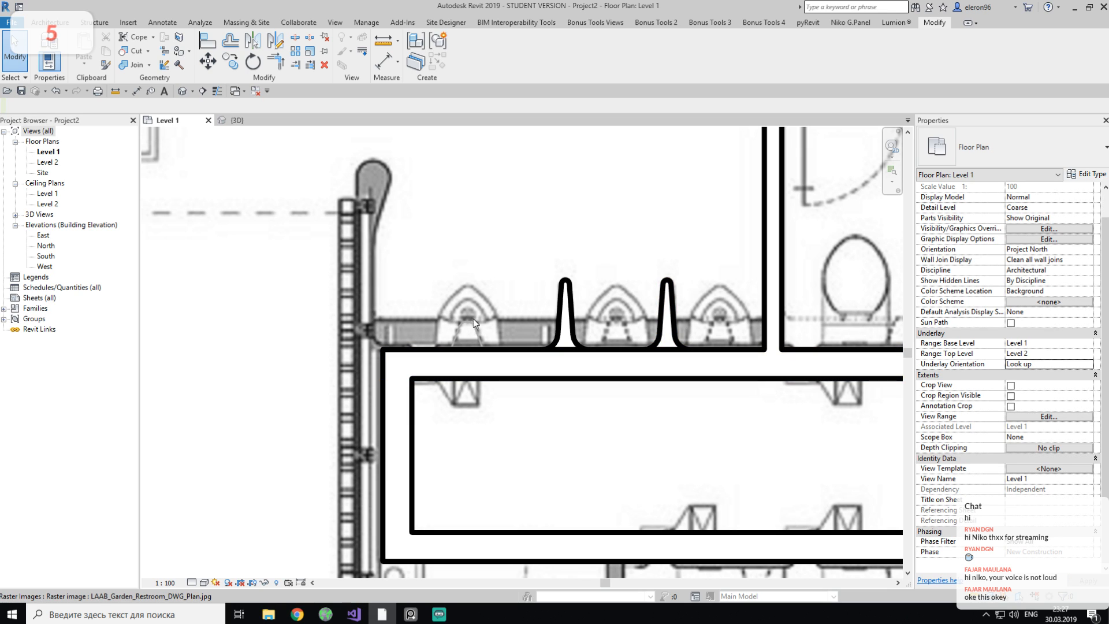
Copy the wall lamp from its base midpoint to the centre of the second urinal along the wall face.
scroll(470, 327, "up", 5)
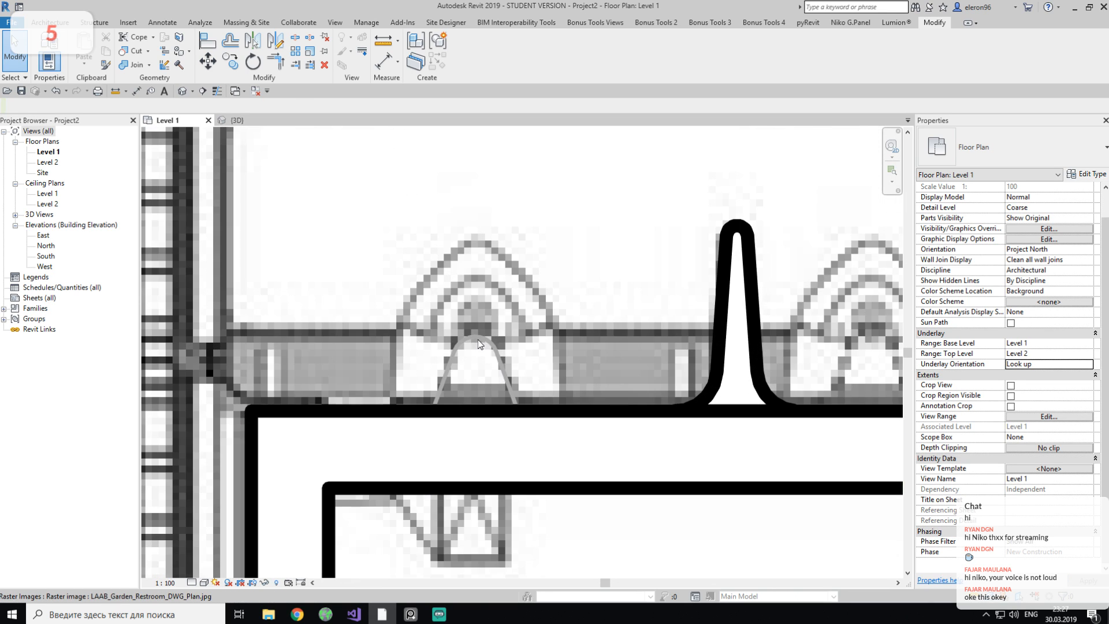
left_click(488, 339)
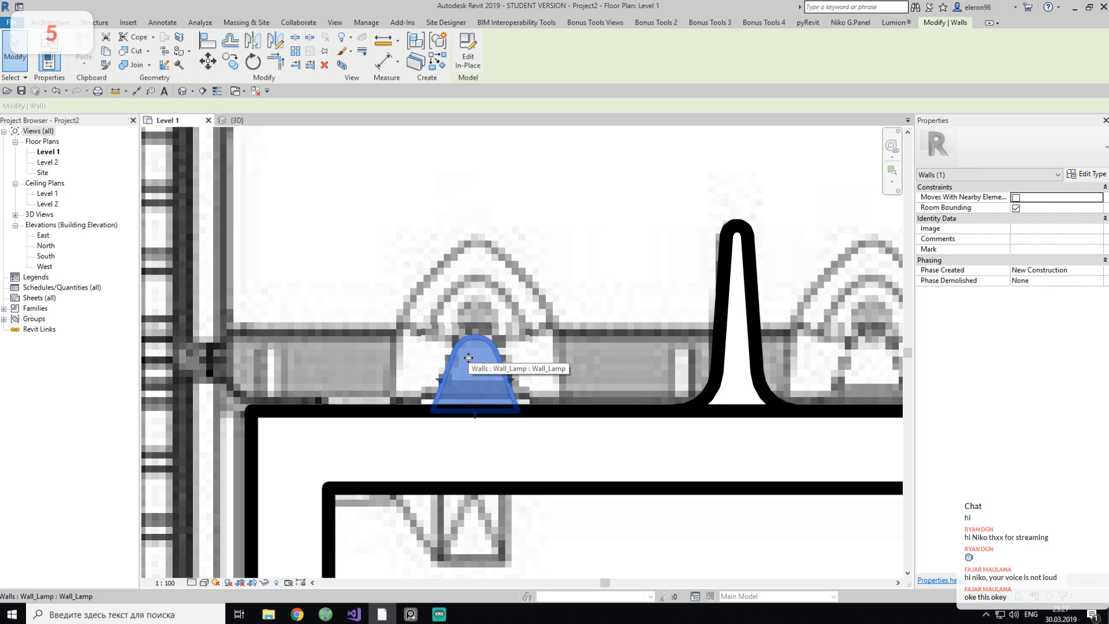
scroll(468, 358, "down", 1)
key("Delete")
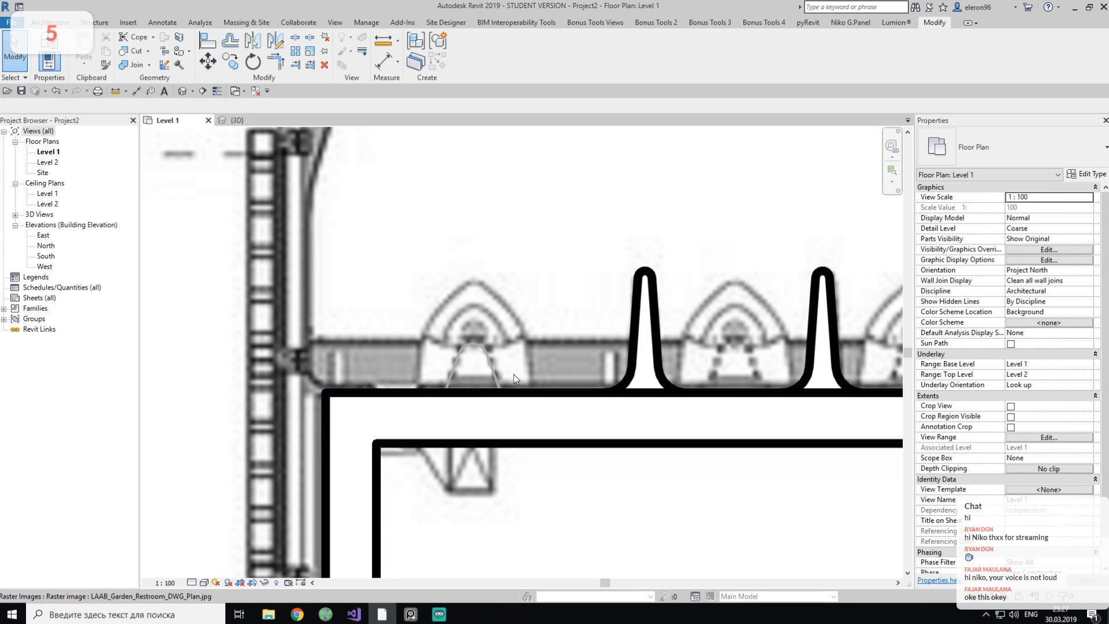
left_click(489, 364)
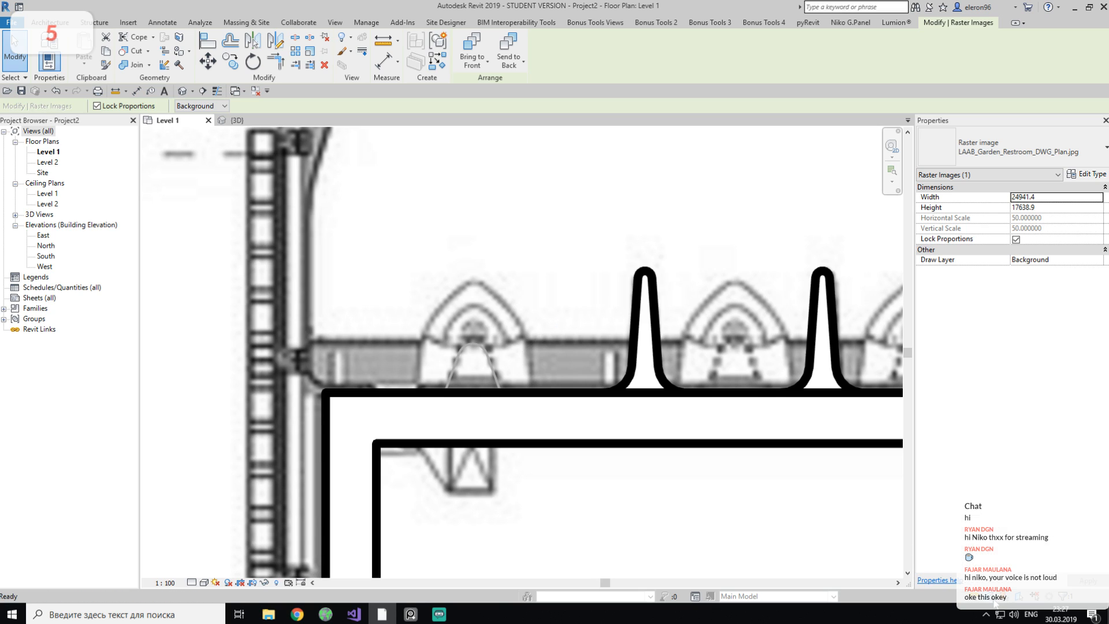
key("Escape")
left_click(492, 371)
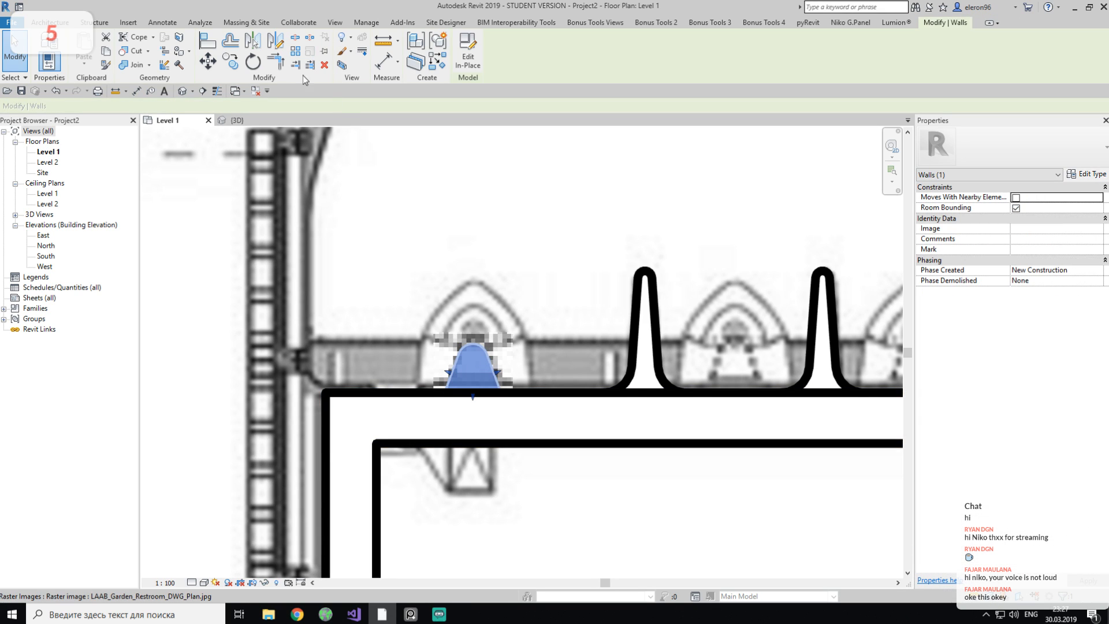
left_click(226, 66)
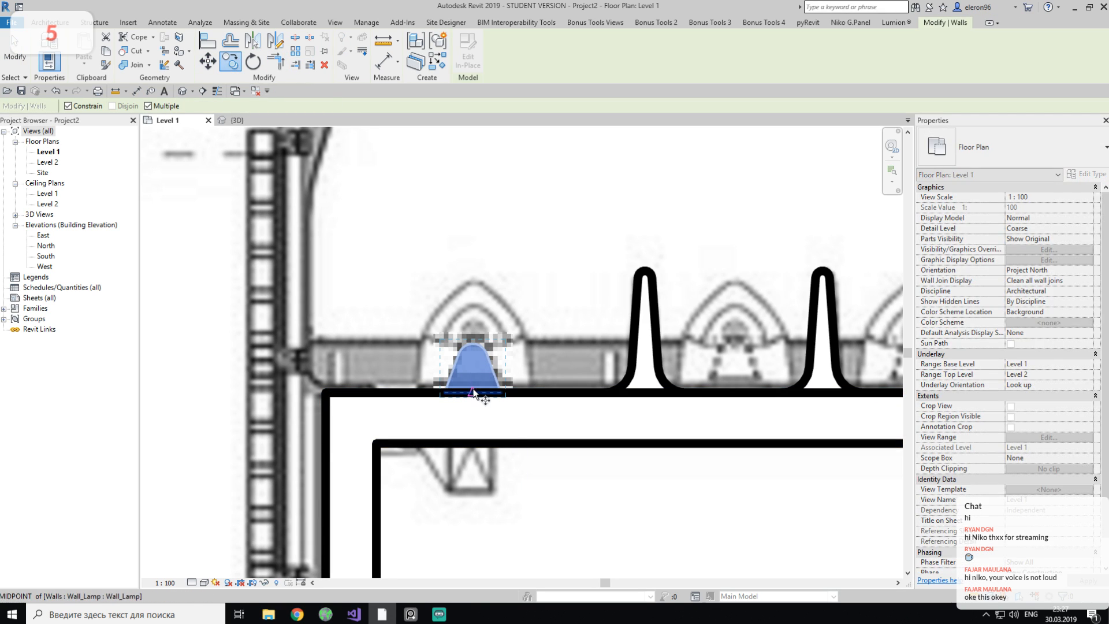
left_click(736, 392)
key("Escape")
key("Escape")
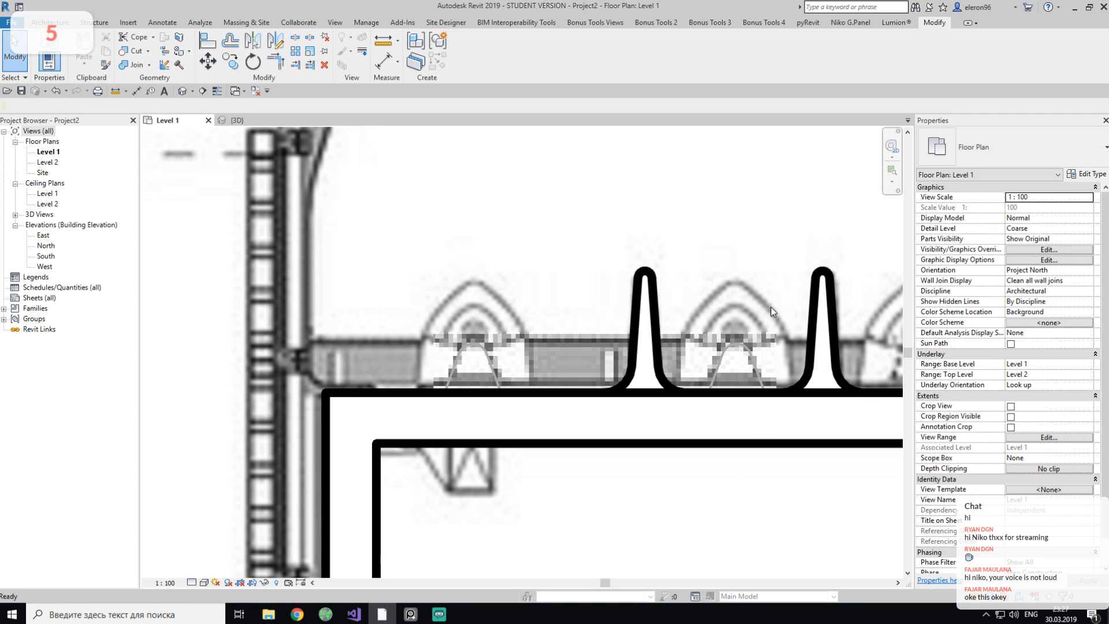
key("d")
key("i")
middle_click_drag(770, 307, 531, 380)
left_click(402, 455)
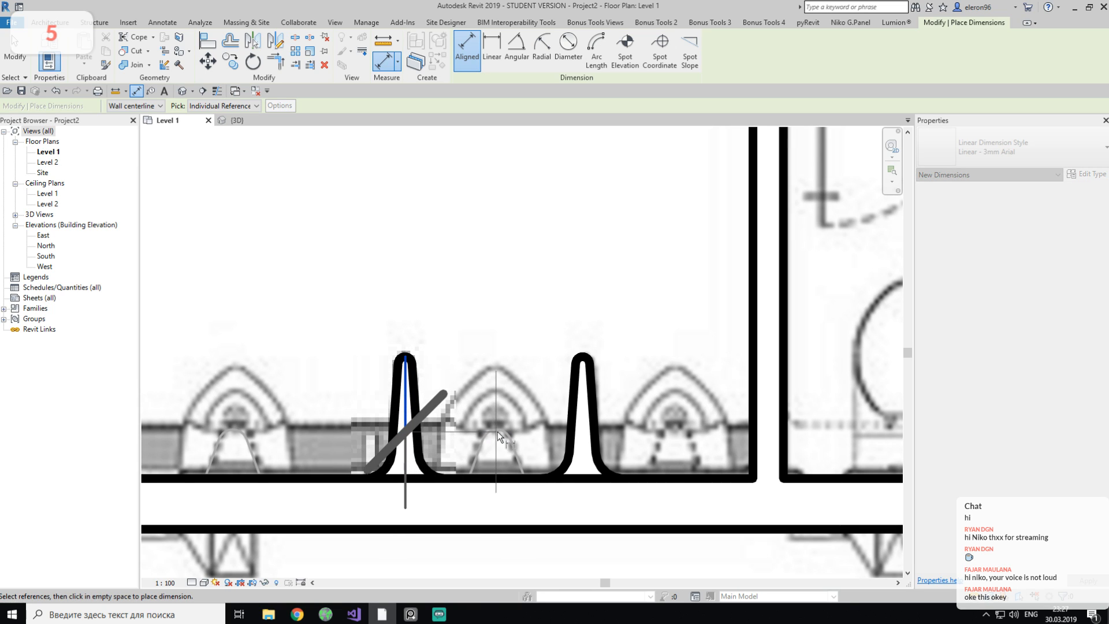
key("Escape")
key("Escape")
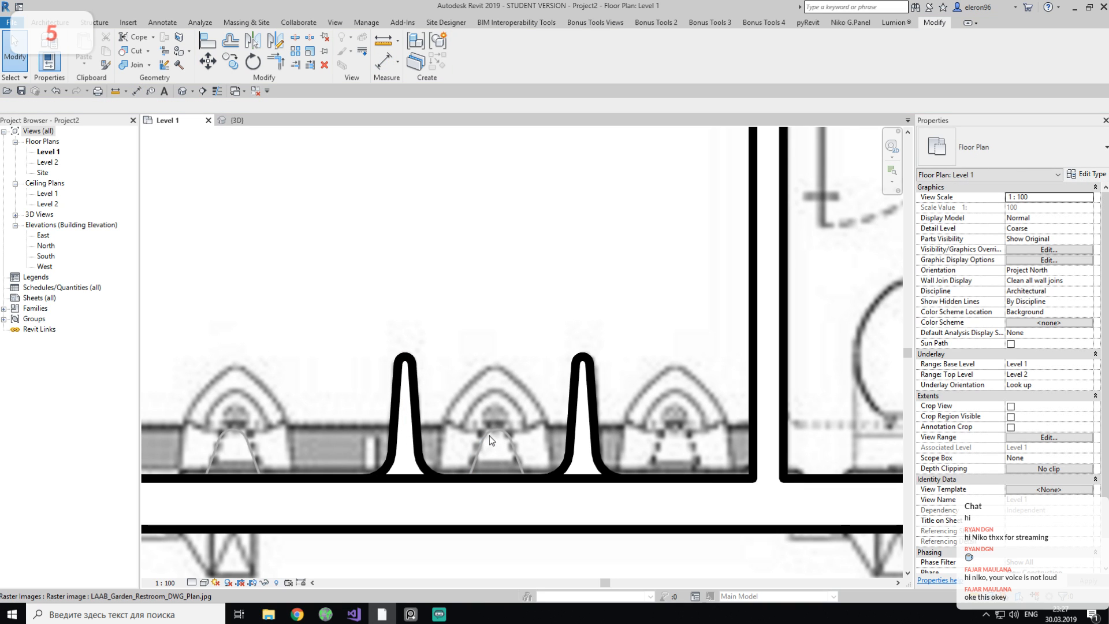
Open the copied lamp for in-place editing, inspect its centre reference plane's properties, and finish the model.
left_click(500, 429)
key("Escape")
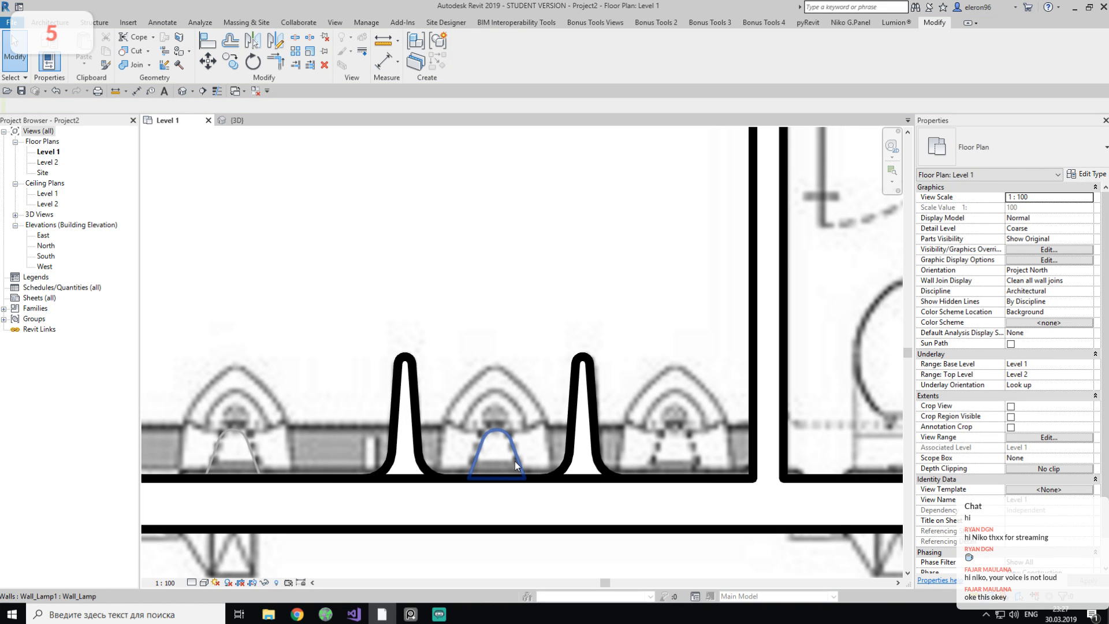
left_click(515, 461)
left_click(451, 60)
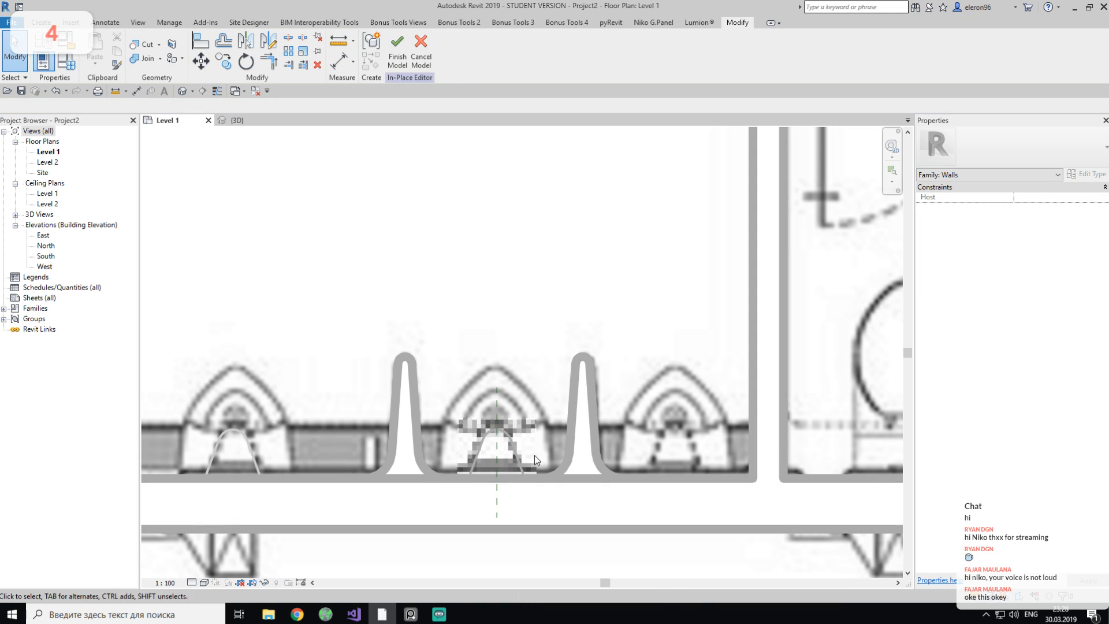
left_click(495, 448)
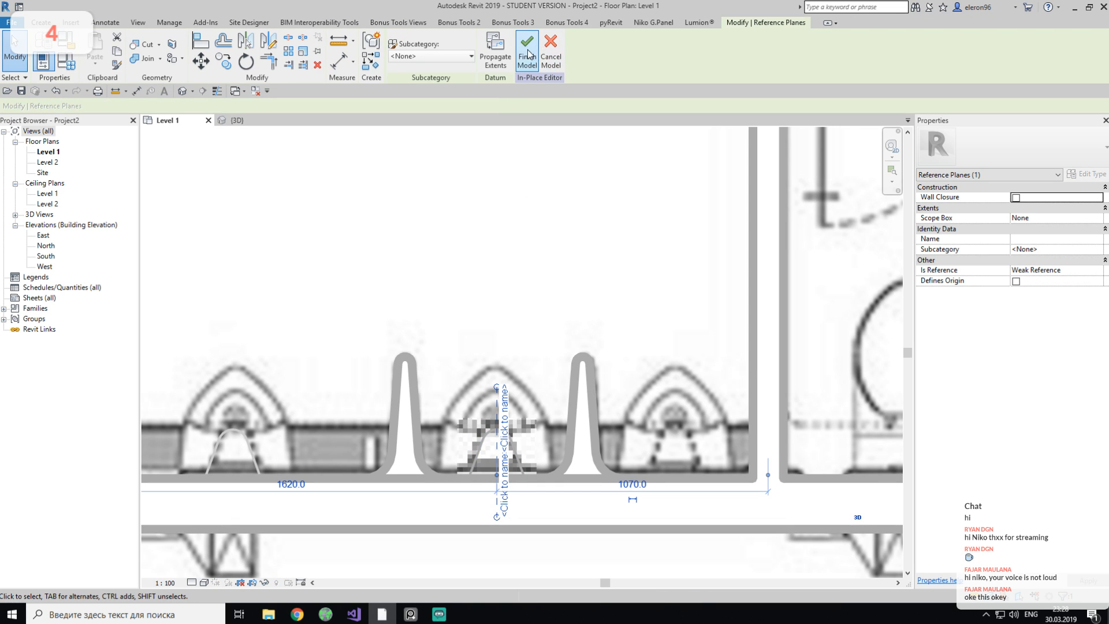
left_click(527, 50)
Place an aligned dimension chain from the first partition's centre through the copied lamp's centre to the second partition's centre.
key("d")
key("i")
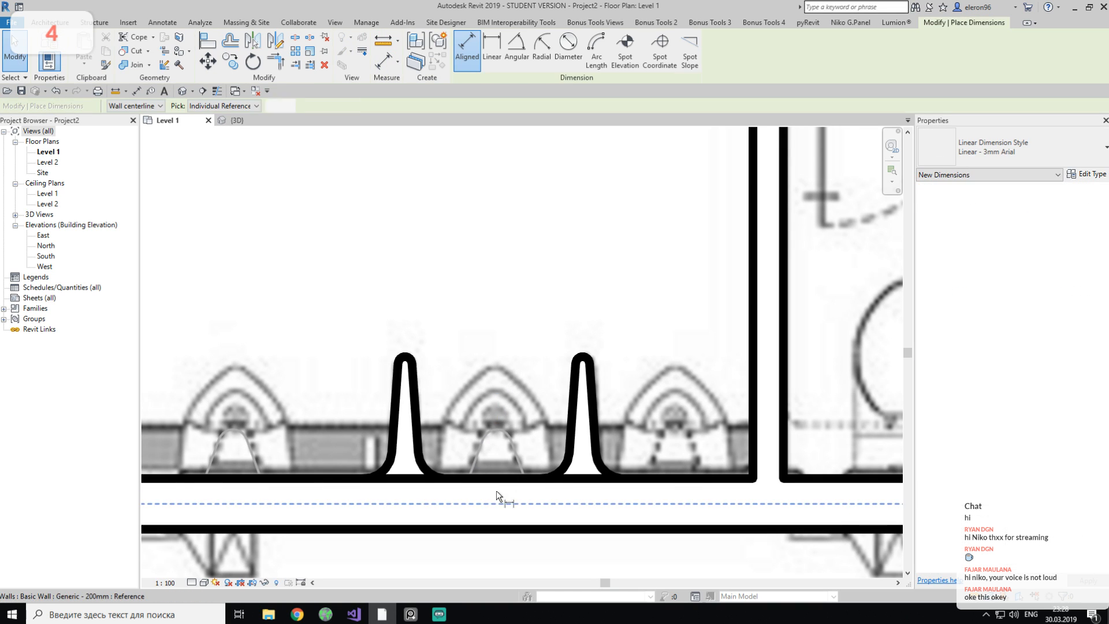
left_click(408, 447)
left_click(497, 428)
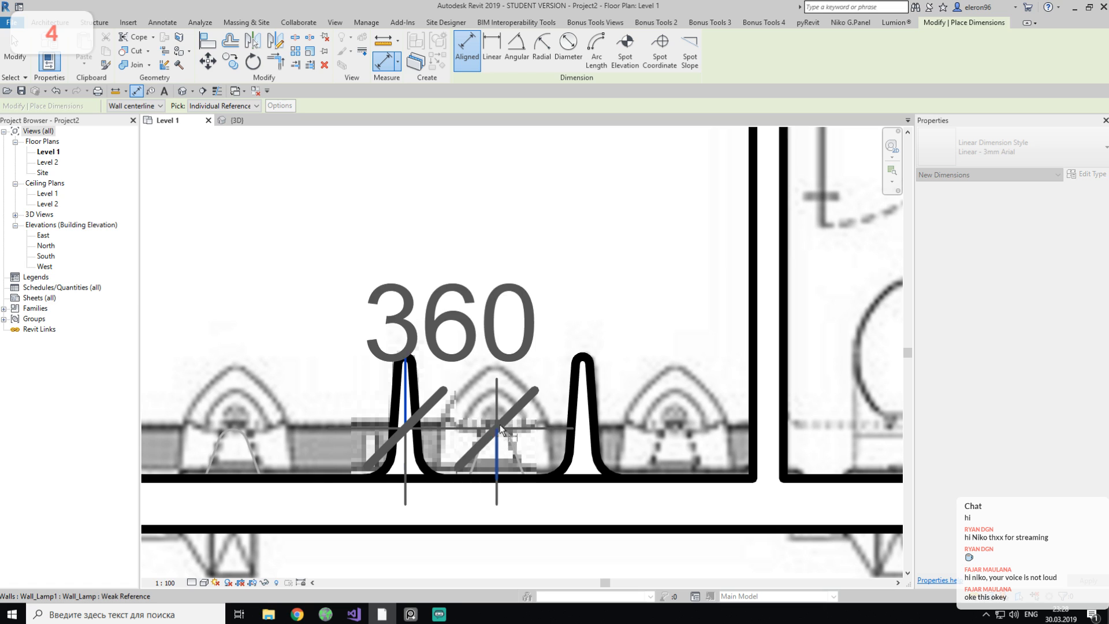
left_click(584, 390)
scroll(559, 369, "down", 2)
middle_click_drag(568, 268, 553, 322)
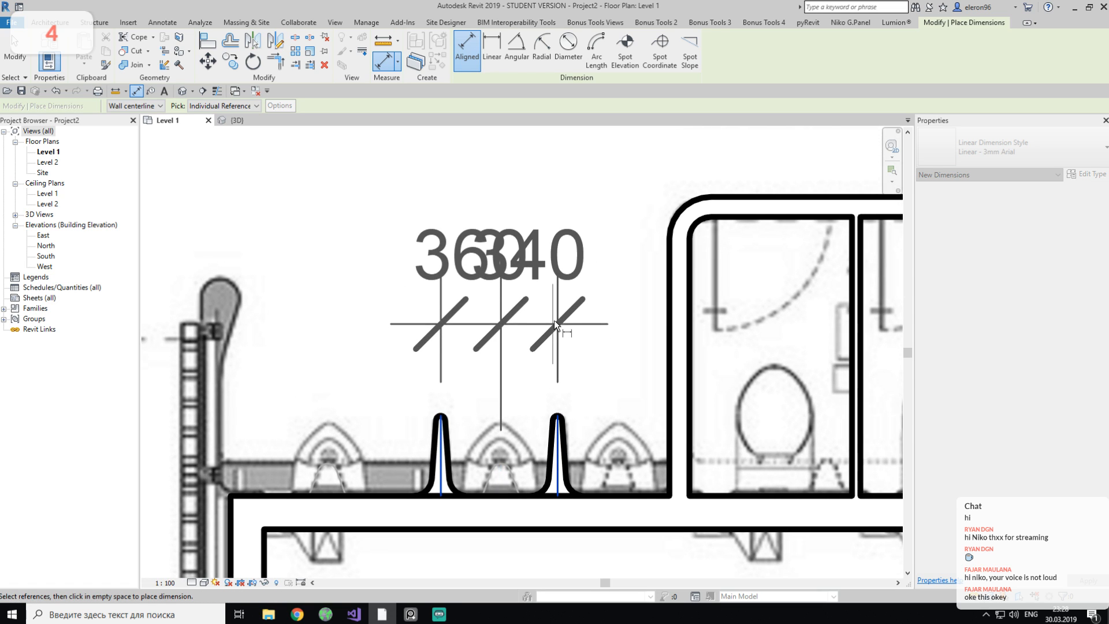
left_click(555, 320)
key("Escape")
key("Escape")
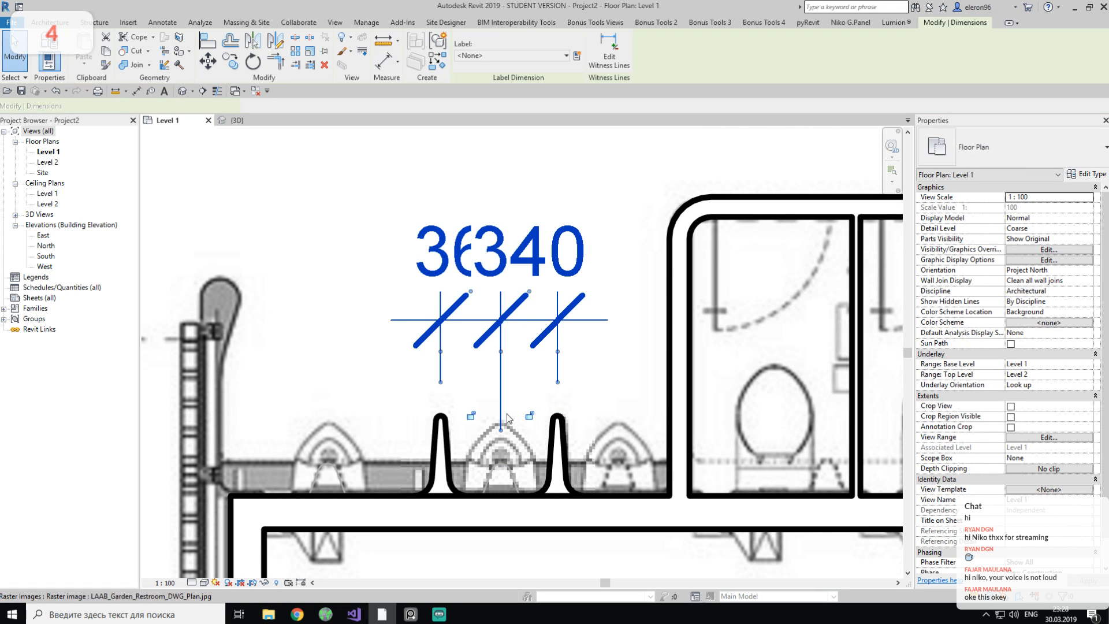
Make the two dimension segments equal to centre the lamp between the partitions, and delete the dimension while keeping its constraint.
left_click(496, 289)
middle_click_drag(496, 285, 524, 220)
left_click(487, 276)
key("Escape")
scroll(476, 398, "up", 2)
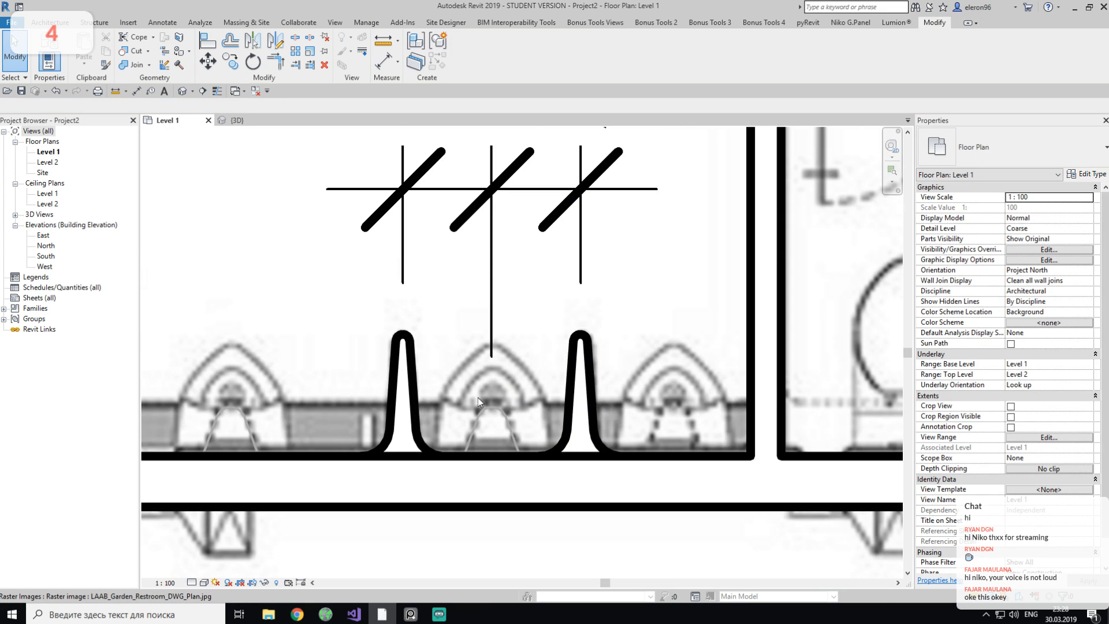
left_click(492, 311)
key("Delete")
middle_click_drag(526, 339, 426, 351)
left_click(1018, 586)
Copy the centred wall lamp 700 mm sideways to the third urinal, from the first partition's end to the second partition's end.
left_click(433, 437)
key("Escape")
left_click(422, 433)
left_click(230, 60)
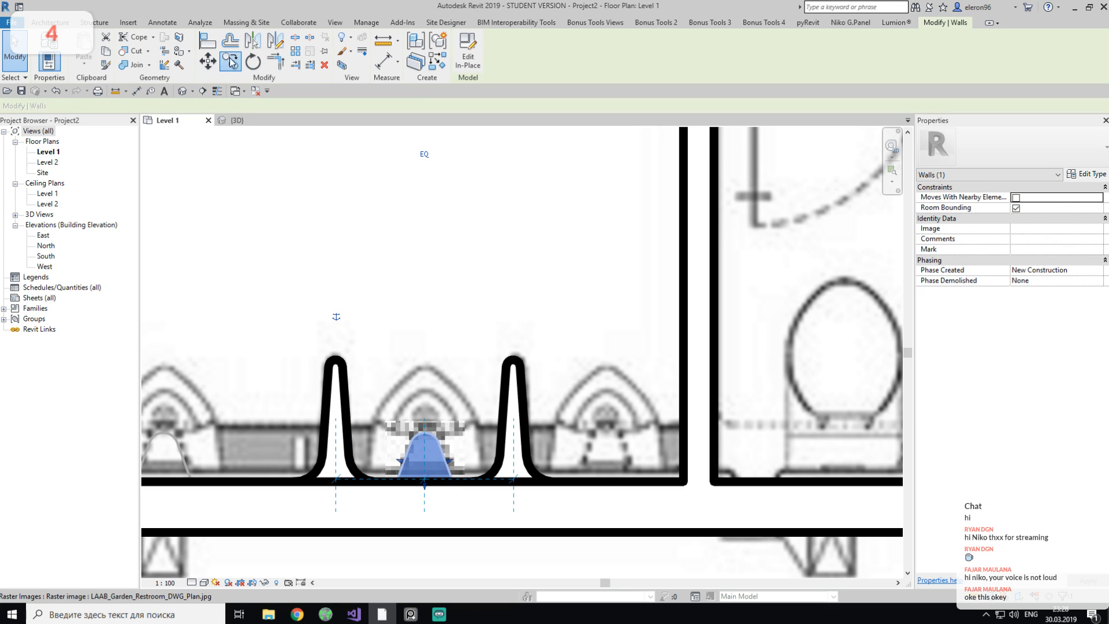
left_click(335, 361)
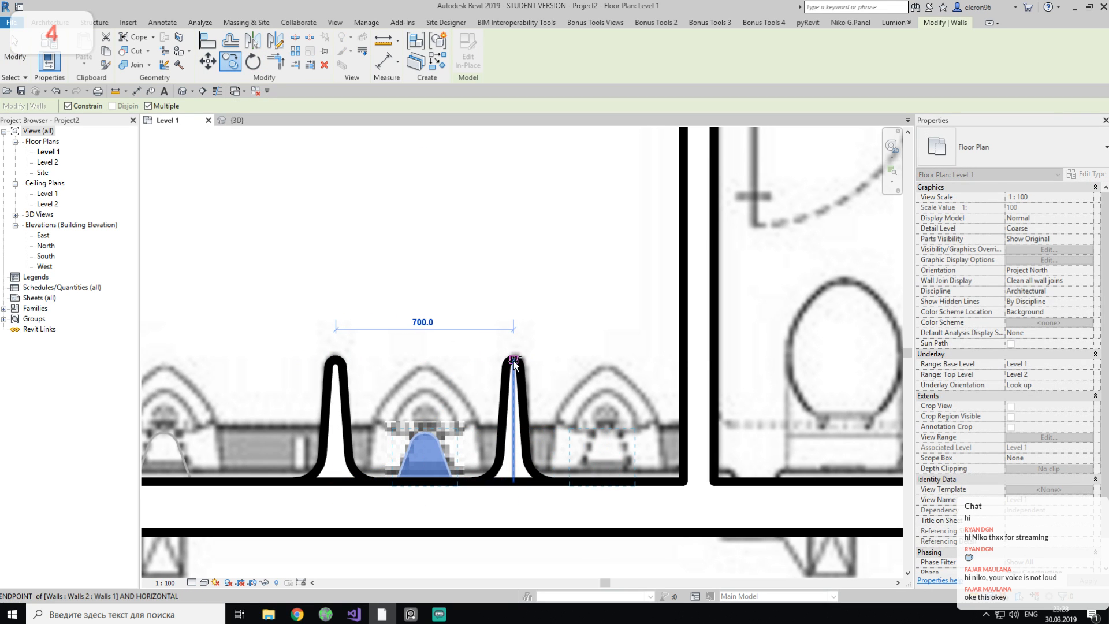
left_click(513, 359)
key("Escape")
key("Escape")
scroll(487, 358, "down", 3)
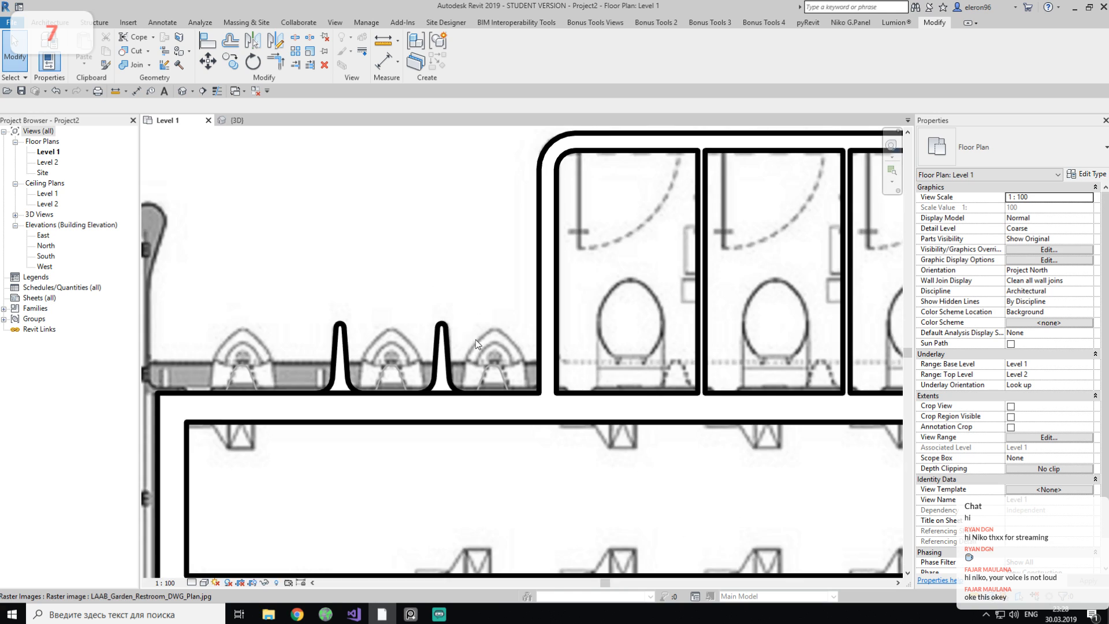
Check the three lamps above the urinals in the 3D view against the reference photo.
left_click(248, 119)
middle_click_drag(557, 512, 543, 461, "shift")
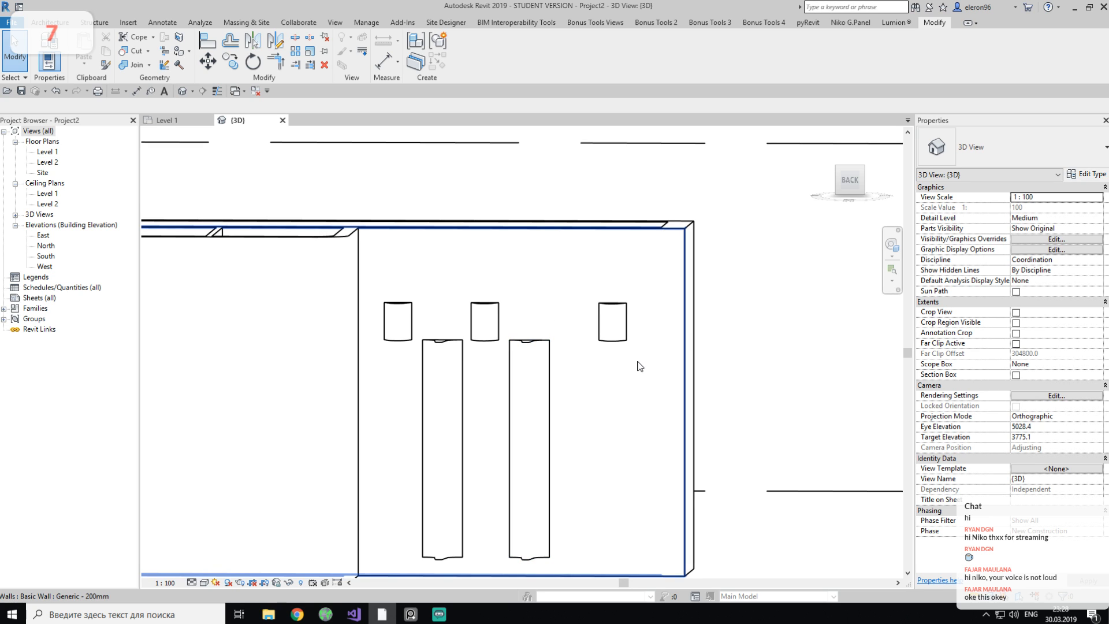
middle_click_drag(638, 362, 592, 333)
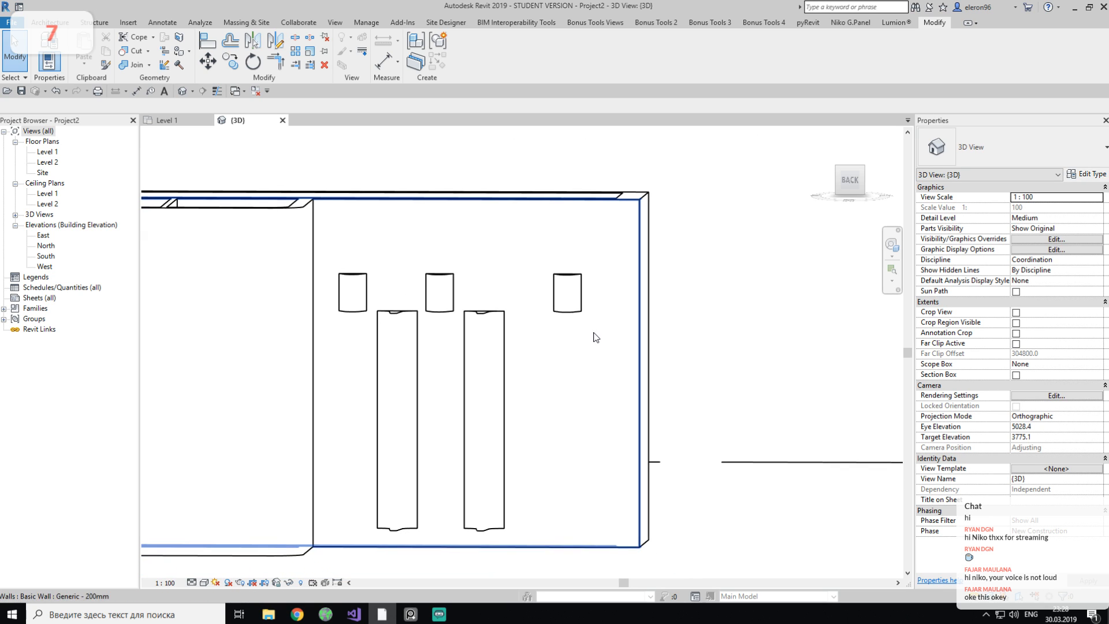
left_click(413, 615)
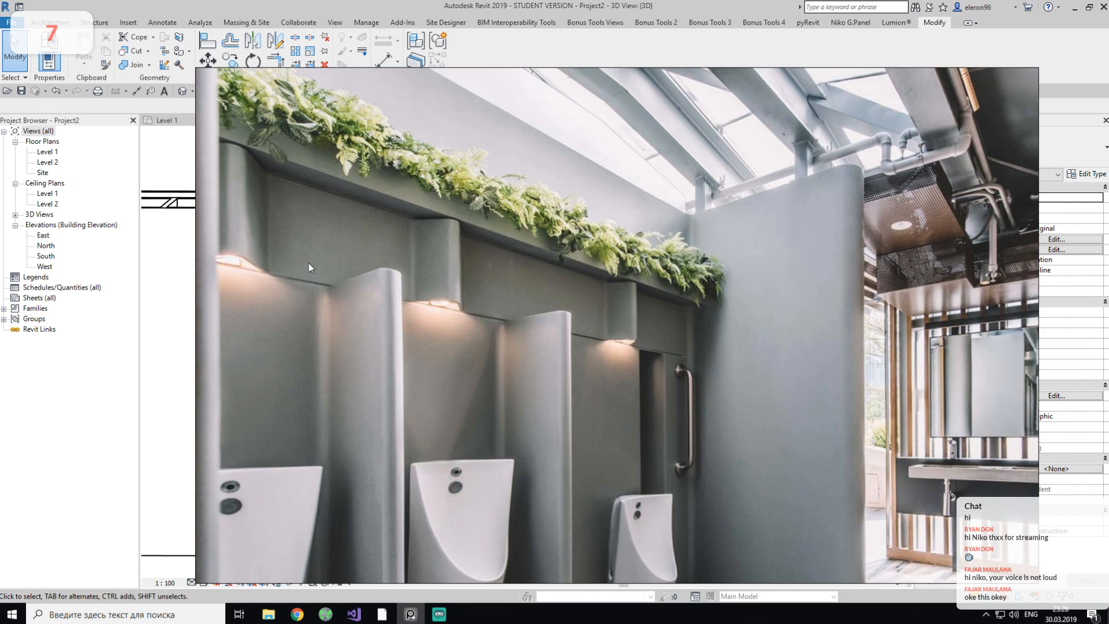
left_click(410, 613)
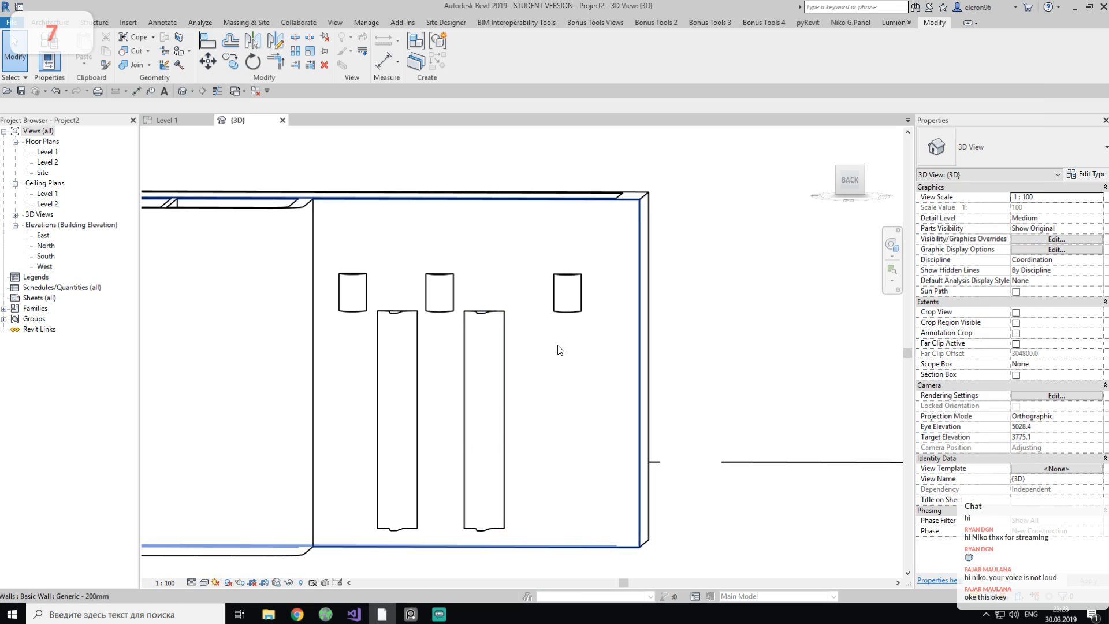
Measure the width of the side wall beside the slatted screen, just above the curved corner in the plan image.
left_click(175, 123)
scroll(487, 390, "down", 1)
scroll(367, 376, "up", 2)
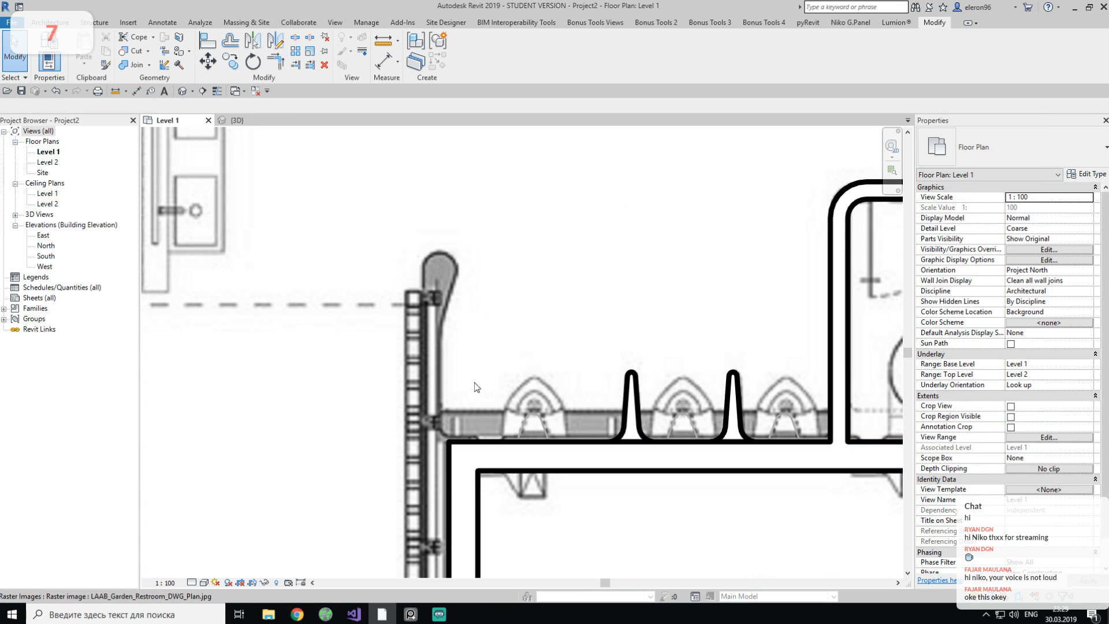
scroll(507, 457, "down", 3)
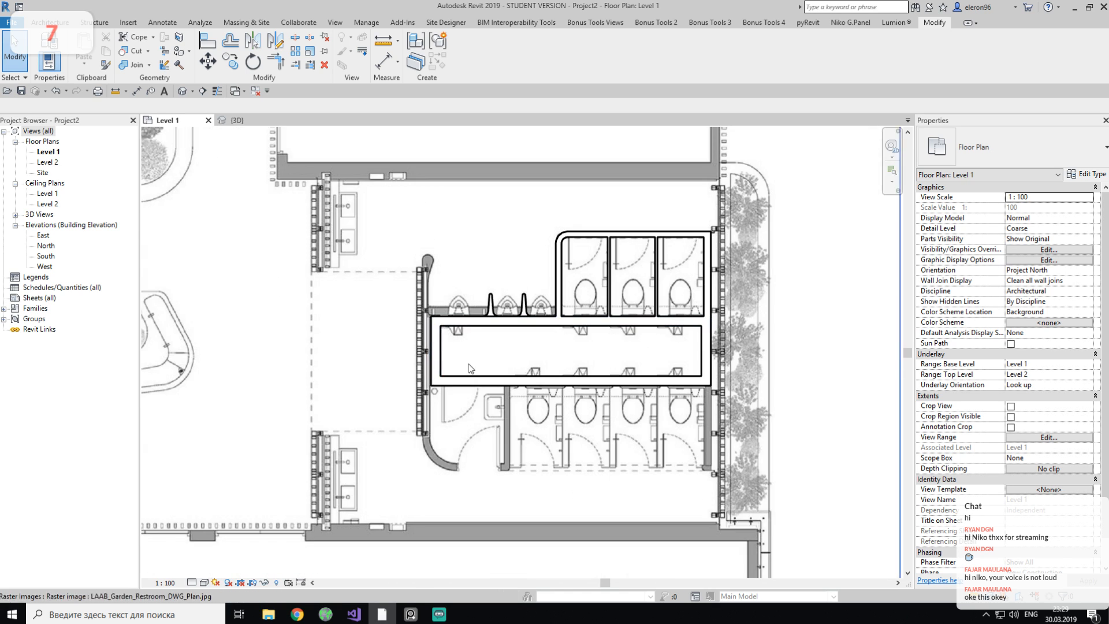
scroll(358, 289, "up", 1)
scroll(332, 294, "up", 1)
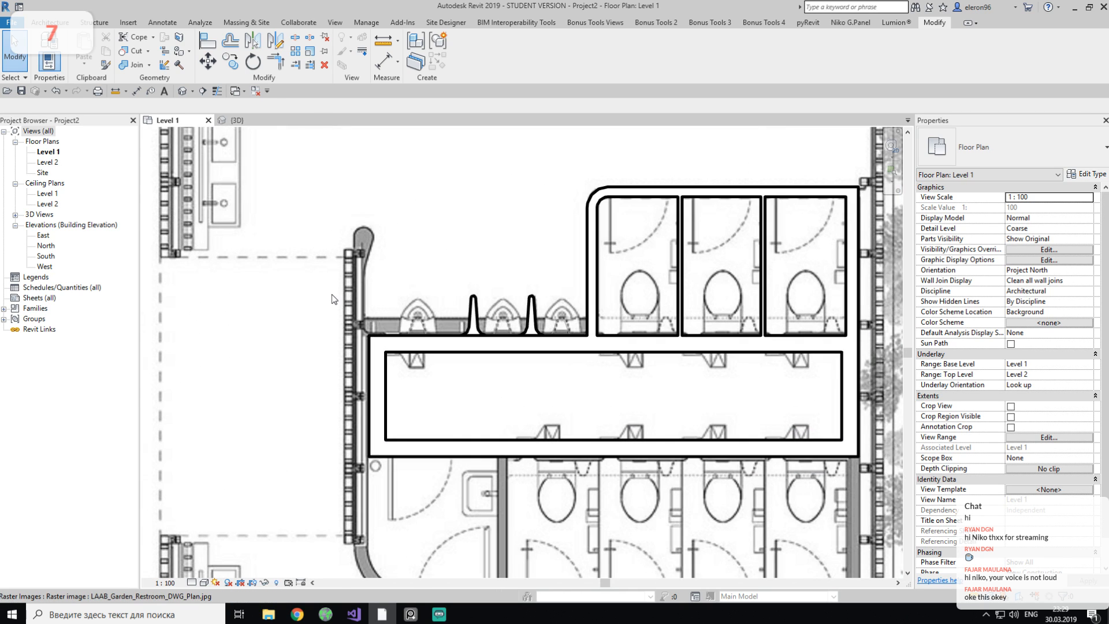
scroll(375, 323, "down", 1)
scroll(375, 323, "up", 2)
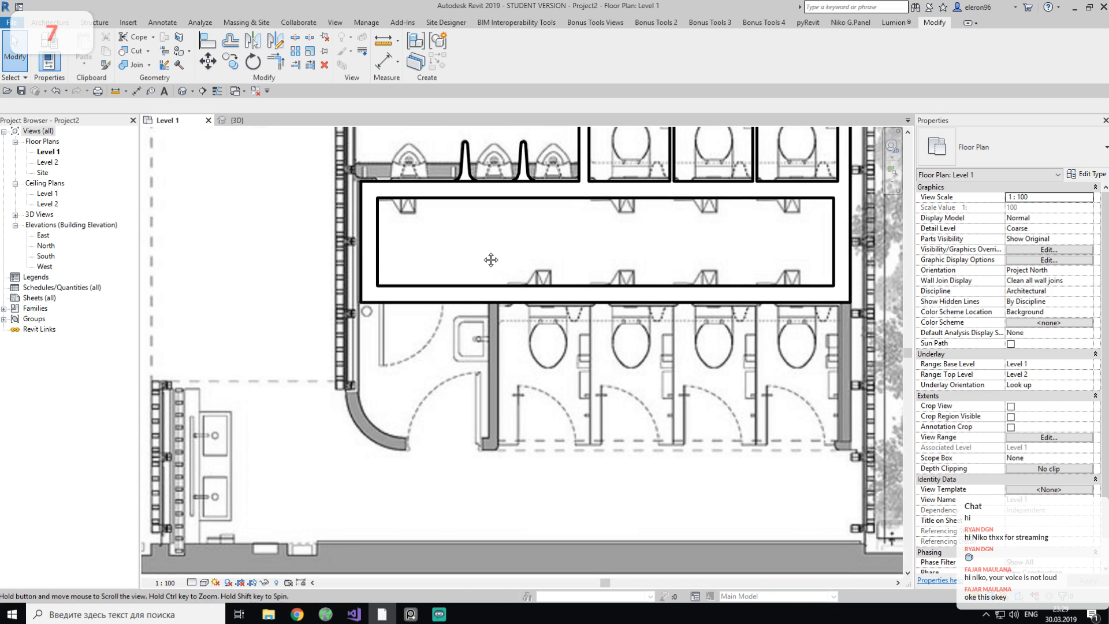
scroll(349, 393, "up", 2)
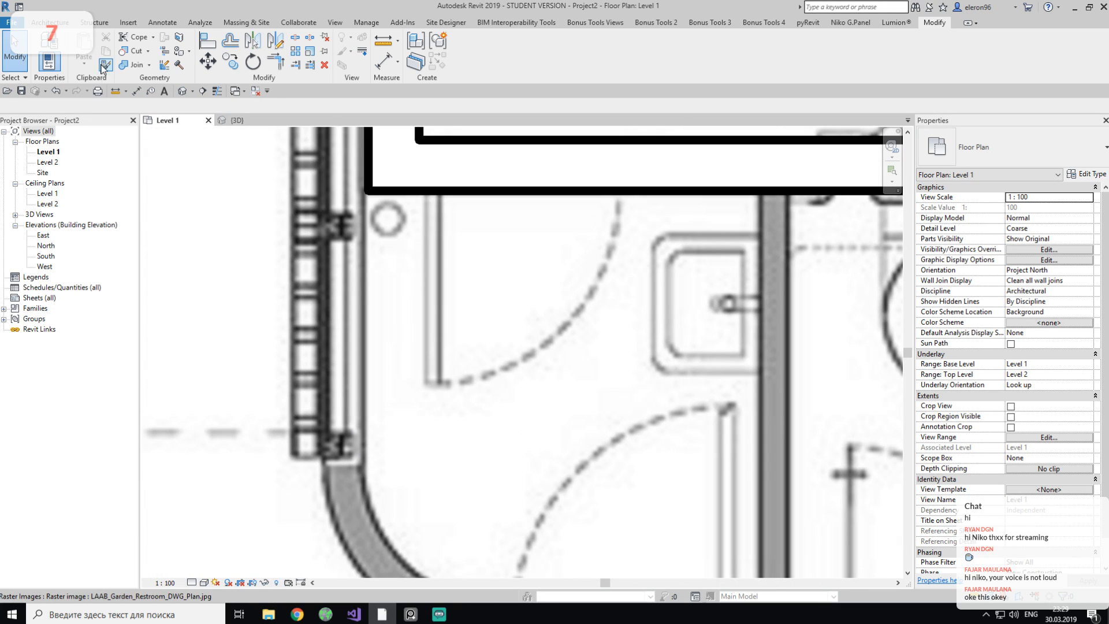
left_click(120, 92)
left_click(368, 413)
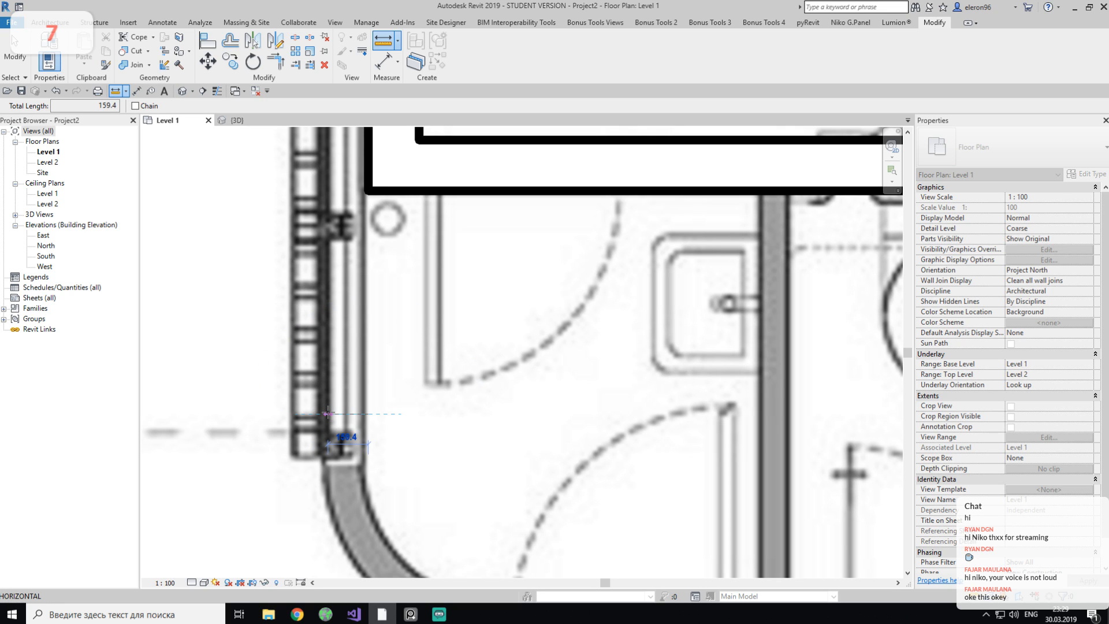
key("Escape")
key("Escape")
Draw a Generic - 150mm wall along the slatted screen, from the curved corner's upper end to just below the teardrop-shaped wall end.
scroll(361, 365, "down", 4)
middle_click_drag(560, 373, 328, 431)
left_click(682, 211)
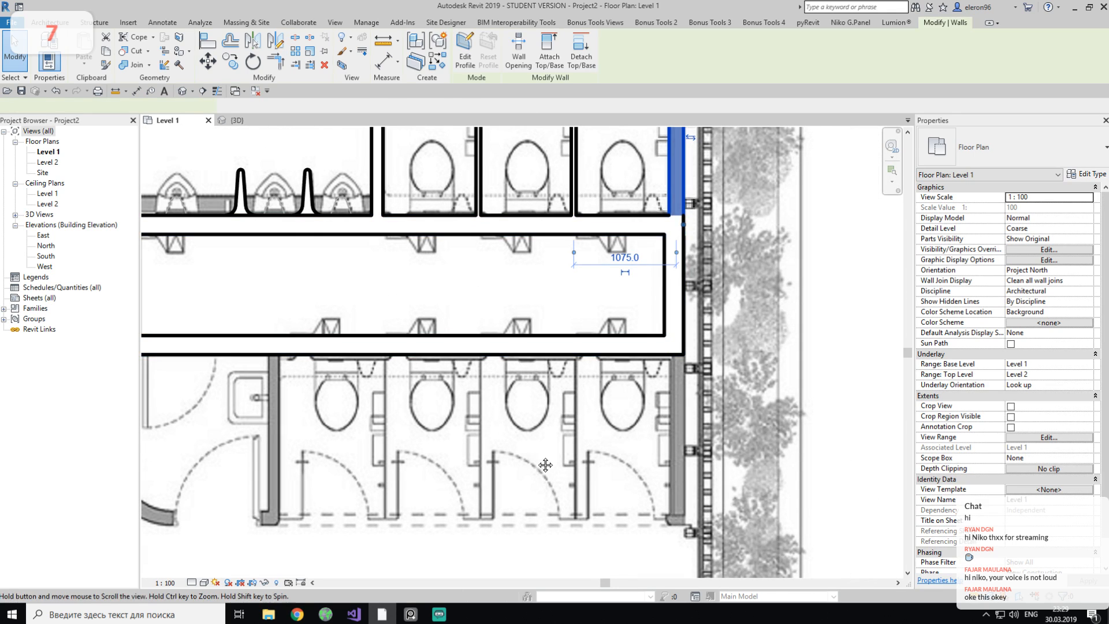
middle_click_drag(534, 454, 568, 487)
key("c")
key("s")
scroll(403, 385, "down", 2)
middle_click_drag(235, 435, 414, 426)
scroll(414, 425, "up", 4)
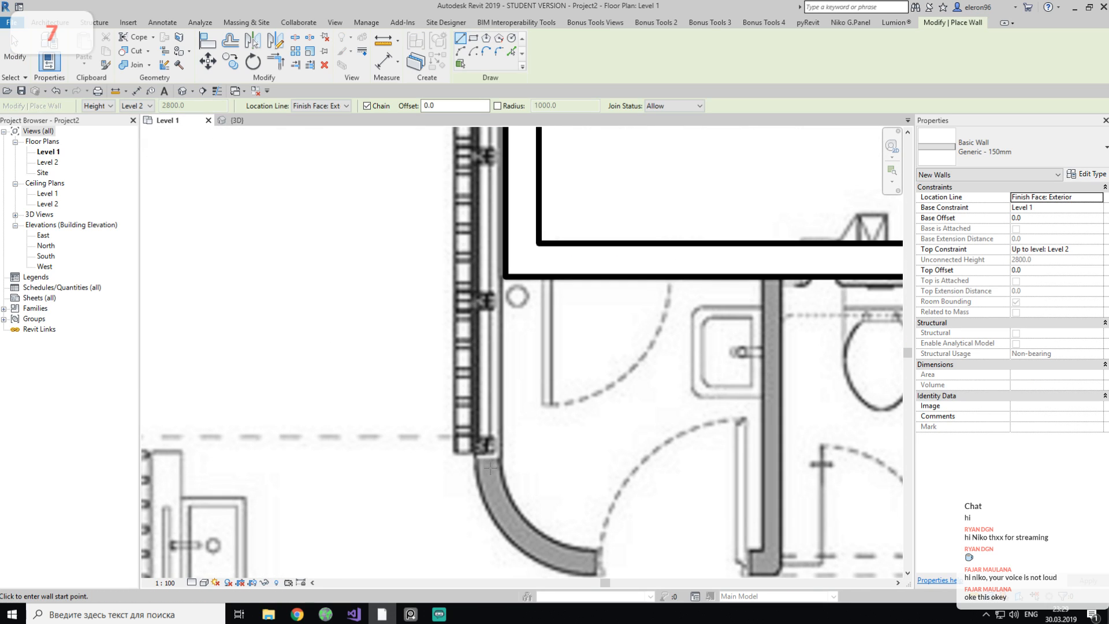
left_click(499, 458)
middle_click_drag(502, 320, 437, 465)
left_click(435, 298)
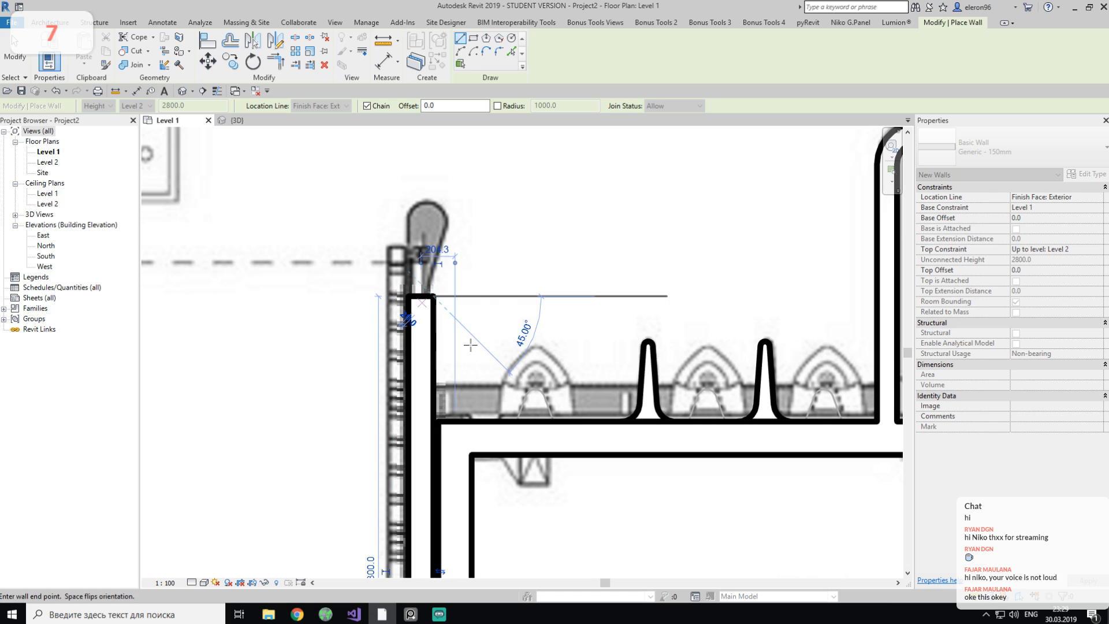
key("Escape")
key("Escape")
Align the inner face of the new 150 mm wall with the end face of the 200 mm urinal block wall.
key("a")
key("l")
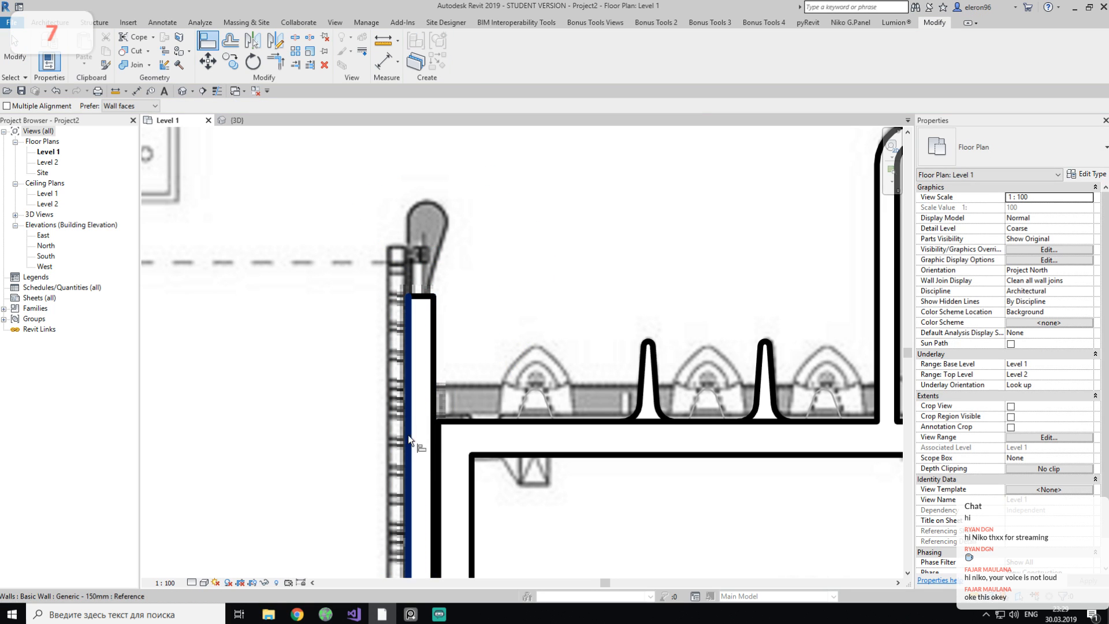
left_click(441, 452)
left_click(433, 460)
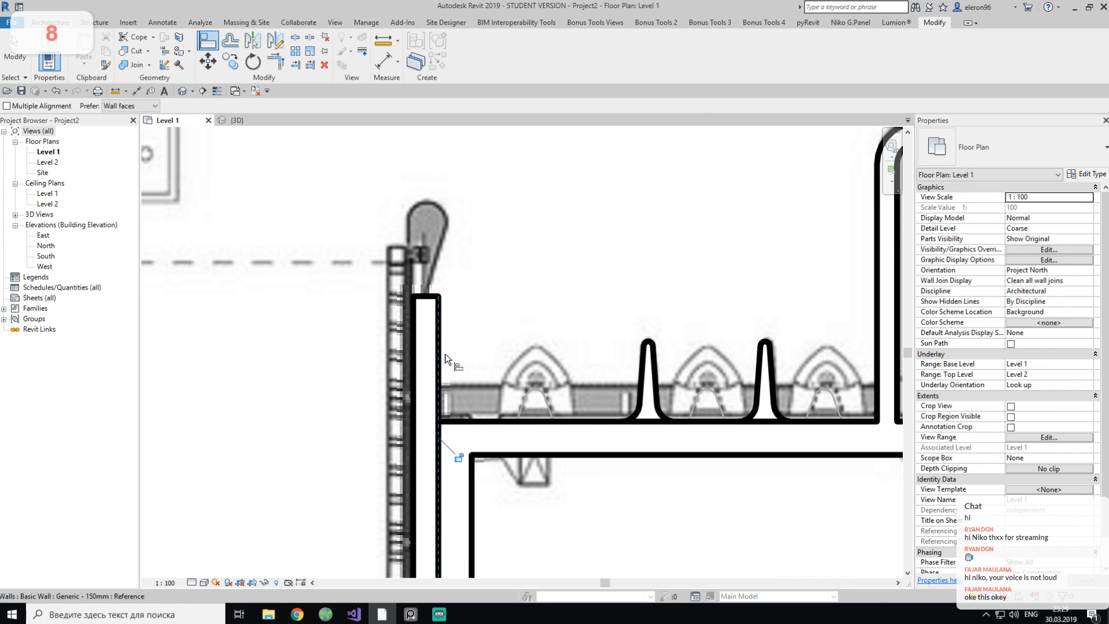
key("Escape")
Shorten the upper end of the 150 mm wall back to the urinal-side face of the block wall.
scroll(462, 375, "up", 5)
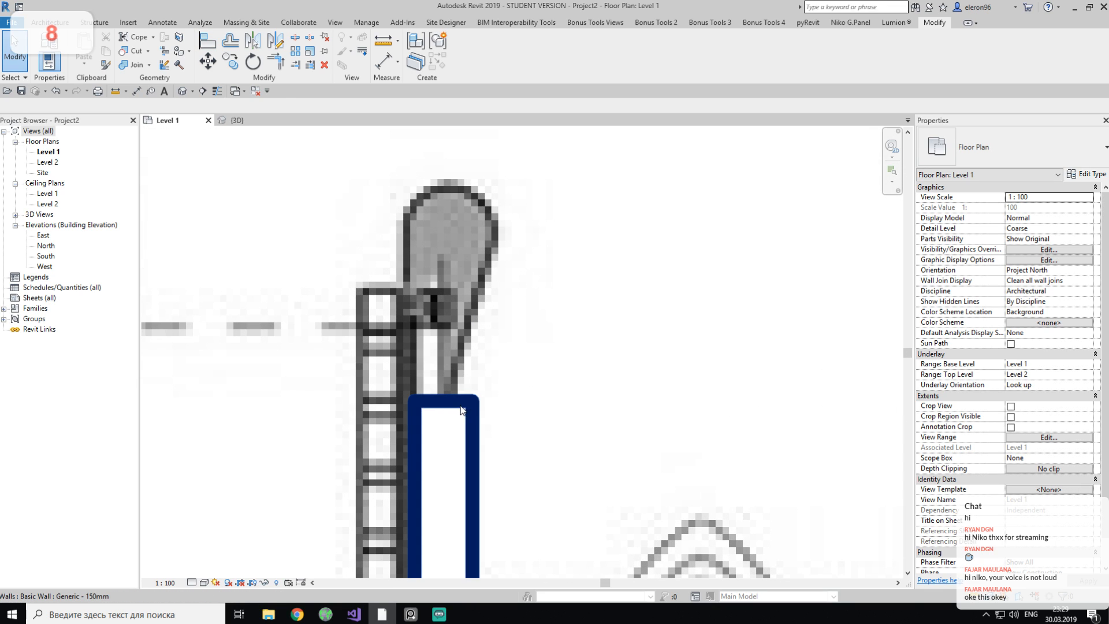
left_click(443, 397)
key("r")
key("s")
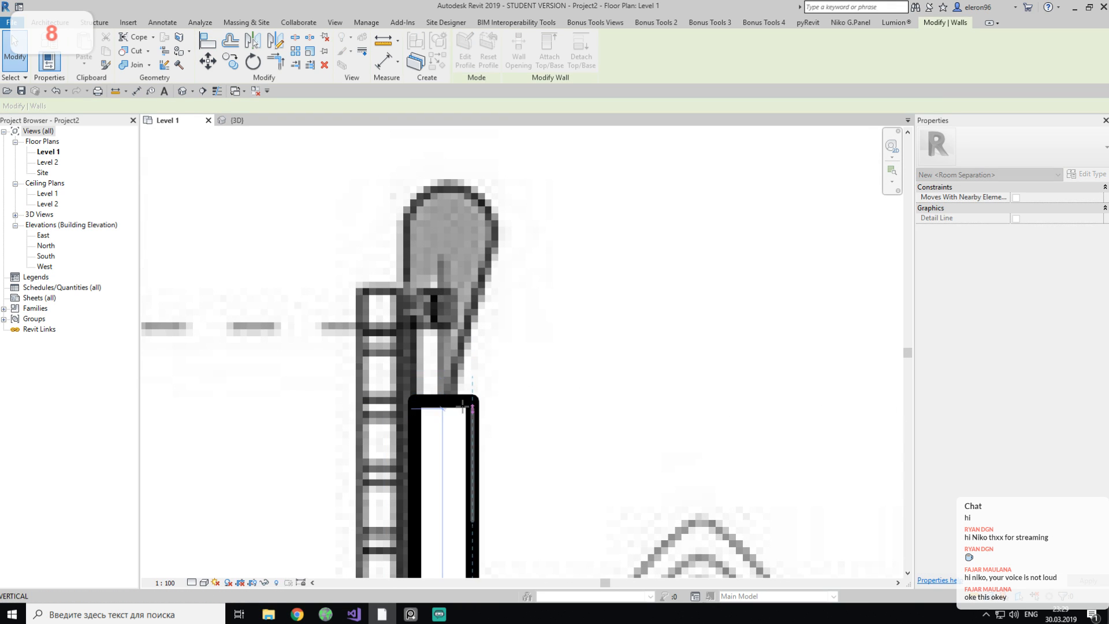
left_click_drag(462, 404, 463, 403)
scroll(500, 387, "down", 4)
middle_click_drag(521, 410, 524, 302)
scroll(524, 303, "up", 2)
key("r")
key("s")
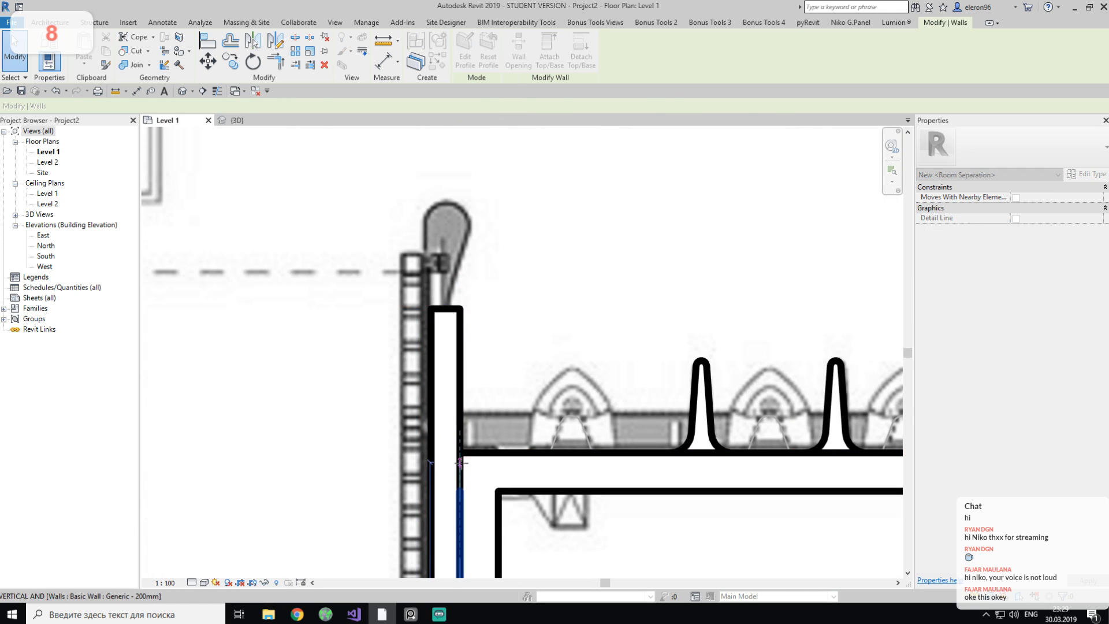
key("Escape")
key("Escape")
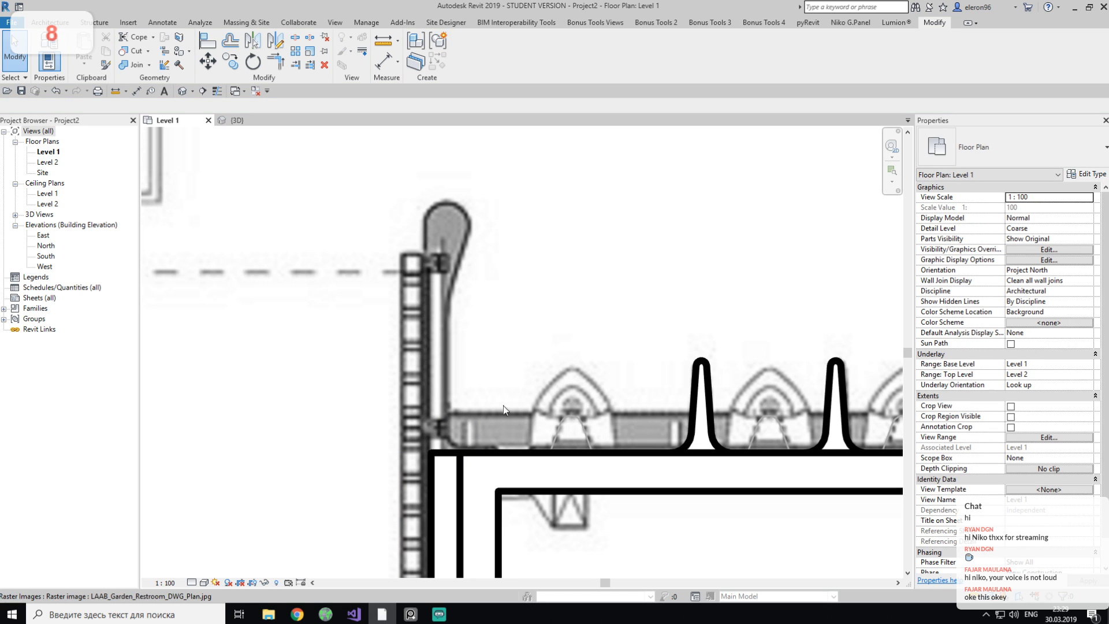
middle_click_drag(465, 393, 405, 234)
scroll(412, 254, "down", 2)
left_click(627, 221)
key("c")
key("s")
middle_click_drag(309, 263, 384, 348)
scroll(384, 348, "up", 2)
scroll(425, 379, "up", 1)
left_click(385, 378)
middle_click_drag(395, 279, 386, 358)
left_click(385, 348)
key("Escape")
scroll(386, 348, "down", 3)
key("Escape")
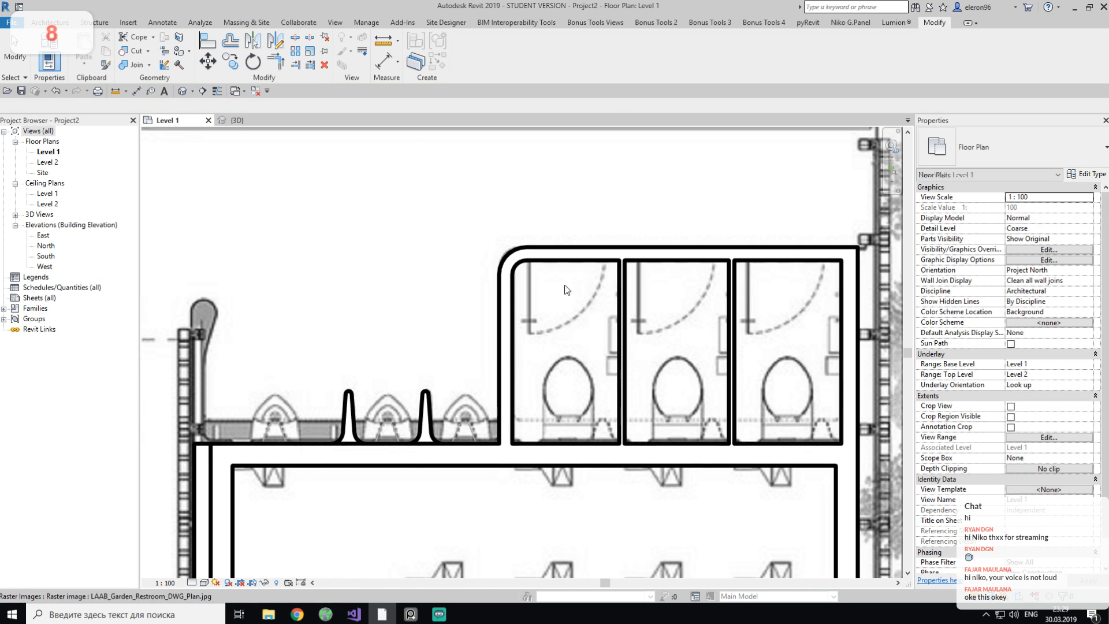
Set up a new Generic - 120mm wall based on the cubicle's side wall, and display the plan with thin lines.
left_click(500, 333)
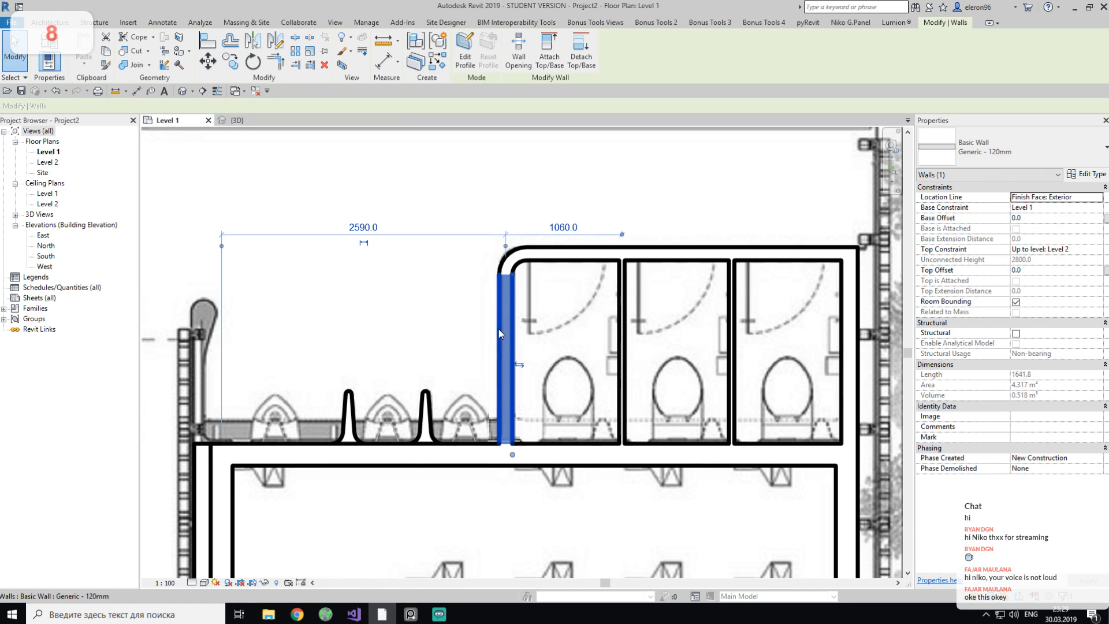
left_click(445, 59)
left_click(197, 443)
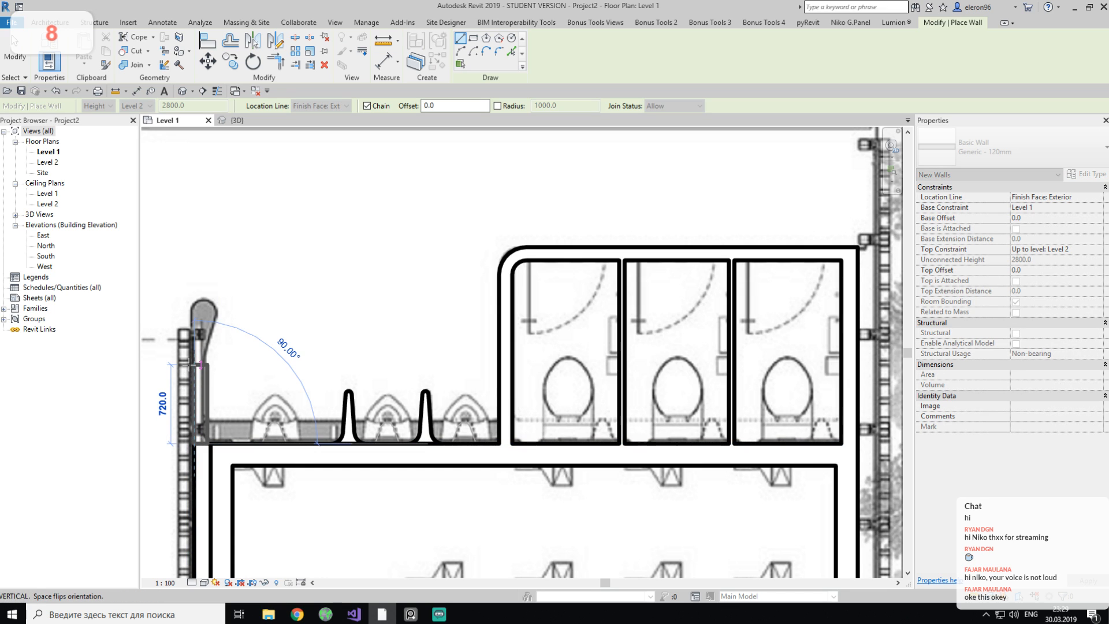
scroll(190, 364, "up", 2)
key("Escape")
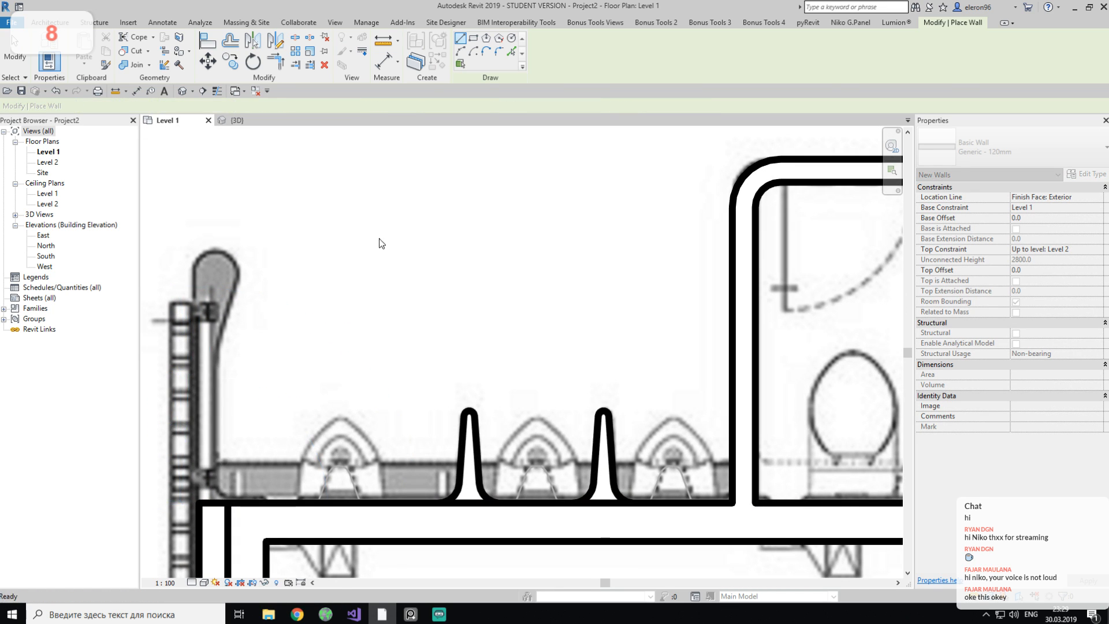
scroll(266, 283, "down", 3)
left_click(981, 150)
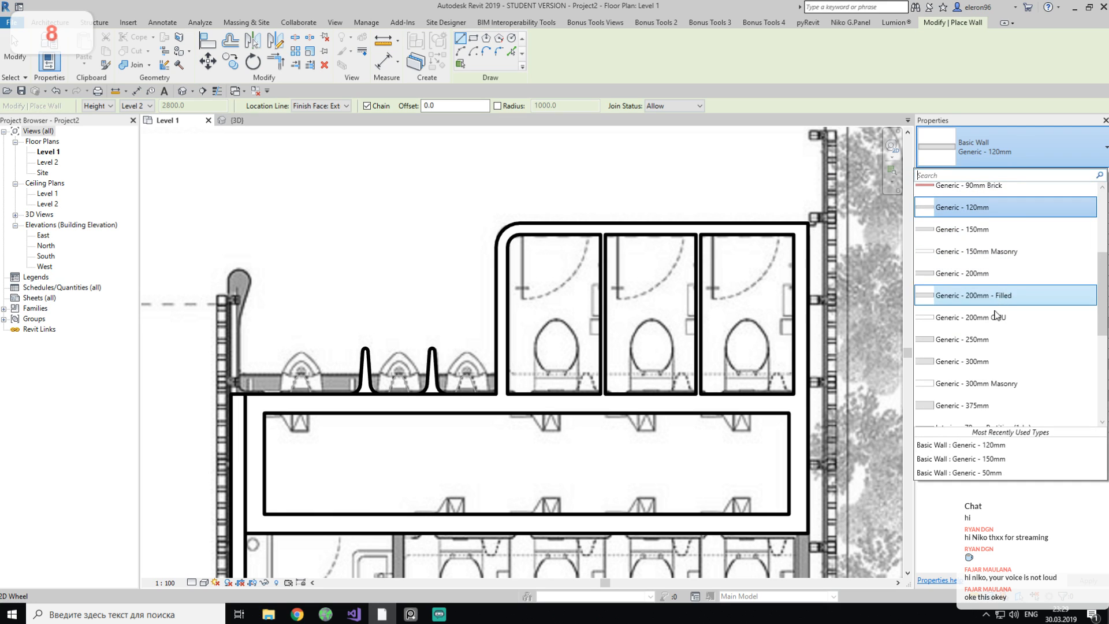
left_click(268, 228)
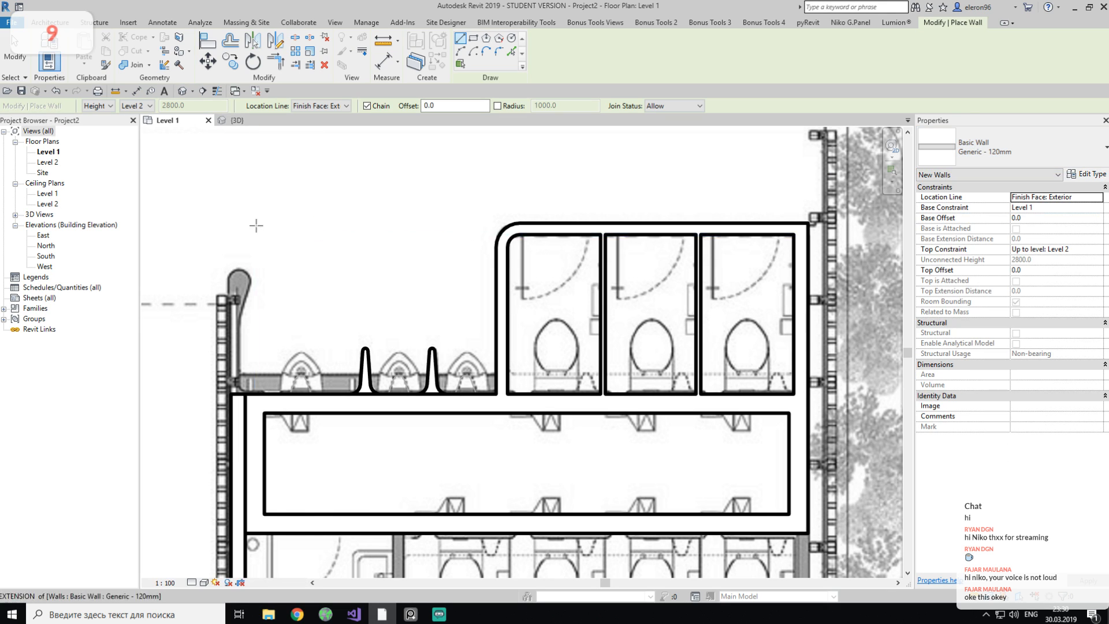
middle_click_drag(268, 228, 453, 193)
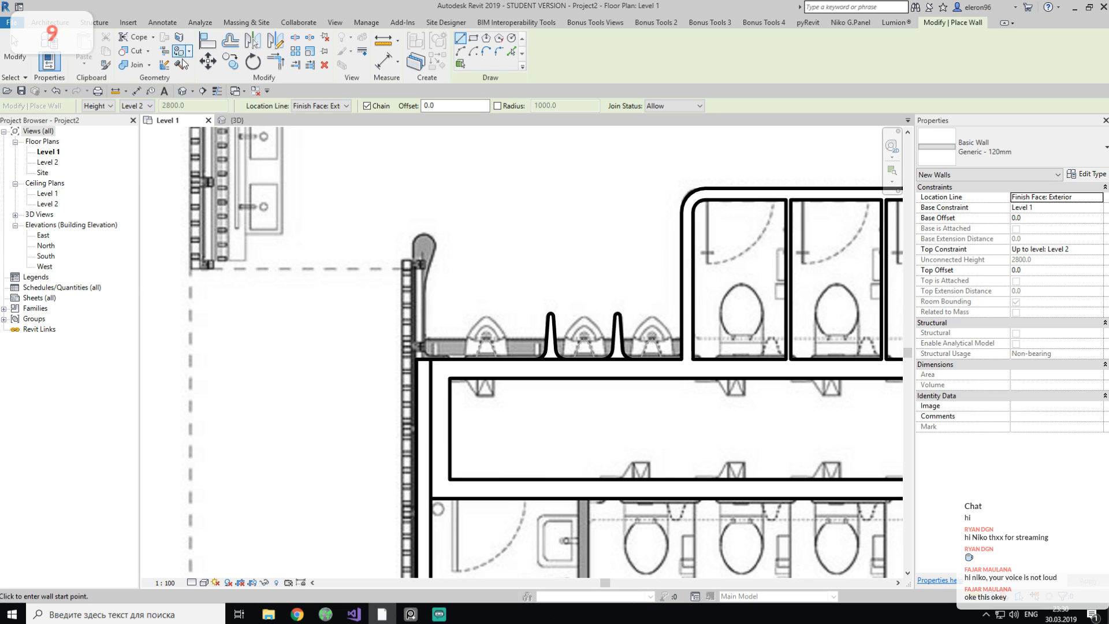
left_click(216, 90)
scroll(410, 315, "up", 3)
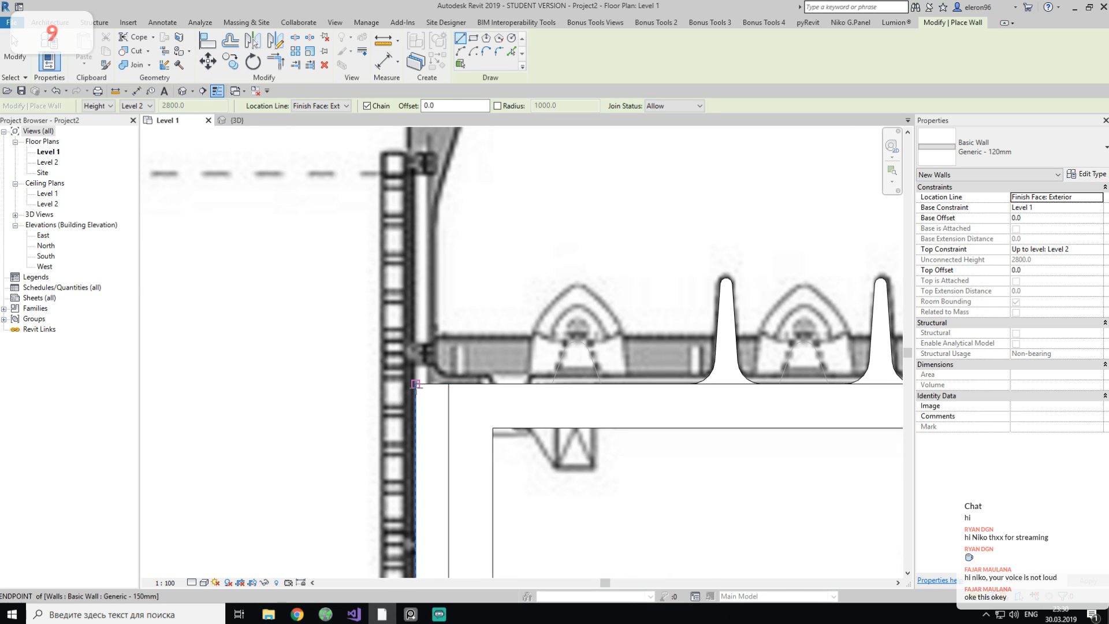
Draw an 840 mm long Generic - 120mm wall from the block's outer corner along the slatted screen towards the teardrop-shaped wall end.
left_click(410, 316)
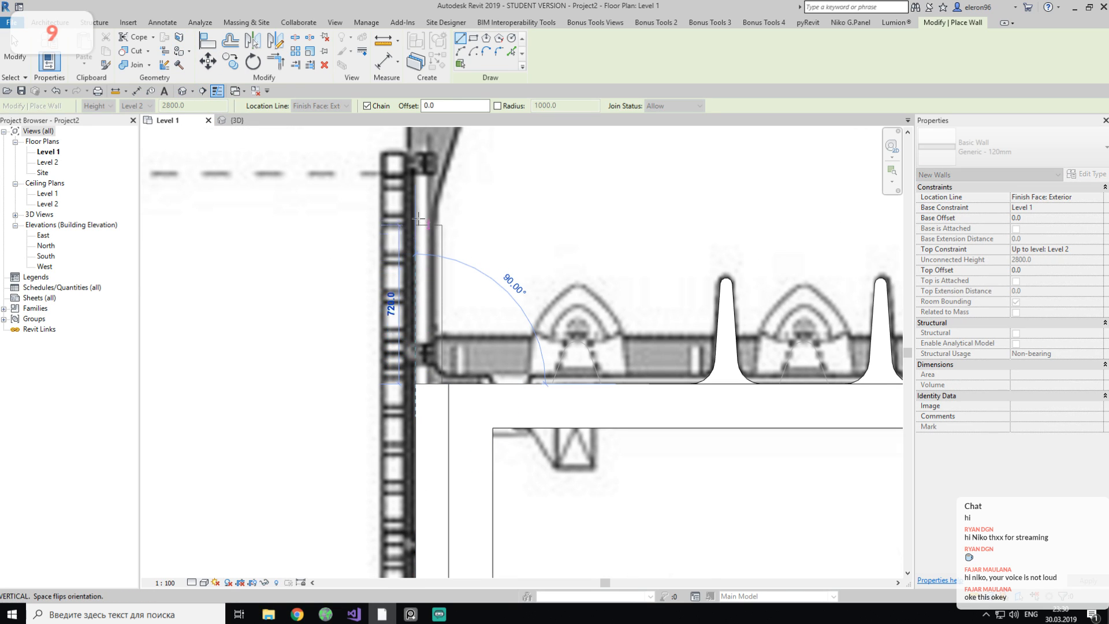
left_click(415, 199)
middle_click_drag(433, 185, 455, 306)
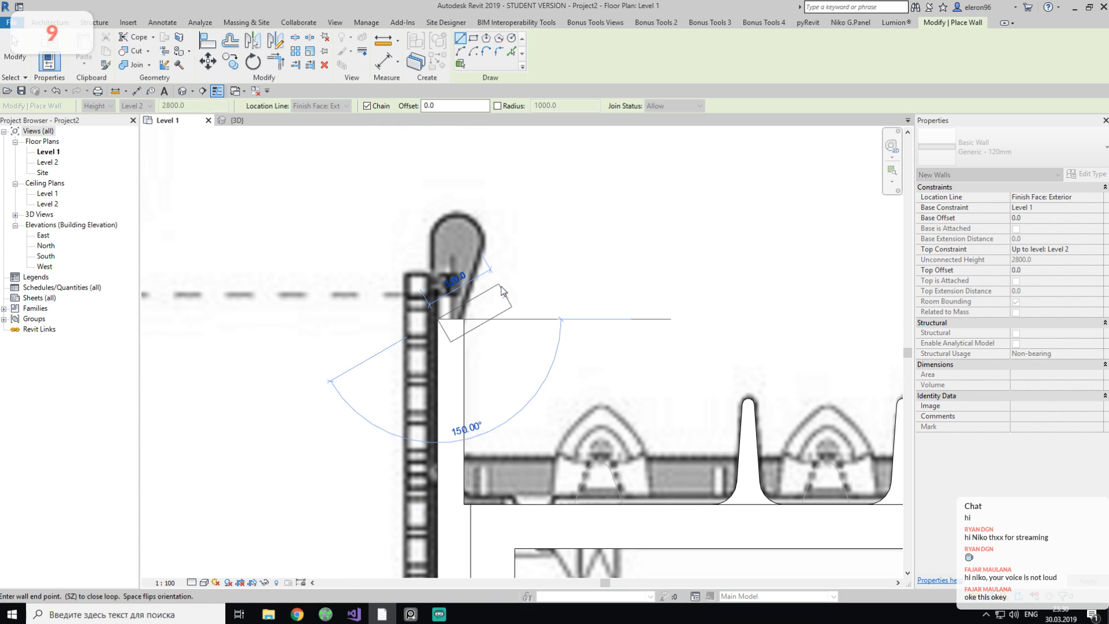
key("Escape")
key("Escape")
scroll(456, 321, "up", 2)
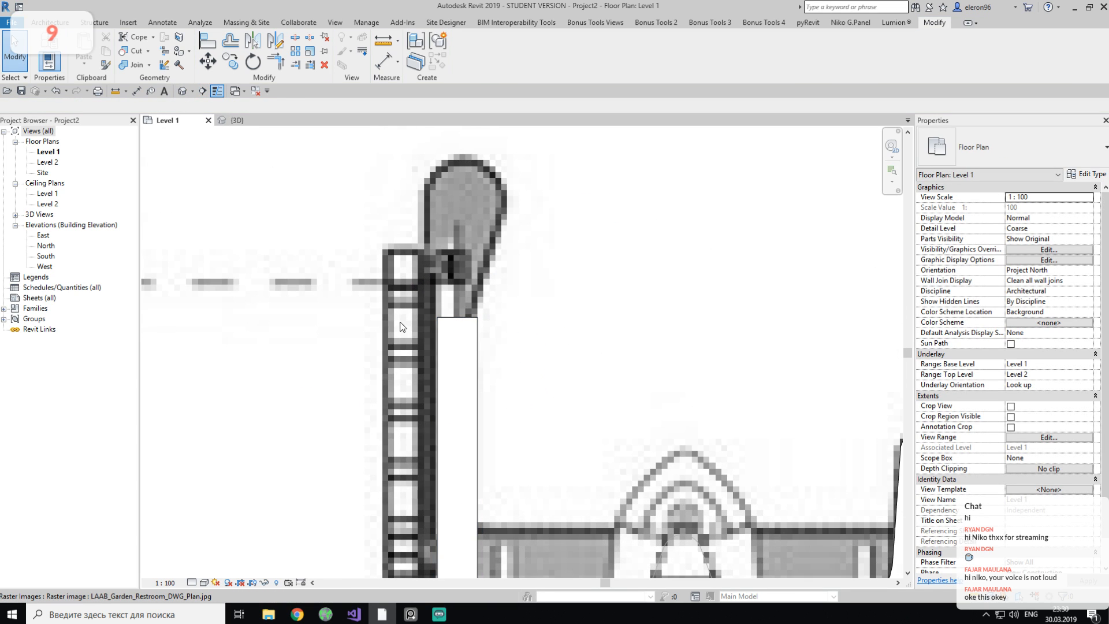
left_click(447, 323)
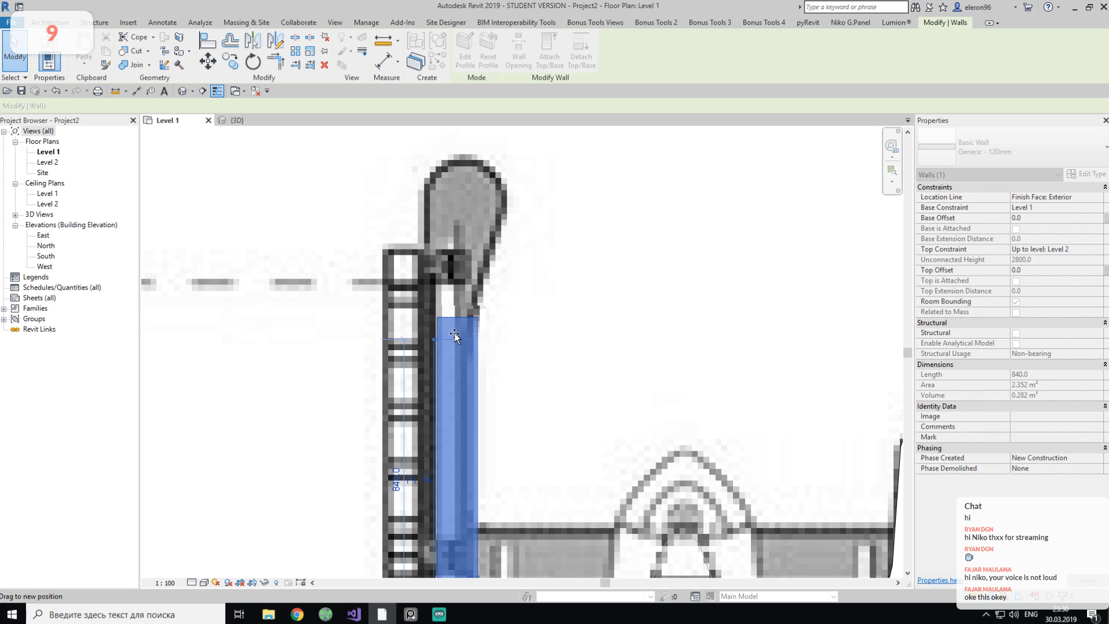
key("Escape")
middle_click_drag(494, 289, 489, 336)
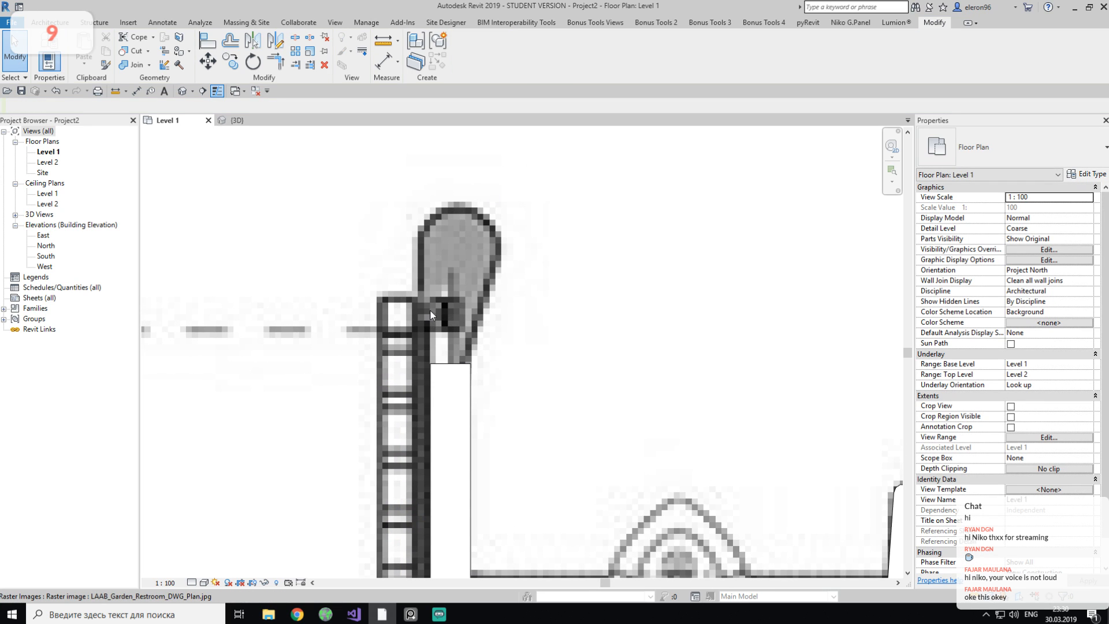
Create an in-place model in the Walls category named "Wall curve par" and start an extrusion for the teardrop-shaped wall end.
left_click(48, 24)
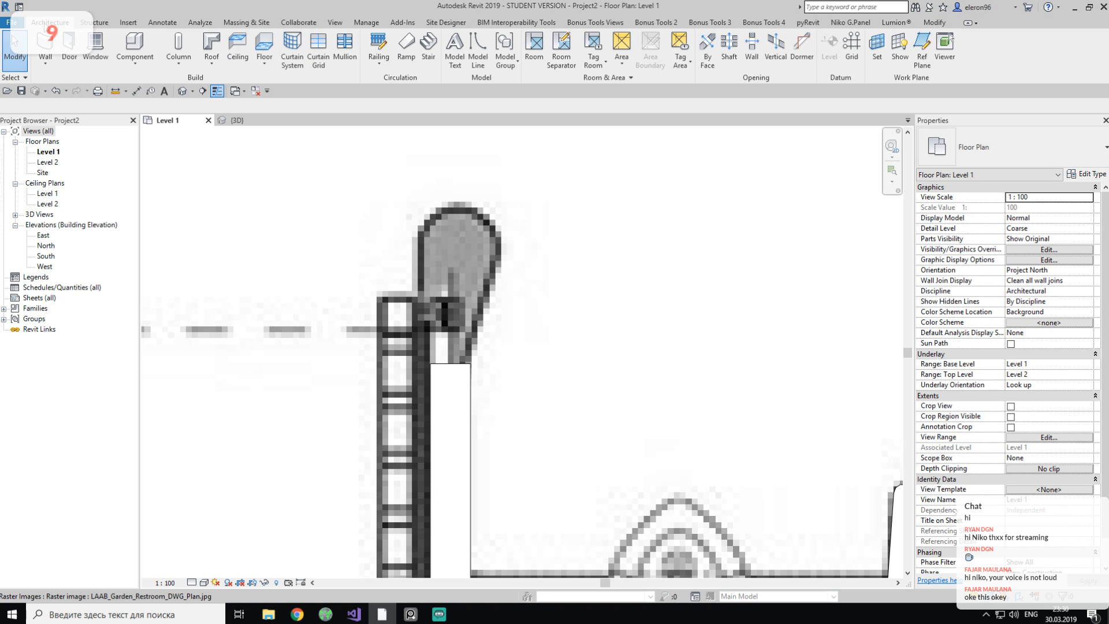
left_click(135, 58)
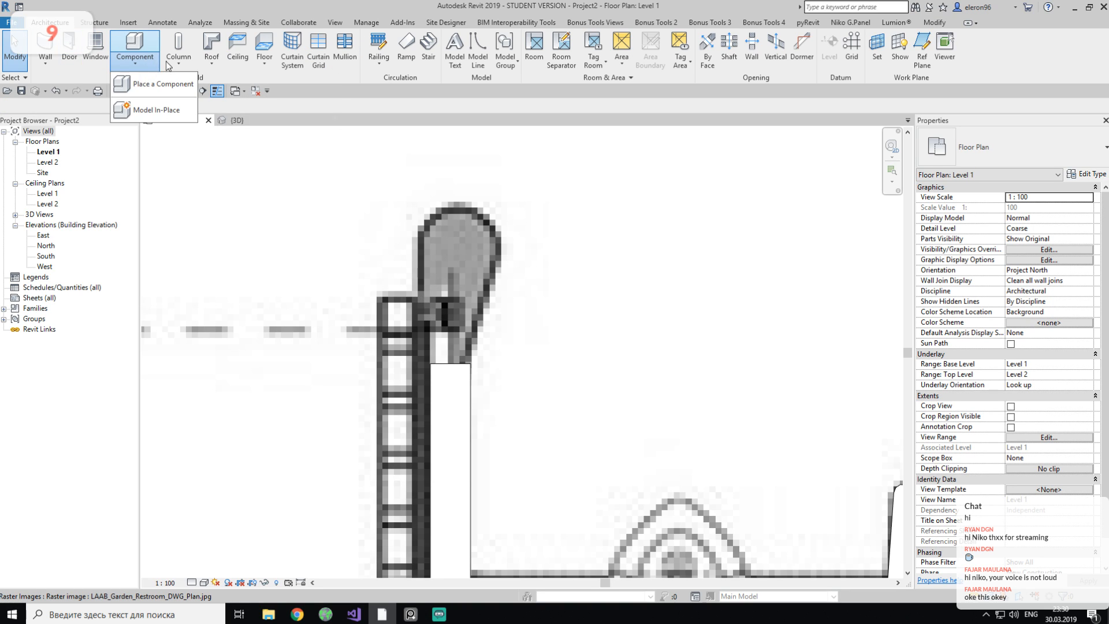
left_click(152, 120)
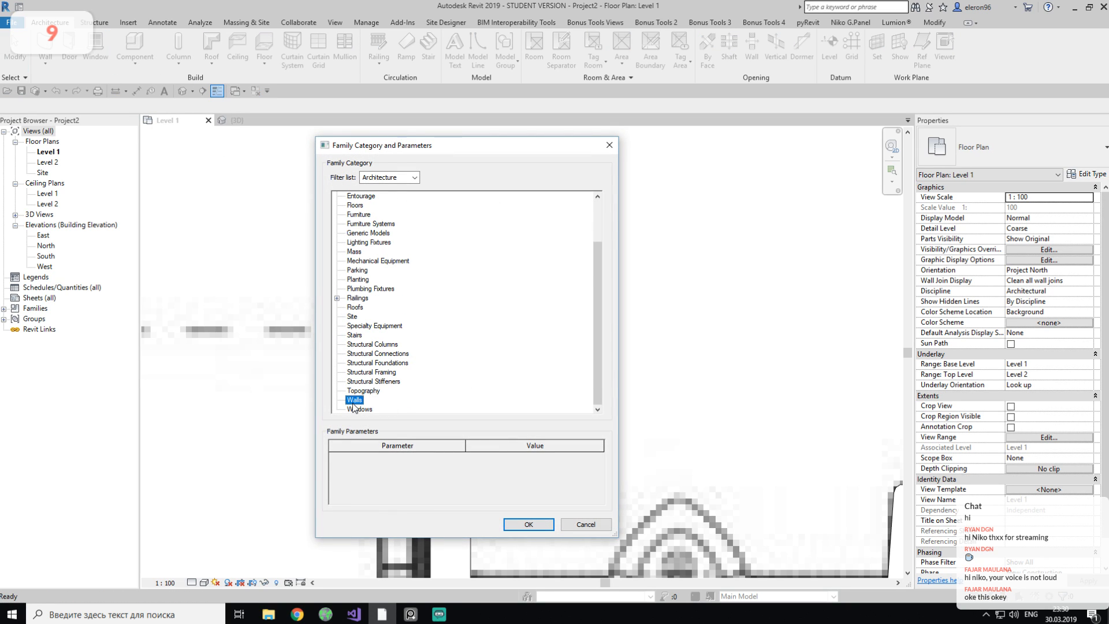
left_click(520, 525)
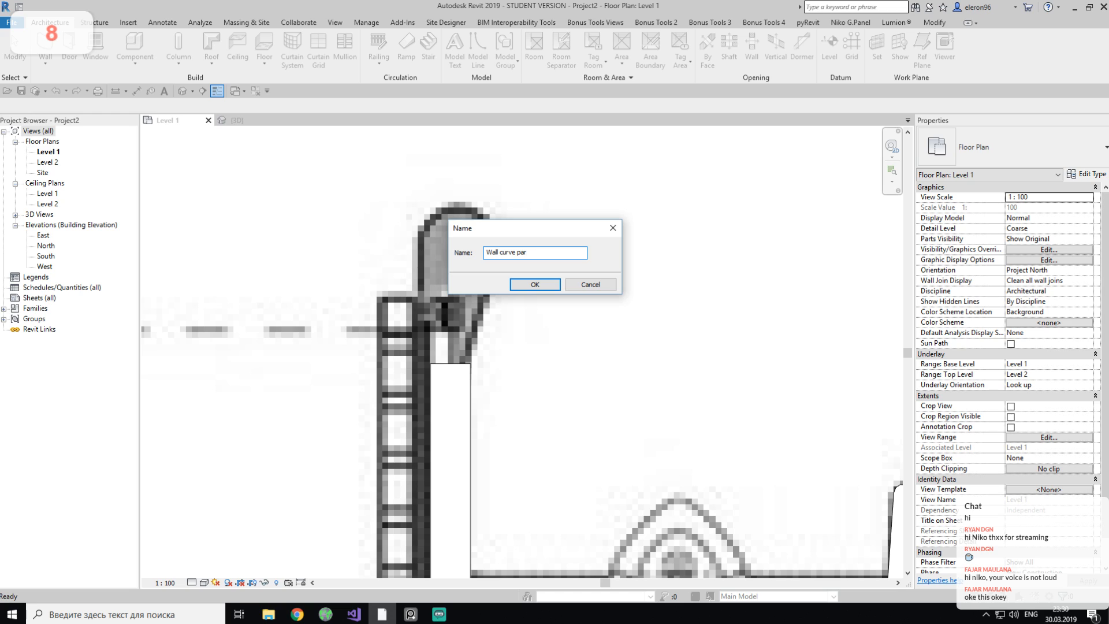
key("Return")
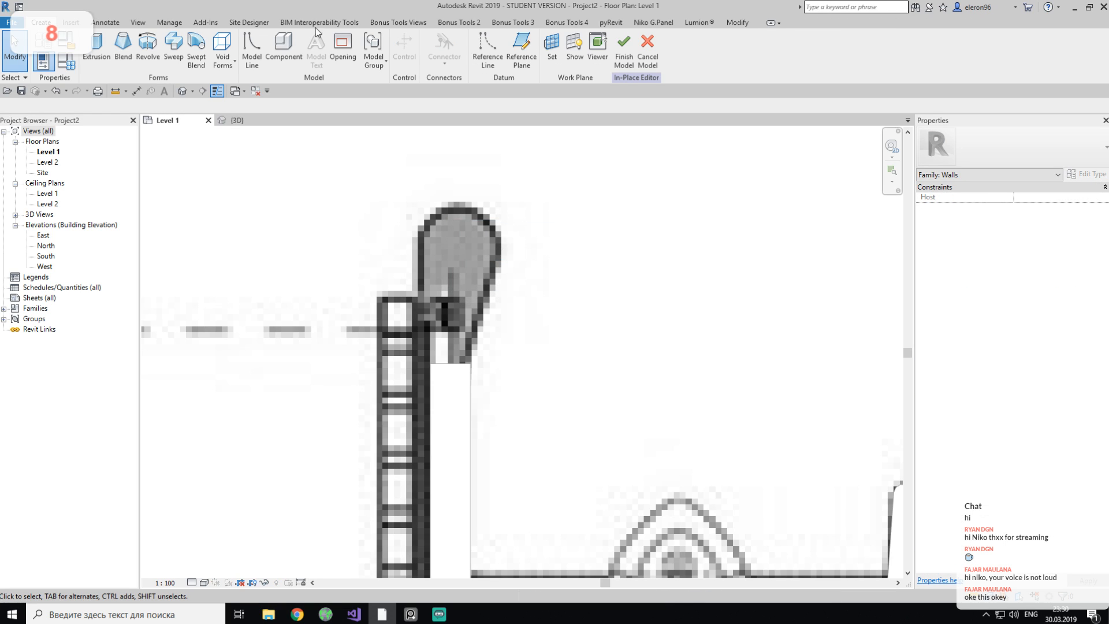
left_click(97, 45)
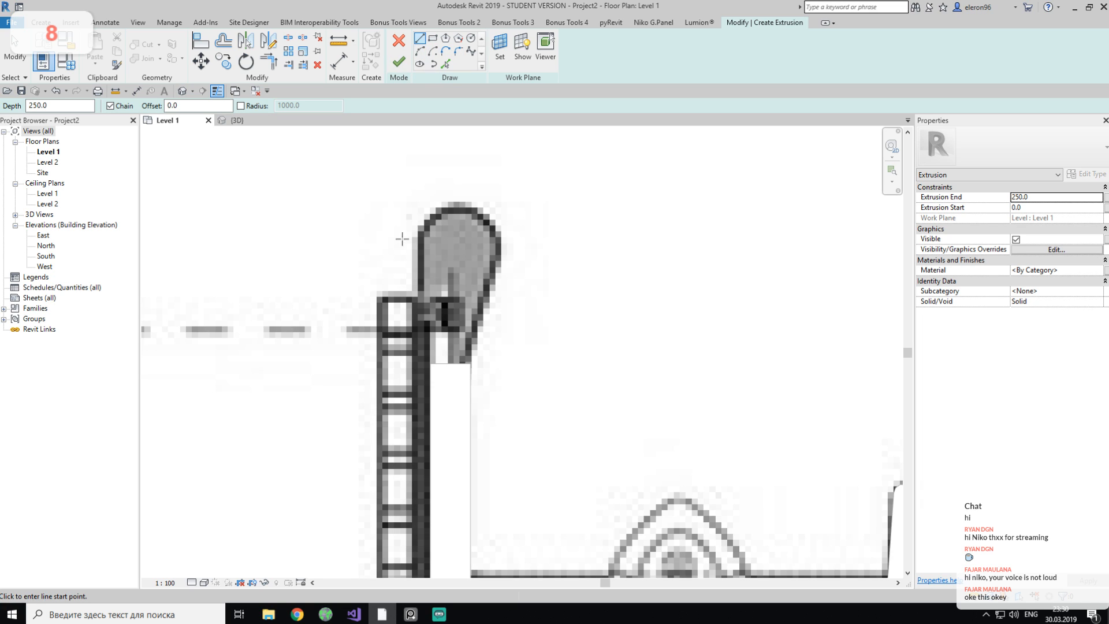
Sketch a vertical edge about 320 mm long and a slanted edge upward from the two corners of the wall's end.
left_click(430, 363)
left_click(430, 256)
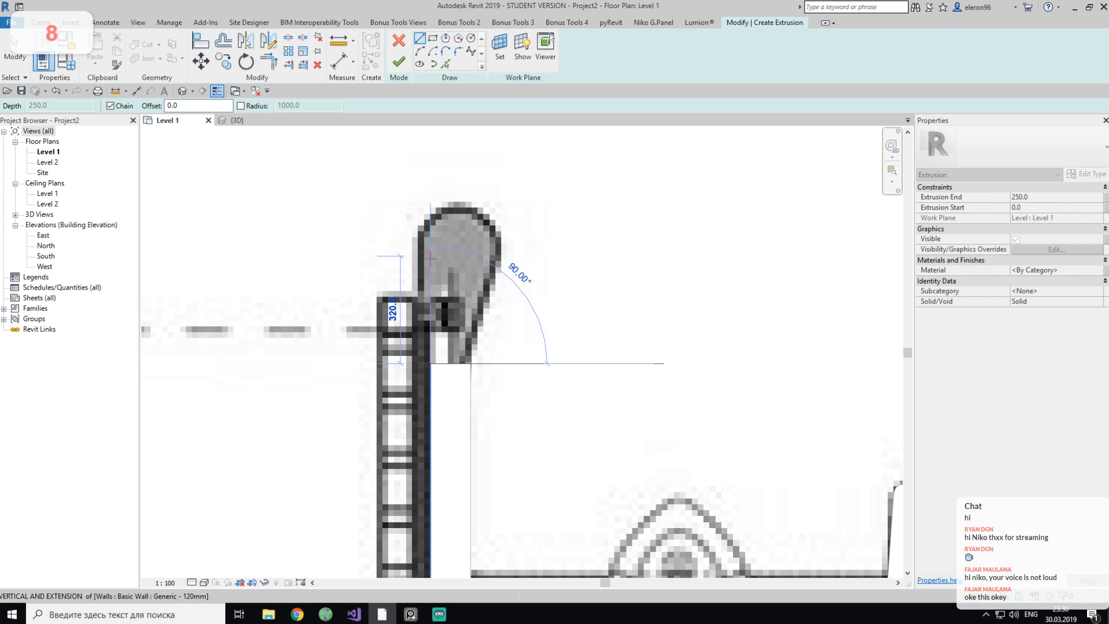
key("Escape")
left_click(471, 363)
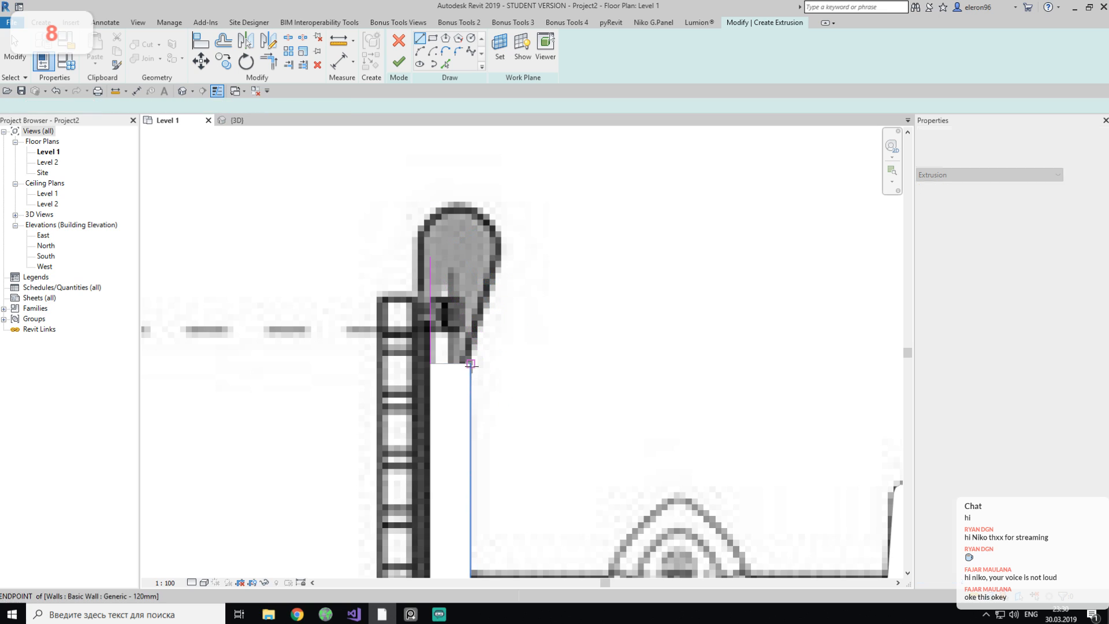
left_click(497, 270)
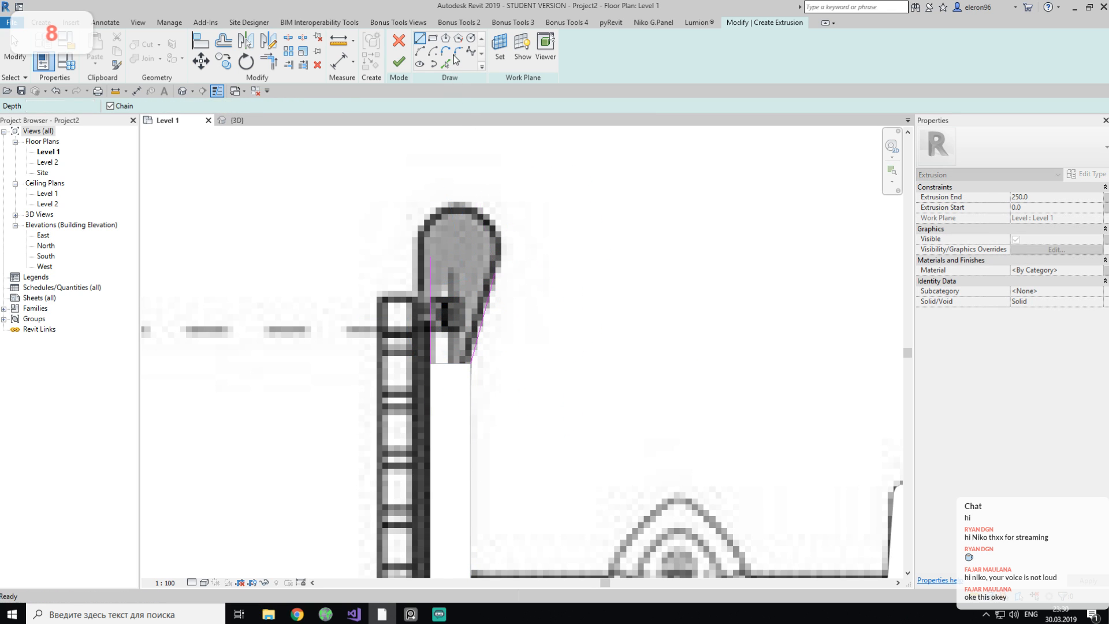
Draw a three-point arc from the top of the vertical edge to the top of the slanted edge, following the rounded end on the plan.
left_click(445, 51)
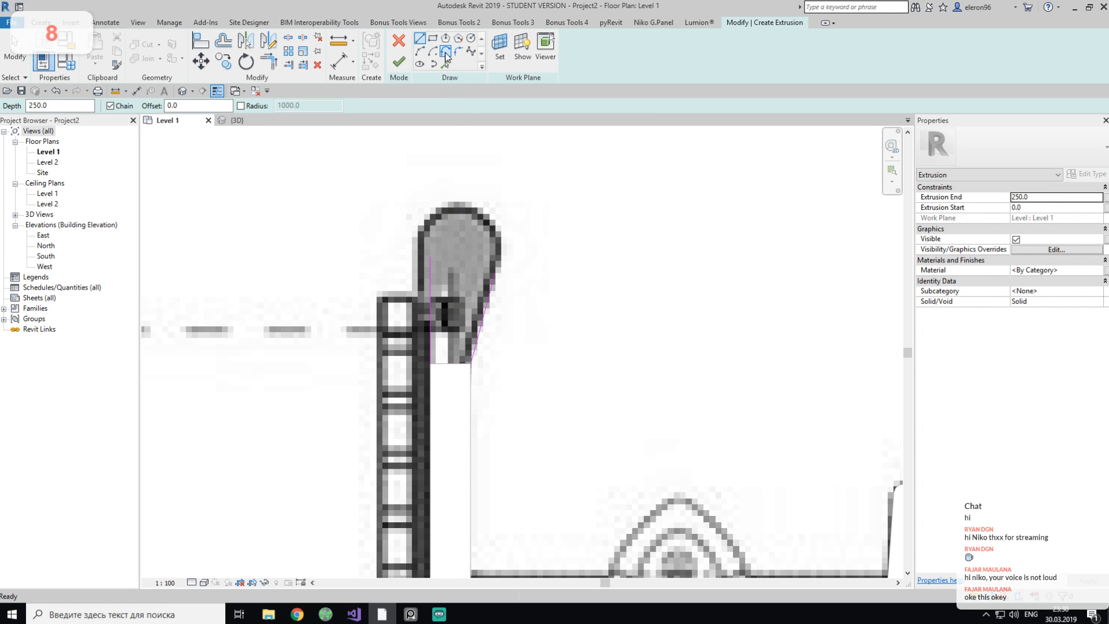
left_click(496, 271)
key("Escape")
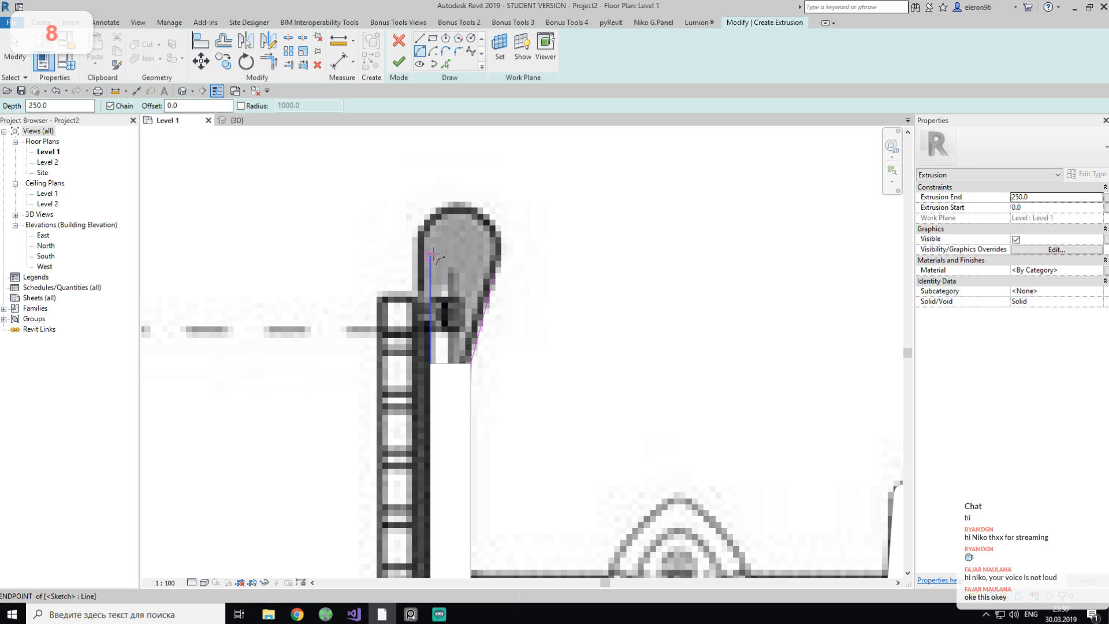
left_click(430, 257)
left_click(495, 272)
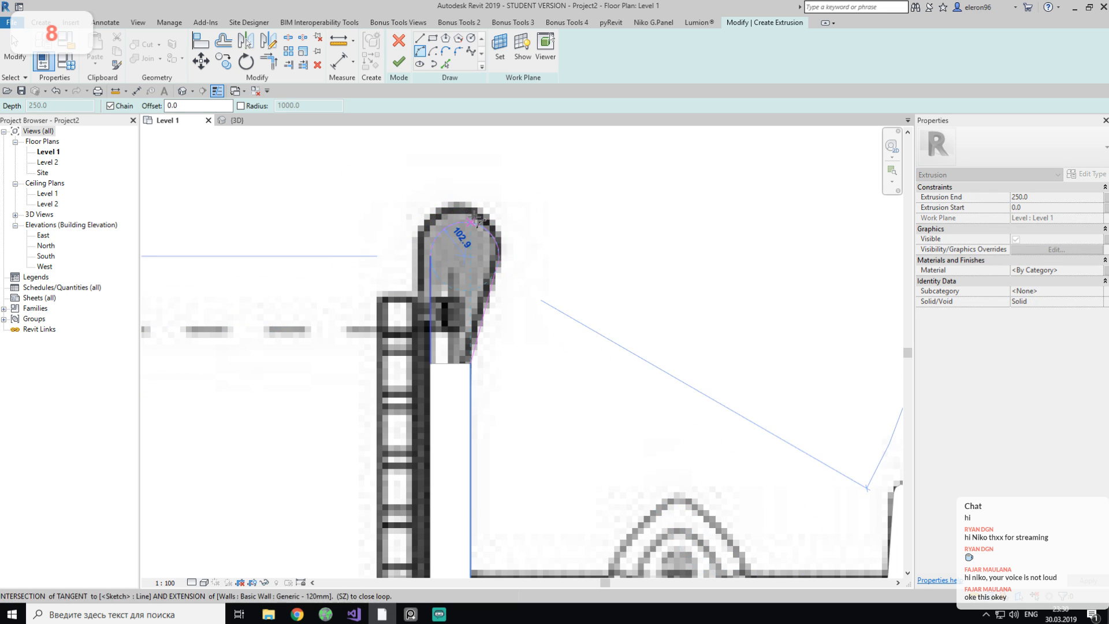
left_click(482, 215)
key("Escape")
key("Escape")
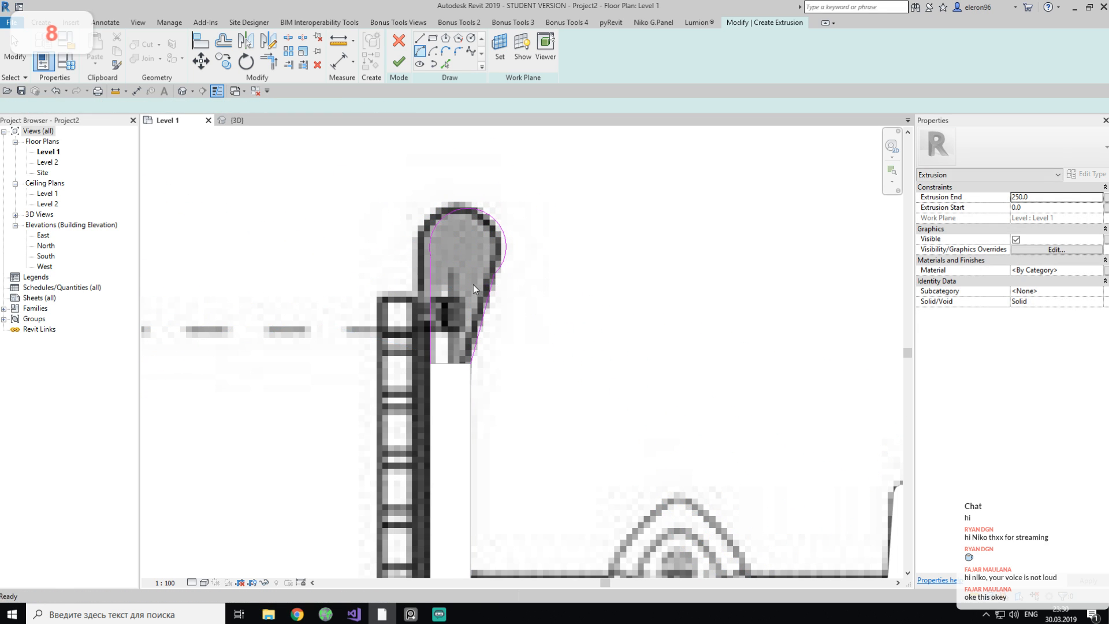
Try to extend the vertical edge above the arc and trim it to the arc.
left_click_drag(430, 257, 431, 203)
key("t")
key("r")
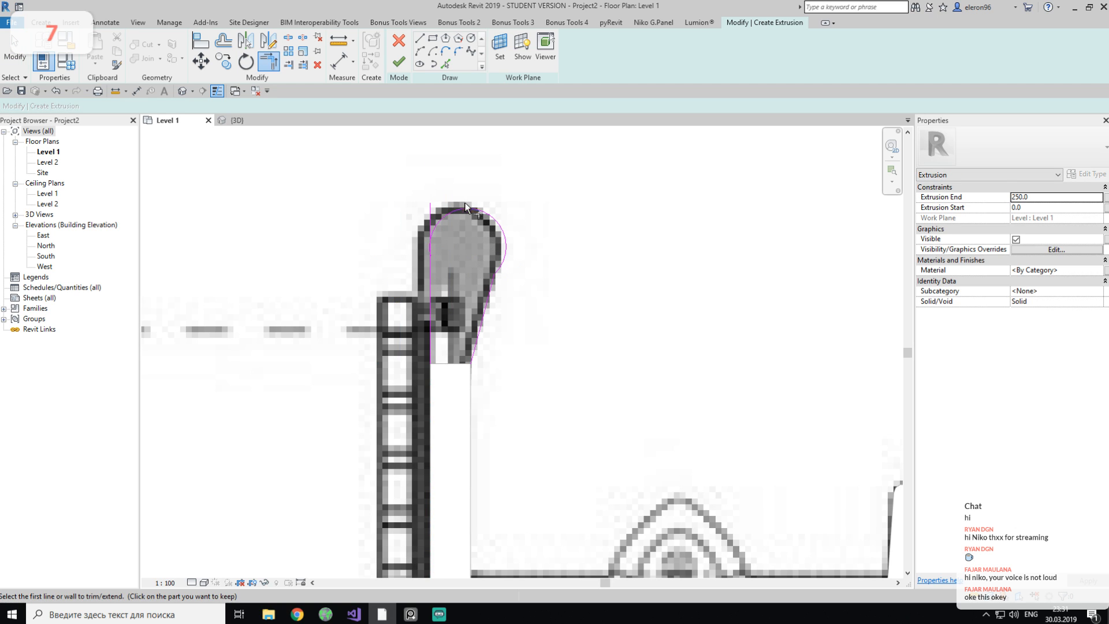
left_click(434, 274)
key("Escape")
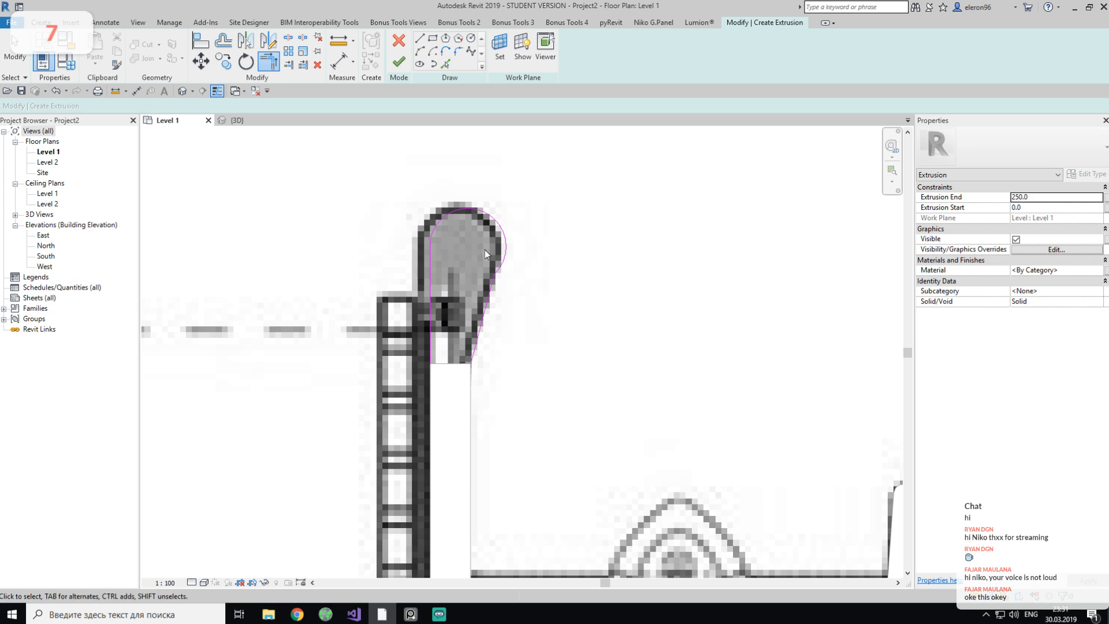
Replace the slanted edge with a line from the wall's end corner to the outer side of the arc.
left_click(491, 287)
key("Delete")
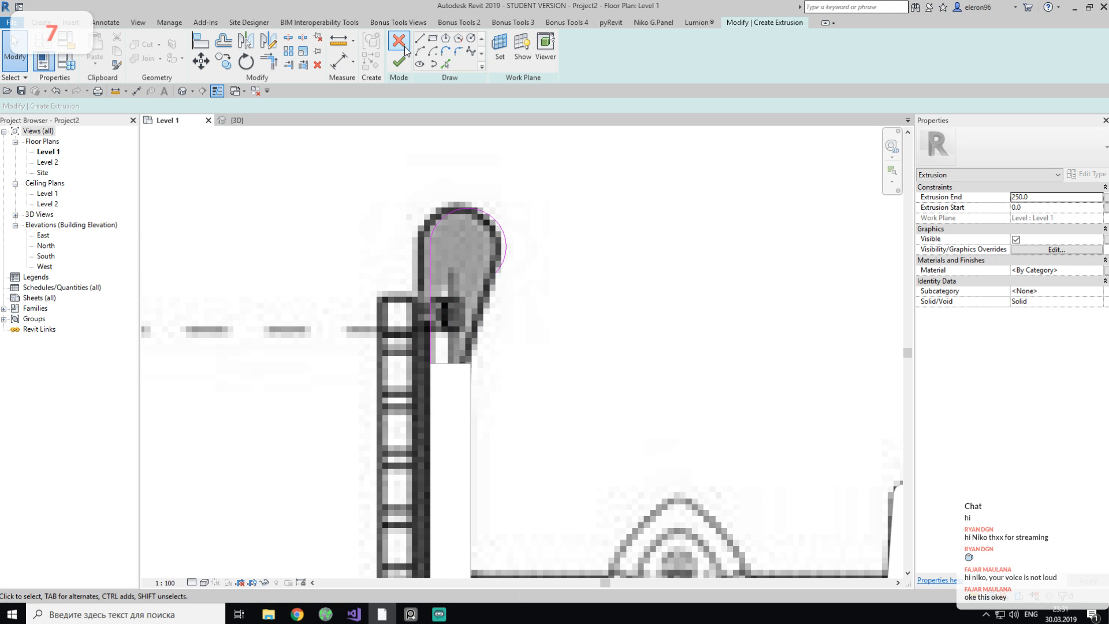
left_click(418, 39)
left_click(470, 362)
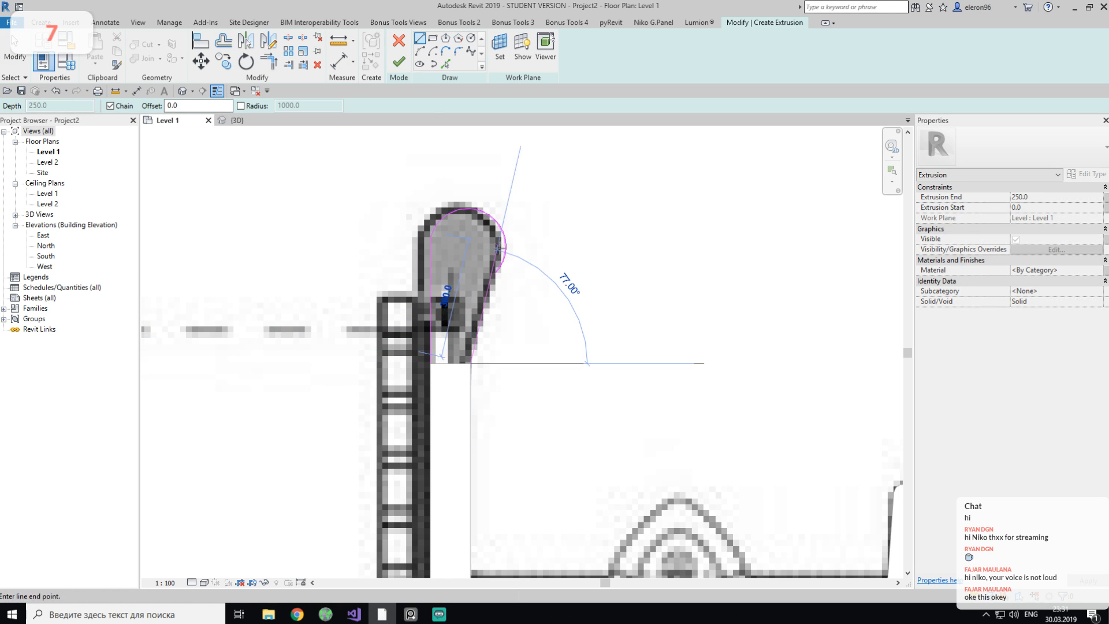
left_click(506, 249)
key("Escape")
key("Escape")
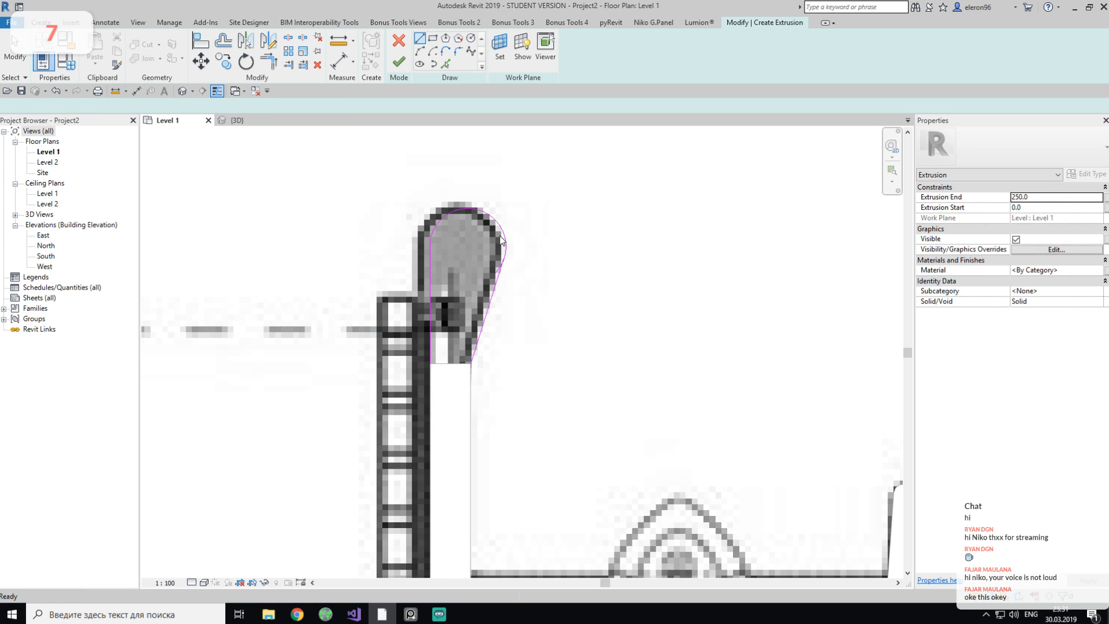
Trim the arc and the slanted edge so they meet in one corner.
scroll(502, 251, "up", 2)
key("t")
key("r")
left_click(506, 233)
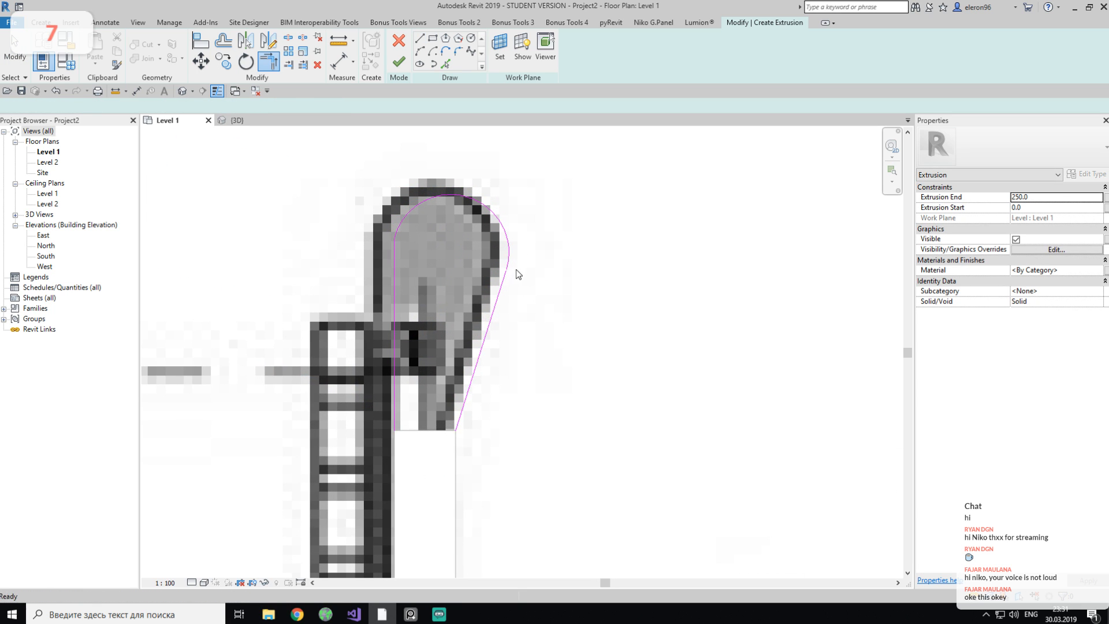
key("Escape")
Try to finish the extrusion sketch and return to editing it.
scroll(518, 263, "down", 5)
middle_click_drag(531, 276, 500, 264)
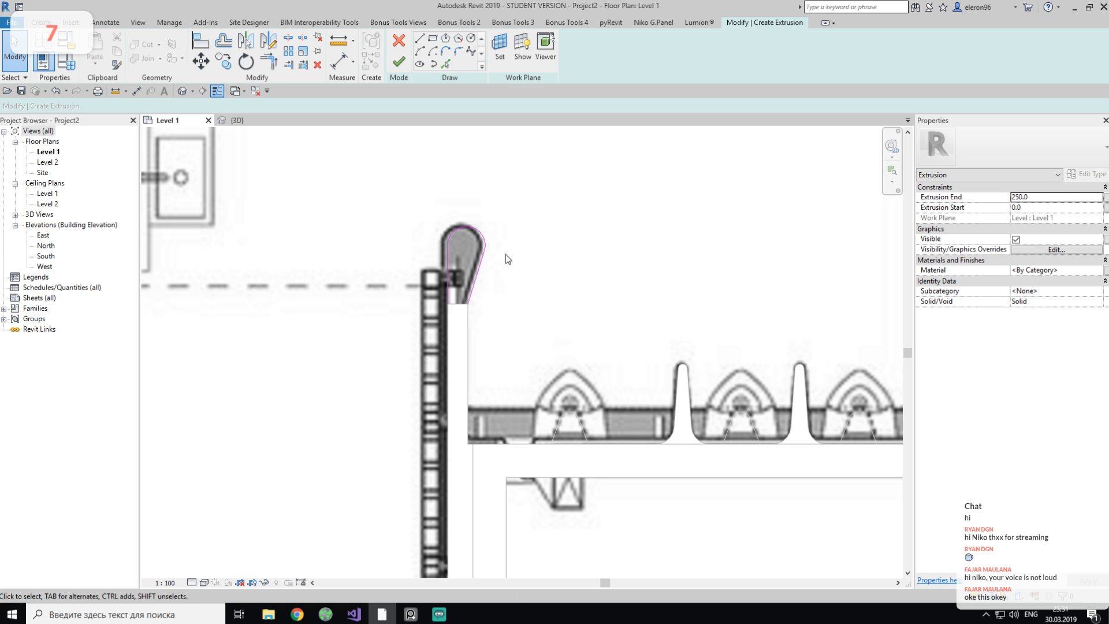
scroll(488, 208, "up", 1)
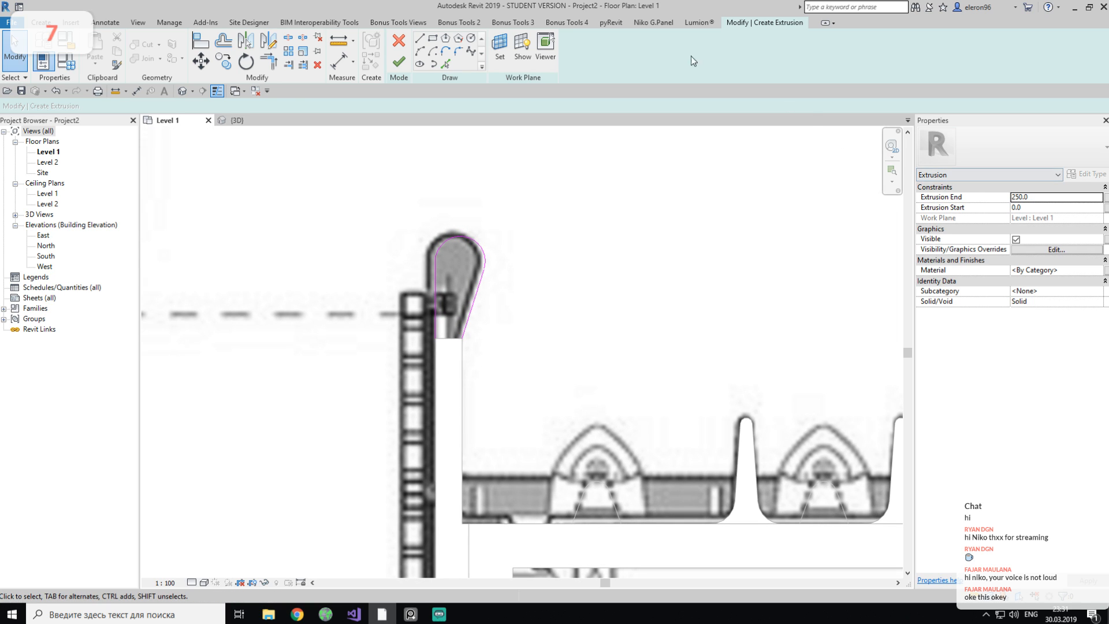
left_click(400, 62)
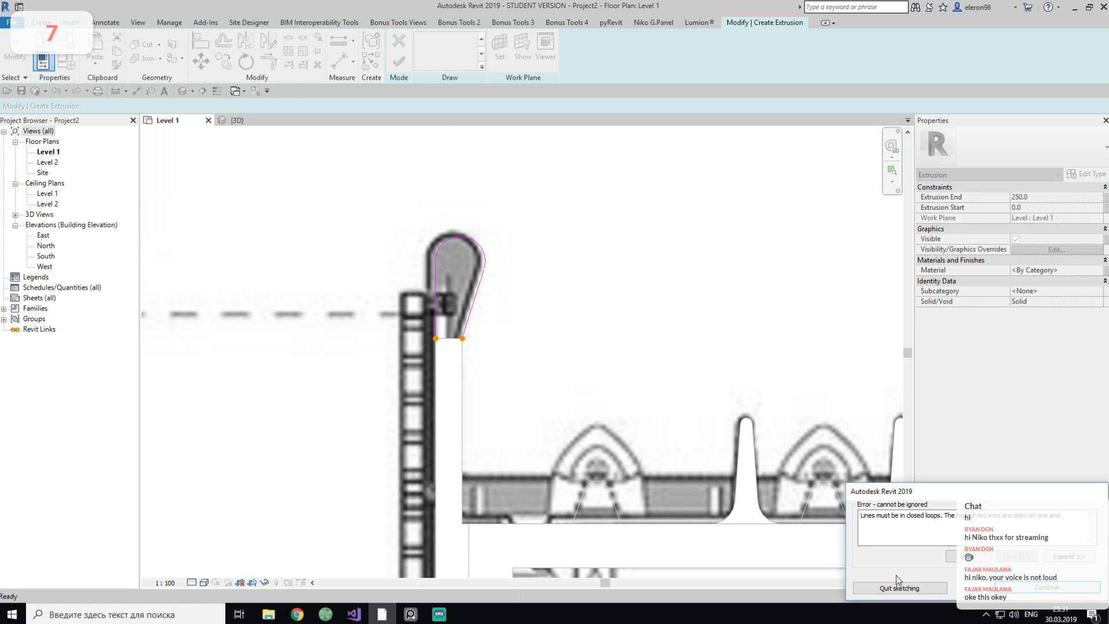
left_click(1045, 587)
Close the profile with a line across the end of the wall and finish the extrusion sketch.
scroll(446, 337, "up", 5)
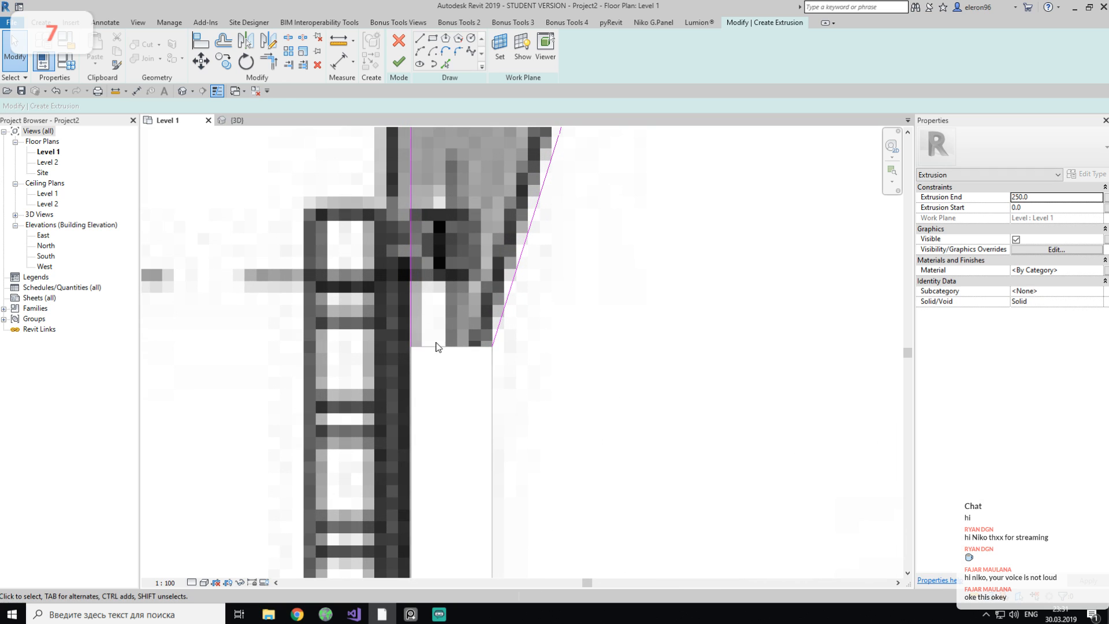
left_click(419, 38)
left_click(411, 345)
left_click(493, 347)
key("Escape")
key("Escape")
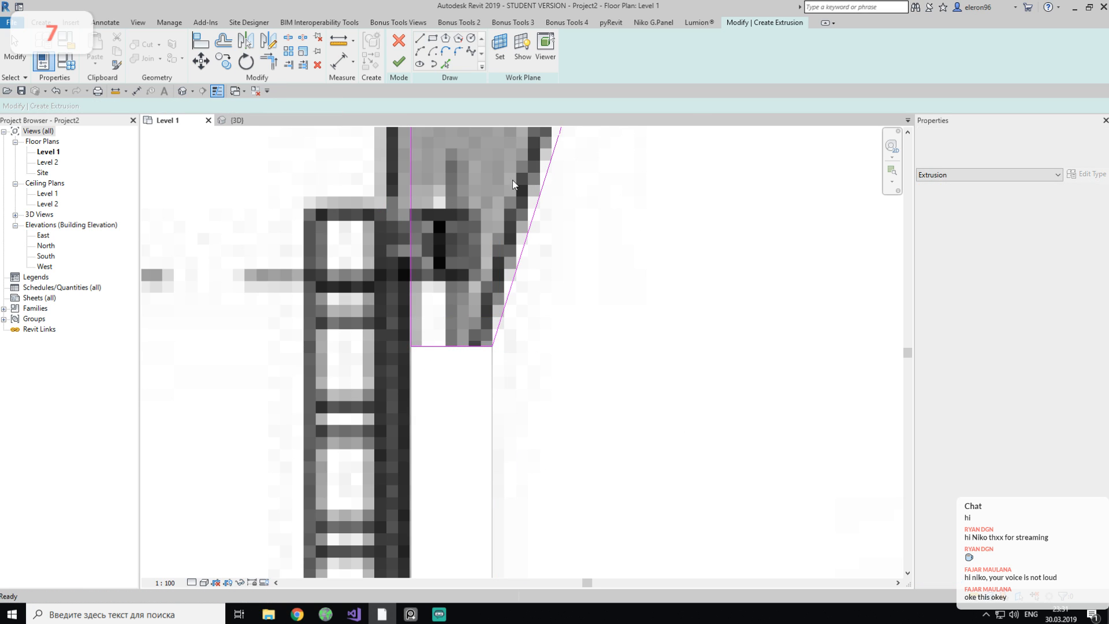
left_click(399, 62)
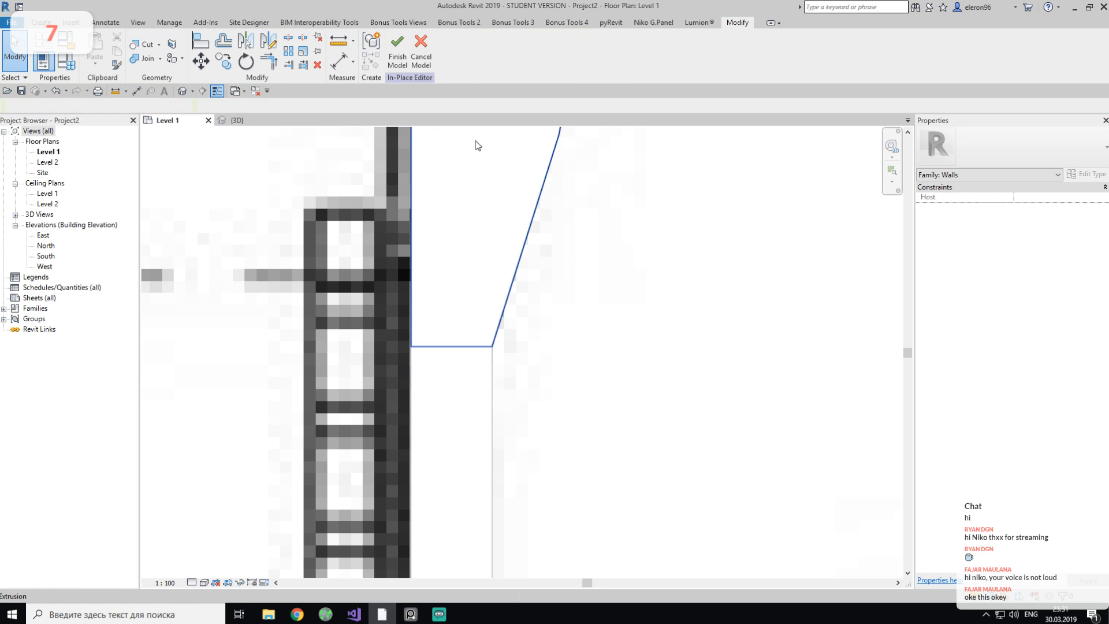
Align and lock the extrusion's top face to the adjoining wall's top in the 3D view, and finish the in-place model.
left_click(223, 120)
middle_click_drag(408, 195, 518, 261, "shift")
scroll(517, 261, "up", 3)
key("a")
key("l")
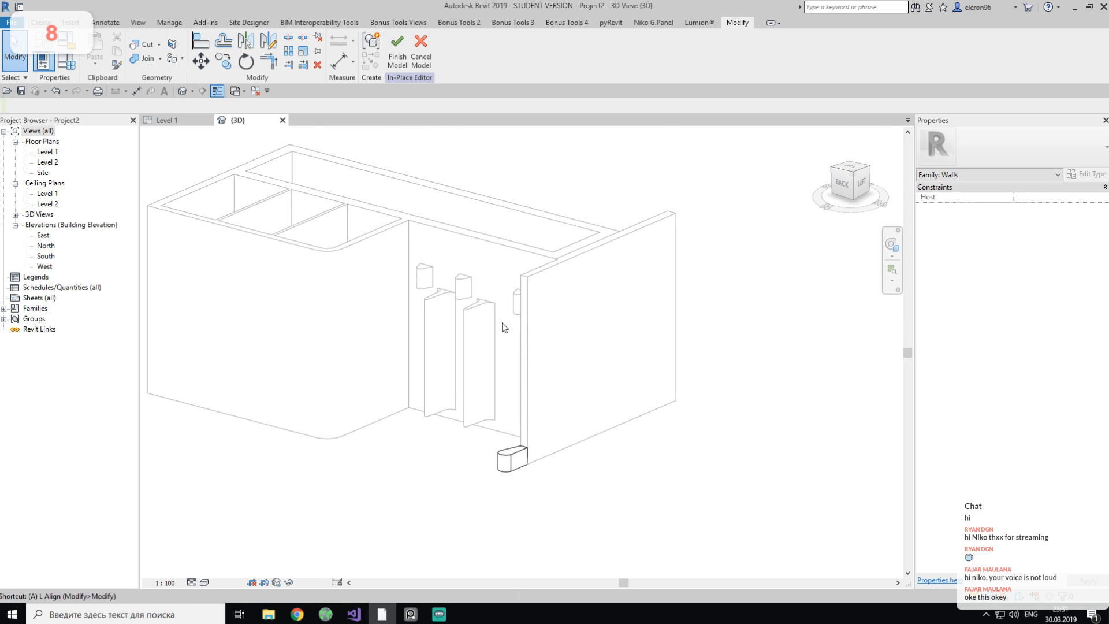
left_click(532, 272)
left_click(512, 452)
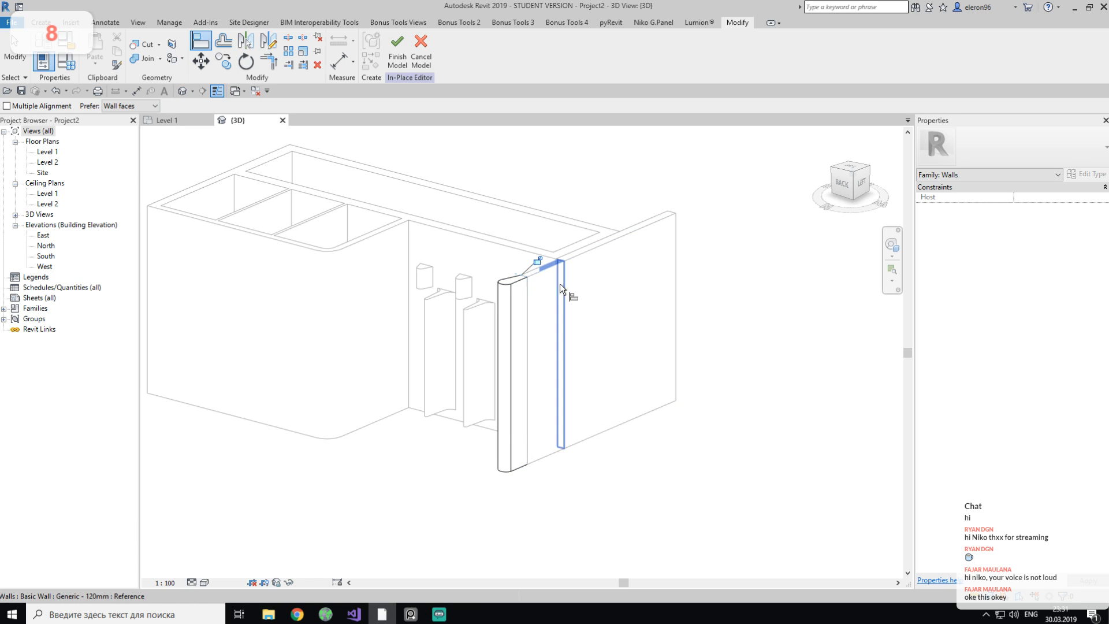
left_click(536, 263)
key("Escape")
key("Escape")
left_click(398, 51)
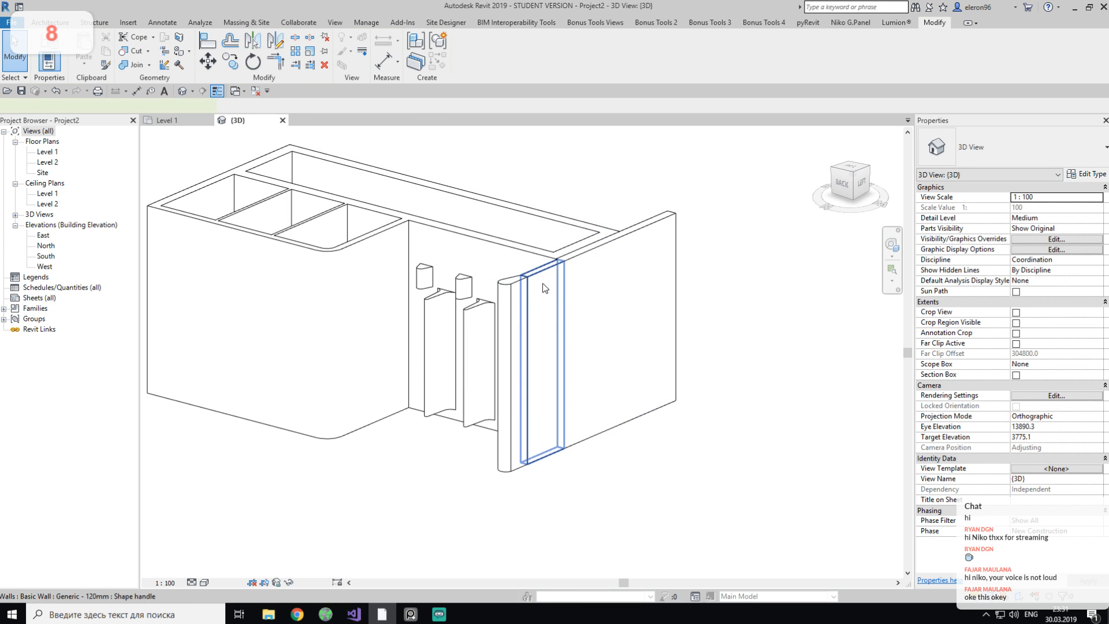
Test the locked extrusion by lowering the adjoining 120 mm wall to a top offset of -462.6, and undo the change.
left_click(544, 281)
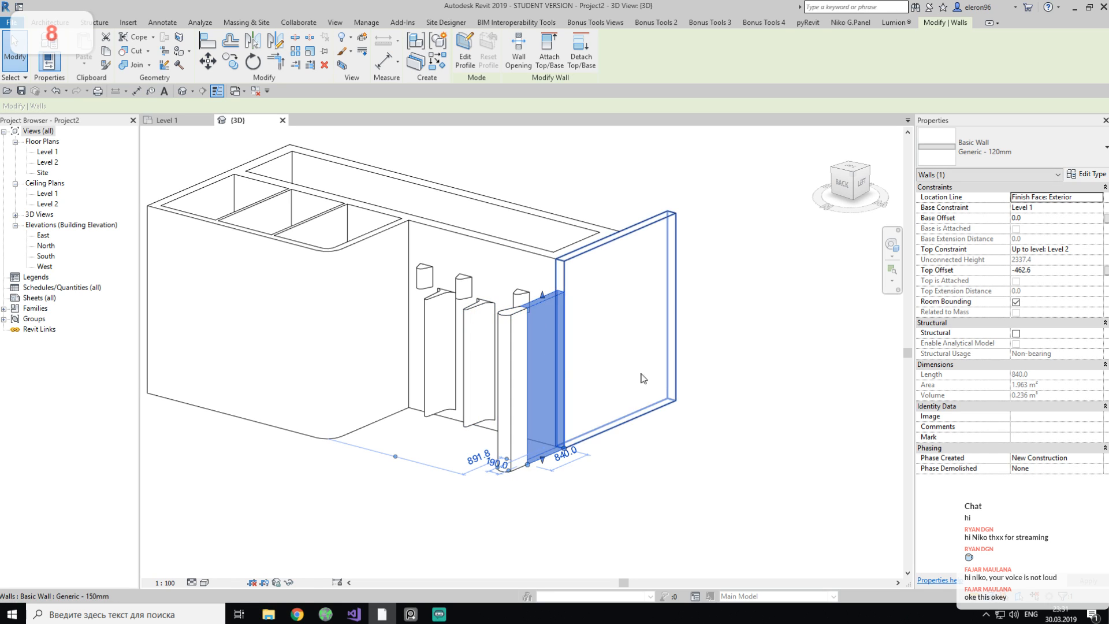
key("Escape")
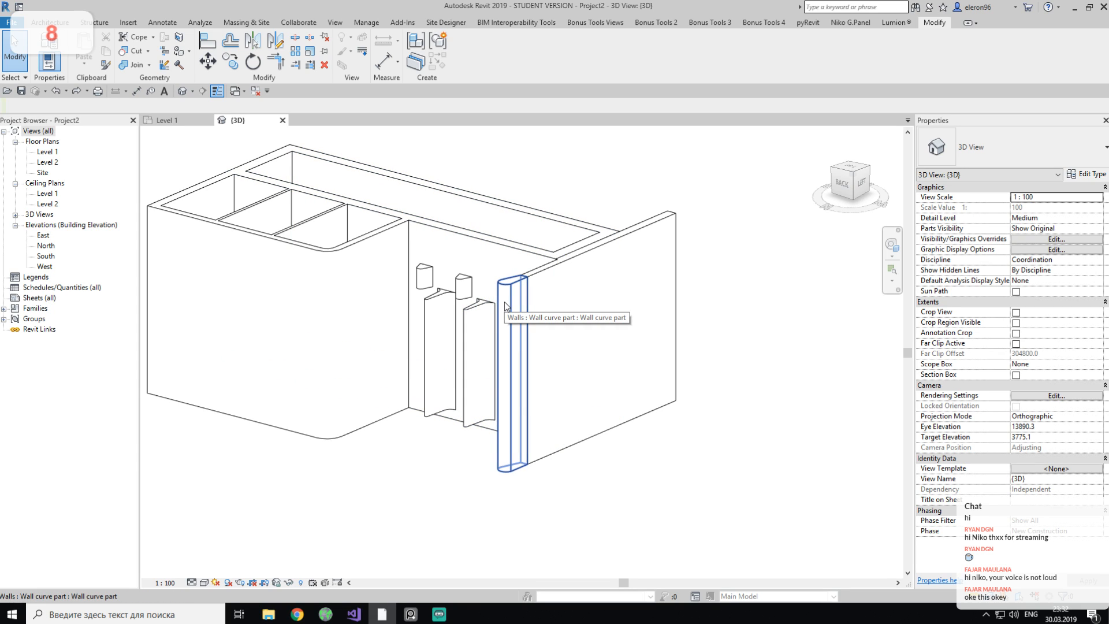
Split the 200 mm back wall vertically in the 3D view, just beside its corner with the curved stall wall.
middle_click_drag(504, 302, 476, 276, "shift")
scroll(476, 276, "up", 3)
scroll(474, 283, "up", 1)
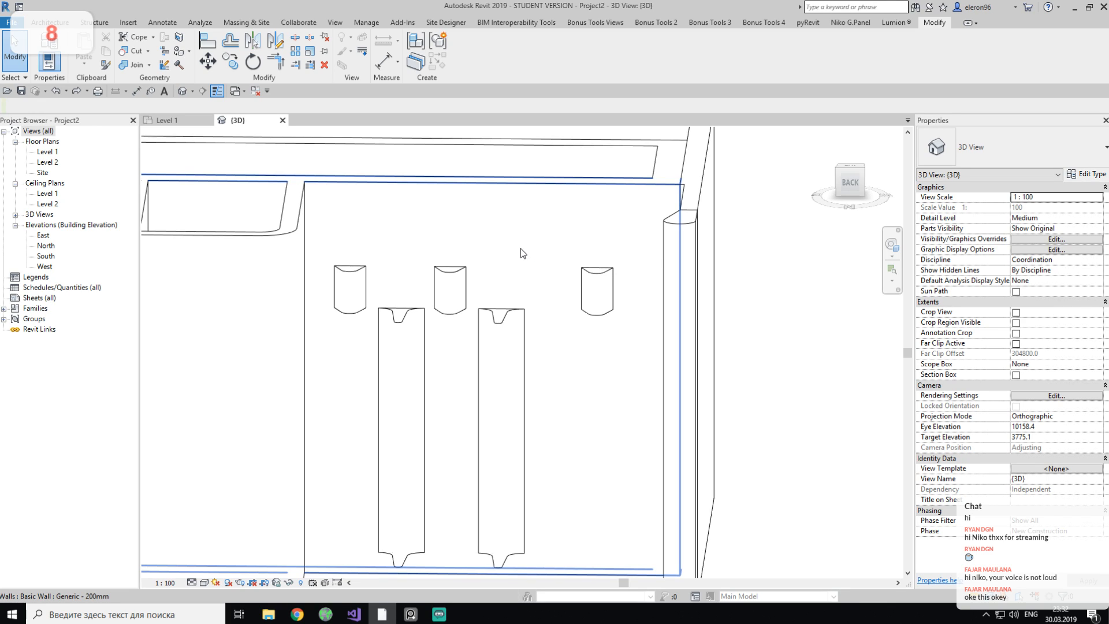
left_click(520, 248)
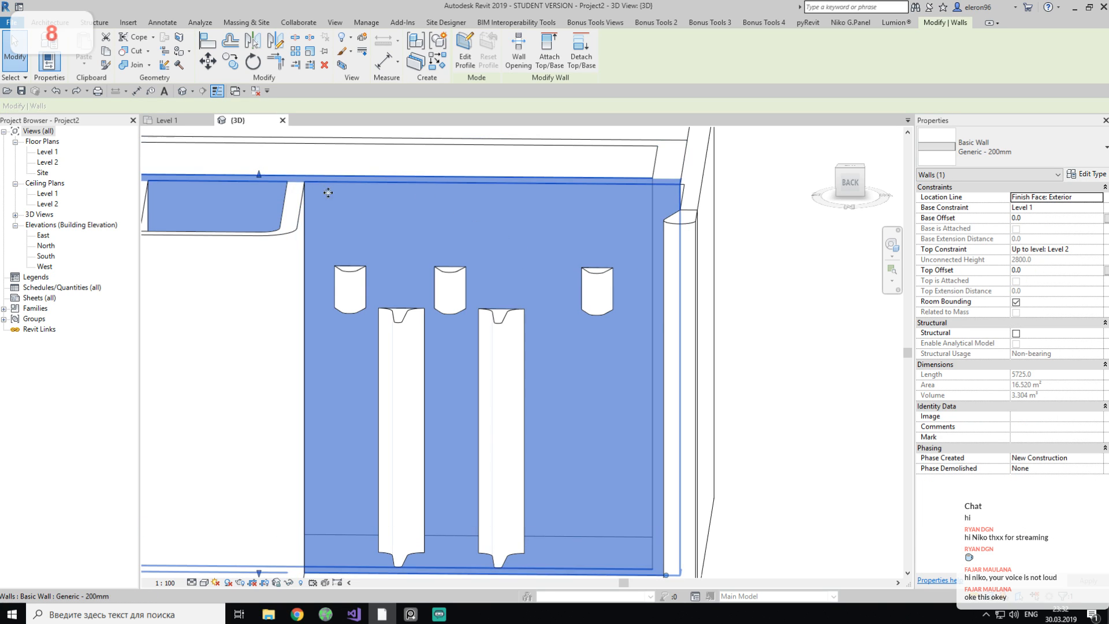
middle_click_drag(203, 213, 434, 255)
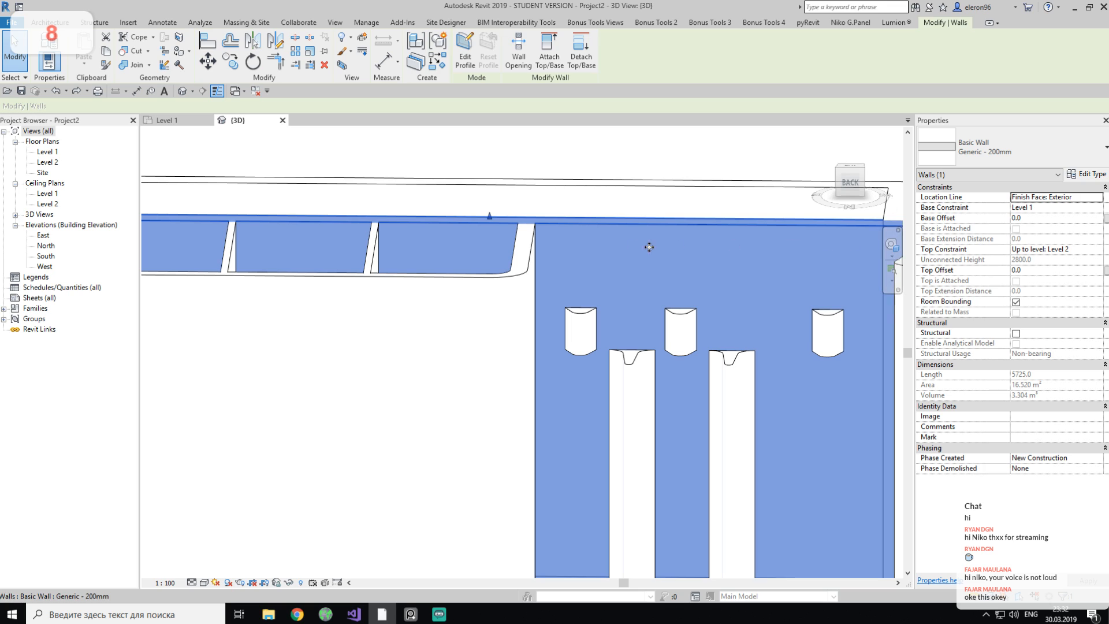
middle_click_drag(561, 236, 395, 235)
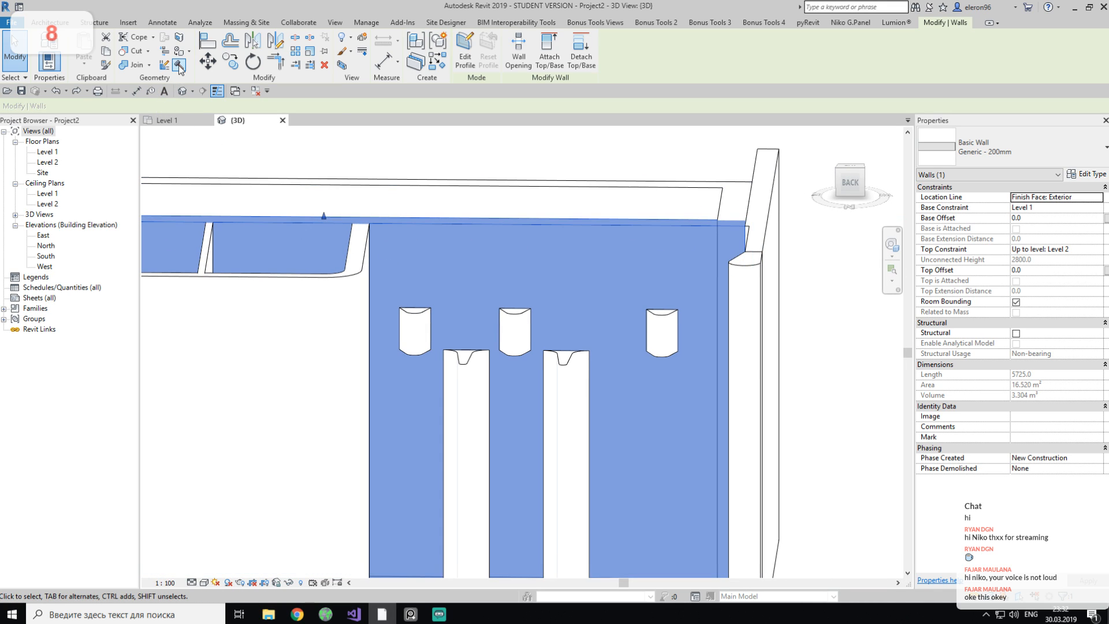
left_click(296, 39)
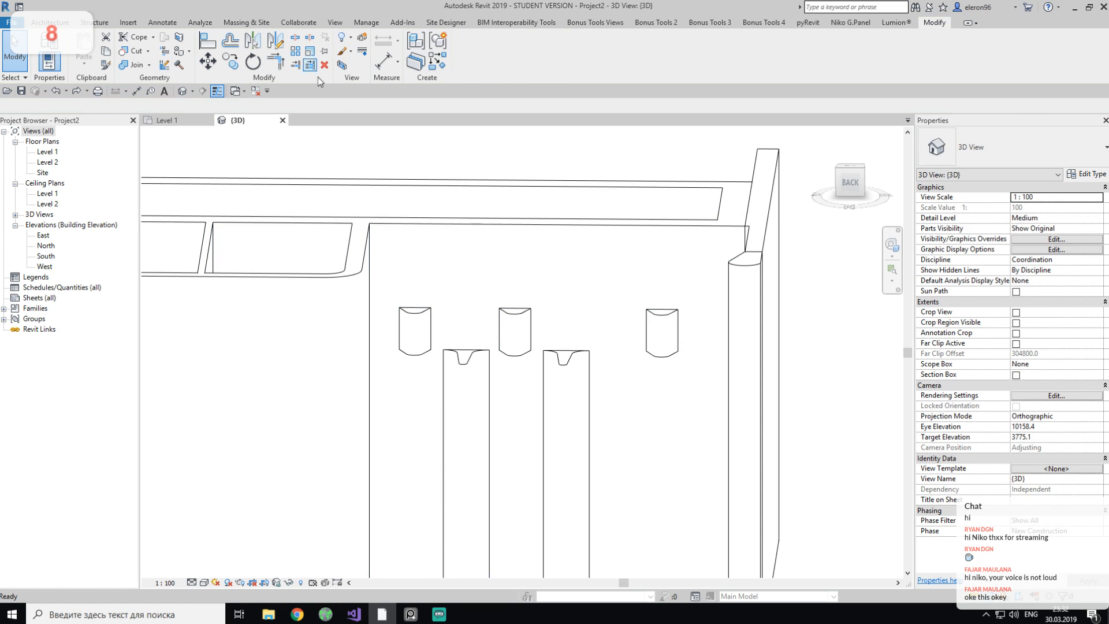
left_click(388, 224)
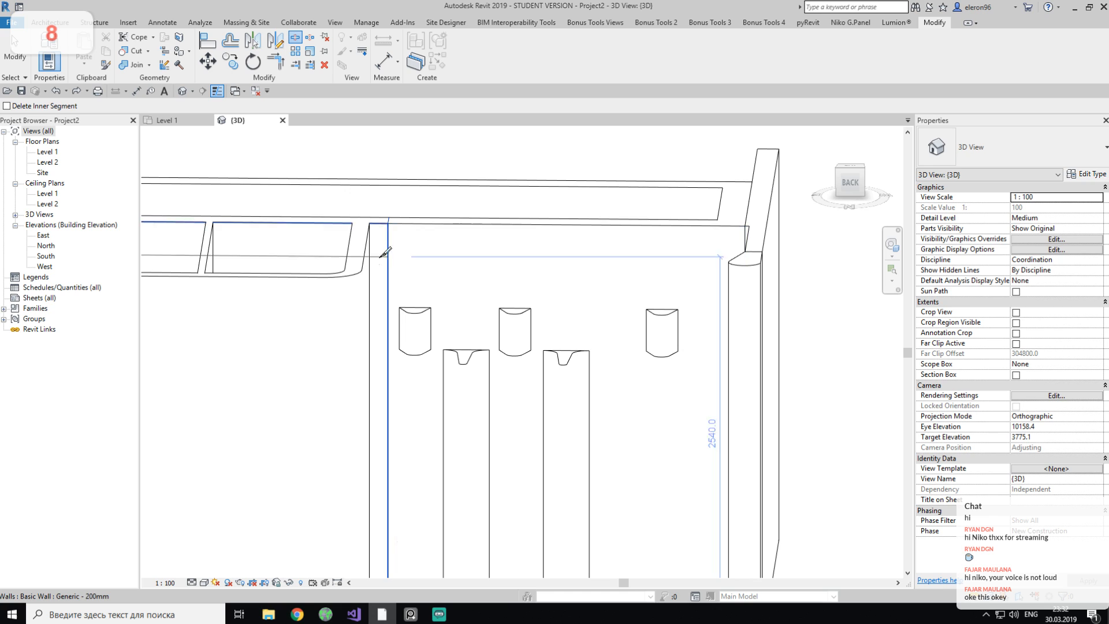
key("Escape")
Select the two segments of the split back wall in turn to check that they are separate.
left_click(317, 225)
left_click(414, 226)
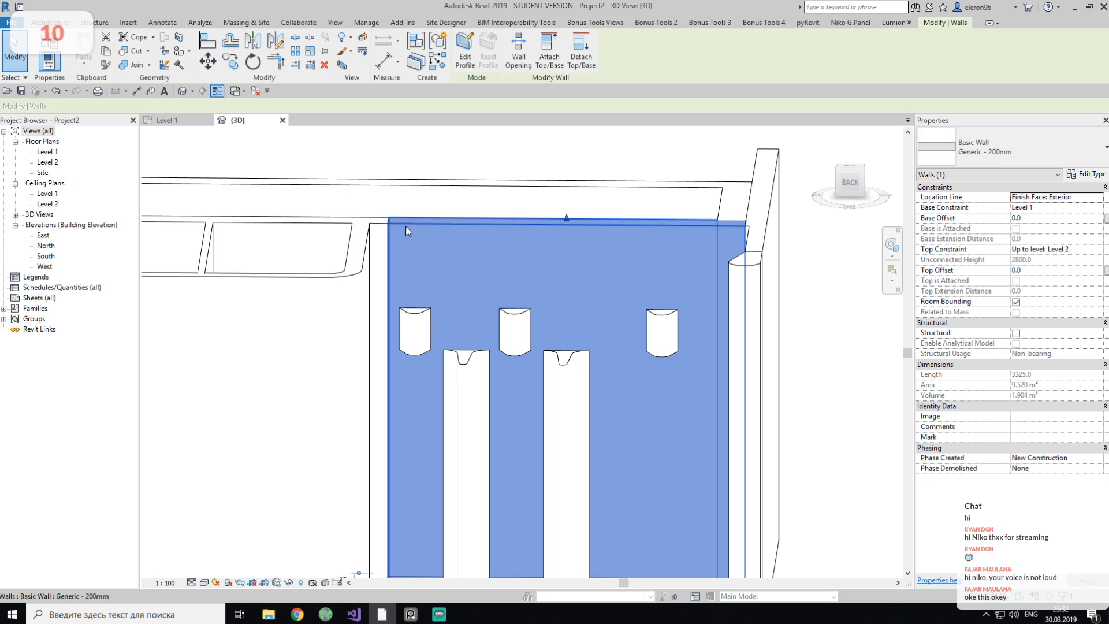
left_click(324, 227)
left_click(435, 238)
key("Escape")
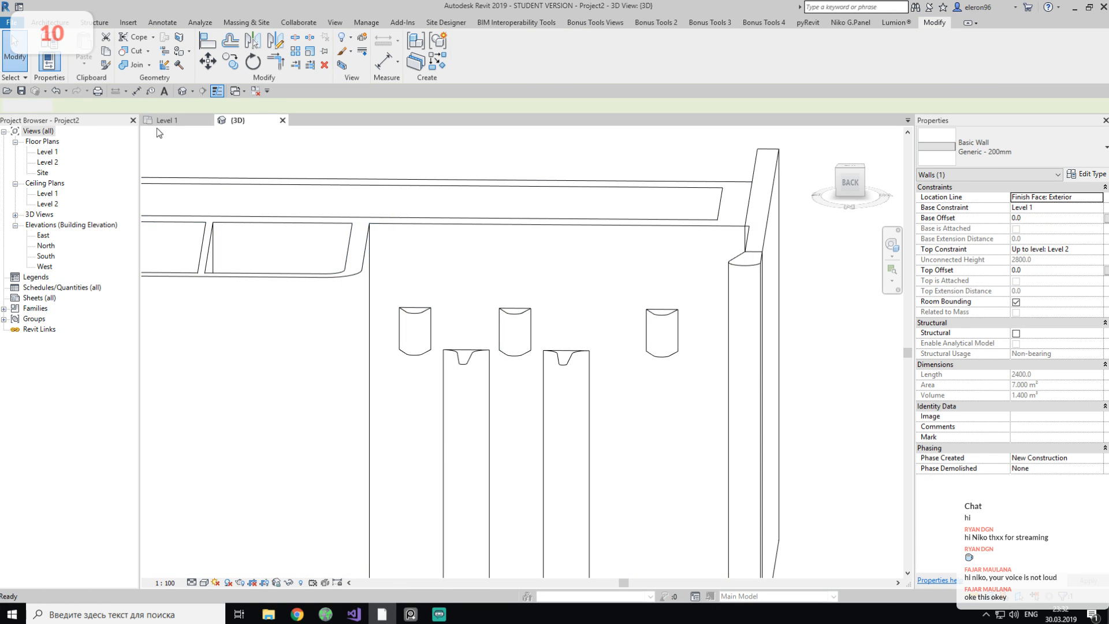
In the Level 1 plan, pull the end of the stall-side segment of the split wall back 130 mm to the partition's face.
left_click(168, 120)
scroll(378, 276, "down", 5)
scroll(504, 325, "up", 6)
left_click(459, 337)
scroll(457, 318, "up", 3)
key("r")
key("s")
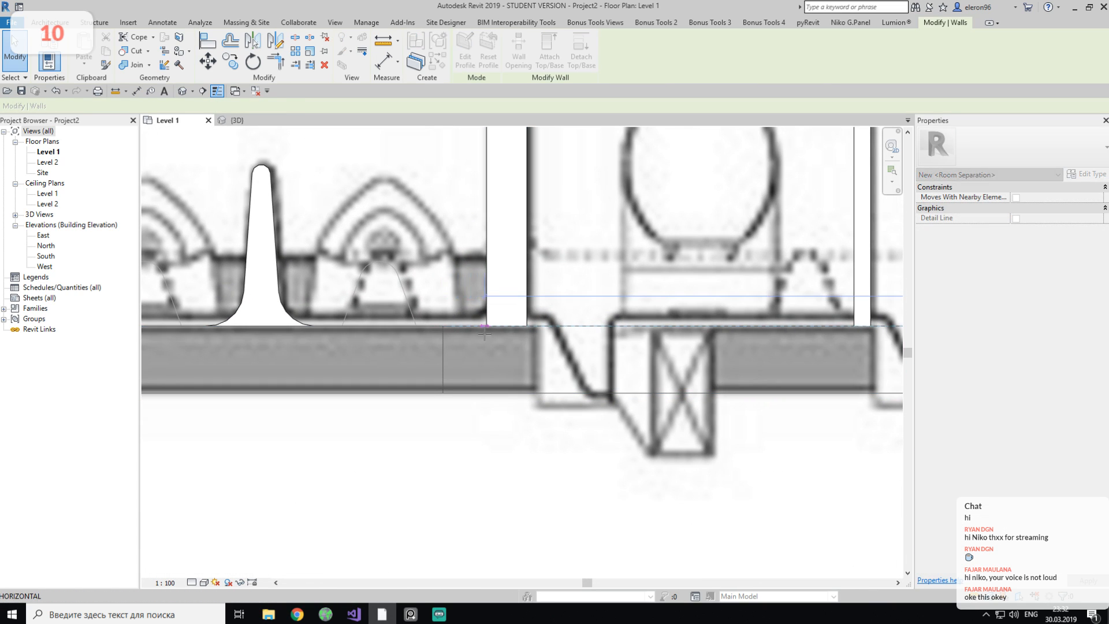
left_click_drag(486, 330, 487, 328)
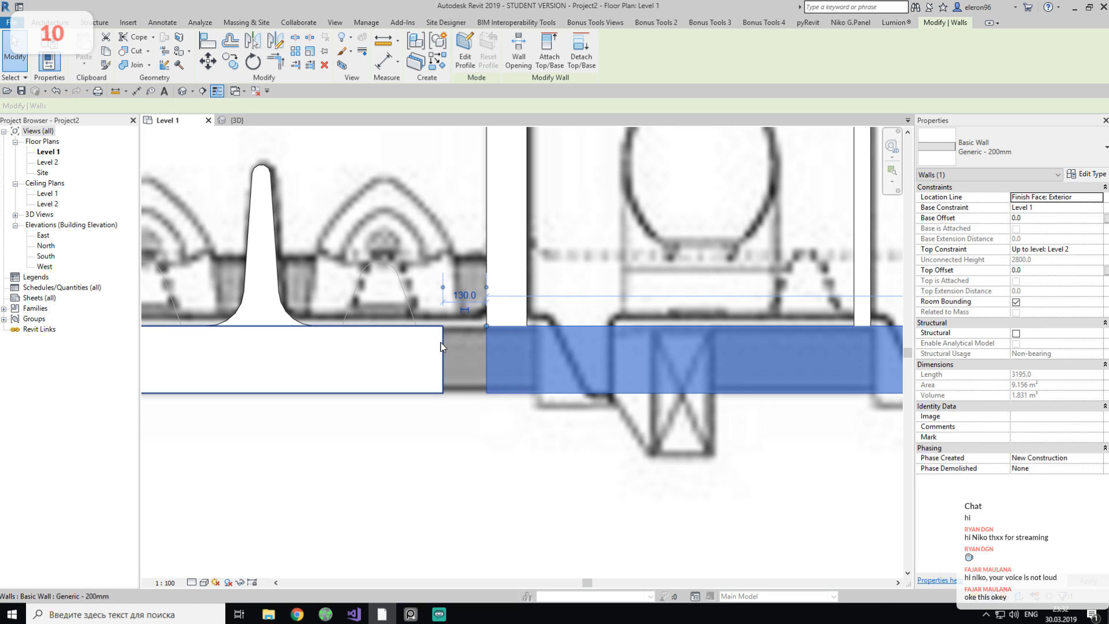
Stretch the end of the urinal-side segment of the back wall to the partition's face, unjoining the elements that conflict.
left_click(442, 345)
key("r")
key("s")
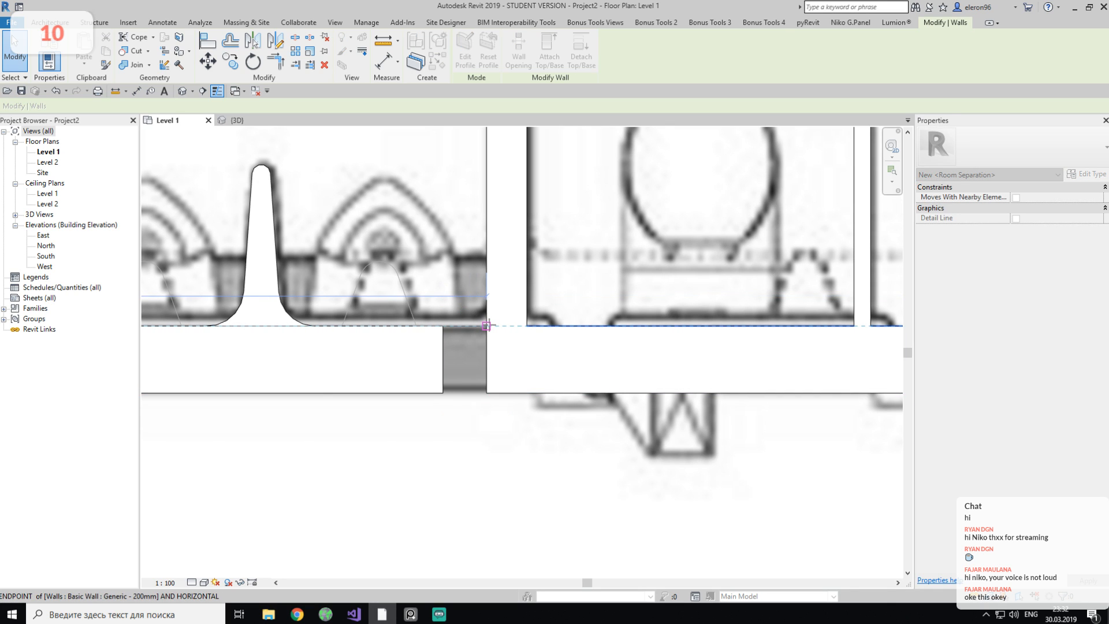
left_click_drag(489, 325, 488, 325)
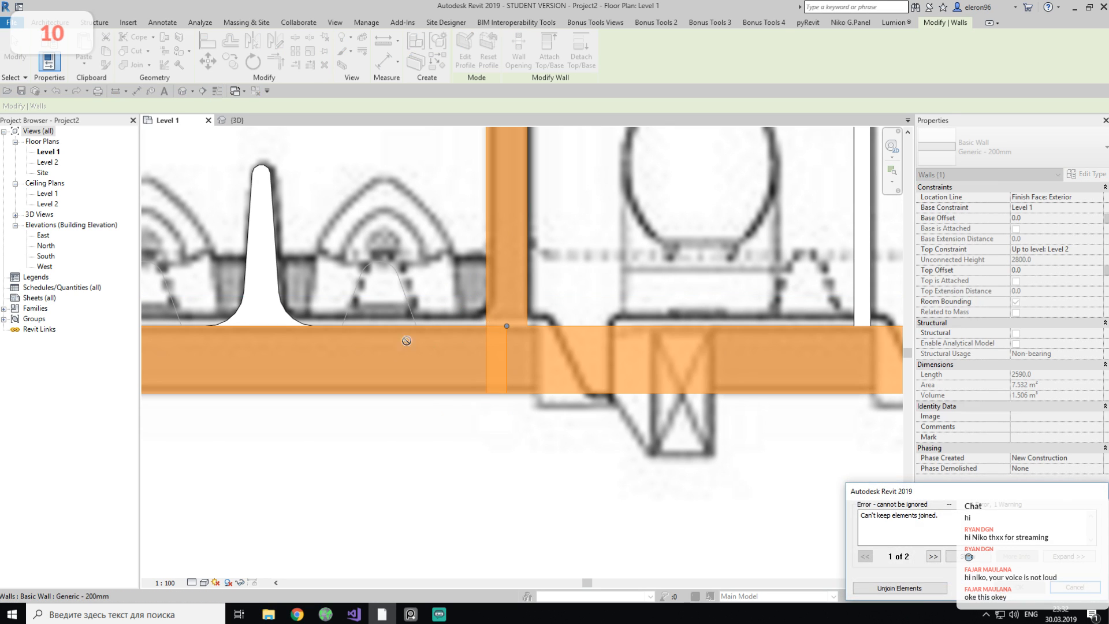
left_click(935, 589)
key("Escape")
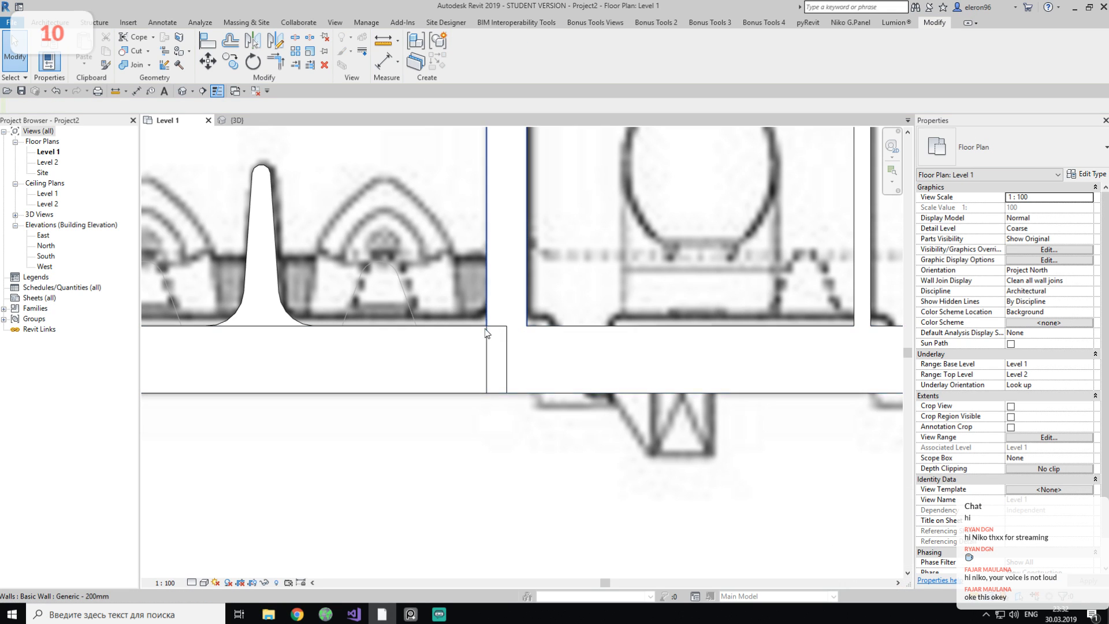
left_click(488, 334)
key("r")
key("s")
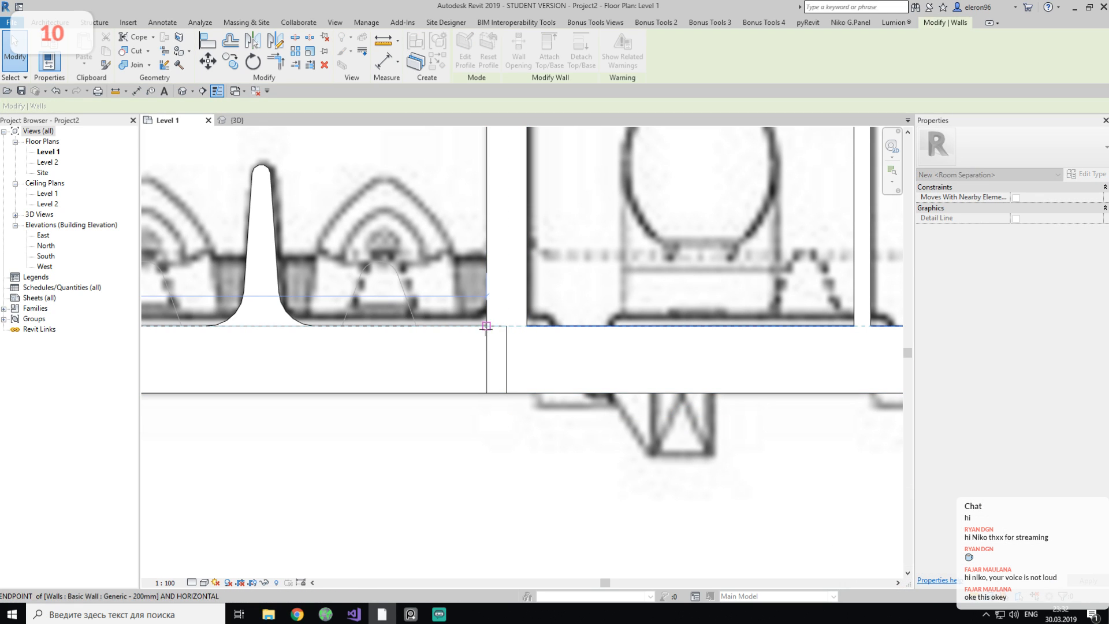
left_click_drag(486, 326, 487, 326)
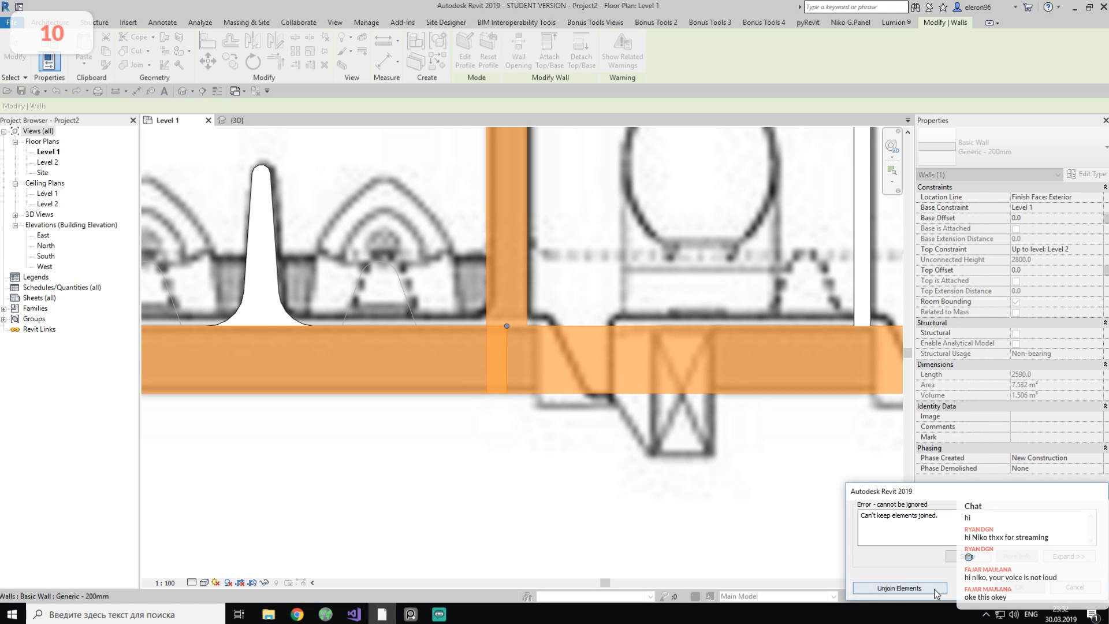
left_click(934, 590)
Try to trim the partition and the urinal-side segment of the back wall to a corner.
key("t")
key("r")
left_click(498, 278)
left_click(461, 345)
left_click(477, 332)
scroll(491, 259, "down", 2)
middle_click_drag(491, 259, 492, 333)
key("Escape")
key("Escape")
Pull the partition's end clear of the back wall, and trim it to a corner with the wall's stall-side segment.
left_click(504, 354)
left_click_drag(515, 397, 514, 349)
key("Escape")
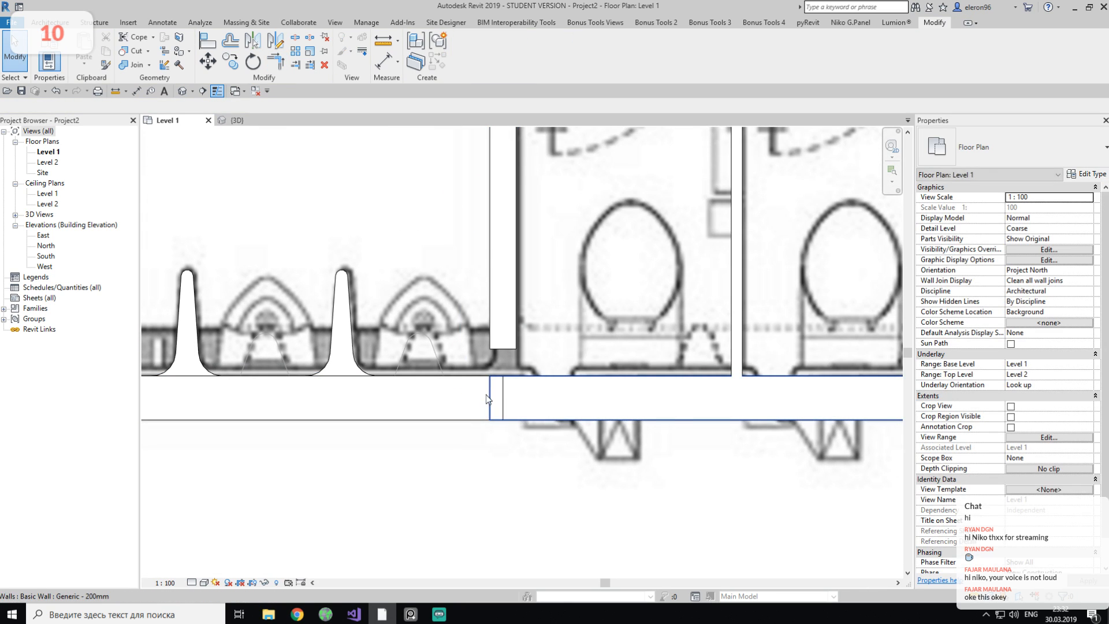
key("t")
key("r")
left_click(488, 399)
left_click(493, 341)
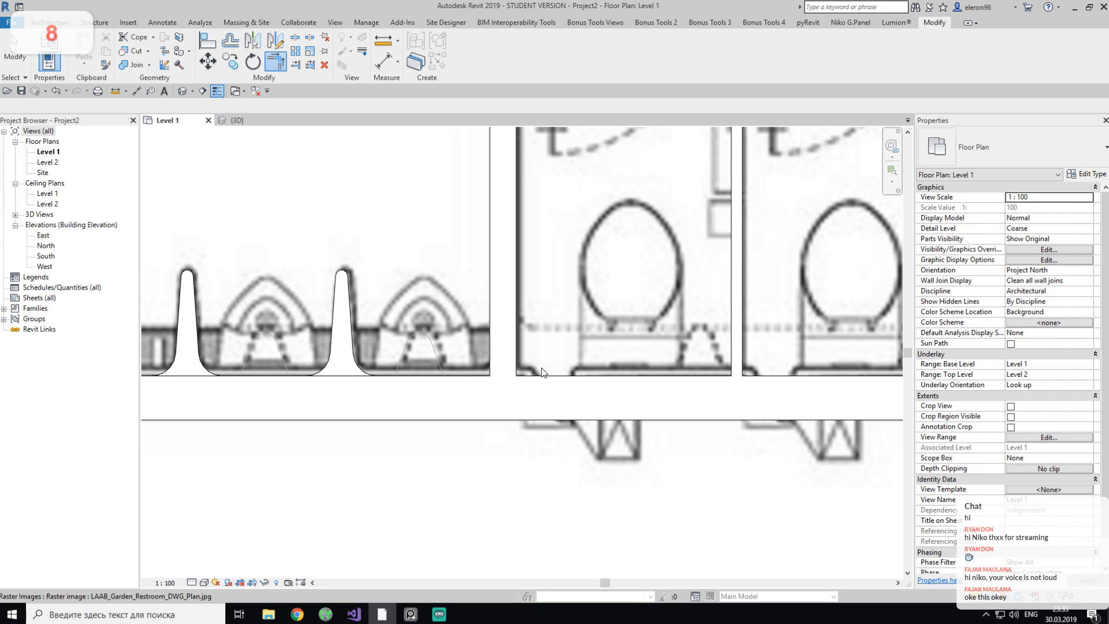
key("Escape")
Start a Split Face sketch on the back wall in the 3D view, picking the first urinal divider's top edge as the boundary line.
scroll(498, 390, "down", 3)
middle_click_drag(414, 403, 414, 403)
scroll(414, 403, "up", 4)
left_click(248, 123)
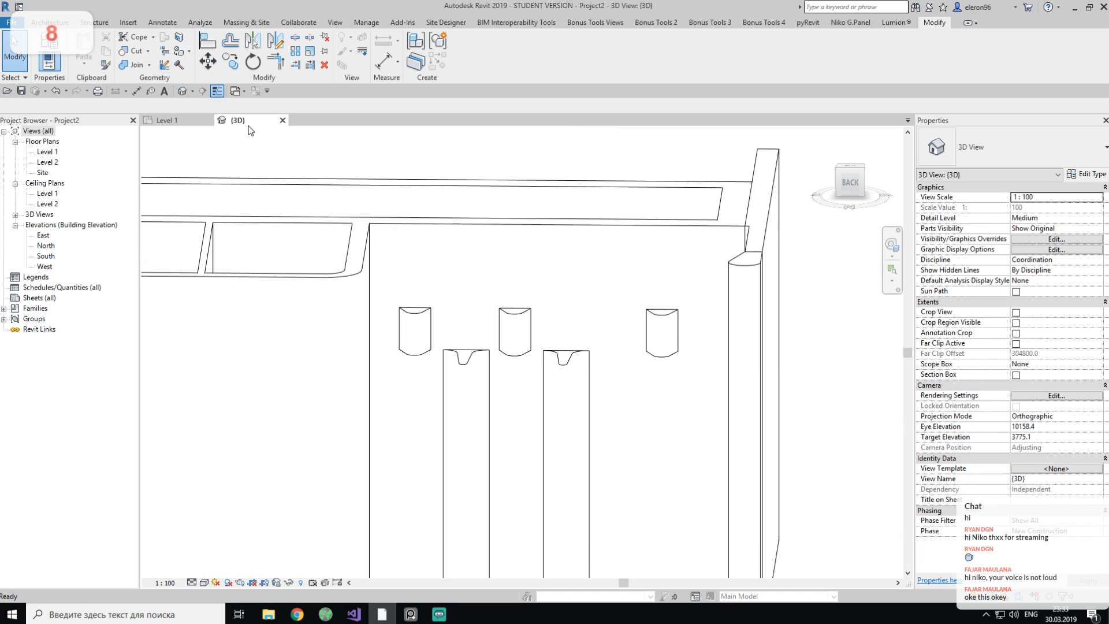
middle_click_drag(500, 404, 460, 331)
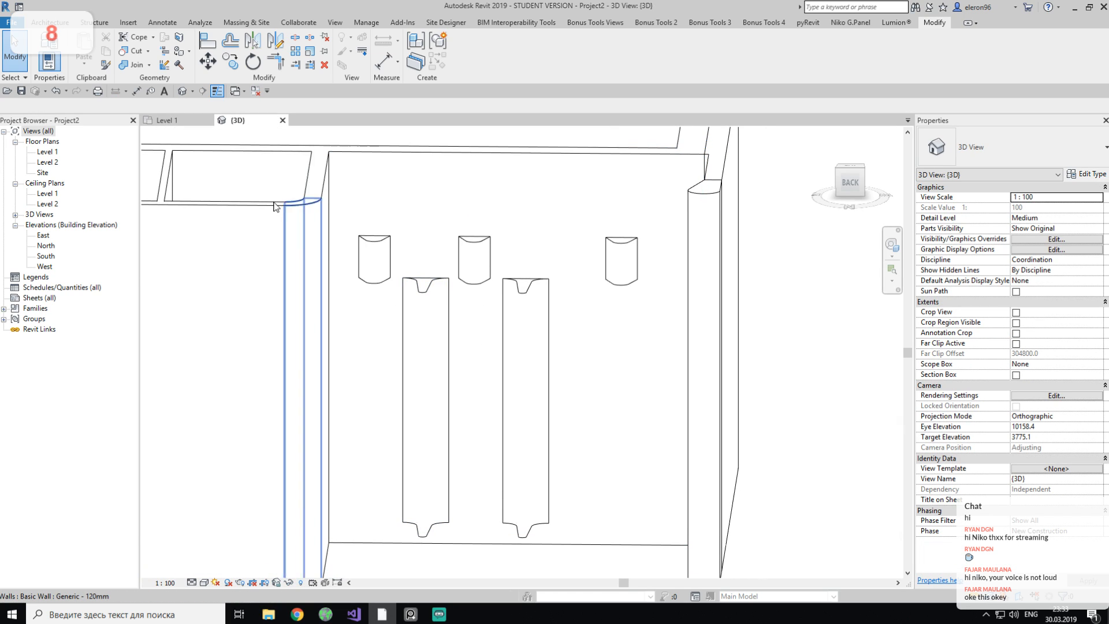
left_click(180, 39)
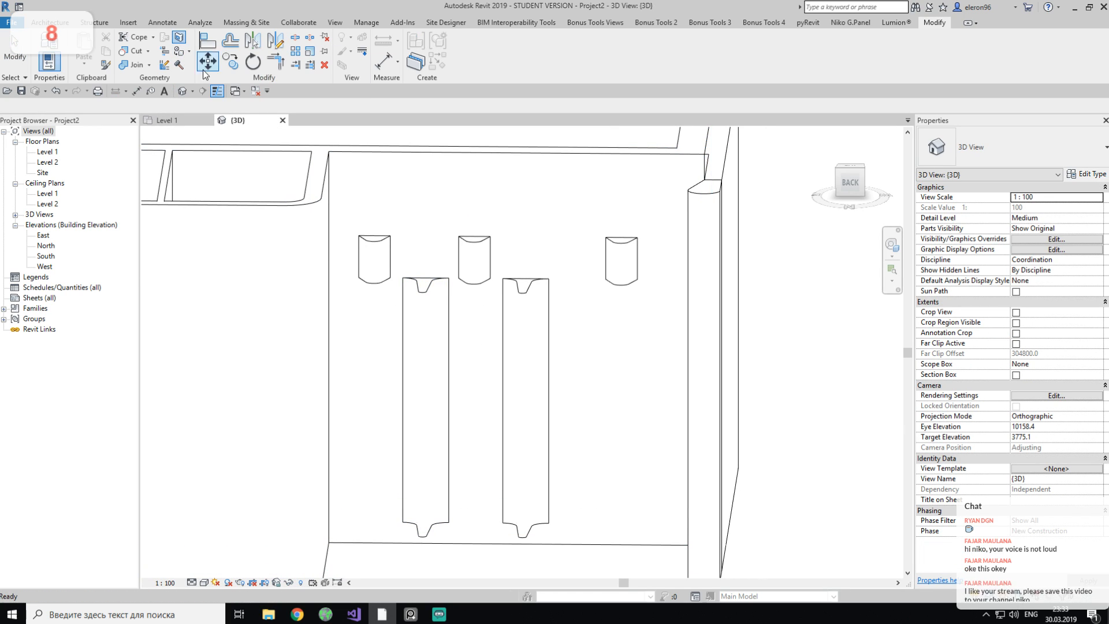
left_click(352, 281)
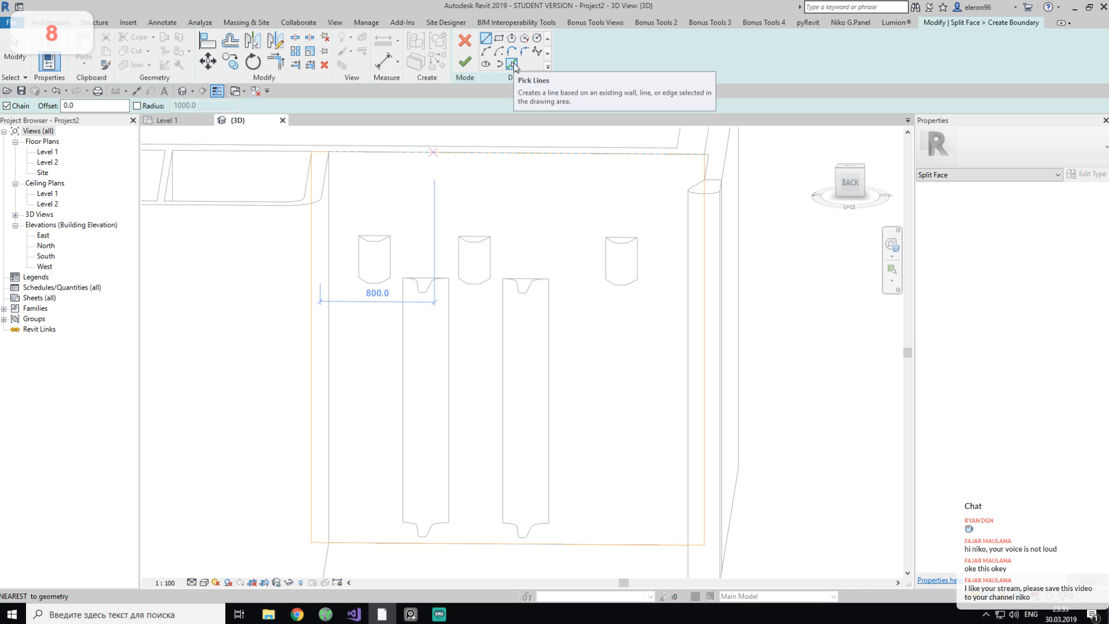
left_click(512, 63)
left_click(417, 278)
key("Escape")
scroll(413, 277, "up", 2)
scroll(416, 280, "up", 1)
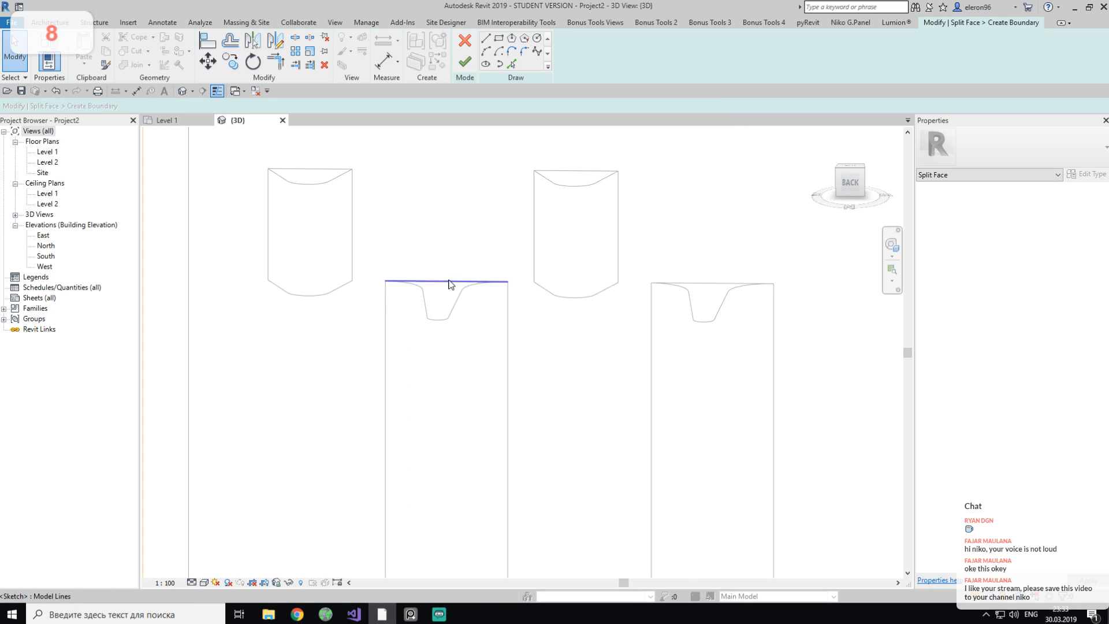
scroll(413, 287, "down", 3)
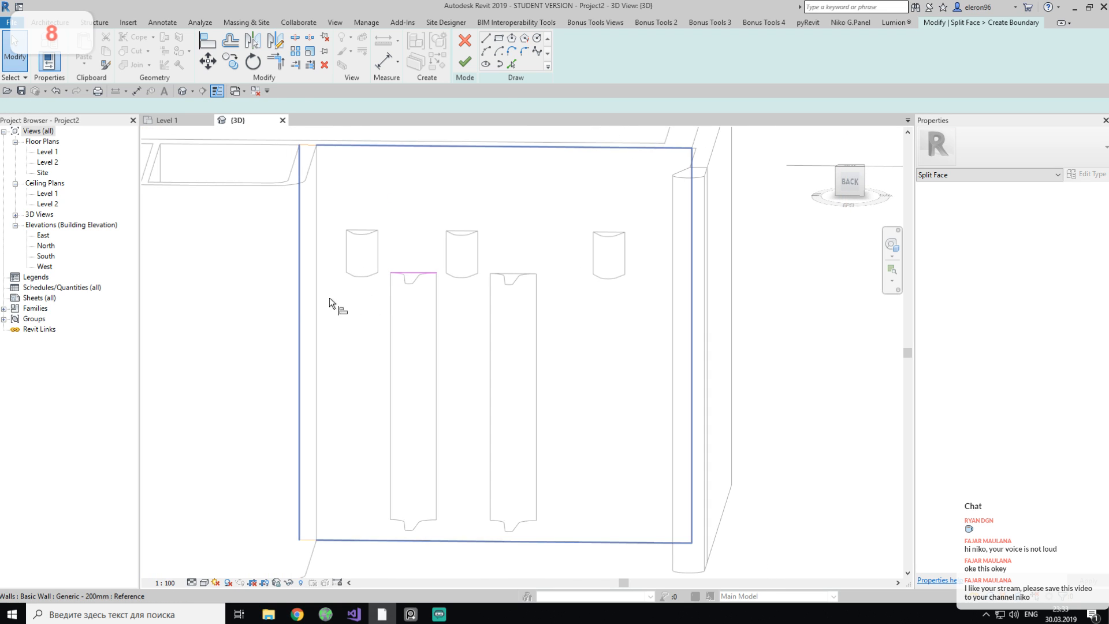
Align both ends of the split line with the faces of the 120 mm walls on either side of the back wall.
key("a")
key("l")
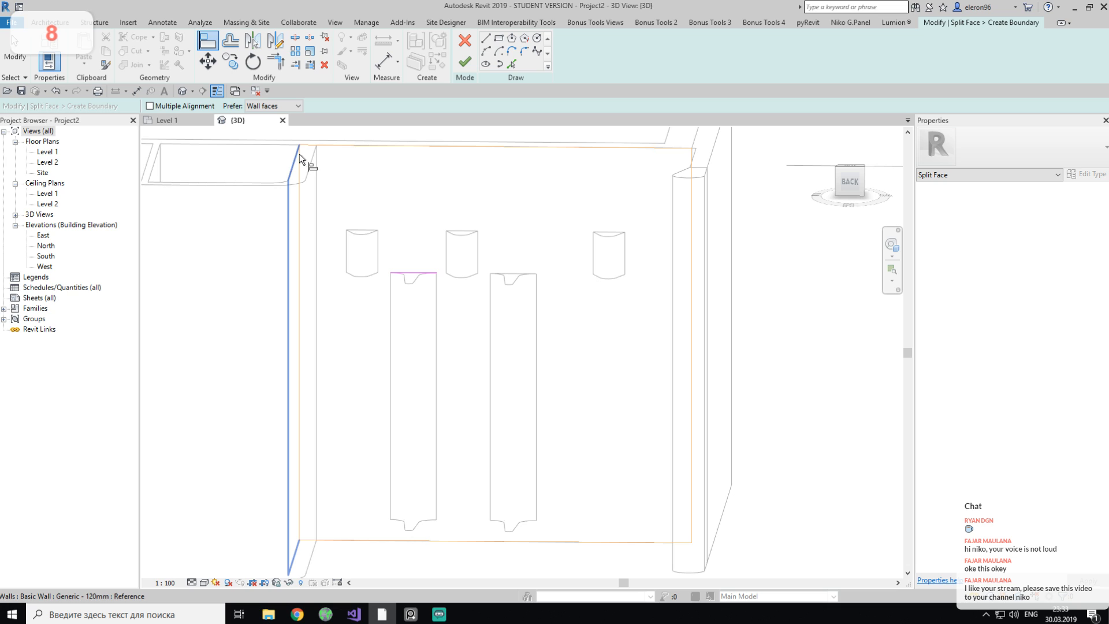
left_click(315, 160)
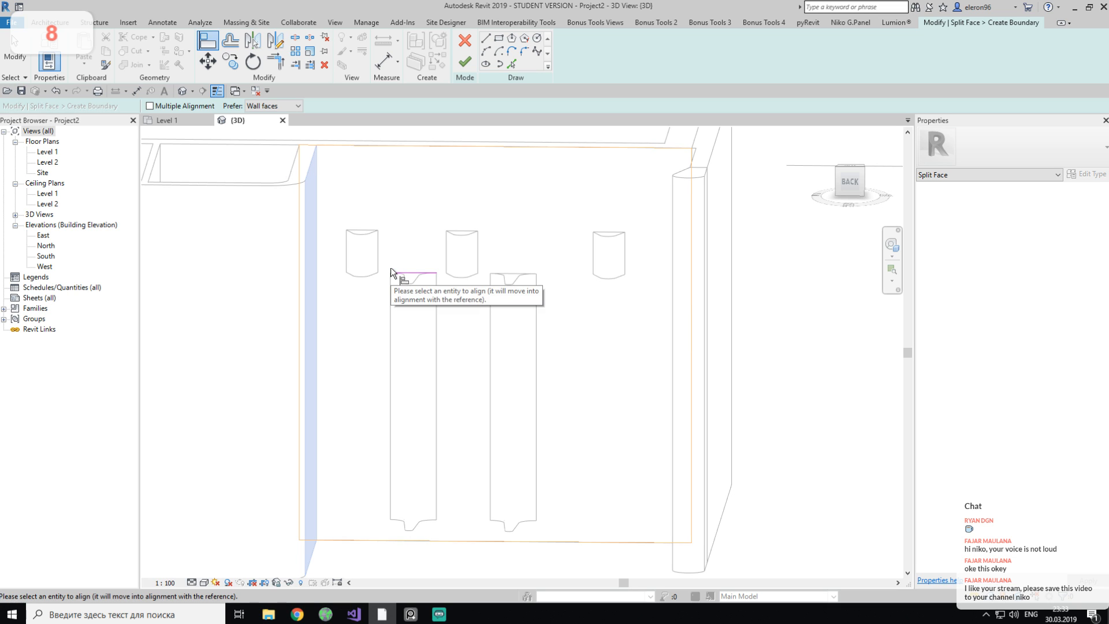
middle_click_drag(486, 291, 413, 297)
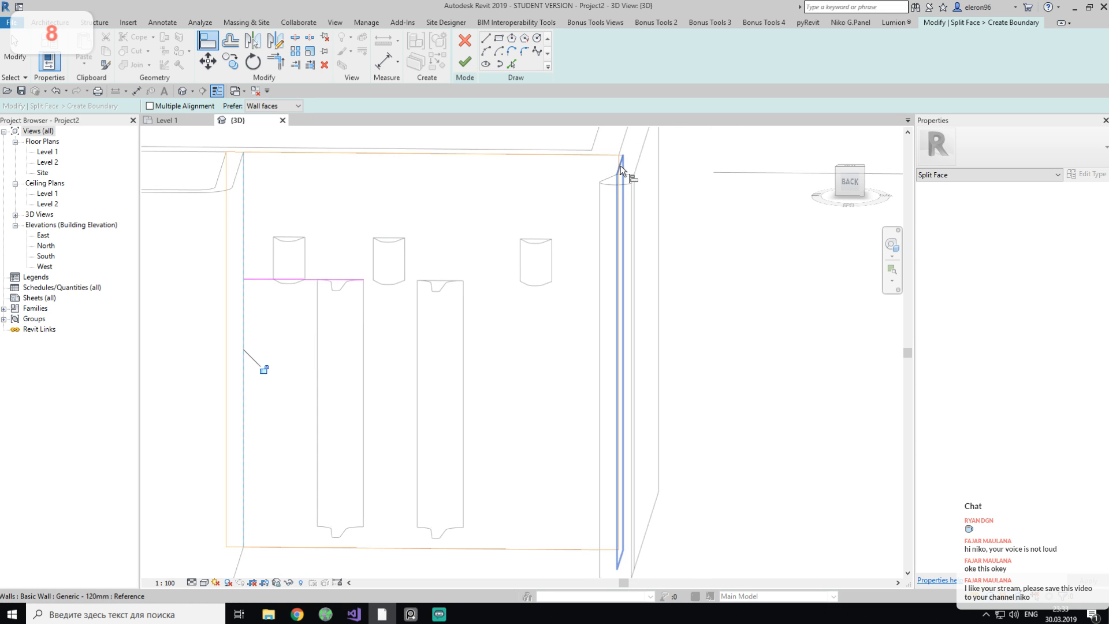
left_click(364, 279)
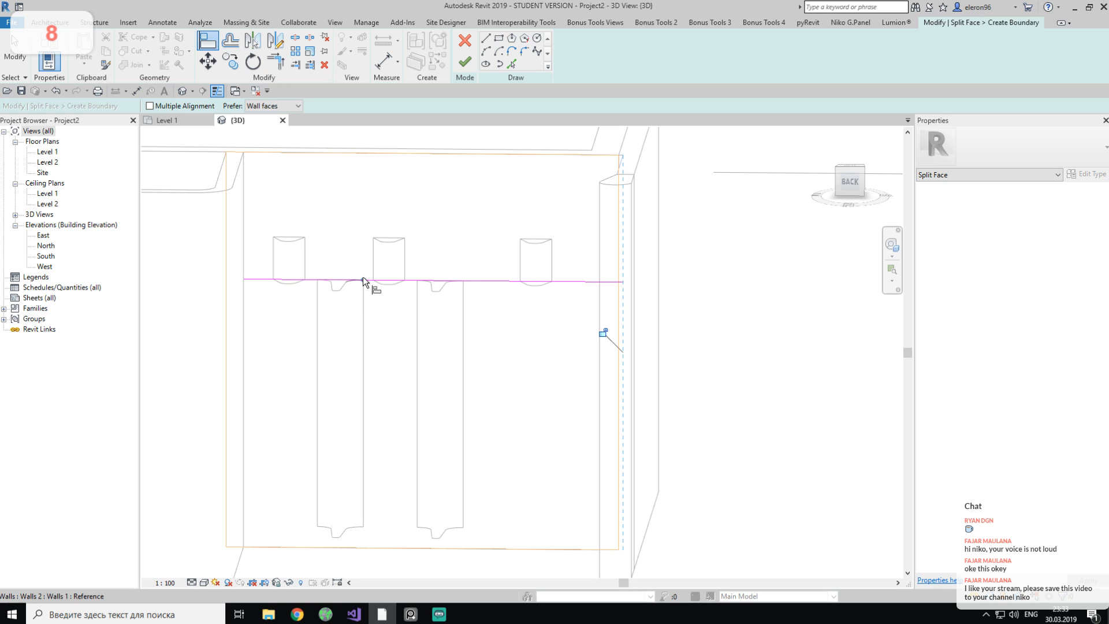
Align the split line's end at the curved stall wall with that wall's far face, and try to finish the sketch.
middle_click_drag(356, 245, 348, 264, "shift")
middle_click_drag(270, 207, 298, 254)
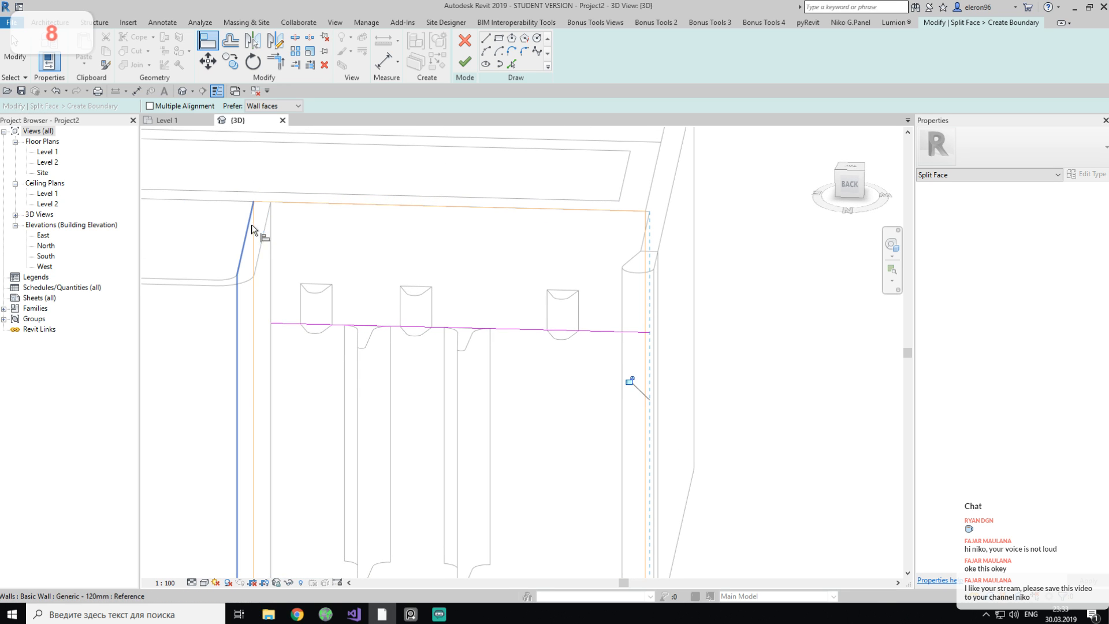
left_click(250, 221)
left_click(271, 322)
mouse_move(531, 321)
middle_mouse_down("shift")
mouse_move(549, 341)
mouse_move(594, 203)
middle_mouse_up("shift")
left_click(465, 61)
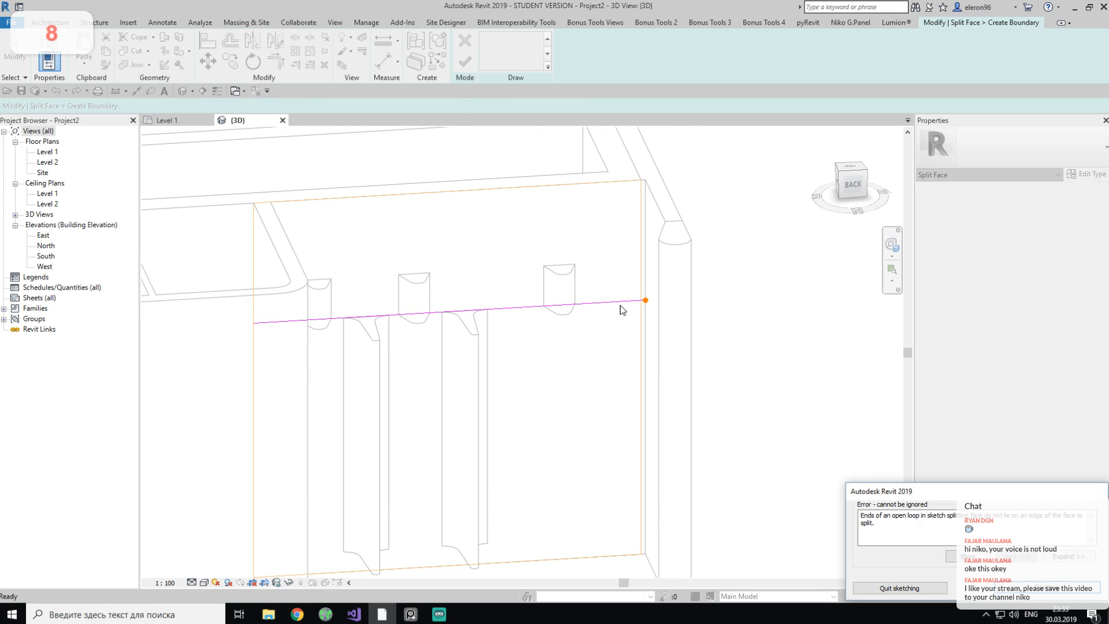
left_click(1019, 587)
Align the split line's other end with the outer edge of the back wall's face and finish the face split.
scroll(664, 207, "up", 2)
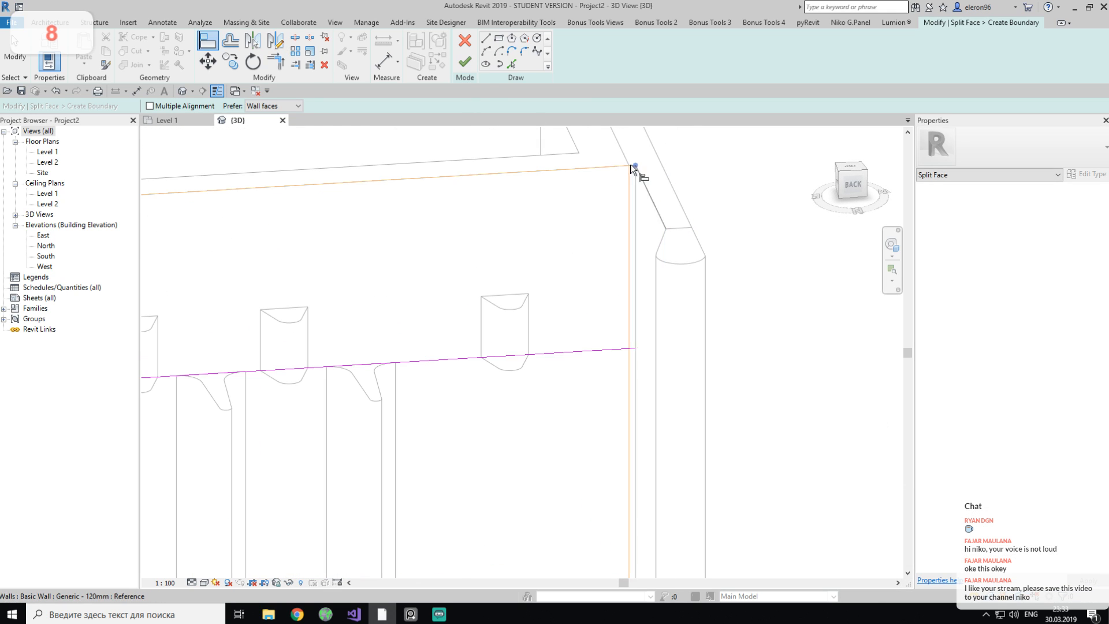
left_click(621, 163)
left_click(622, 164)
left_click(631, 350)
left_click(469, 62)
mouse_move(548, 370)
middle_mouse_down("shift")
mouse_move(571, 399)
mouse_move(527, 332)
mouse_move(493, 323)
middle_mouse_up("shift")
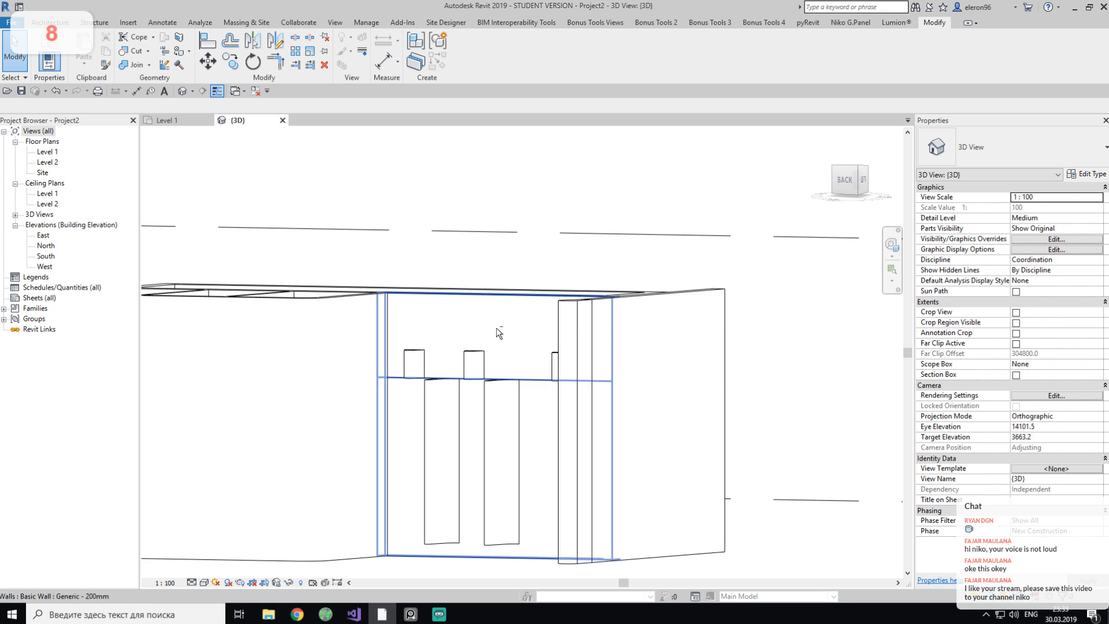
mouse_move(821, 384)
middle_mouse_down("shift")
mouse_move(867, 367)
mouse_move(880, 393)
mouse_move(808, 396)
middle_mouse_up("shift")
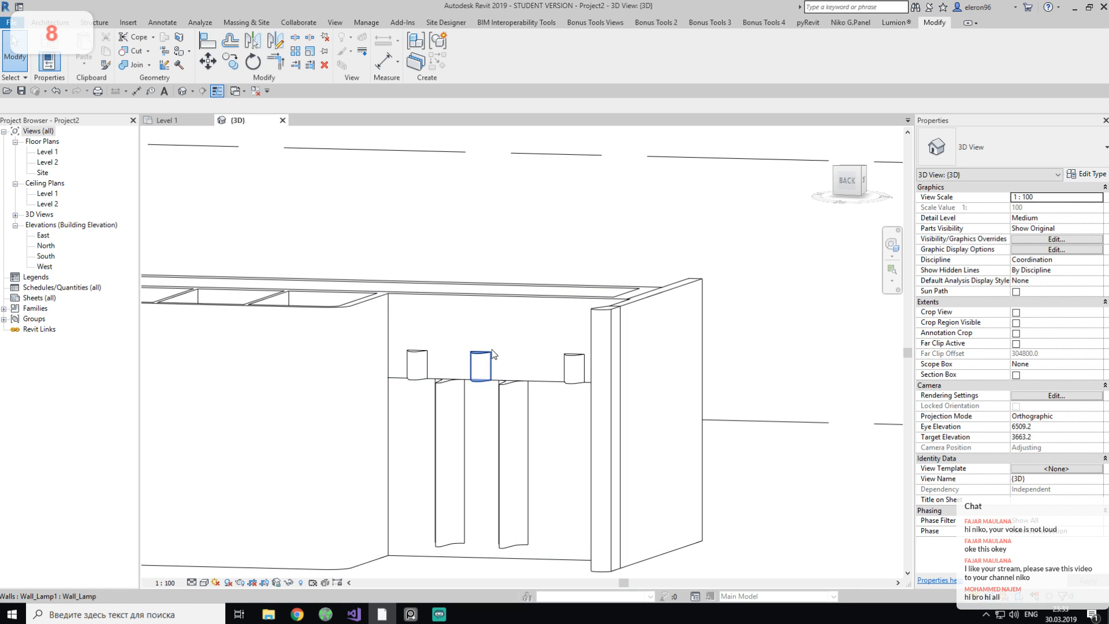
scroll(479, 405, "up", 3)
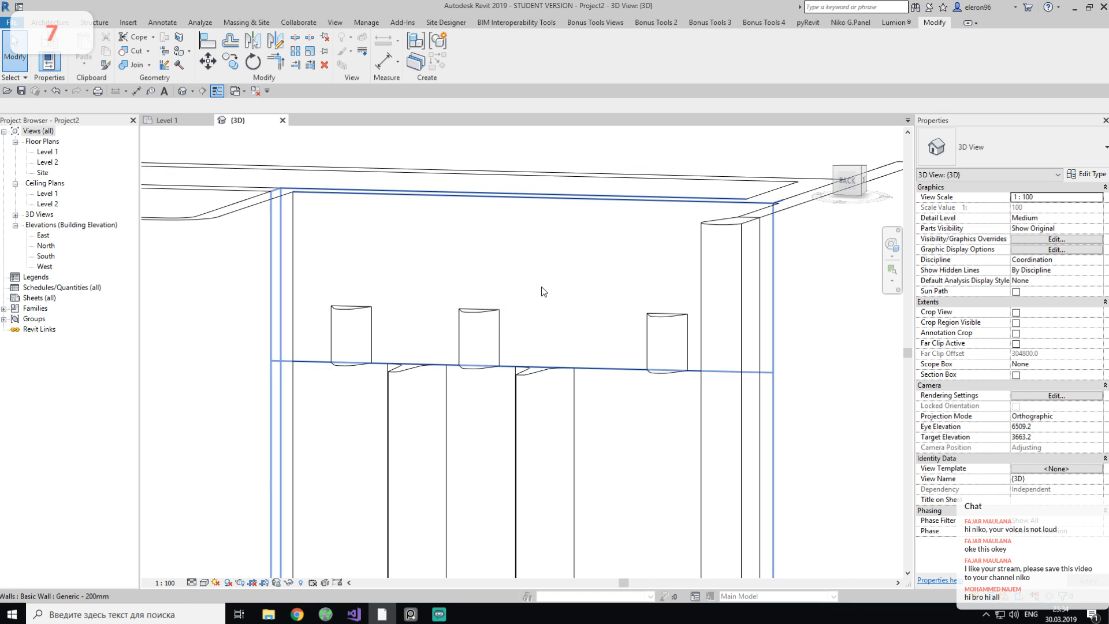
left_click(50, 21)
left_click(46, 63)
left_click(72, 80)
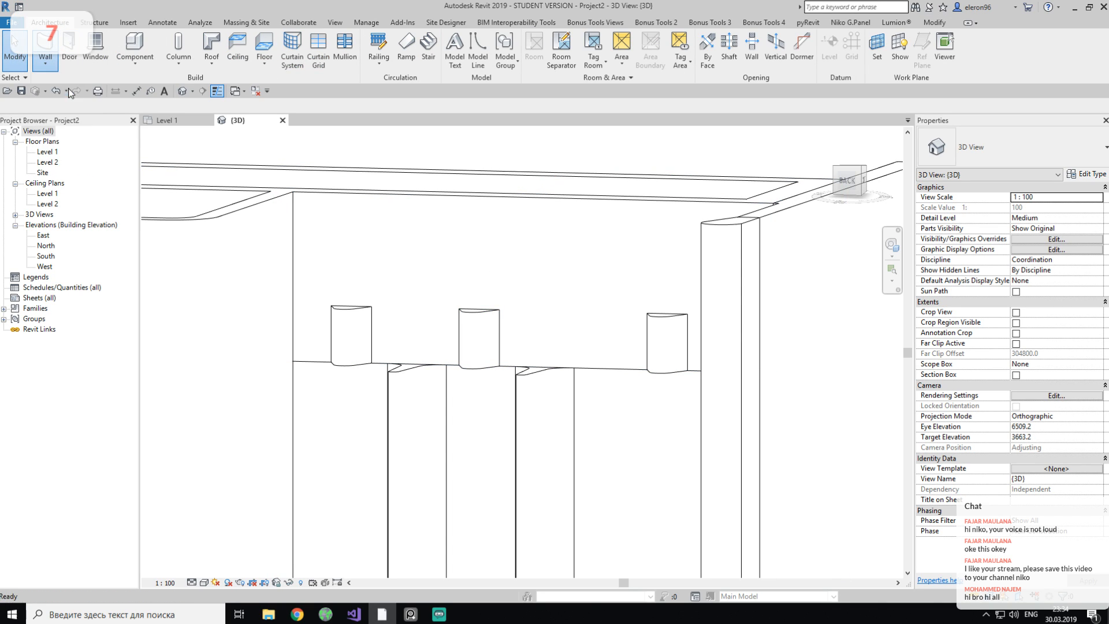
left_click(1028, 147)
scroll(1065, 324, "down", 5)
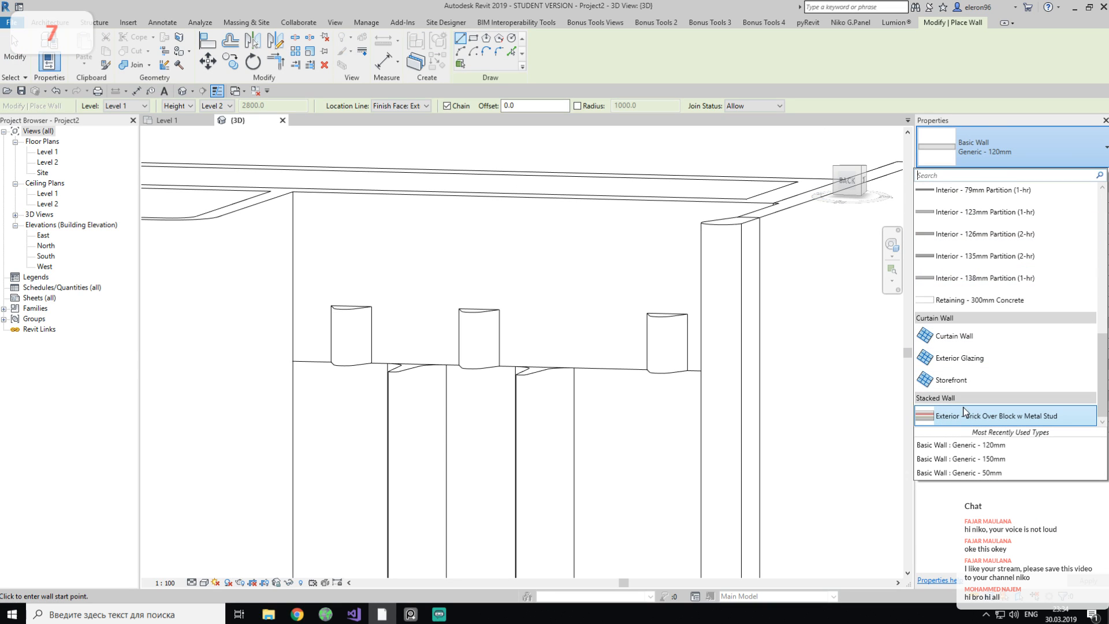
key("Escape")
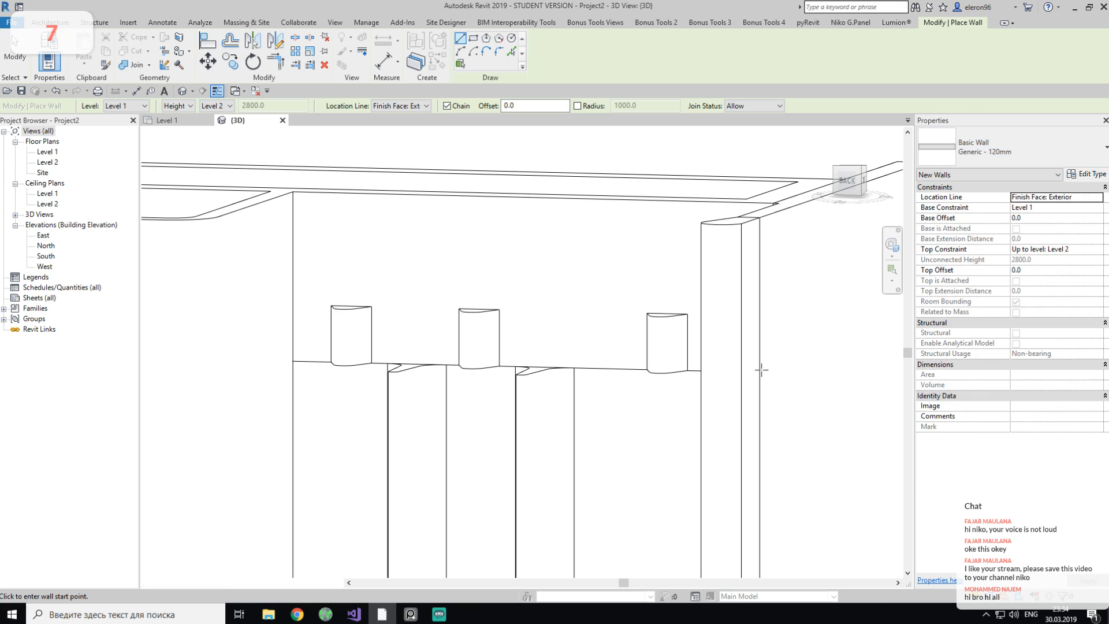
key("Escape")
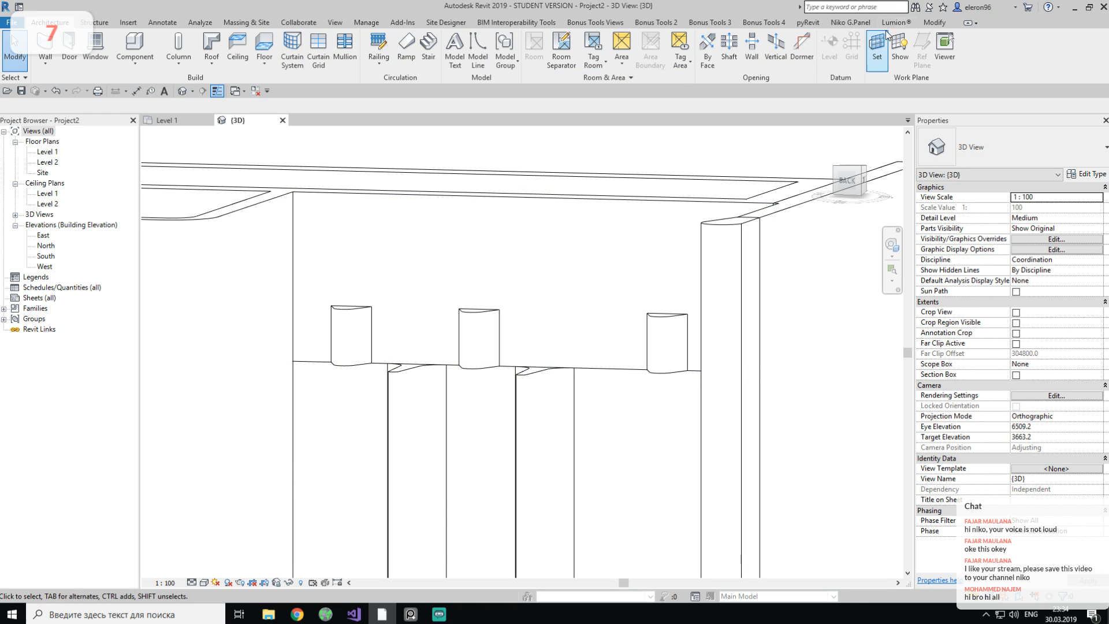
Start a second Split Face sketch on the back wall's upper area, picking the first wall lamp's top edge as the boundary line.
left_click(940, 25)
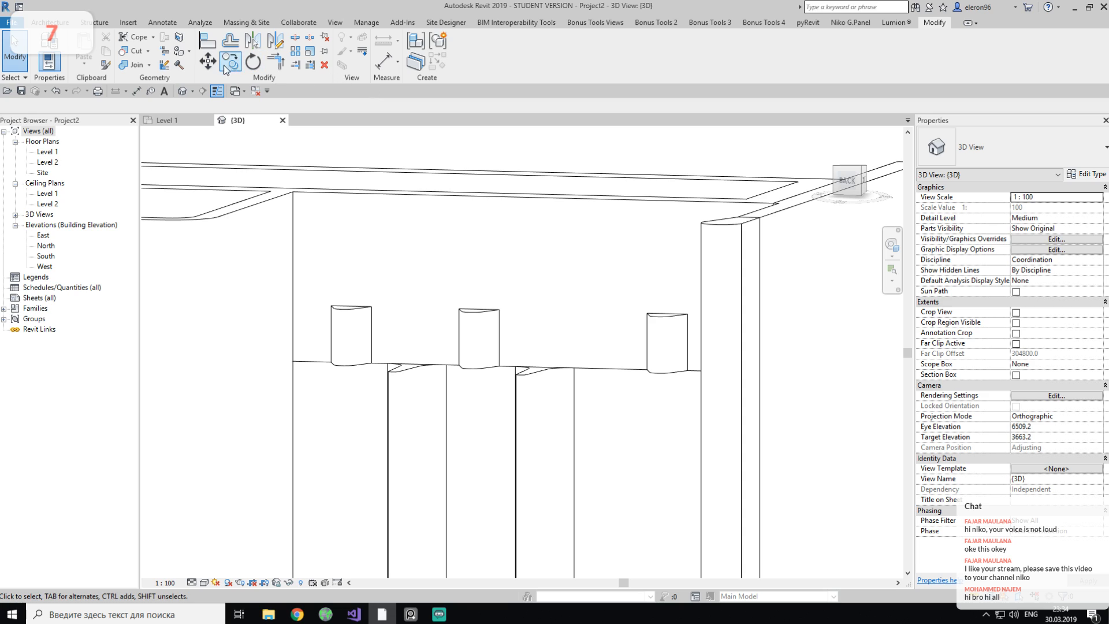
left_click(181, 40)
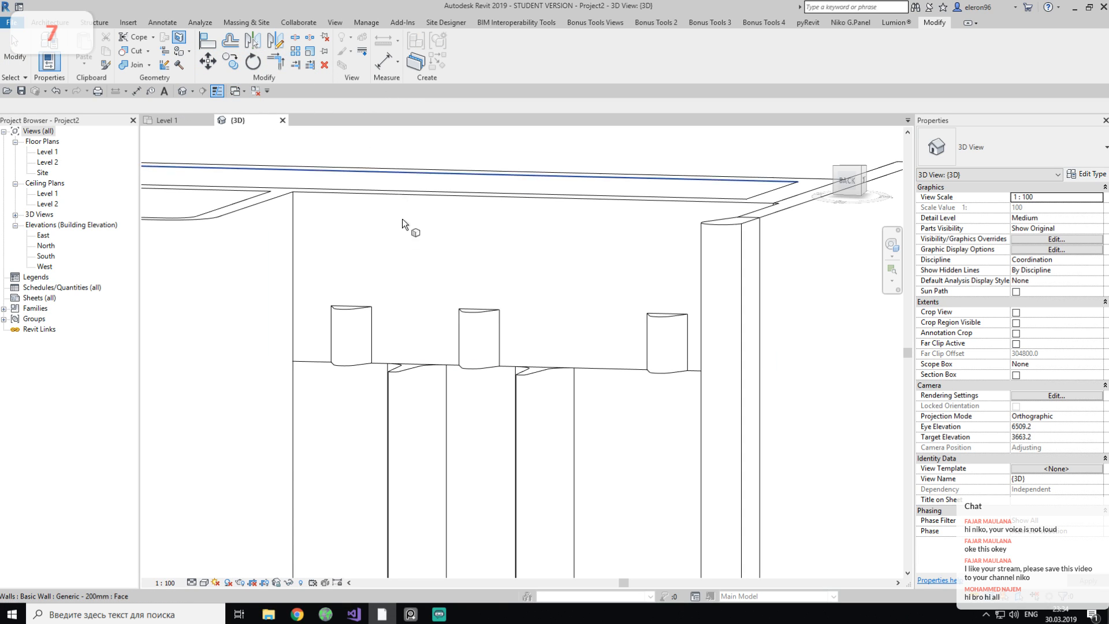
left_click(390, 255)
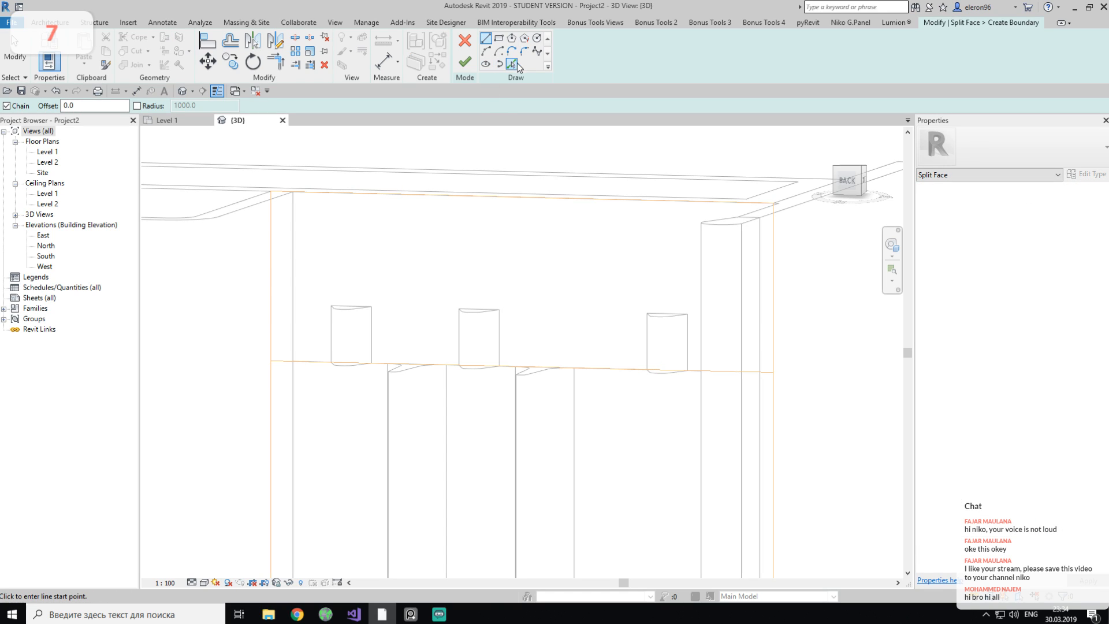
left_click(511, 63)
left_click(358, 306)
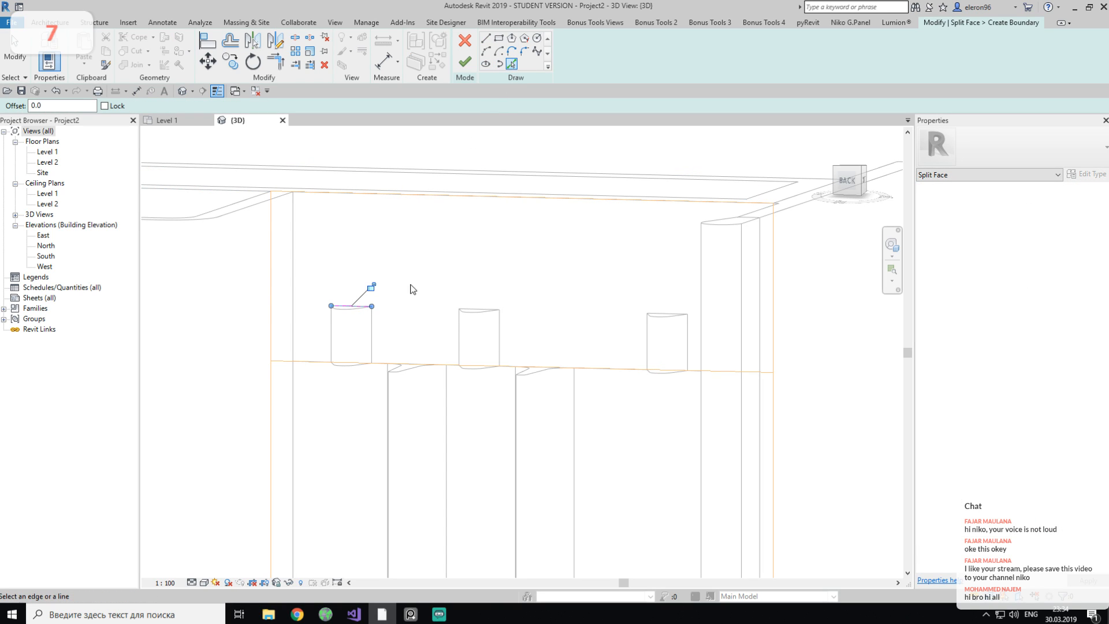
key("Escape")
key("a")
key("l")
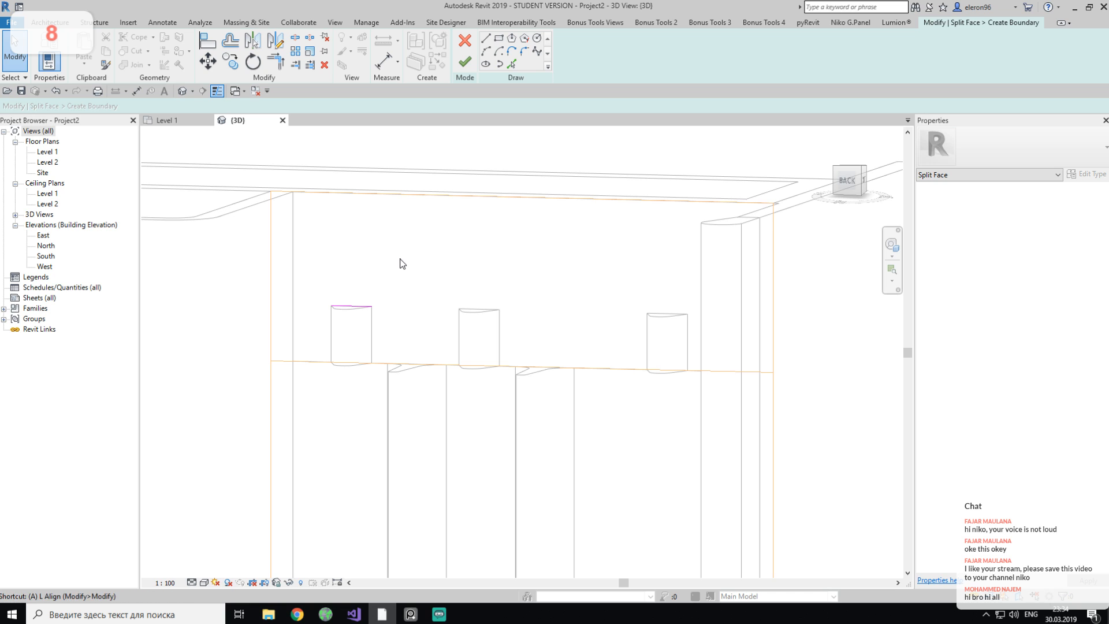
middle_click_drag(279, 192, 373, 253, "shift")
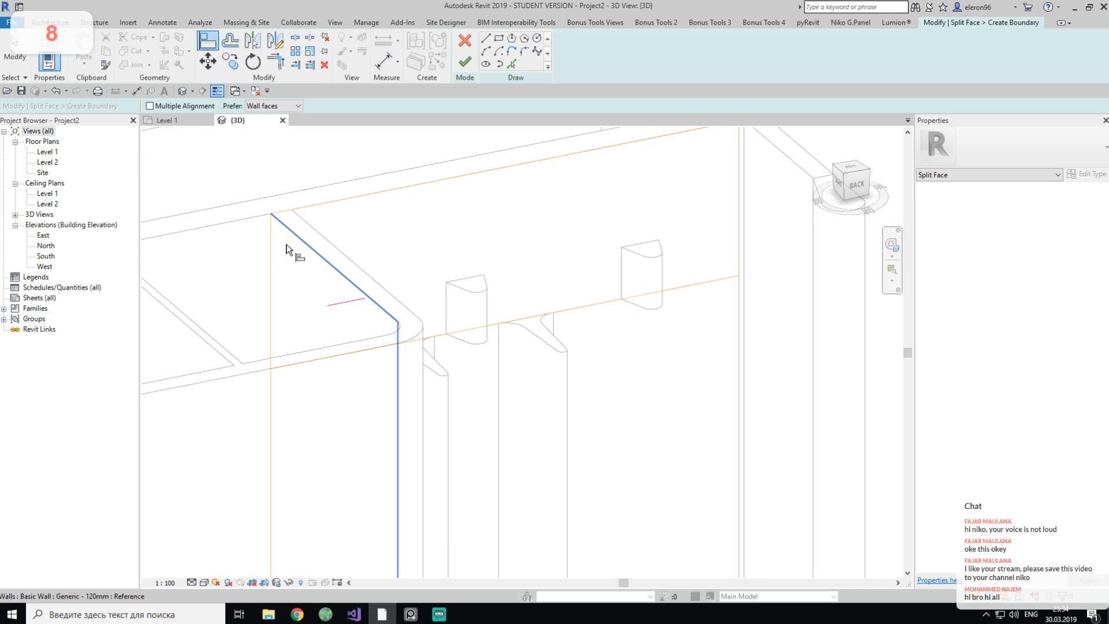
left_click(287, 262)
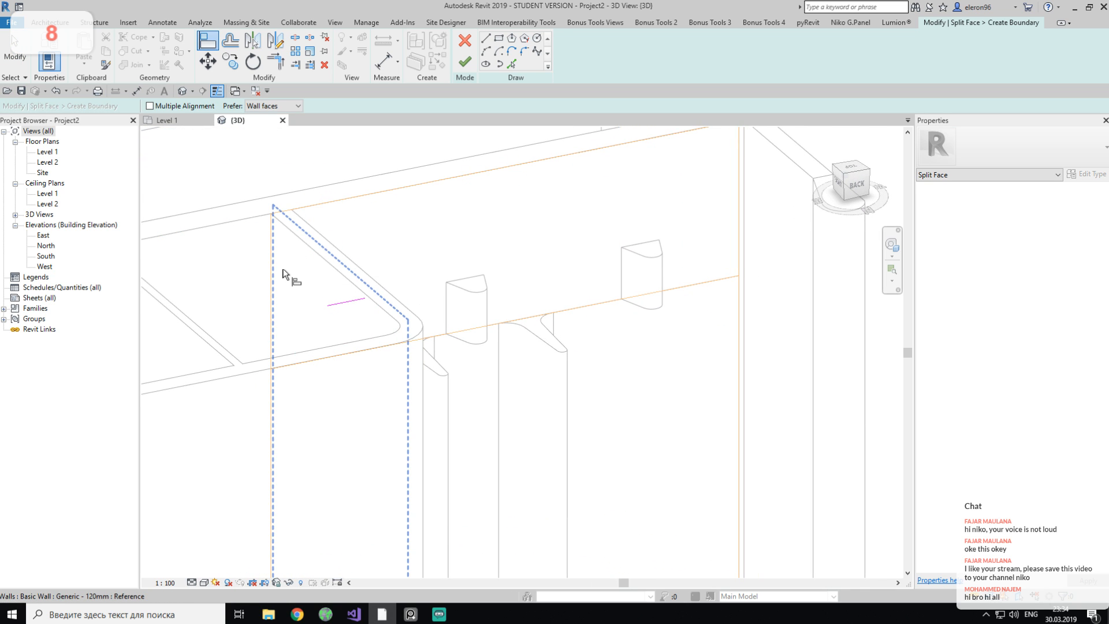
key("Escape")
key("Escape")
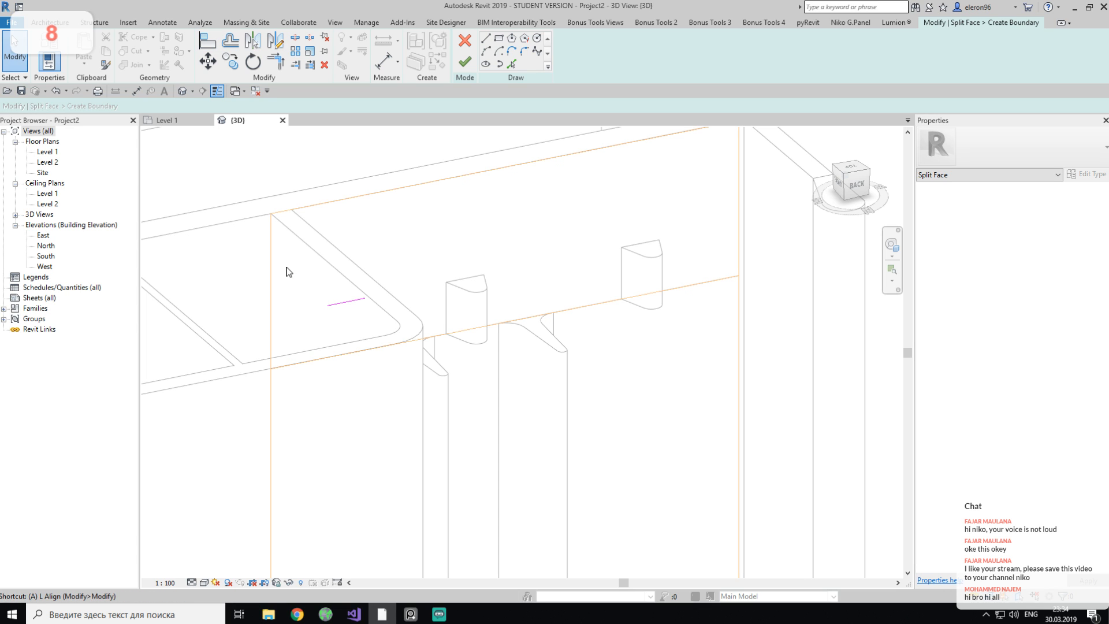
Align both ends of the upper split line with the side edges of the back wall's face and finish the face split.
key("l")
middle_click_drag(495, 292, 322, 341, "shift")
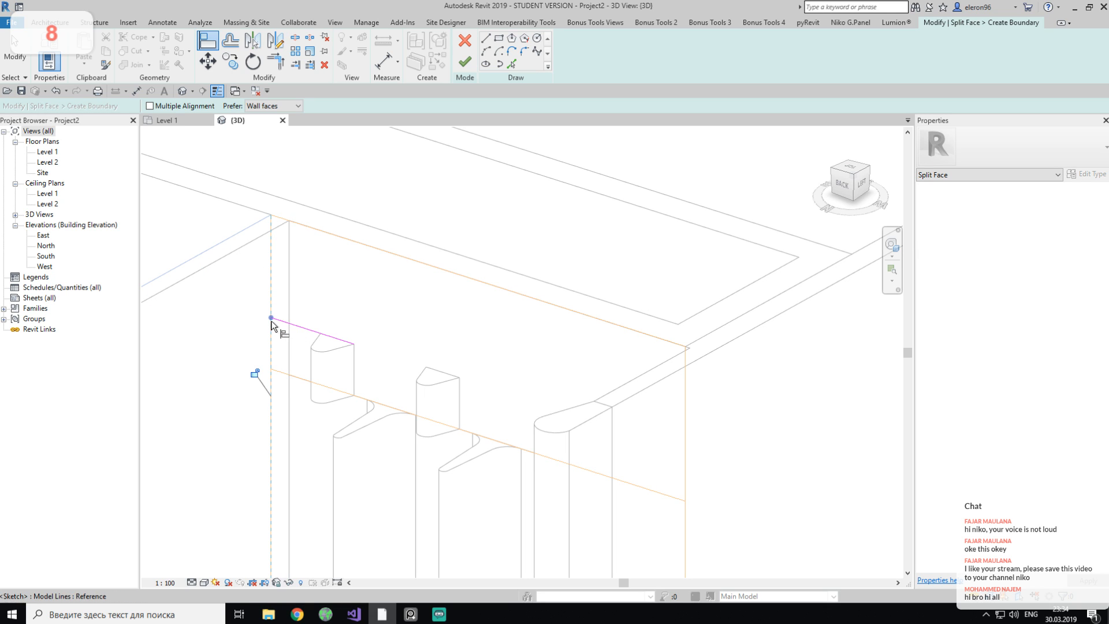
middle_click_drag(276, 319, 522, 240, "shift")
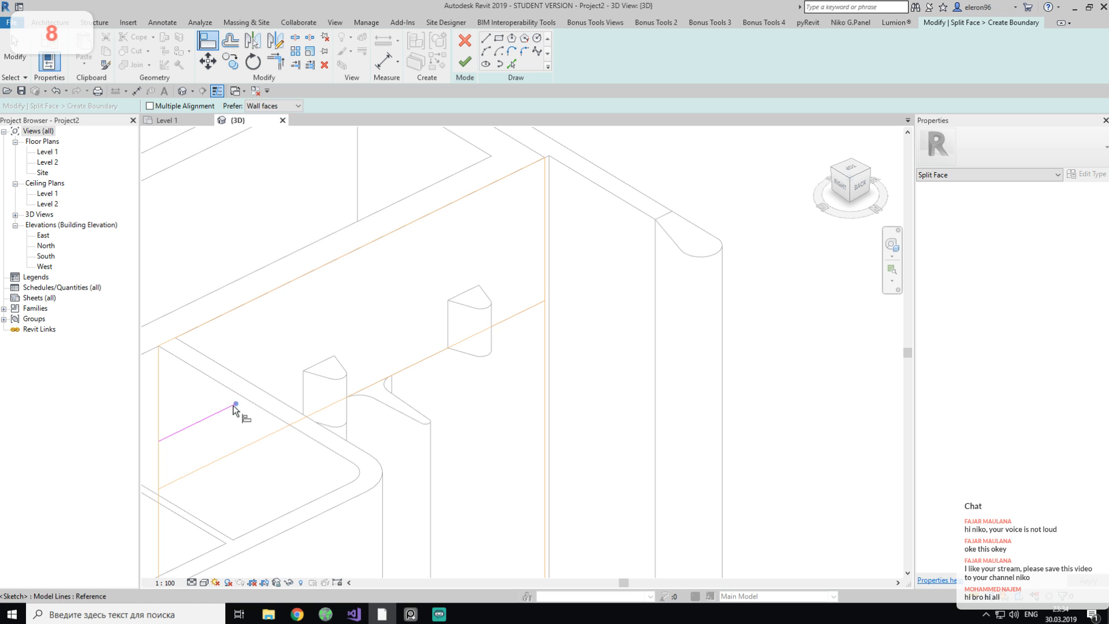
middle_click_drag(241, 399, 466, 119, "shift")
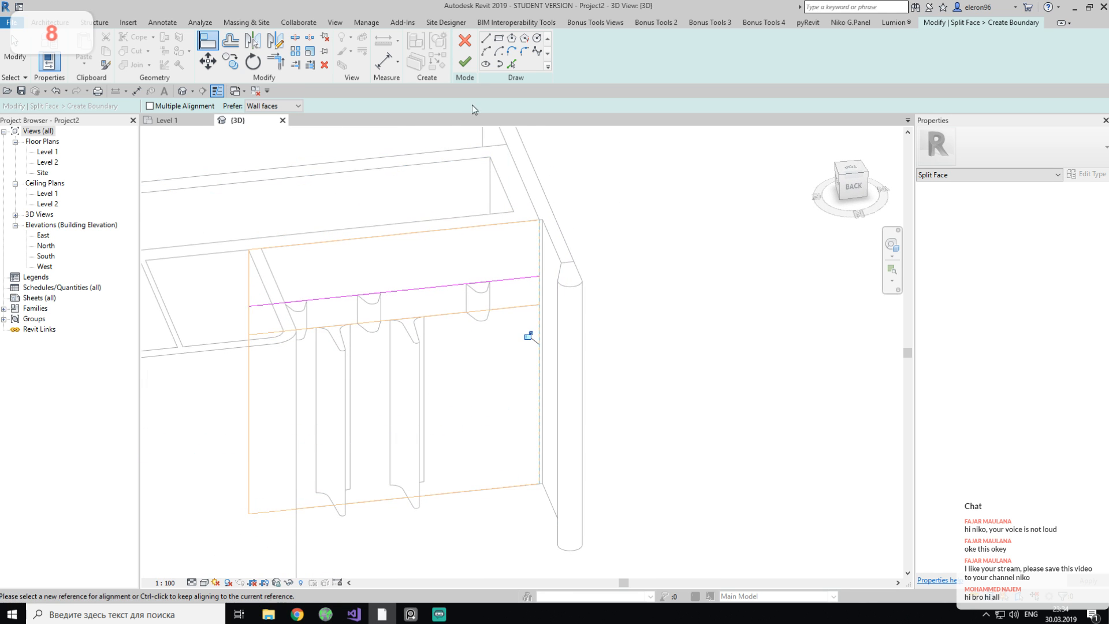
left_click(465, 62)
middle_click_drag(466, 309, 398, 415, "shift")
Examine the urinal wall in the reference photo, especially the tall recess beside the grab bar beneath the last lamp.
left_click(404, 616)
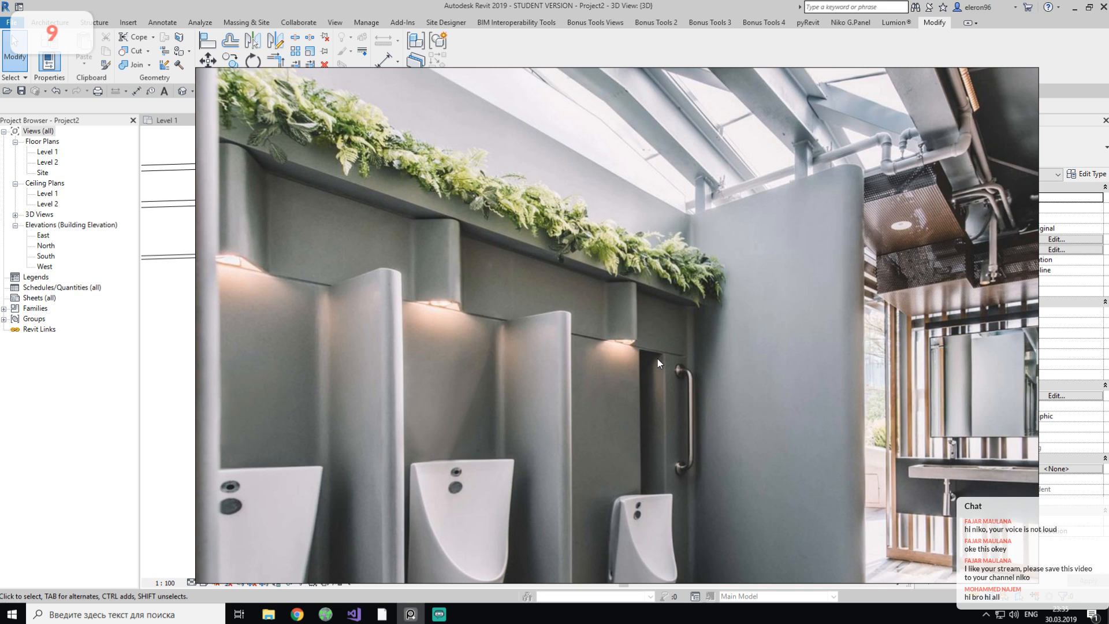
scroll(657, 359, "down", 3)
scroll(657, 359, "up", 1)
scroll(649, 407, "up", 2)
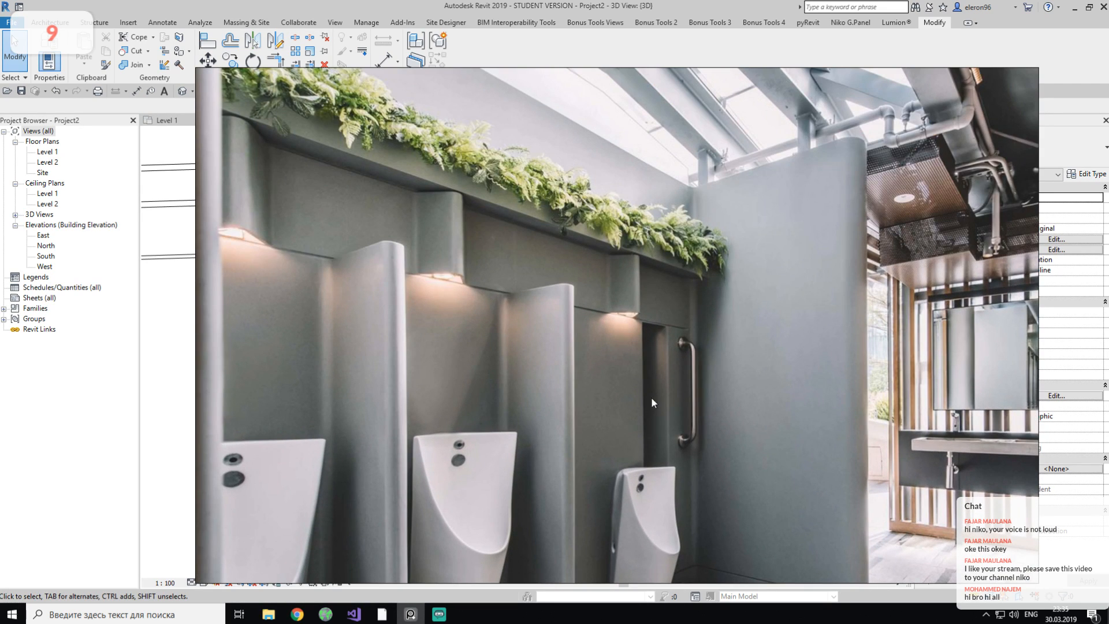
scroll(639, 396, "down", 2)
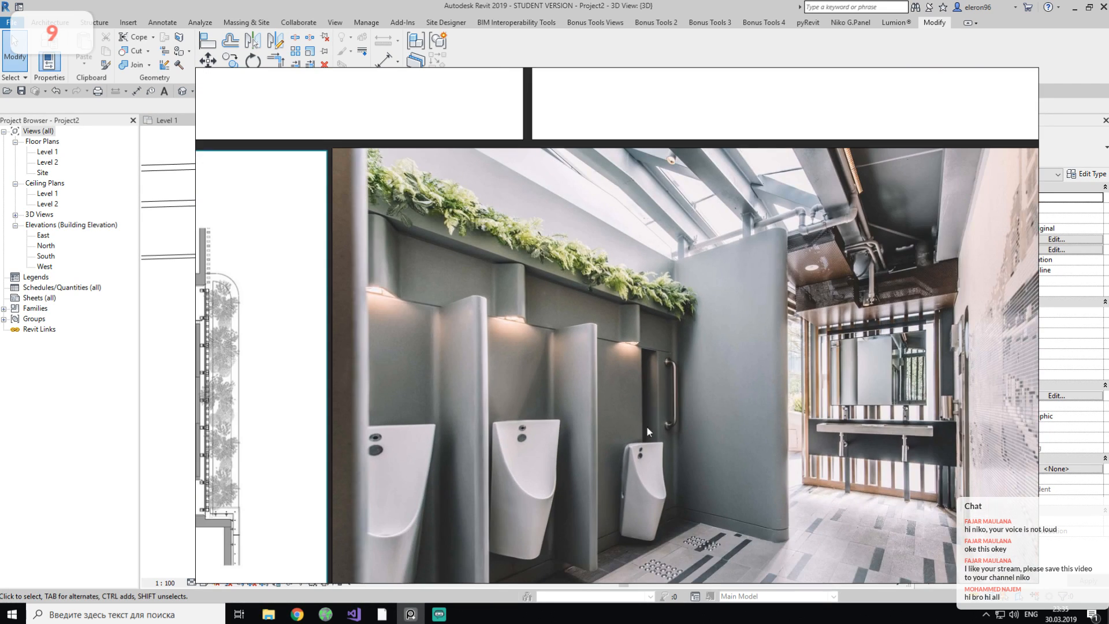
scroll(646, 421, "up", 4)
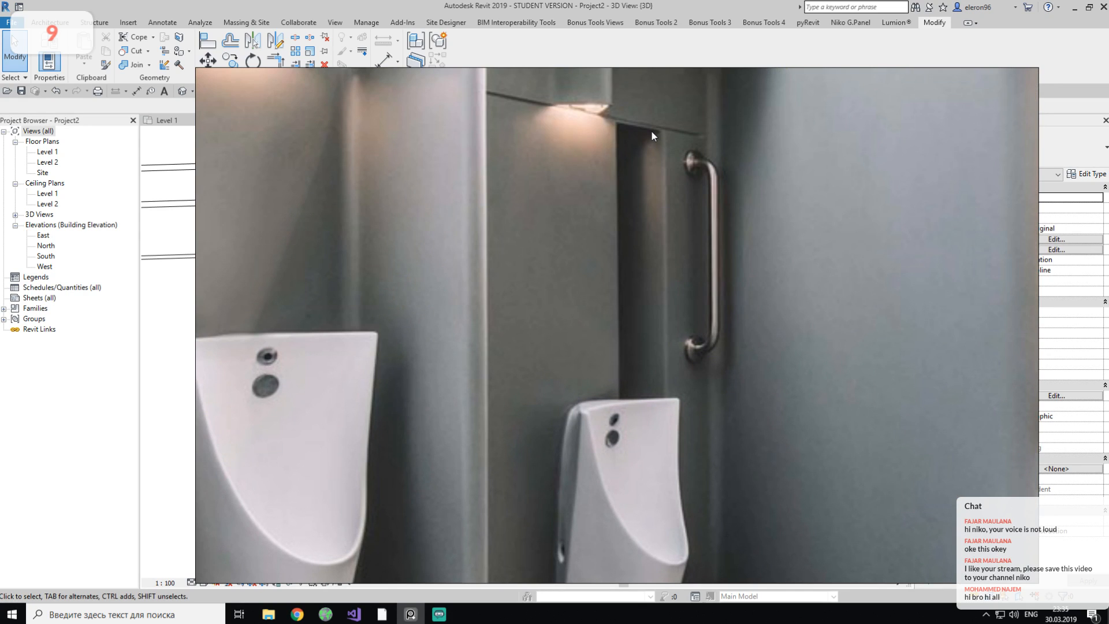
scroll(651, 130, "up", 2)
scroll(638, 141, "down", 1)
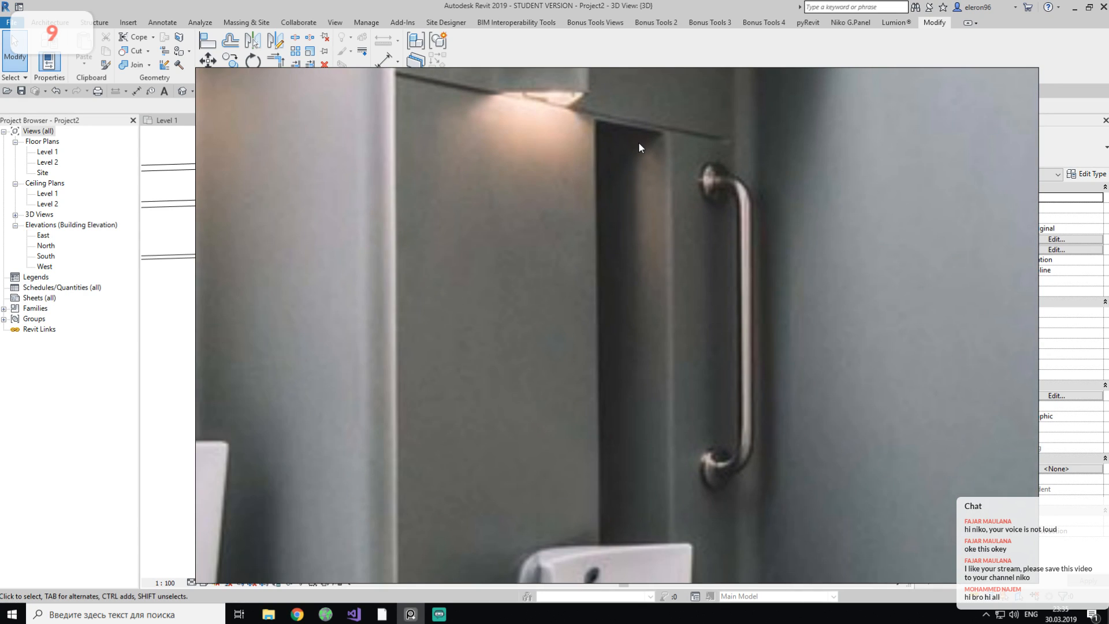
scroll(656, 313, "down", 3)
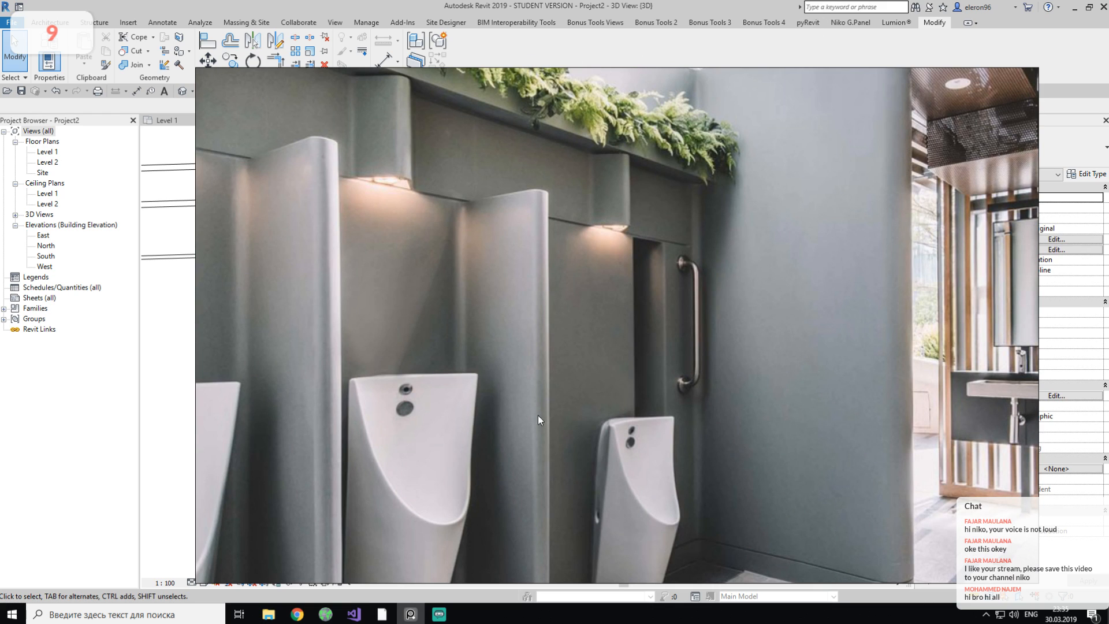
left_click(418, 606)
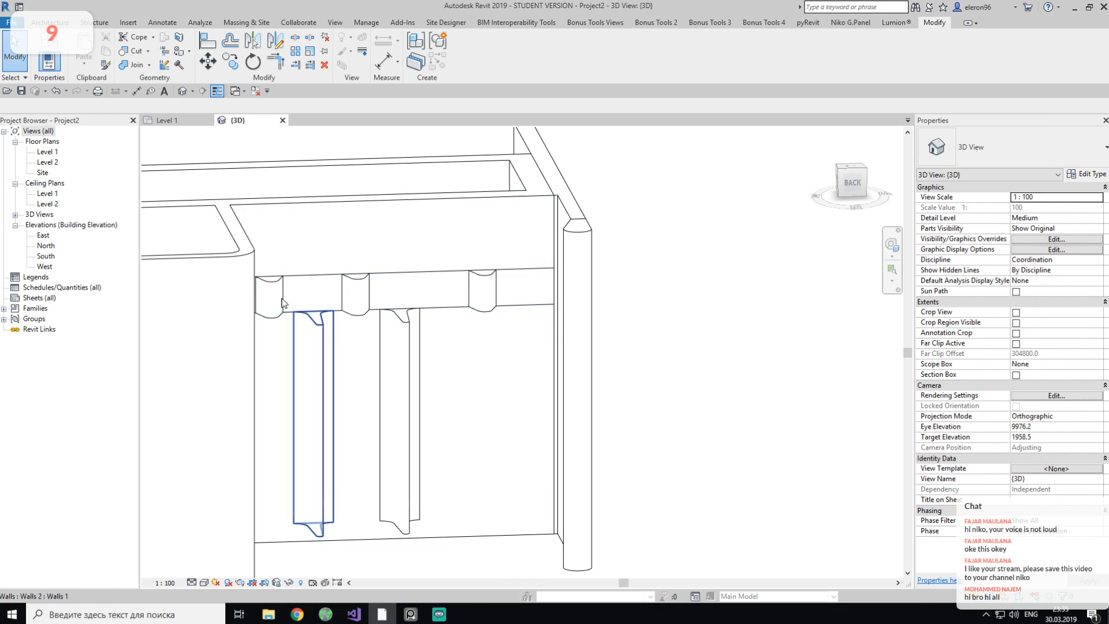
Try to place a vertical wall reveal on the back wall between the last lamp and the rounded-end wall.
left_click(15, 40)
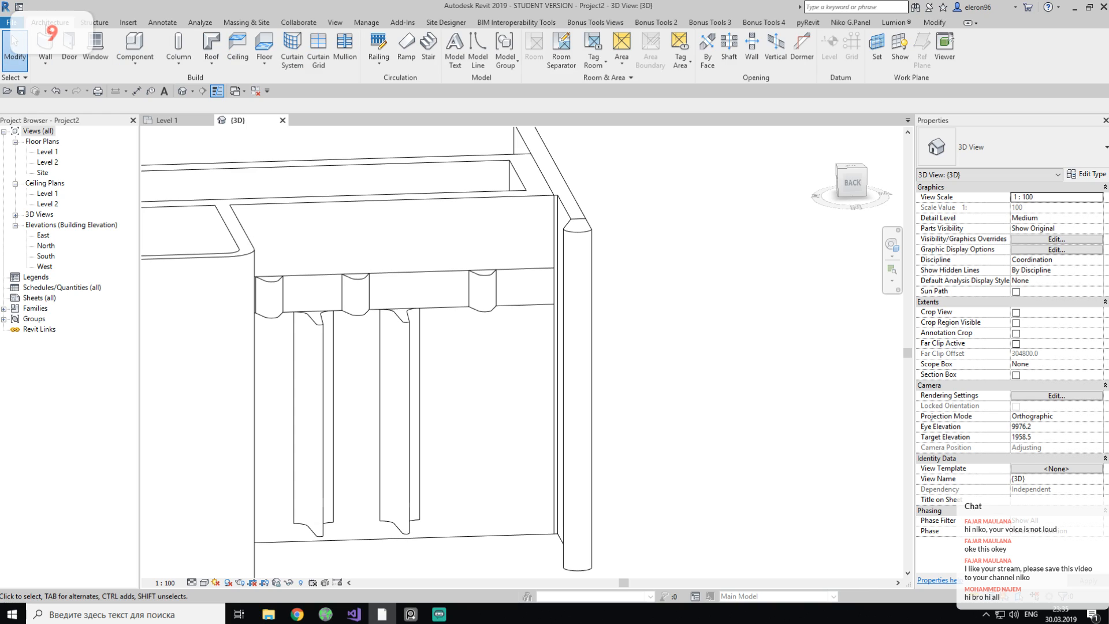
left_click(51, 69)
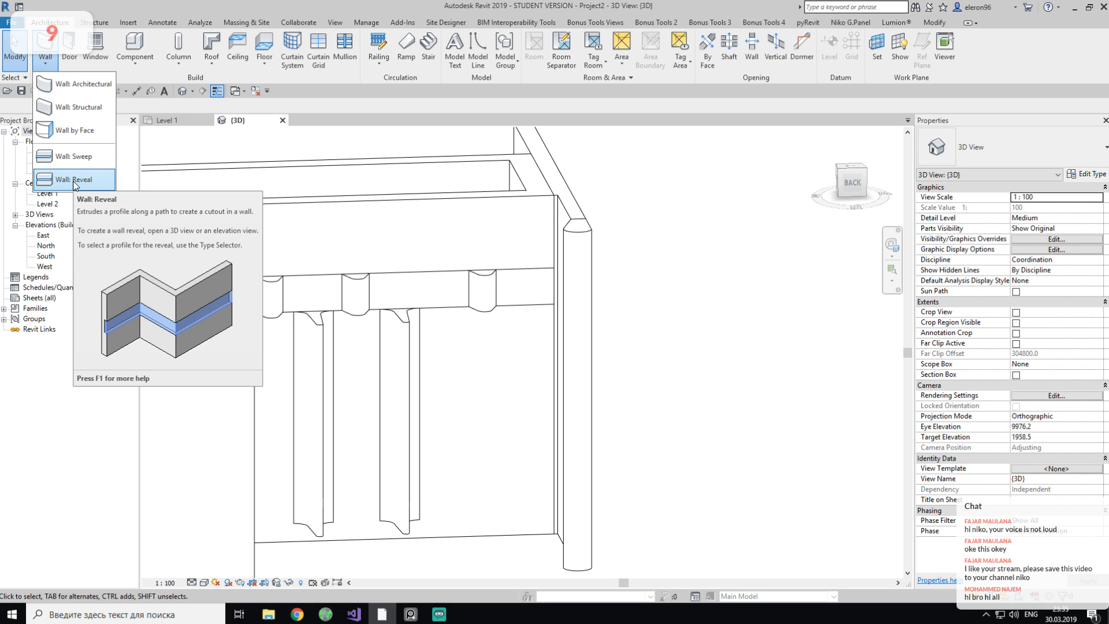
left_click(74, 179)
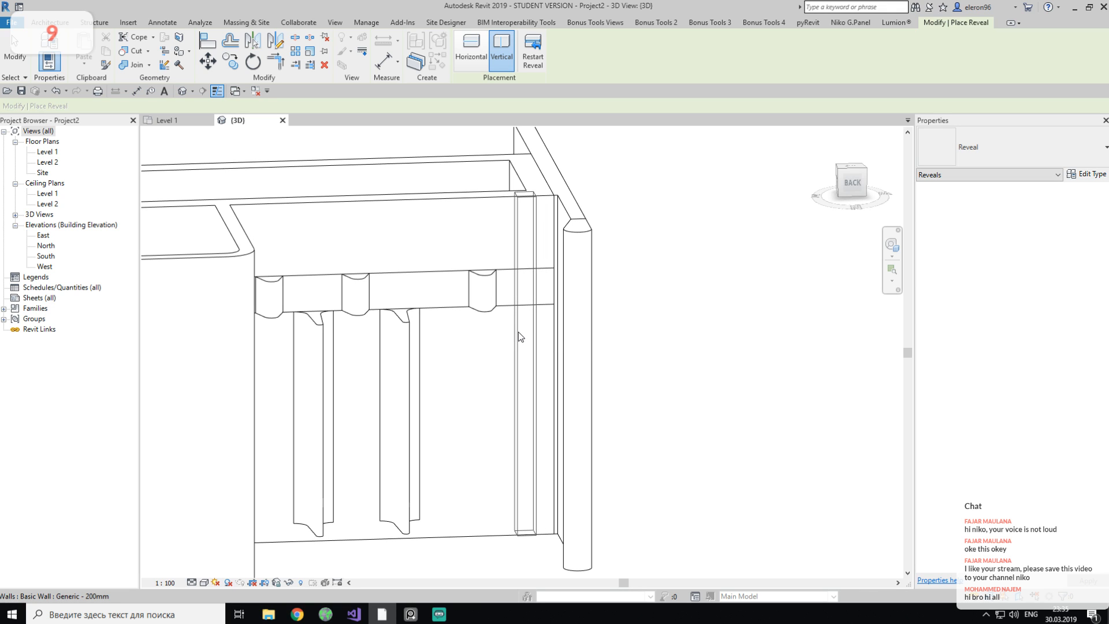
left_click(518, 331)
key("Escape")
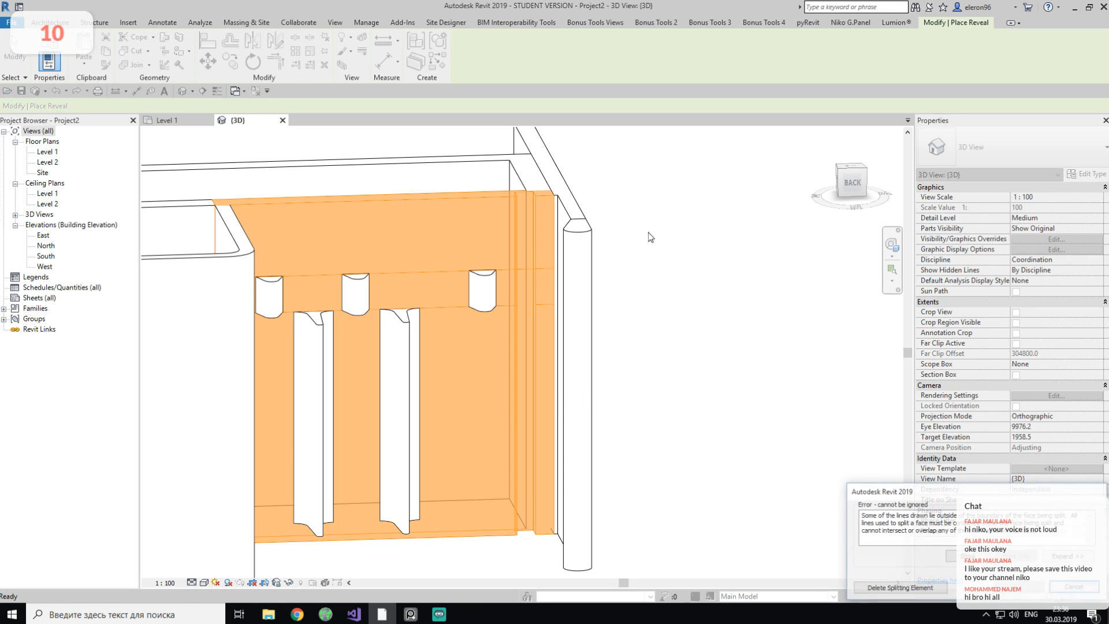
left_click(549, 292)
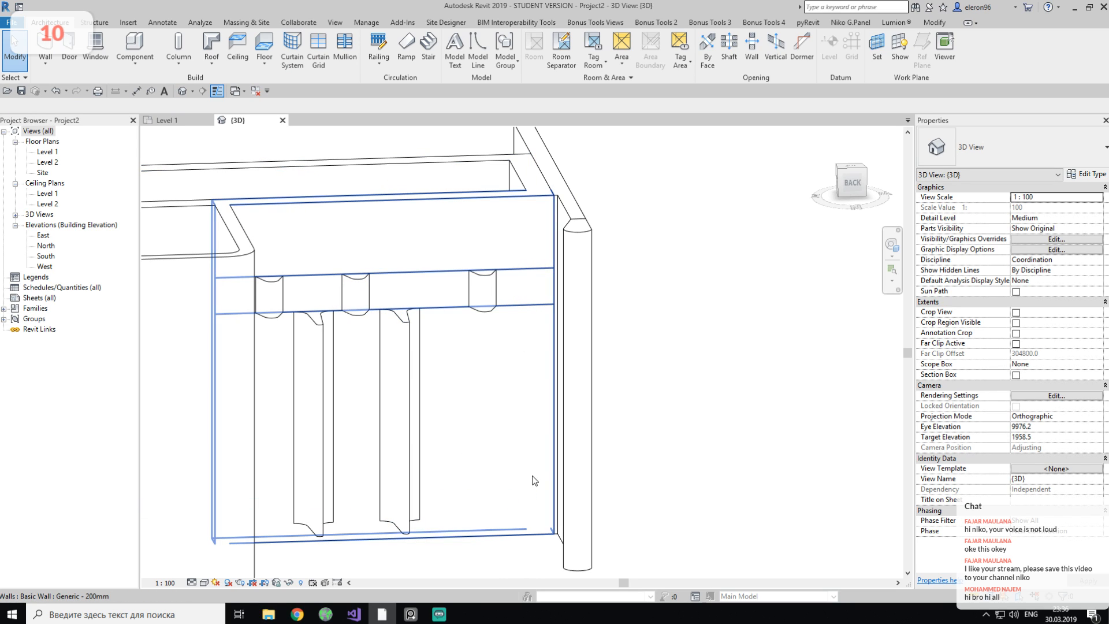
Place a full-height vertical wall reveal on the back wall just beside the last lamp.
key("Tab")
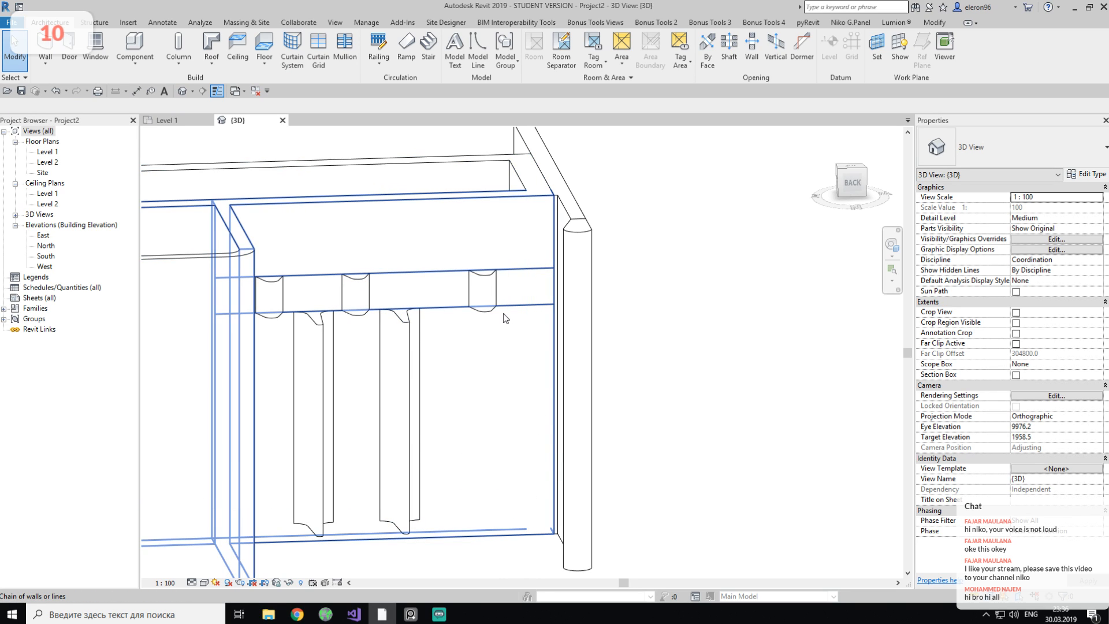
left_click(45, 63)
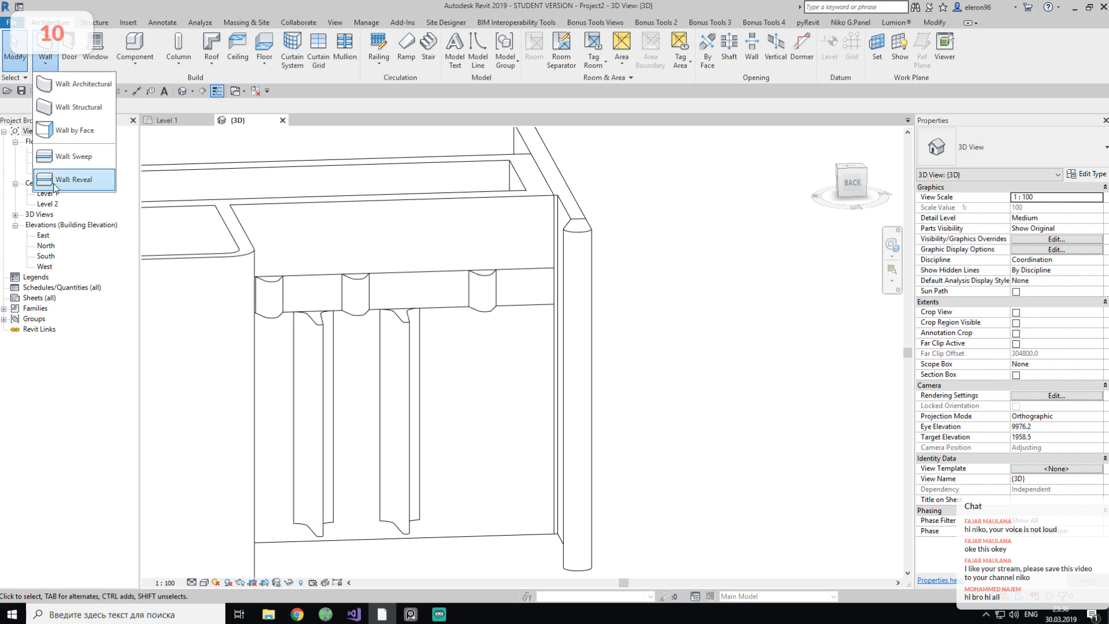
left_click(63, 182)
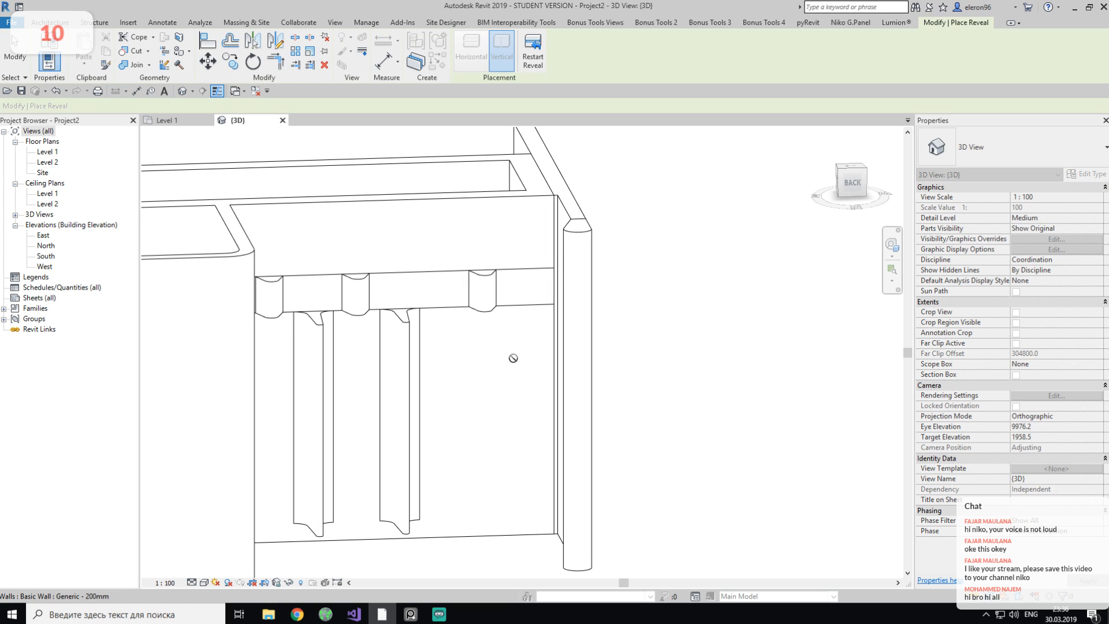
key("Escape")
key("Escape")
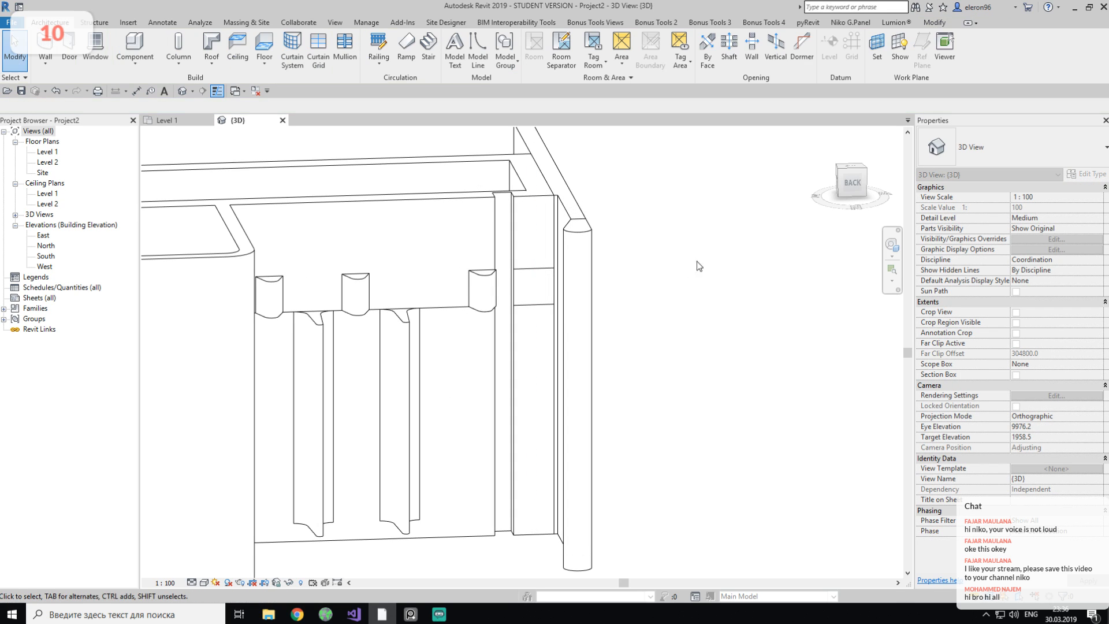
Shorten the vertical reveal by lowering its upper end to just below the back wall's lower split line.
left_click(508, 224)
left_click_drag(500, 197, 496, 322)
middle_click_drag(516, 339, 539, 313, "shift")
key("Escape")
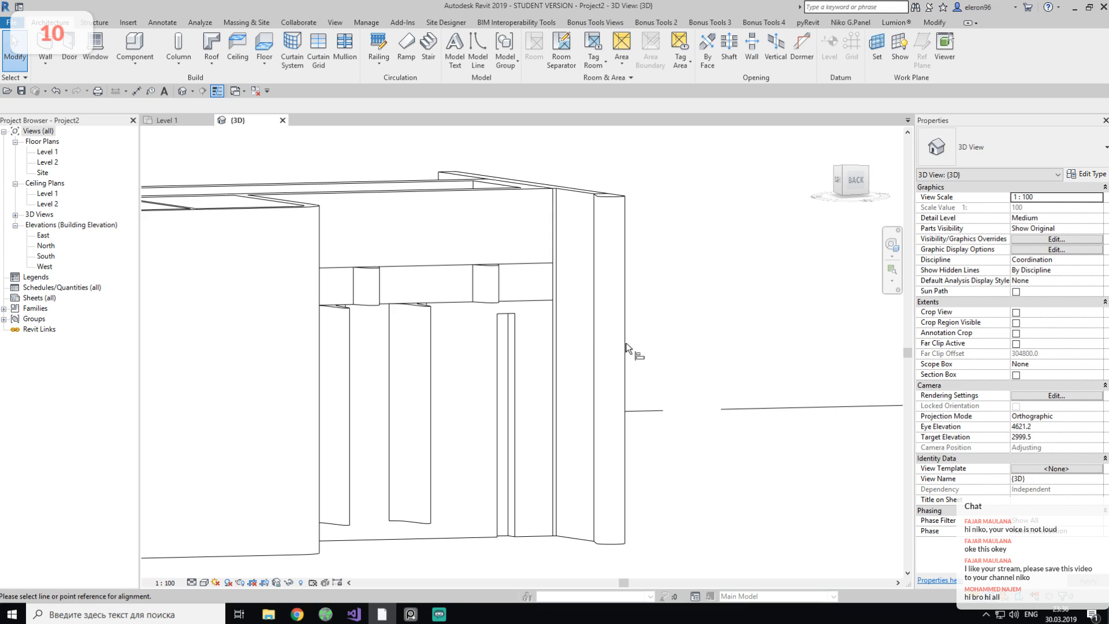
Align the reveal's upper end with the lower split line on the back wall.
left_click(528, 299)
left_click(501, 312)
left_click(661, 325)
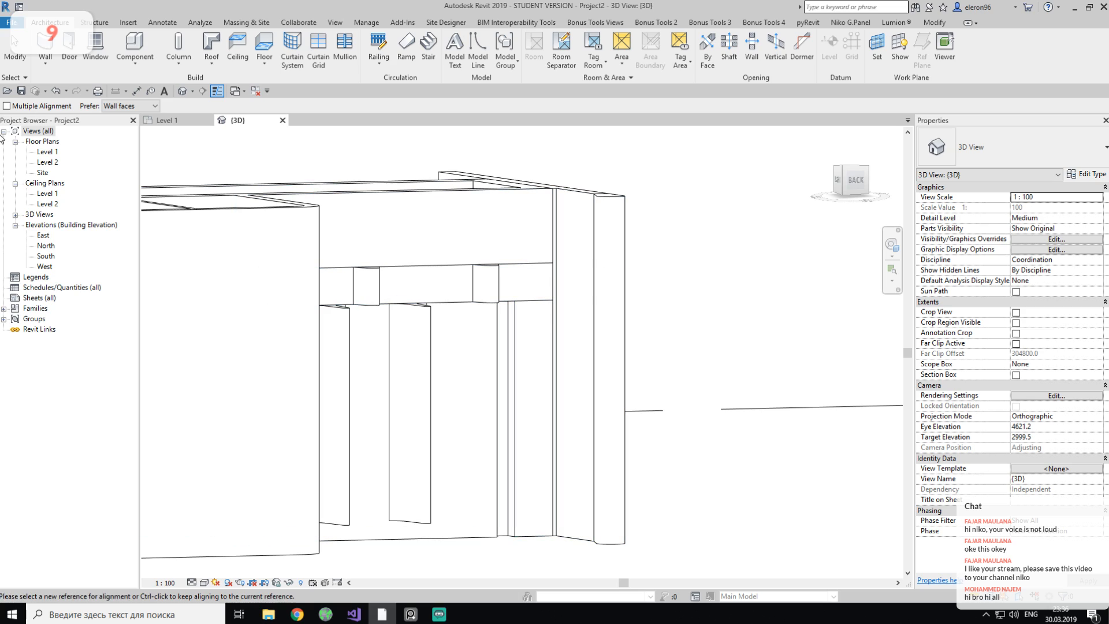
left_click(35, 61)
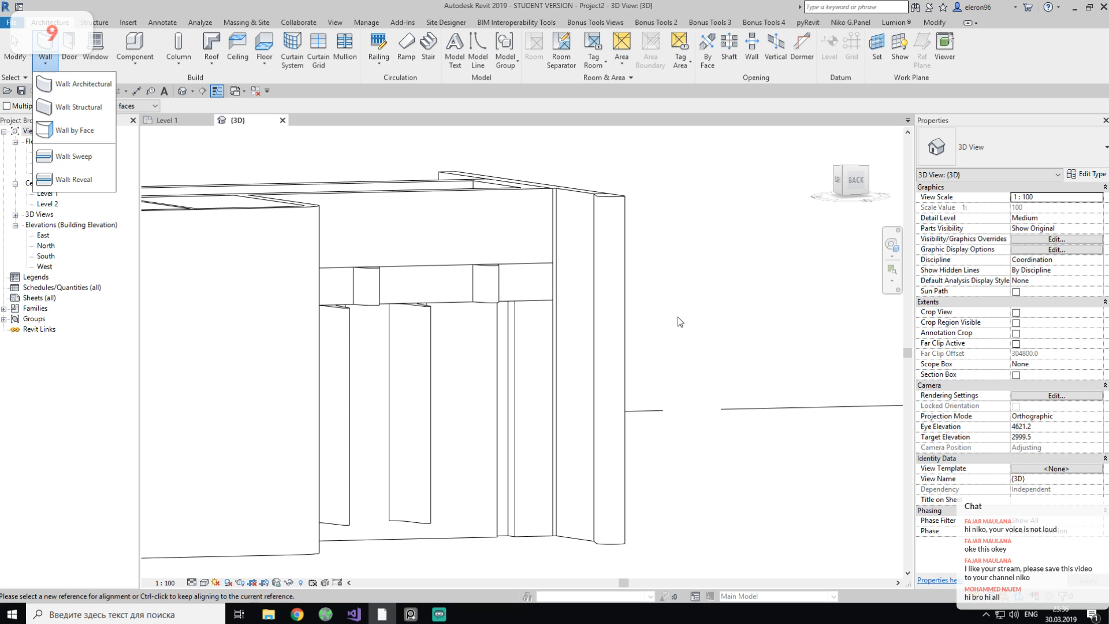
key("Escape")
key("Escape")
Recheck the recess in the reference photo and move the reveal along the back wall to the recess mark in the Level 1 plan image.
middle_click_drag(608, 363, 520, 395, "shift")
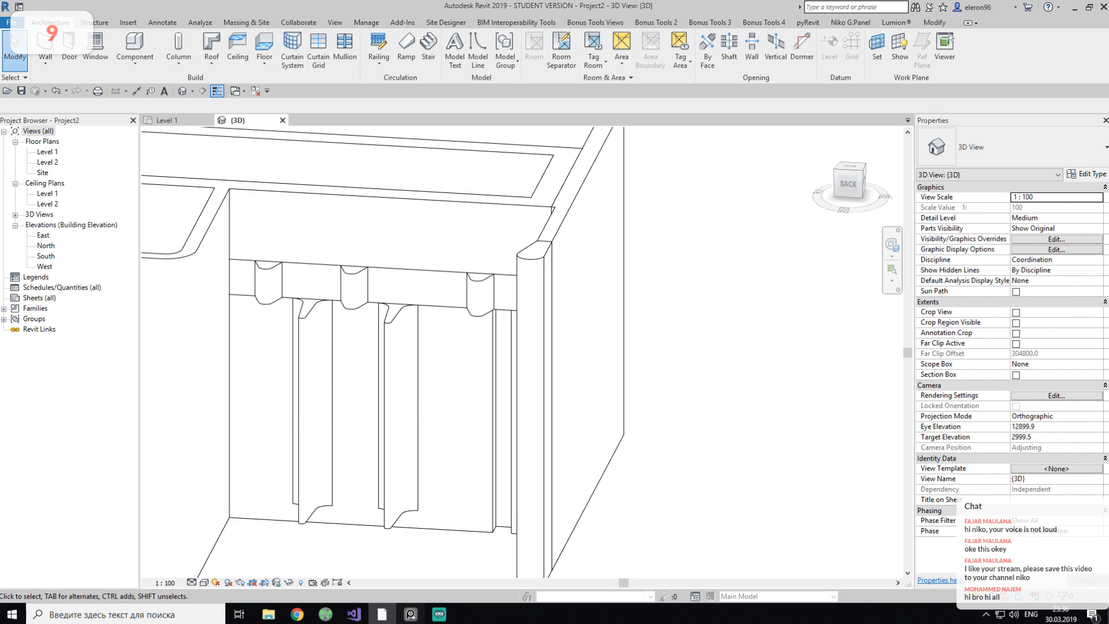
left_click(410, 616)
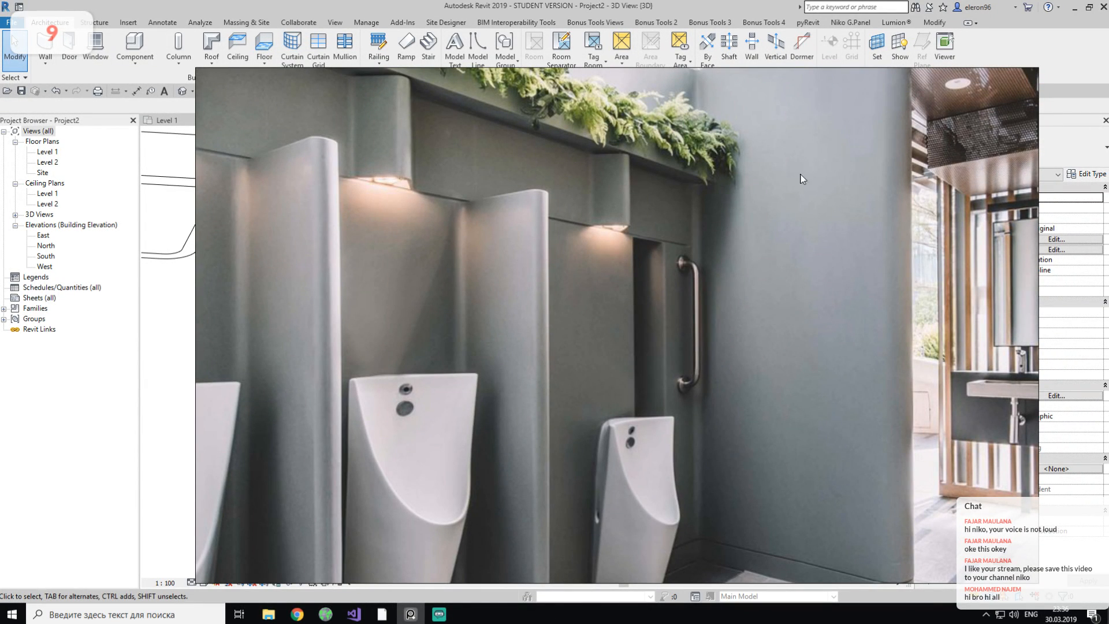
left_click(410, 616)
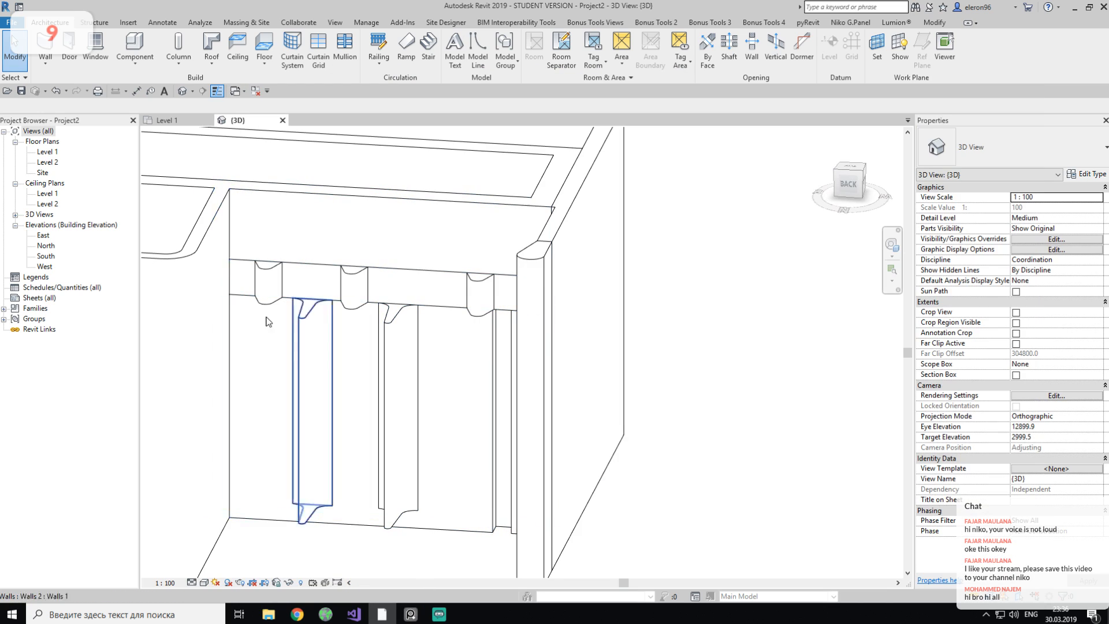
left_click(171, 121)
middle_click_drag(376, 282, 396, 287)
scroll(355, 363, "up", 4)
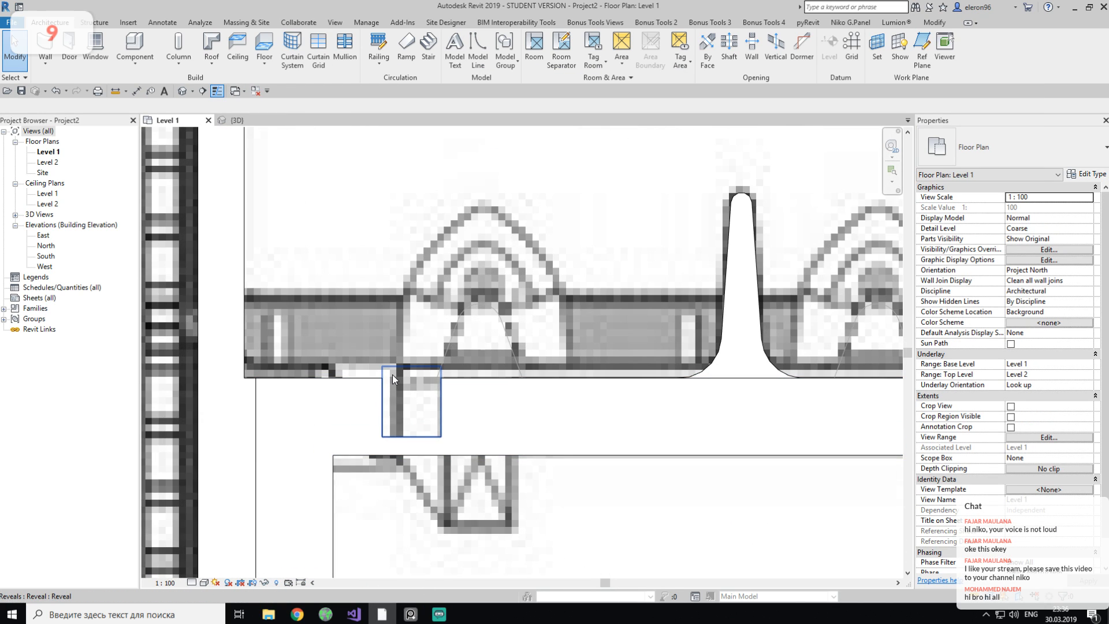
left_click(393, 374)
left_click_drag(362, 369, 348, 369)
key("Escape")
scroll(401, 275, "down", 2)
left_click(387, 387)
key("Escape")
Start placing a door and browse to the Doors folder of the US Metric family library.
scroll(457, 351, "down", 8)
scroll(382, 470, "up", 3)
scroll(583, 450, "up", 2)
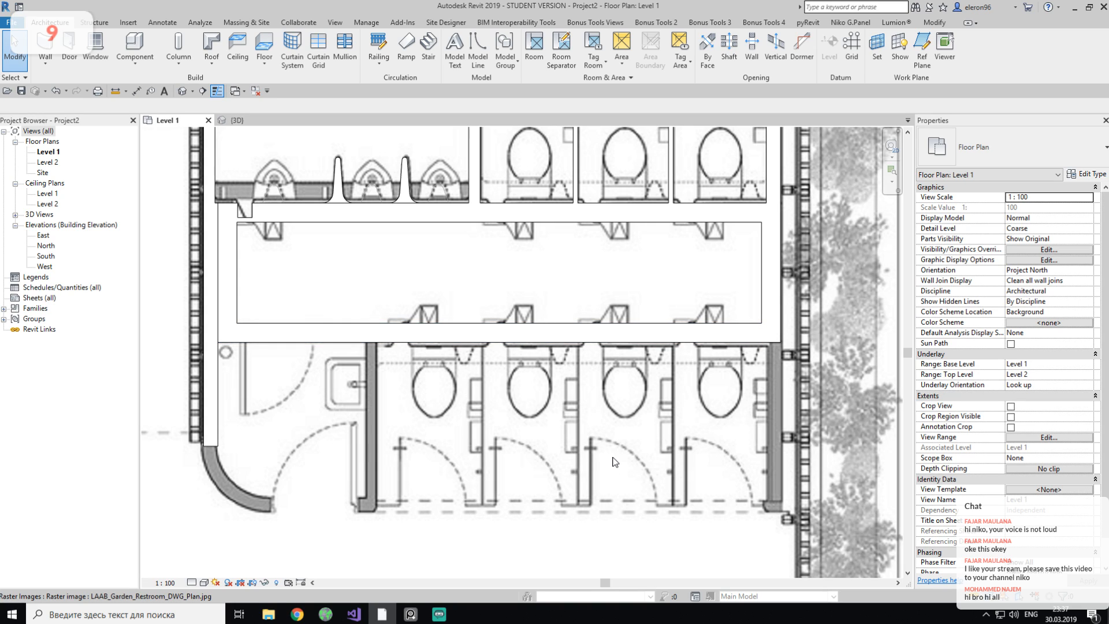
scroll(613, 460, "down", 2)
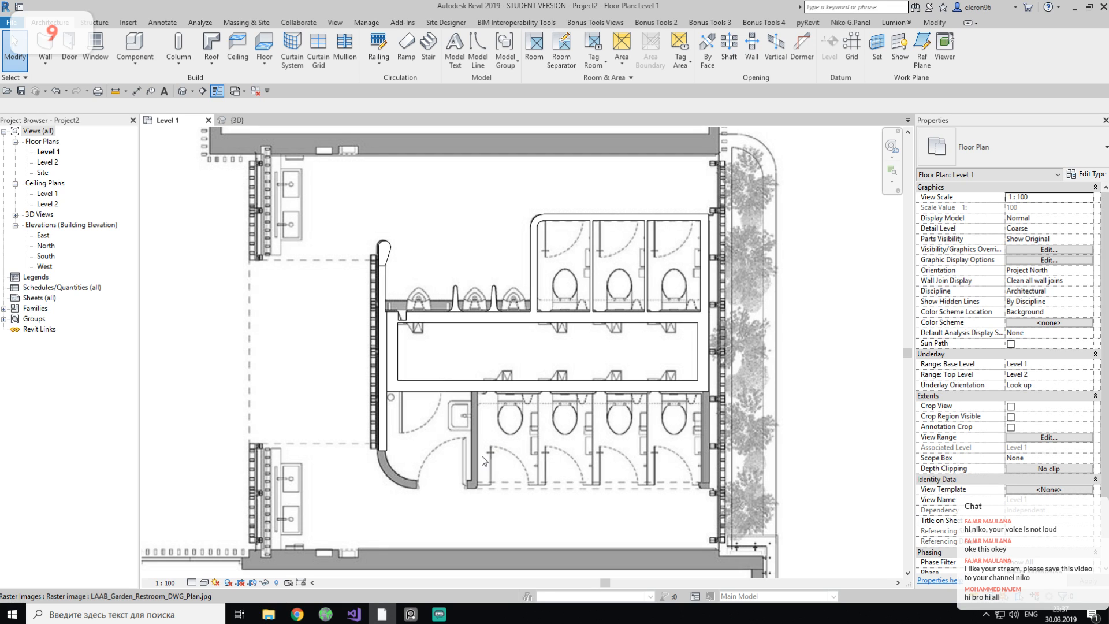
middle_click_drag(540, 386, 485, 455)
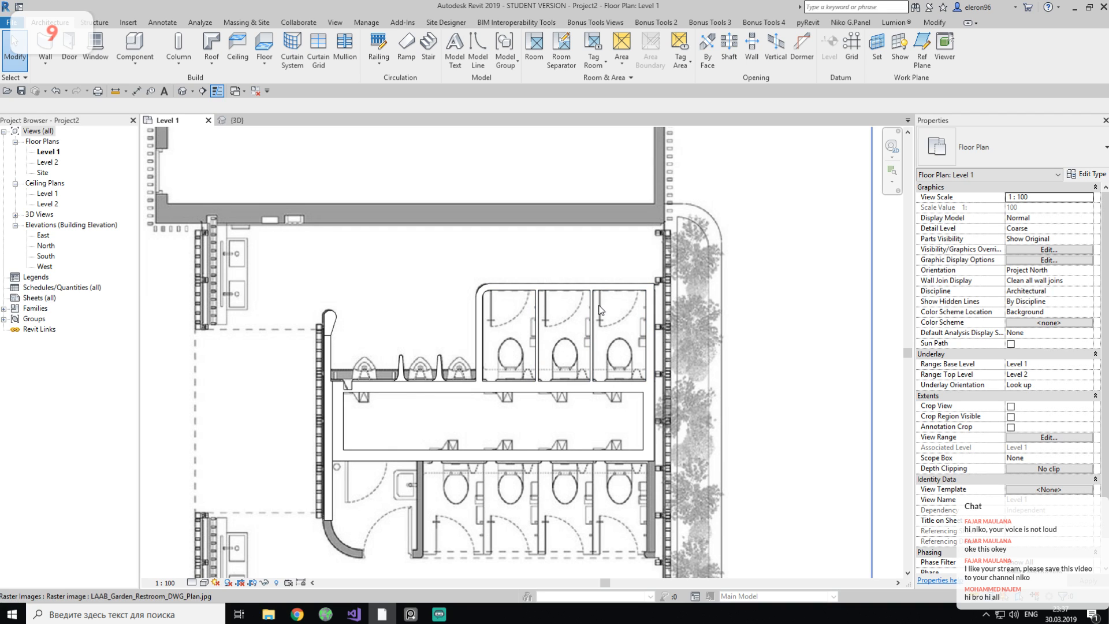
scroll(537, 283, "up", 3)
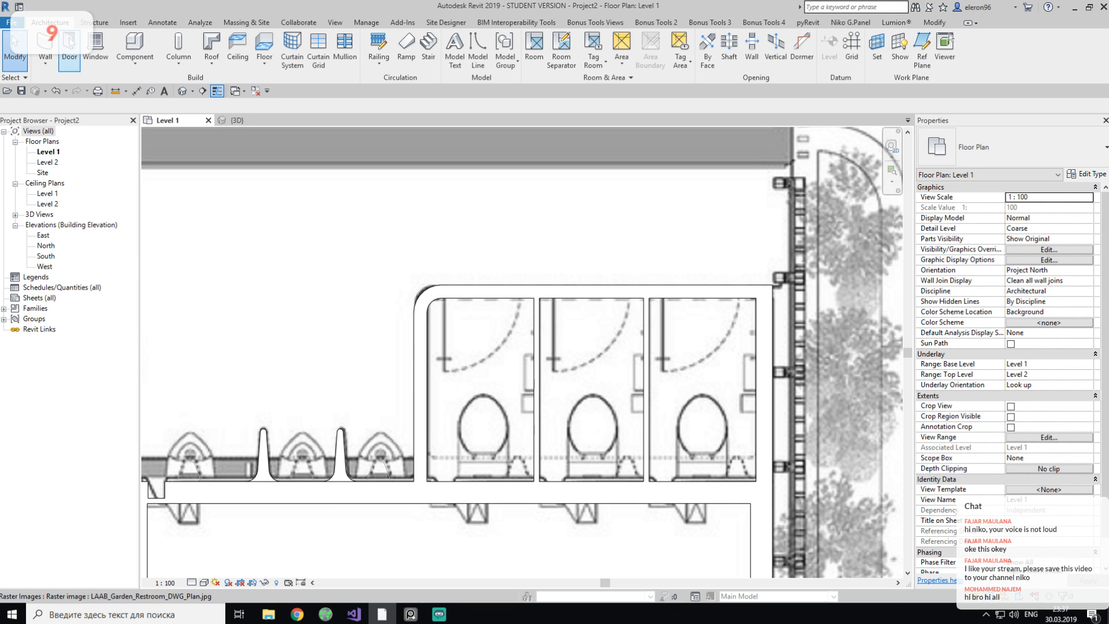
left_click(70, 52)
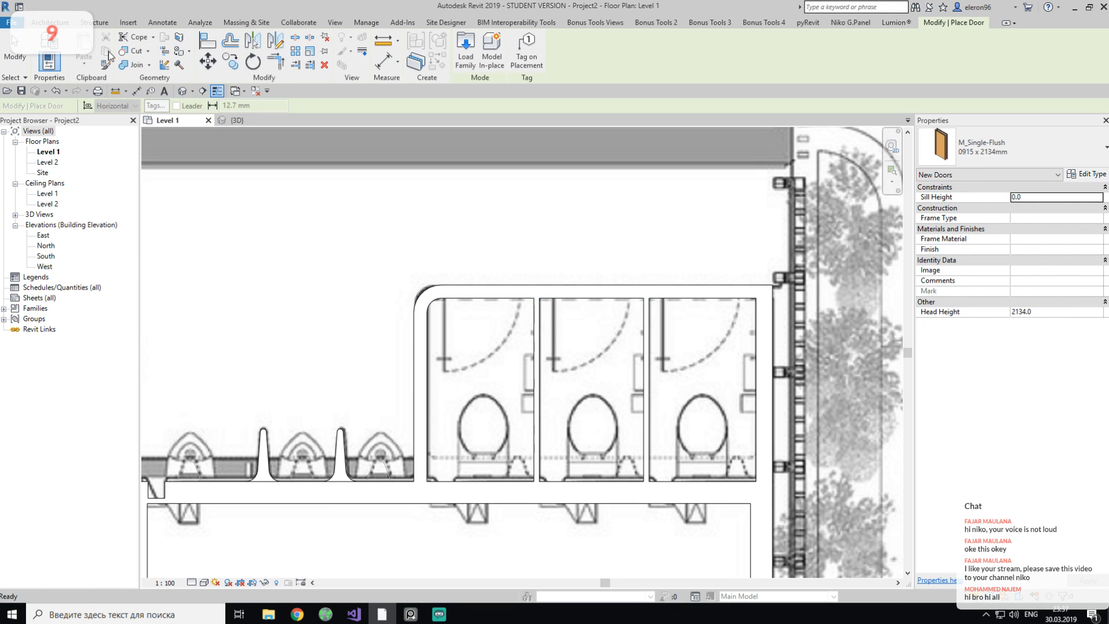
left_click(1008, 161)
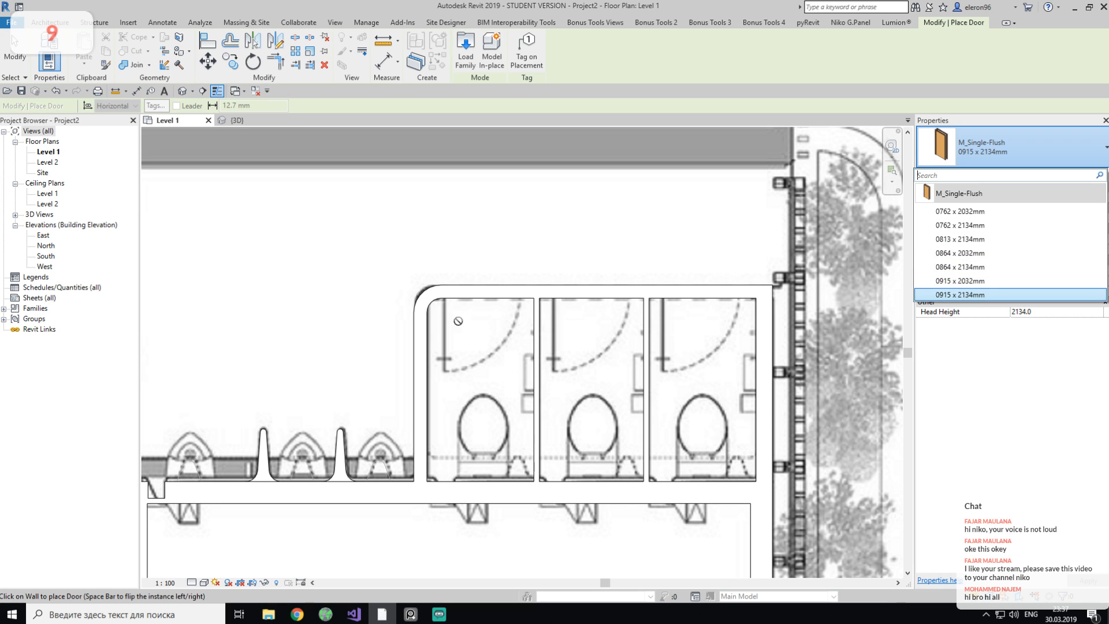
left_click(466, 49)
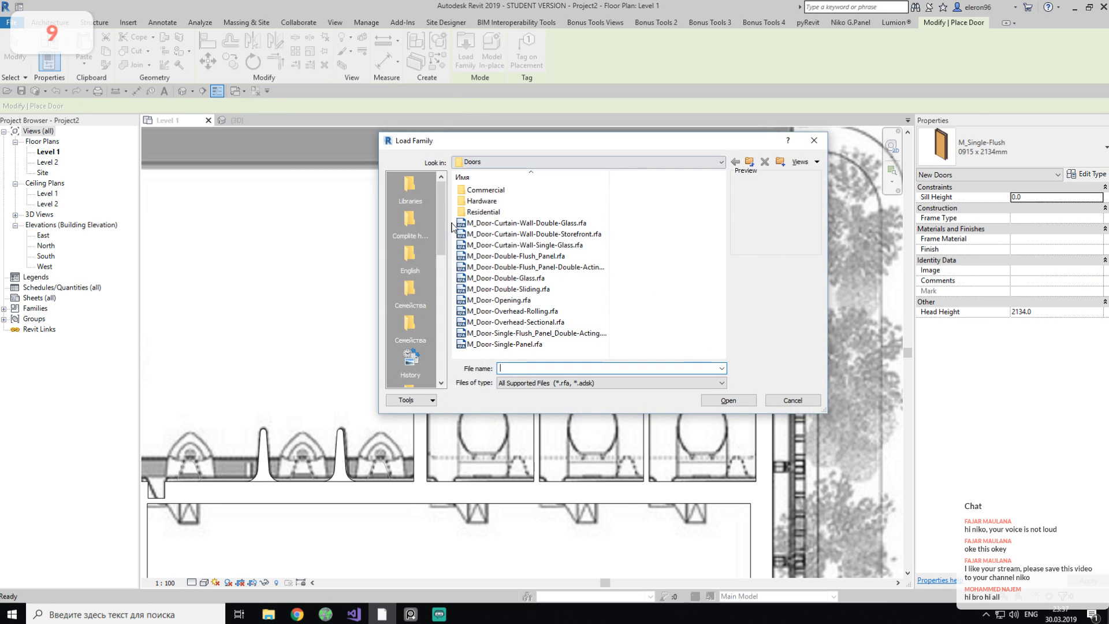
left_click(511, 162)
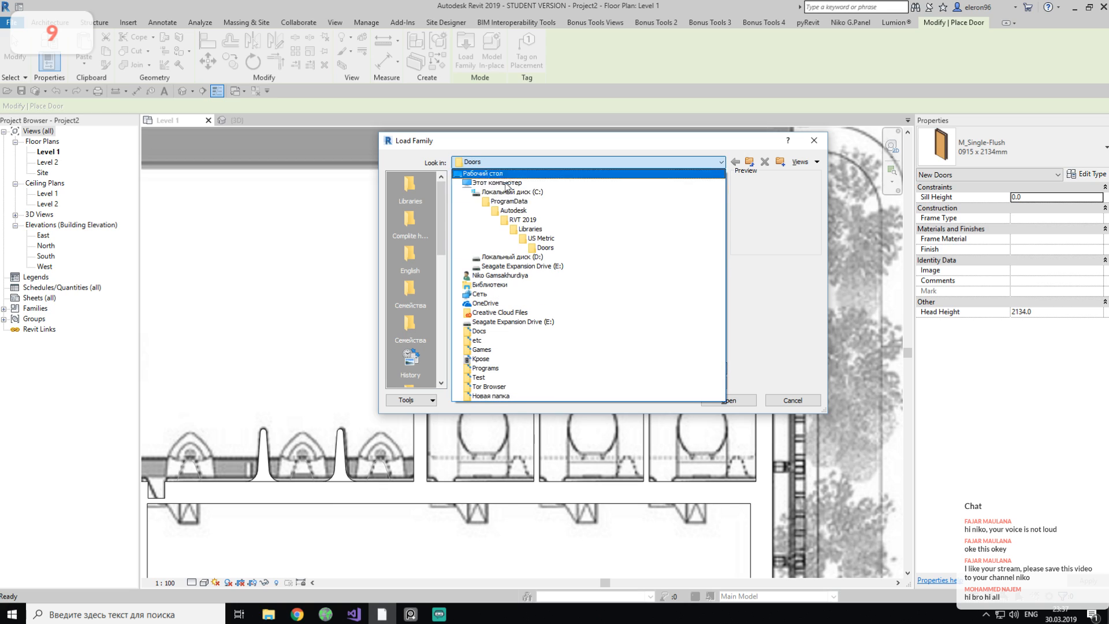
left_click(554, 239)
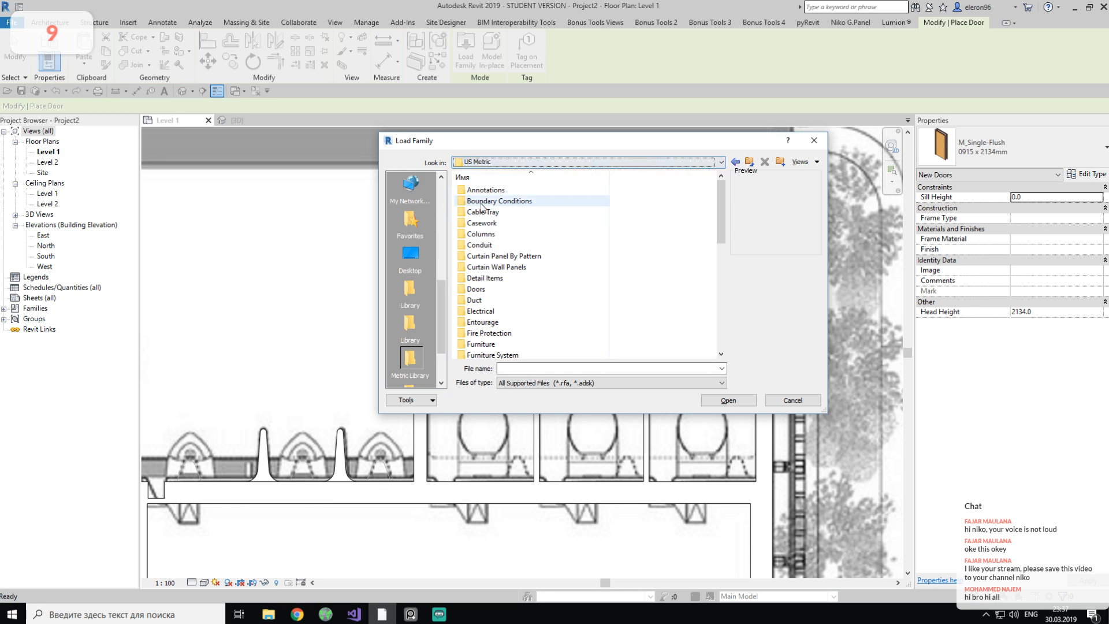
left_click(489, 291)
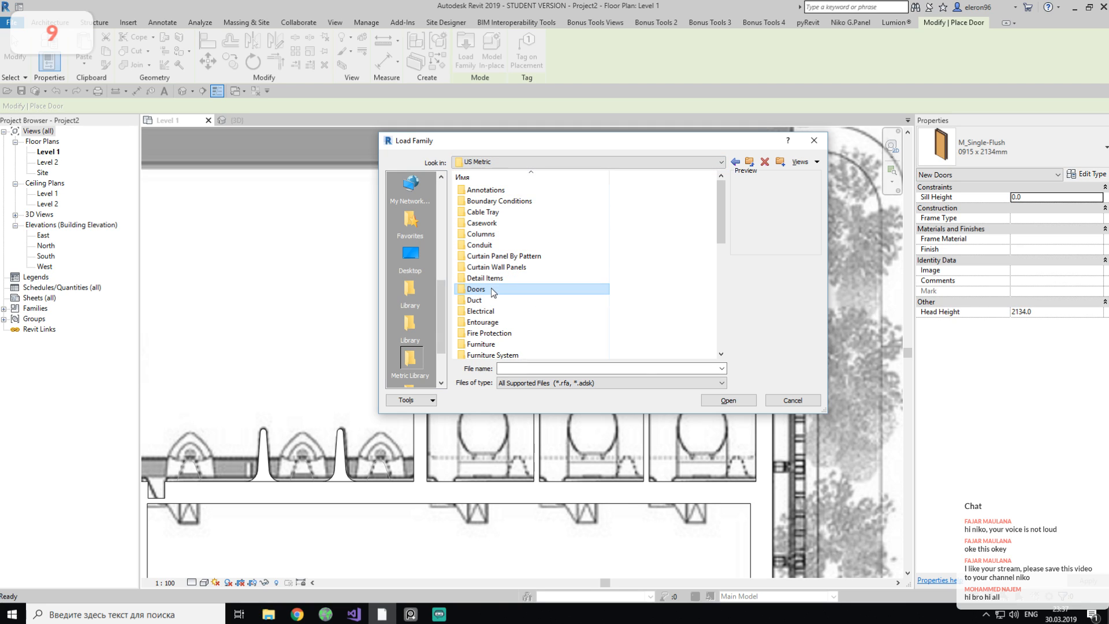
double_click(488, 291)
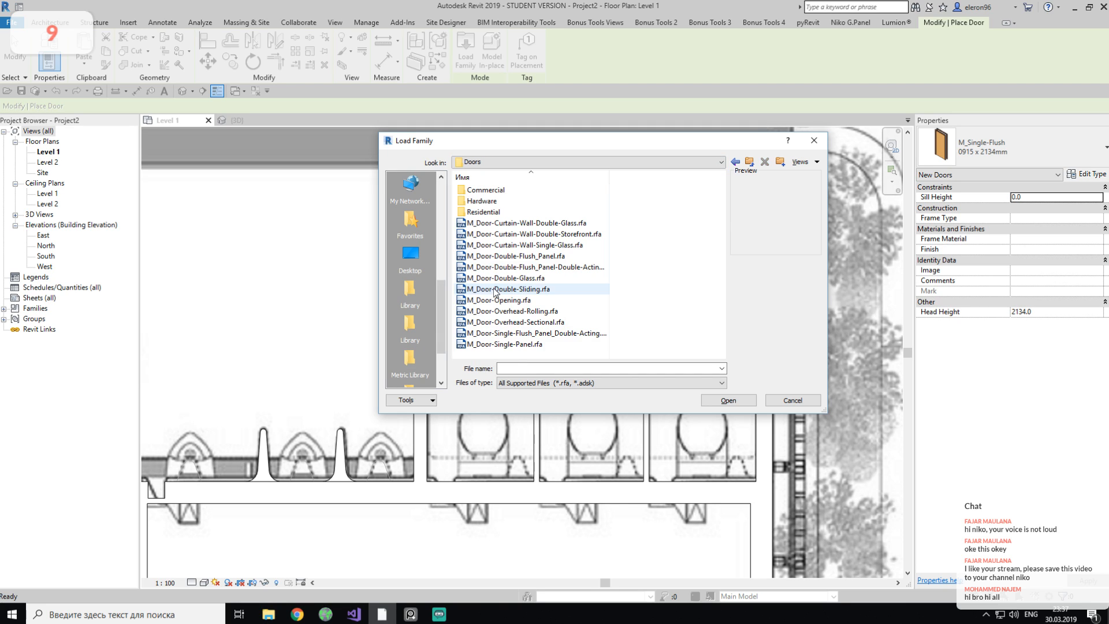
Preview the door families and open M_Door-Single-Flush_Panel_Double-Acting.rfa for loading.
left_click(519, 267)
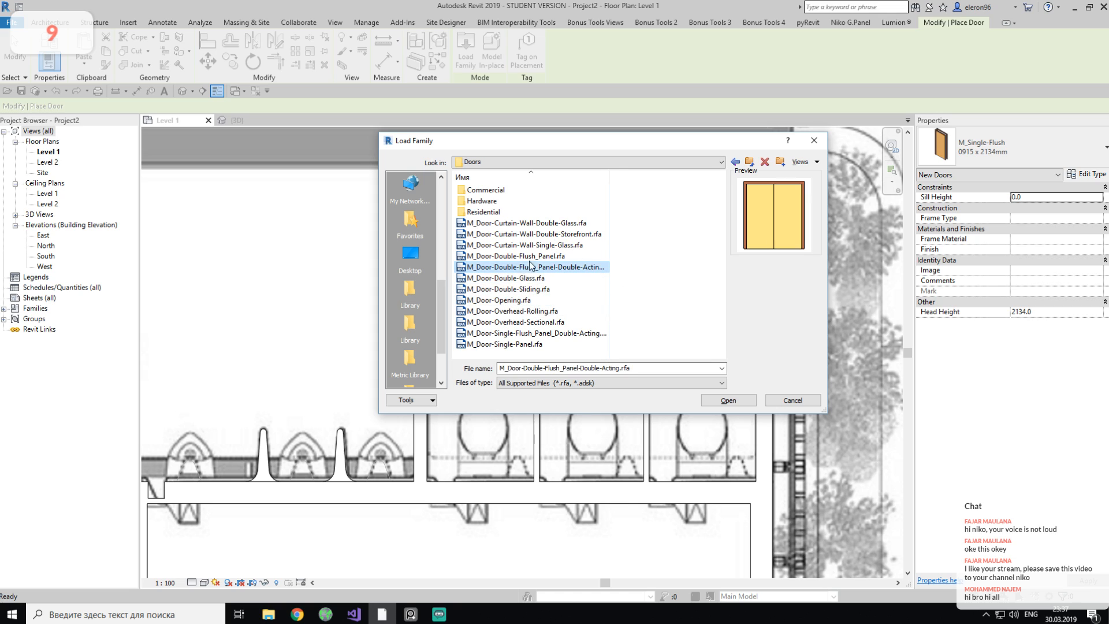
key("Up")
key("Up")
key("Up")
key("Down")
key("Down")
key("Down")
key("Down")
key("Down")
key("Down")
key("Down")
key("Down")
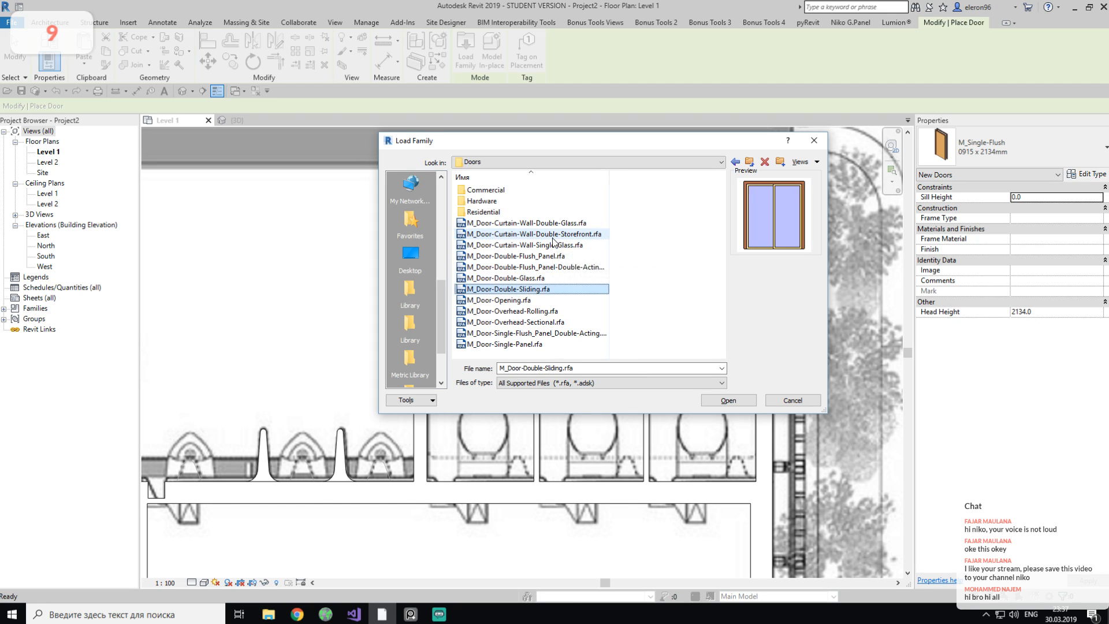
key("Down")
key("Down")
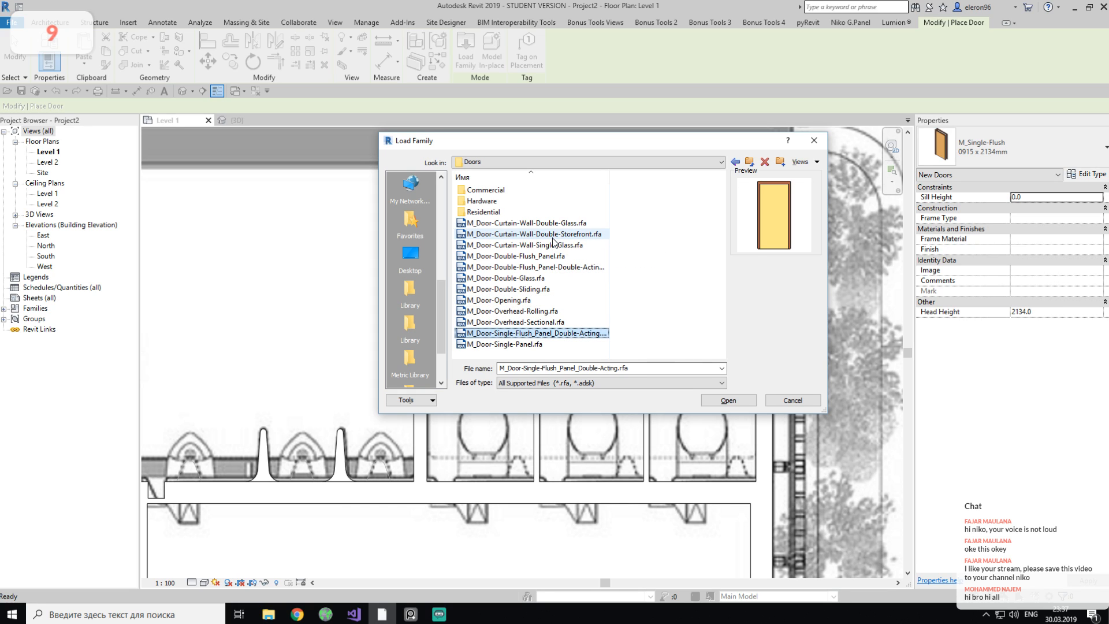
key("Up")
left_click(717, 399)
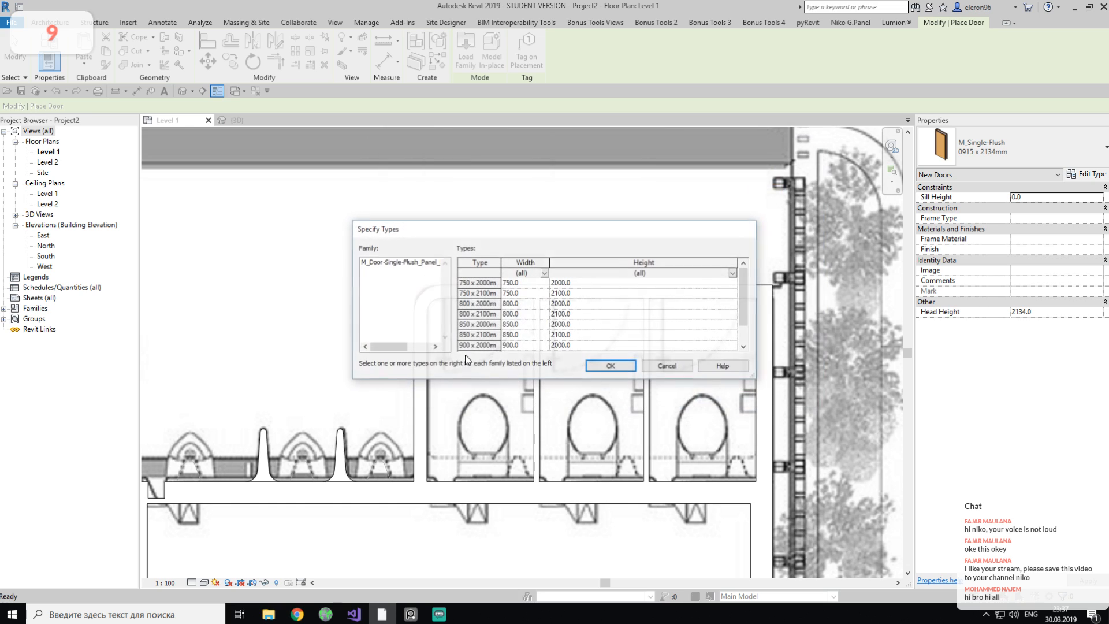
Load the door family's types from 750 x 2000mm through 900 x 2100mm.
left_click(543, 303)
left_click(529, 284)
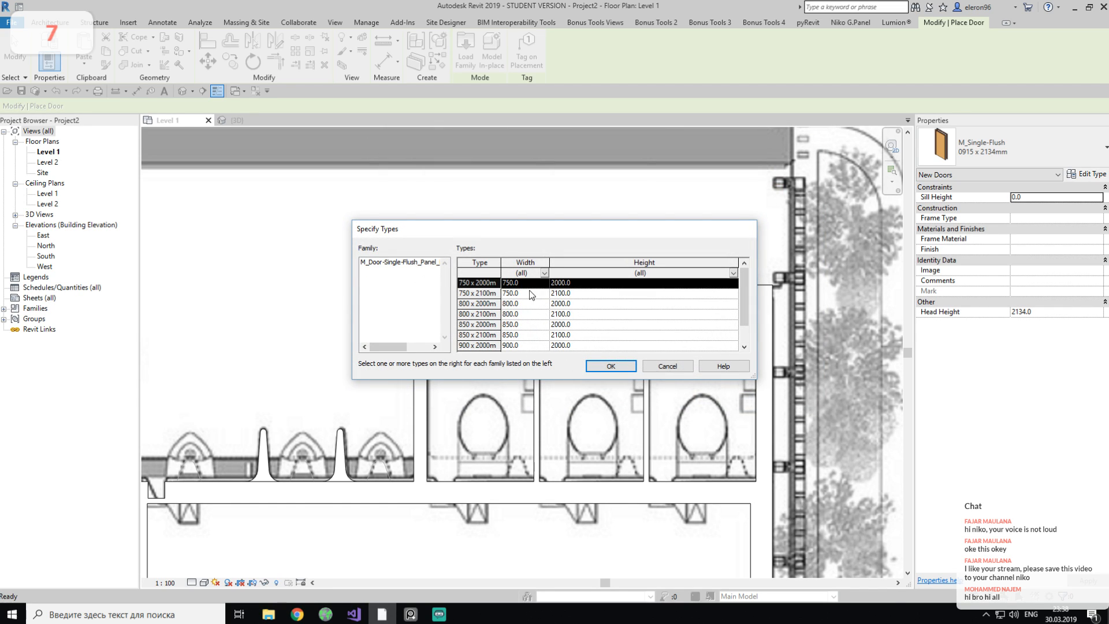
left_click(535, 335, "shift")
left_click(593, 367)
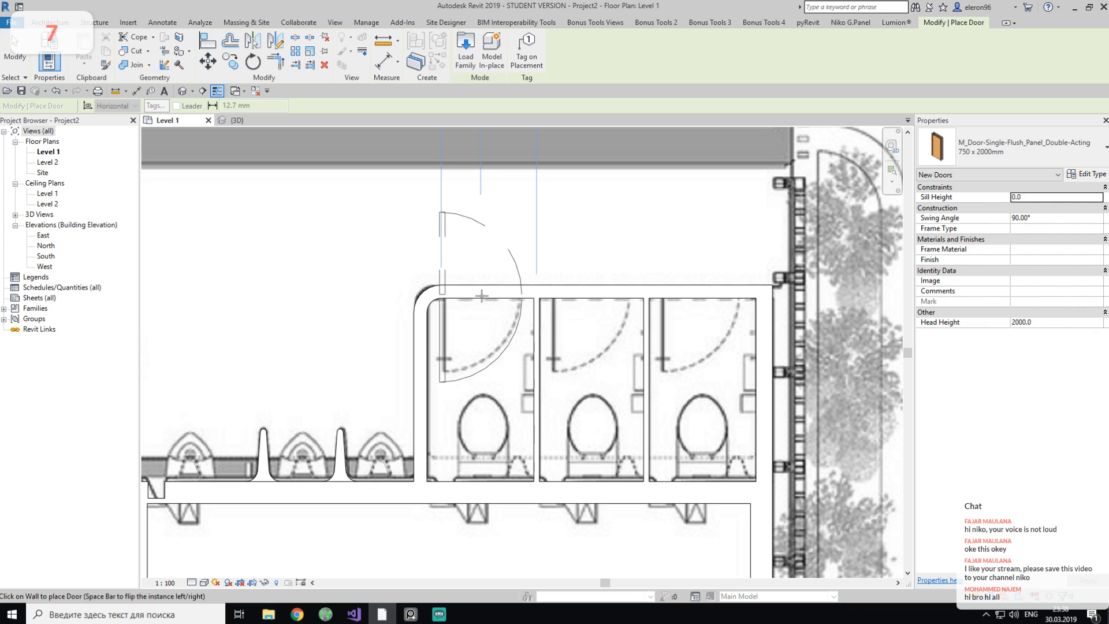
Place a 750 x 2000mm double-acting door in the front wall of the stall beside the rounded corner, matching the plan image.
left_click(481, 295)
key("Escape")
key("Escape")
scroll(444, 258, "up", 3)
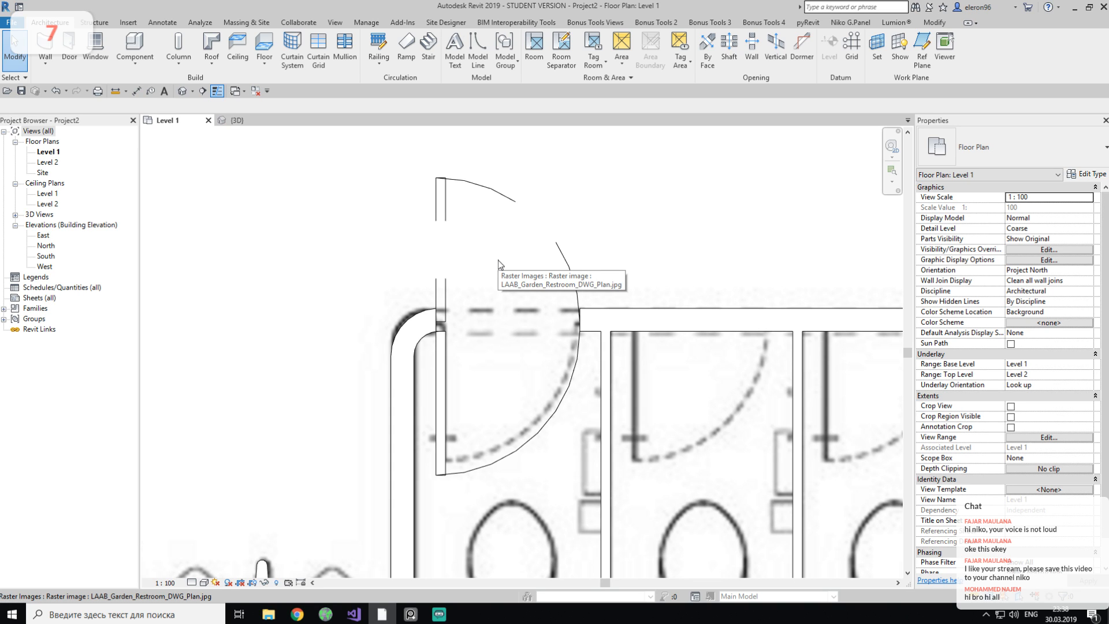
scroll(498, 260, "down", 4)
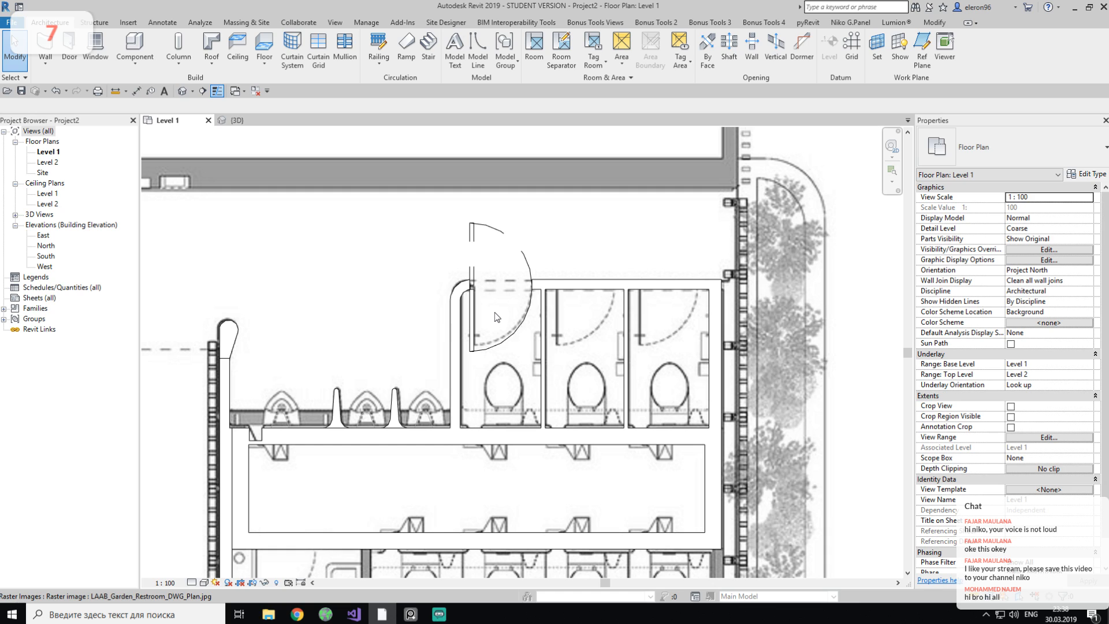
scroll(488, 346, "up", 2)
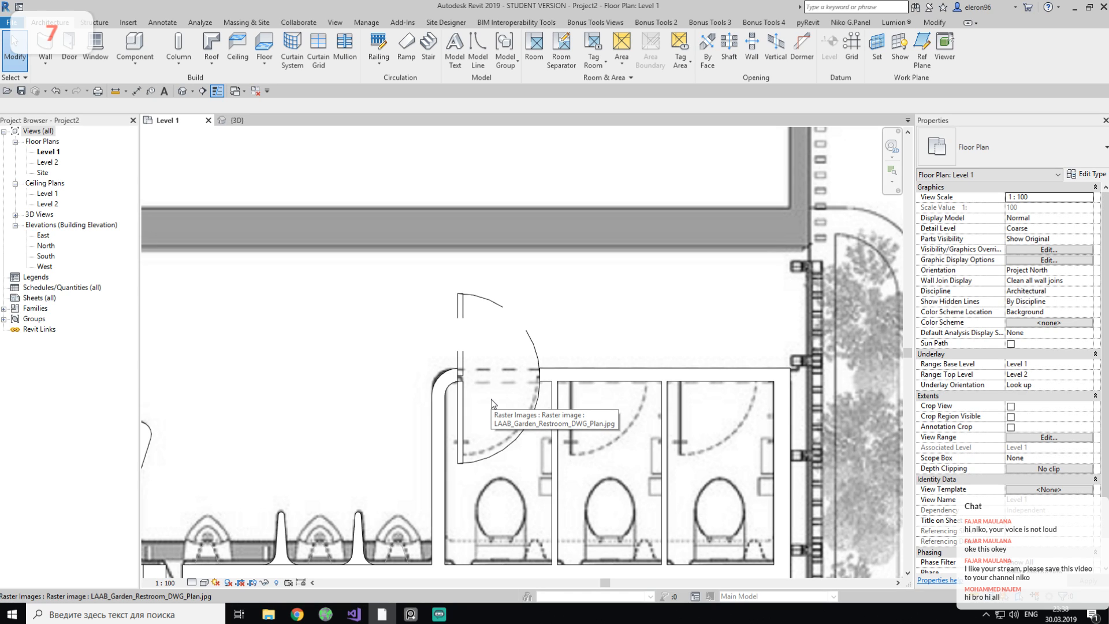
Compare the placed door with the plan image, dismiss the save reminder and measure the middle stall's door width in the image.
left_click(462, 407)
middle_click_drag(734, 336, 691, 339)
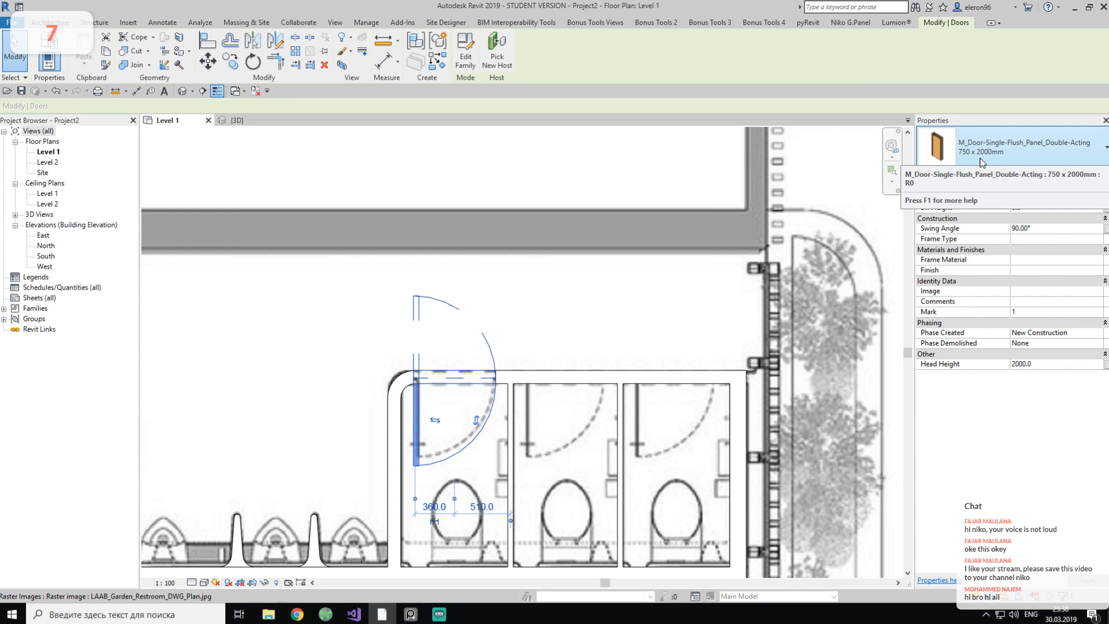
scroll(526, 290, "up", 4)
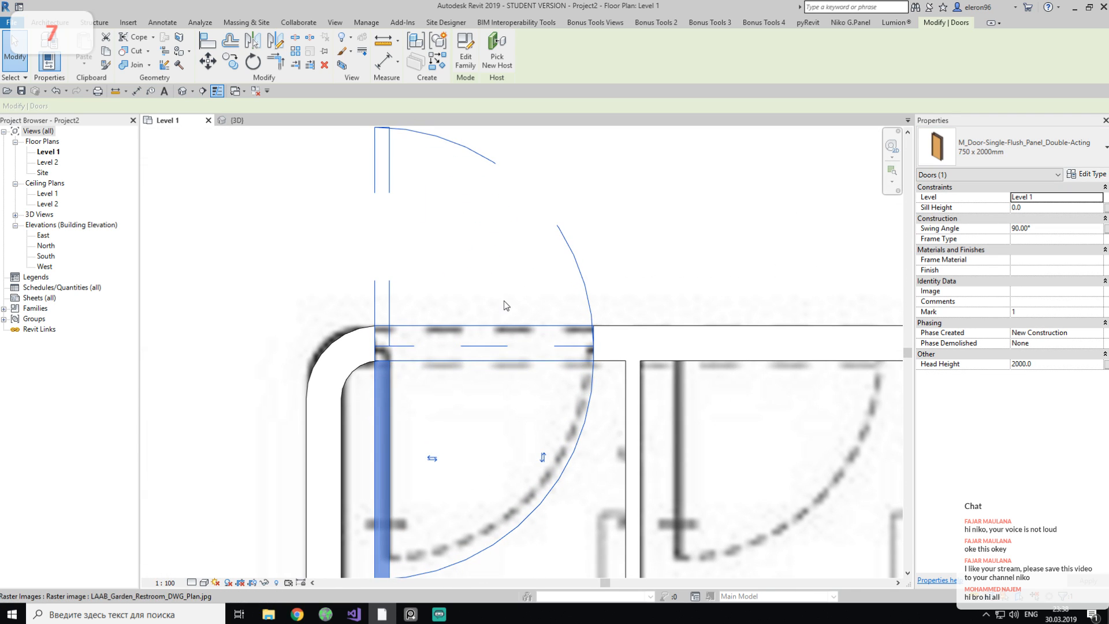
key("Escape")
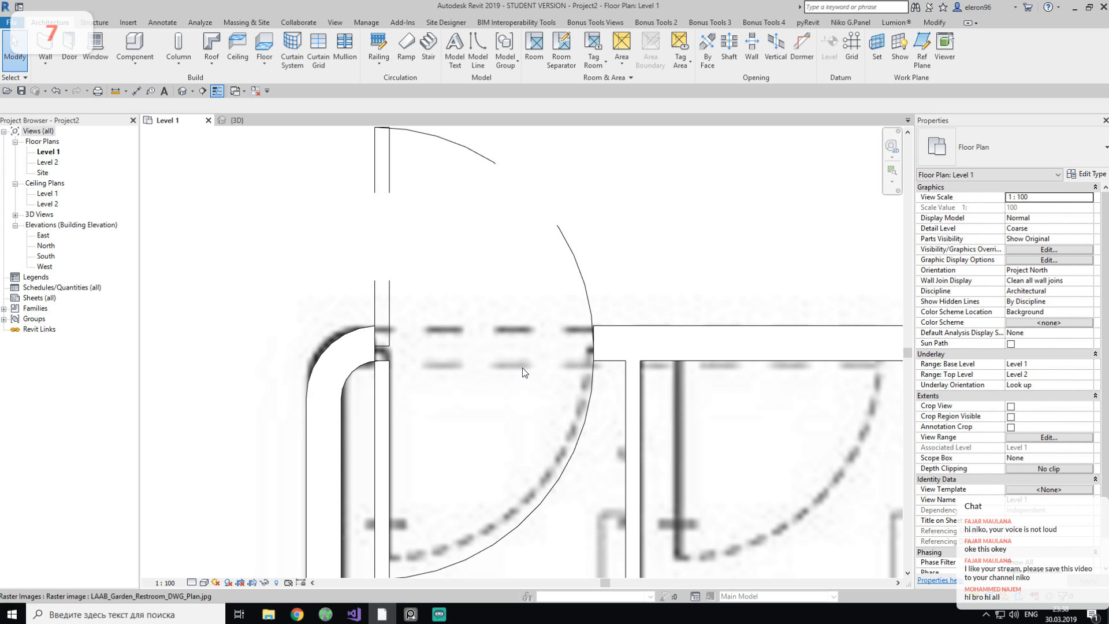
middle_click_drag(523, 373, 537, 292)
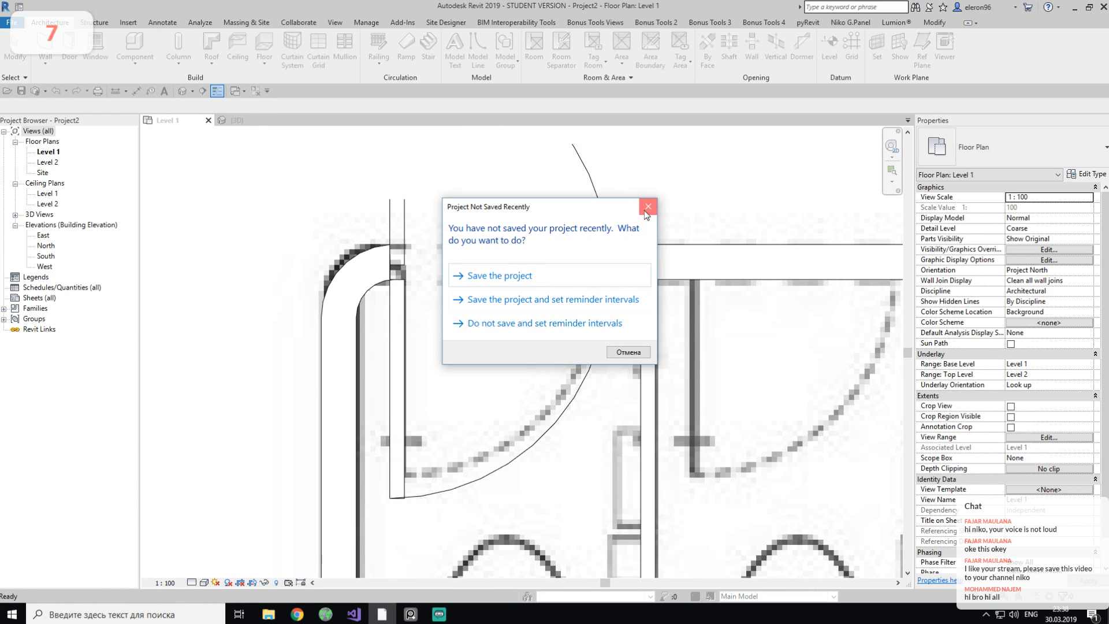
left_click(647, 206)
key("w")
key("a")
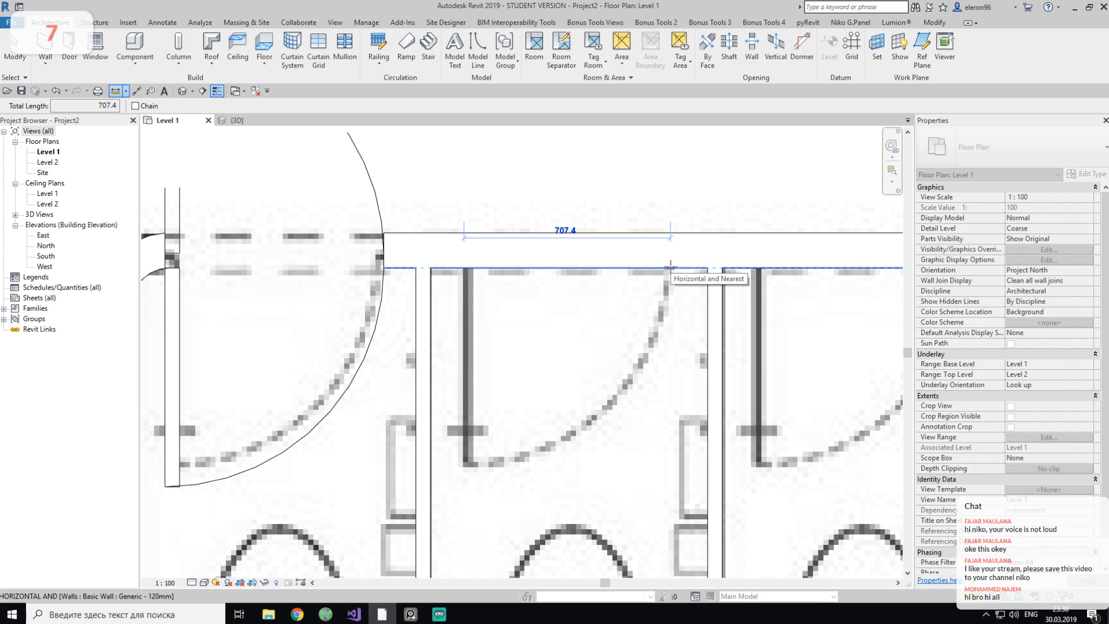
key("Escape")
key("Escape")
Duplicate the stall door's type as 700 x 2000mm and set its width to 700.
middle_click_drag(197, 276, 342, 343)
left_click(321, 373)
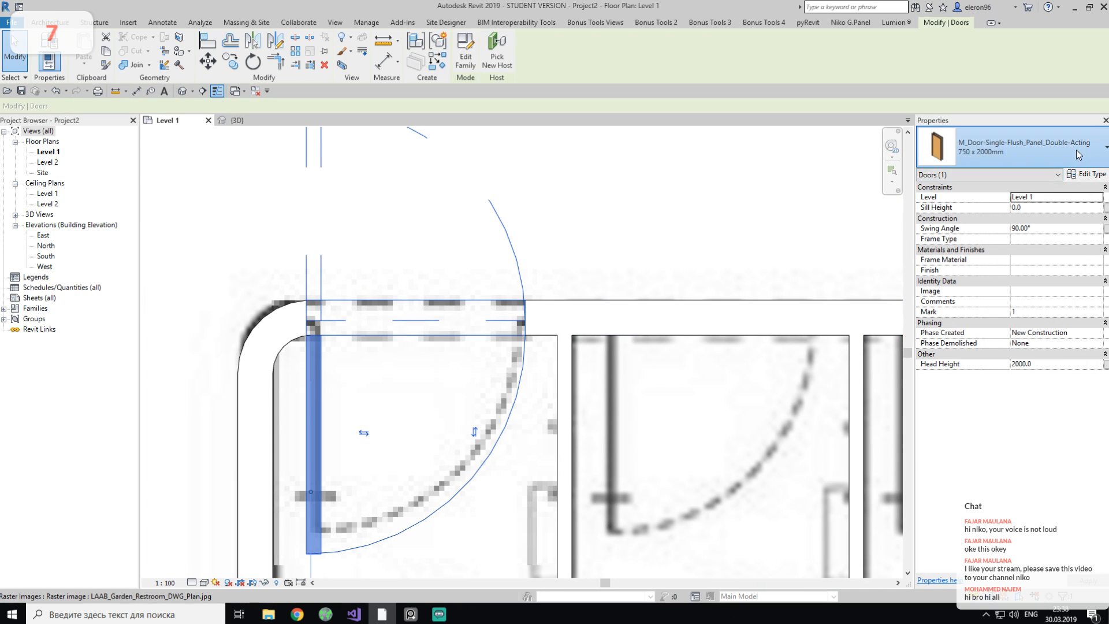
left_click(1076, 154)
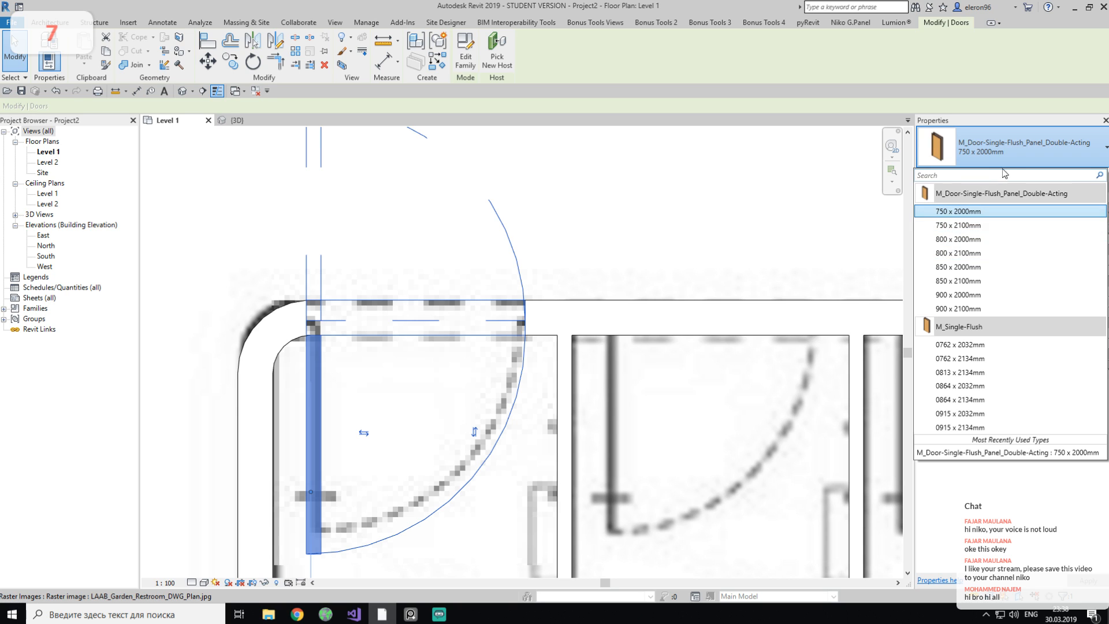
left_click(1086, 174)
left_click(915, 113)
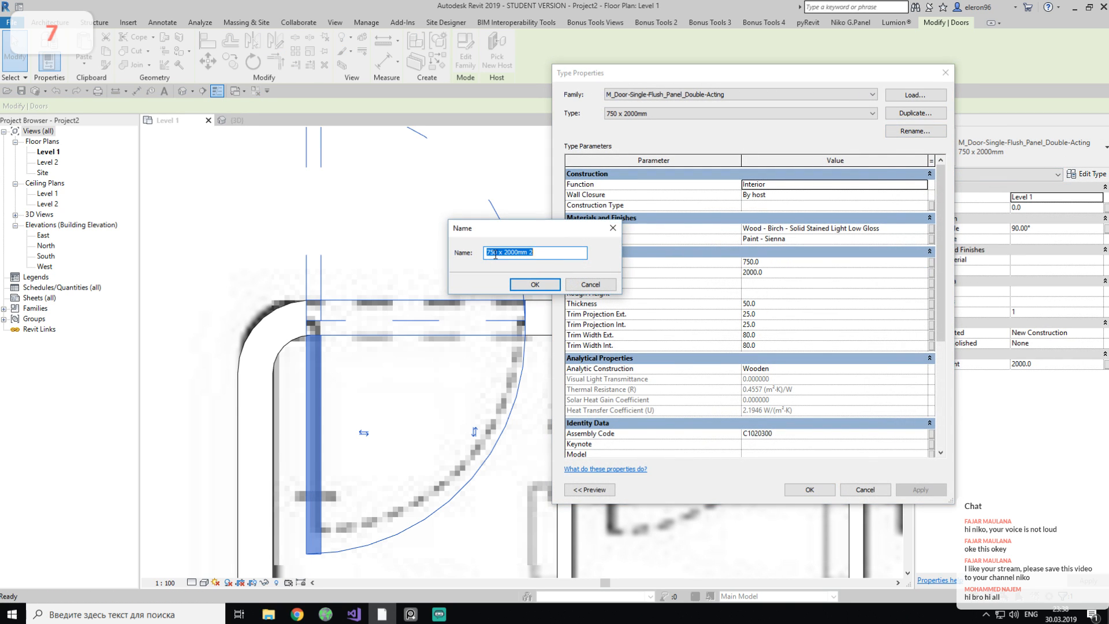
type("700 x 2000mm")
left_click(549, 282)
left_click(781, 263)
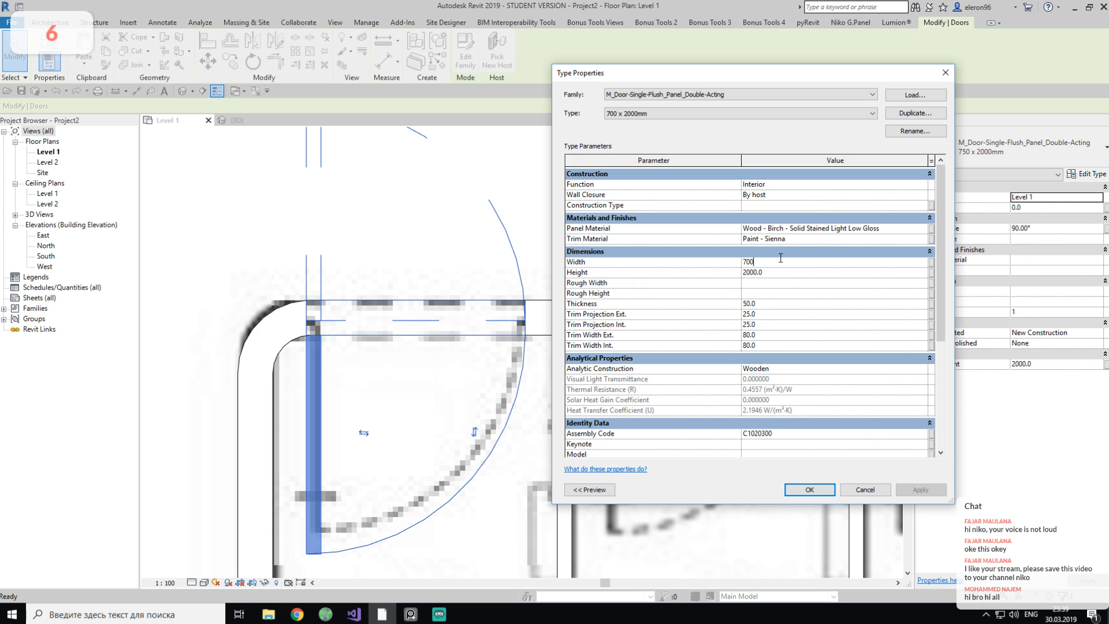
left_click(809, 489)
middle_click_drag(398, 371, 418, 370)
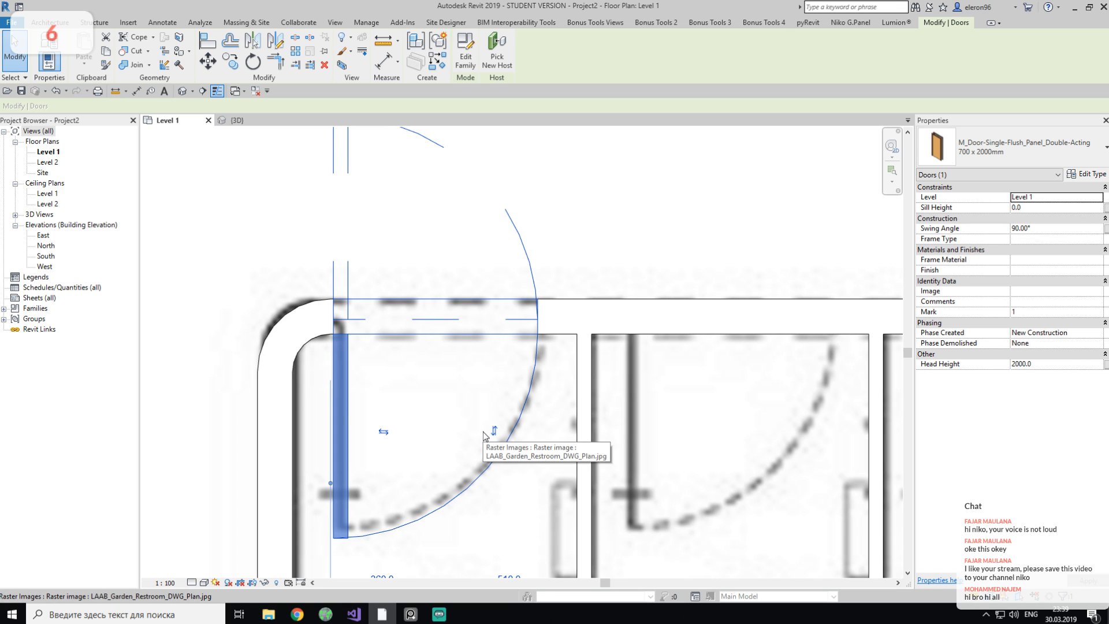
Switch to the 3D view, set its detail level to Fine and orbit to the front of the stall door.
key("ctrl+Tab")
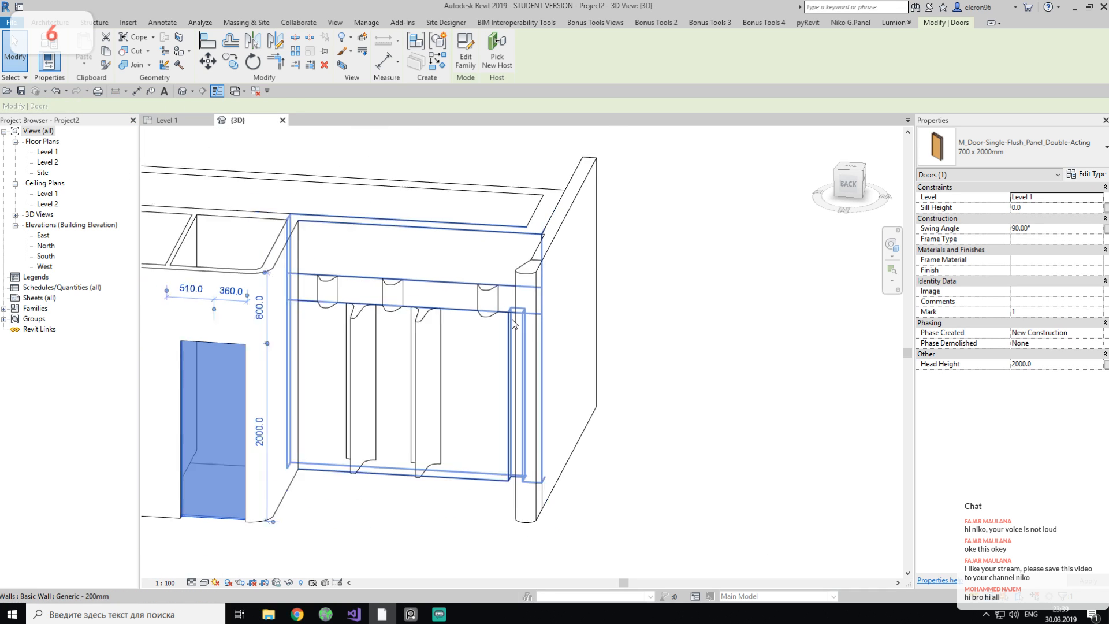
scroll(512, 319, "down", 1)
middle_click_drag(367, 399, 422, 386, "shift")
middle_click_drag(422, 386, 546, 323)
left_click(523, 515)
middle_click_drag(540, 468, 410, 335, "shift")
left_click(416, 338)
left_click(273, 369)
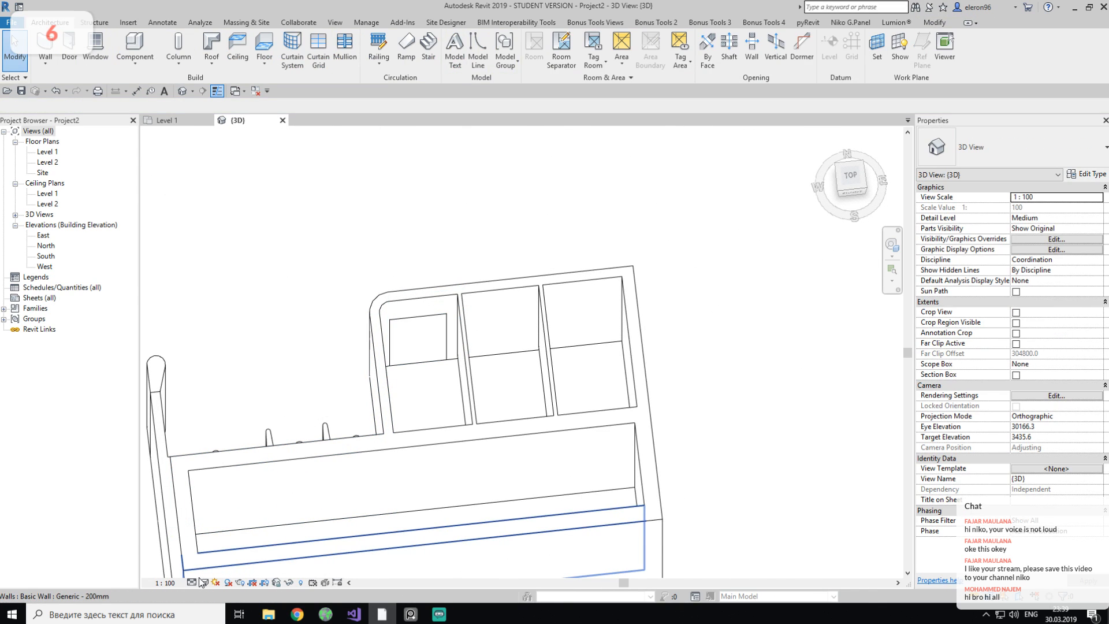
middle_click_drag(229, 394, 583, 321, "shift")
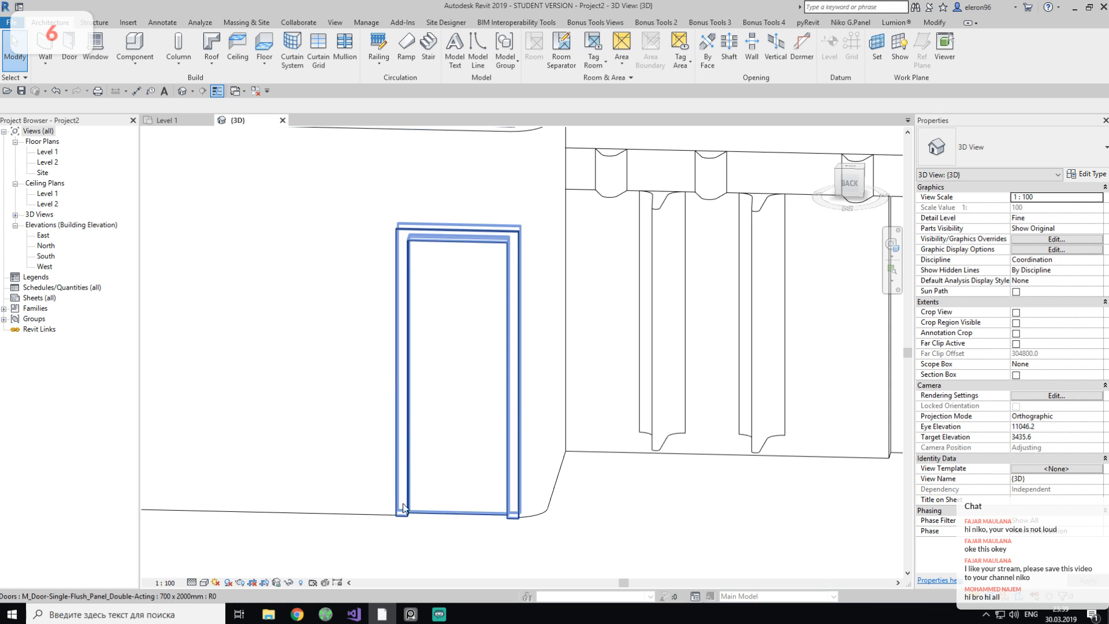
Set the exterior and interior trim widths of the 700 x 2000mm stall door type to 25.
left_click(498, 295)
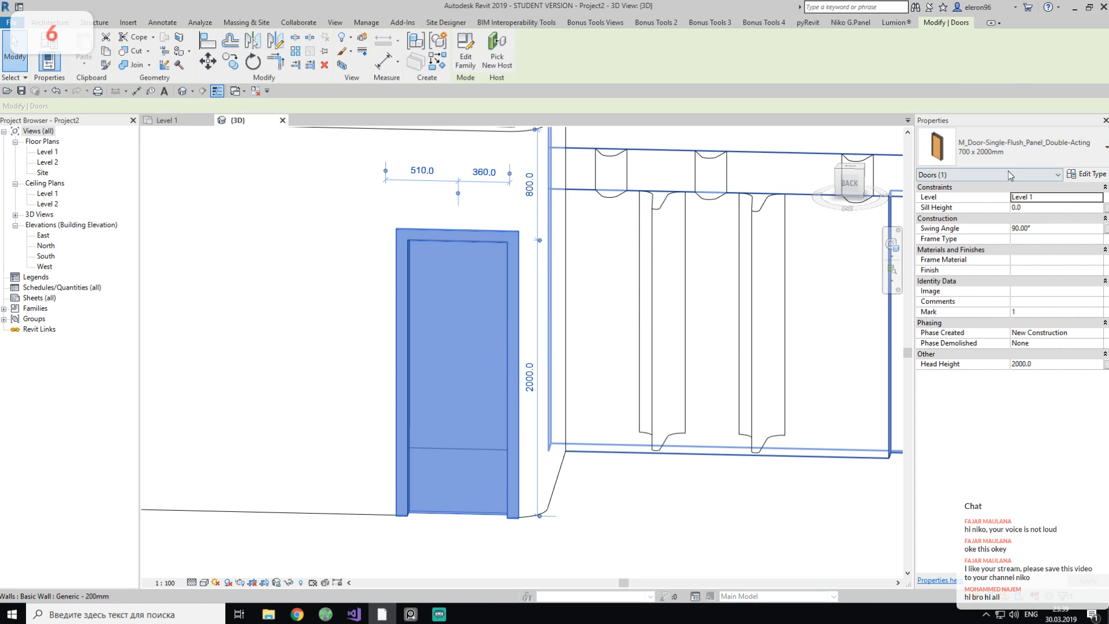
left_click(1081, 174)
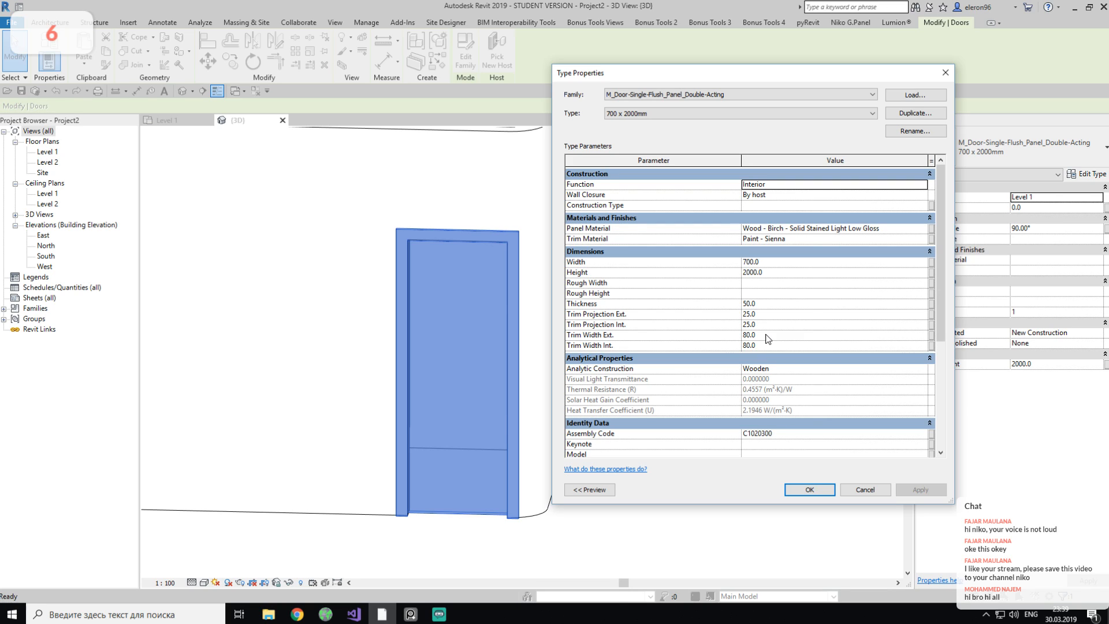
left_click(766, 335)
type("25")
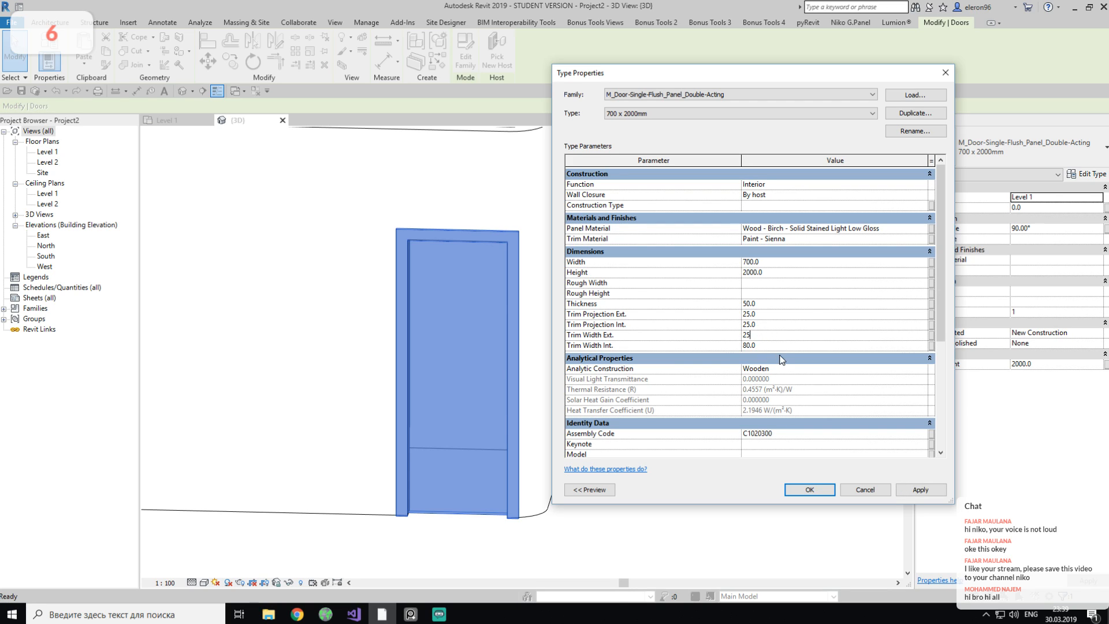
left_click(719, 525)
scroll(598, 440, "down", 4)
middle_click_drag(627, 413, 580, 470, "shift")
Switch to the reference image board, examine the stall doors in the perspective section rendering, and return to the Revit model.
left_click(414, 615)
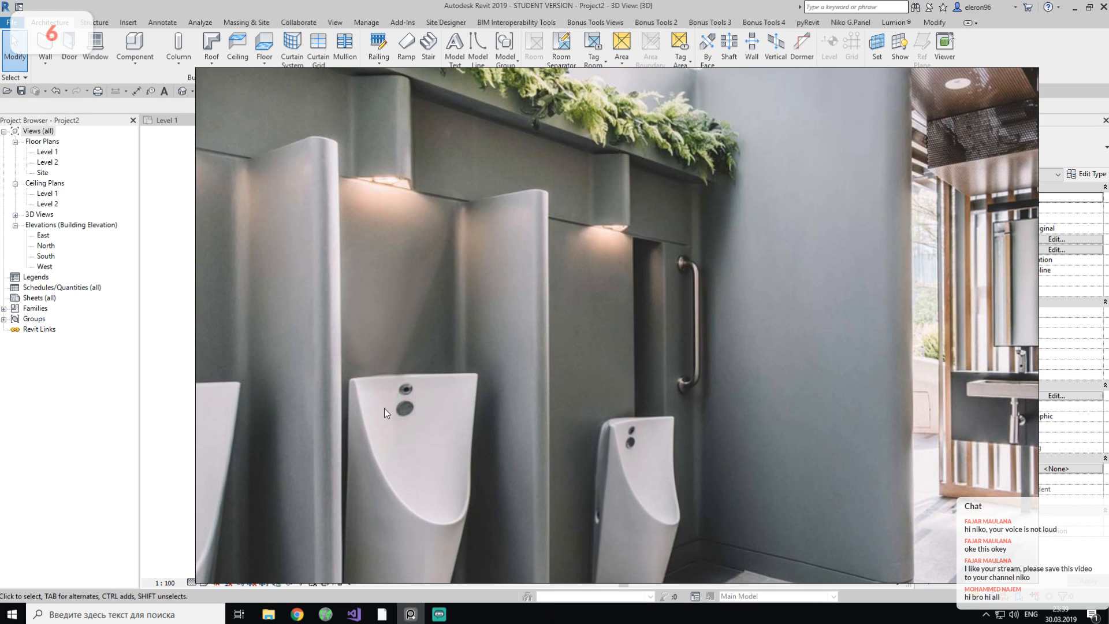
scroll(376, 418, "down", 6)
scroll(369, 389, "up", 3)
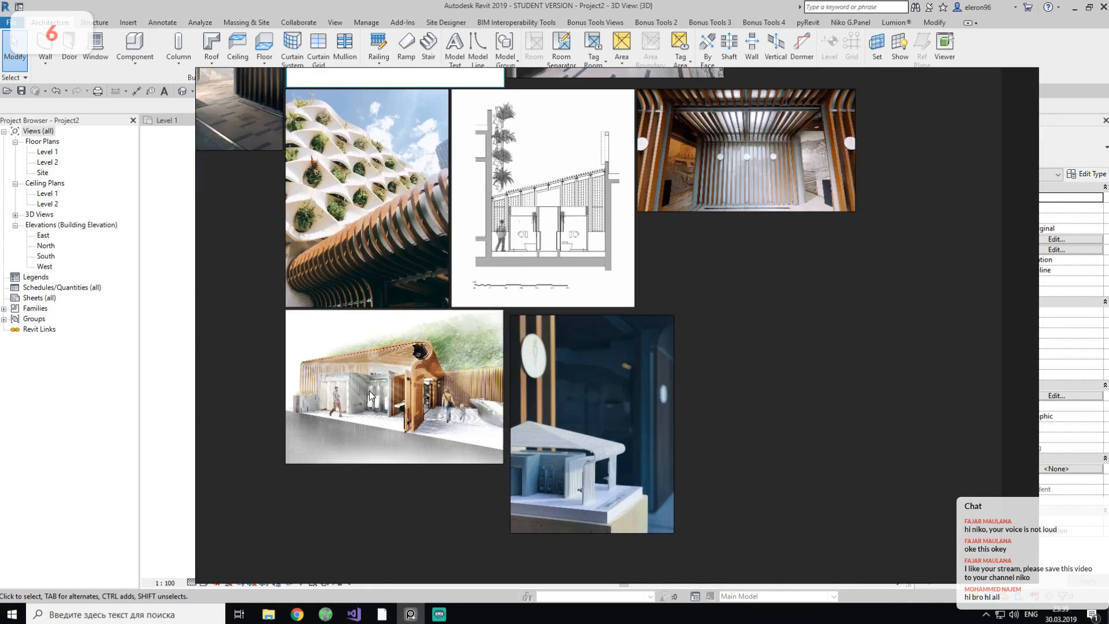
scroll(369, 389, "up", 5)
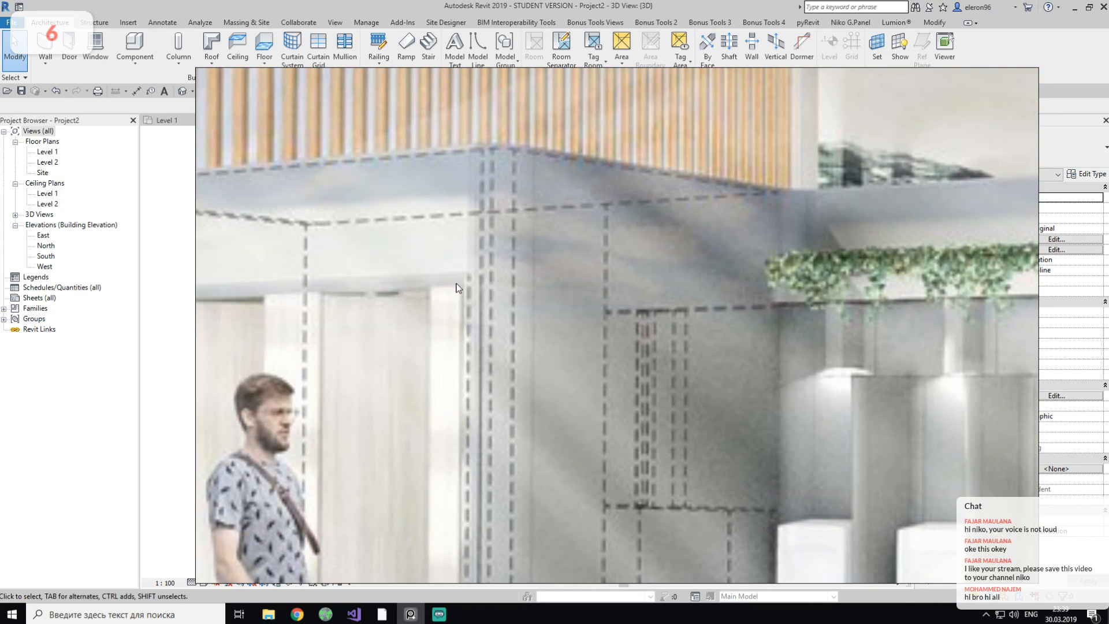
scroll(458, 291, "down", 5)
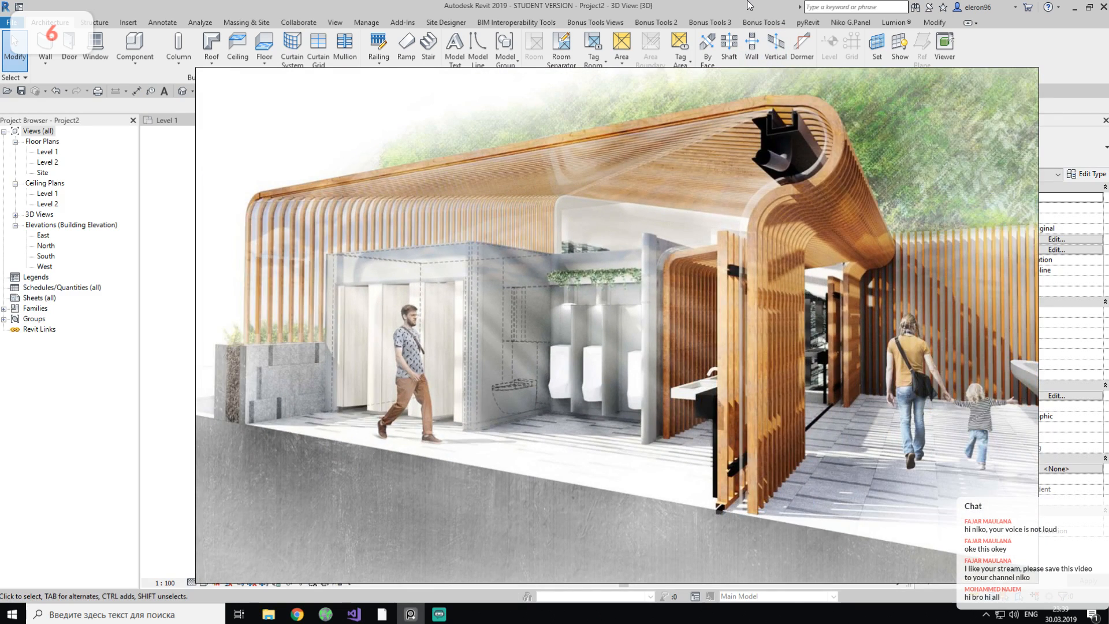
left_click(747, 1)
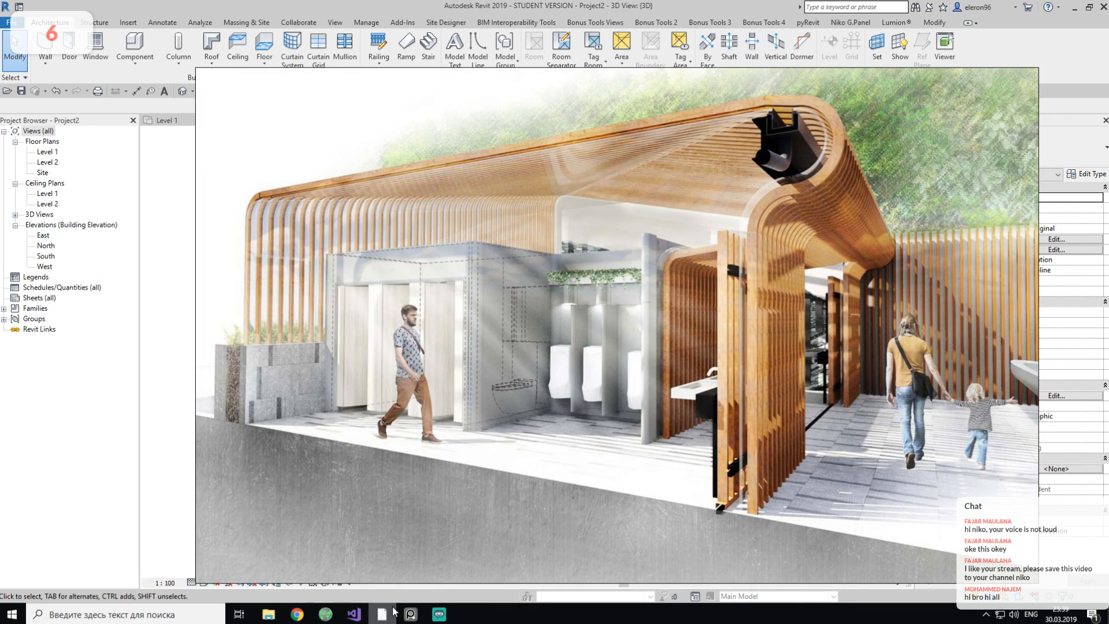
left_click(410, 613)
left_click(411, 613)
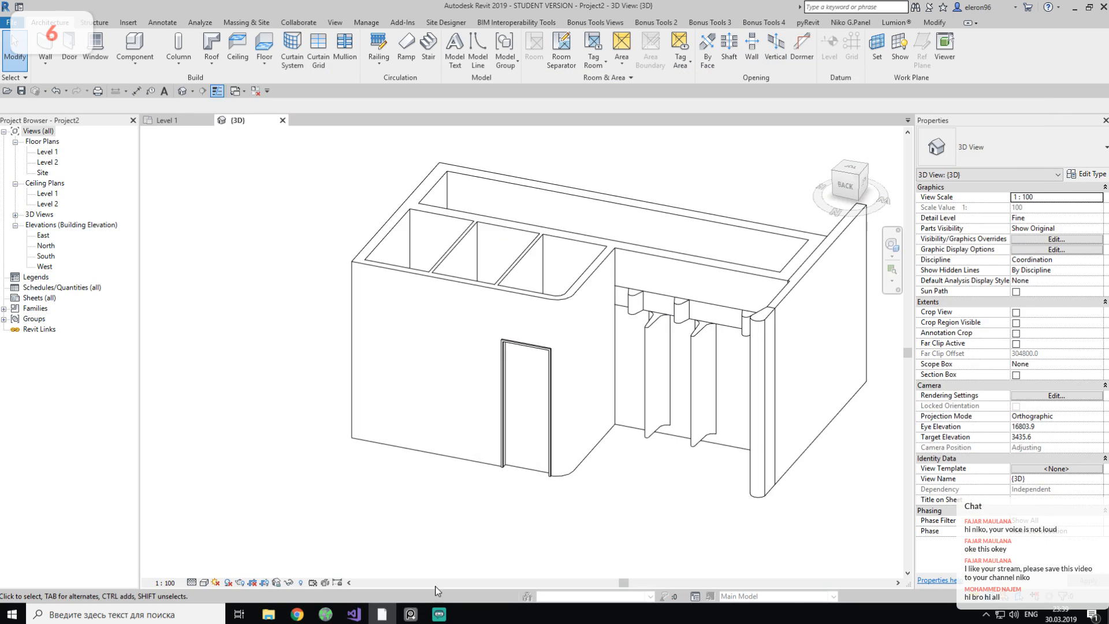
Set the 3D view's visual style to Realistic and view the stall door from the front.
left_click(207, 584)
left_click(240, 564)
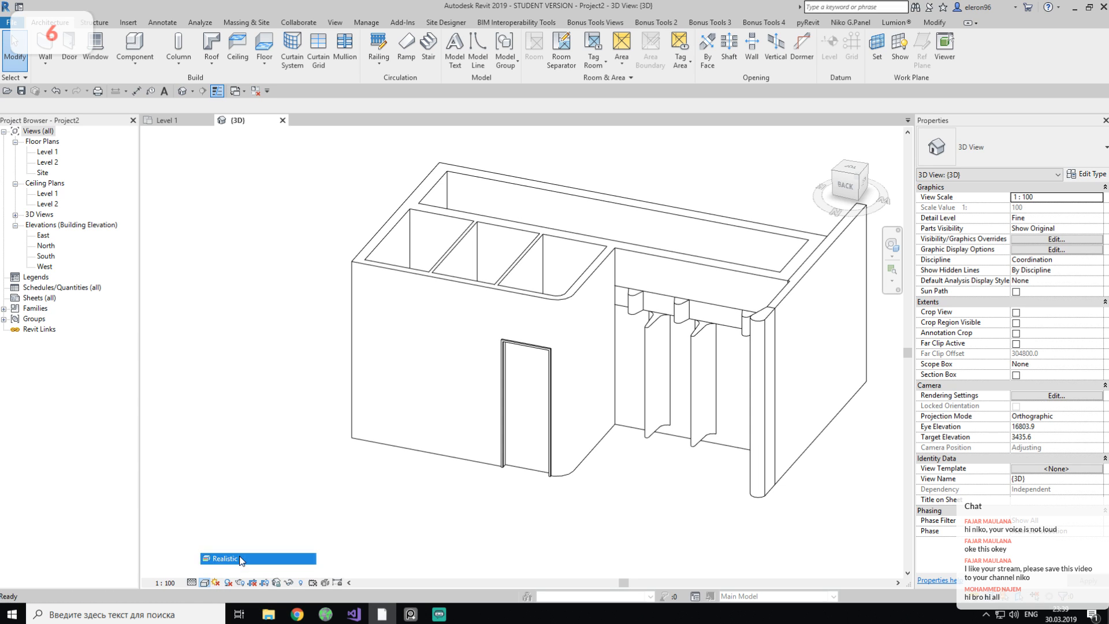
scroll(547, 444, "up", 3)
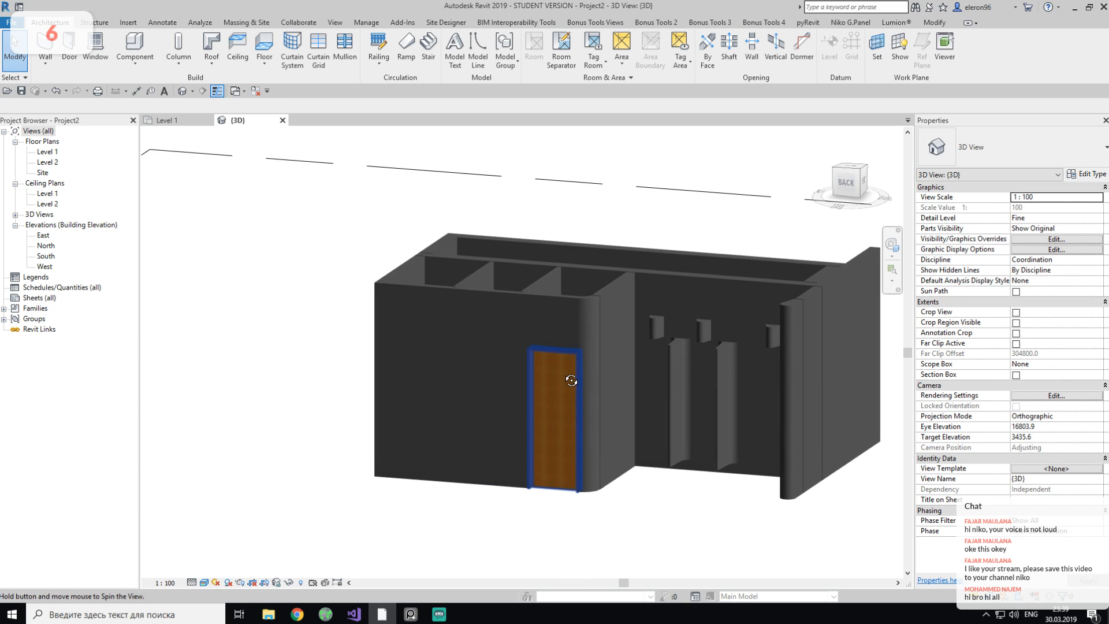
Assign the Plastic material from the project materials as the stall door type's panel material.
left_click(562, 448)
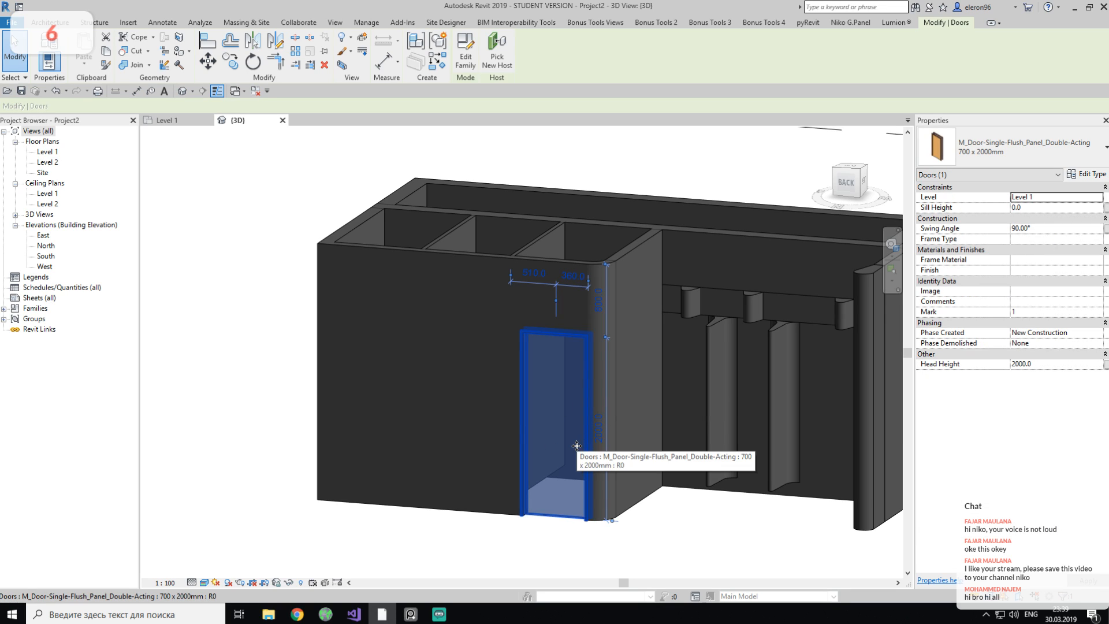
left_click(1086, 174)
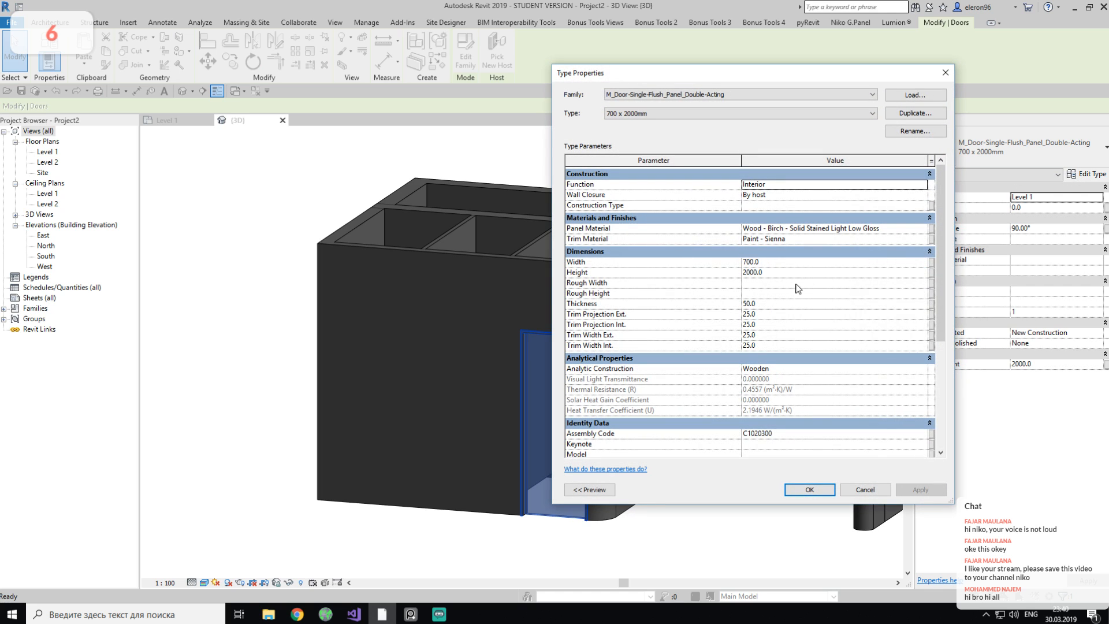
left_click(923, 229)
left_click(923, 228)
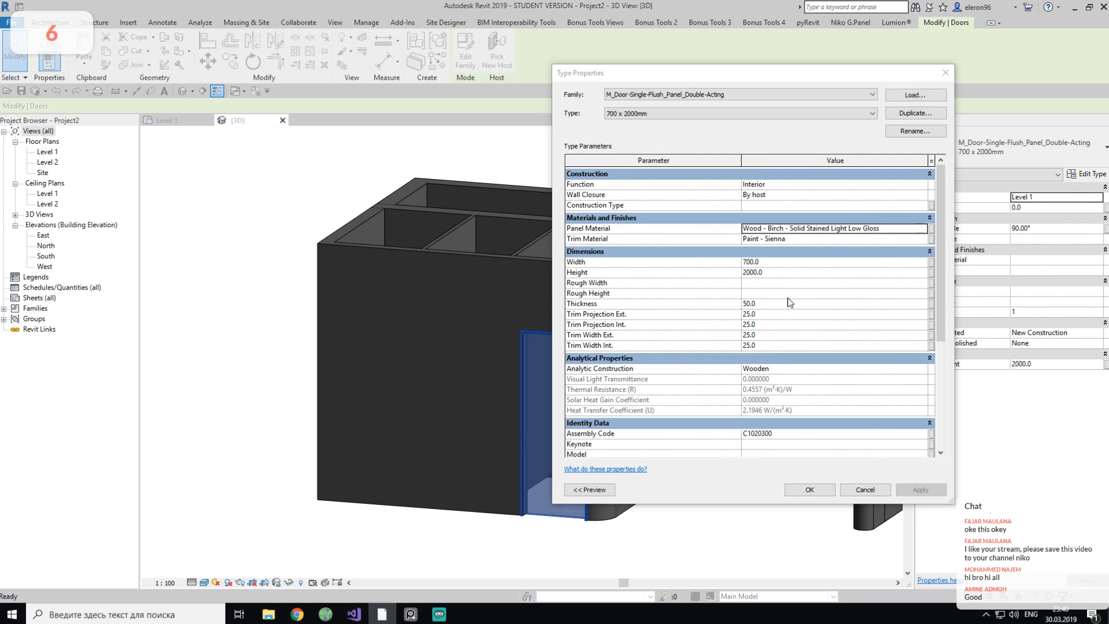
scroll(536, 386, "up", 5)
scroll(536, 387, "up", 10)
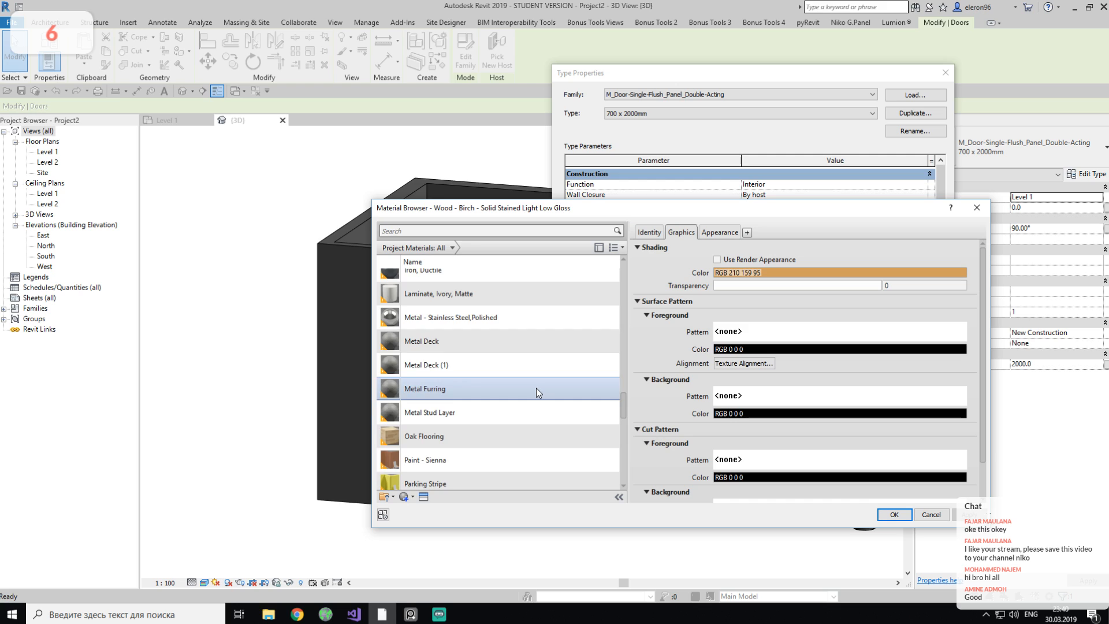
scroll(508, 404, "down", 4)
scroll(491, 411, "up", 3)
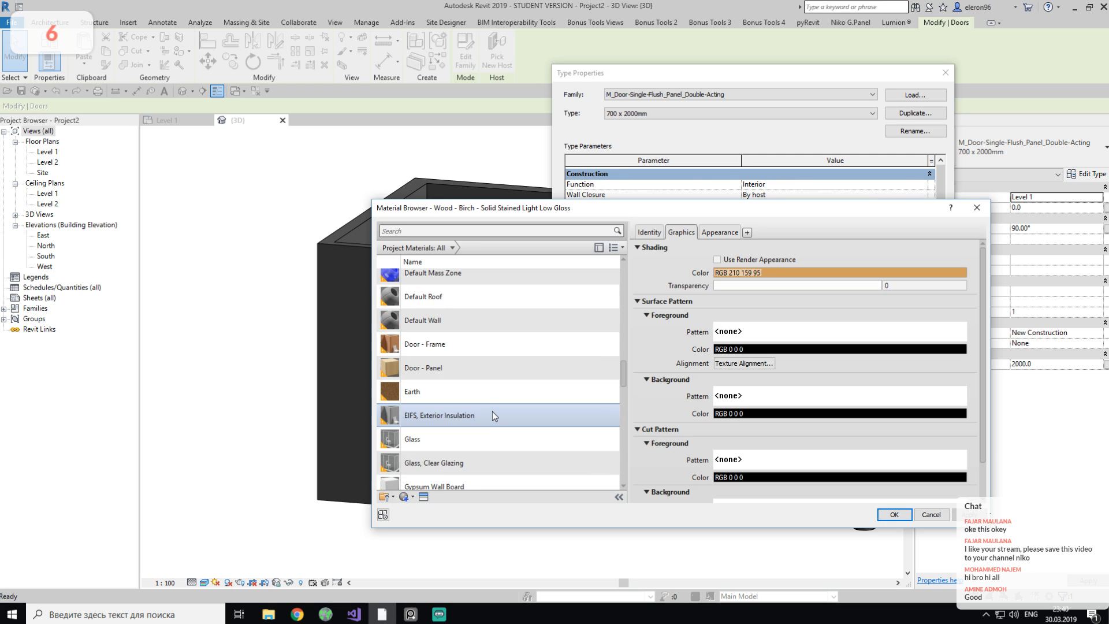
scroll(462, 430, "up", 2)
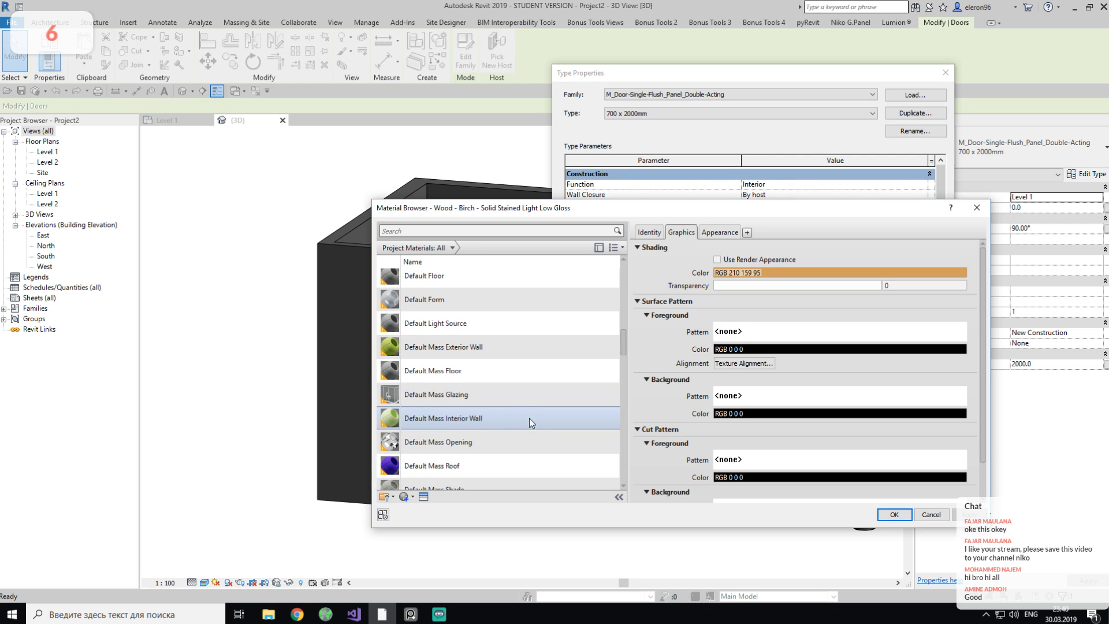
scroll(504, 426, "up", 3)
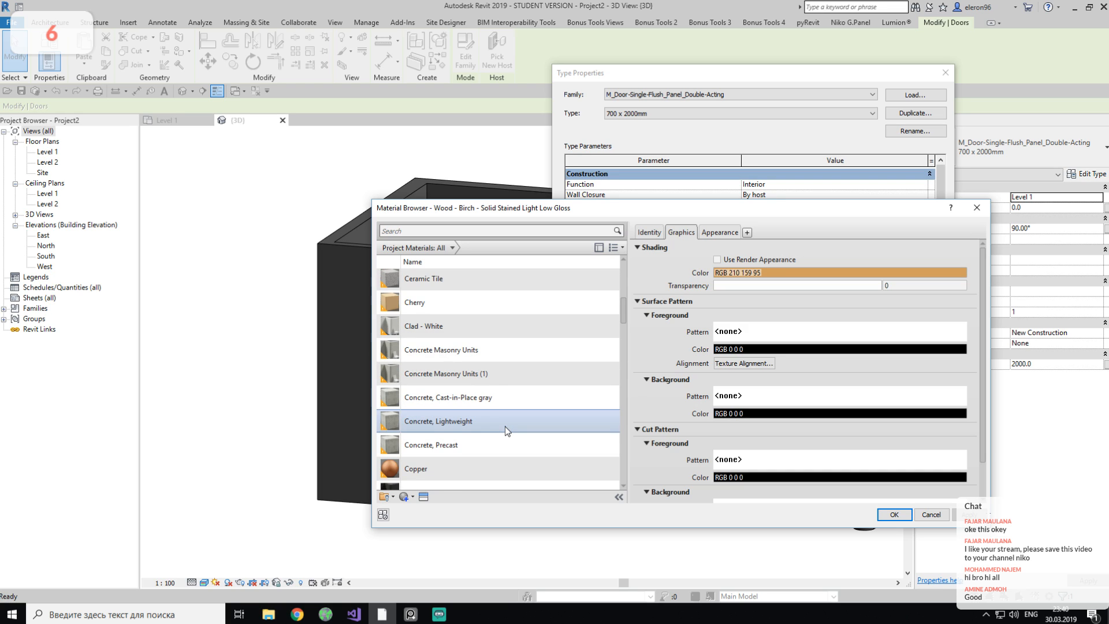
scroll(505, 426, "up", 3)
scroll(505, 426, "down", 4)
scroll(505, 424, "down", 4)
scroll(505, 424, "down", 2)
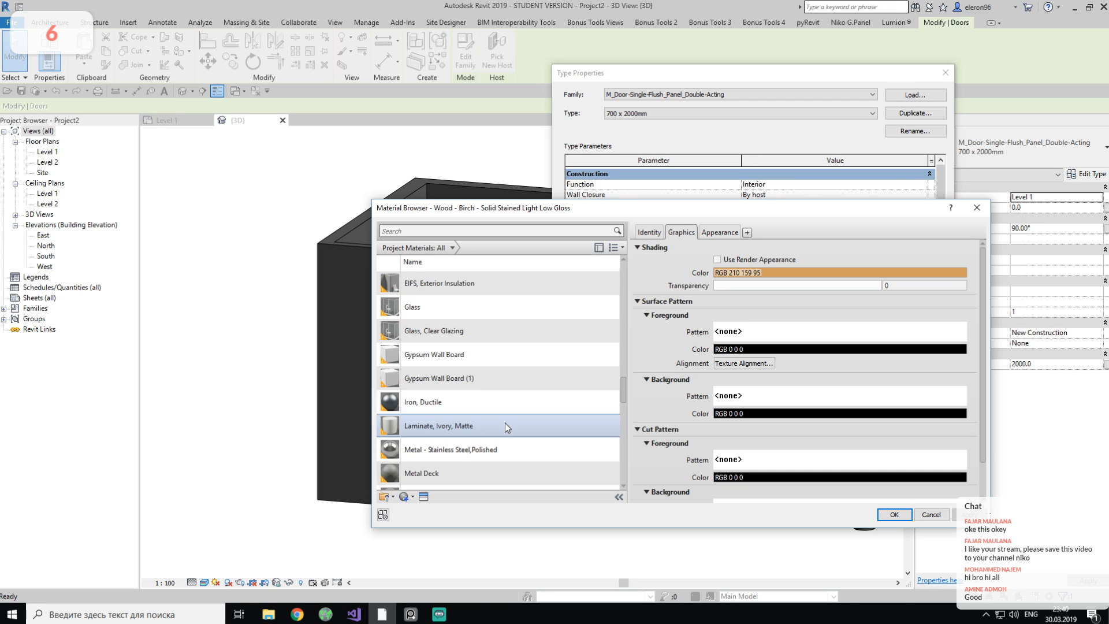
scroll(504, 426, "down", 4)
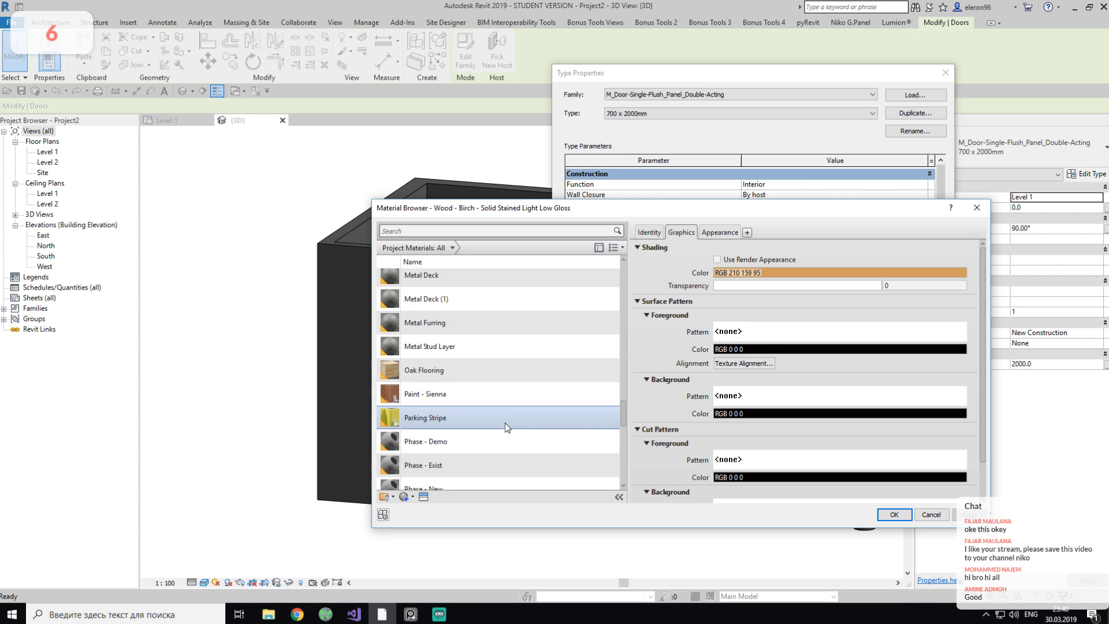
scroll(504, 426, "down", 2)
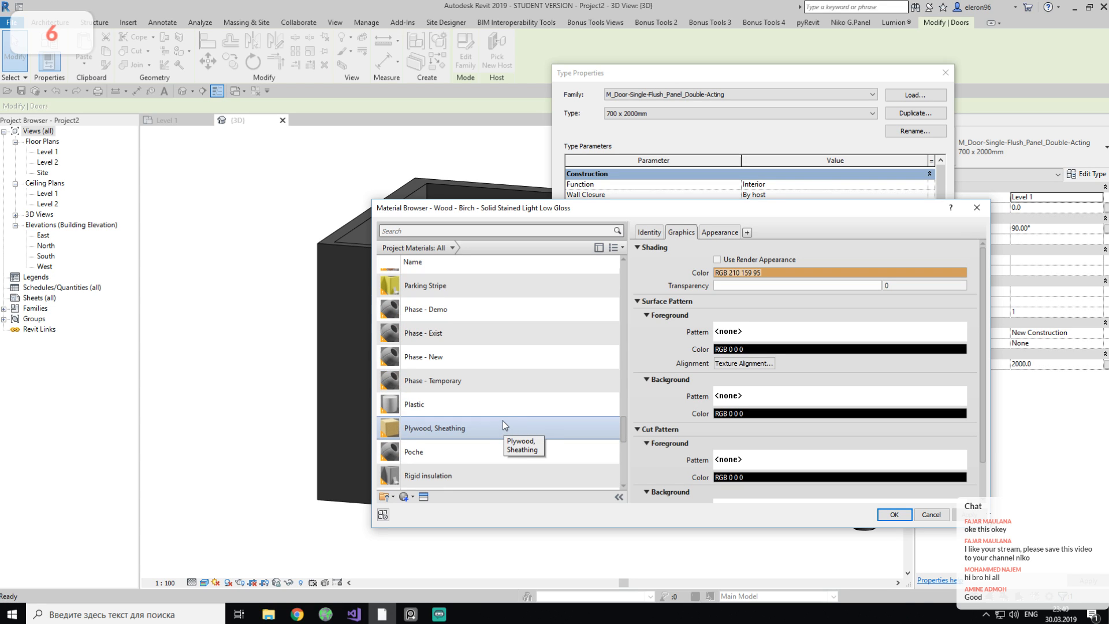
left_click(499, 411)
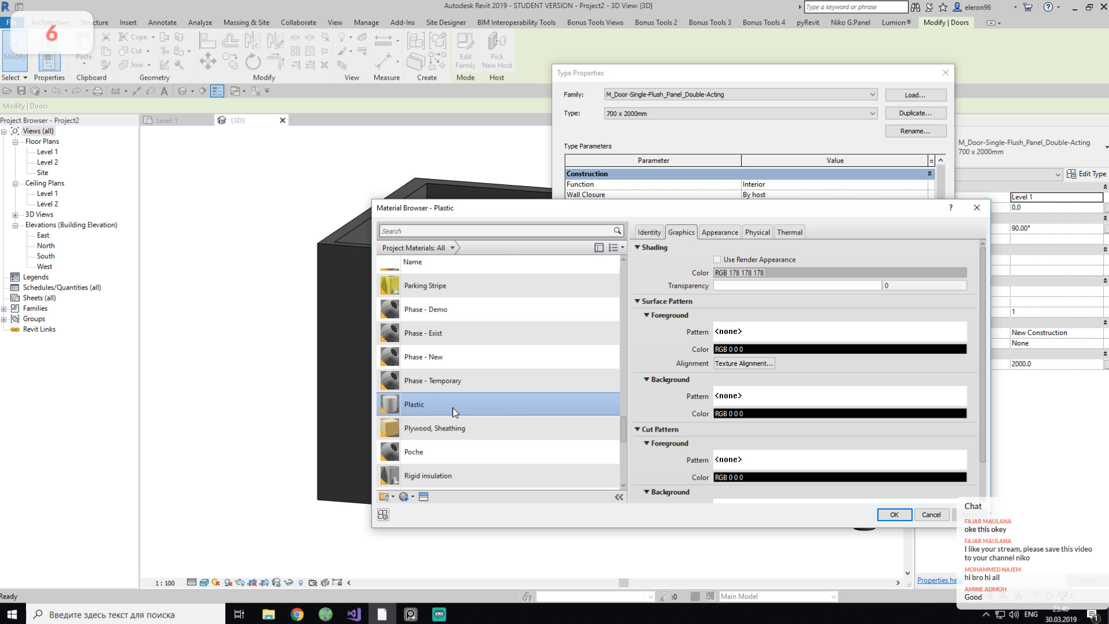
left_click(895, 514)
Copy the panel's Plastic material to the door's trim material and apply the type changes.
left_click(872, 229)
key("ctrl+c")
left_click(860, 241)
key("ctrl+v")
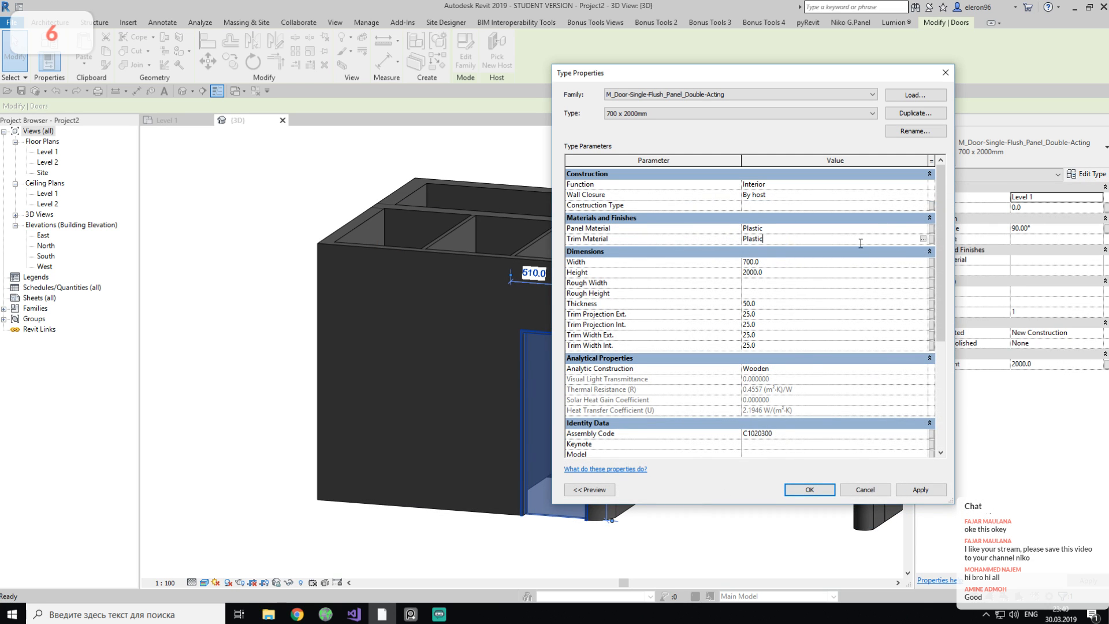
left_click(809, 489)
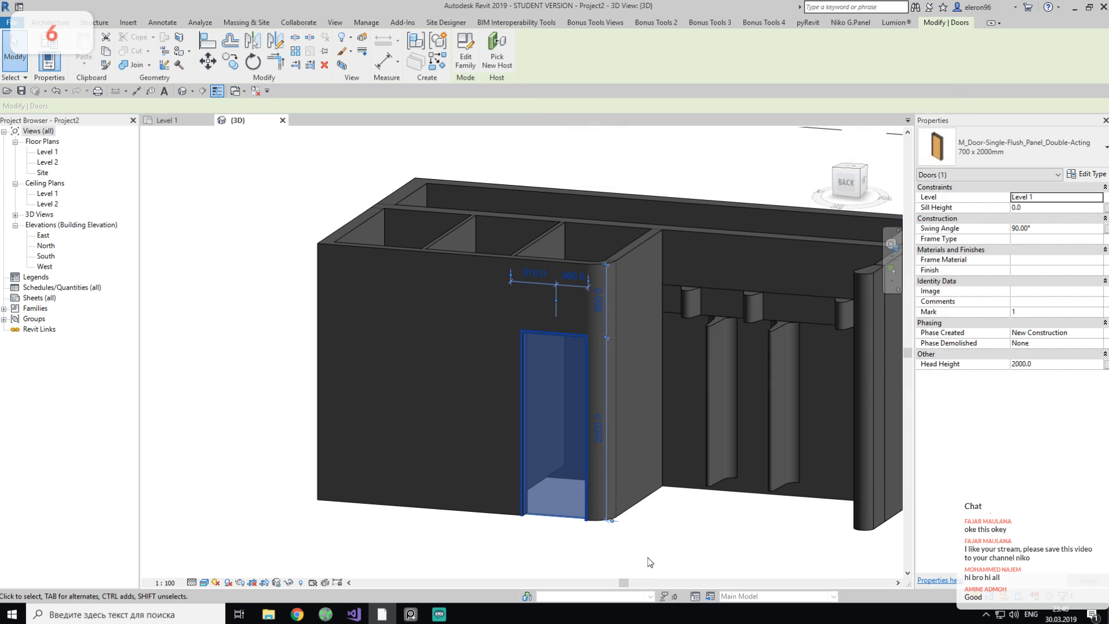
Set the 3D view's visual style to Hidden Line.
middle_click_drag(658, 554, 574, 499)
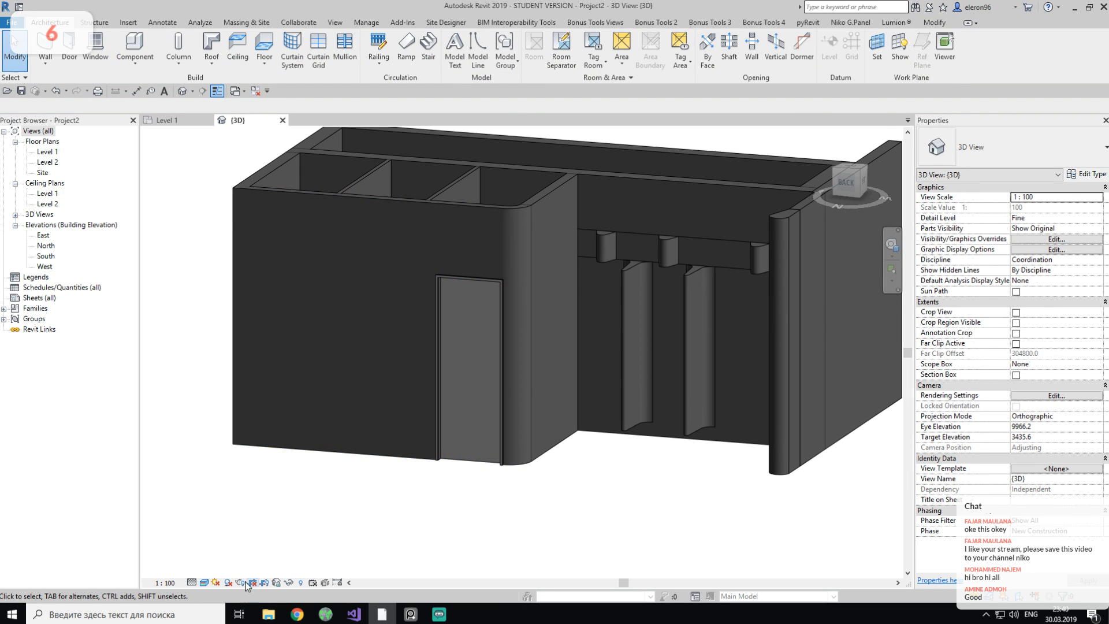
left_click(205, 583)
left_click(254, 525)
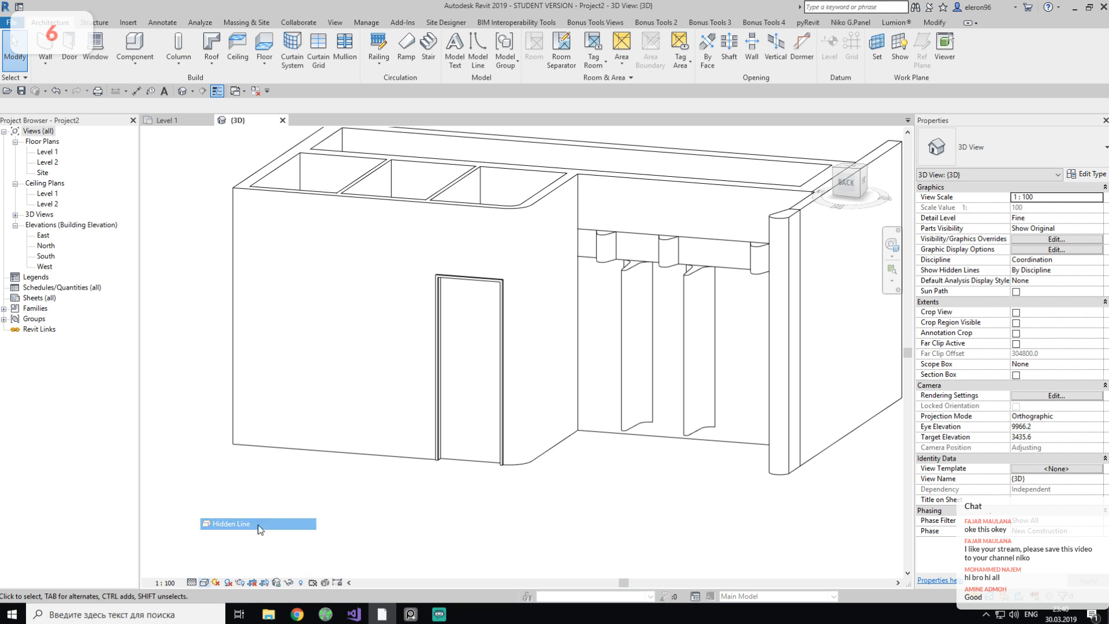
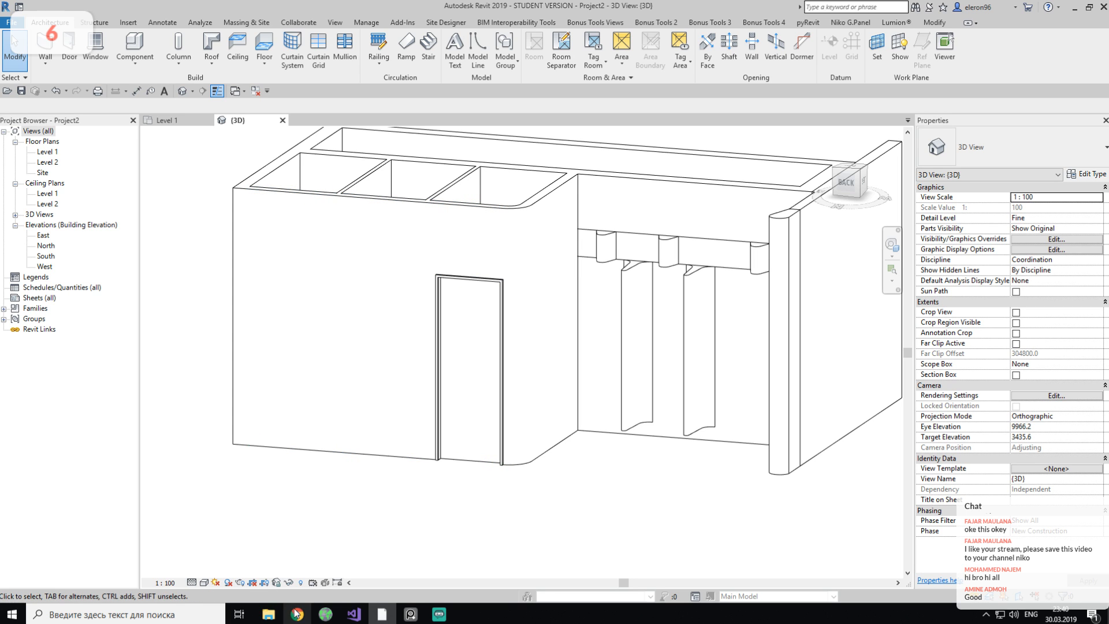
Switch to the reference image board, inspect the foot of the stall doors in the rendering, and return to Revit.
left_click(411, 613)
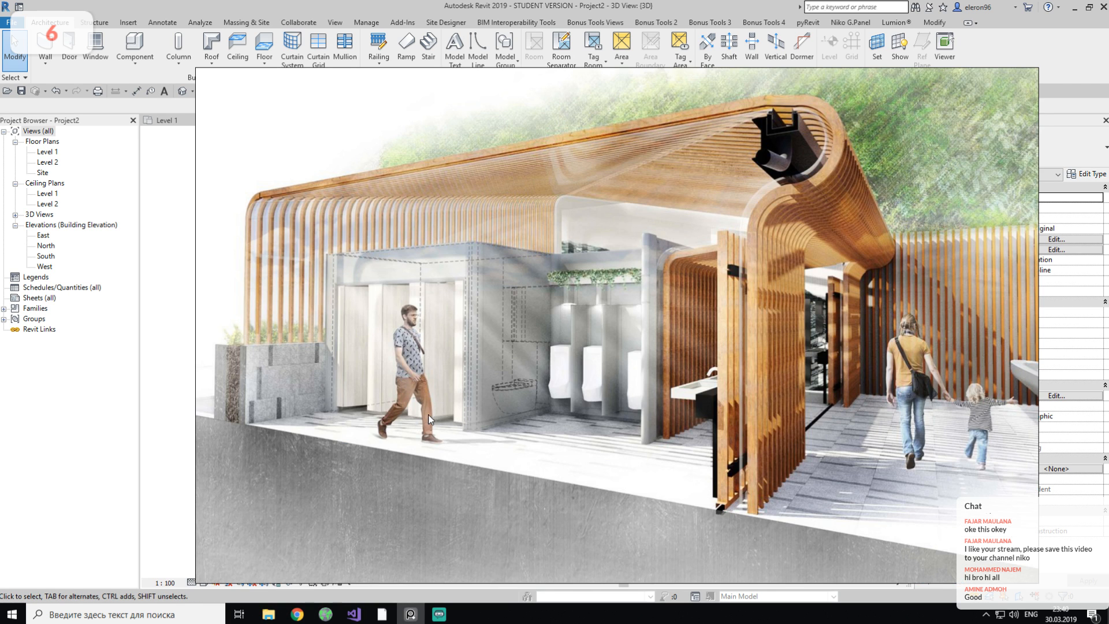
scroll(428, 414, "up", 4)
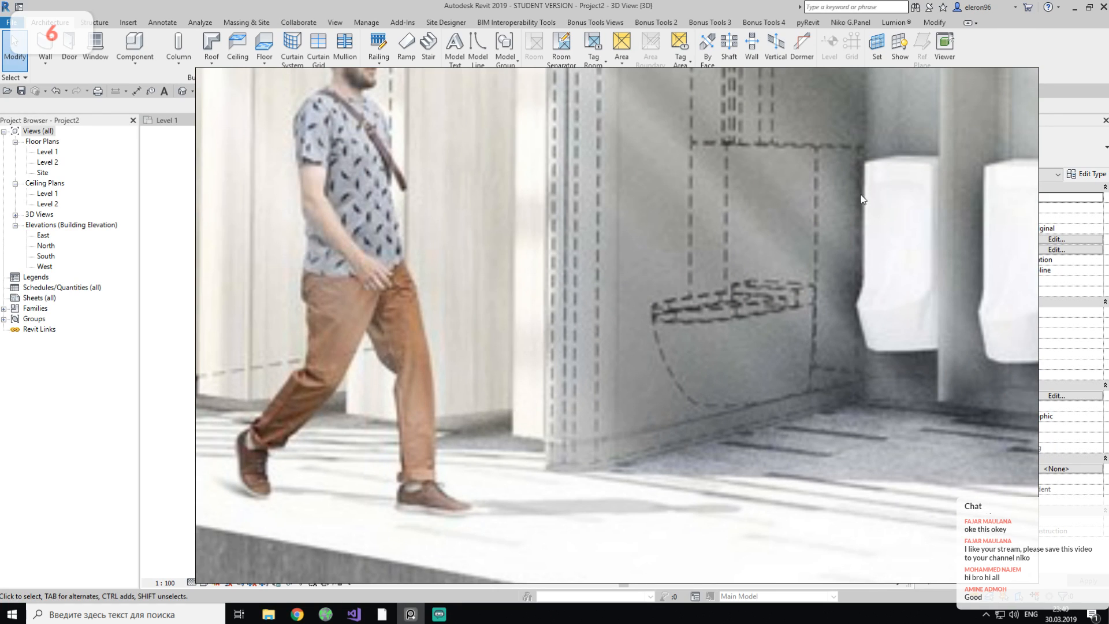
left_click(420, 619)
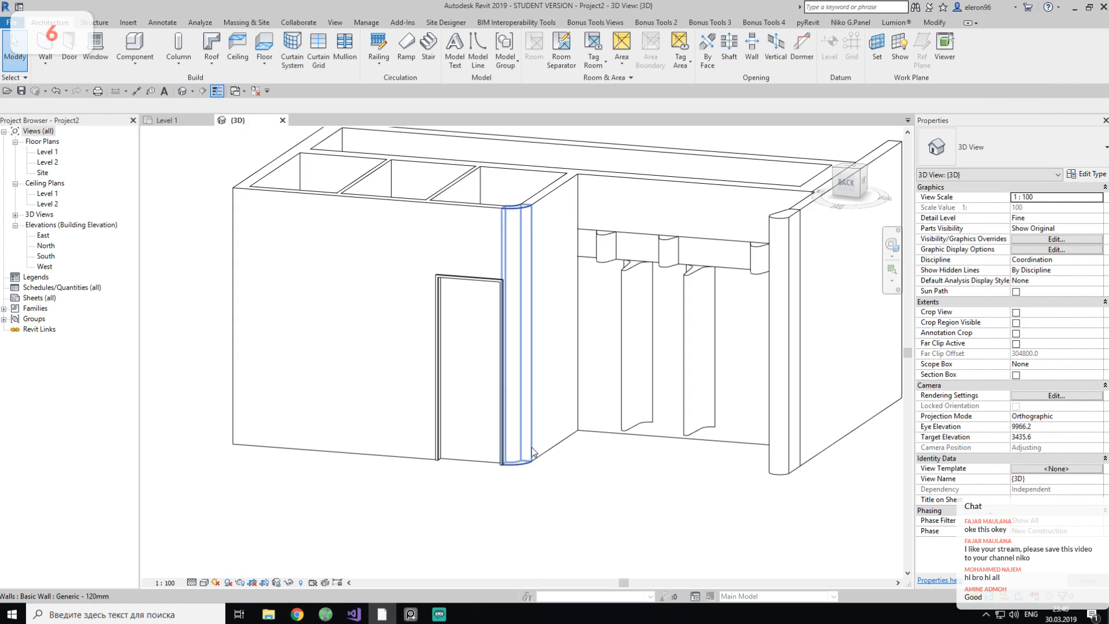
Check the stall door's type properties without changing them, and open the door's family for editing.
left_click(484, 427)
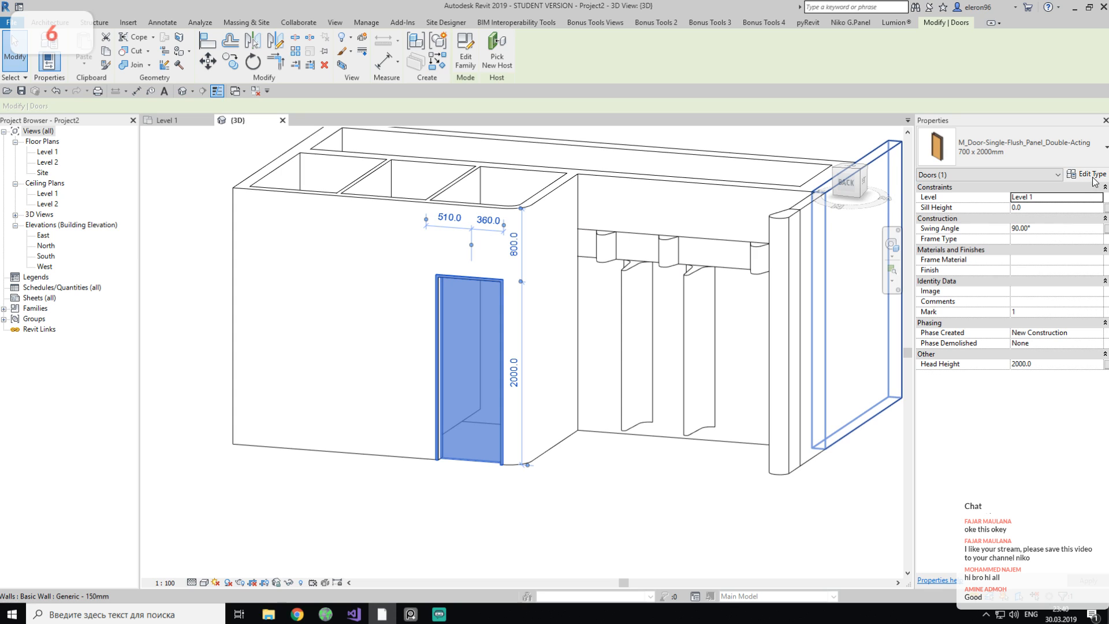
left_click(1092, 178)
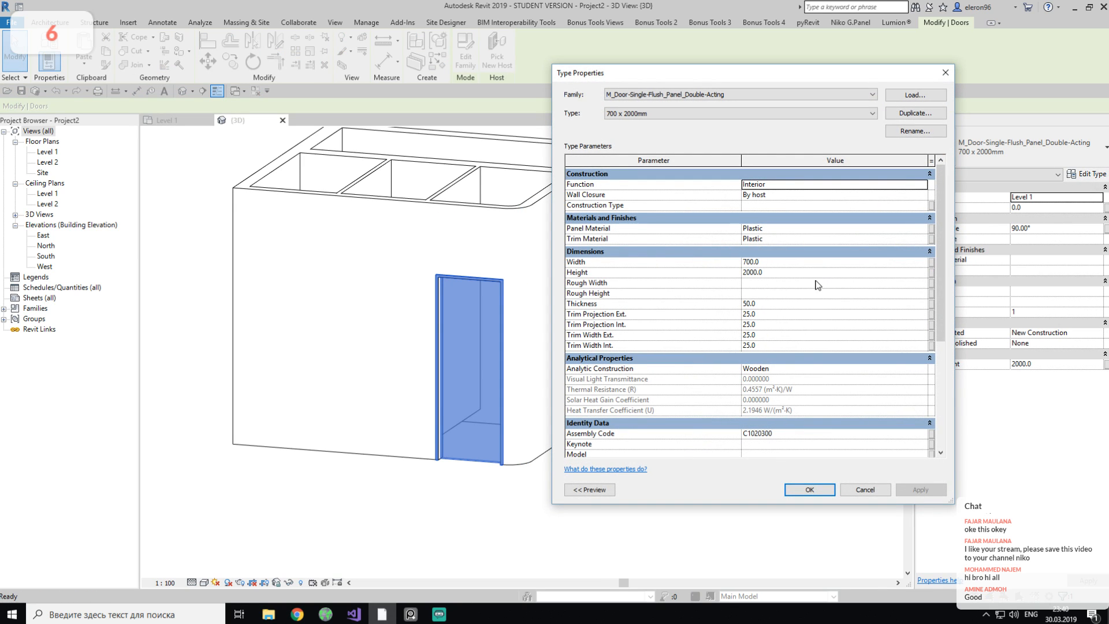
left_click(860, 490)
left_click(471, 47)
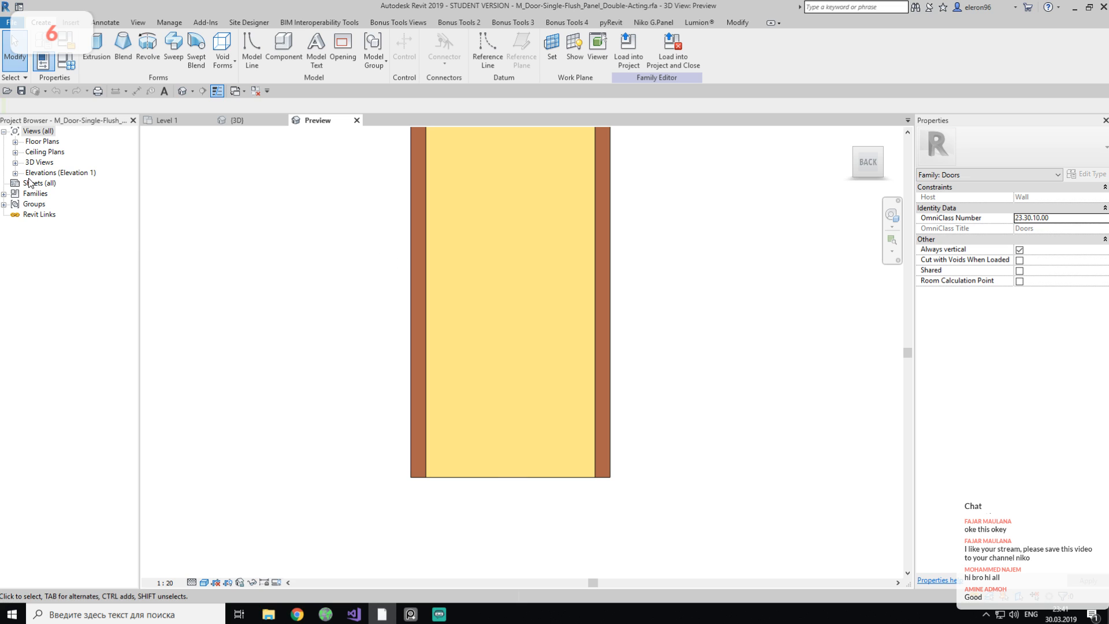
Open the door family's Exterior elevation and show the base of the door frame.
left_click(14, 172)
double_click(50, 183)
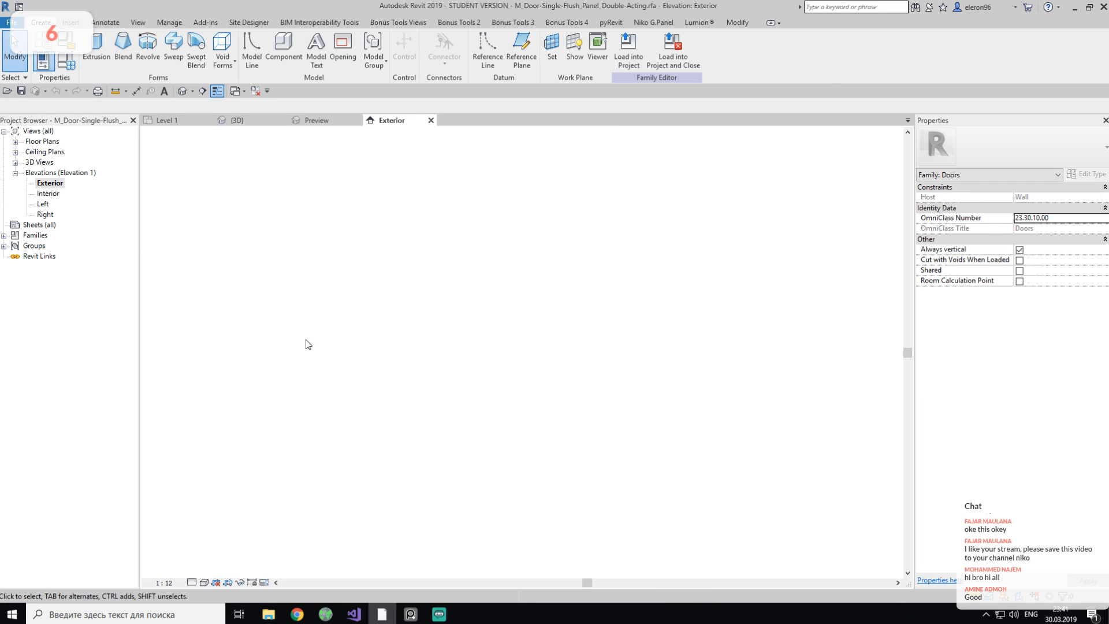
scroll(440, 517, "up", 5)
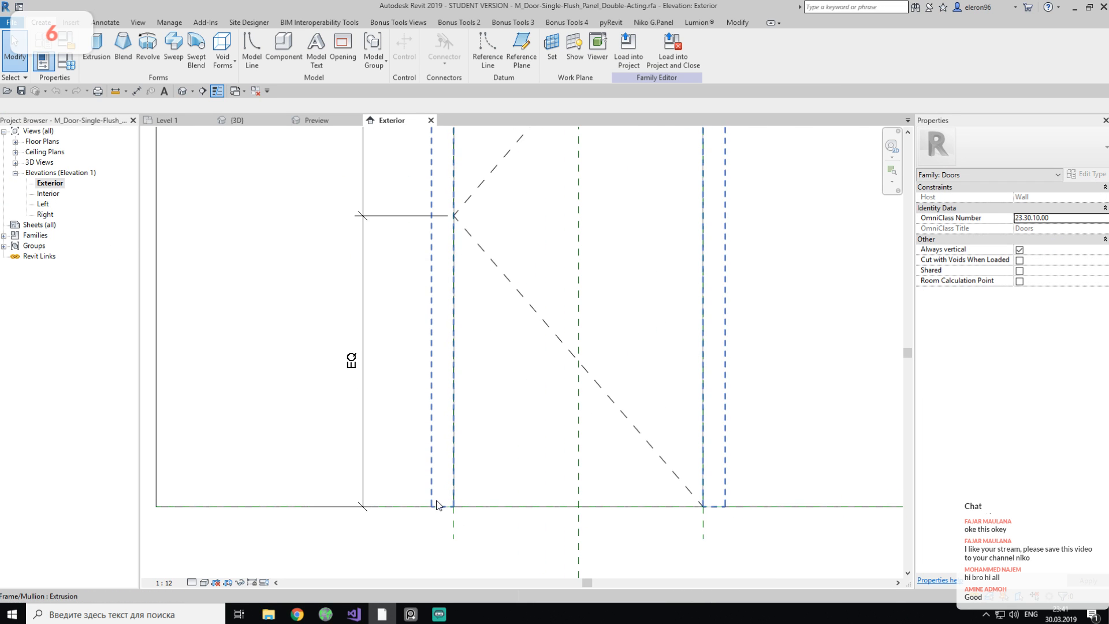
Raise the bottom edge of the door panel extrusion to about 94 mm above the floor line.
scroll(449, 507, "down", 3)
scroll(477, 462, "up", 2)
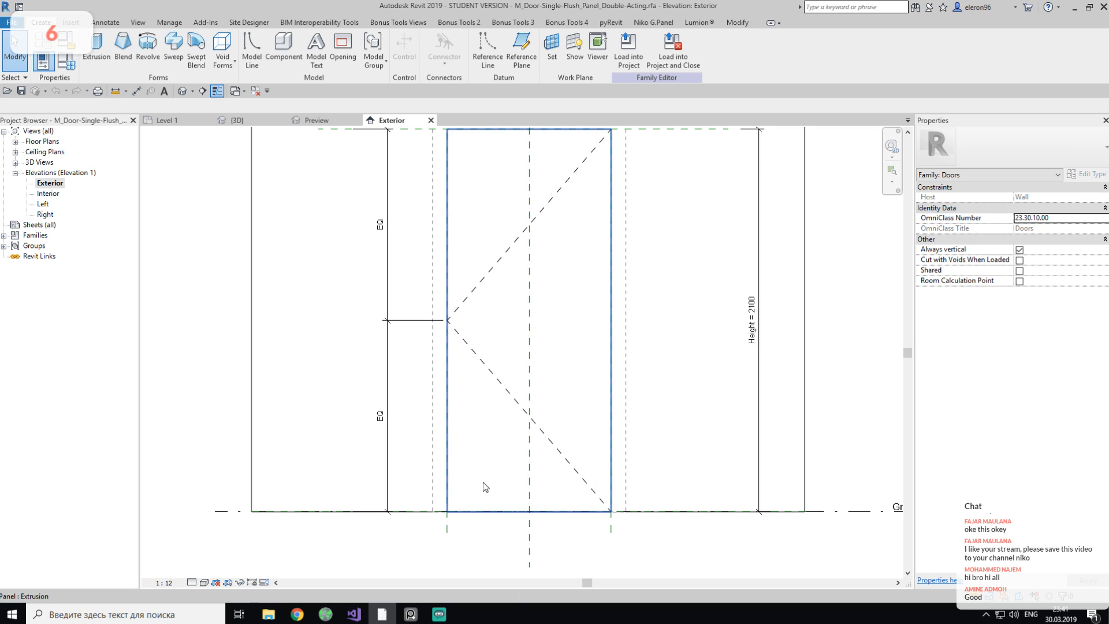
left_click(505, 469)
scroll(485, 505, "up", 2)
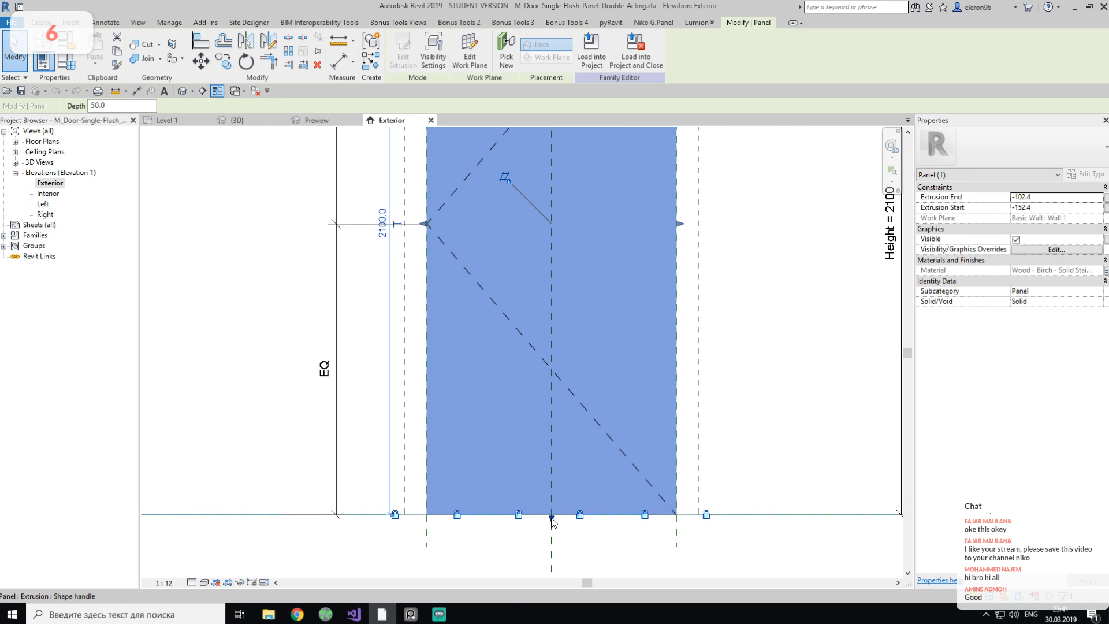
left_click_drag(553, 504, 554, 488)
left_click(584, 530)
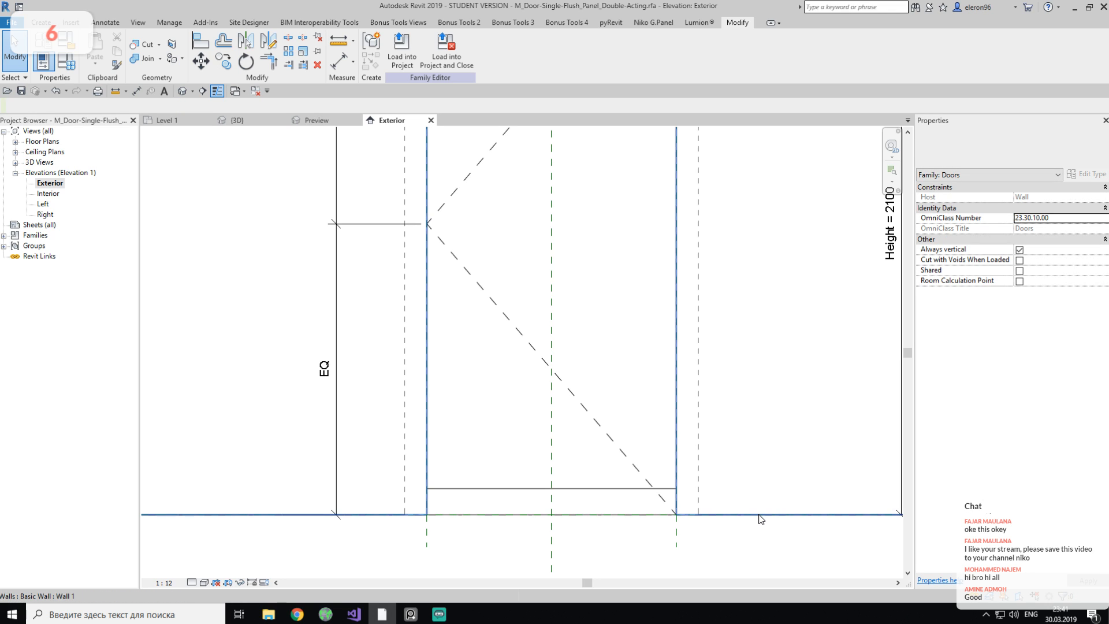
Dimension the gap between the floor line and the door panel's bottom edge, beside the door.
key("alt+shift")
middle_click_drag(705, 482, 577, 438)
key("alt+shift")
key("d")
key("i")
left_click(532, 467)
left_click(507, 442)
left_click(613, 414)
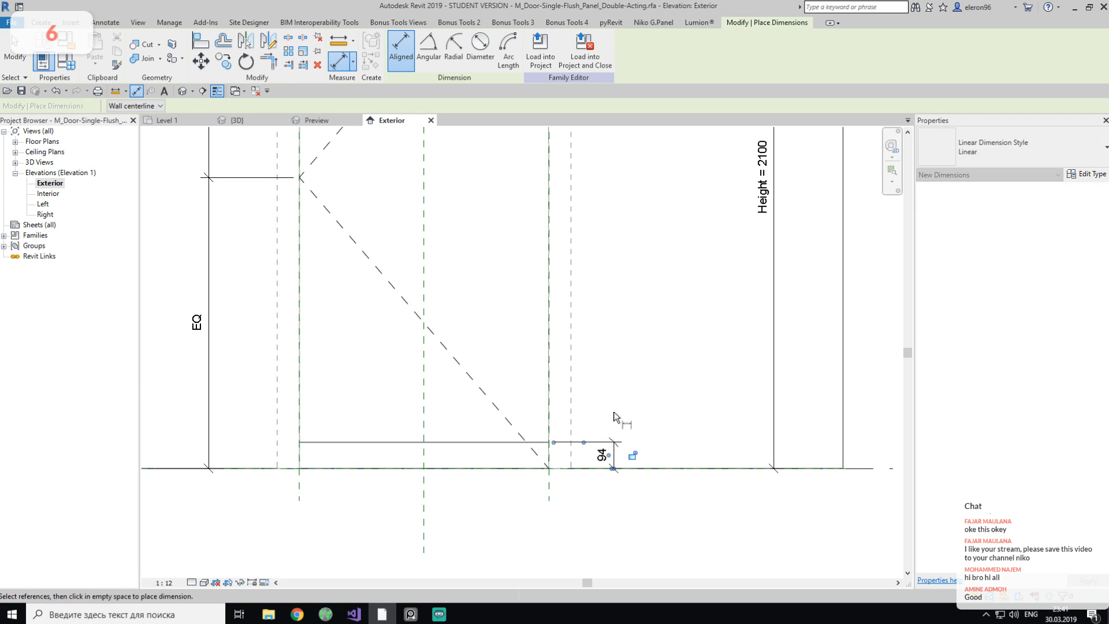
key("Escape")
key("Escape")
Label the gap dimension with a new family type parameter named Toilet, grouped under Dimensions.
left_click(612, 456)
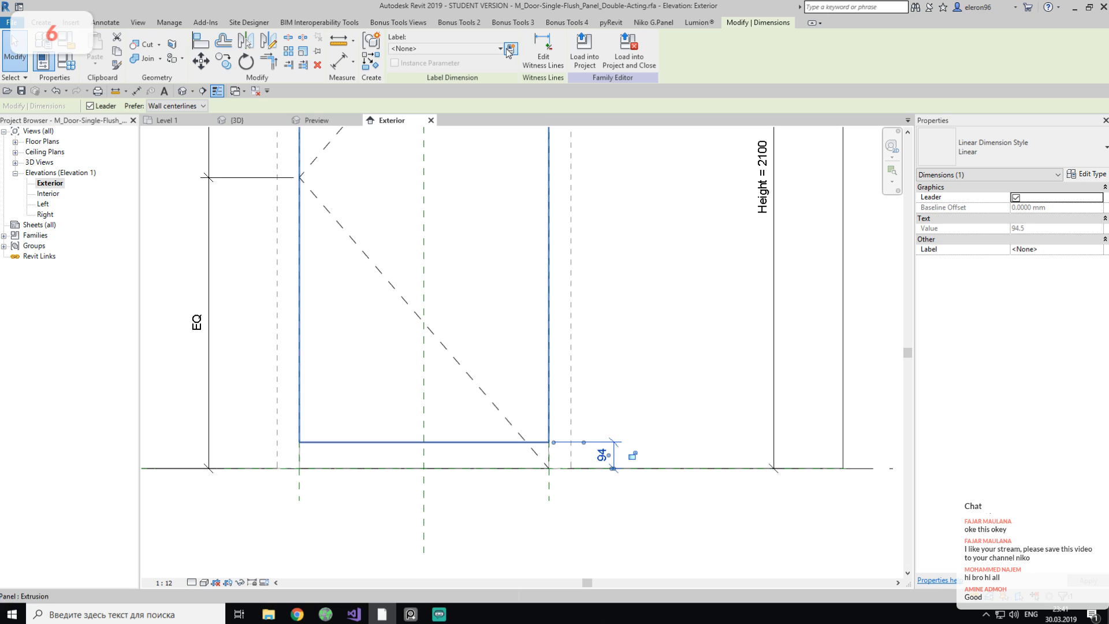
left_click(511, 48)
left_click_drag(669, 192, 720, 182)
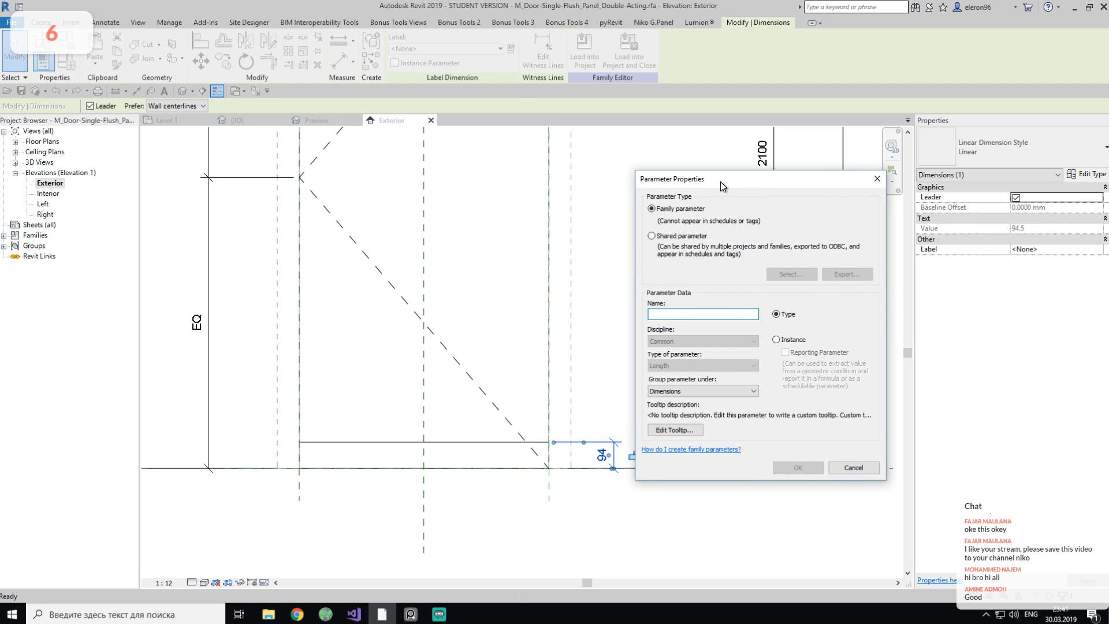
type("Tio")
type("Toilet")
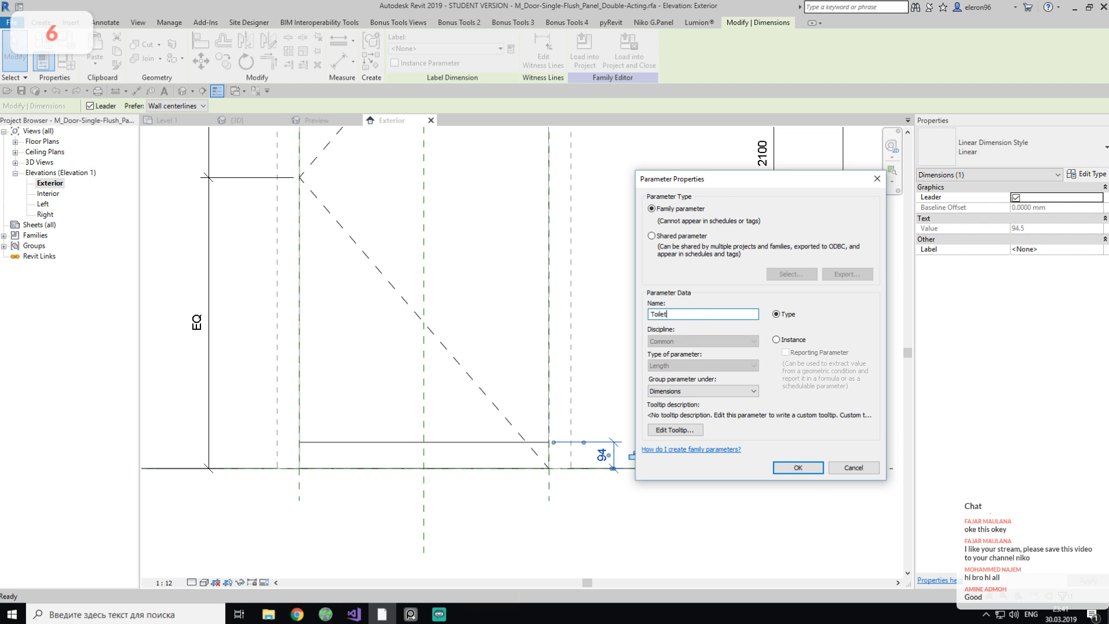
left_click(799, 468)
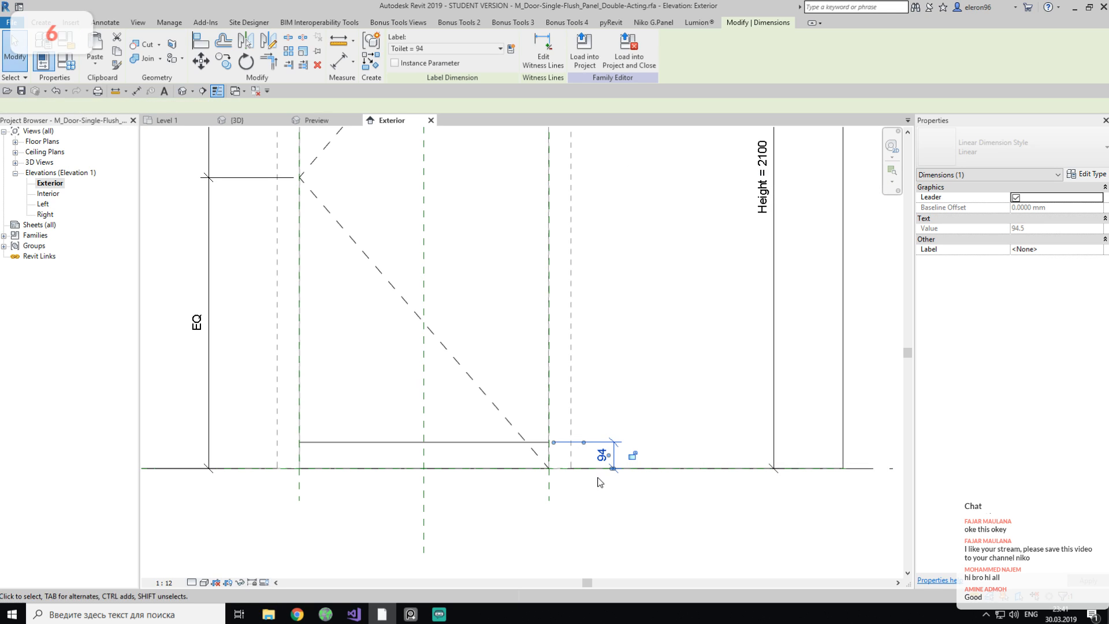
Set the Toilet gap below the door panel to 150 mm.
left_click(523, 442)
left_click(603, 440)
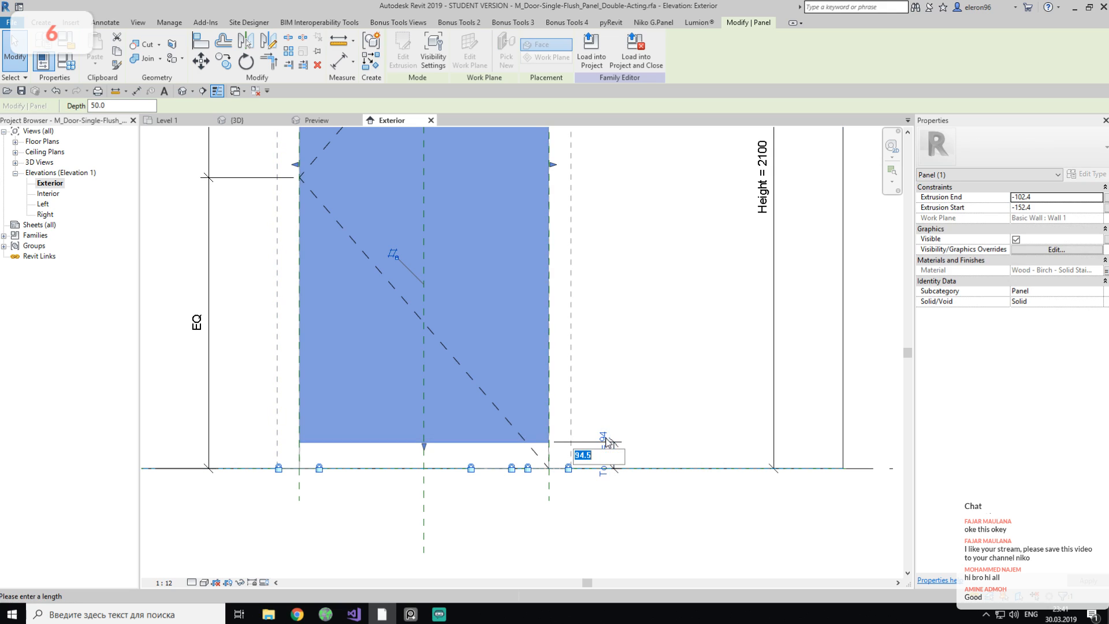
type("1500")
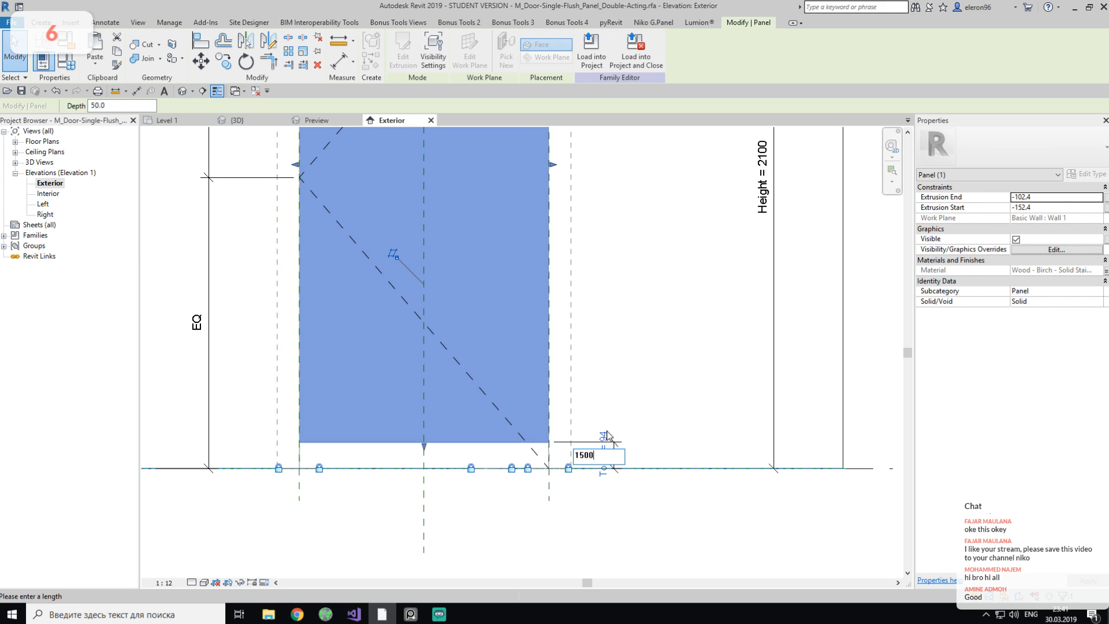
key("Return")
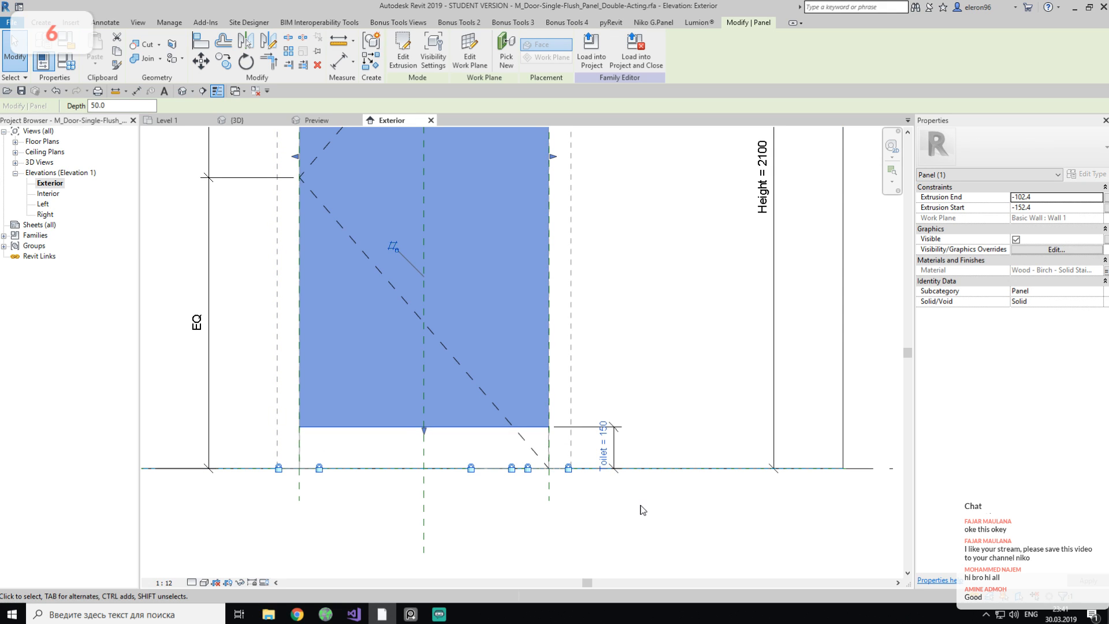
left_click(640, 506)
Load the edited door family into the restroom project, updating the placed stall door.
scroll(640, 489, "down", 2)
middle_click_drag(641, 402, 609, 485)
left_click(402, 46)
left_click(511, 278)
scroll(451, 461, "up", 2)
scroll(451, 461, "up", 2)
middle_click_drag(453, 454, 527, 438, "shift")
scroll(527, 438, "down", 5)
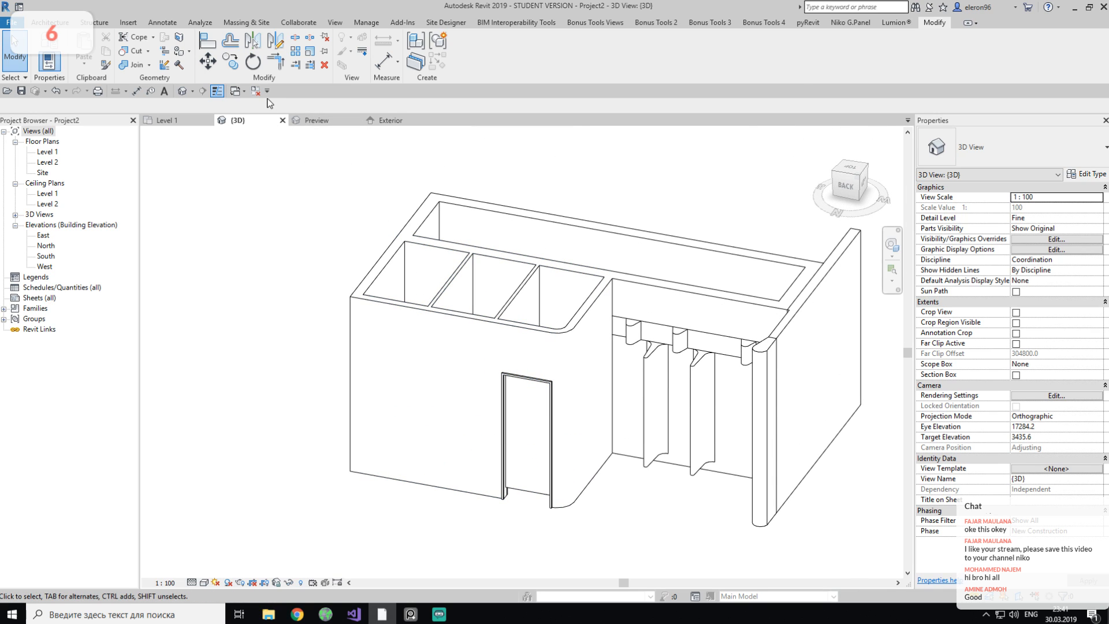
In the Level 1 plan, copy the first stall door to the two other stalls, matching the plan image.
left_click(168, 120)
left_click(365, 341)
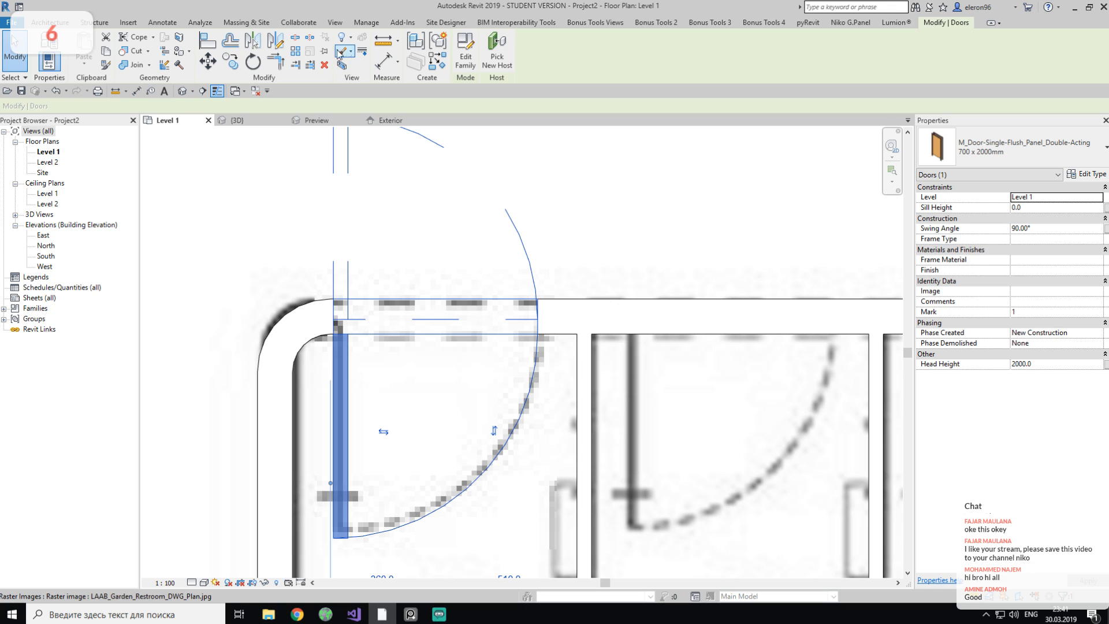
left_click(229, 61)
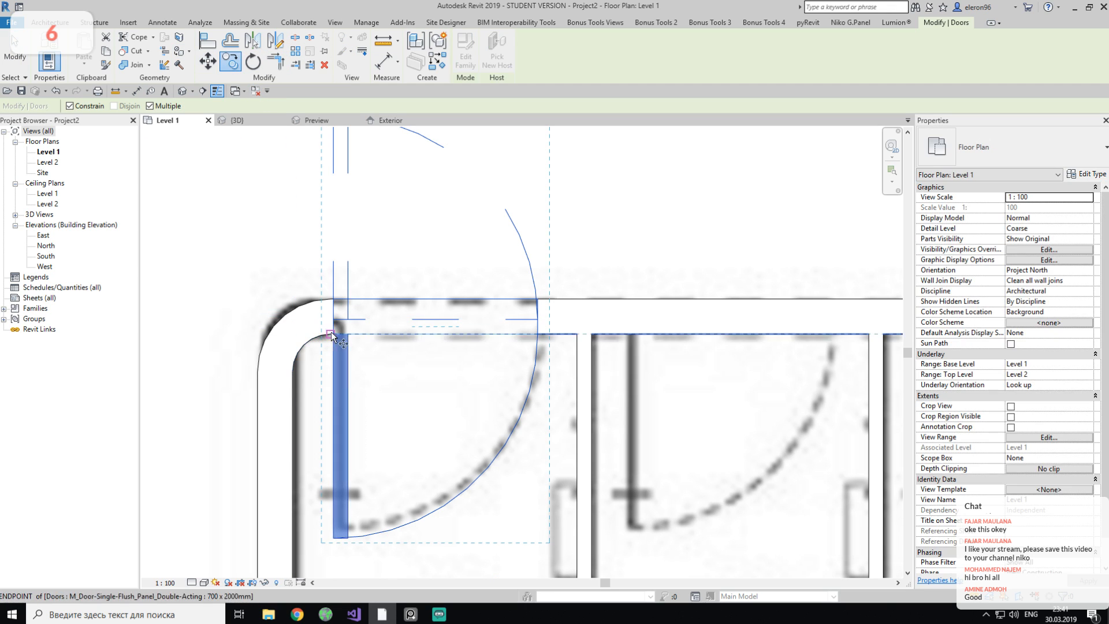
left_click(328, 331)
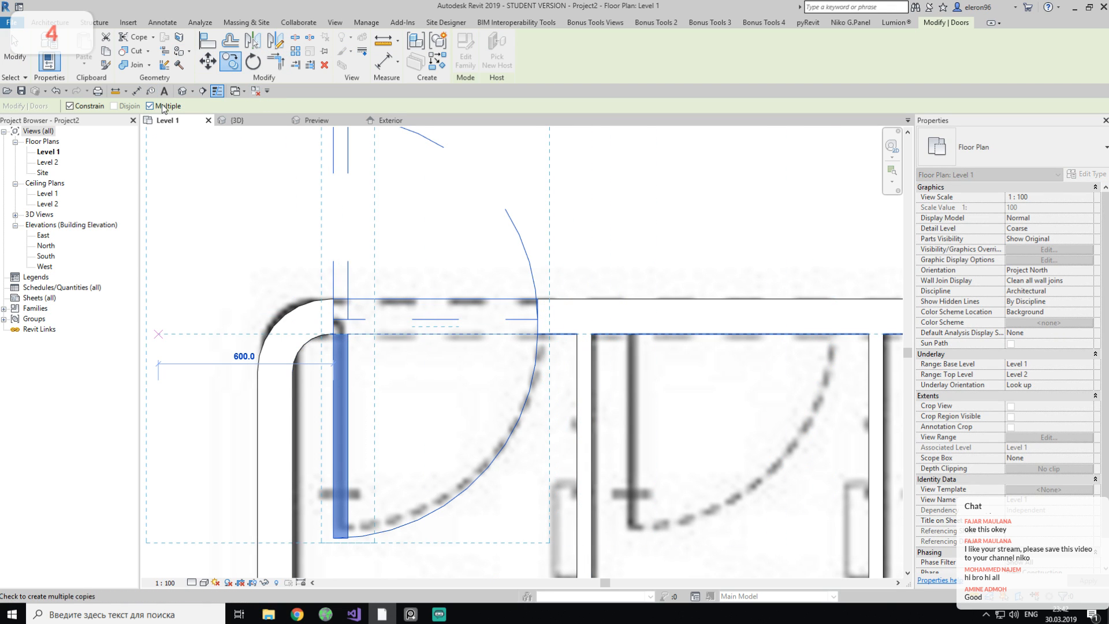
left_click(634, 333)
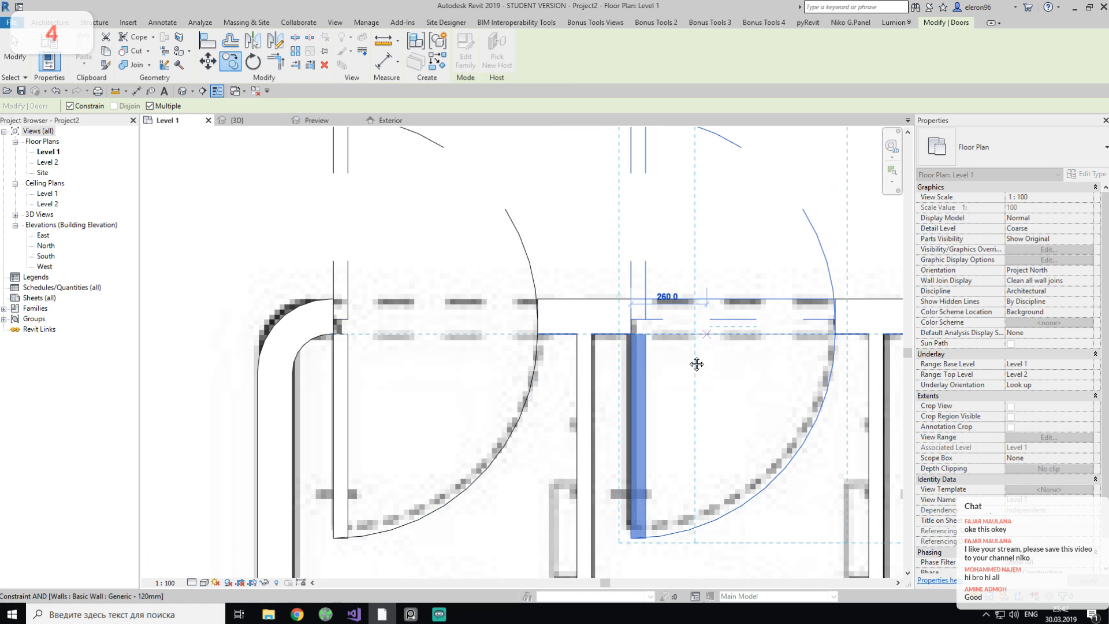
middle_click_drag(886, 350, 546, 331)
left_click(576, 316)
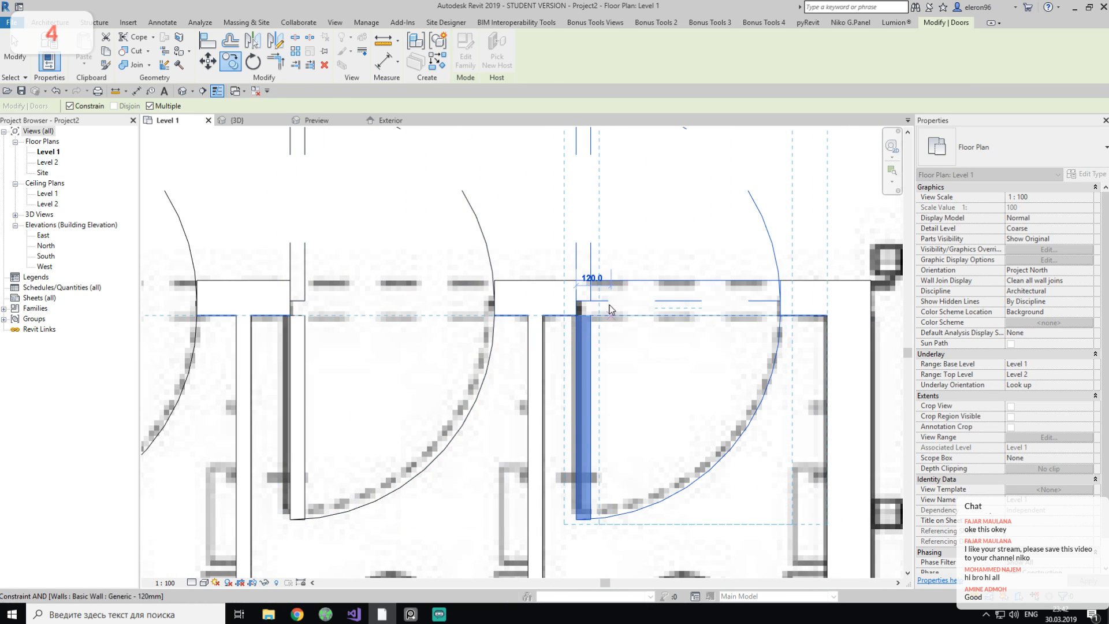
key("Escape")
key("Escape")
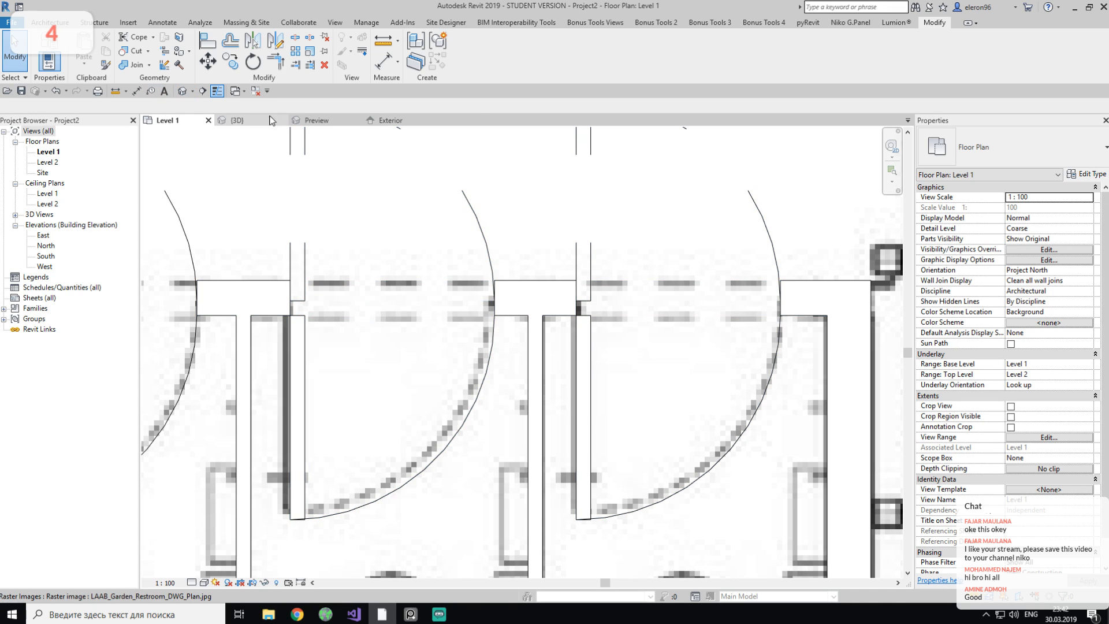
Compare the stall fronts in the 3D view with the reference rendering, examine the foot of the doors and urinal wall, and return to Revit.
left_click(236, 120)
middle_click_drag(543, 340, 491, 321, "shift")
left_click(410, 614)
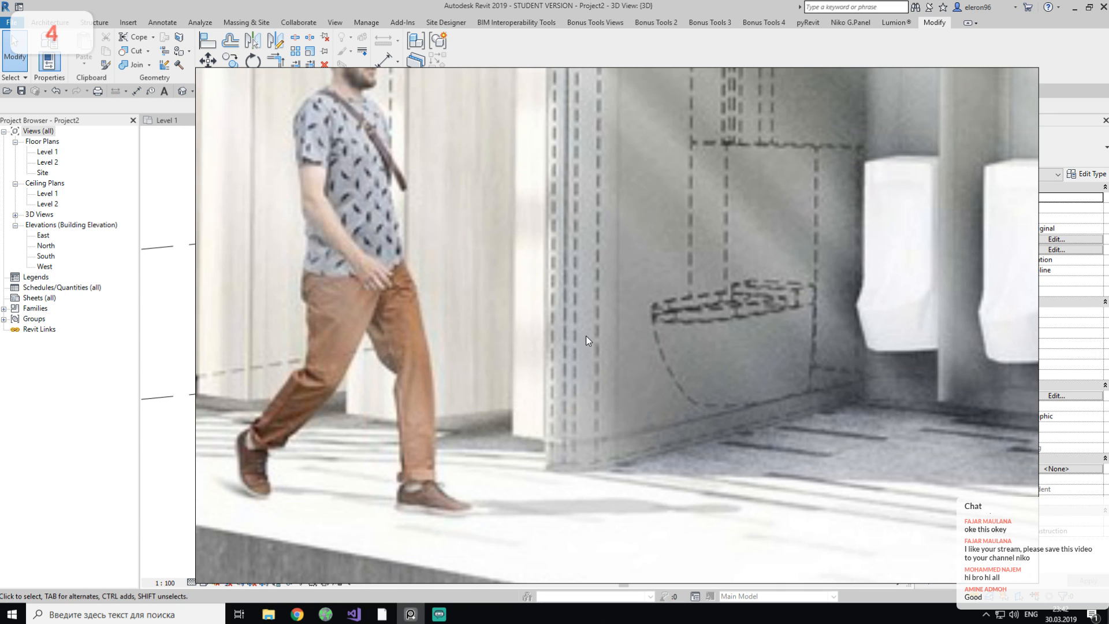
scroll(588, 334, "down", 4)
scroll(588, 334, "down", 2)
scroll(424, 341, "up", 5)
scroll(537, 375, "up", 1)
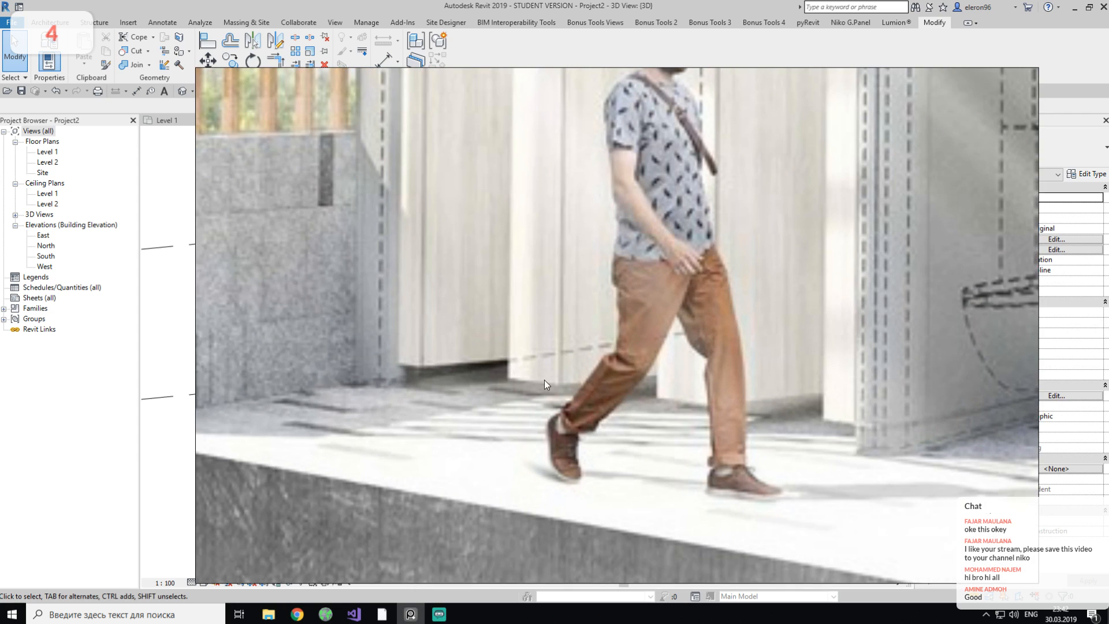
scroll(550, 372, "down", 3)
scroll(549, 372, "down", 3)
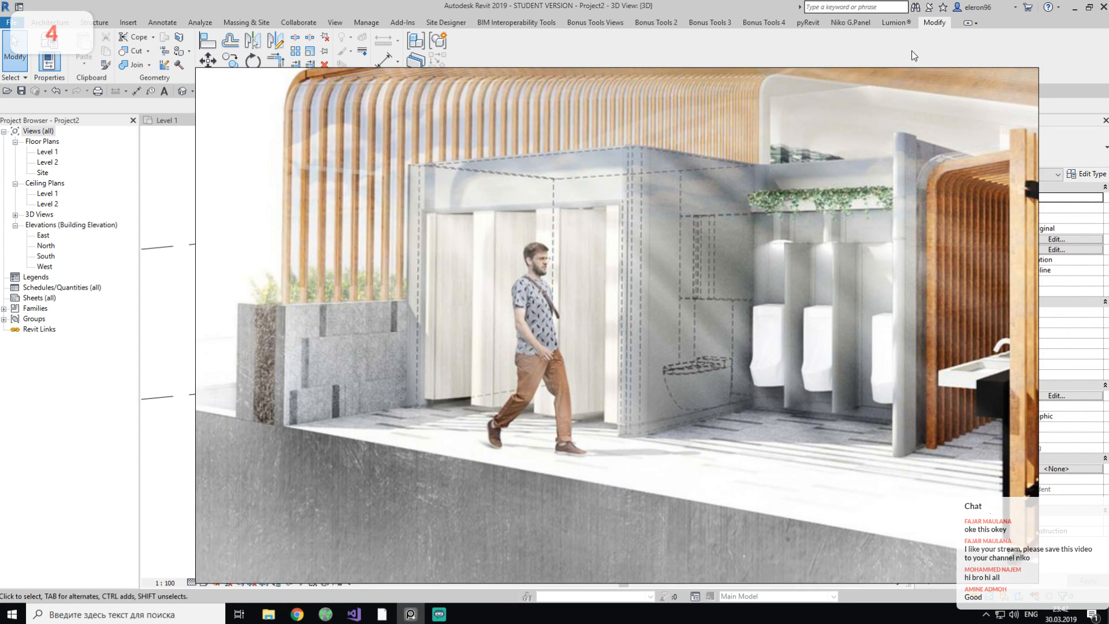
left_click(411, 614)
Start a face split on the 200 mm urinal wall and try a boundary line offset 150 mm from its bottom edge.
scroll(513, 479, "up", 6)
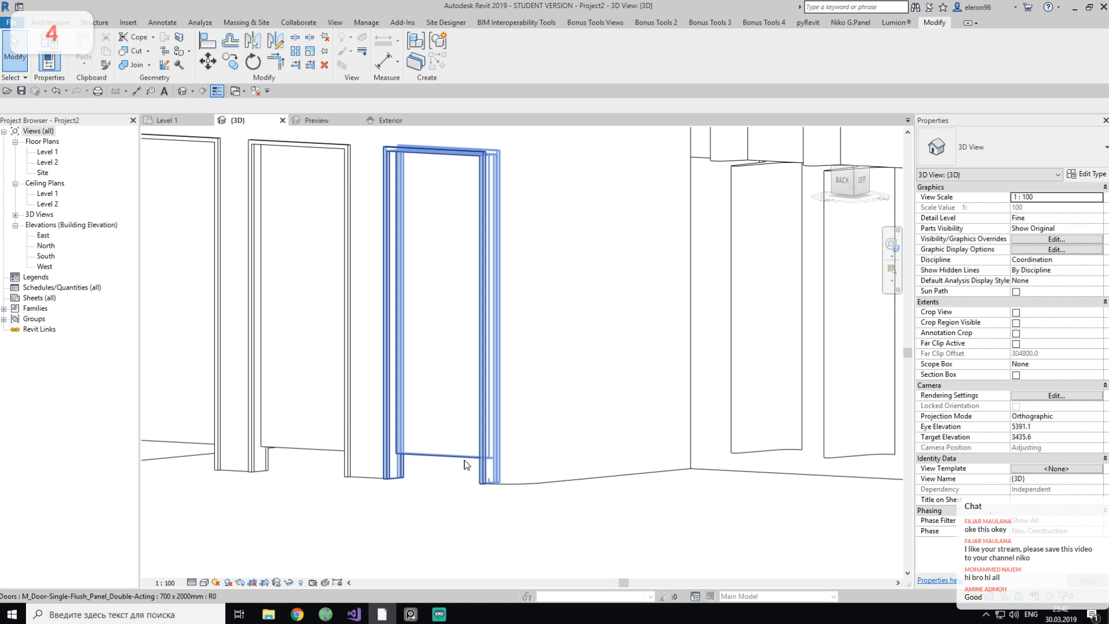
left_click(585, 462)
scroll(574, 438, "up", 2)
scroll(568, 420, "down", 3)
middle_click_drag(571, 421, 619, 432, "shift")
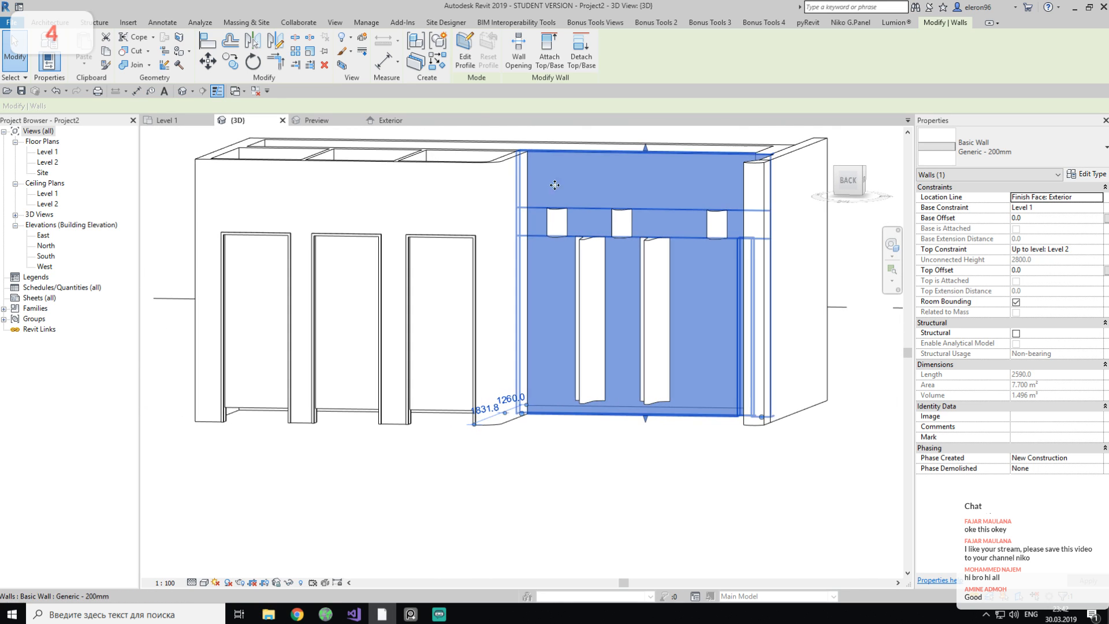
left_click(178, 39)
left_click(551, 394)
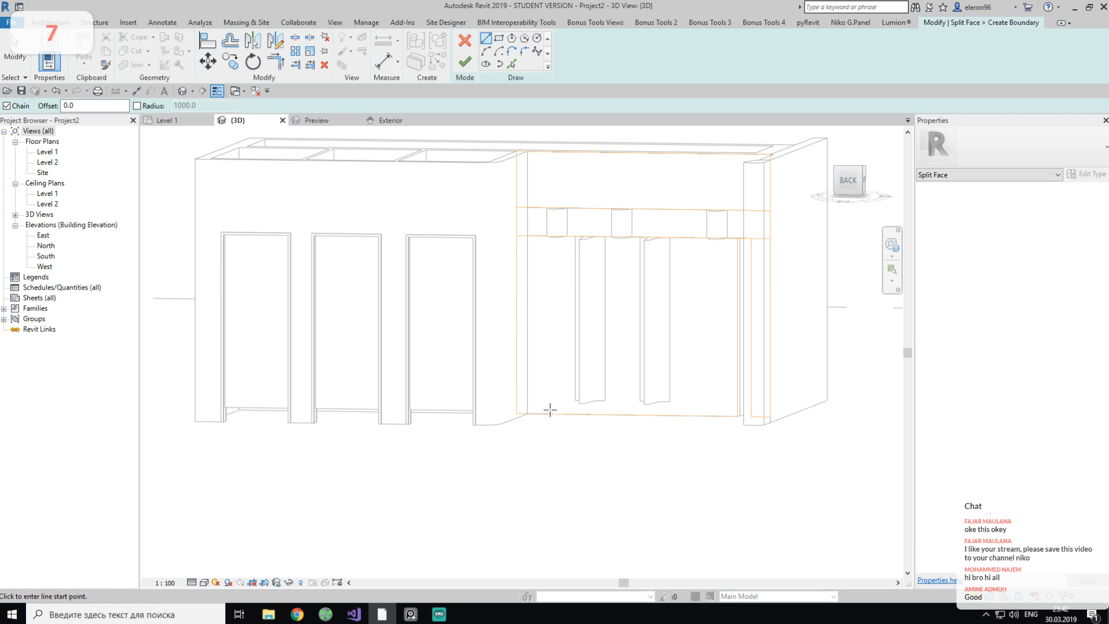
scroll(549, 399, "up", 3)
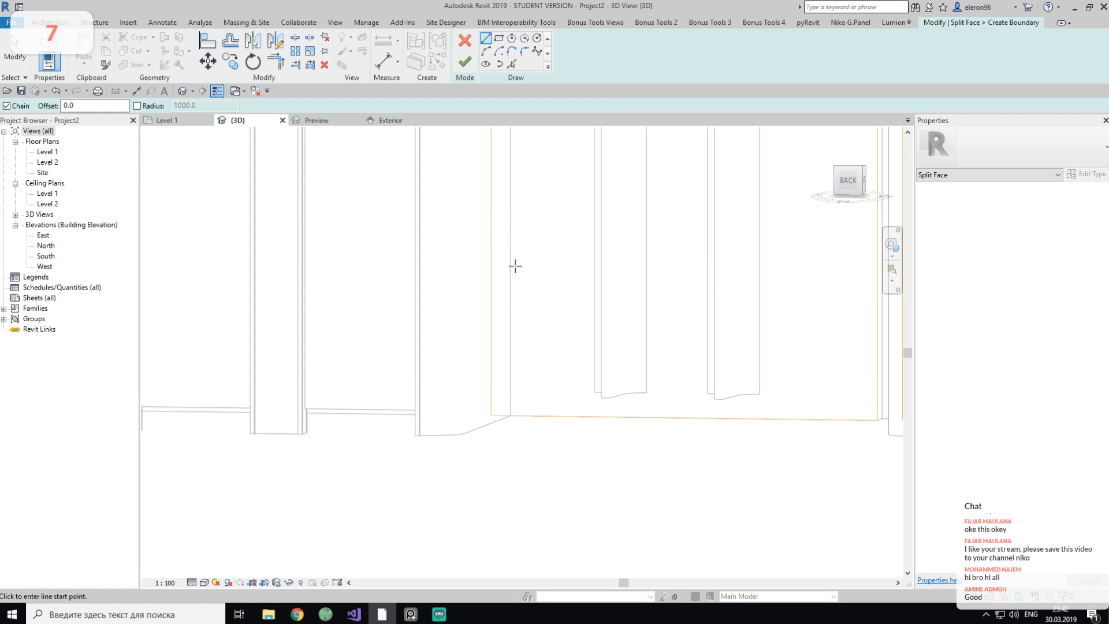
left_click(512, 65)
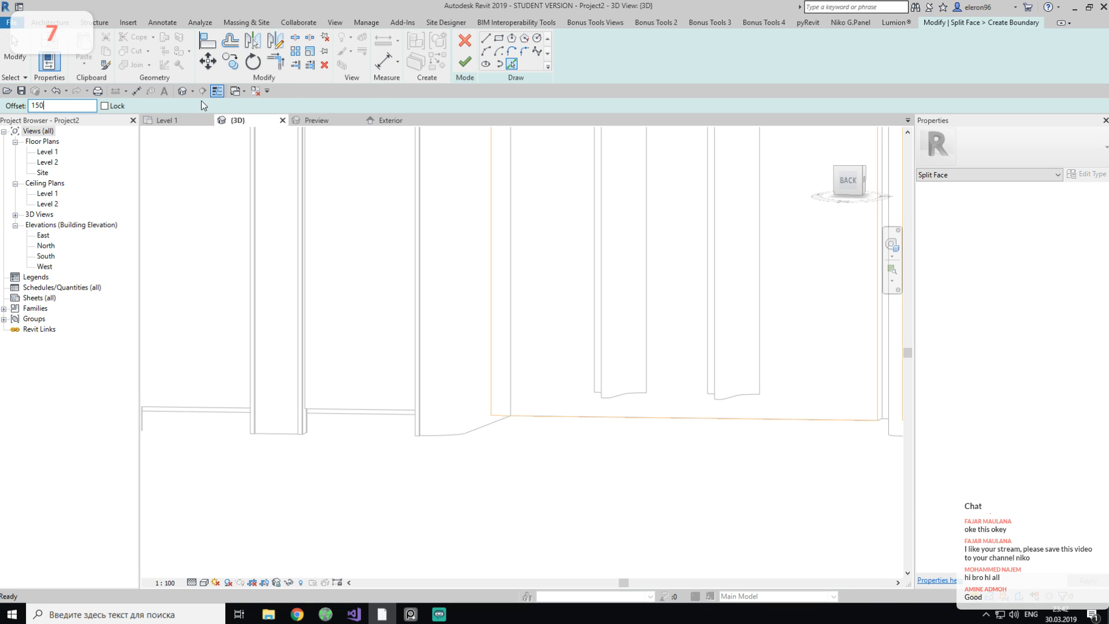
left_click(574, 410)
scroll(578, 411, "down", 4)
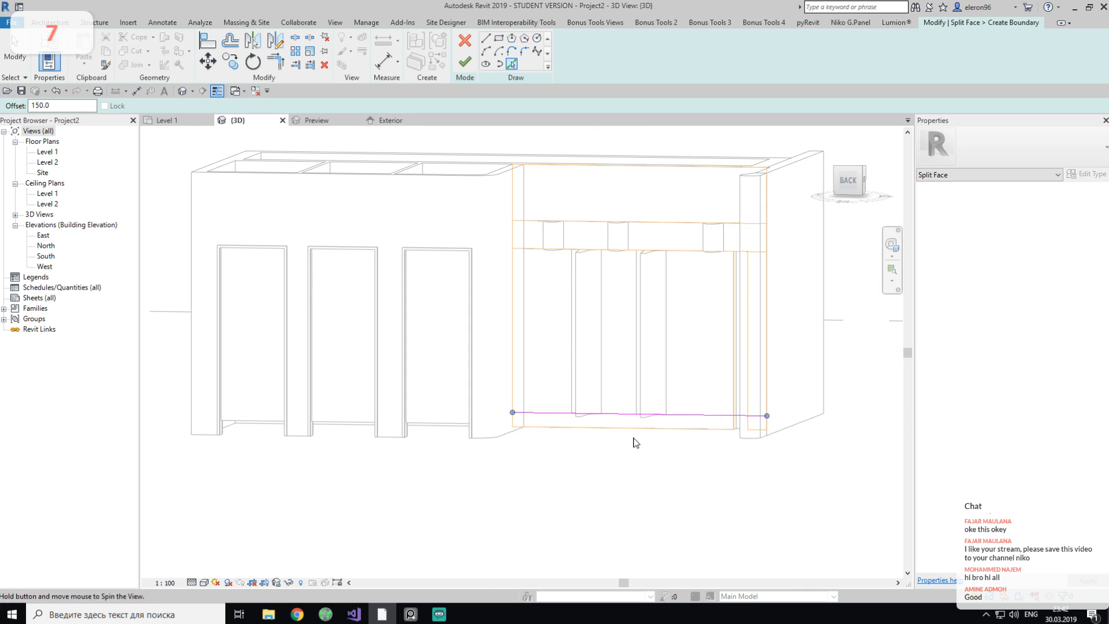
left_click(464, 62)
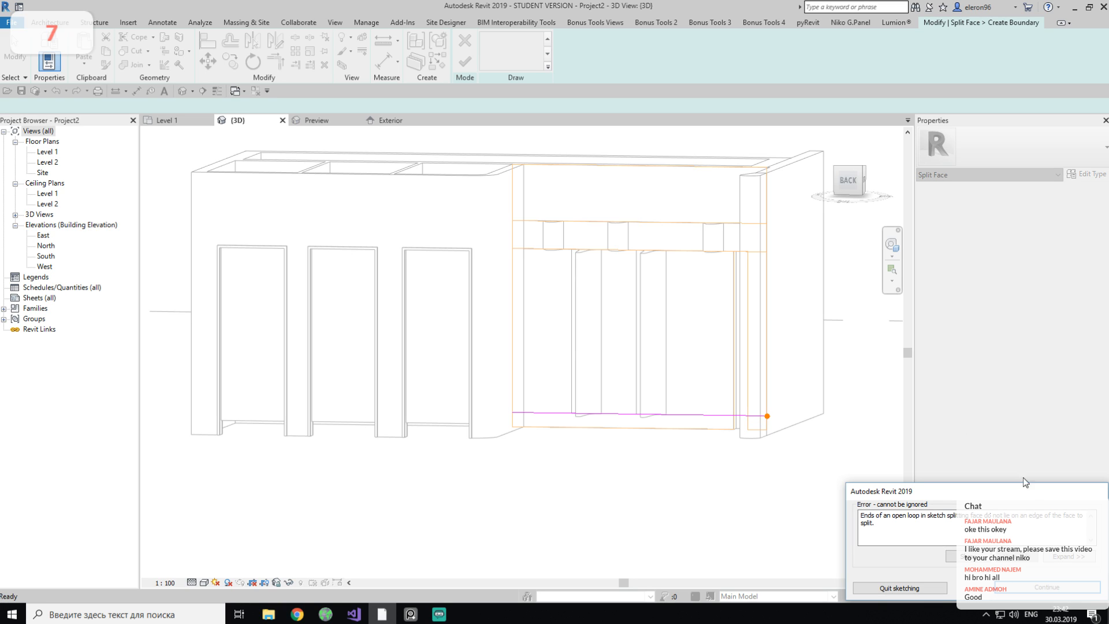
left_click(1022, 584)
Split the boundary line near the wall's end and fit the ends of both segments to the vertical edges beside the reveal.
mouse_move(524, 430)
middle_mouse_down("shift")
mouse_move(673, 477)
mouse_move(829, 375)
middle_mouse_up("shift")
scroll(728, 418, "up", 6)
middle_click_drag(720, 438, 688, 453, "shift")
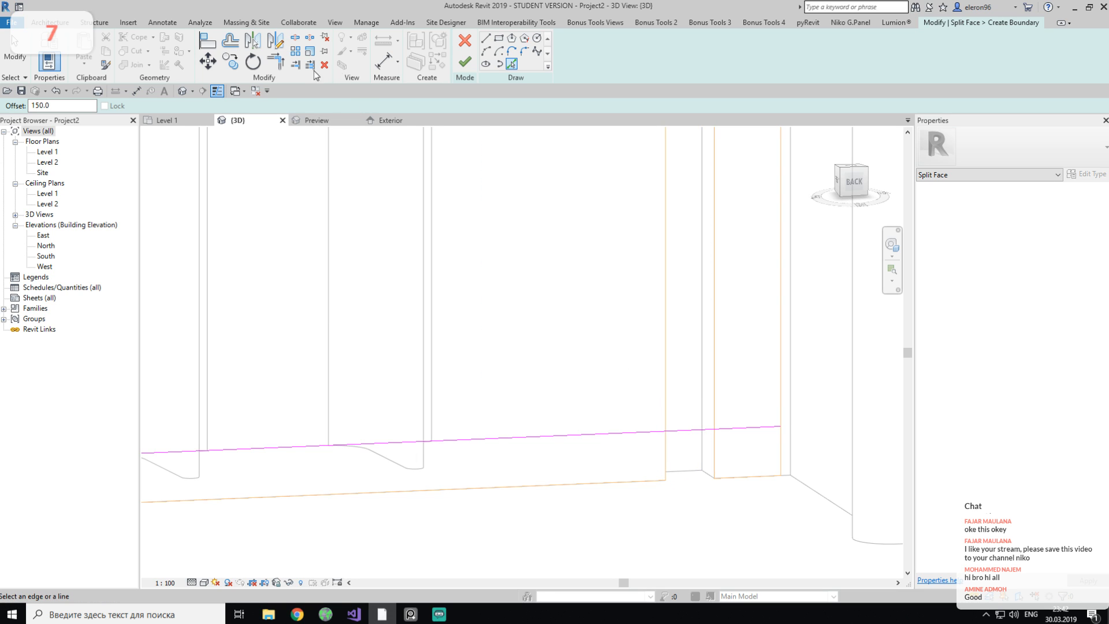
left_click(298, 45)
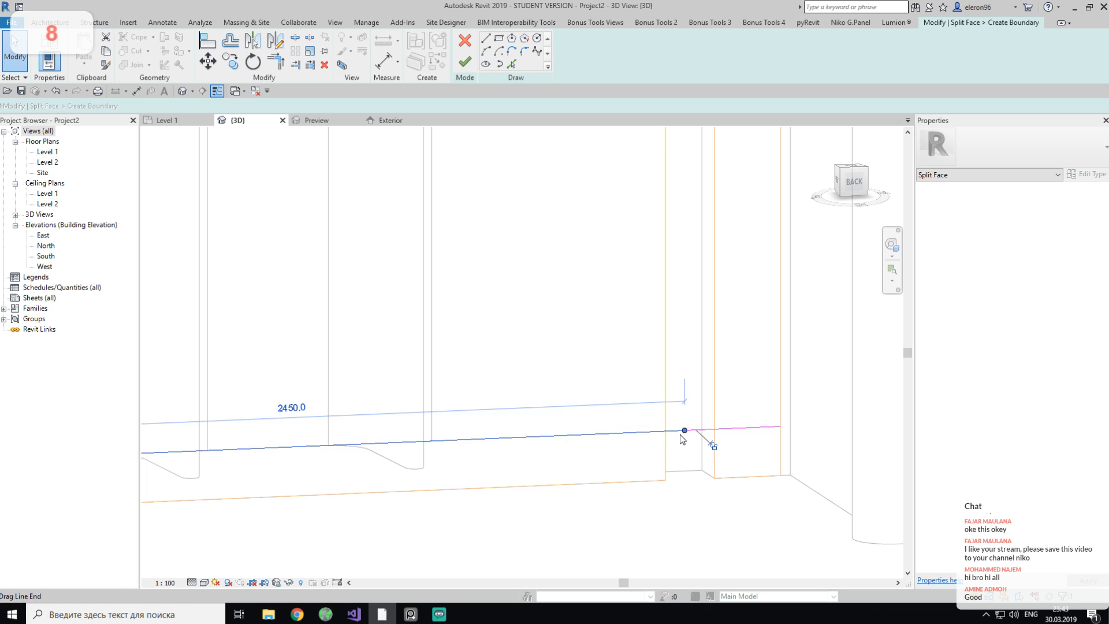
left_click(681, 432)
left_click_drag(632, 437, 716, 427)
left_click(691, 431)
left_click(622, 435)
left_click_drag(631, 433, 665, 432)
Delete the short boundary segment beyond the reveal and finish splitting the urinal wall's face.
left_click(465, 62)
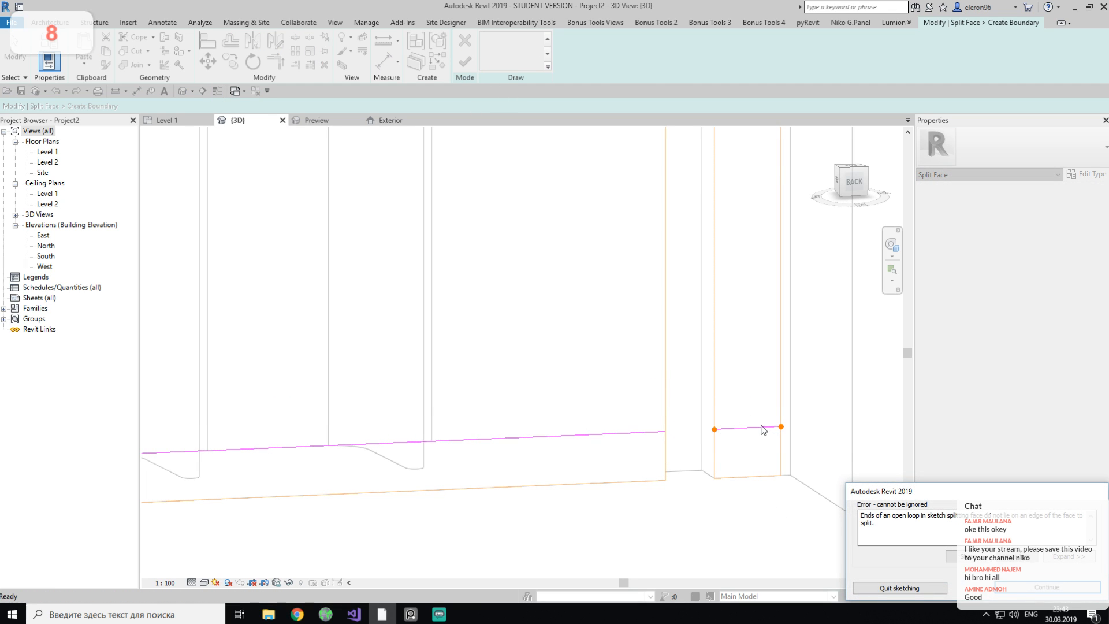
left_click(1050, 588)
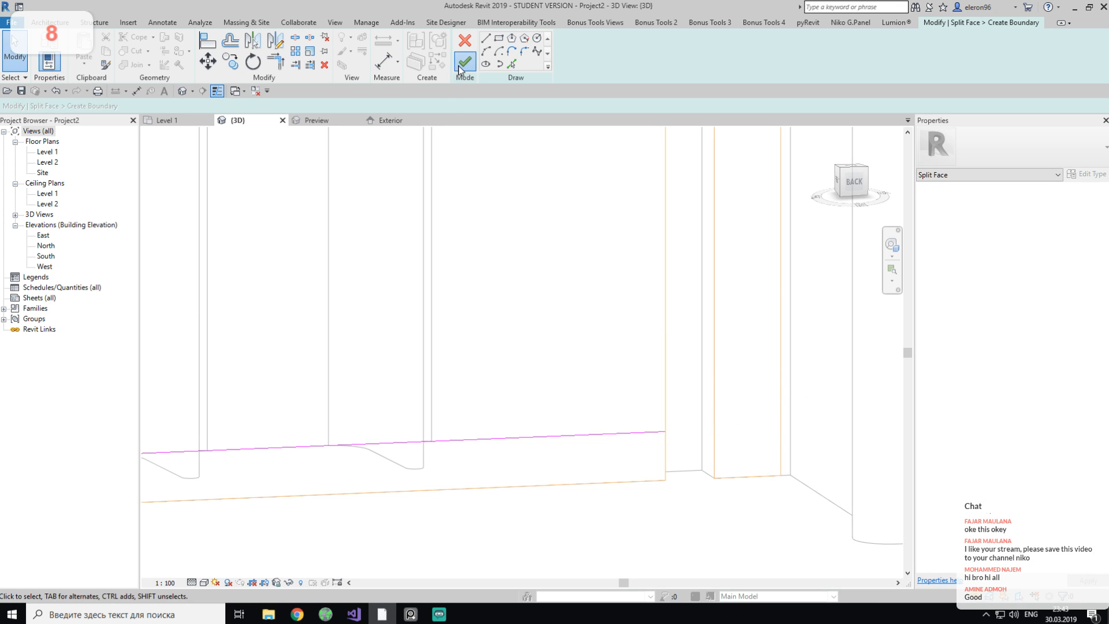
left_click(465, 62)
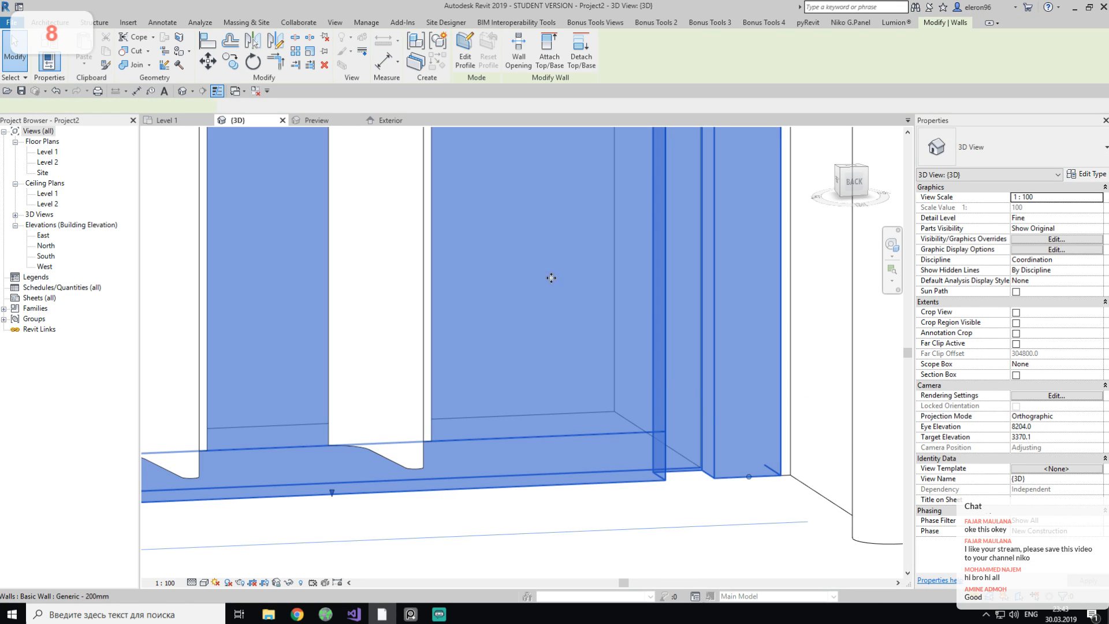
Start another face split on the 200 mm urinal wall and draw a boundary line across the reveal to the wall's end edge, level with the existing base split.
left_click(180, 37)
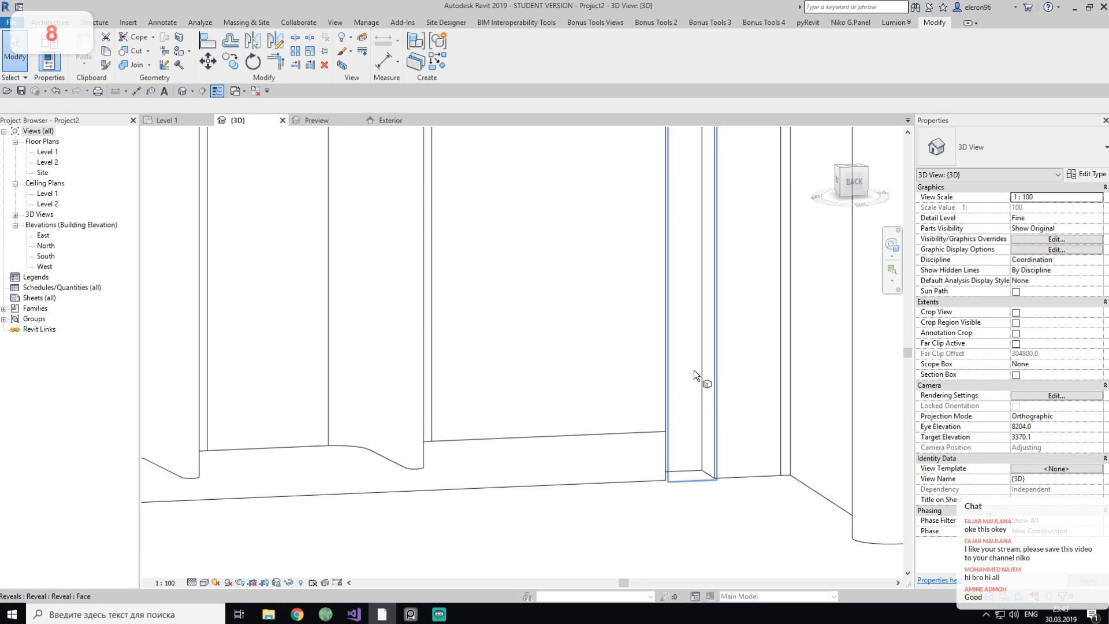
left_click(737, 425)
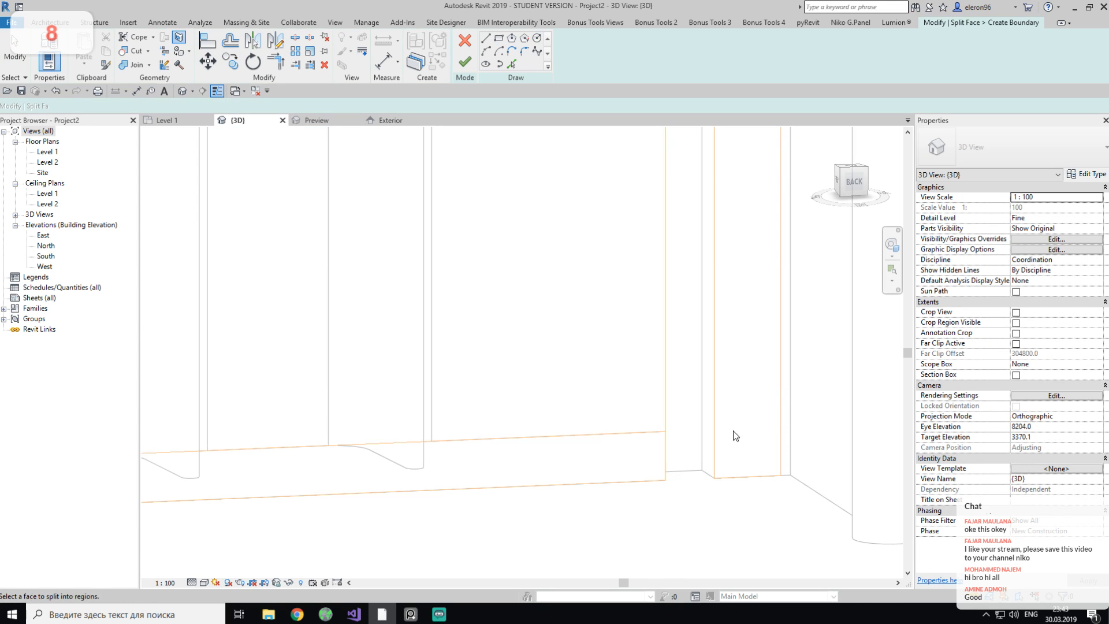
left_click(664, 430)
left_click(779, 426)
key("Escape")
key("Escape")
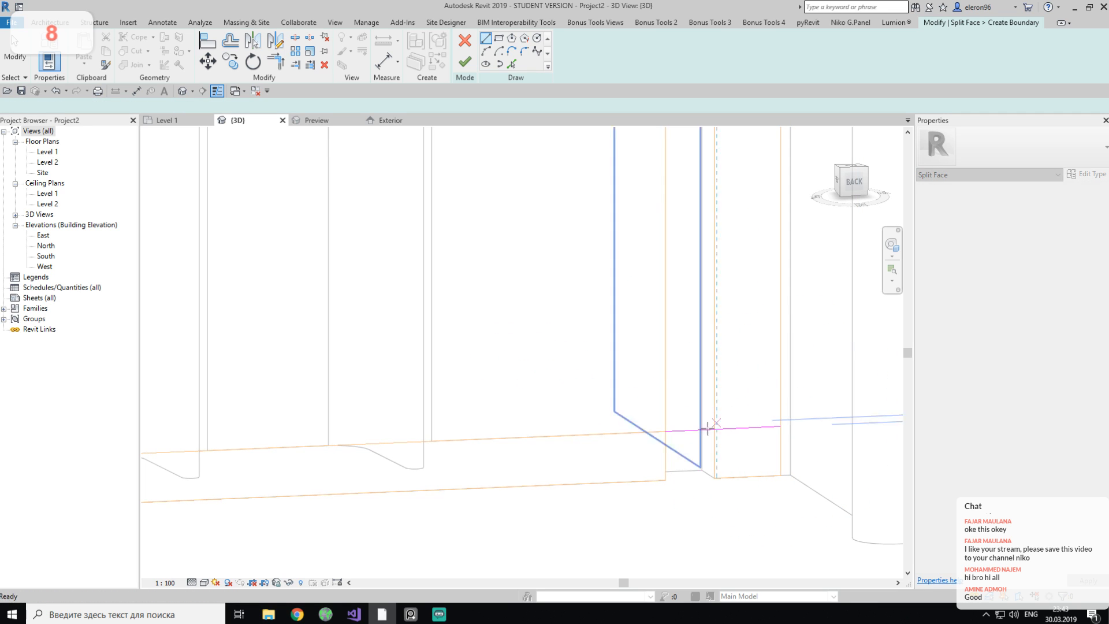
Shorten the boundary line to about 208 mm so it starts at the reveal's vertical edge, and finish the face split.
left_click(675, 433)
left_click_drag(667, 432, 713, 428)
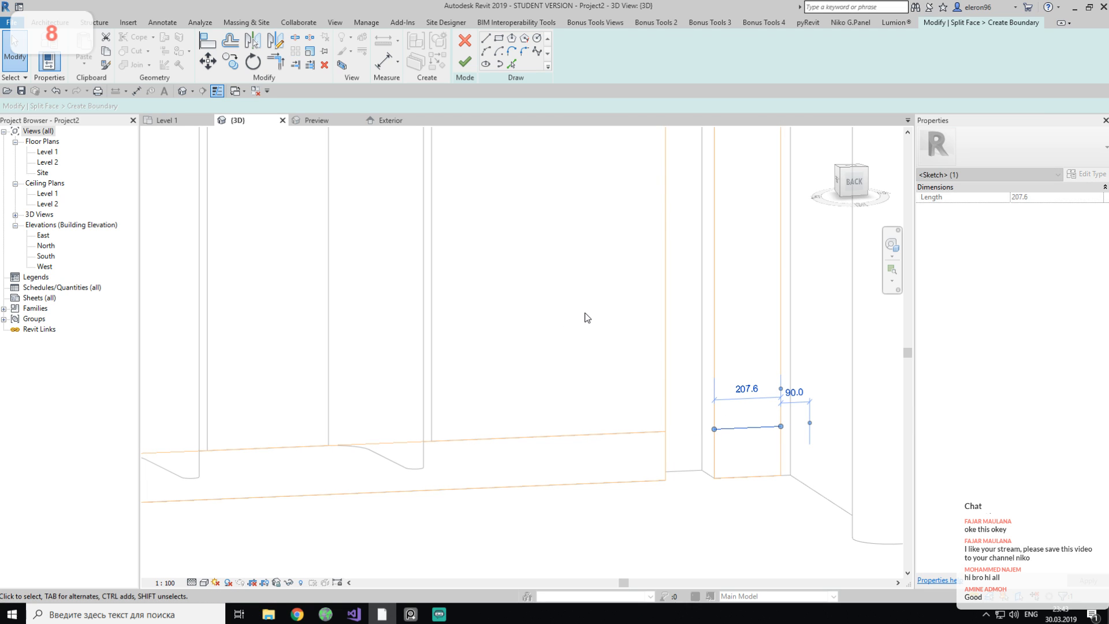
left_click(580, 317)
mouse_move(587, 315)
middle_mouse_down("shift")
mouse_move(385, 349)
mouse_move(486, 364)
middle_mouse_up("shift")
left_click(465, 62)
Split the face of the straight 120 mm wall beside the last stall with a boundary offset 150 mm from its bottom edge.
mouse_move(480, 512)
middle_mouse_down()
mouse_move(574, 384)
mouse_move(634, 431)
mouse_move(599, 420)
middle_mouse_up()
scroll(598, 375, "up", 3)
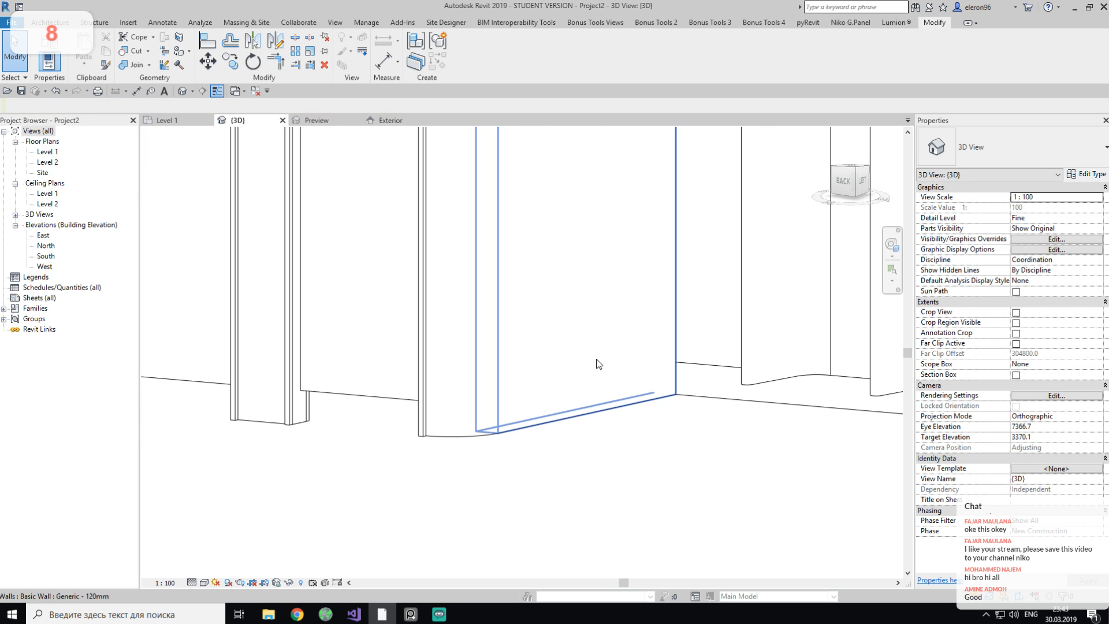
left_click(595, 365)
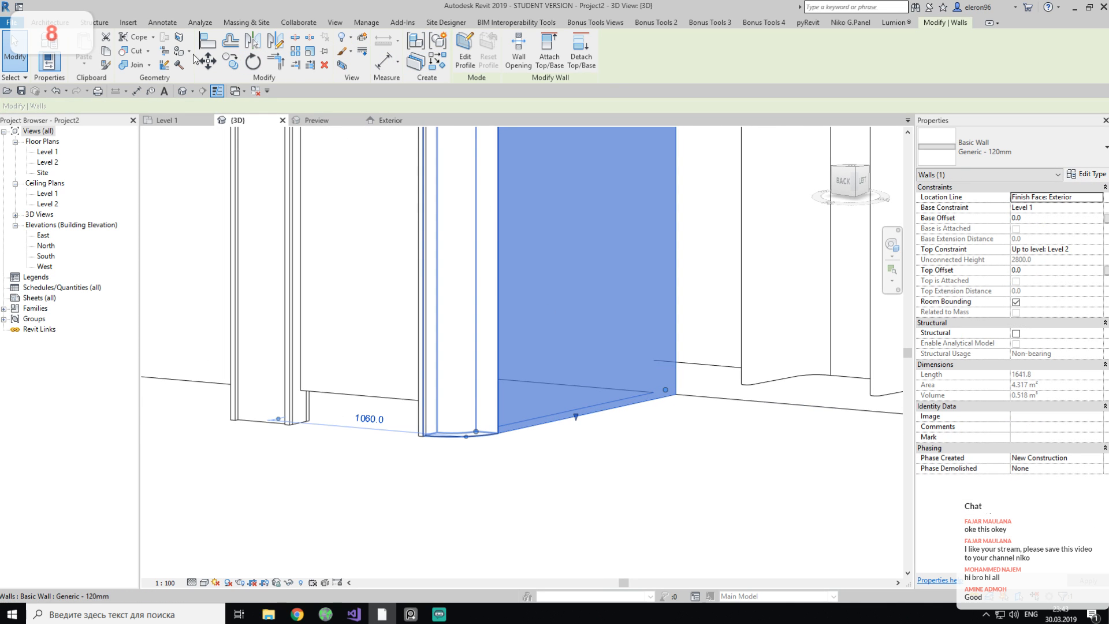
left_click(180, 39)
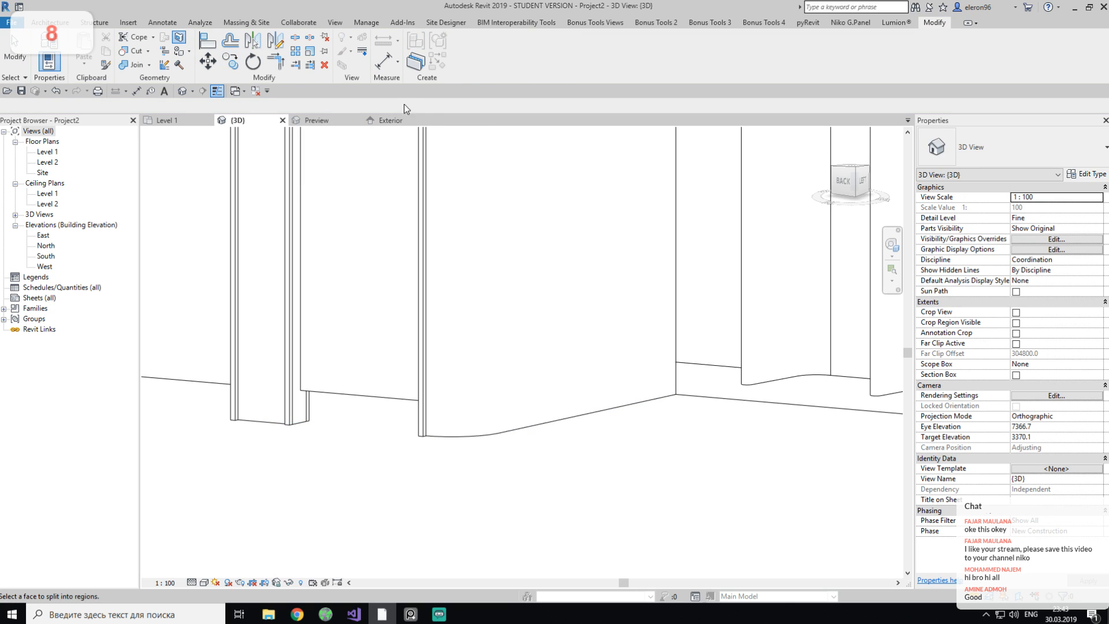
left_click(589, 387)
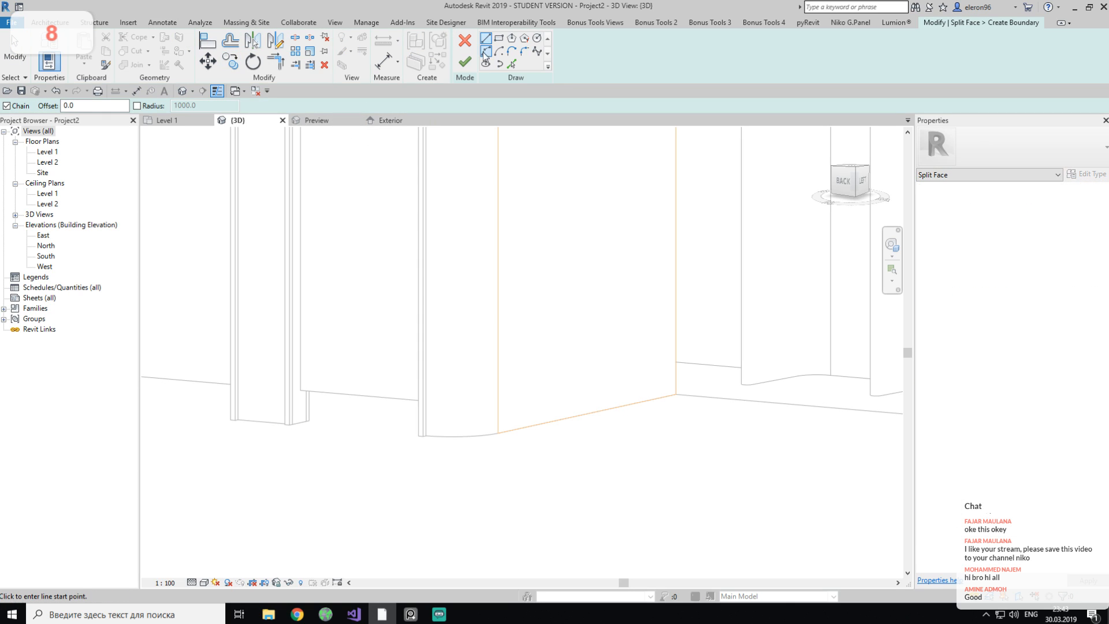
left_click(511, 63)
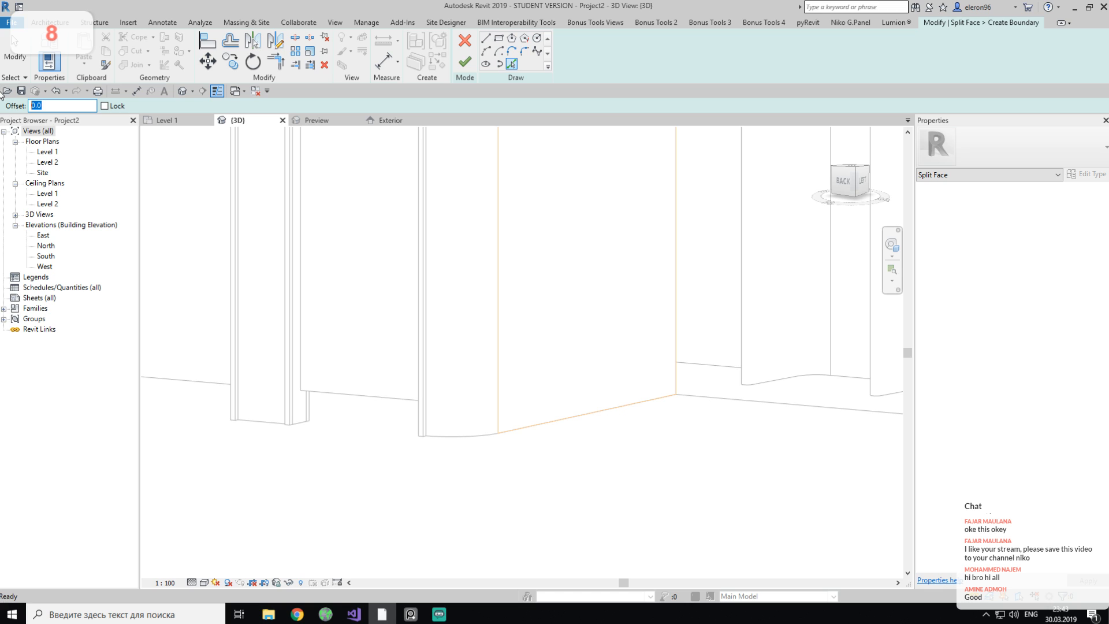
left_click(603, 406)
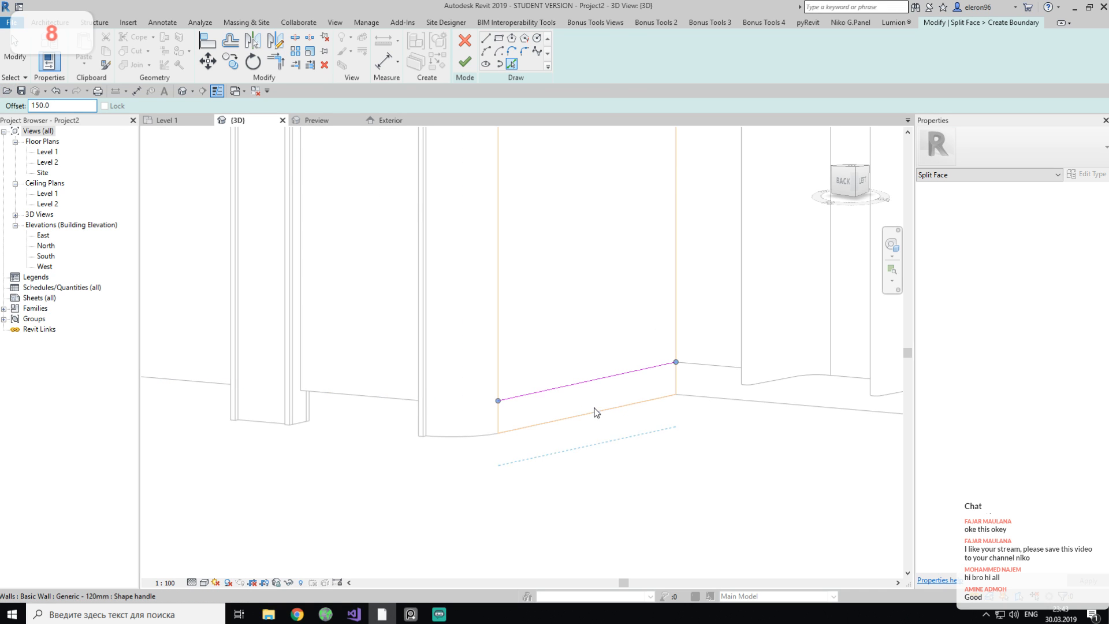
left_click(465, 61)
left_click(462, 298)
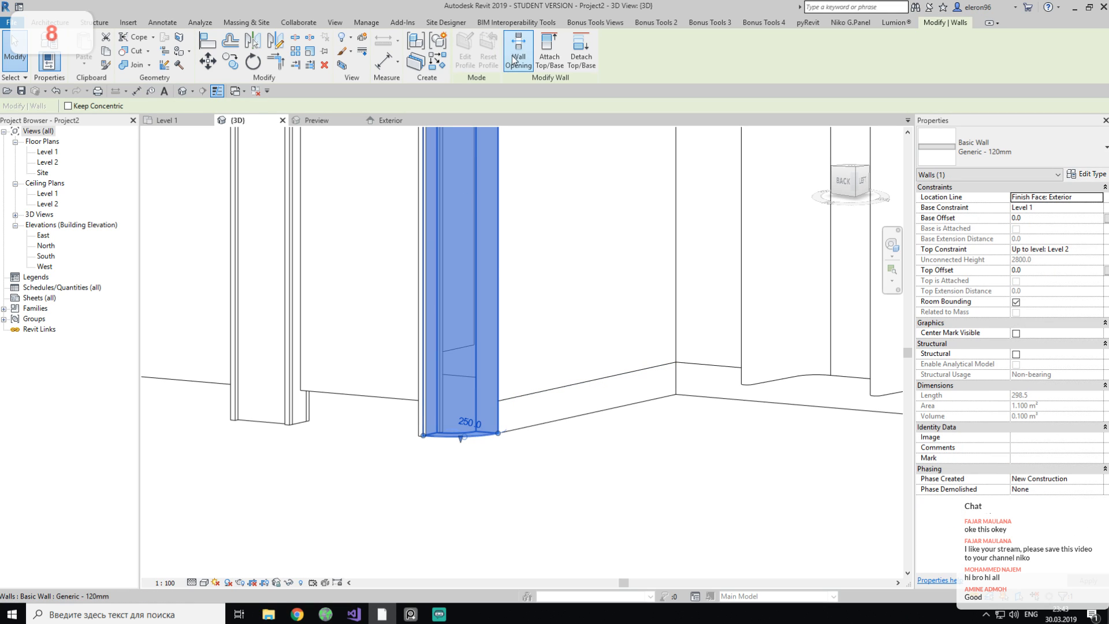
left_click(179, 37)
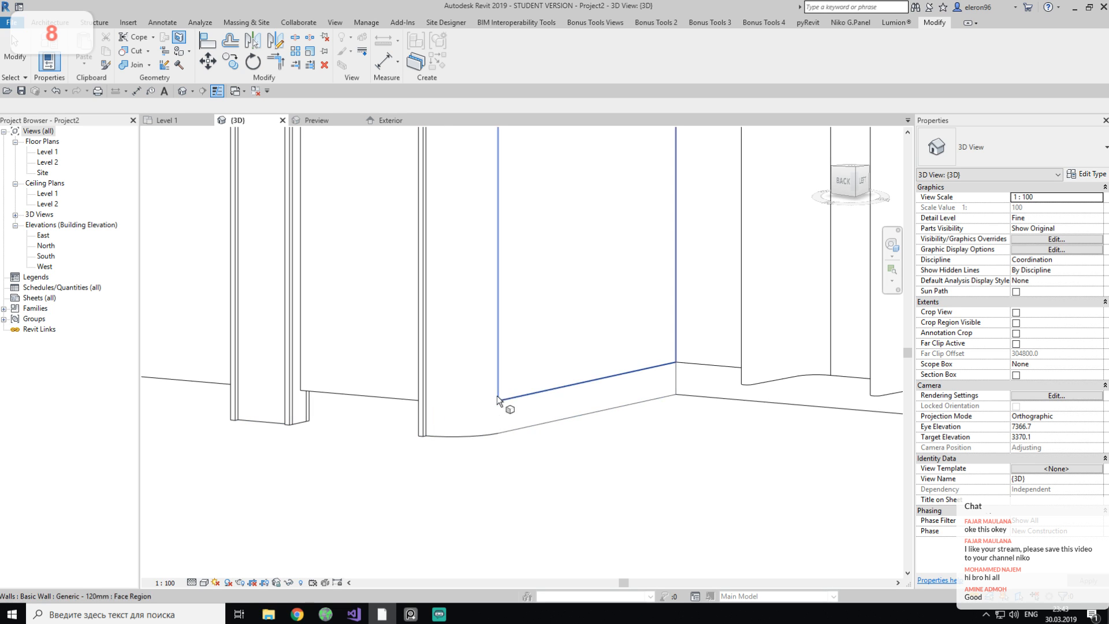
scroll(497, 395, "down", 6)
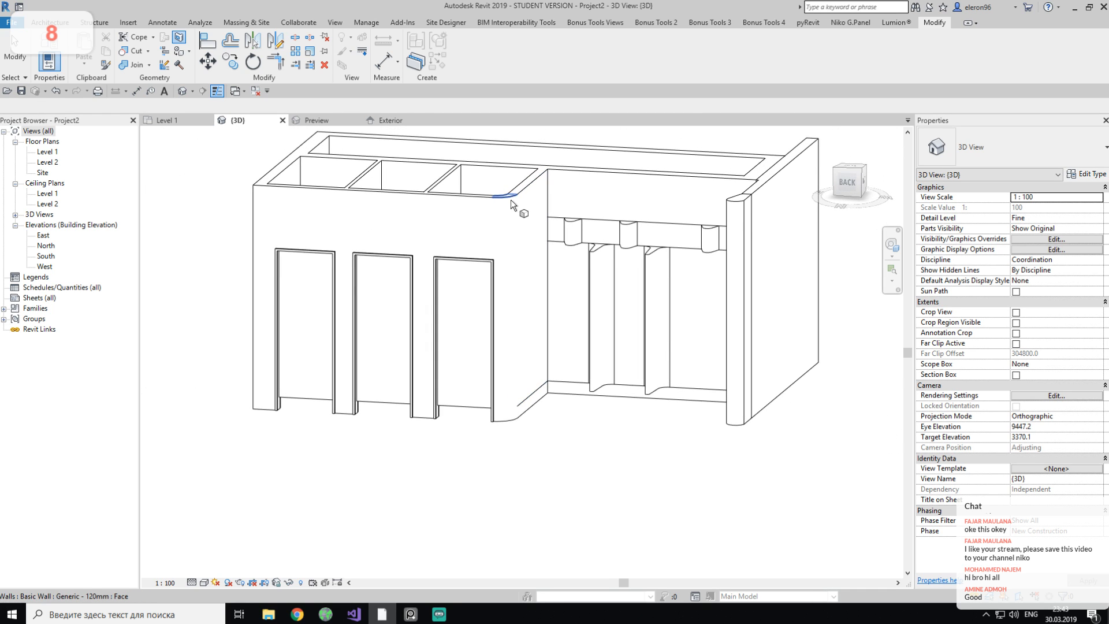
scroll(511, 200, "up", 3)
key("Escape")
left_click(506, 203)
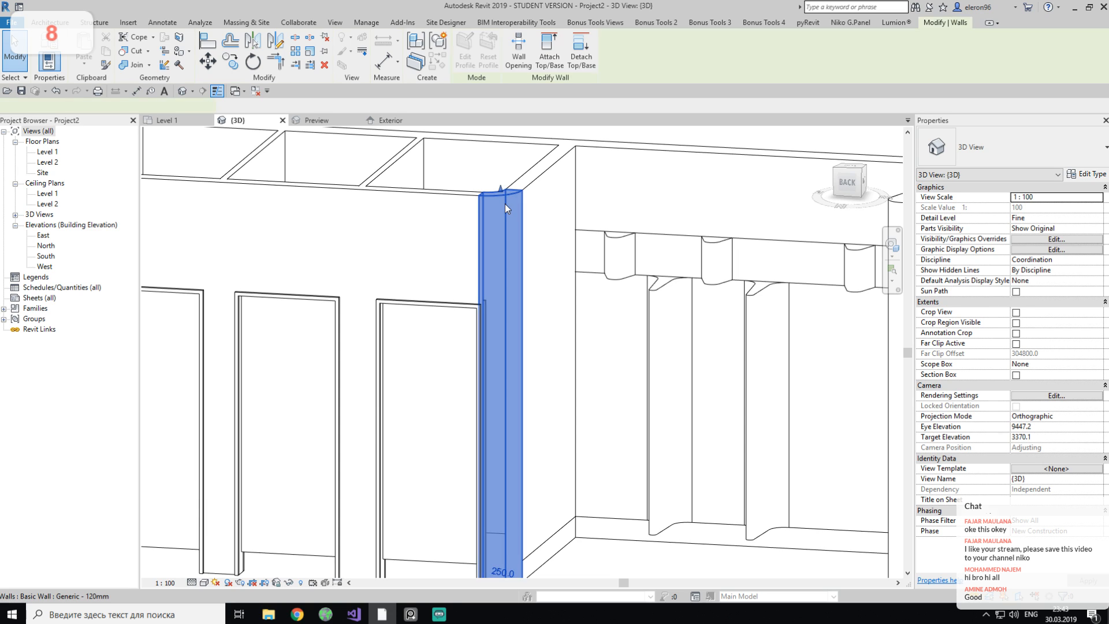
scroll(505, 203, "down", 3)
middle_click_drag(506, 203, 472, 341, "shift")
left_click(526, 420)
Split the face of the 120 mm side wall at the urinals' opposite end with a boundary offset 150 mm from its bottom edge.
scroll(506, 426, "down", 2)
middle_click_drag(427, 409, 450, 389, "shift")
scroll(525, 409, "up", 4)
scroll(524, 382, "up", 3)
left_click(481, 391)
scroll(497, 399, "up", 5)
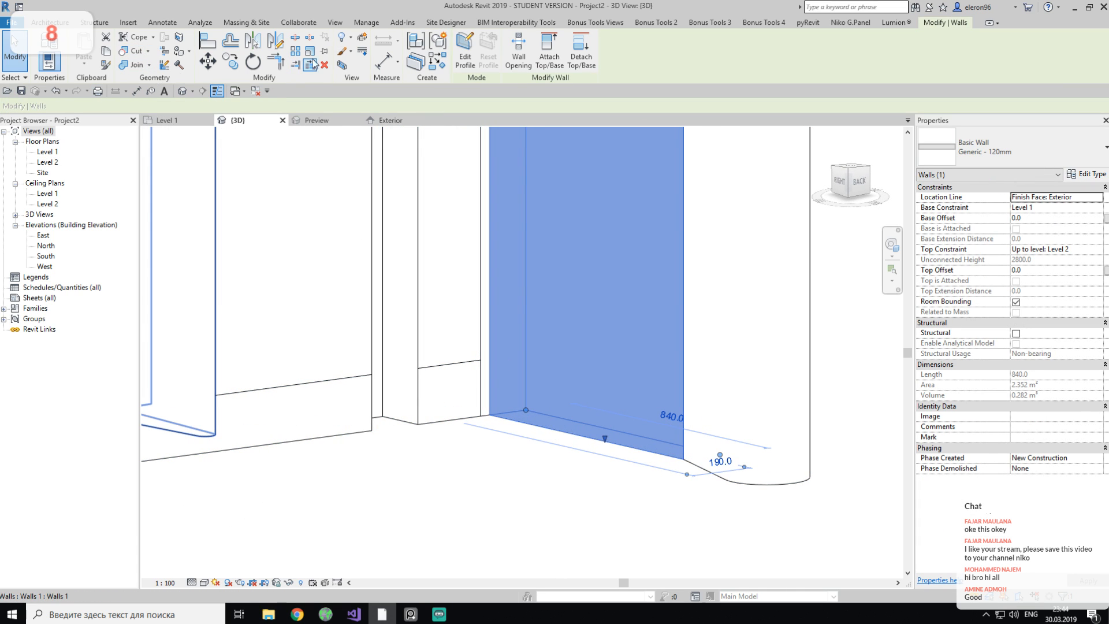
left_click(179, 38)
left_click(588, 359)
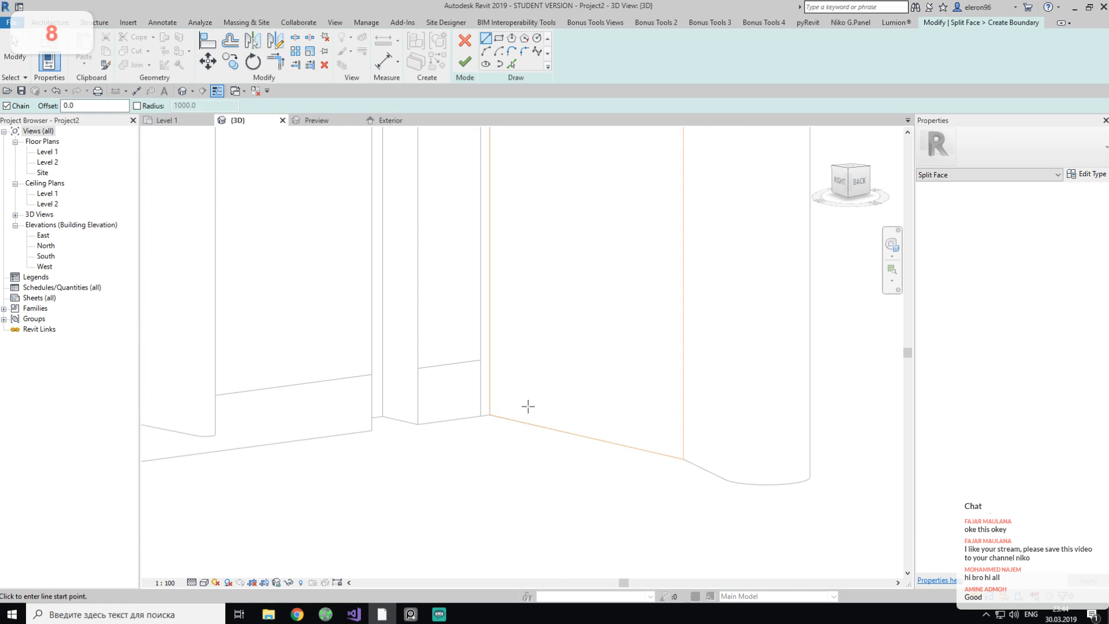
left_click(511, 63)
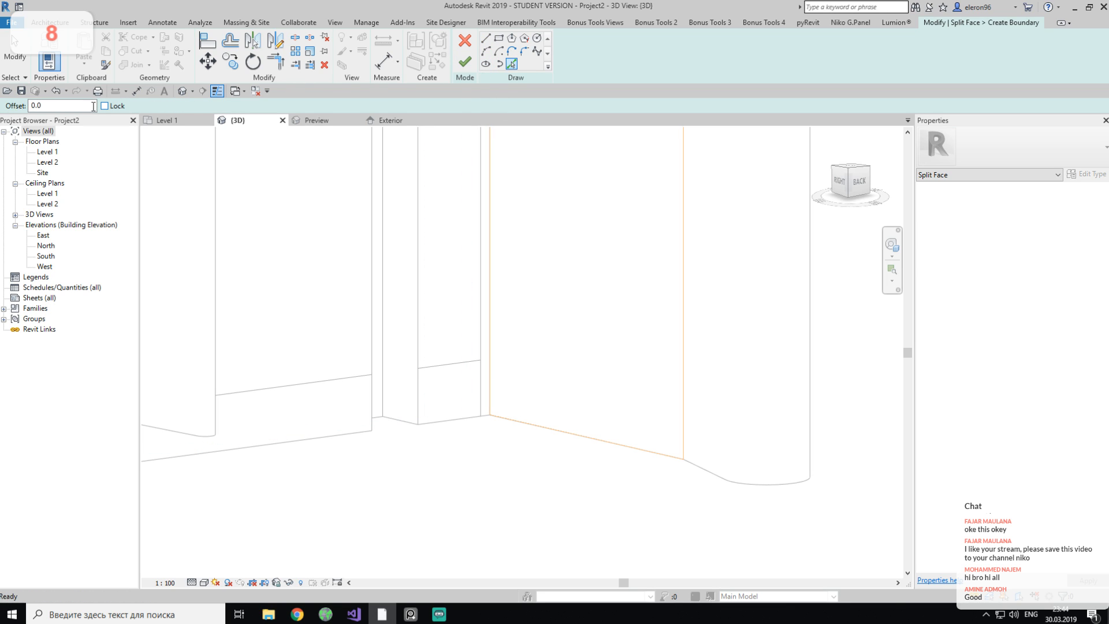
left_click(35, 105)
type("150")
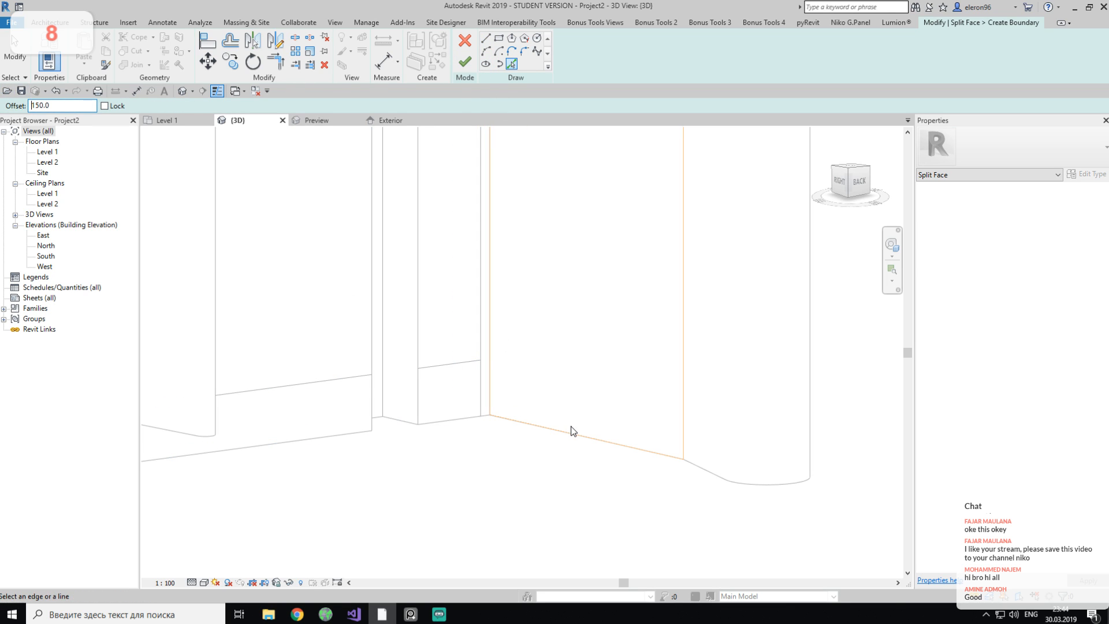
left_click(572, 433)
left_click(463, 62)
Open the rounded wall end for in-place editing and raise the underside of its extrusion well above the floor.
middle_click_drag(549, 216, 606, 356, "shift")
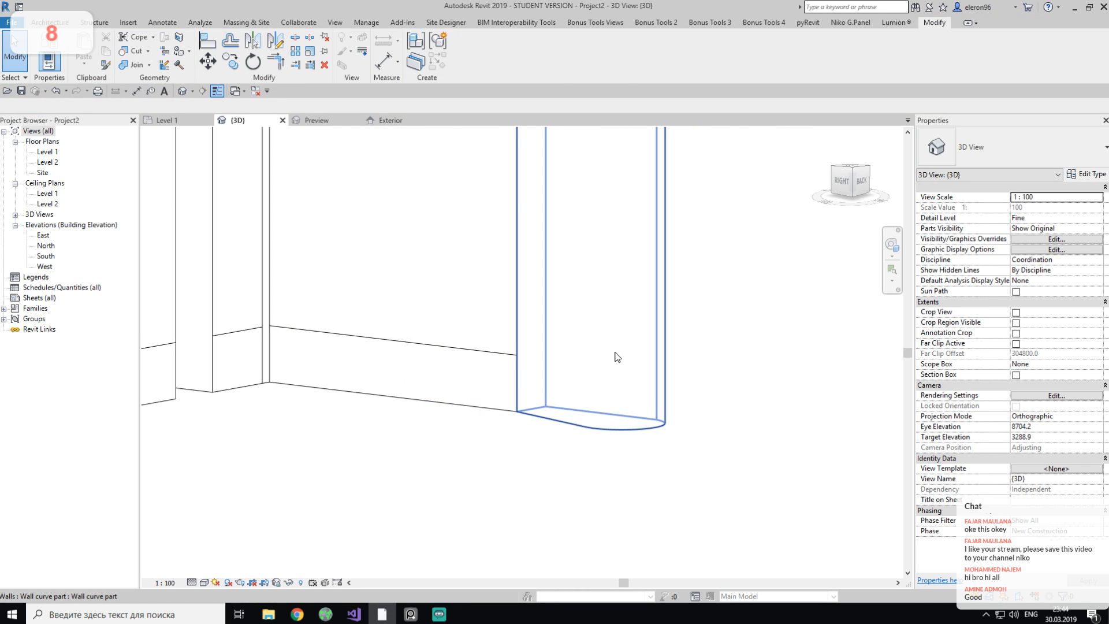
left_click(603, 351)
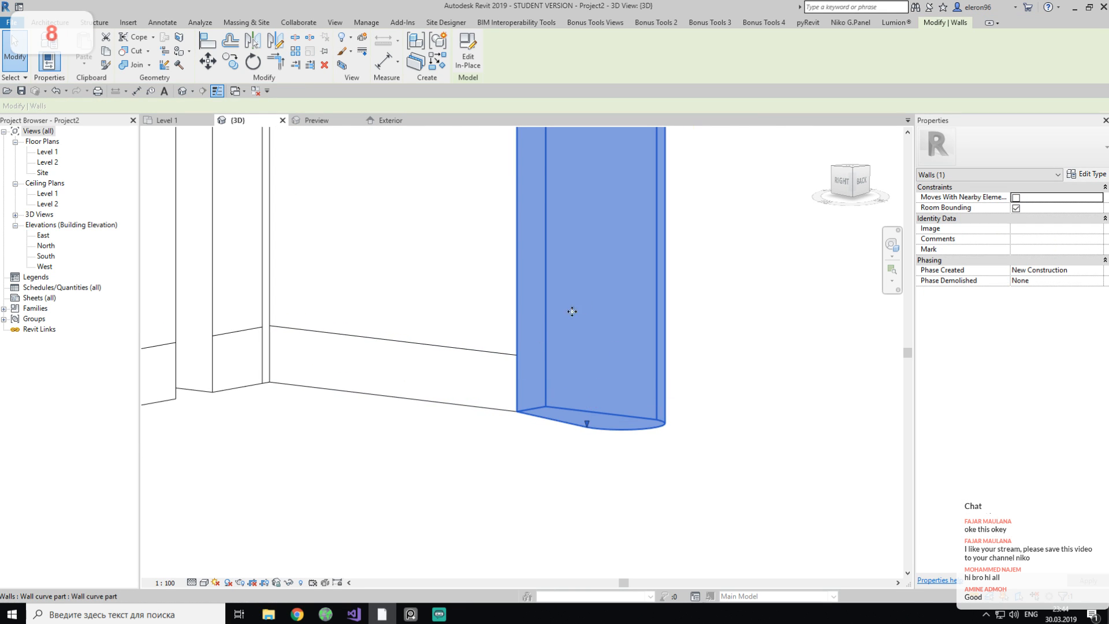
middle_click_drag(627, 418, 616, 314, "shift")
left_click(468, 52)
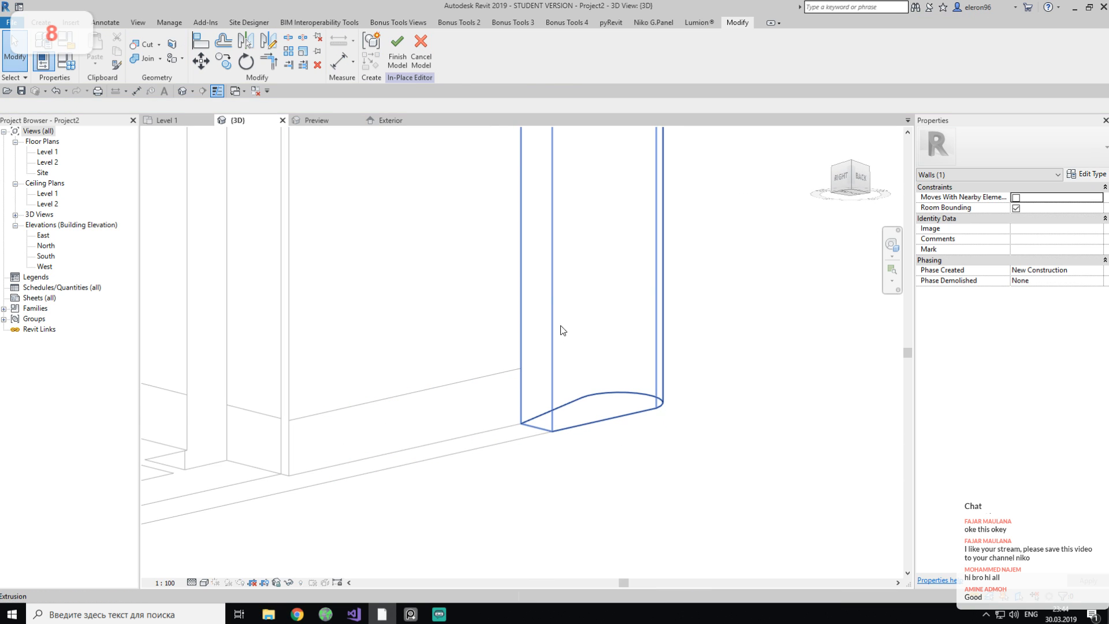
left_click(596, 414)
left_click_drag(585, 414, 597, 302)
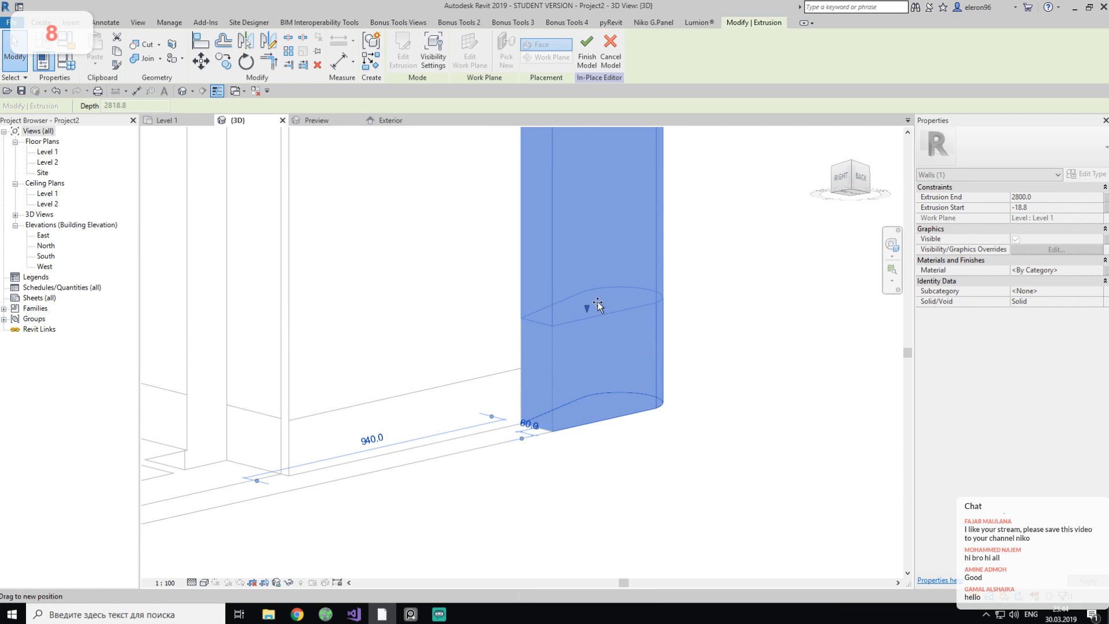
left_click(599, 343)
left_click(584, 302)
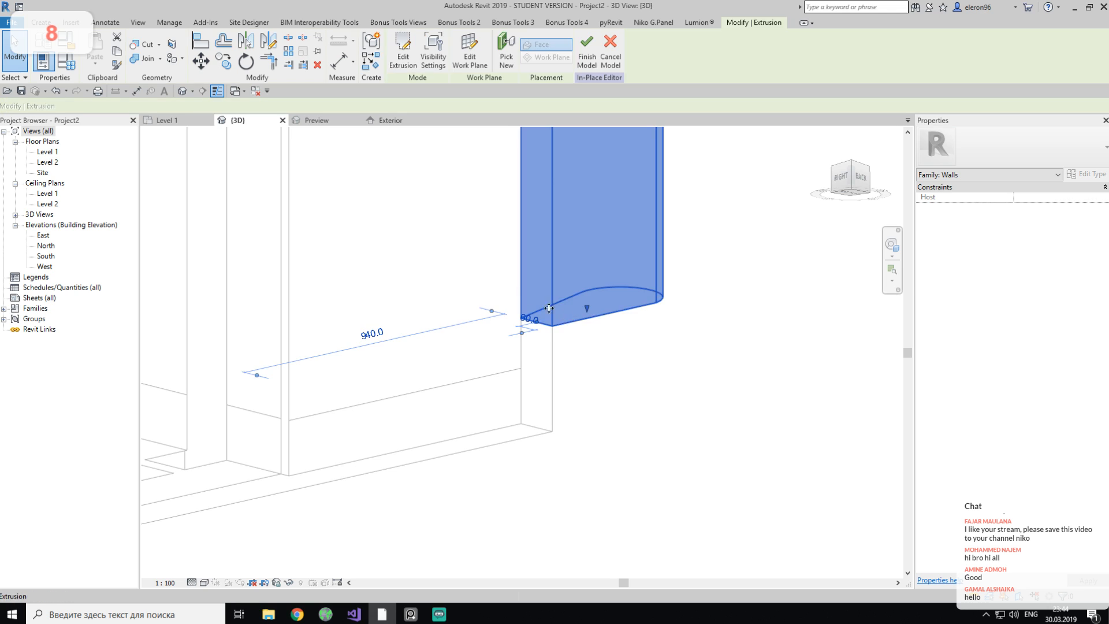
Copy the four sketch lines of the rounded extrusion's profile and close its sketch.
double_click(638, 291)
left_click_drag(440, 218, 892, 520)
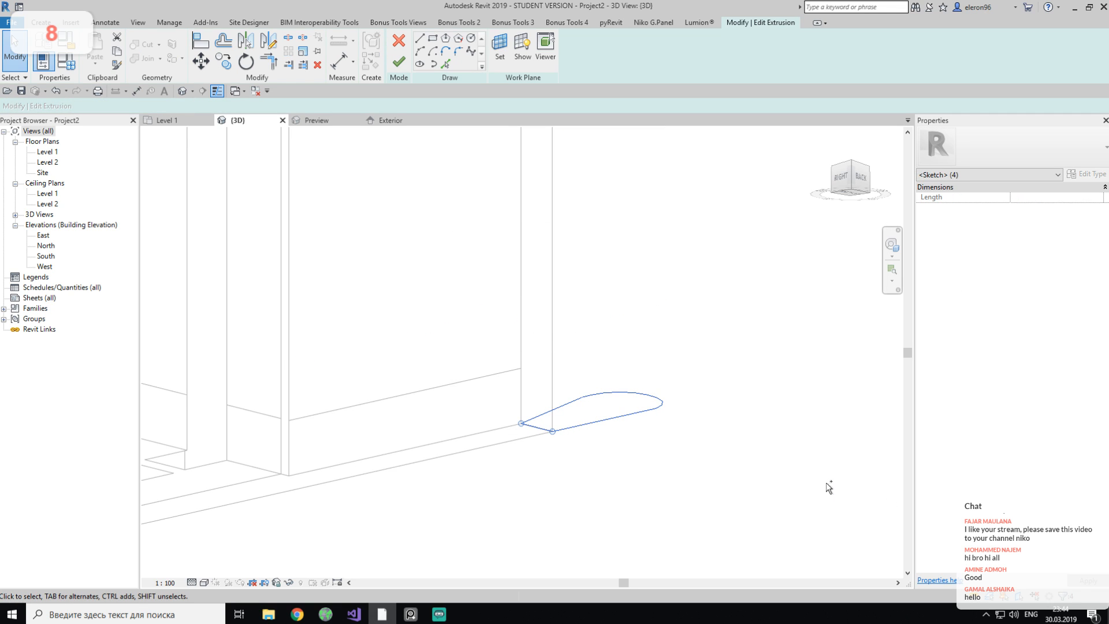
left_click(398, 61)
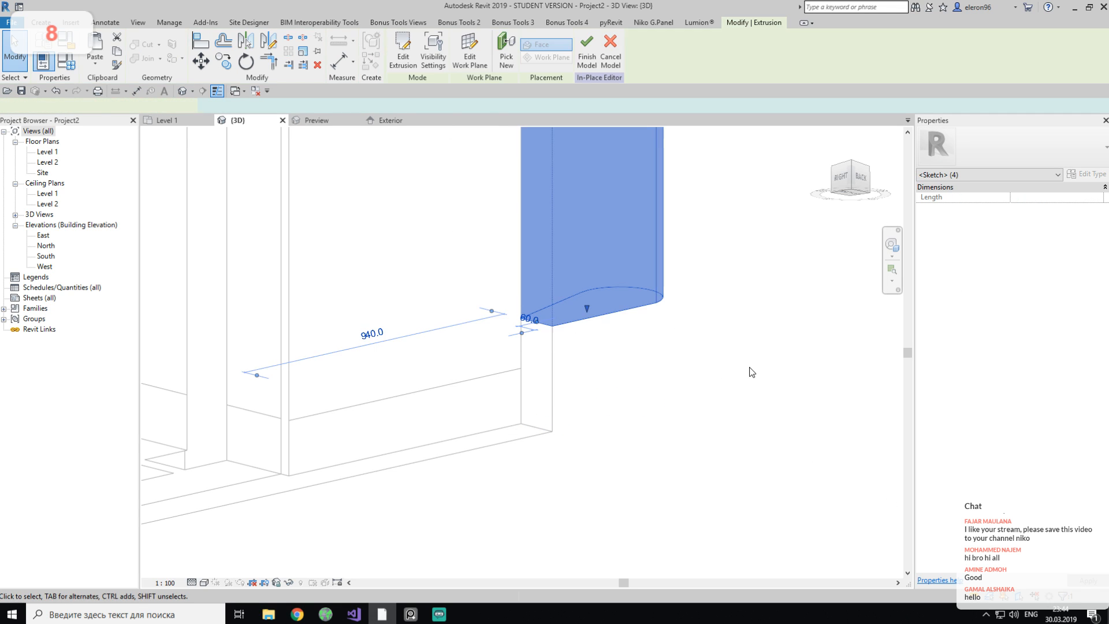
key("Escape")
Create a new 250 mm high extrusion from the copied profile, pasted aligned to Level 1.
left_click(51, 21)
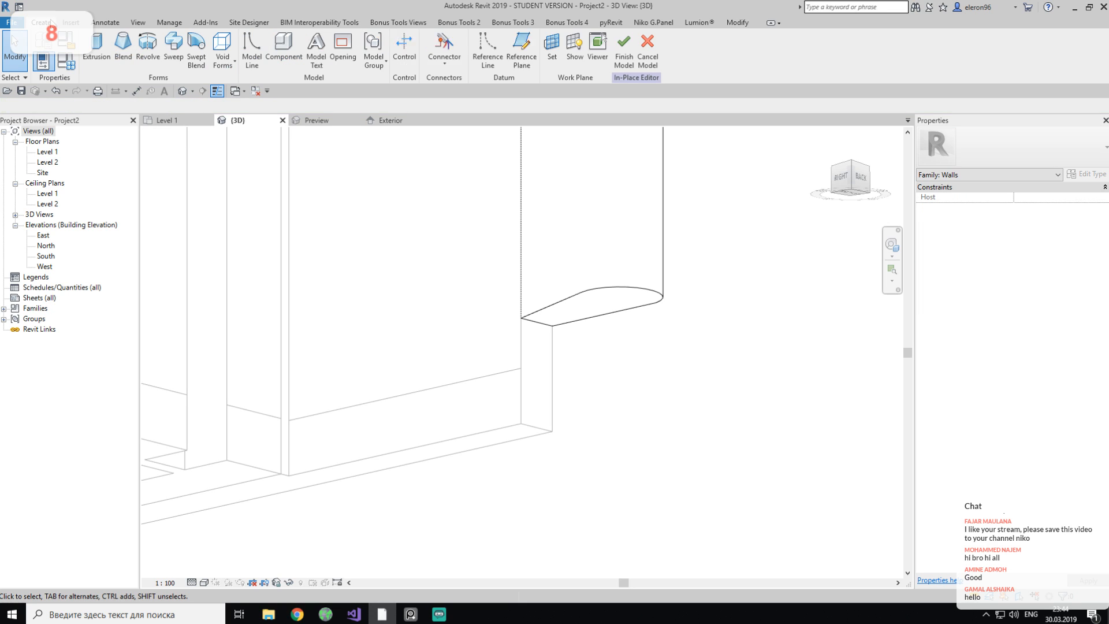
left_click(96, 46)
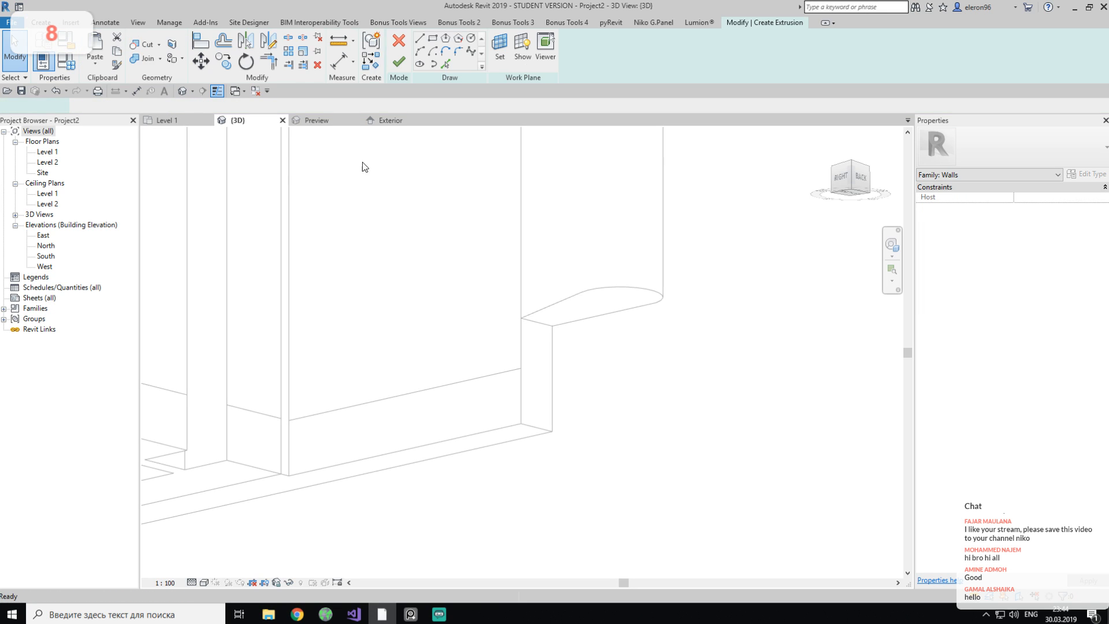
left_click(95, 59)
left_click(138, 109)
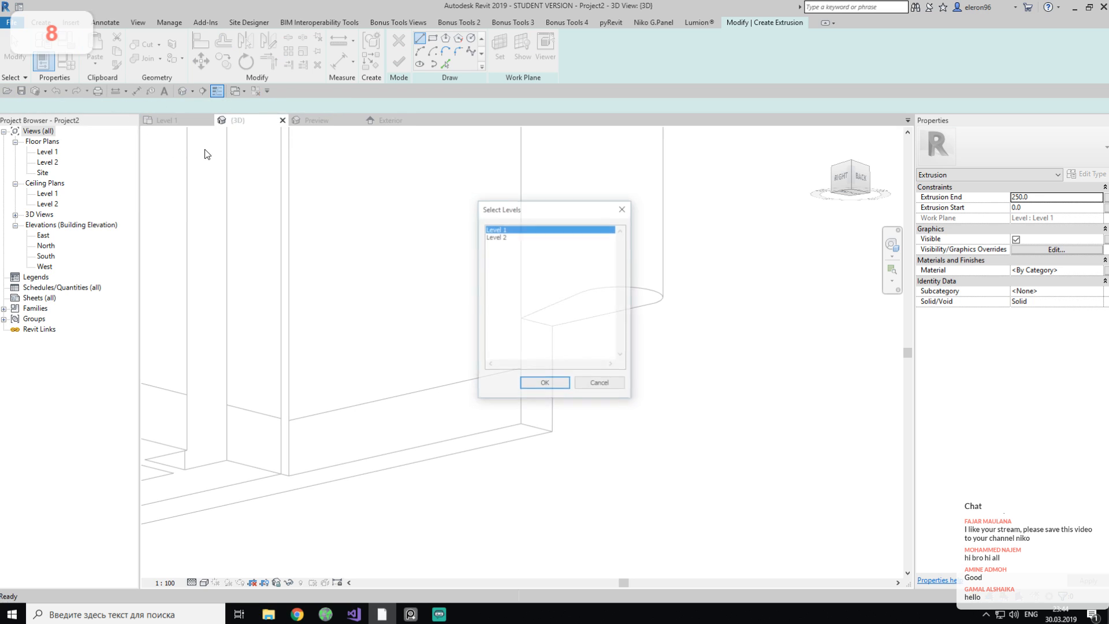
left_click(545, 384)
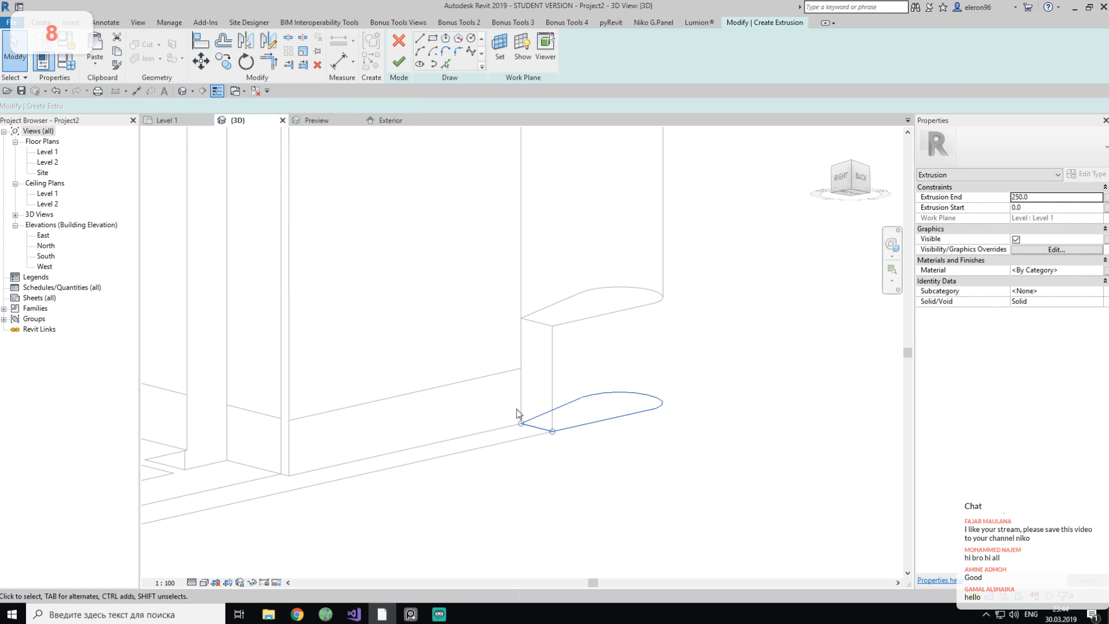
left_click(397, 67)
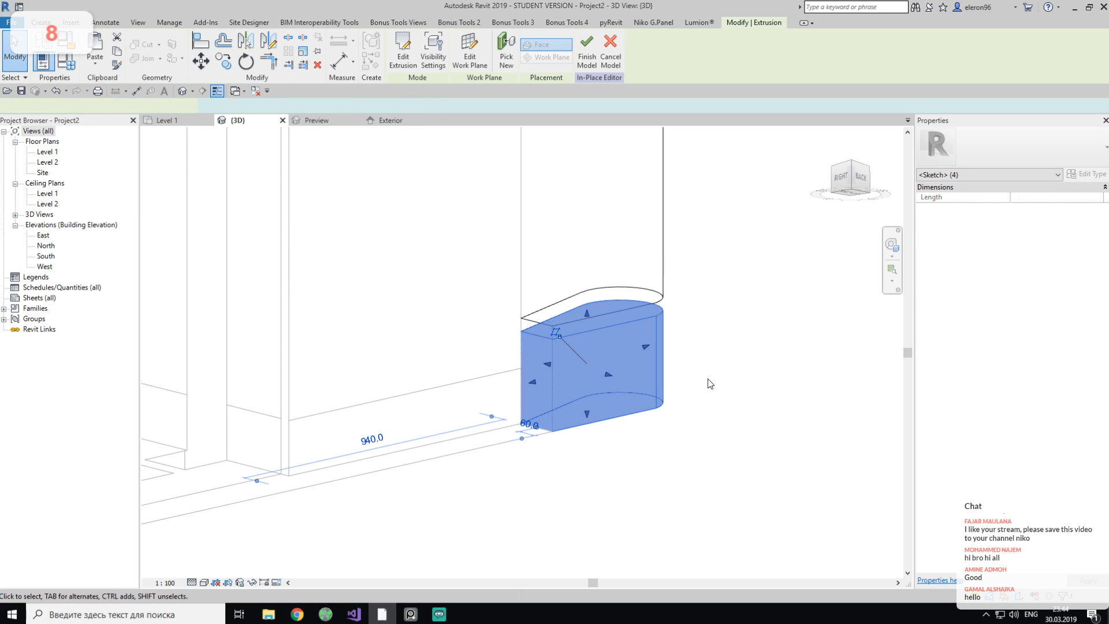
Align the top of the new base extrusion with the adjoining wall's face split line.
key("l")
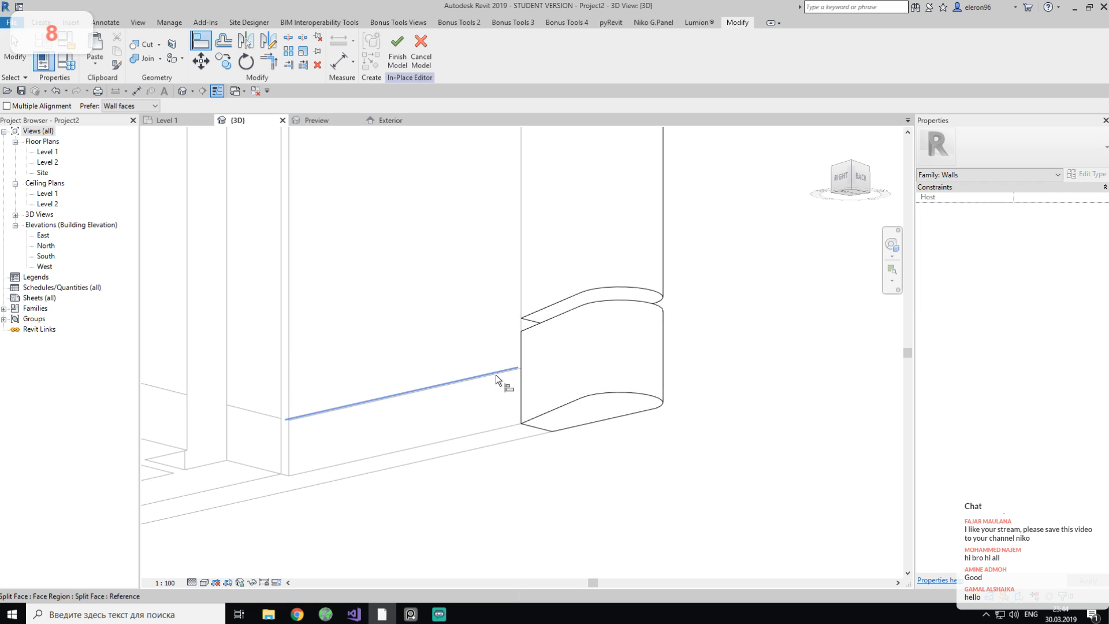
left_click(495, 371)
left_click(534, 328)
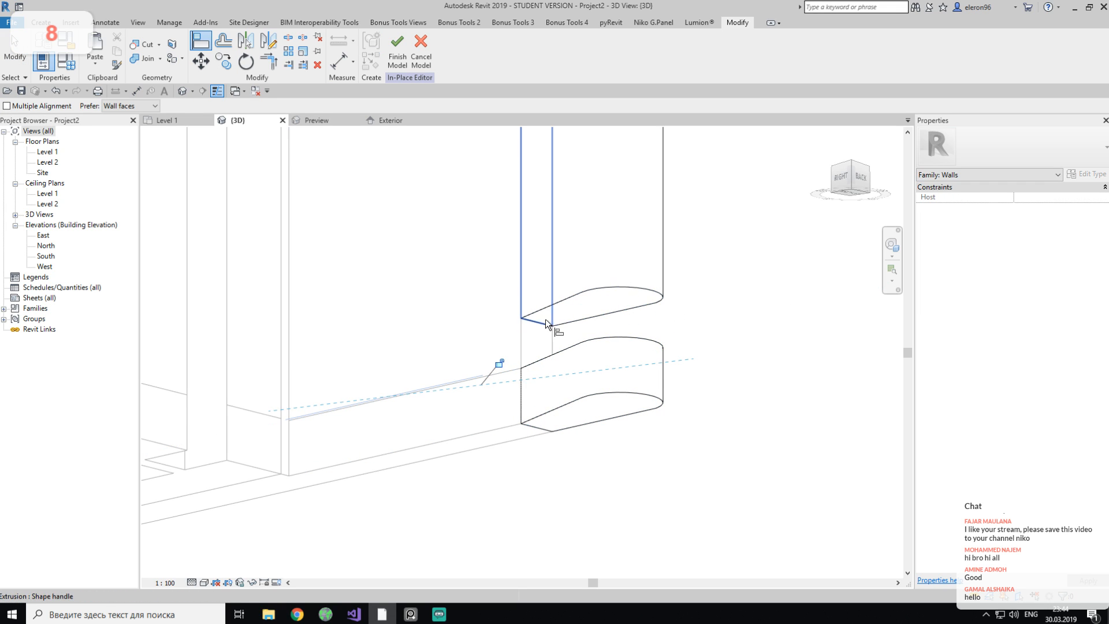
Align the underside of the upper rounded extrusion with the top of the base extrusion.
left_click(557, 353)
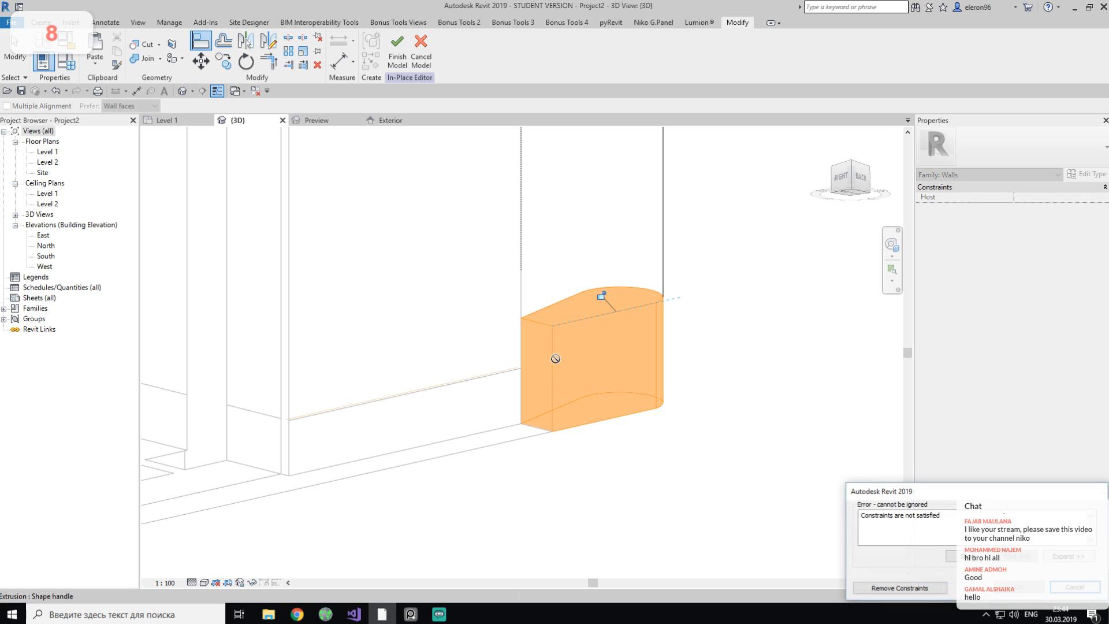
left_click(1075, 587)
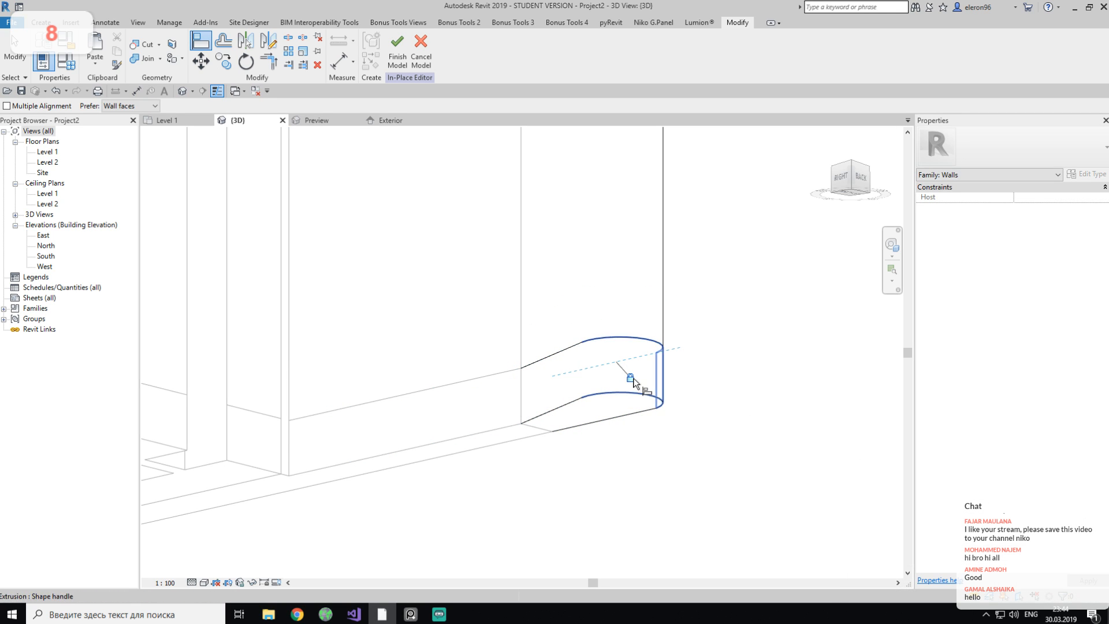
key("Escape")
scroll(704, 346, "down", 3)
middle_click_drag(704, 346, 614, 448, "shift")
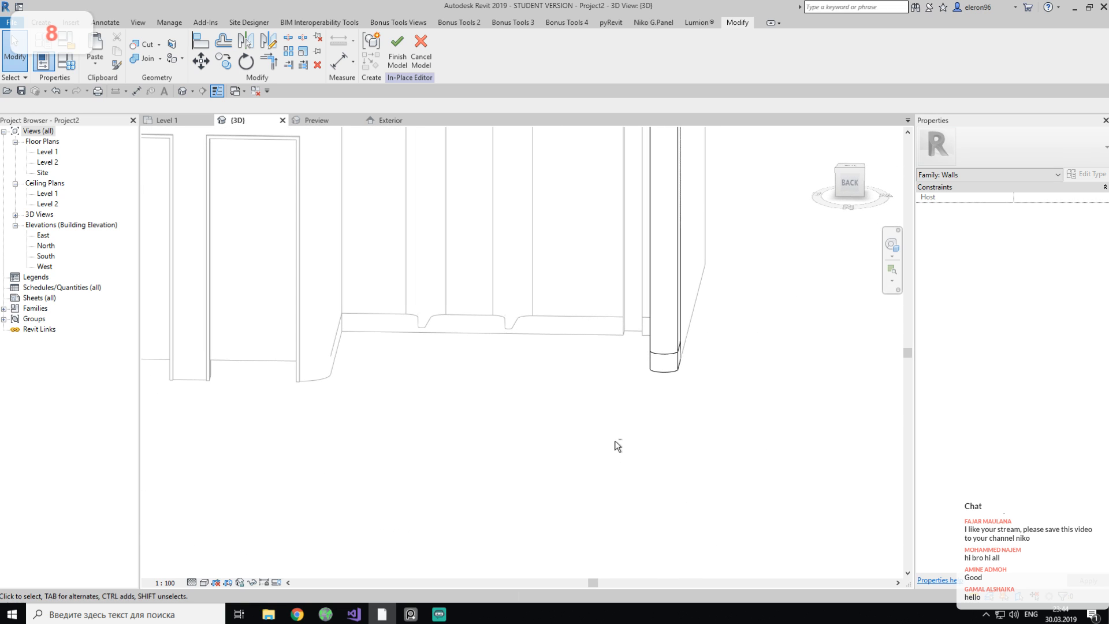
Finish the in-place wall model and keep its changes.
left_click(410, 65)
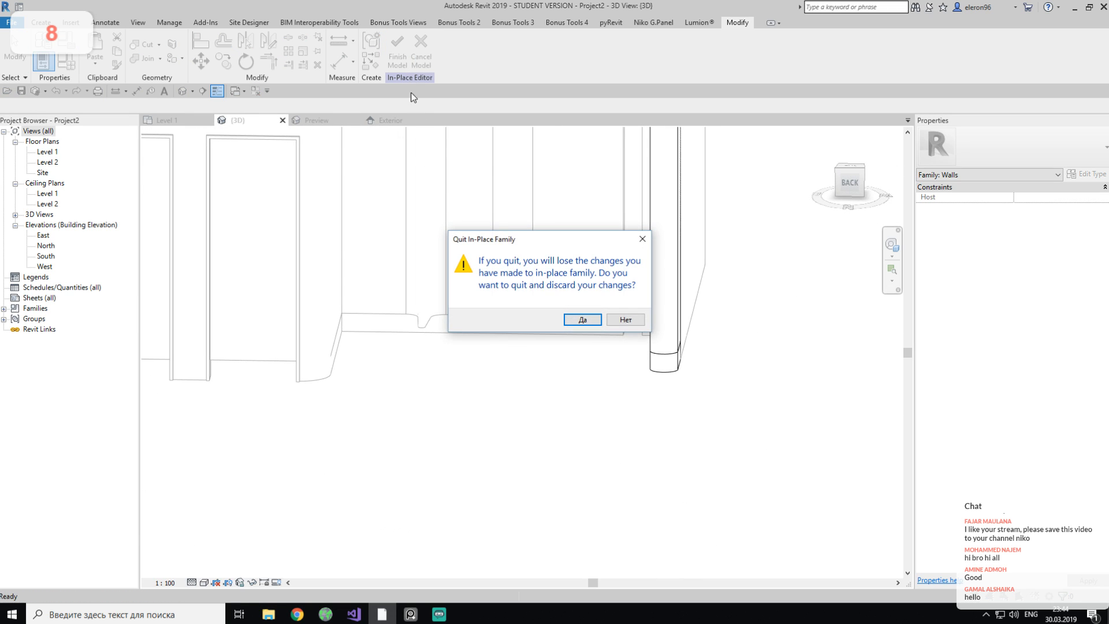
left_click(623, 321)
left_click(397, 60)
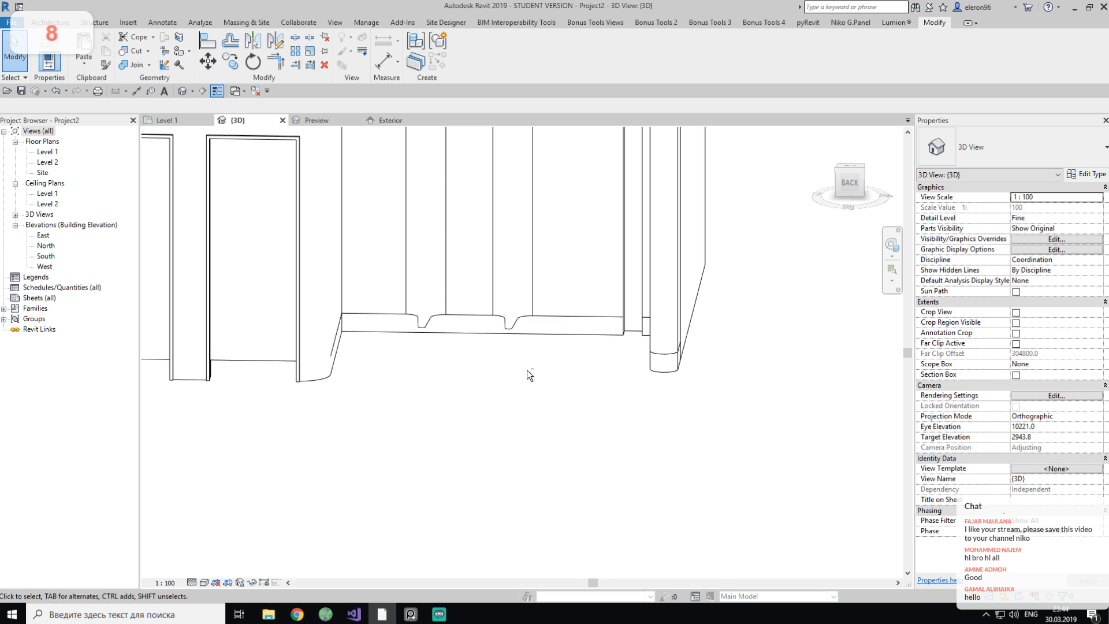
Turn on cast and ambient shadows for the 3D view and set the shadow intensity to 23.
middle_click_drag(595, 453, 611, 391, "shift")
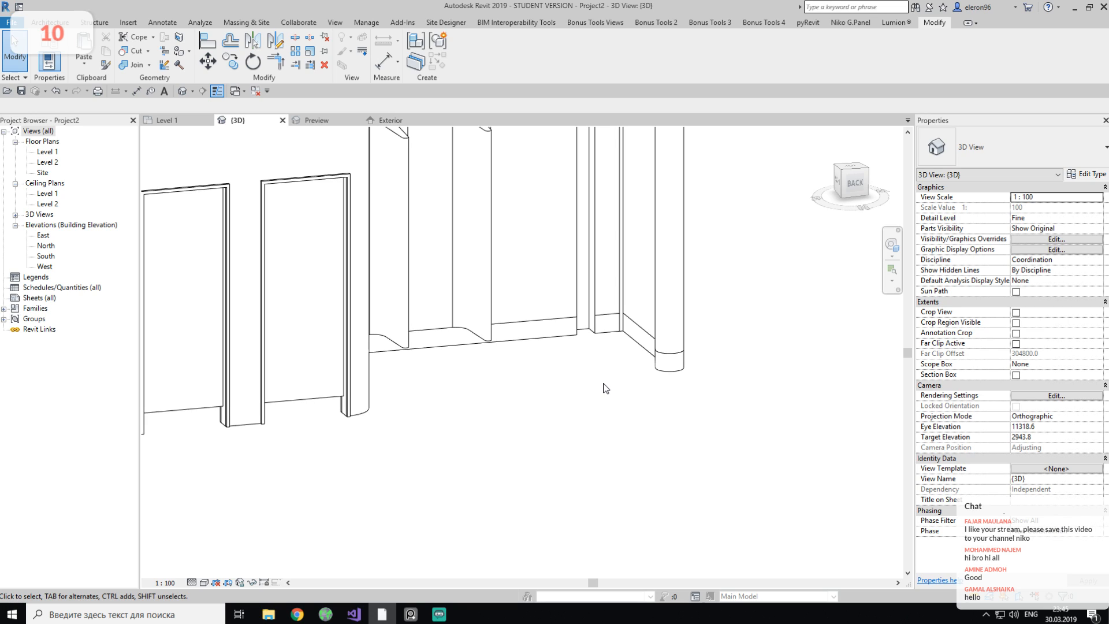
left_click(204, 583)
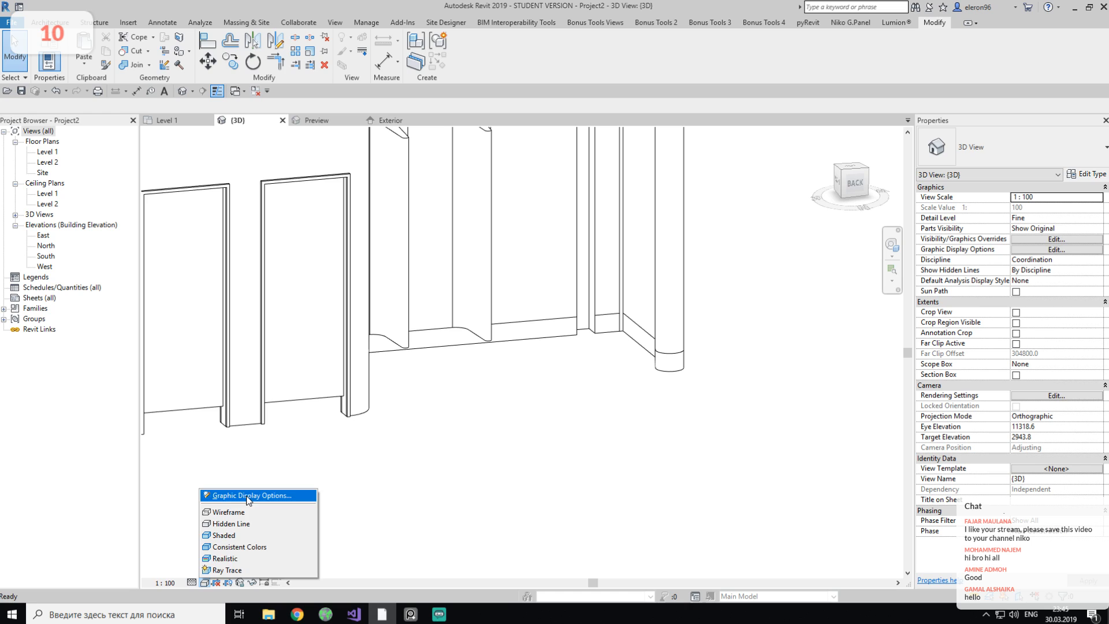
left_click(271, 497)
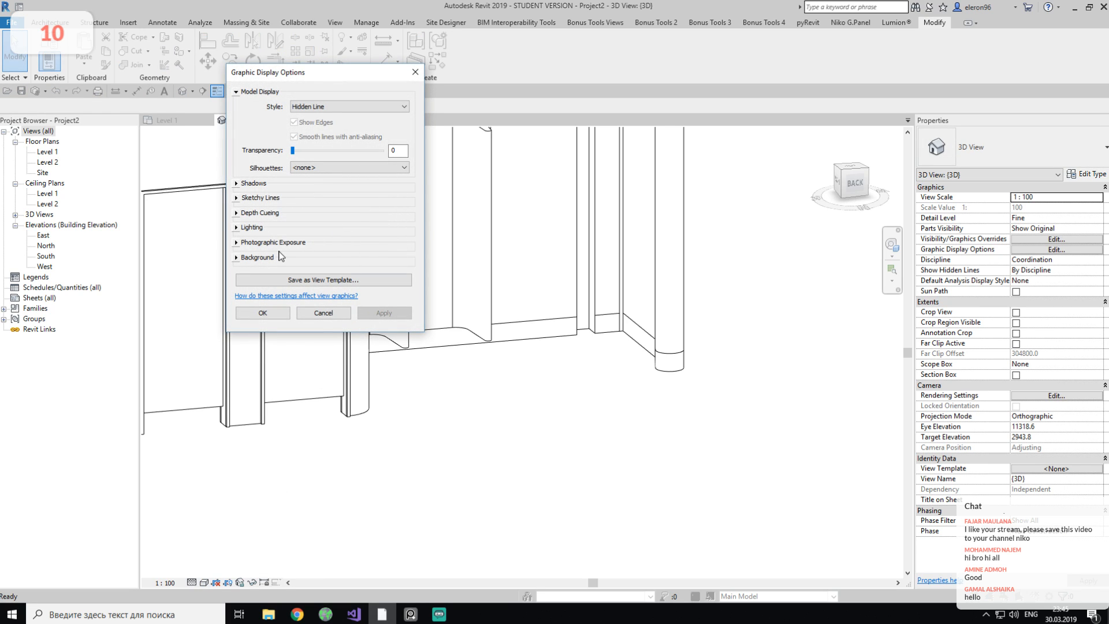
left_click(236, 184)
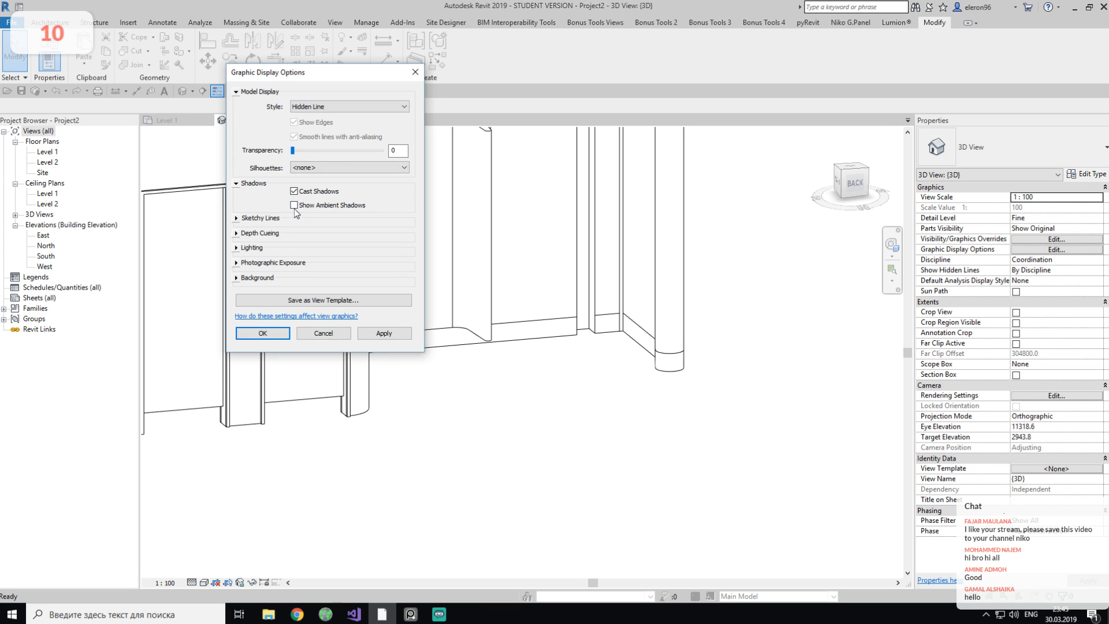
left_click(383, 335)
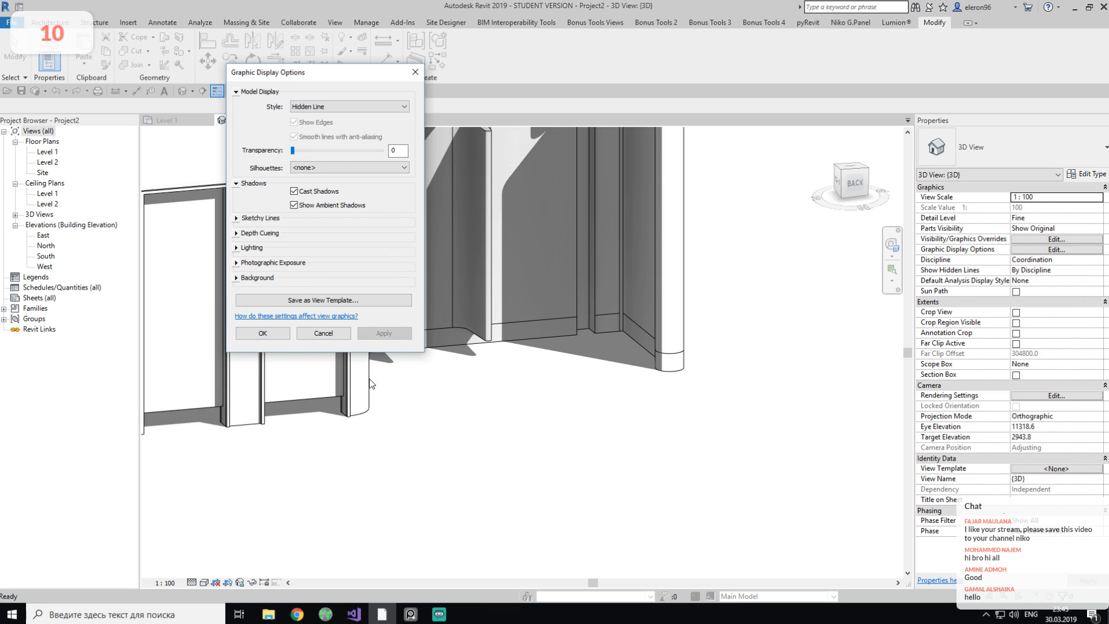
left_click(236, 248)
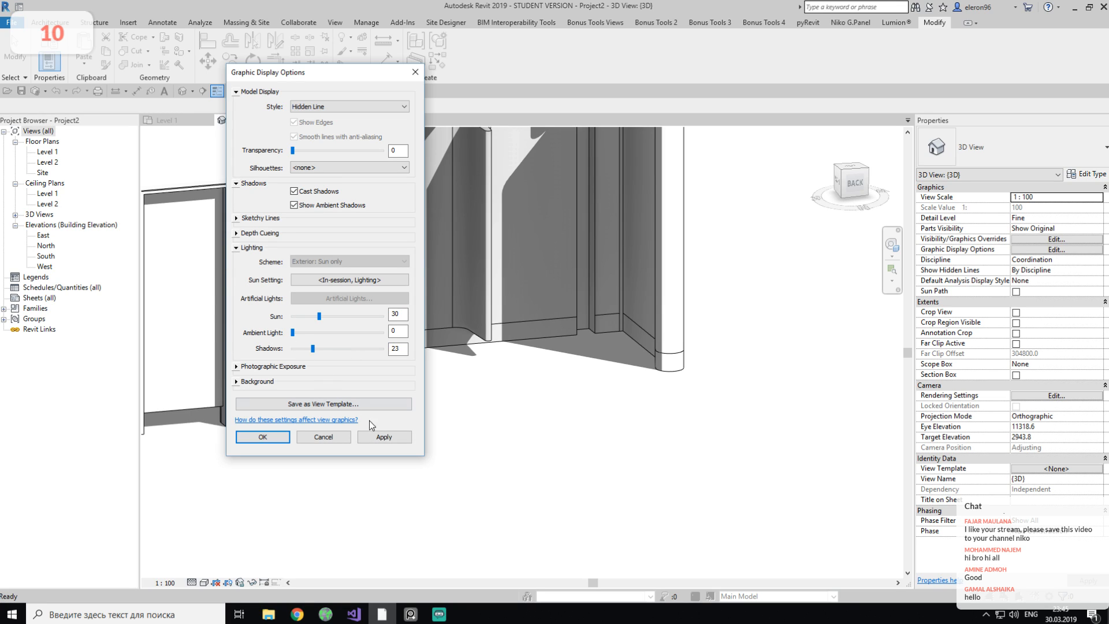
left_click(382, 437)
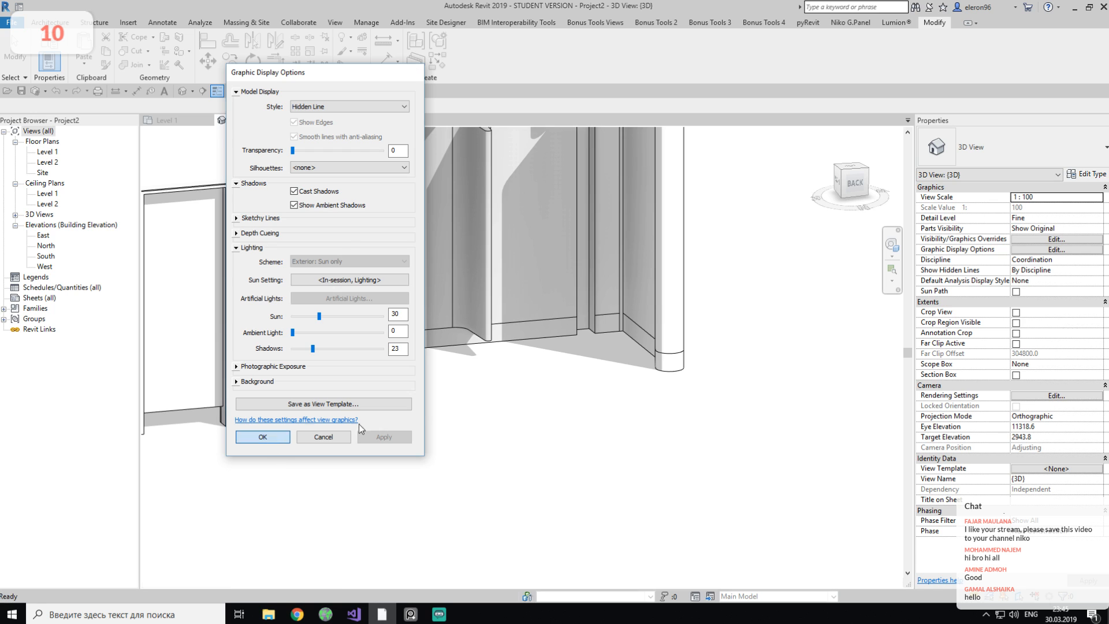
left_click(322, 438)
Place a horizontal Cornice wall sweep on the front face of the wall above the urinals, using the reference rendering as a guide.
scroll(564, 509, "down", 4)
middle_click_drag(606, 492, 568, 432)
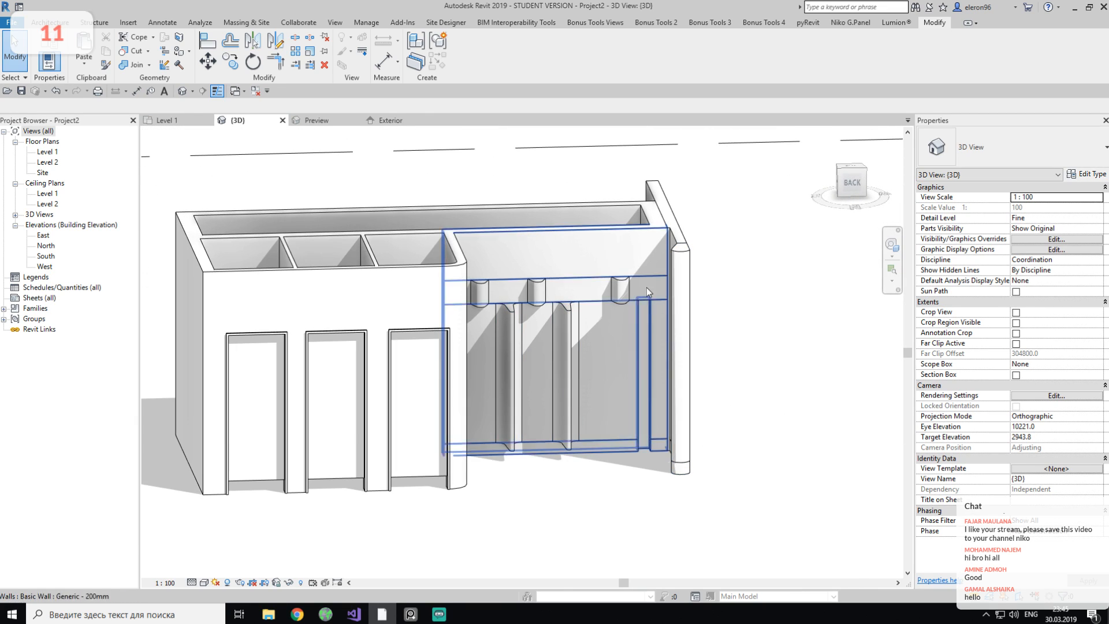
left_click(409, 610)
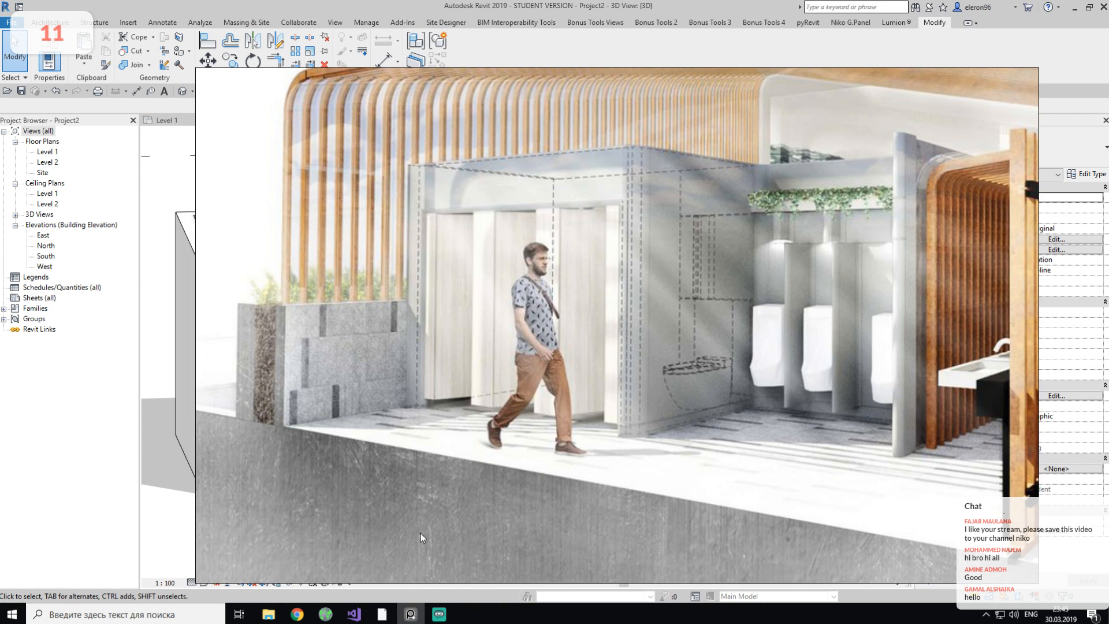
left_click_drag(774, 289, 508, 183)
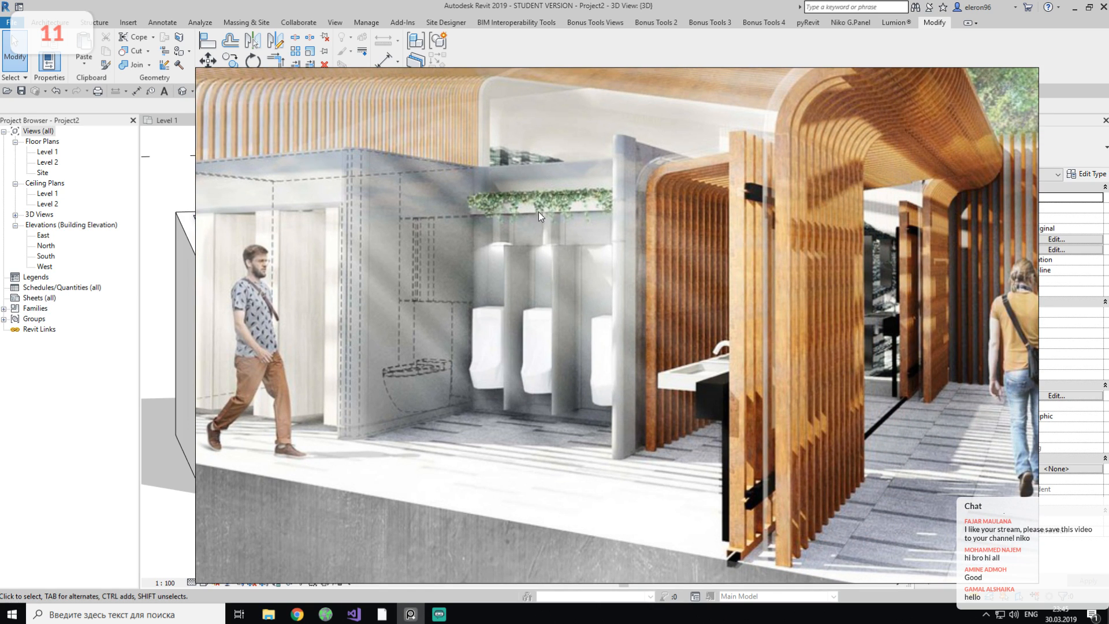
left_click(409, 611)
middle_click_drag(507, 393, 476, 399, "shift")
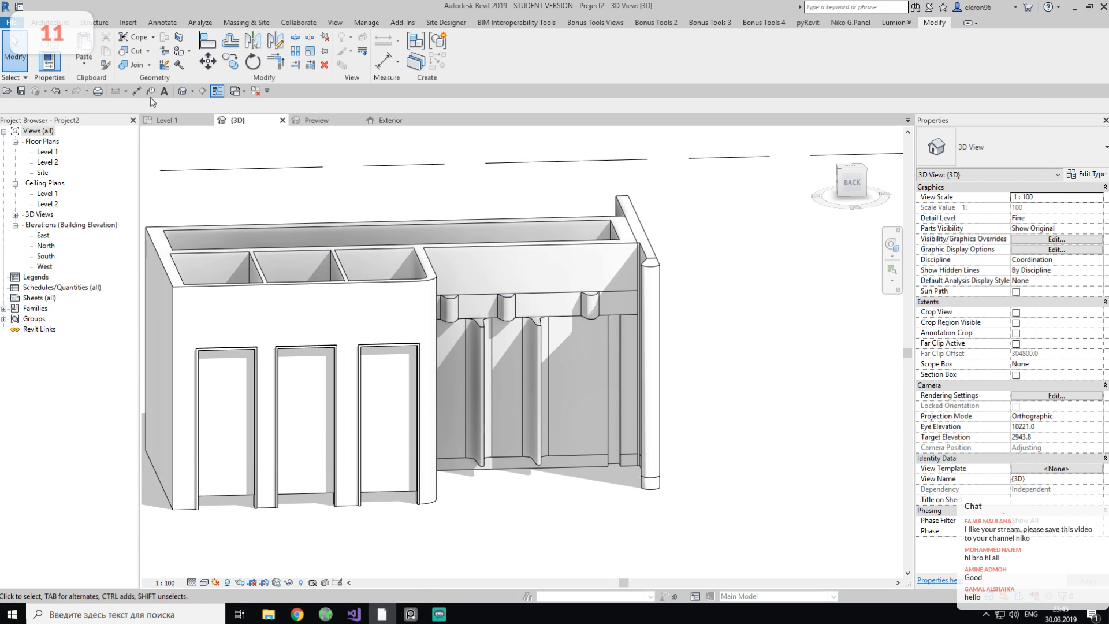
left_click(50, 22)
left_click(45, 61)
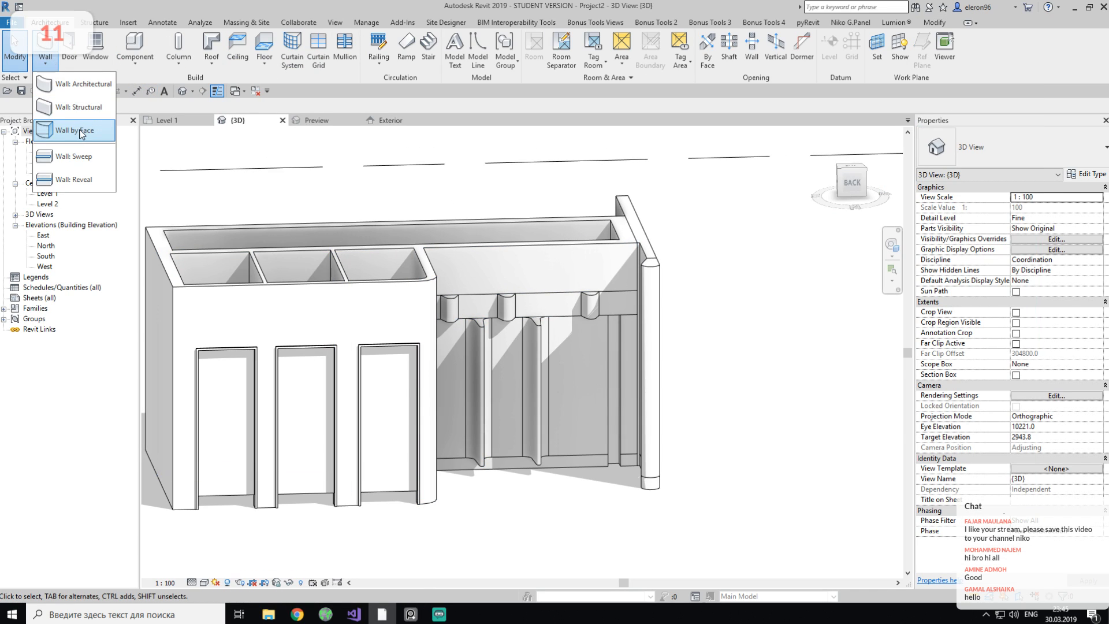
left_click(94, 164)
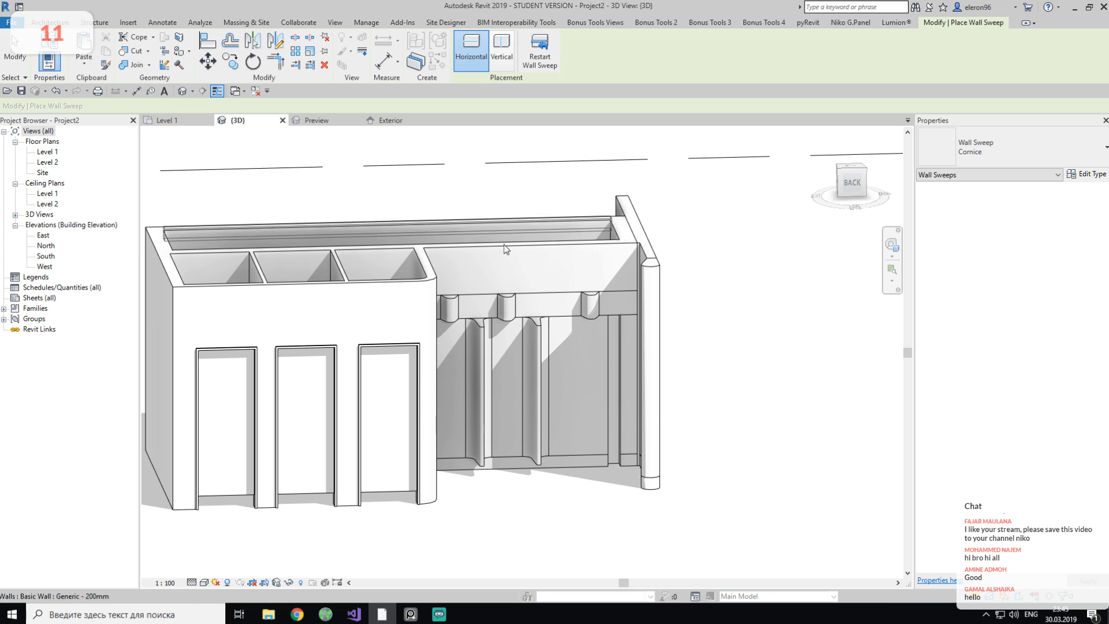
left_click(532, 265)
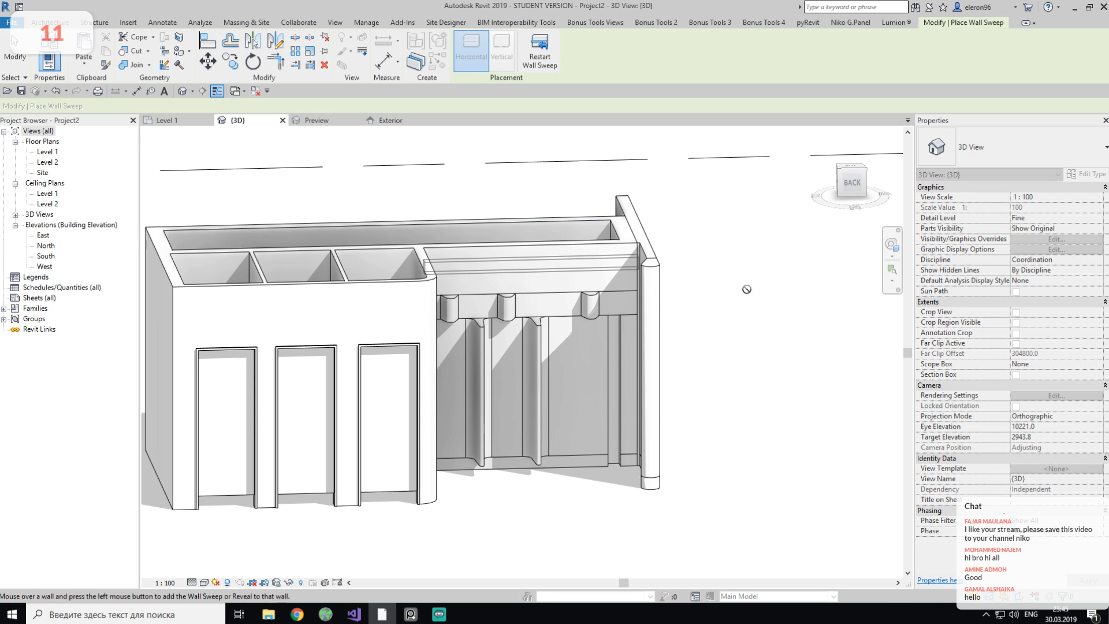
key("Escape")
Try to align the cornice sweep with the wall's face split line above the urinals.
middle_click_drag(574, 296, 528, 255, "shift")
key("a")
key("l")
scroll(541, 289, "up", 5)
scroll(499, 294, "up", 2)
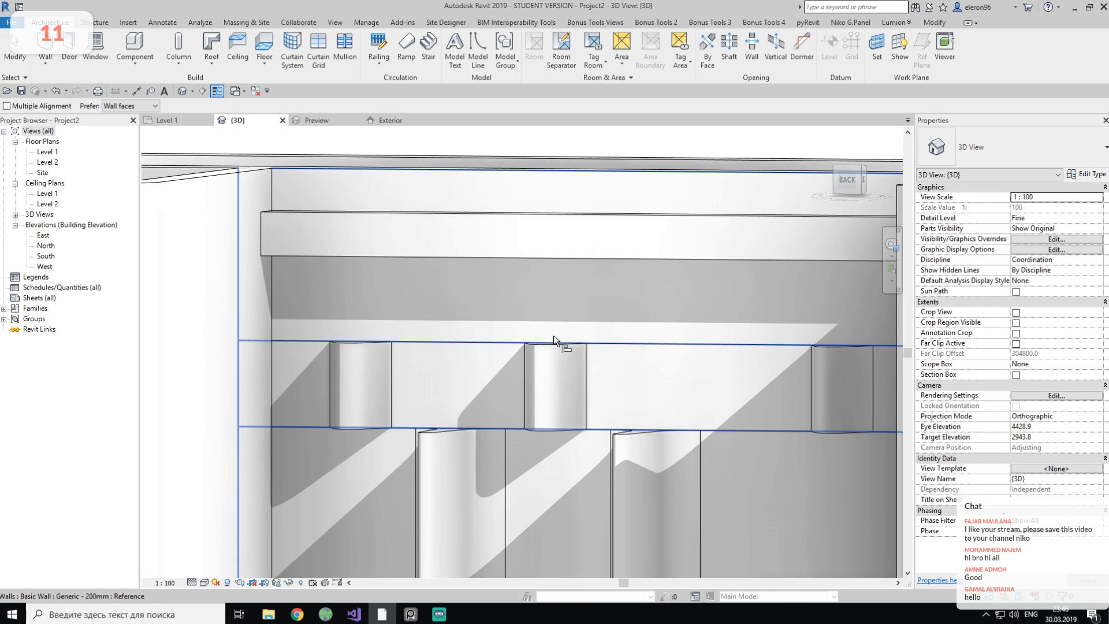
middle_click_drag(539, 287, 639, 248, "shift")
middle_click_drag(719, 356, 433, 425, "shift")
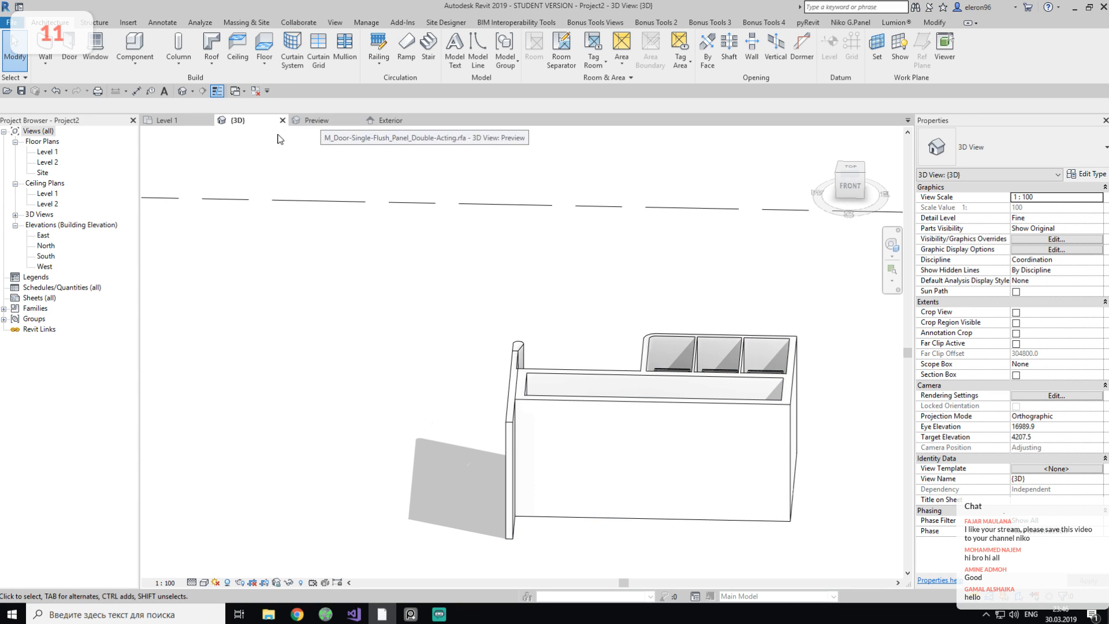
Open the Level 1 floor plan and compare the slatted partition beside the washbasins with the reference rendering.
left_click(168, 120)
scroll(524, 366, "down", 4)
middle_click_drag(236, 317, 483, 322)
scroll(436, 325, "up", 4)
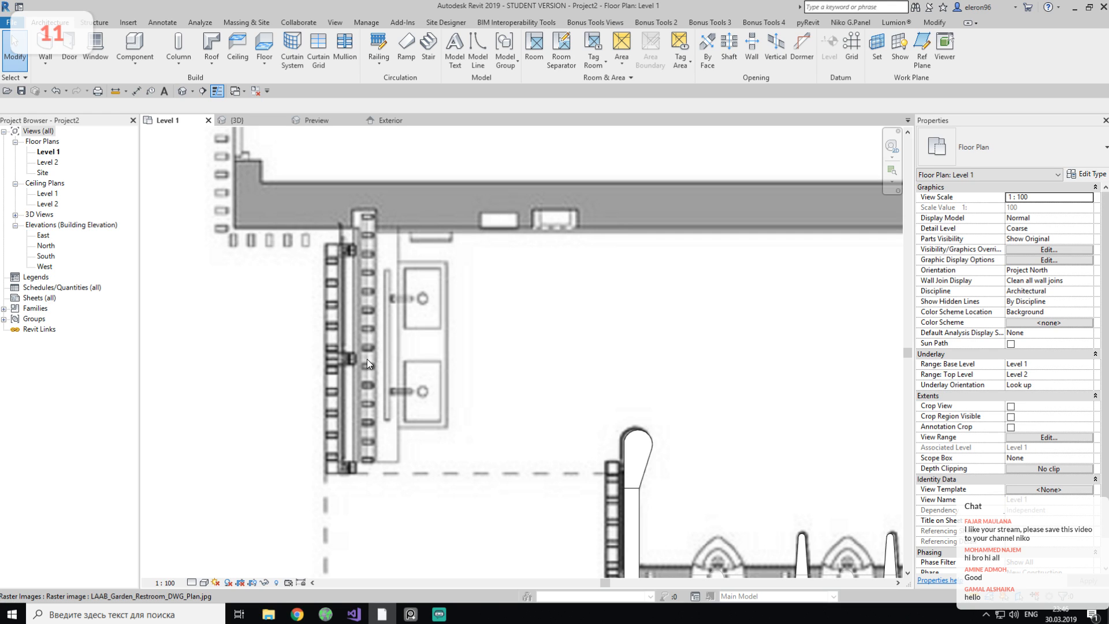
left_click(410, 615)
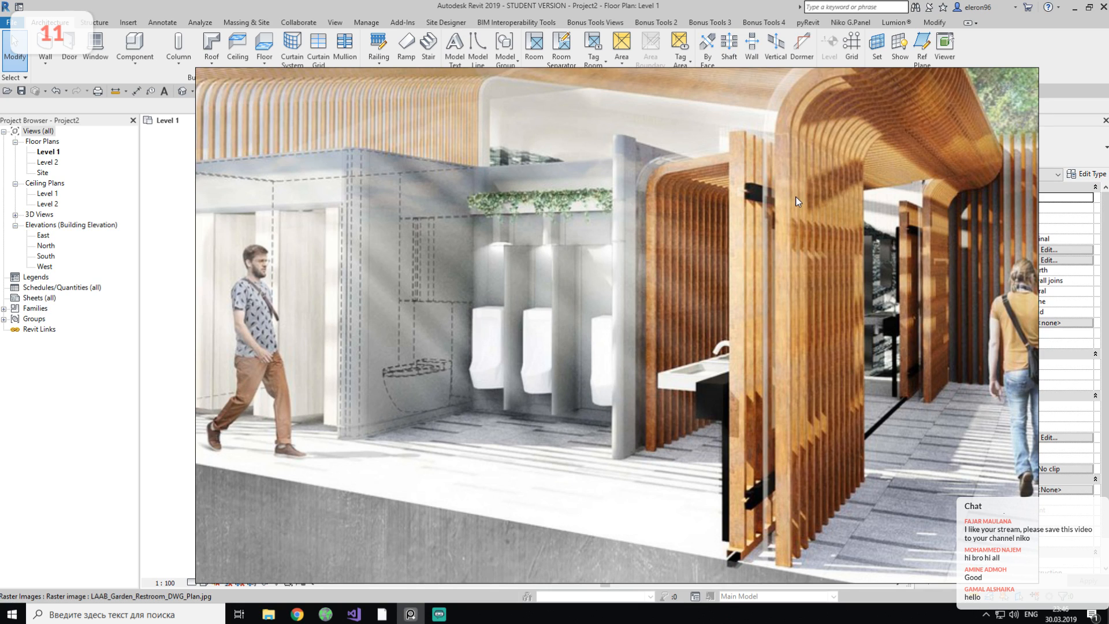
left_click(382, 614)
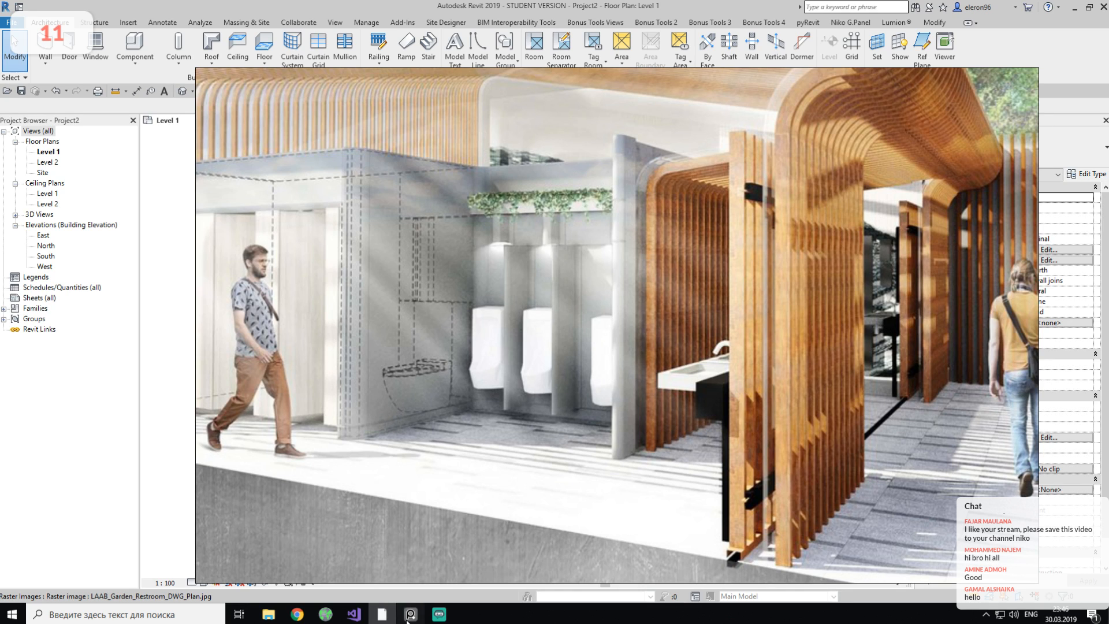
double_click(410, 614)
middle_click_drag(489, 418, 511, 506)
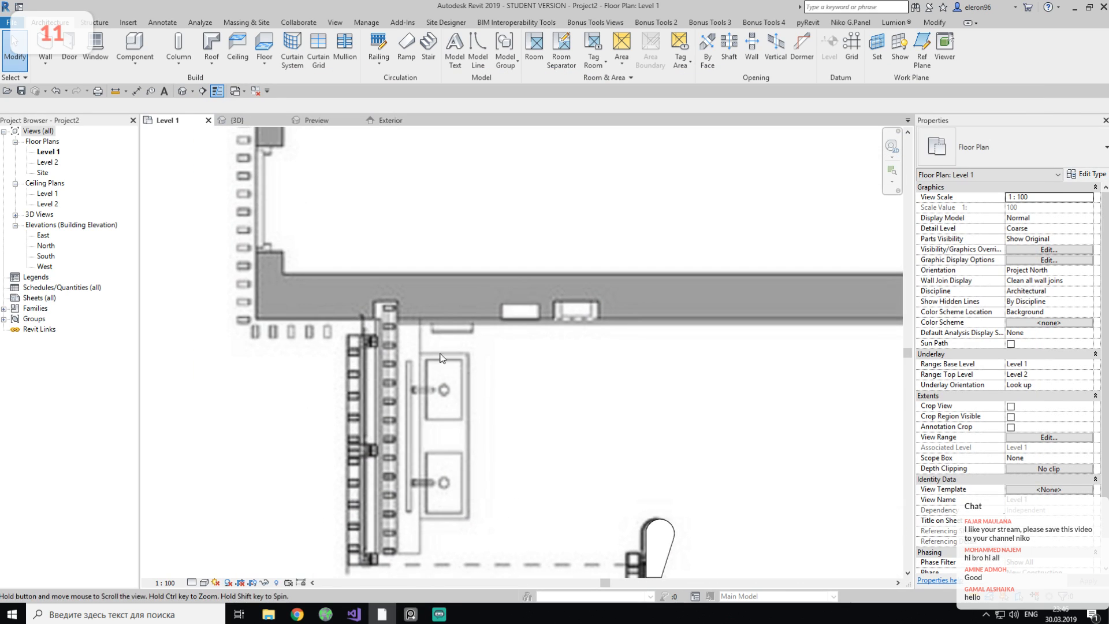
Start an architectural column and duplicate the 475 x 610mm M_Rectangular Column type as 150 x 50mm.
left_click(173, 63)
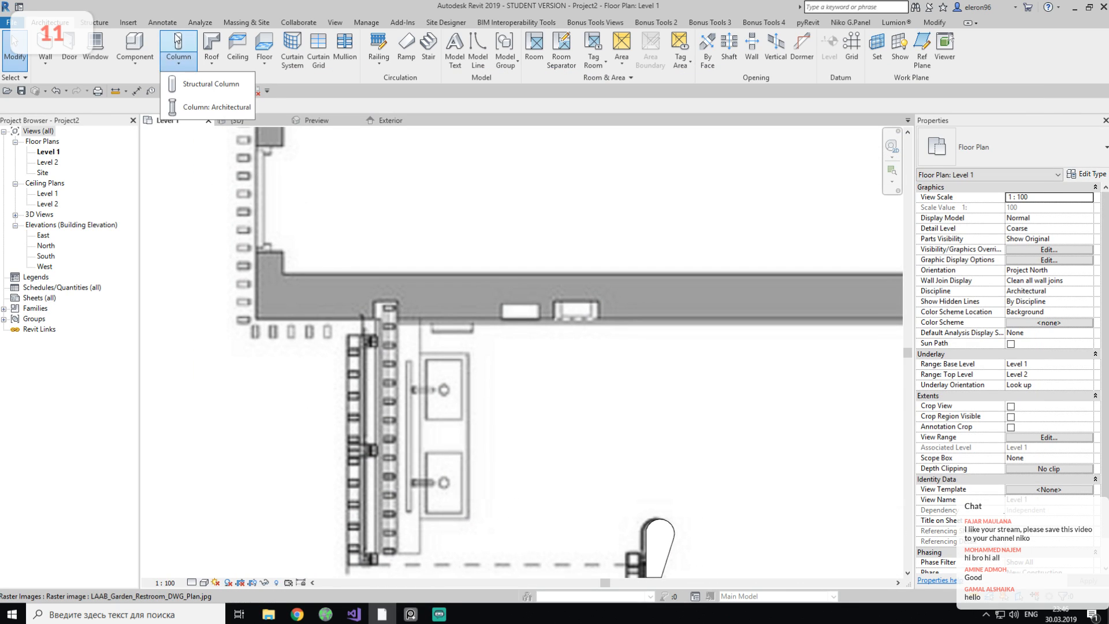
left_click(195, 112)
left_click(1028, 152)
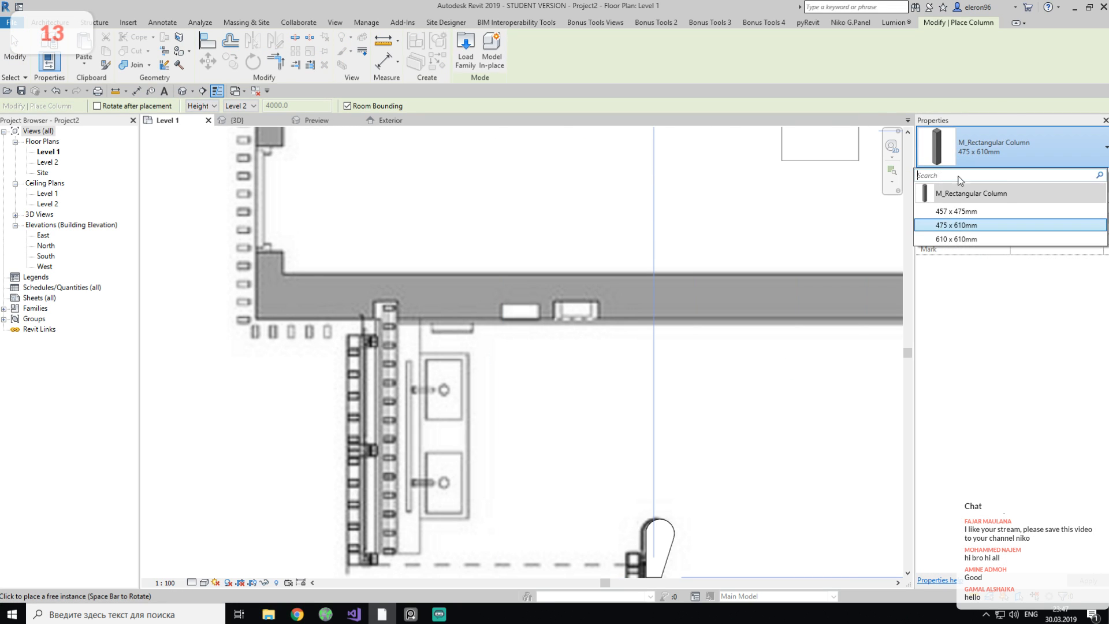
left_click(962, 225)
left_click(1086, 174)
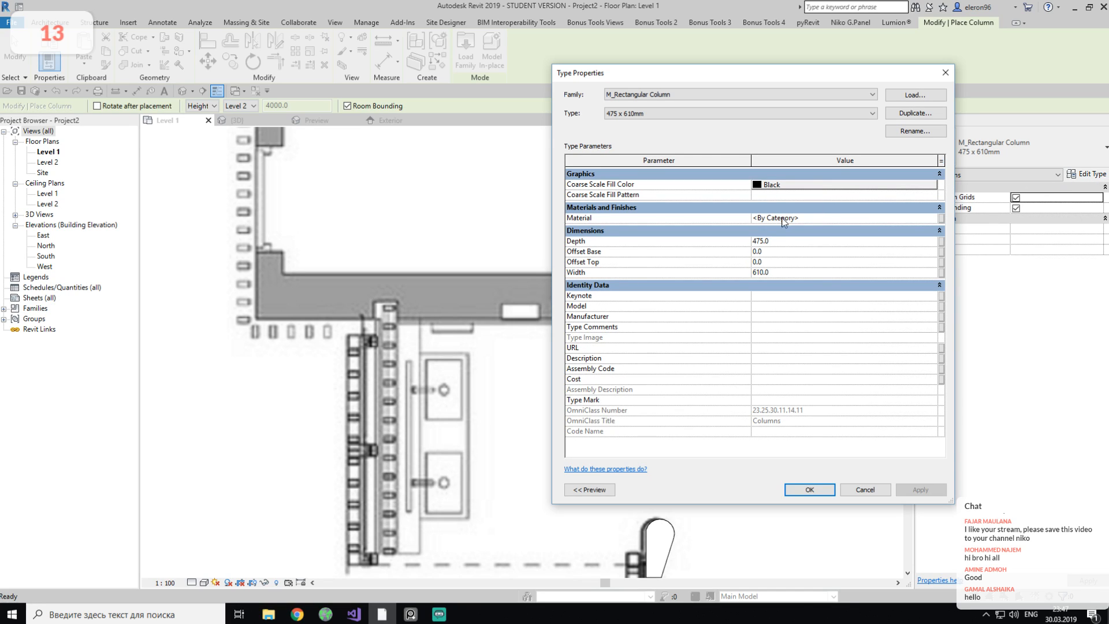
left_click(914, 112)
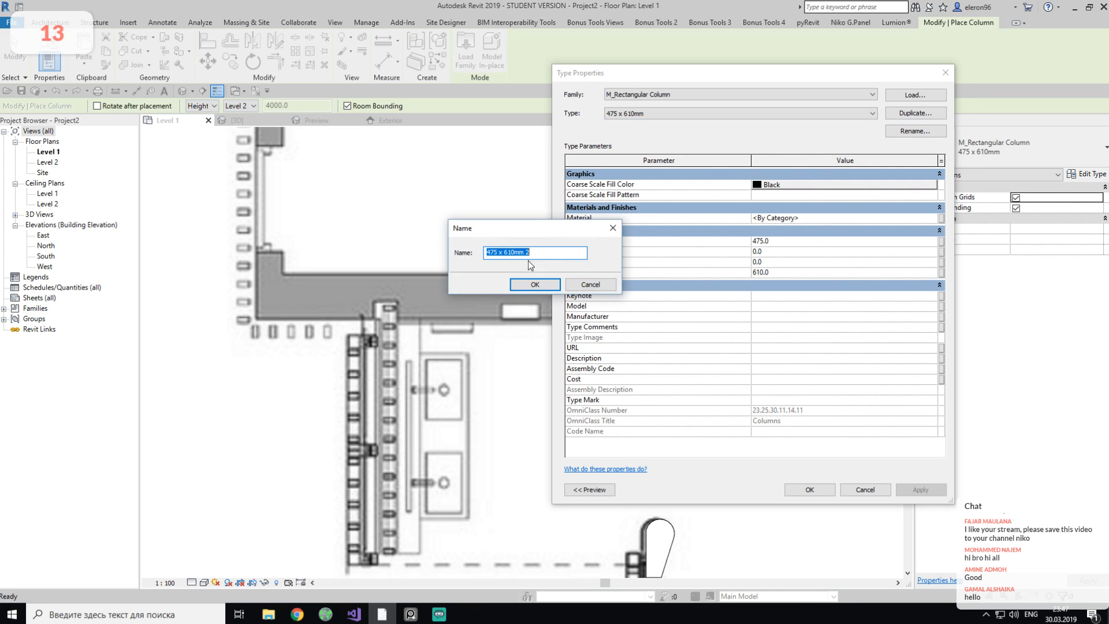
left_click_drag(500, 248, 444, 250)
type("150")
left_click_drag(512, 252, 504, 252)
type("5")
left_click(536, 284)
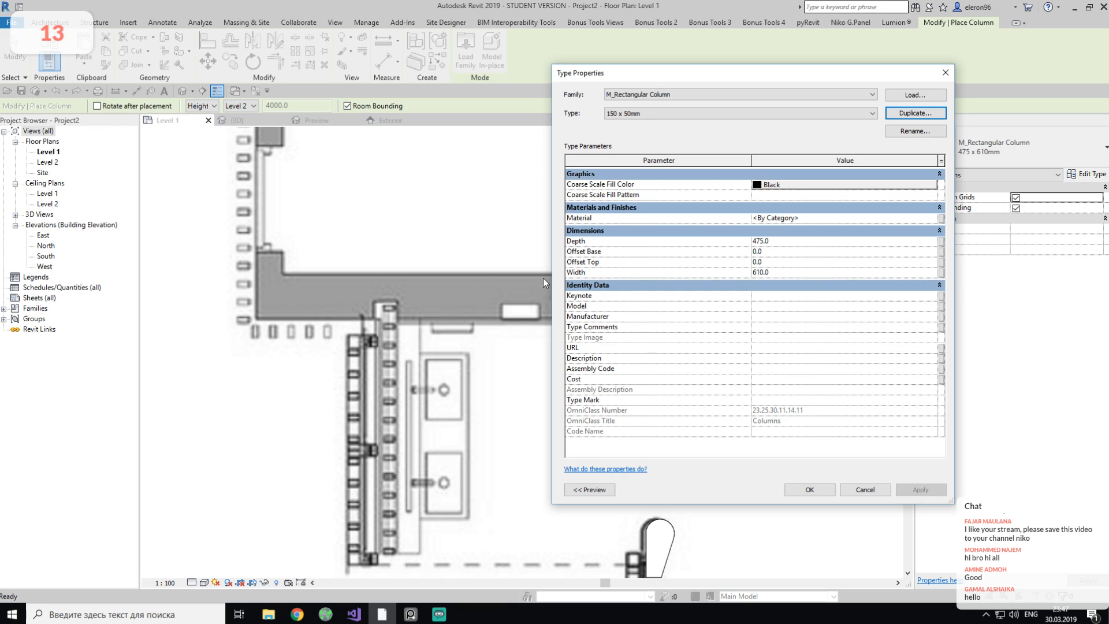
Set the new column type's depth to 150 mm and its width to 50 mm.
left_click(830, 242)
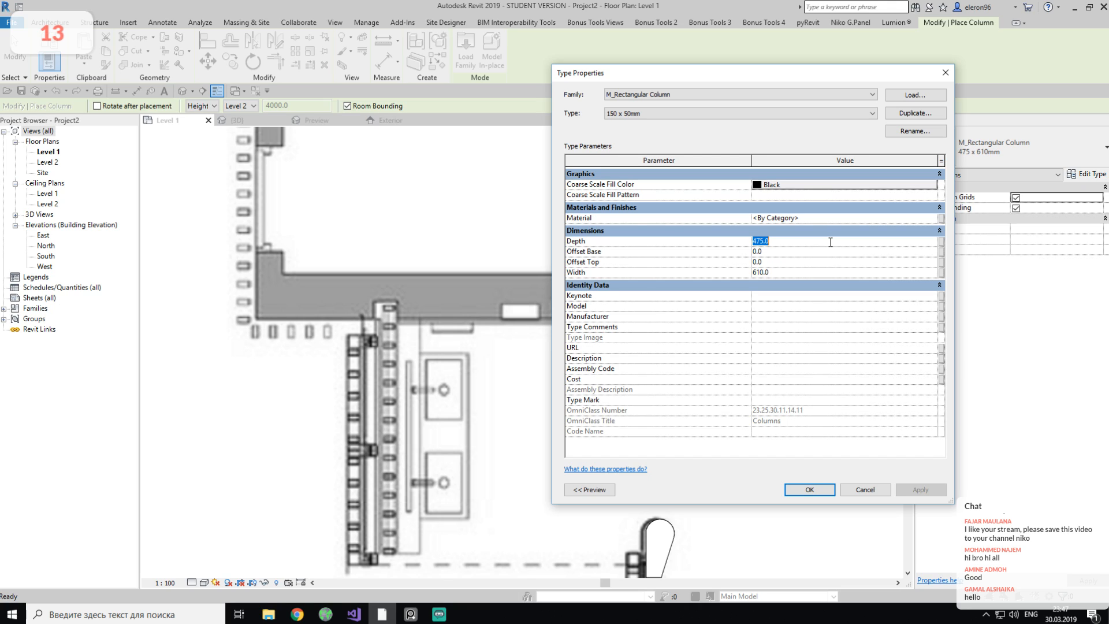
type("1")
left_click(820, 270)
type("50")
left_click(810, 490)
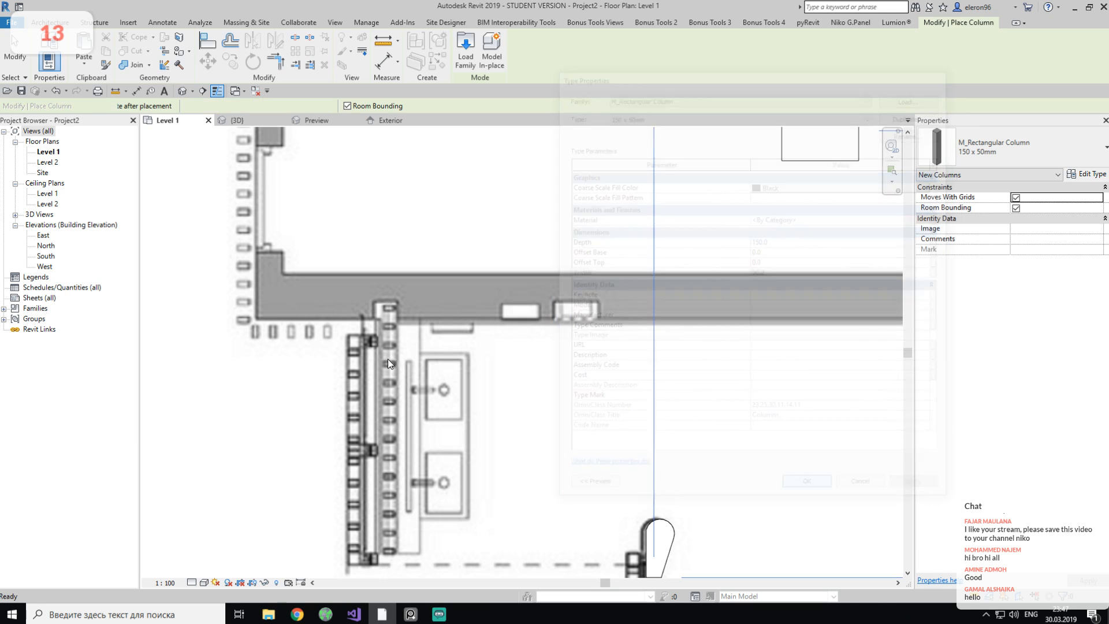
Change the 150 x 50mm column type to a depth of 50 mm and a width of 150 mm.
scroll(391, 312, "up", 2)
scroll(391, 312, "up", 2)
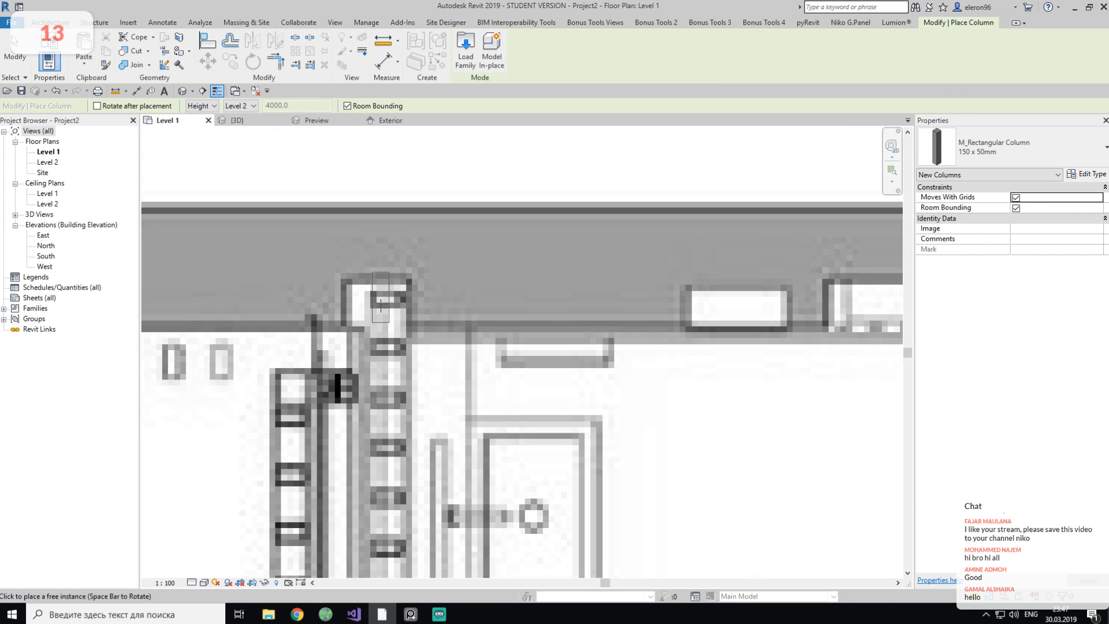
left_click(1100, 166)
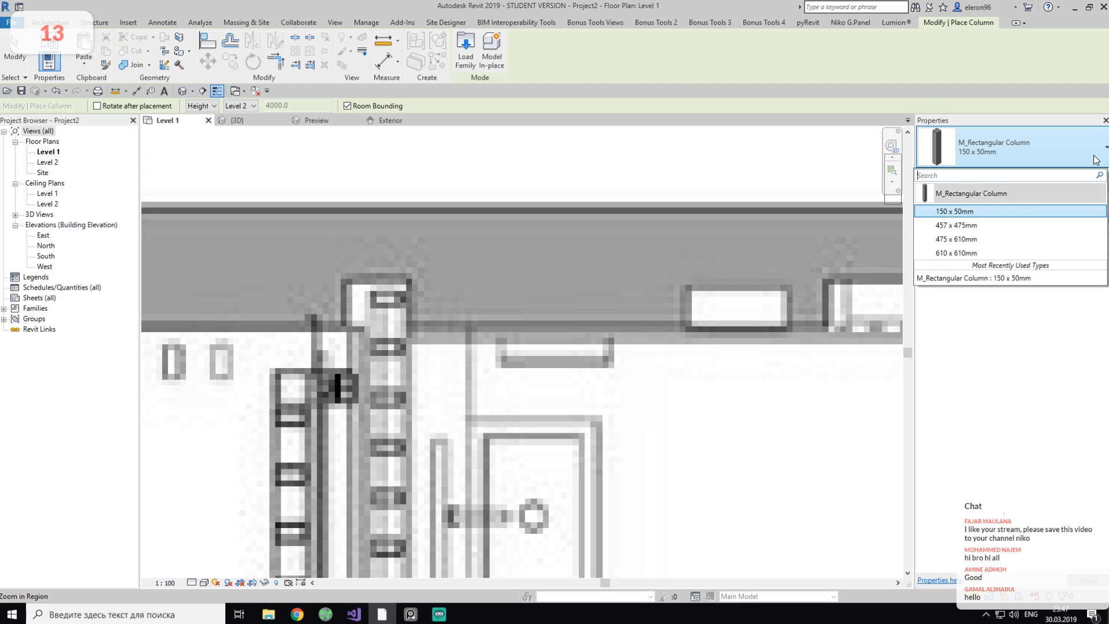
left_click(1094, 158)
left_click(1091, 174)
left_click(820, 240)
type("50")
left_click(828, 272)
type("150")
left_click(809, 489)
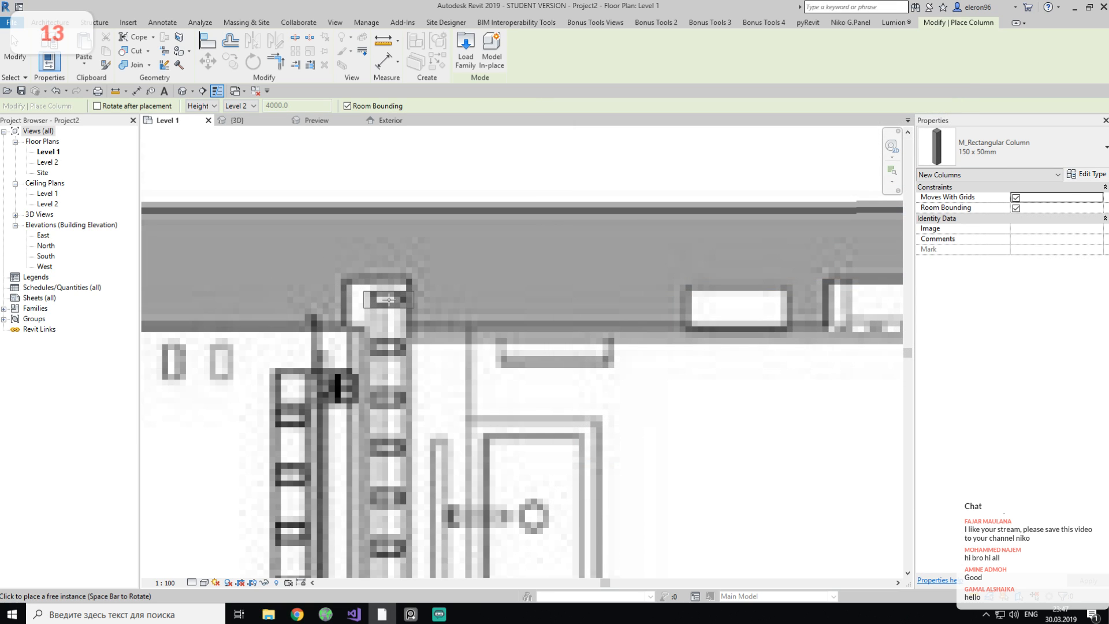
Place one 150 x 50mm column over the uppermost slat of the partition beside the washbasins.
left_click(389, 298)
middle_click_drag(379, 305, 403, 293)
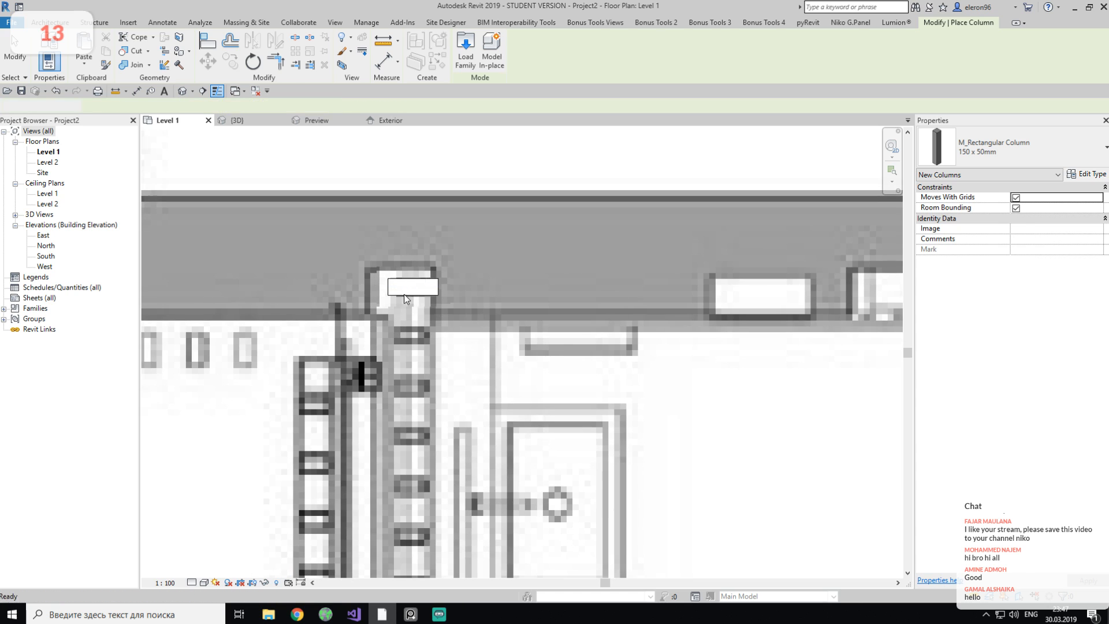
key("Escape")
Array the 150 x 50mm column straight down the partition at 120 mm spacing with 16 items.
left_click(407, 289)
middle_click_drag(415, 332, 433, 332)
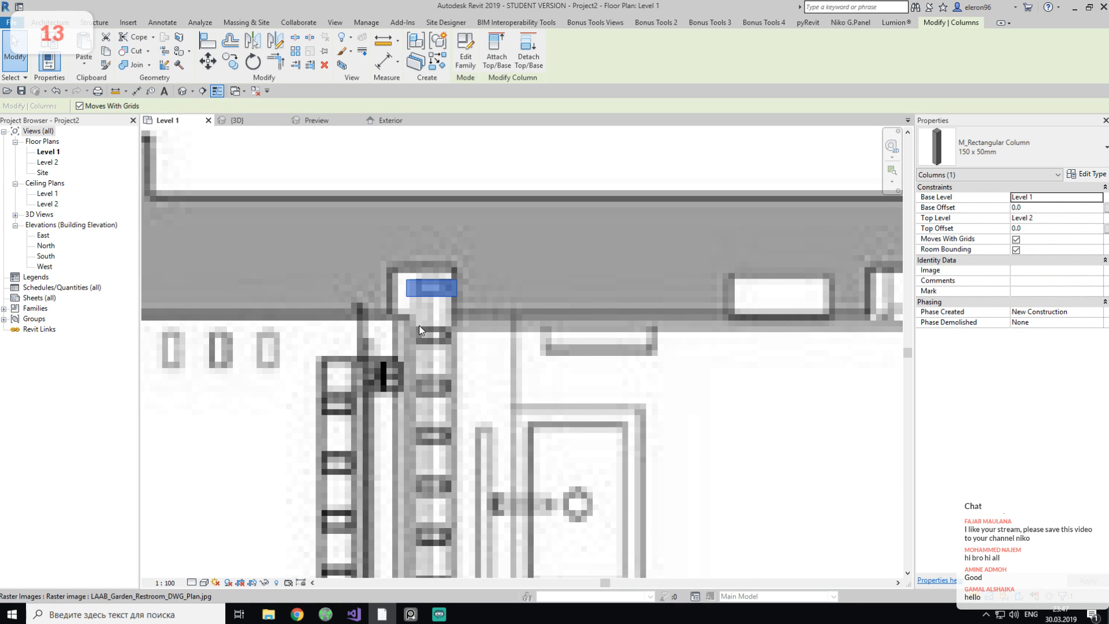
left_click(230, 60)
left_click(459, 288)
key("Escape")
left_click(296, 51)
left_click(457, 287)
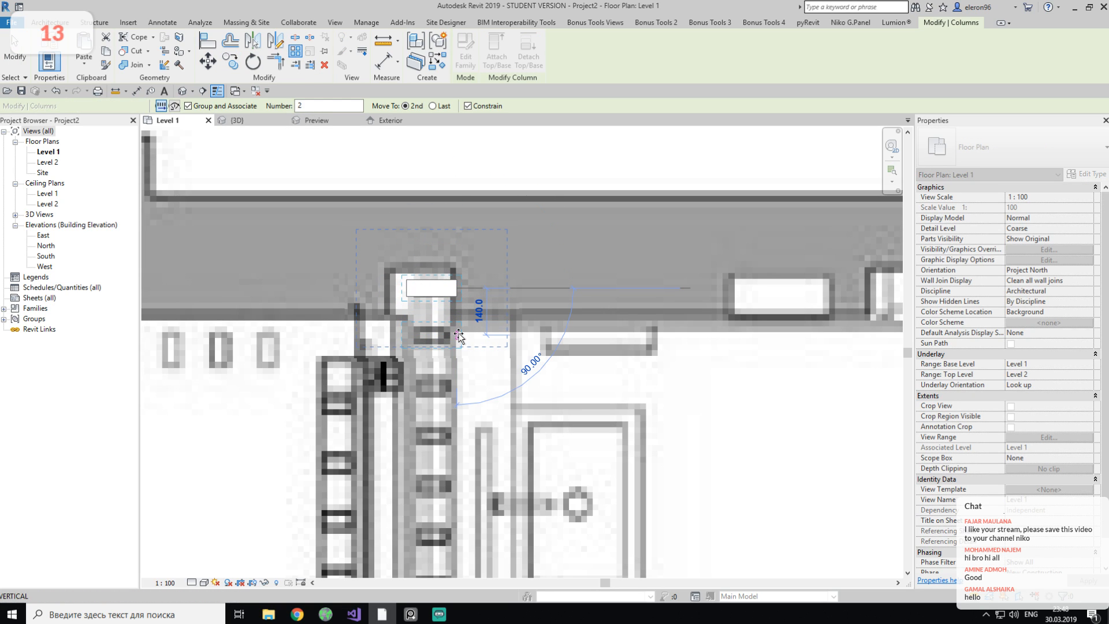
type("1")
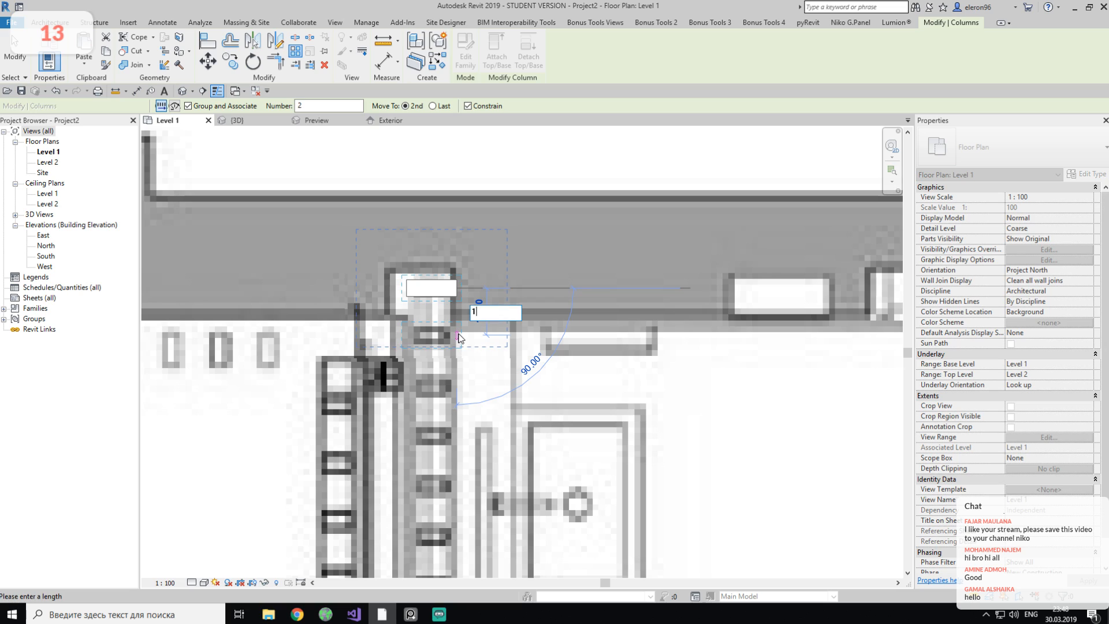
type("20")
key("Return")
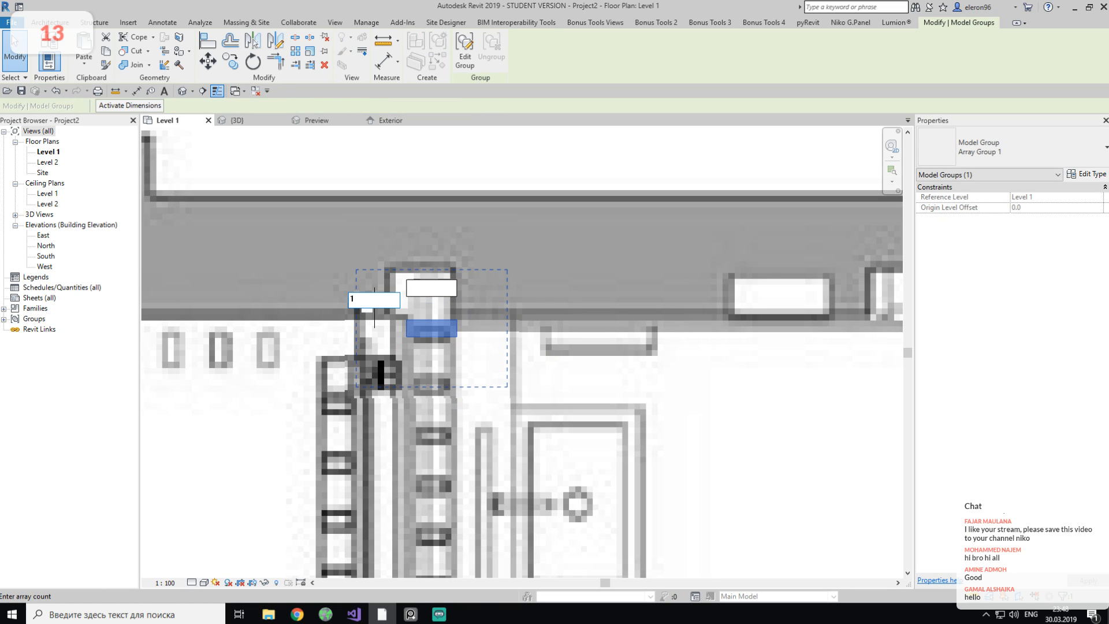
key("Return")
Set the slat array's item count to 17 so it reaches the partition's lowest slat on the plan.
scroll(610, 317, "down", 3)
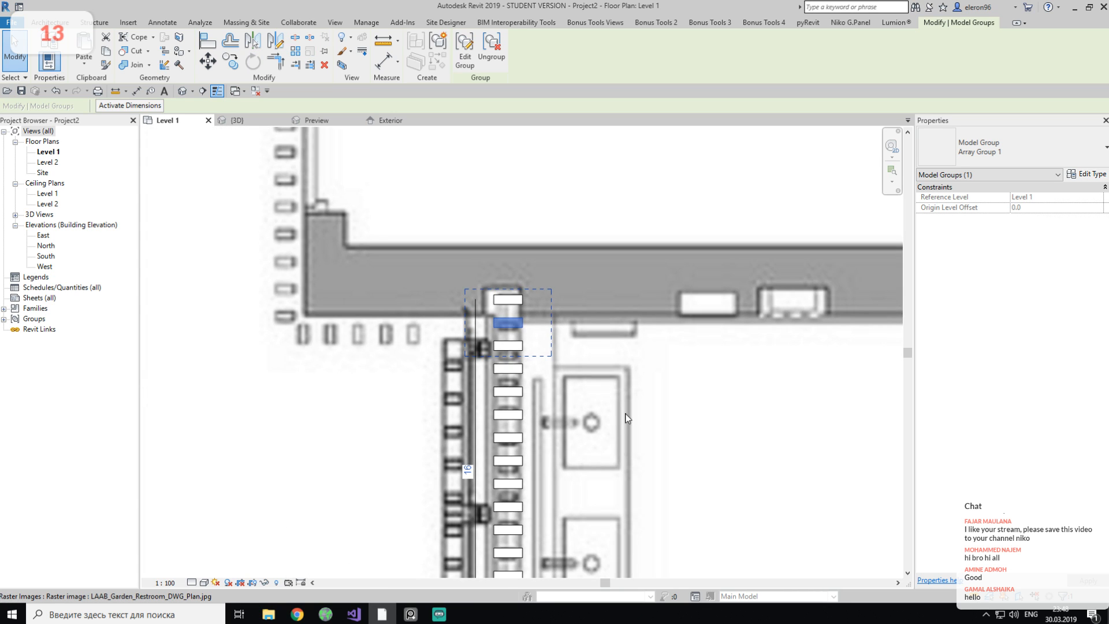
middle_click_drag(638, 453, 626, 249)
scroll(513, 459, "up", 1)
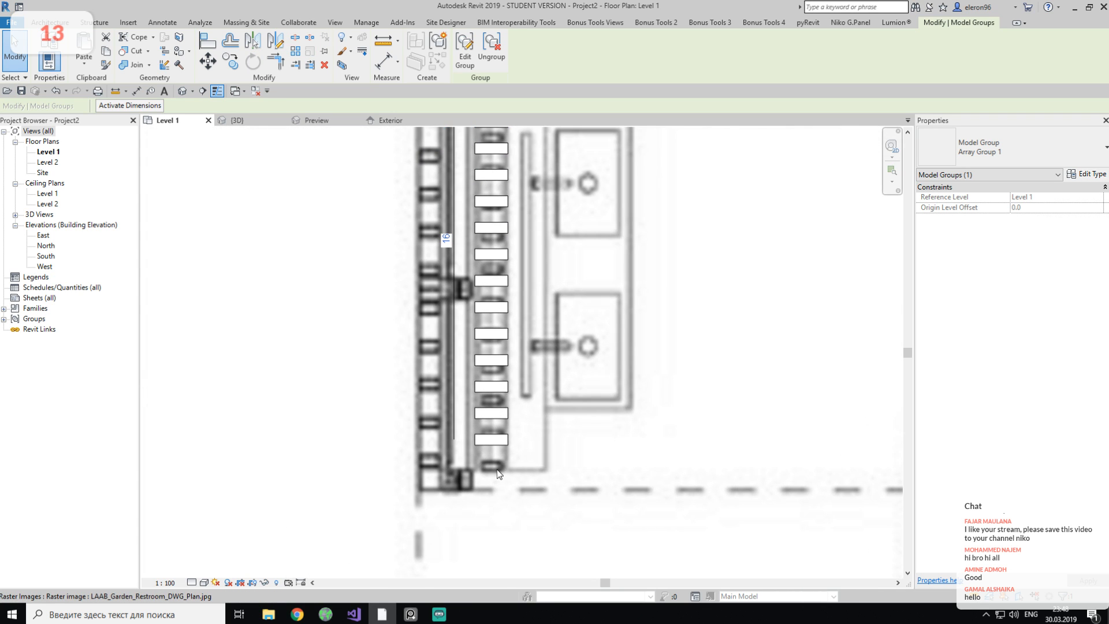
middle_click_drag(587, 368, 583, 404)
left_click(441, 282)
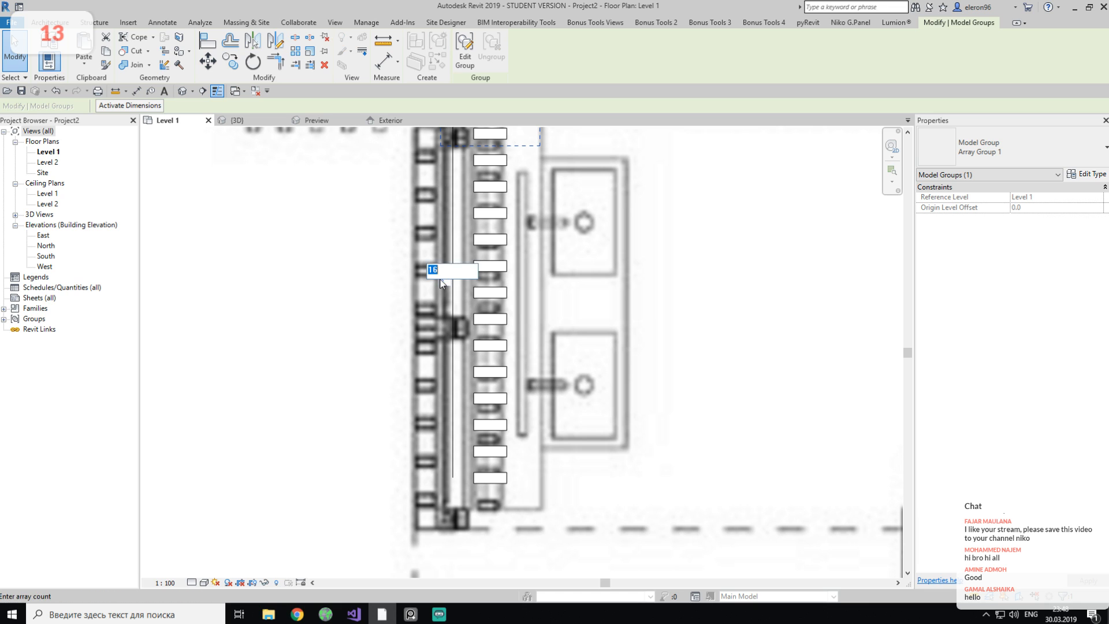
type("17")
key("Return")
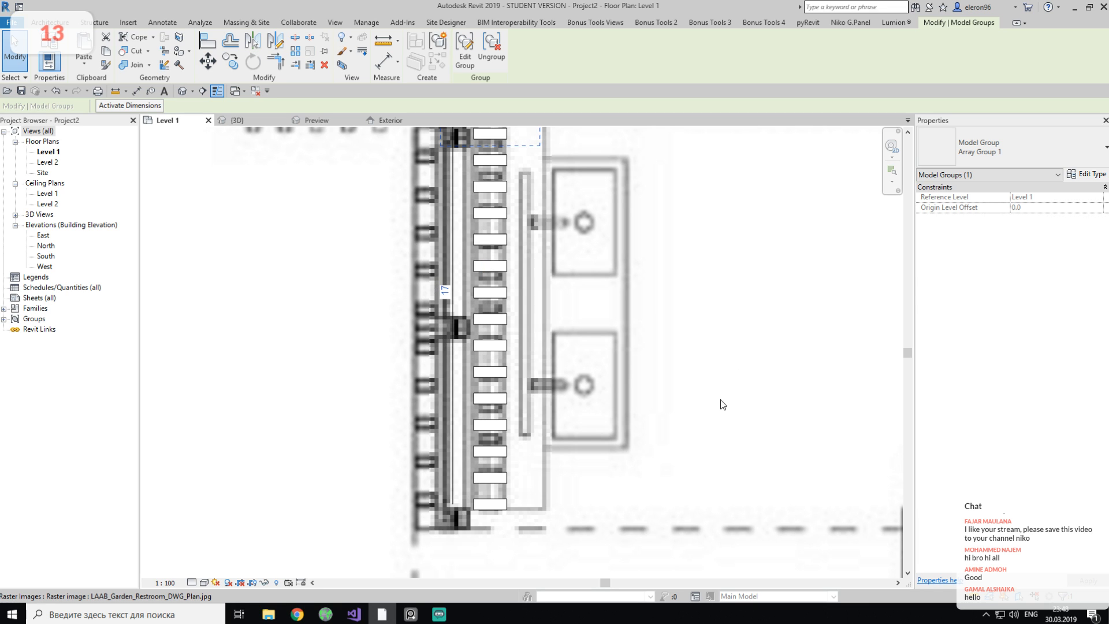
middle_click_drag(722, 400, 546, 352)
scroll(546, 351, "down", 2)
key("Escape")
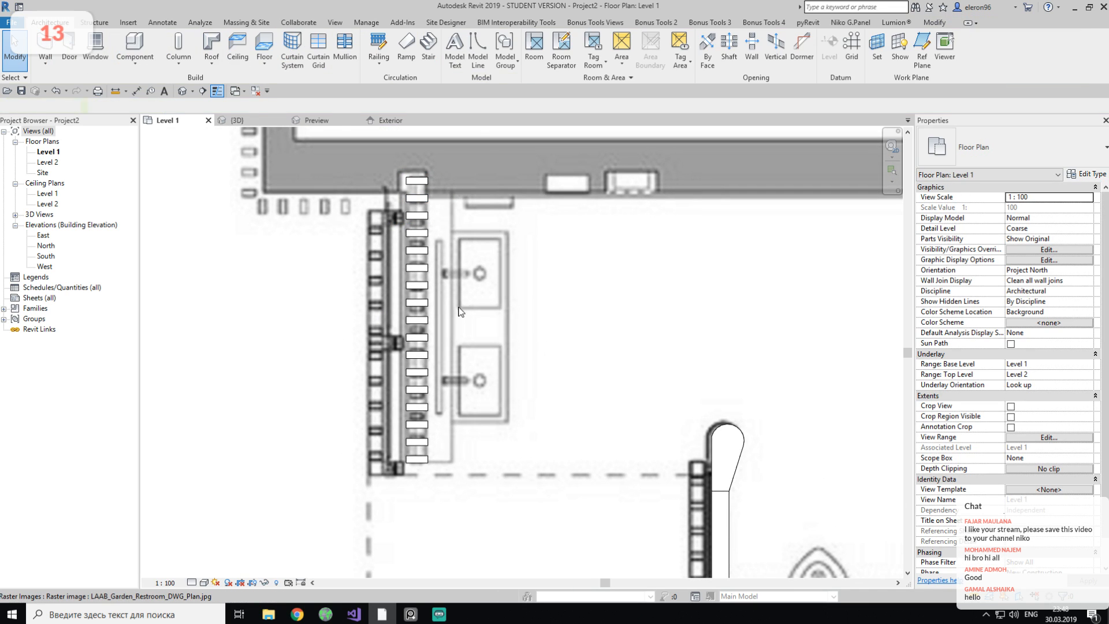
Examine the slat array from several angles in the 3D view.
left_click(245, 121)
scroll(462, 265, "down", 2)
middle_click_drag(446, 289, 237, 321, "shift")
middle_click_drag(626, 352, 633, 323, "shift")
scroll(623, 344, "up", 4)
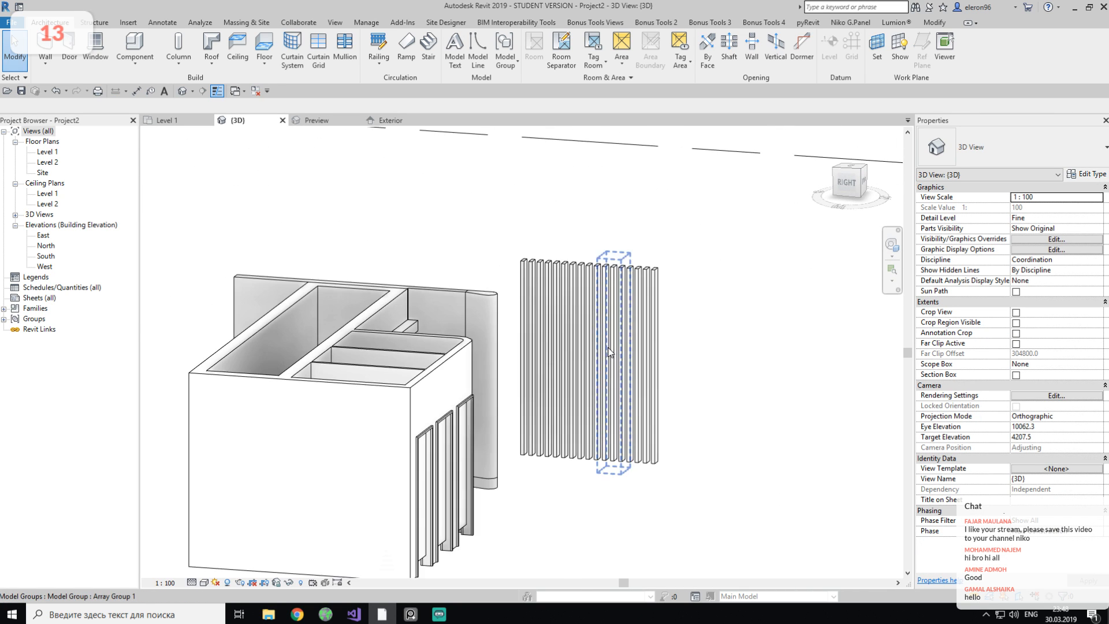
middle_click_drag(725, 369, 602, 280, "shift")
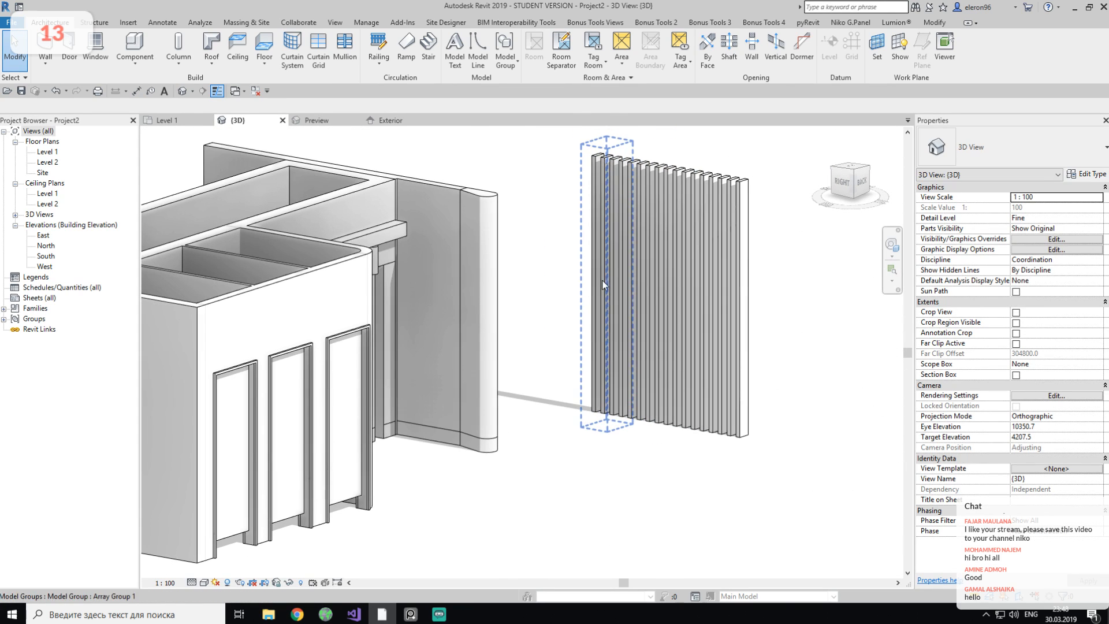
Switch to the reference image board and examine the perspective rendering's slatted roof and its curved front edge.
left_click(410, 614)
scroll(514, 352, "down", 3)
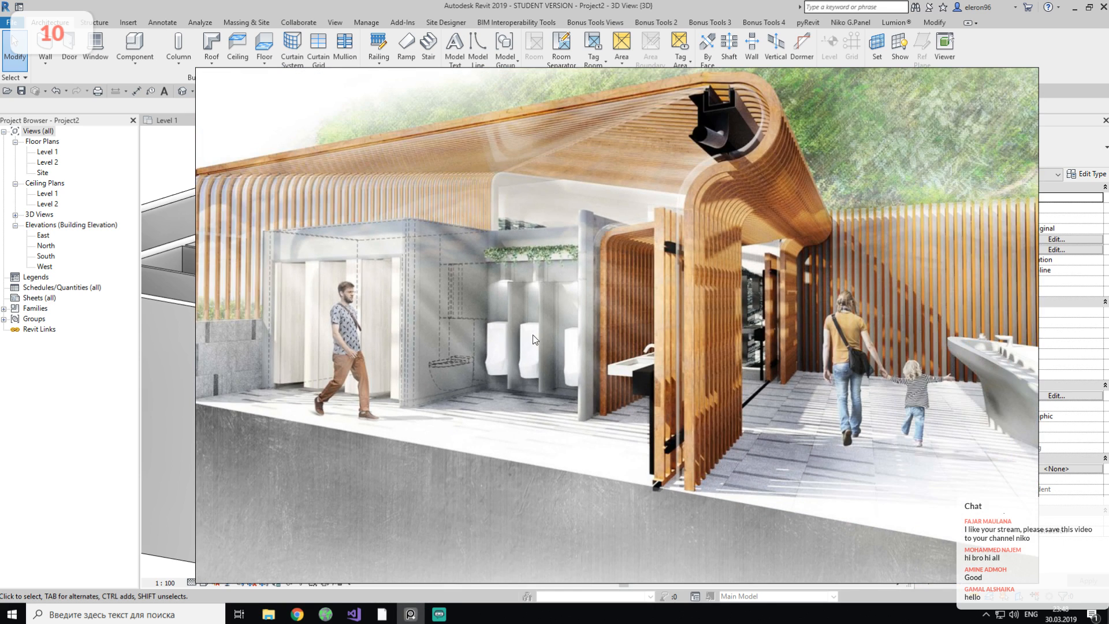
left_click_drag(497, 247, 543, 286)
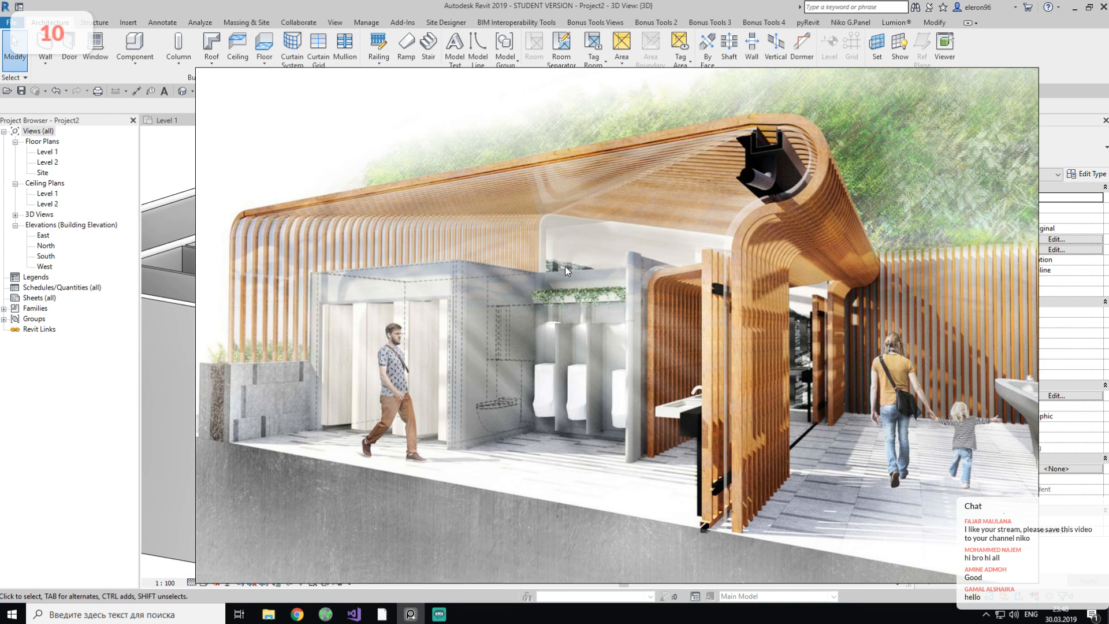
left_click_drag(578, 289, 515, 317)
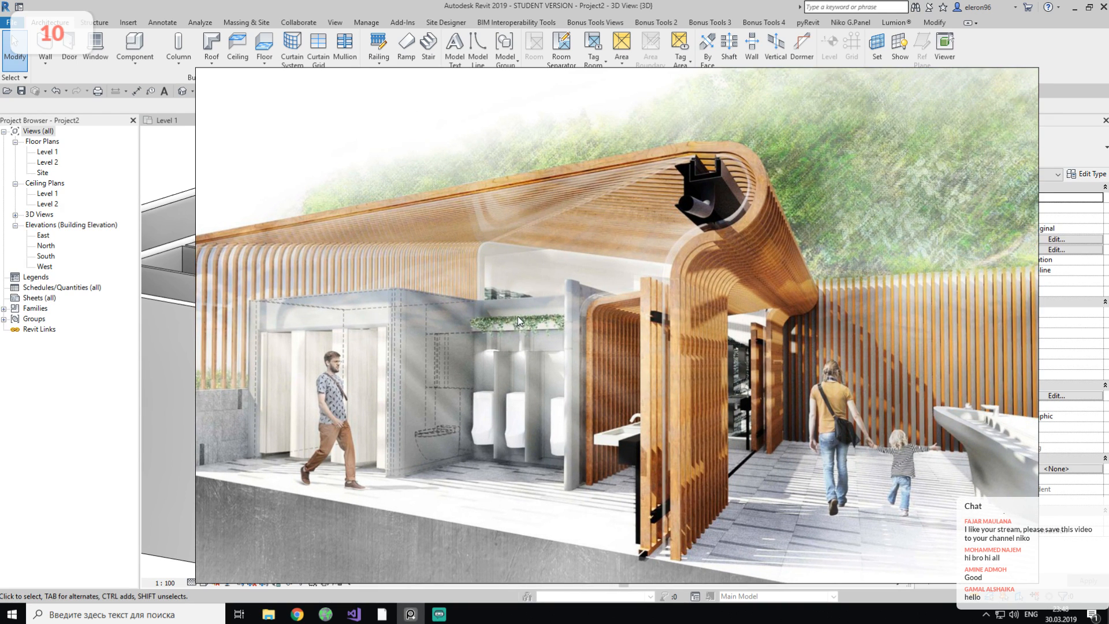
left_click_drag(425, 383, 479, 364)
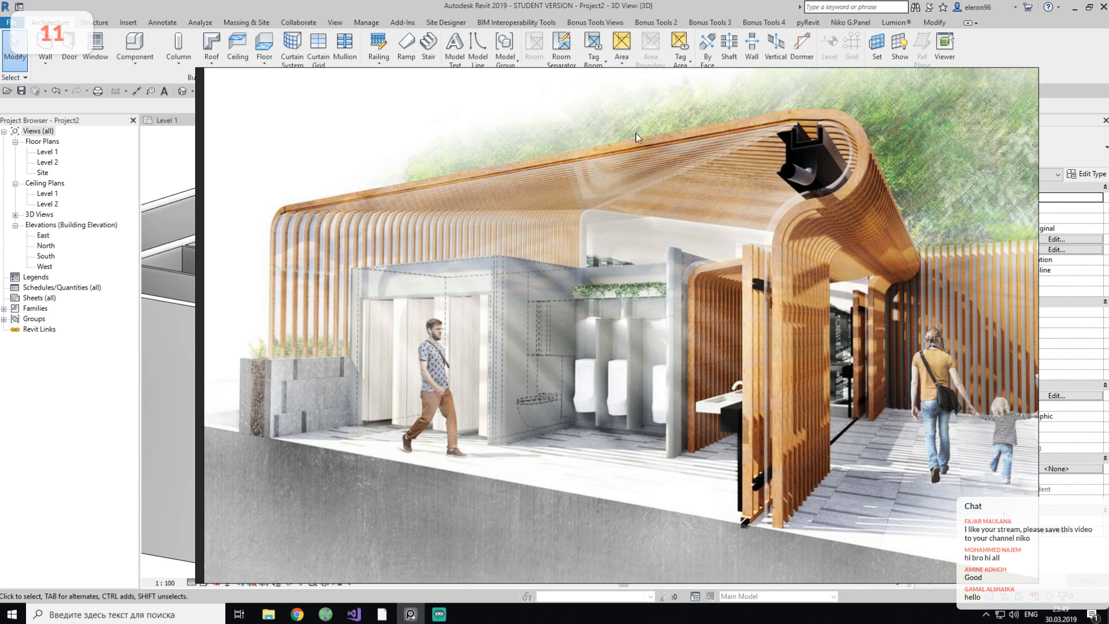
middle_click_drag(704, 108, 579, 203)
scroll(685, 219, "up", 8)
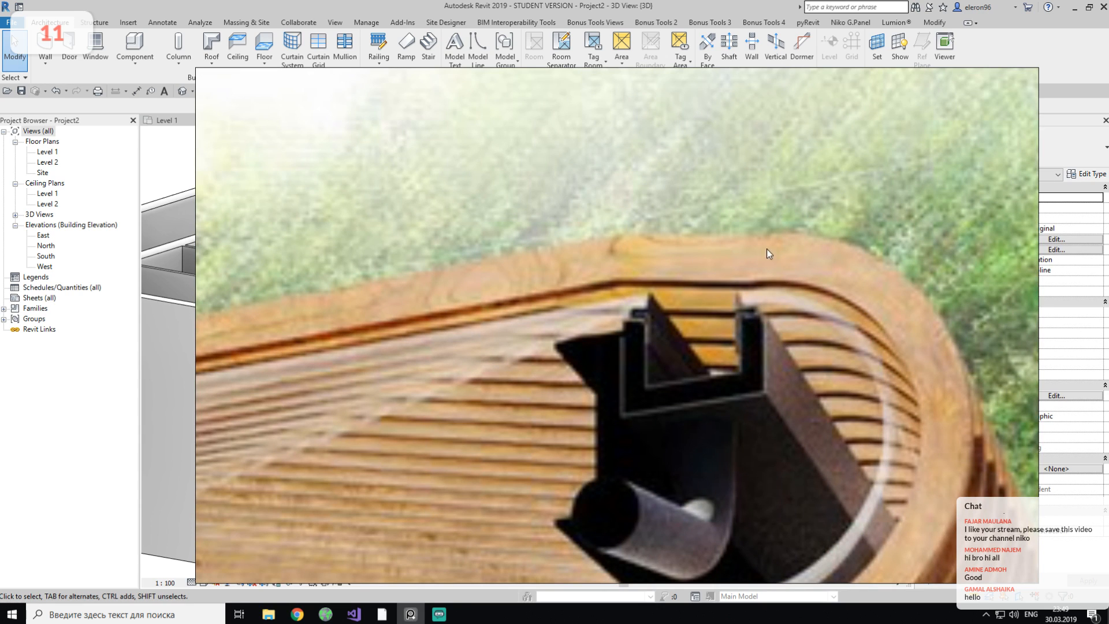
Examine the exterior photo of the curved wooden slats on the reference image board.
scroll(719, 276, "down", 9)
middle_click_drag(818, 79, 611, 256)
middle_click_drag(475, 141, 645, 306)
scroll(472, 391, "up", 2)
middle_click_drag(589, 466, 604, 400)
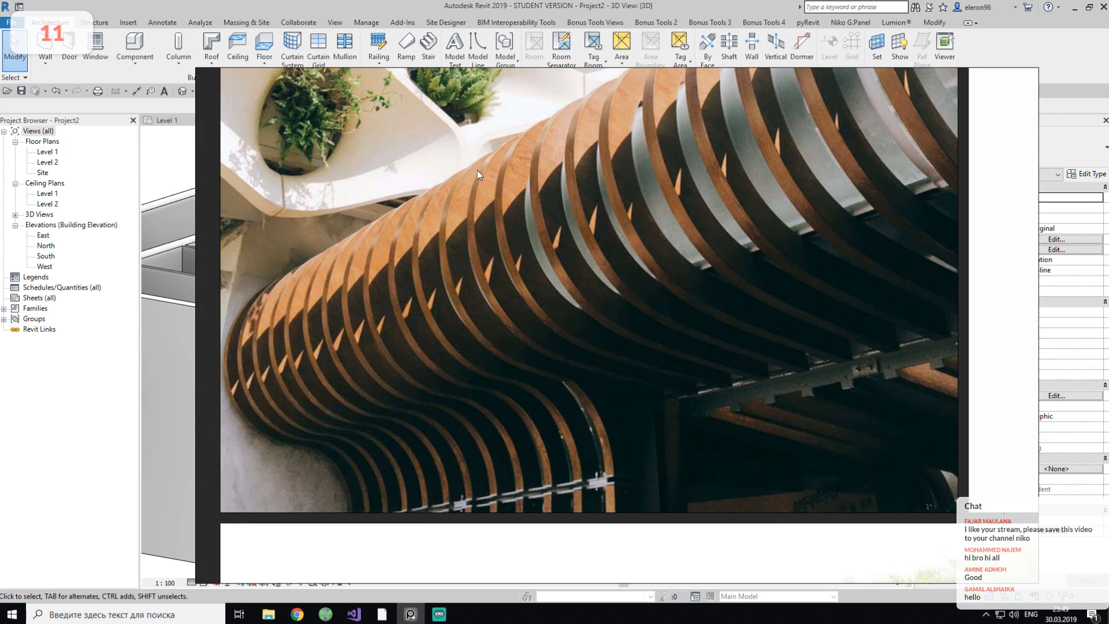
scroll(596, 361, "down", 8)
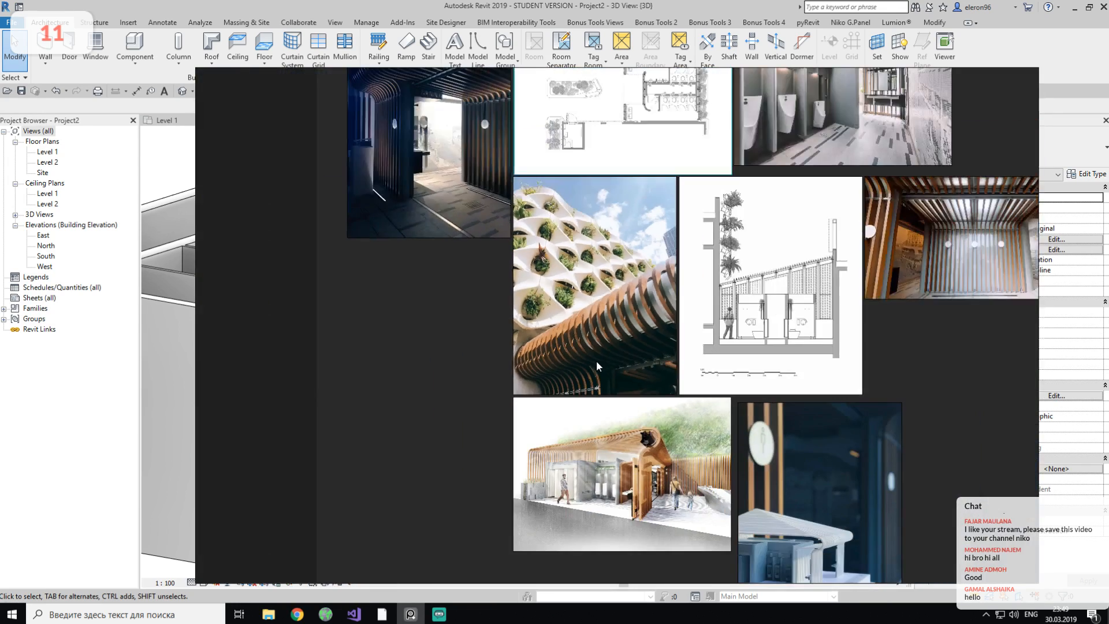
Examine the section drawing's sloped roof and vertical slats on the reference image board.
middle_click_drag(596, 360, 524, 383)
middle_click_drag(633, 362, 527, 390)
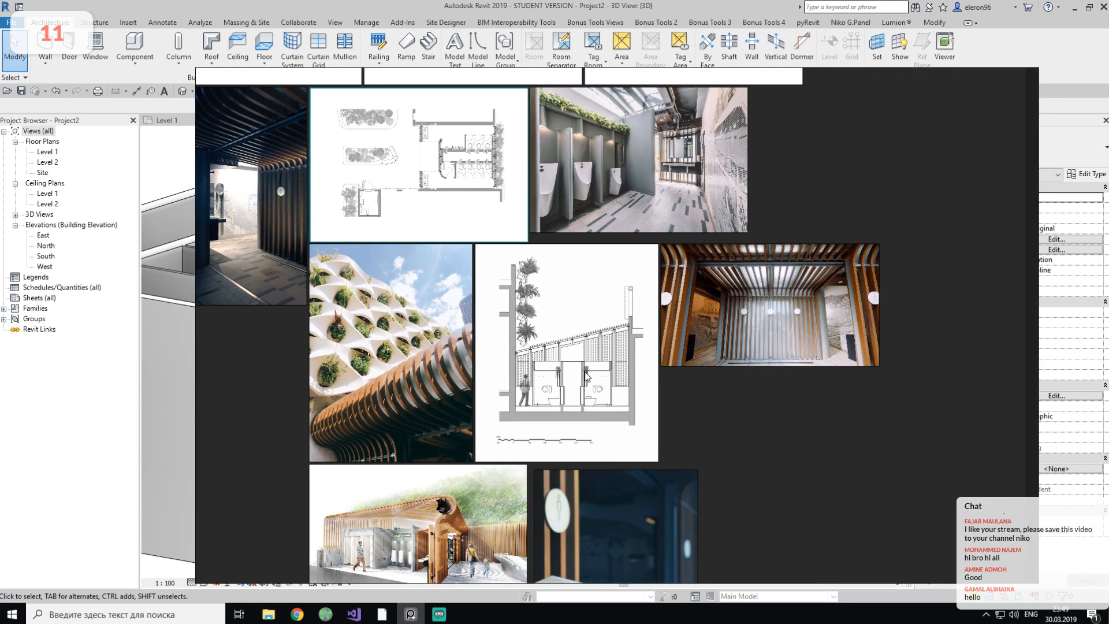
scroll(666, 358, "up", 10)
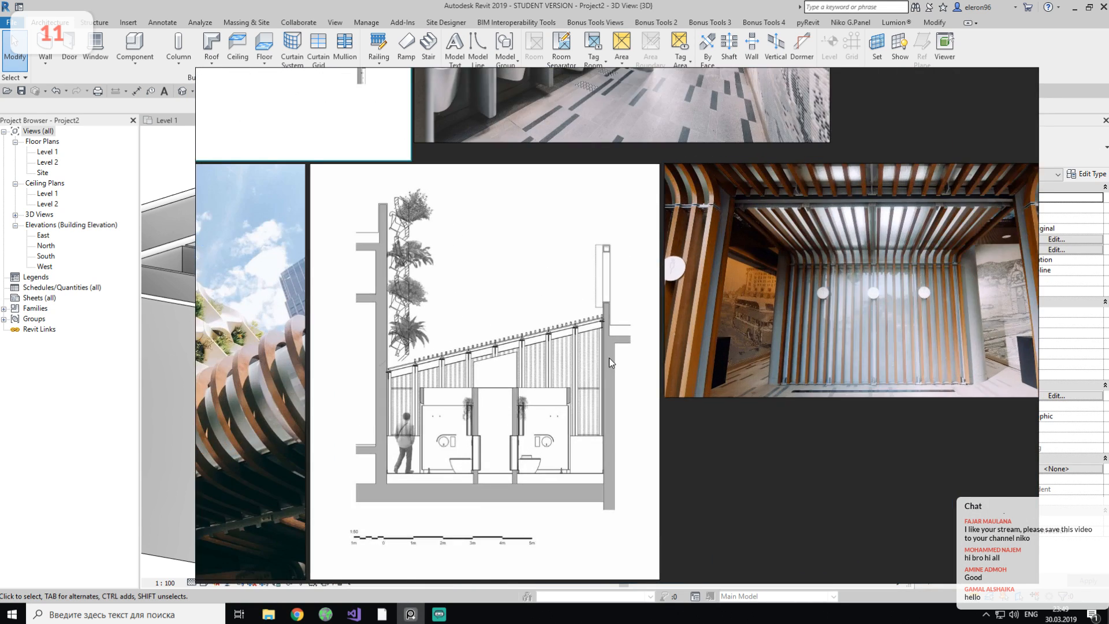
scroll(455, 334, "up", 3)
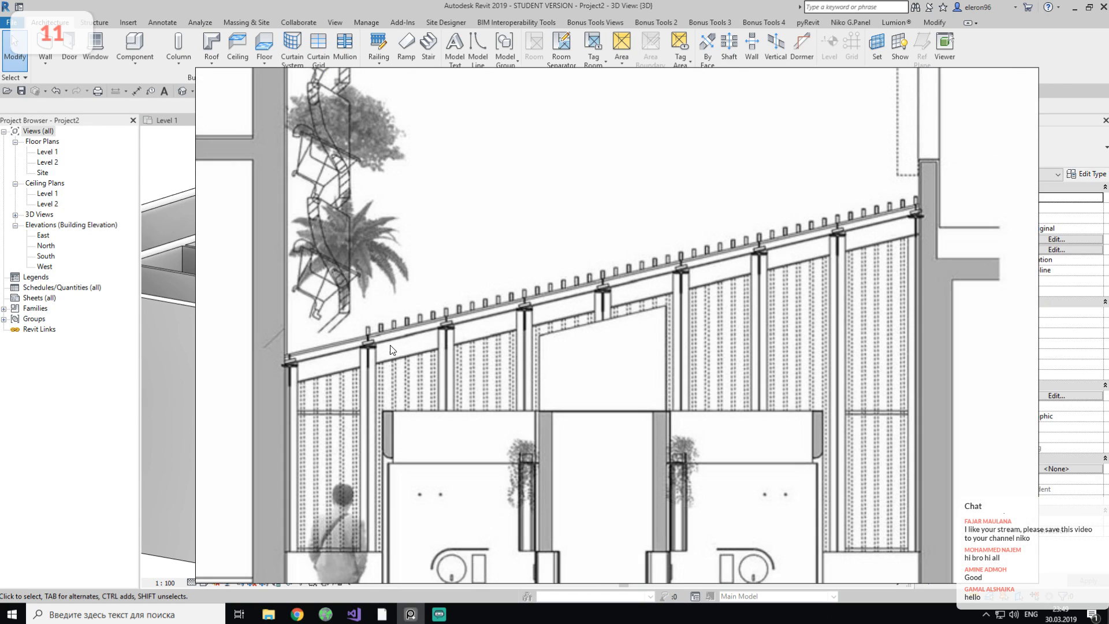
scroll(397, 343, "down", 10)
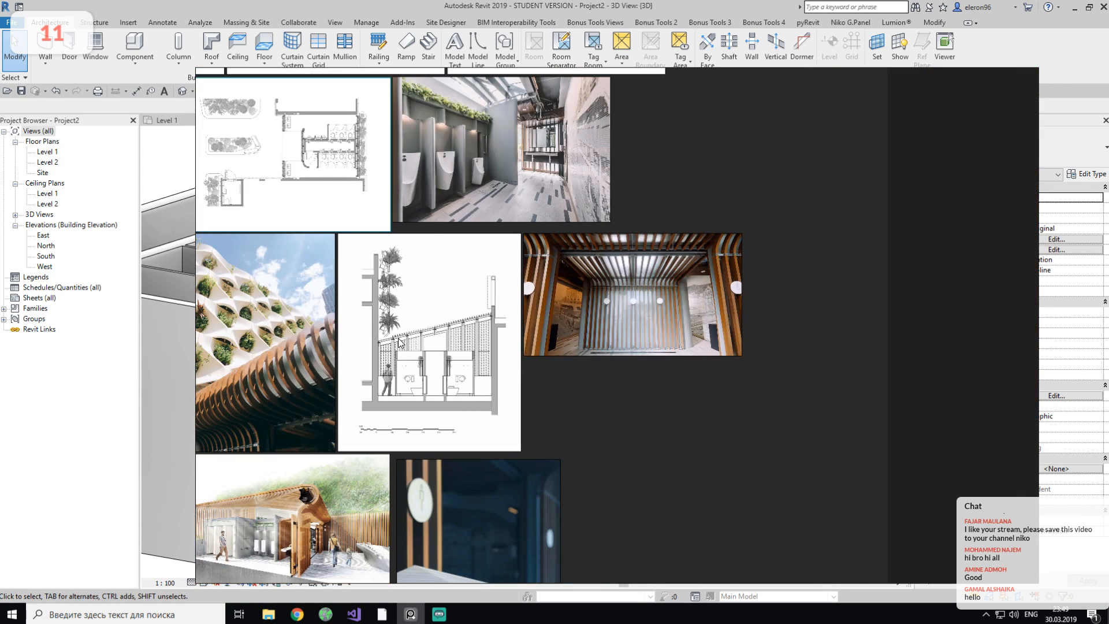
scroll(417, 362, "down", 3)
scroll(346, 360, "up", 3)
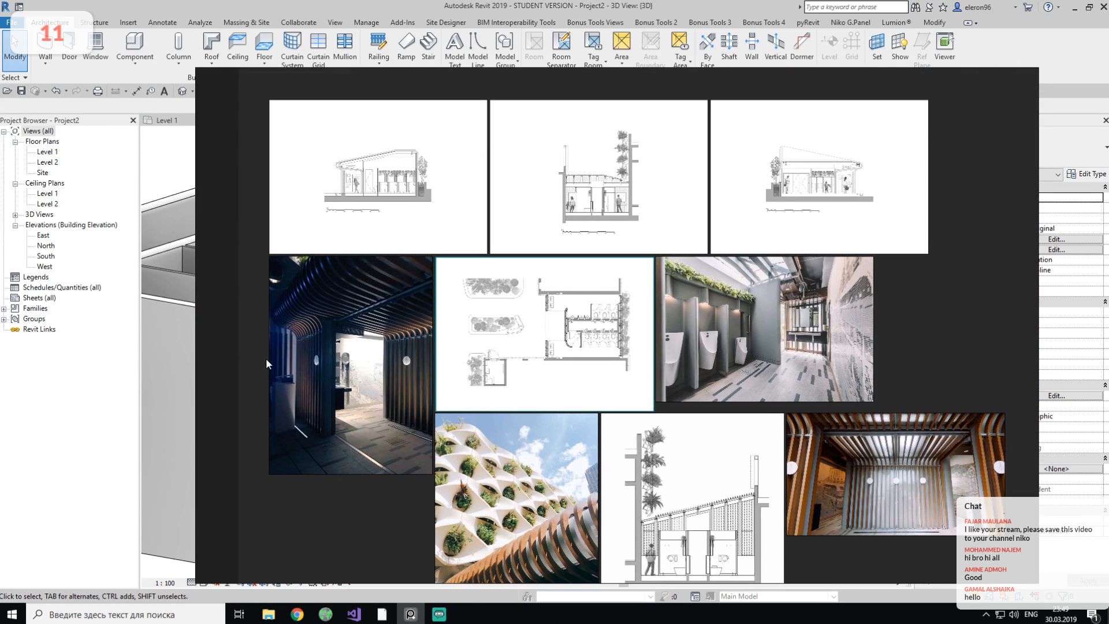
Examine the dark entrance photo and the urinal interior photo for slat and partition details, and return to the Revit model.
scroll(277, 361, "up", 5)
middle_click_drag(404, 369, 518, 285)
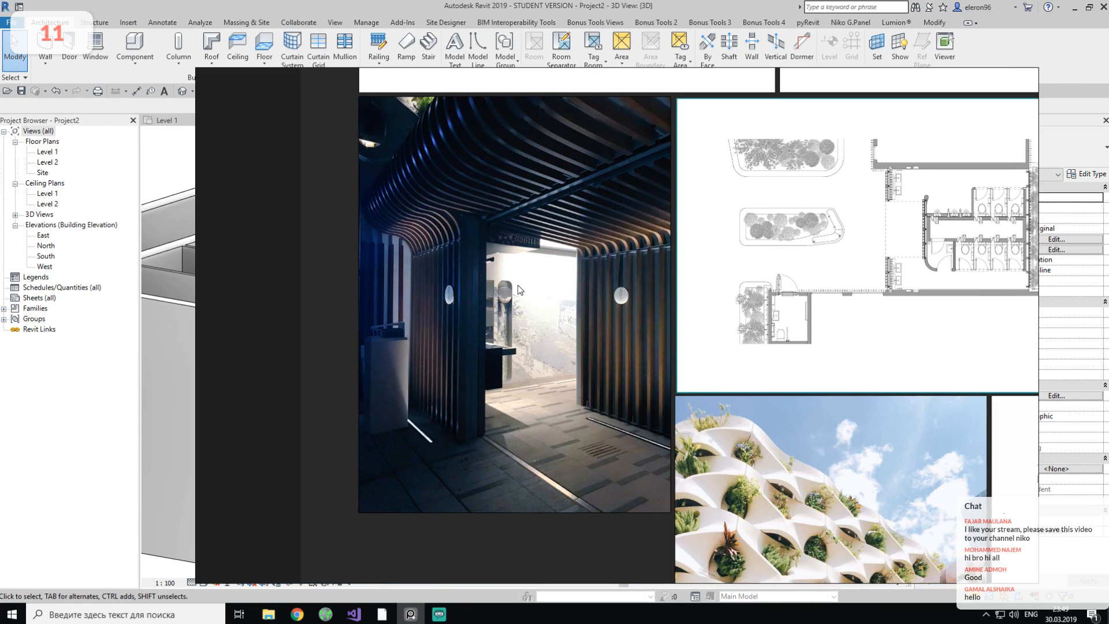
scroll(517, 299, "up", 2)
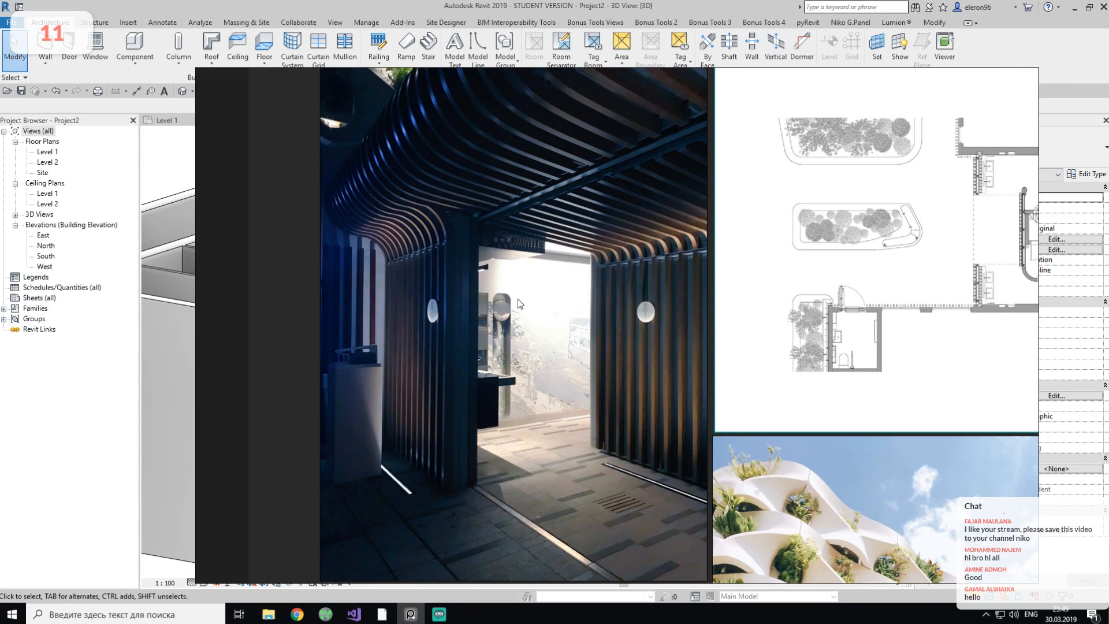
scroll(517, 299, "down", 4)
scroll(554, 300, "up", 5)
scroll(560, 300, "up", 5)
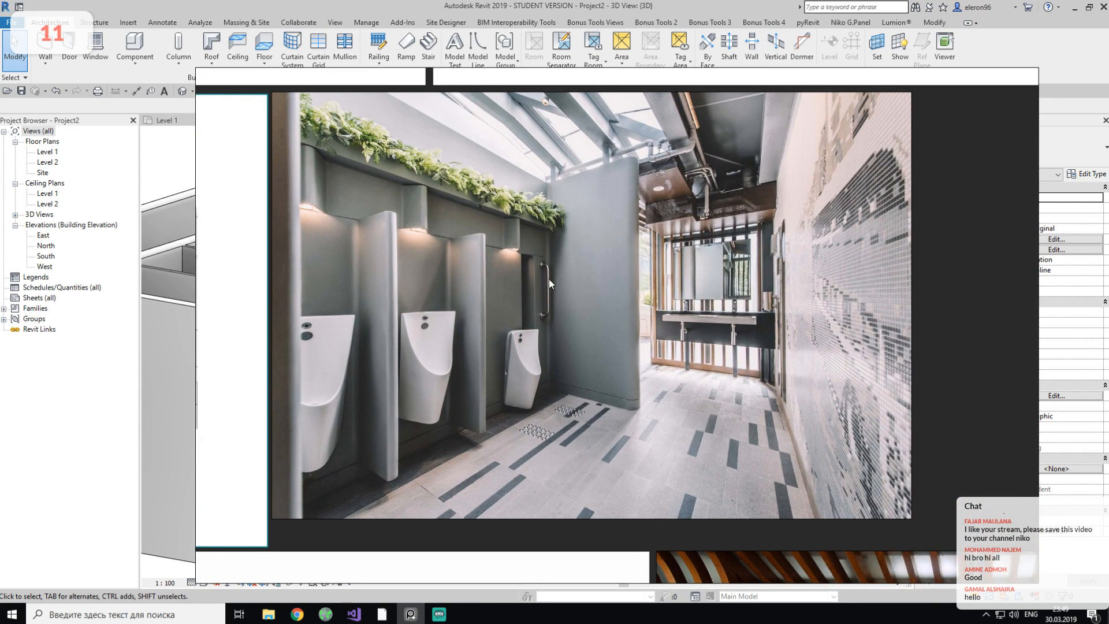
scroll(551, 276, "down", 4)
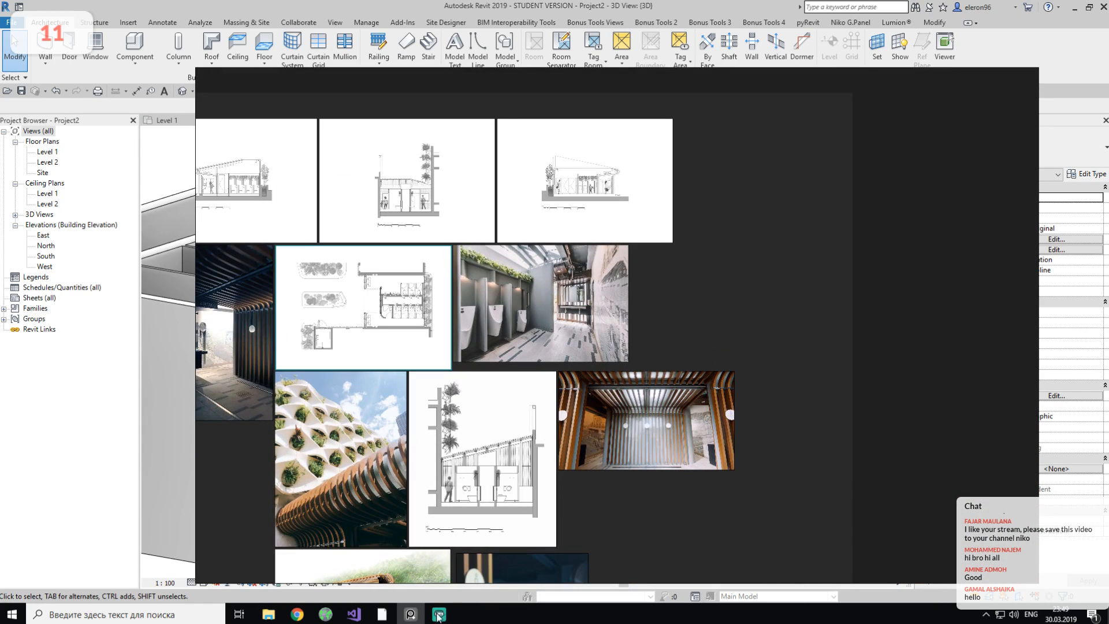
left_click(410, 614)
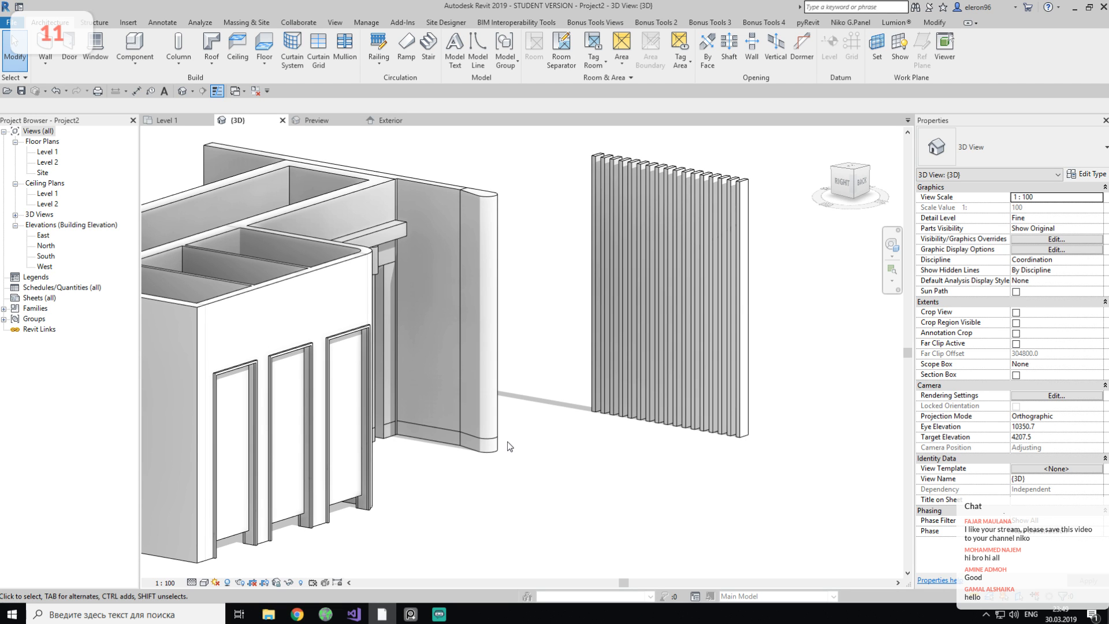
Review the model from the front in 3D and return to the lower cubicles on the Level 1 floor plan.
mouse_move(531, 445)
middle_mouse_down("shift")
mouse_move(596, 402)
mouse_move(473, 428)
mouse_move(771, 443)
mouse_move(510, 441)
middle_mouse_up("shift")
scroll(471, 423, "down", 4)
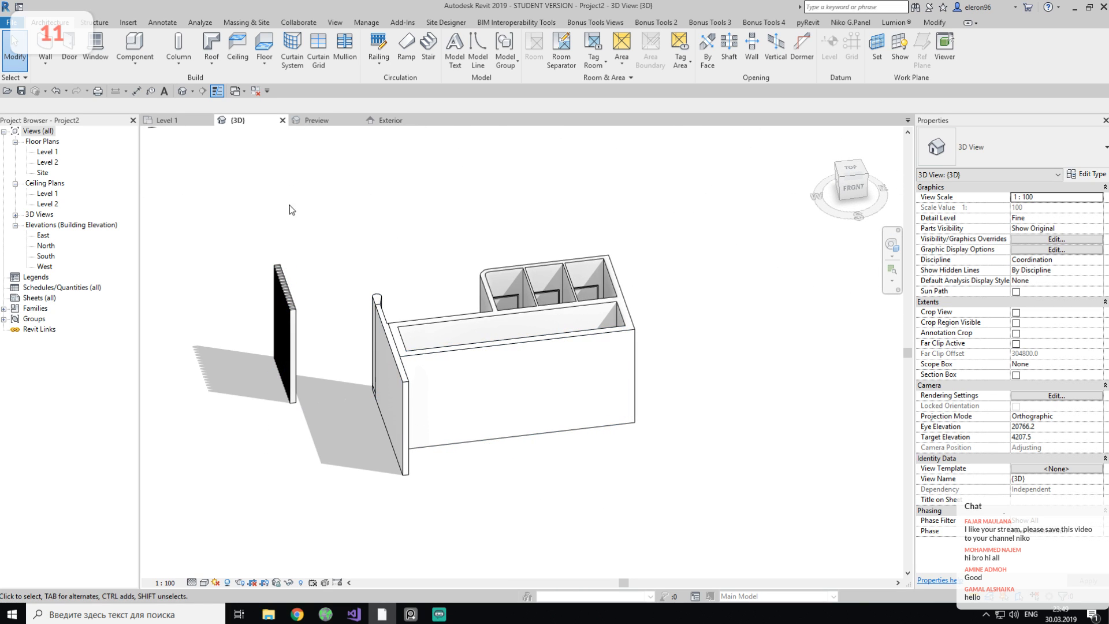
left_click(170, 120)
scroll(532, 353, "down", 3)
middle_click_drag(556, 342, 327, 108)
scroll(447, 363, "up", 2)
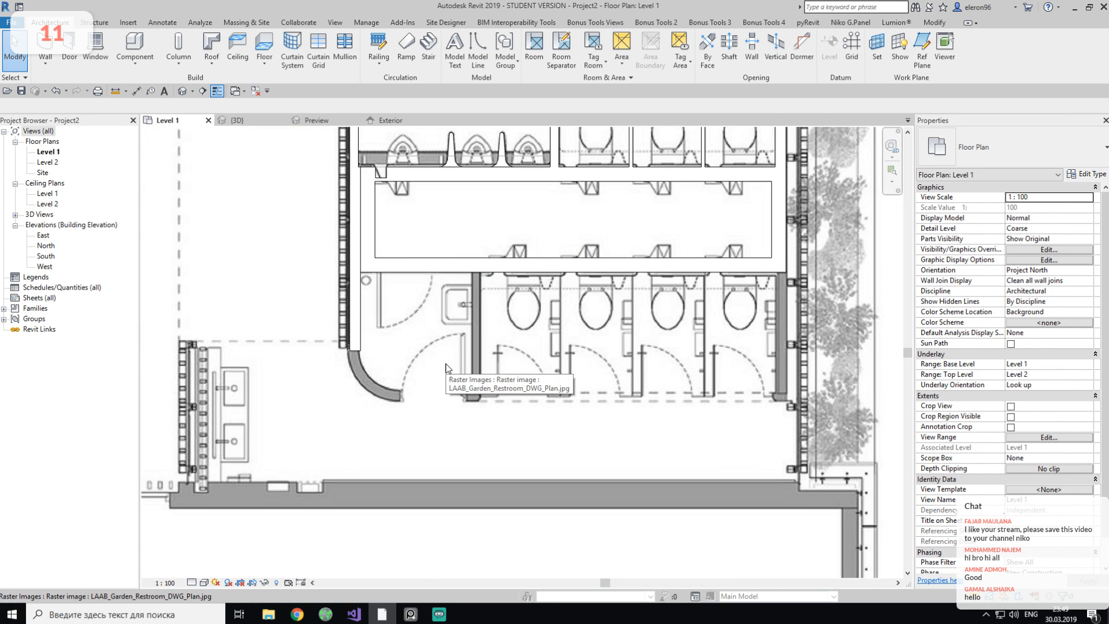
middle_click_drag(324, 357, 331, 337)
scroll(331, 337, "up", 2)
middle_click_drag(541, 402, 368, 394)
middle_click_drag(434, 289, 578, 356)
left_click(351, 302)
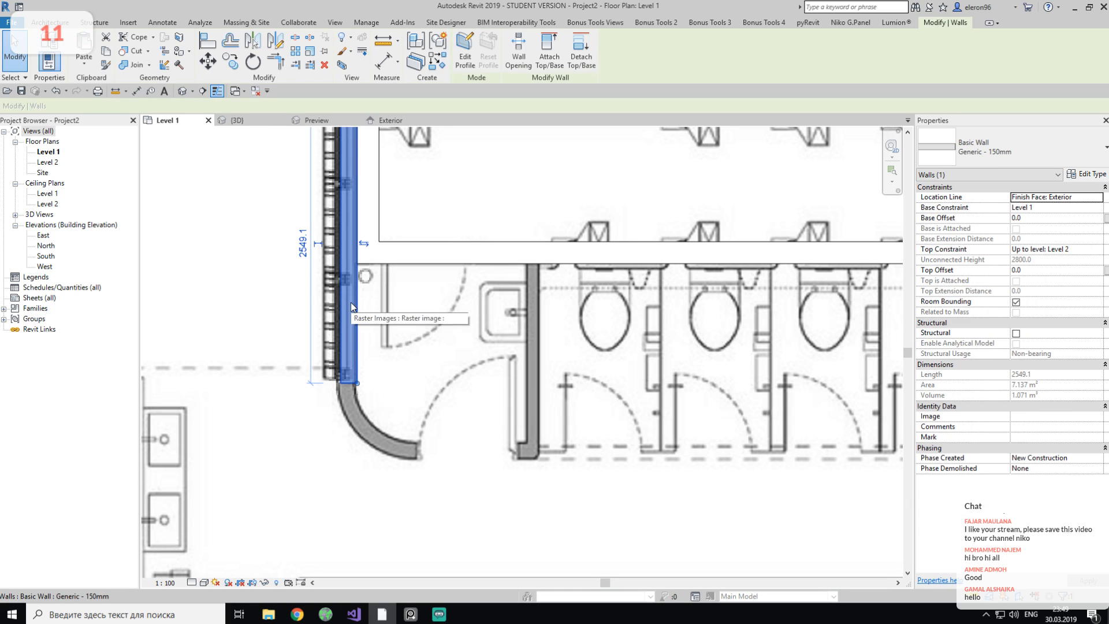
middle_click_drag(501, 328, 450, 356)
key("c")
key("s")
scroll(462, 347, "up", 3)
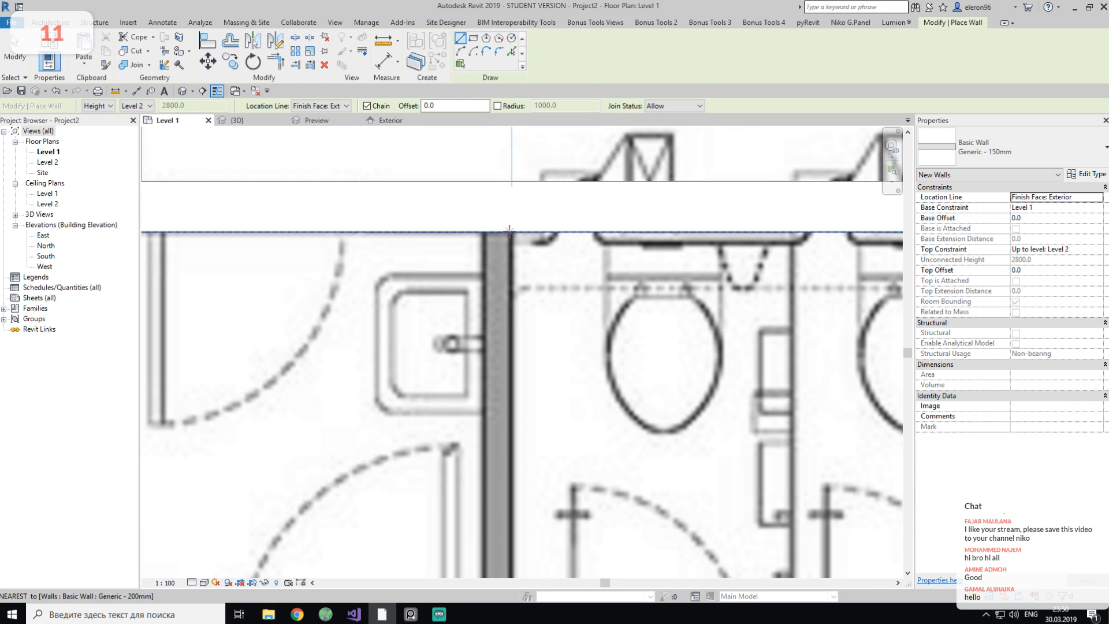
left_click(511, 232)
scroll(527, 422, "down", 3)
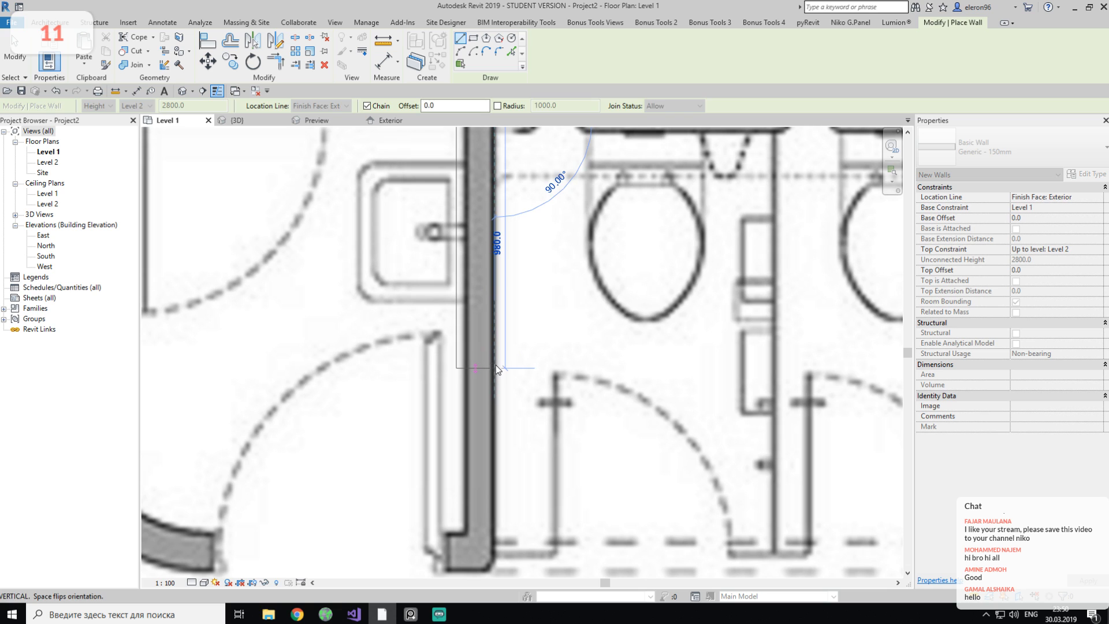
key("Escape")
key("Escape")
Draw a Generic - 120mm wall between the washbasin room and the first lower cubicle, following the plan downward from the service shaft wall.
middle_click_drag(546, 158, 526, 423)
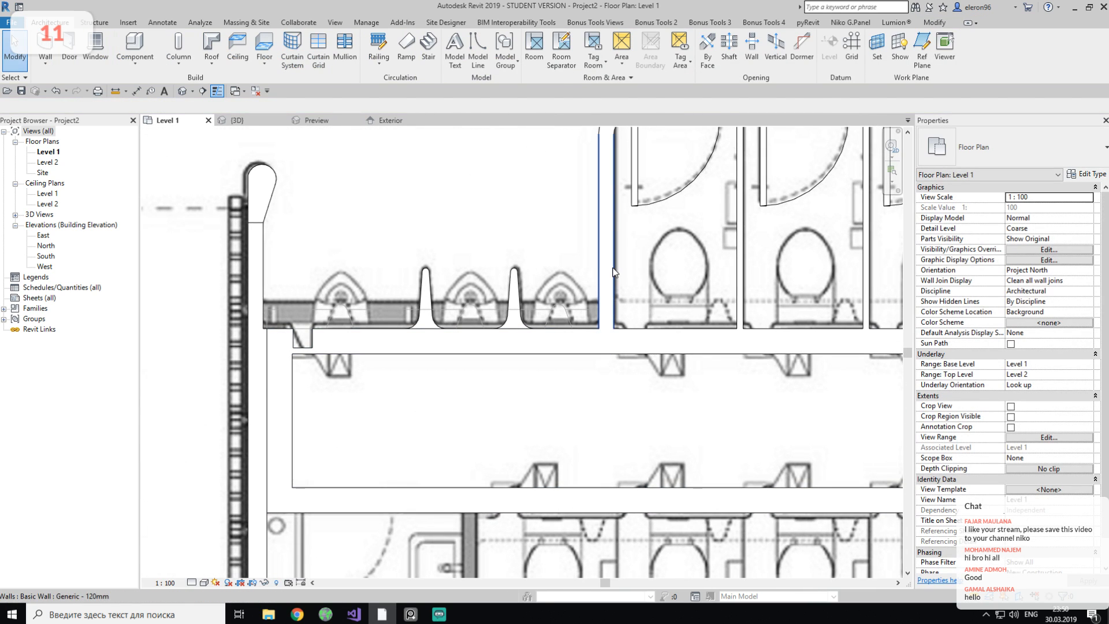
middle_click_drag(640, 265, 493, 397)
middle_click_drag(513, 285, 574, 242)
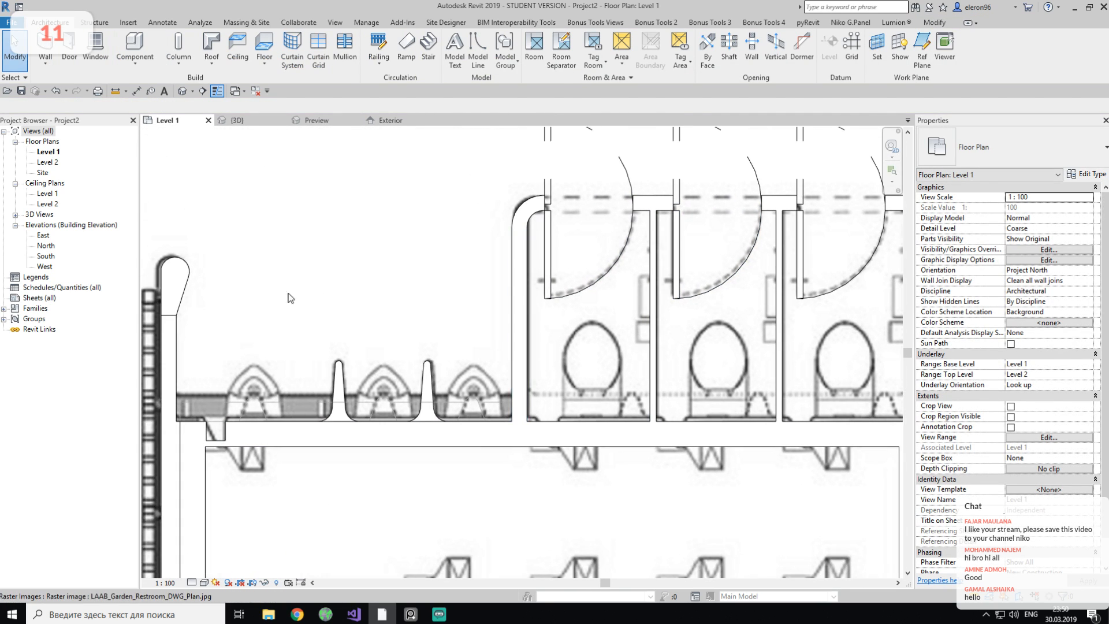
middle_click_drag(293, 287, 362, 268)
left_click(238, 339)
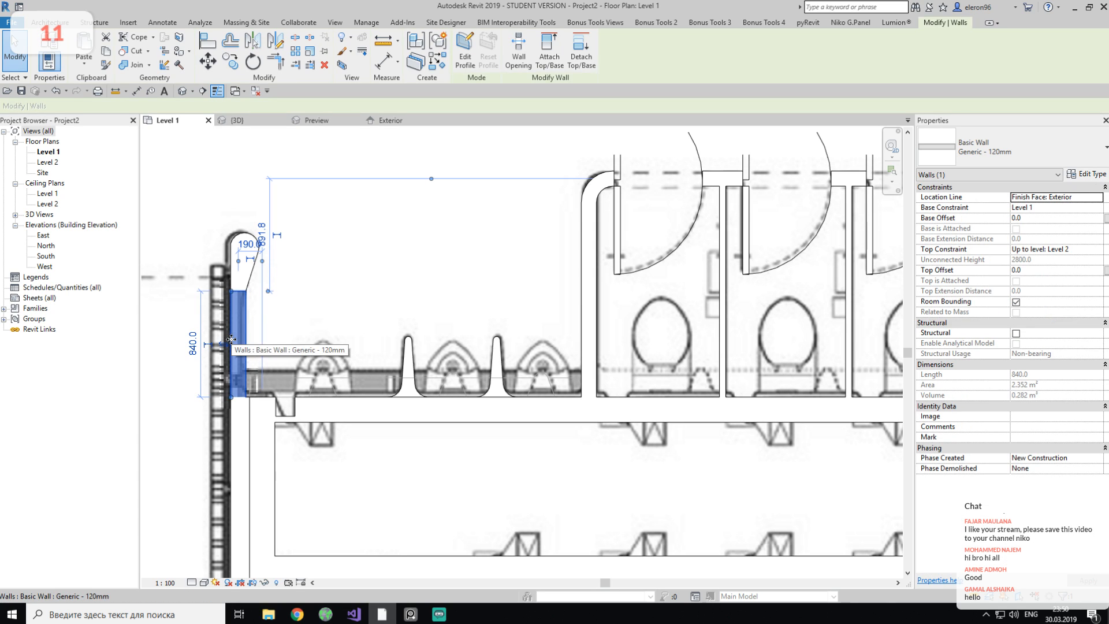
key("c")
key("s")
middle_click_drag(491, 426, 441, 199)
scroll(403, 379, "up", 4)
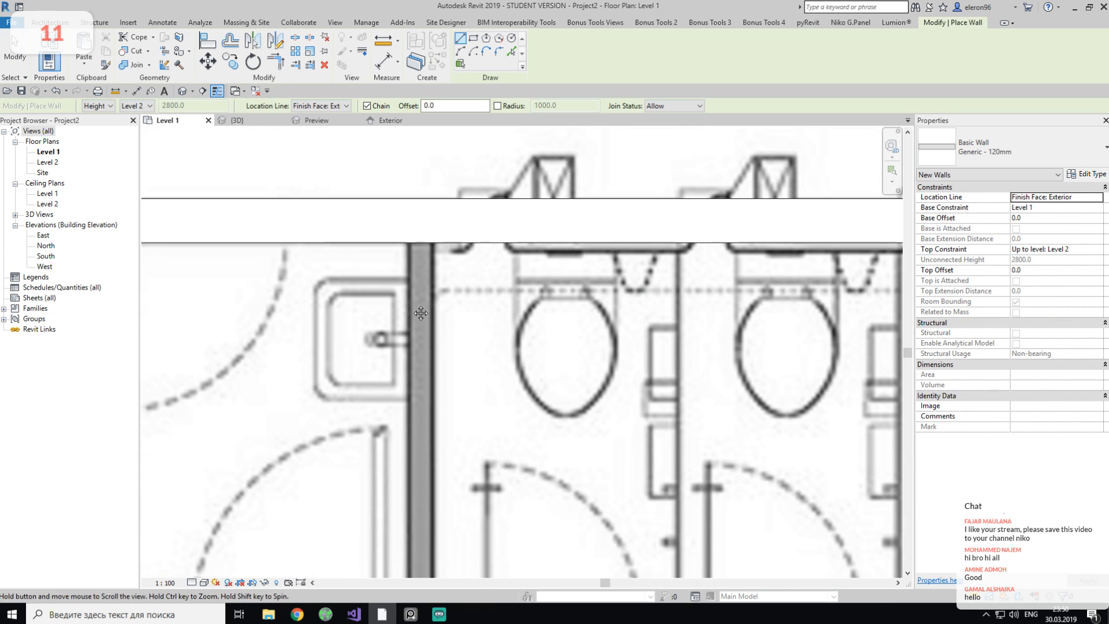
left_click(433, 241)
middle_click_drag(473, 407, 472, 235)
left_click(434, 386)
middle_click_drag(315, 372, 555, 350)
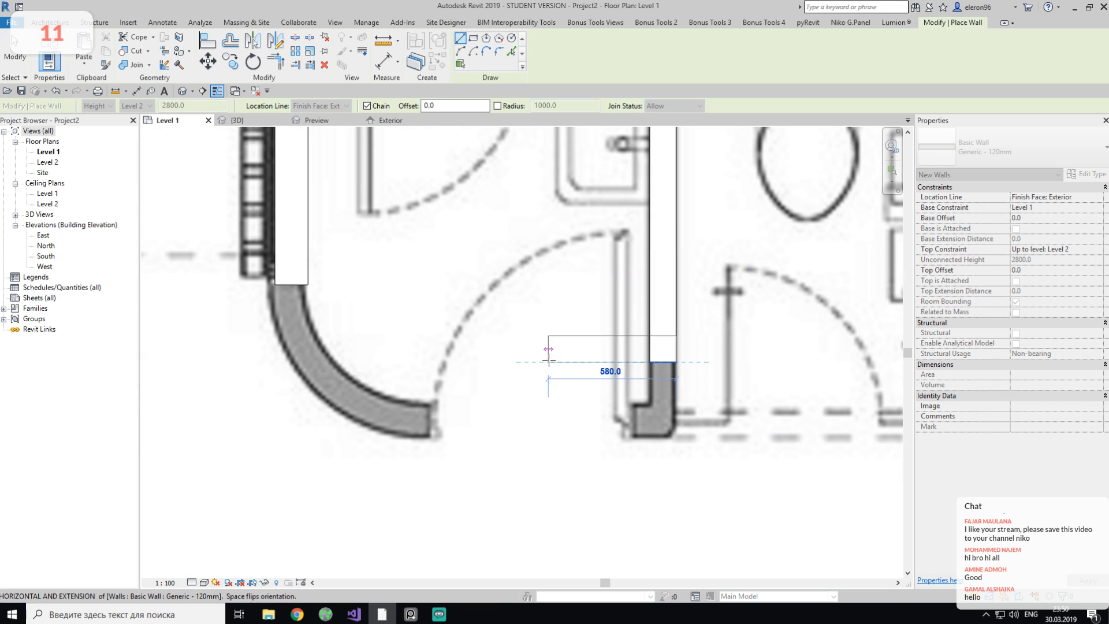
key("Escape")
Draw the washbasin room's lower wall across the door opening and trim it to the new dividing wall at the corner.
left_click(636, 406)
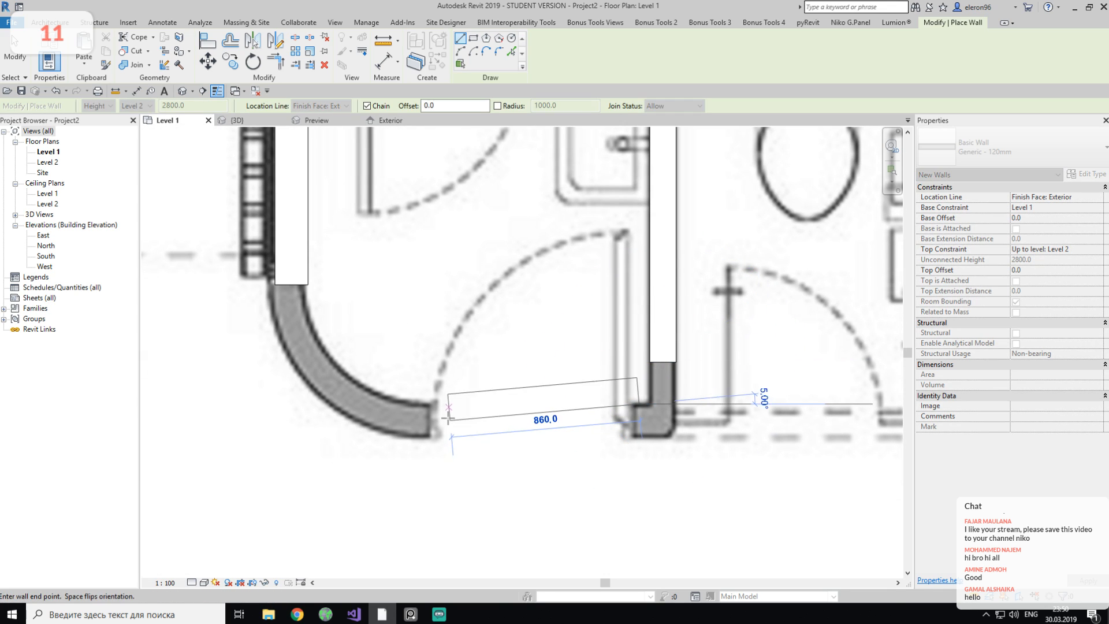
left_click(458, 404)
key("Escape")
key("Escape")
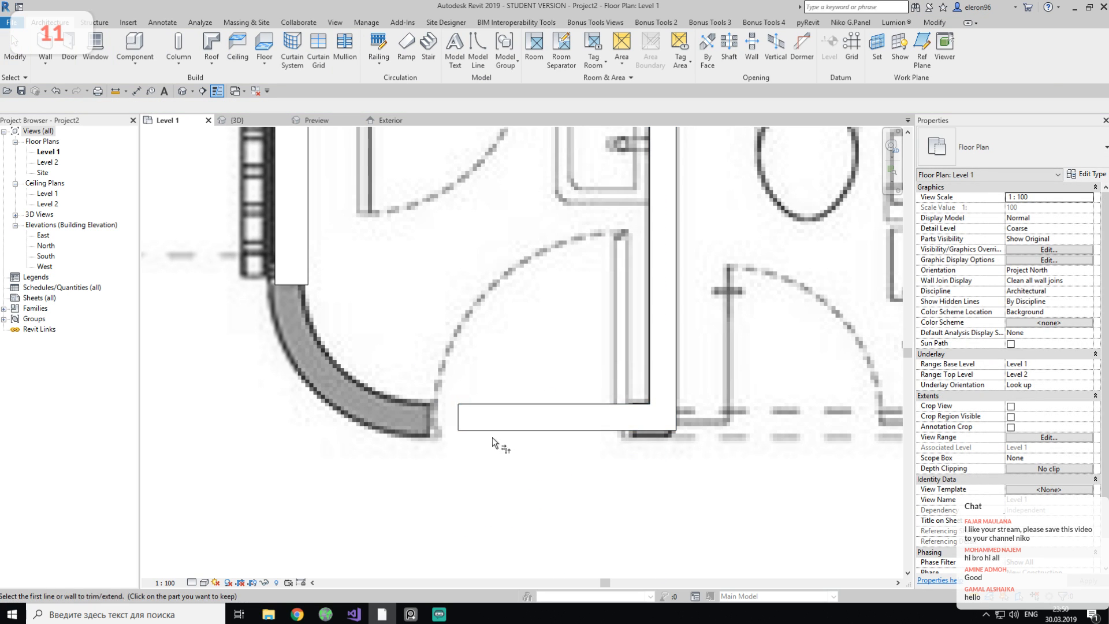
Stretch the lower wall's free end to meet the end of the curved corner on the plan image.
middle_click_drag(396, 359, 442, 347)
scroll(442, 347, "up", 3)
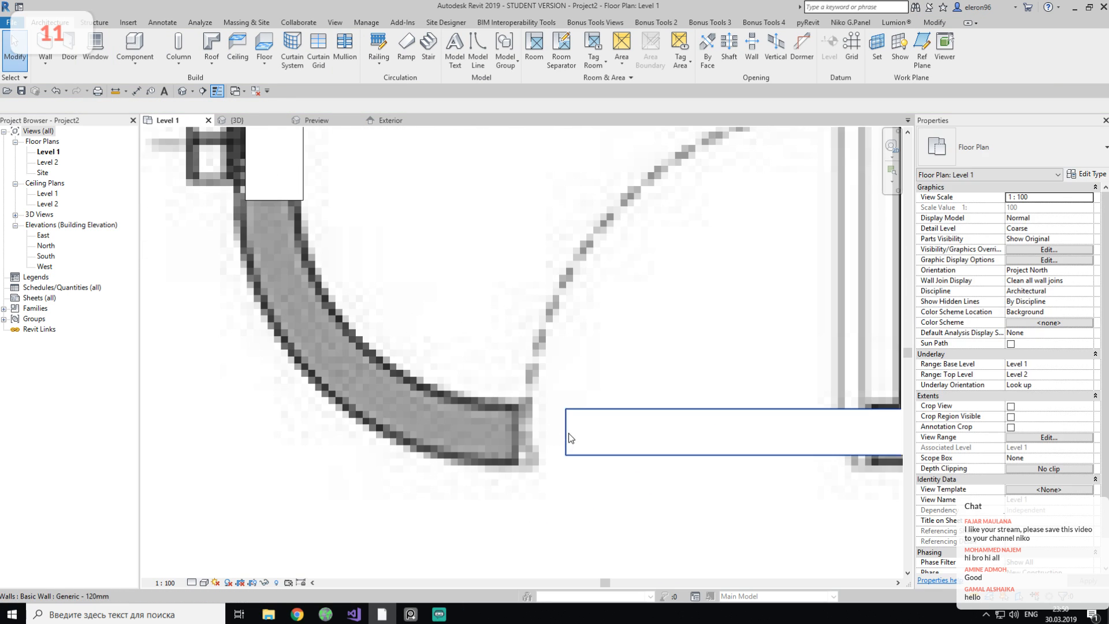
left_click(570, 436)
left_click_drag(566, 410, 517, 411)
left_click(555, 334)
scroll(555, 334, "down", 5)
scroll(549, 397, "up", 1)
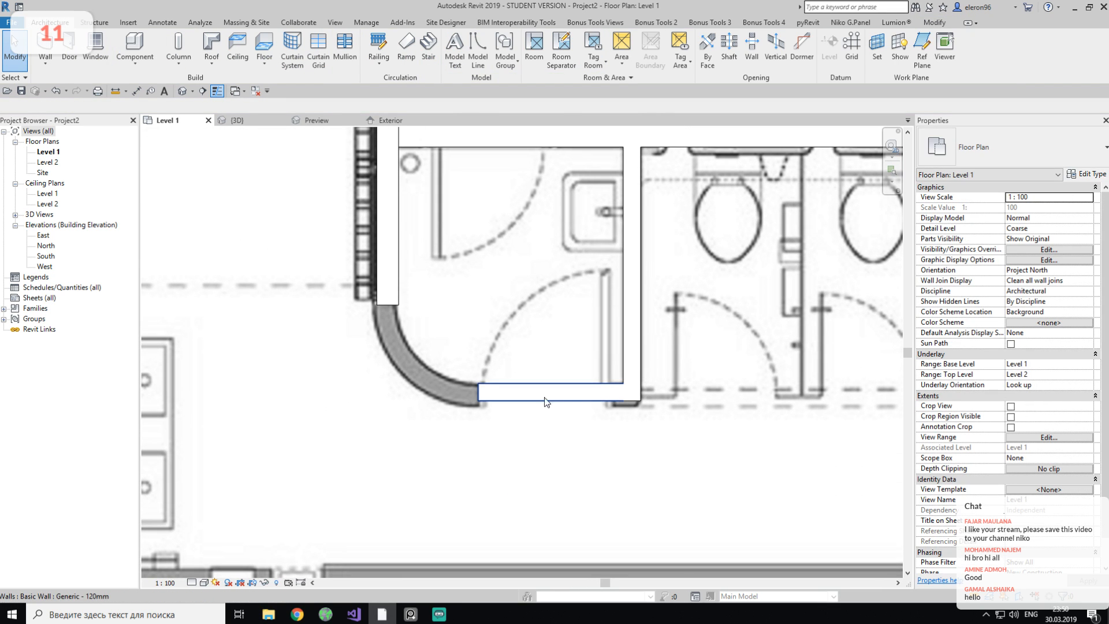
Match the lower wall's type to the Generic - 150mm outer side wall of the washbasin room.
middle_click_drag(549, 398, 560, 415)
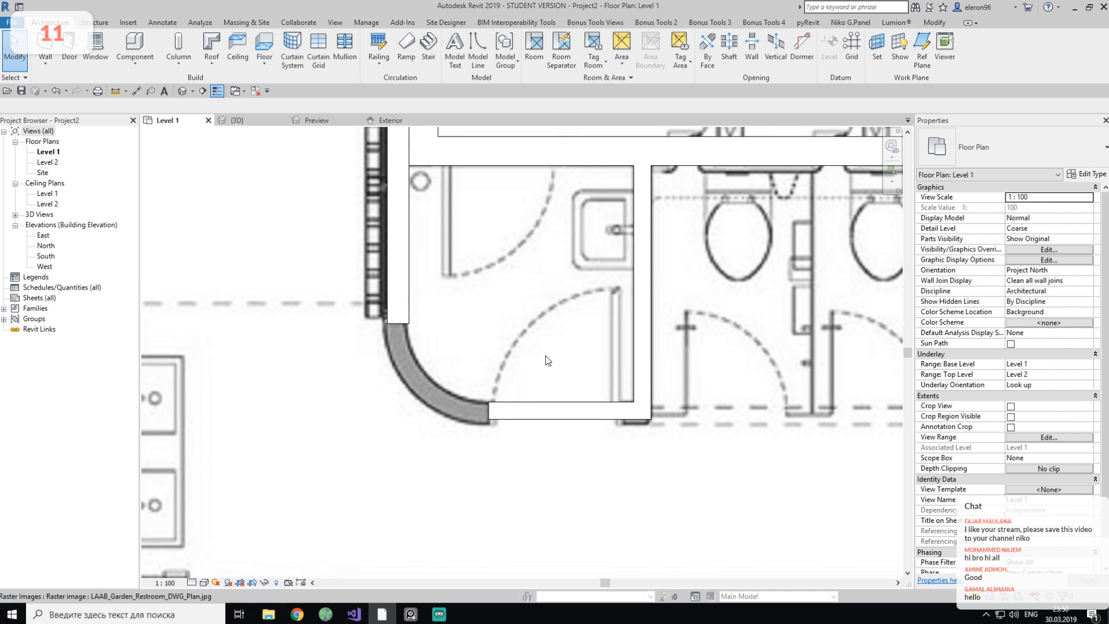
key("m")
key("a")
left_click(386, 279)
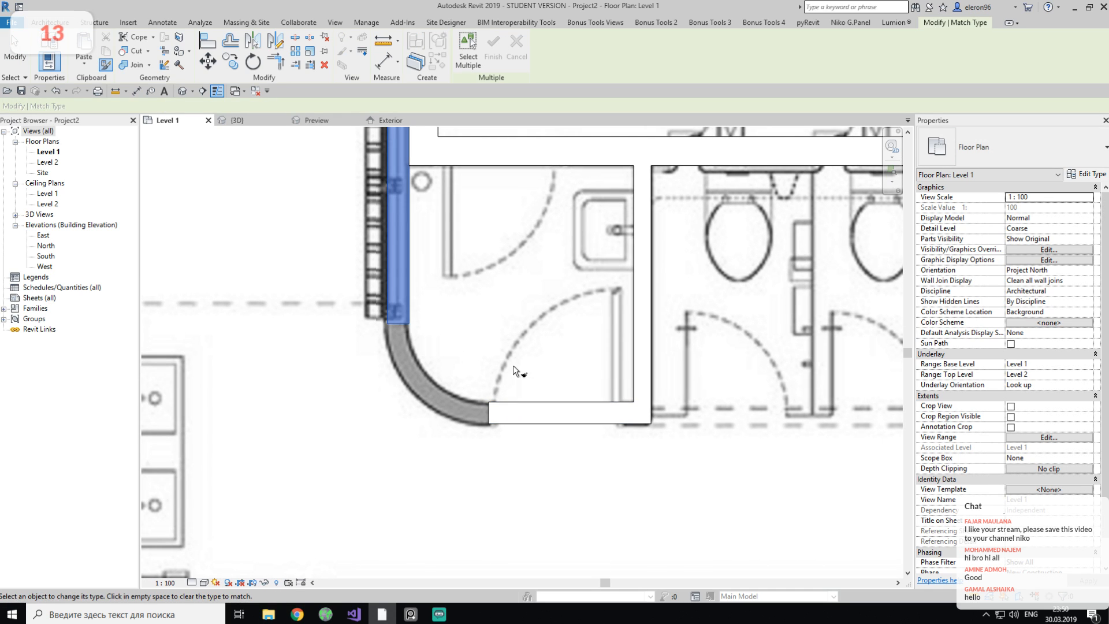
key("Escape")
key("Escape")
Try to join the outer side wall and the lower wall with a Generic - 120mm fillet arc wall.
scroll(482, 415, "up", 2)
middle_click_drag(500, 350, 527, 374)
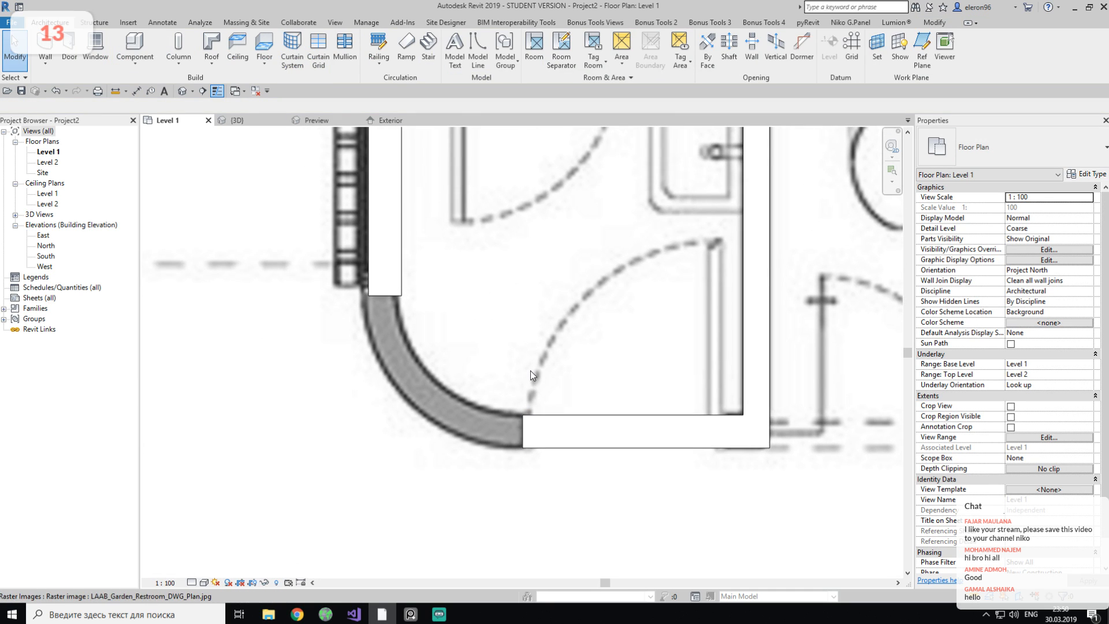
left_click(45, 46)
left_click(501, 58)
left_click(388, 245)
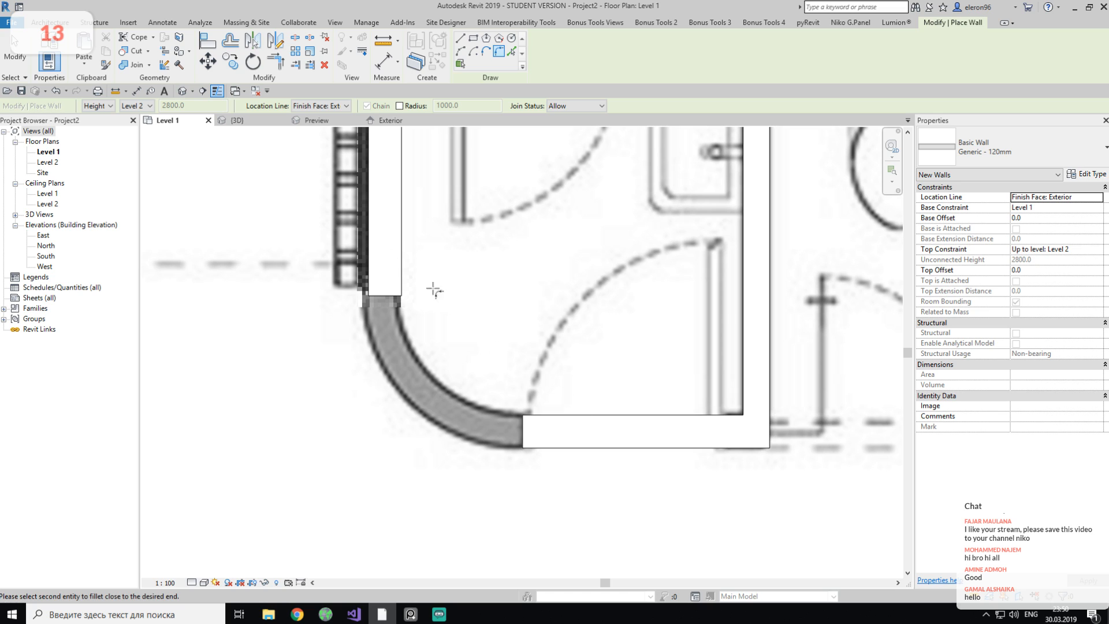
left_click(584, 432)
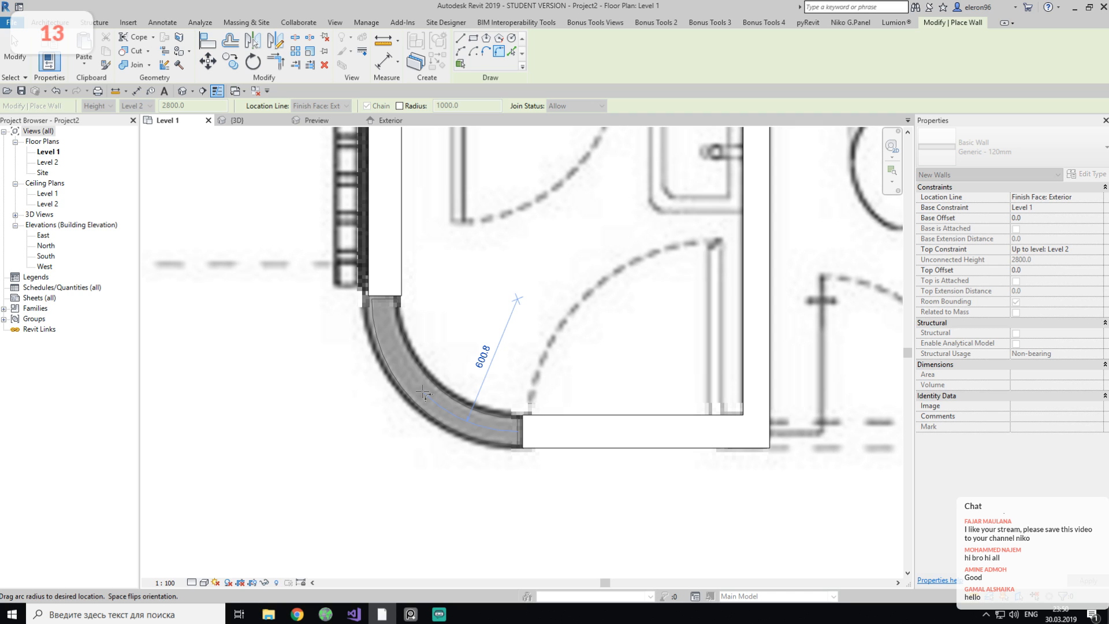
left_click(431, 398)
key("Escape")
key("Escape")
left_click(434, 398)
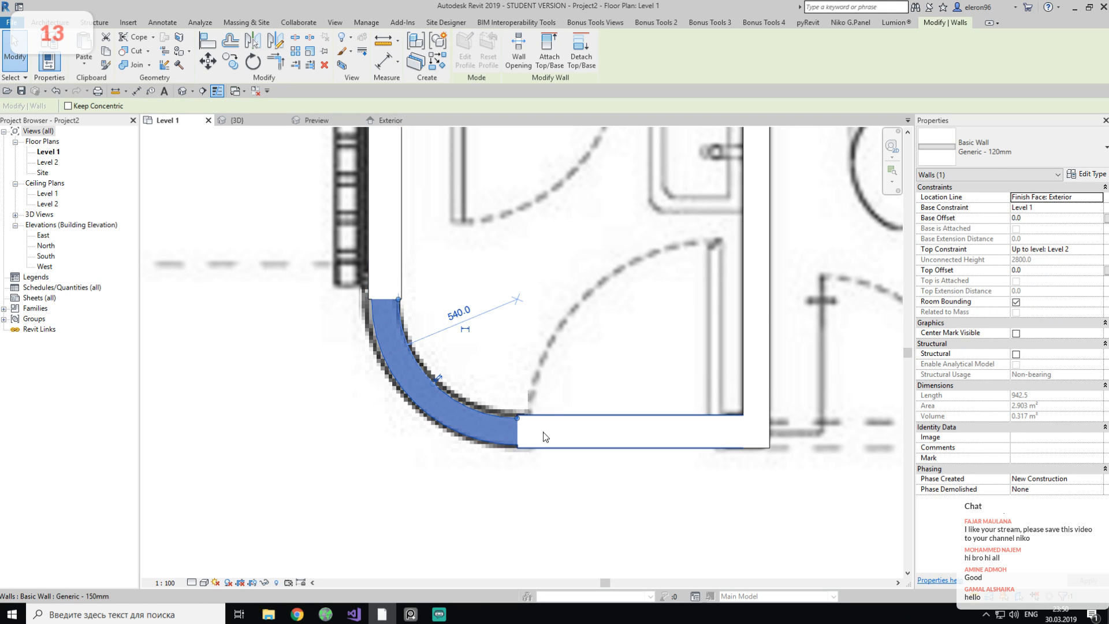
Remove the 120 mm curved wall from the corner between the outer side wall and the lower wall.
scroll(504, 417, "up", 5)
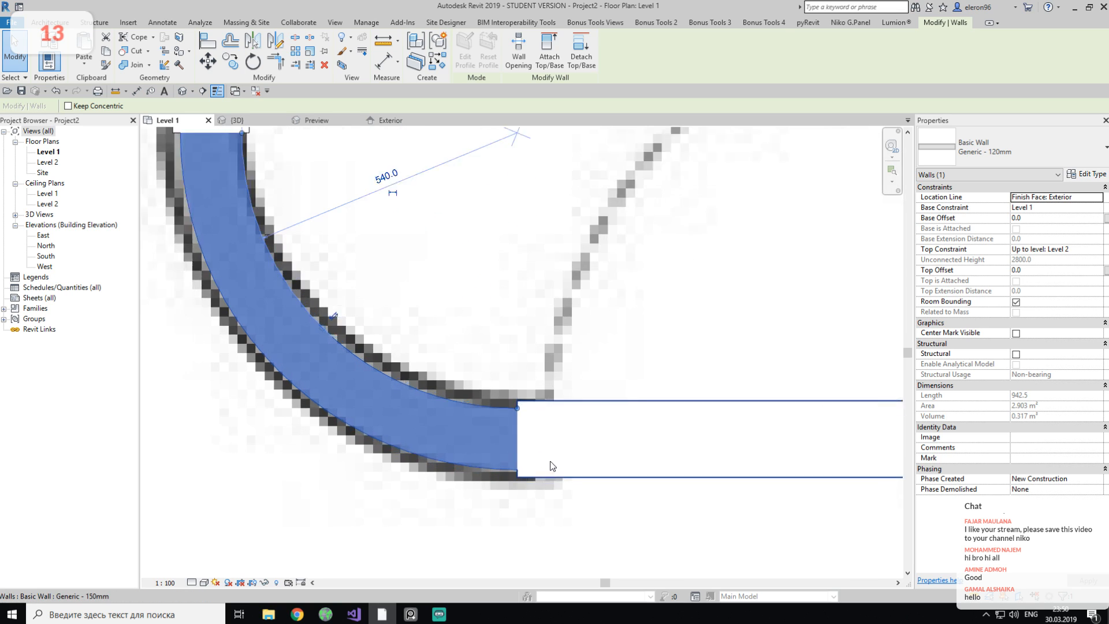
left_click(515, 395)
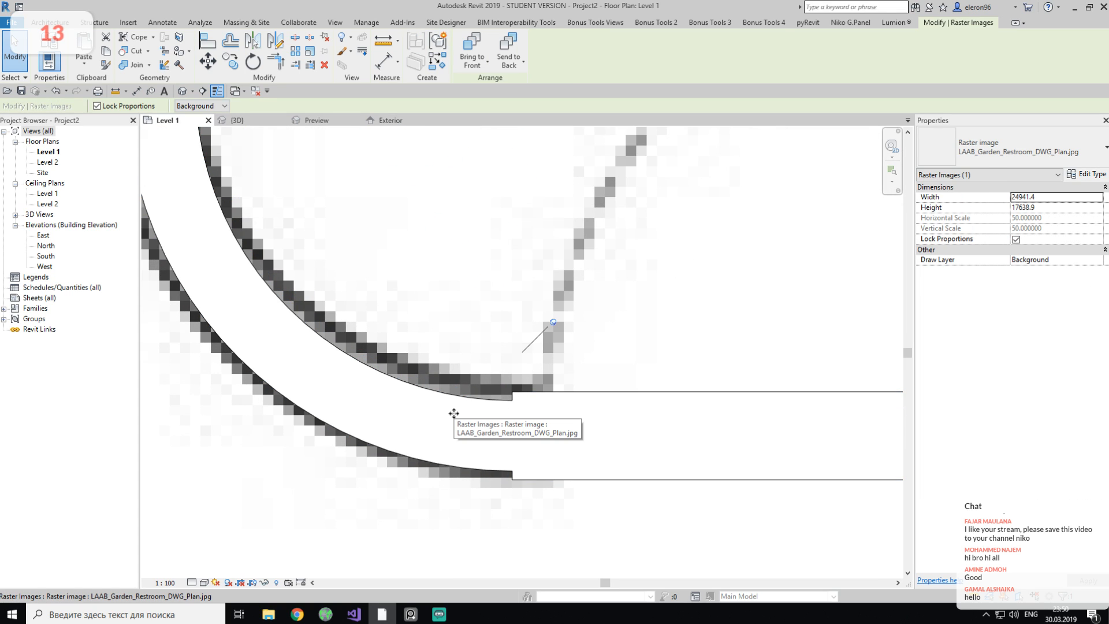
key("Escape")
key("Tab")
left_click(396, 398)
key("Escape")
scroll(397, 394, "down", 4)
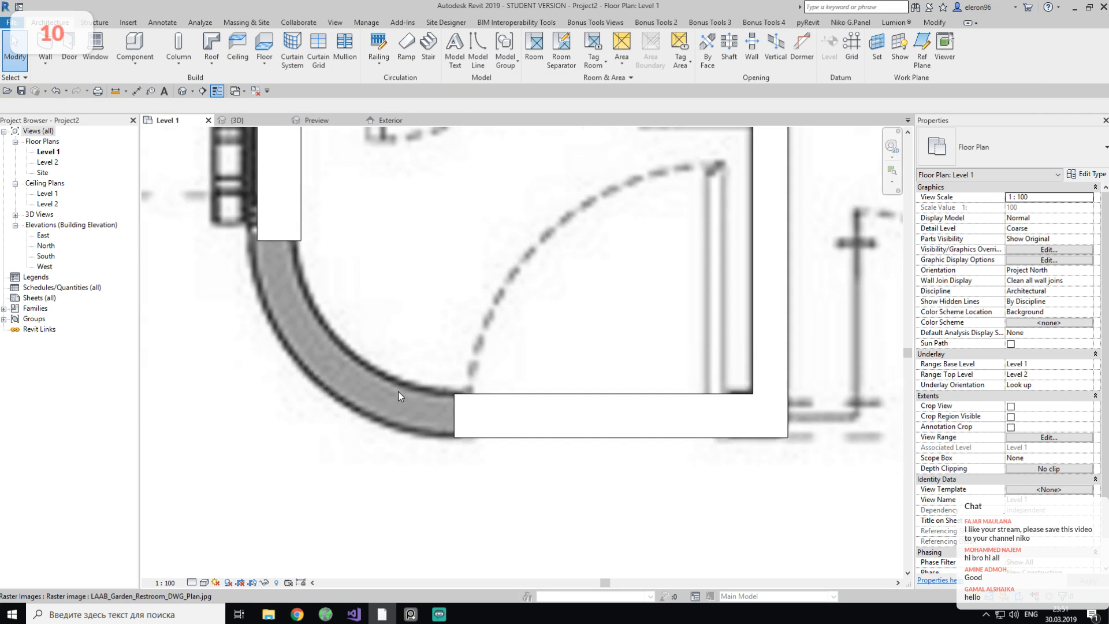
scroll(396, 394, "up", 2)
left_click(55, 46)
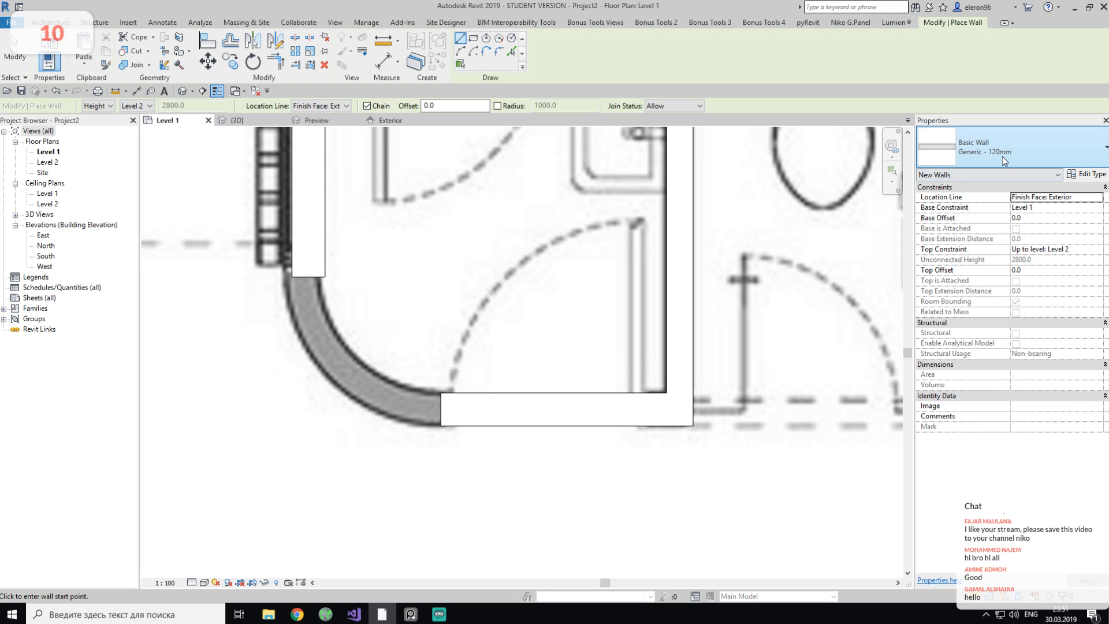
key("Escape")
key("Escape")
left_click(538, 400)
key("c")
key("s")
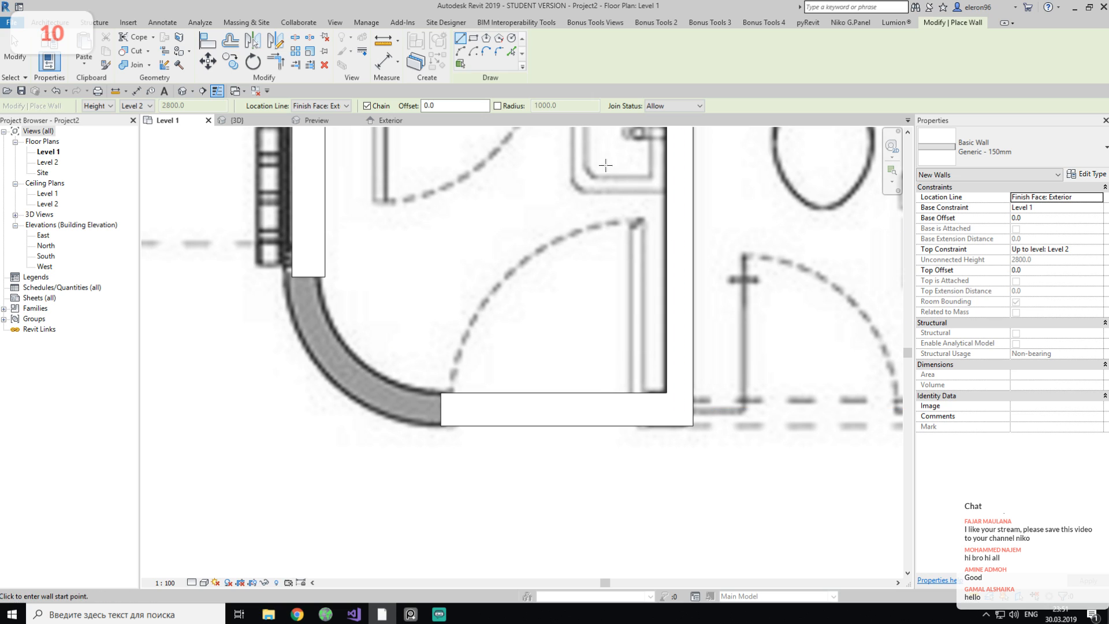
key("Escape")
key("Escape")
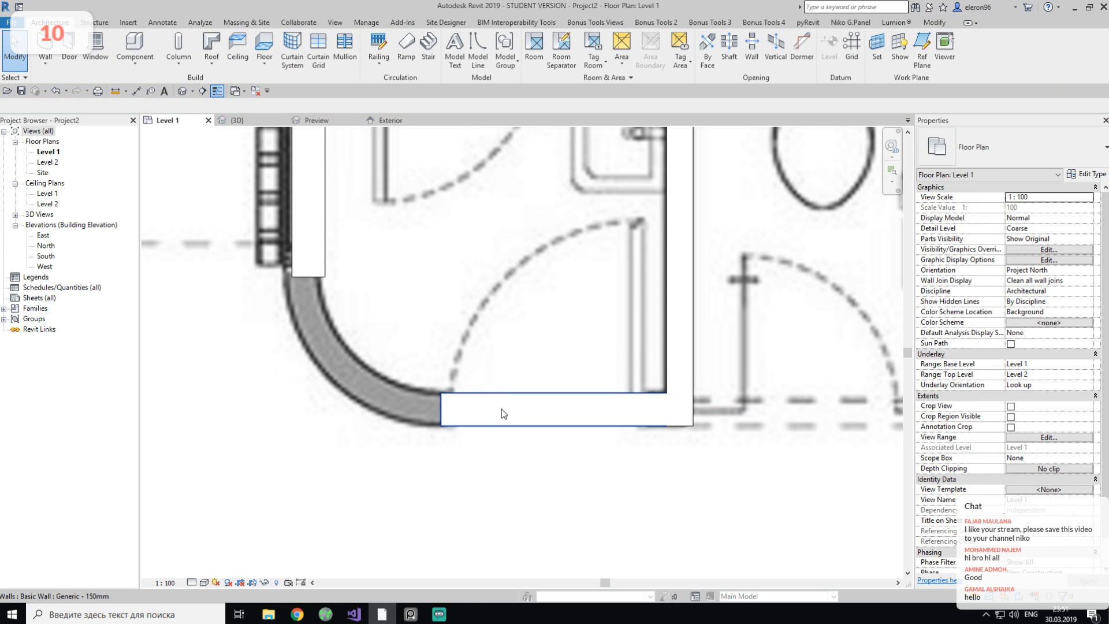
Create a Generic - 150mm fillet arc wall with an inner radius of about 485 mm between the outer side wall and the lower wall.
left_click(506, 402)
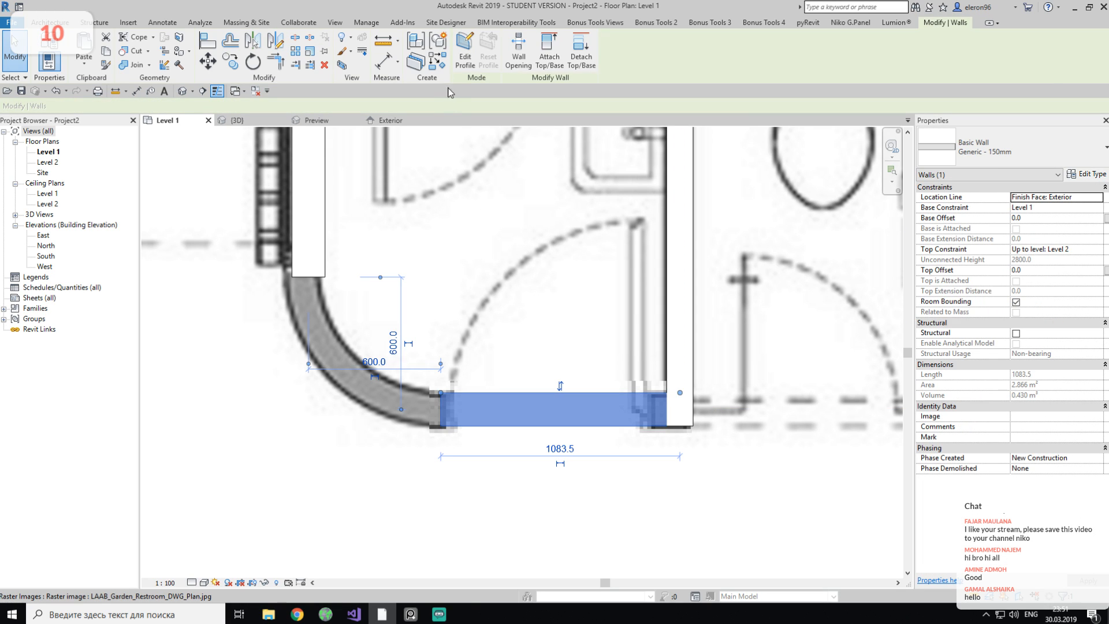
left_click(437, 61)
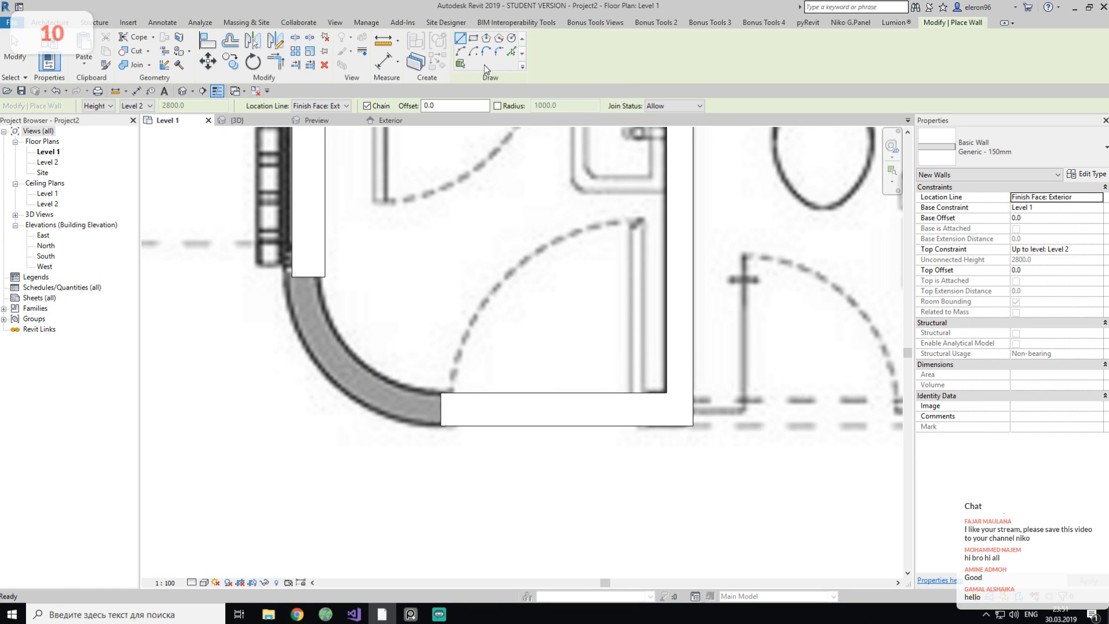
left_click(498, 54)
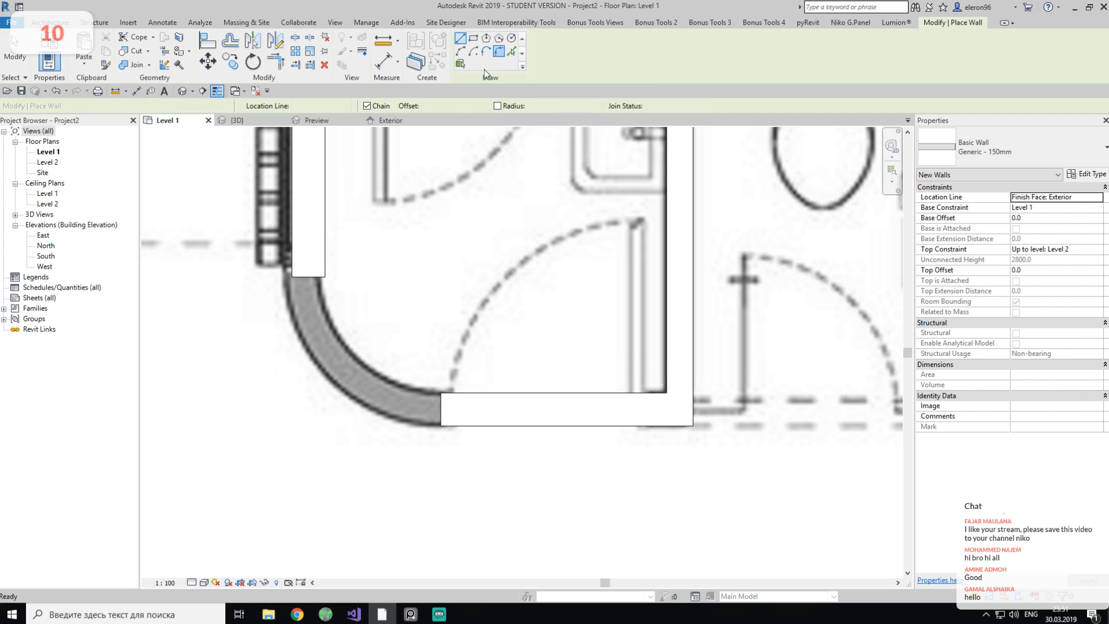
left_click(479, 401)
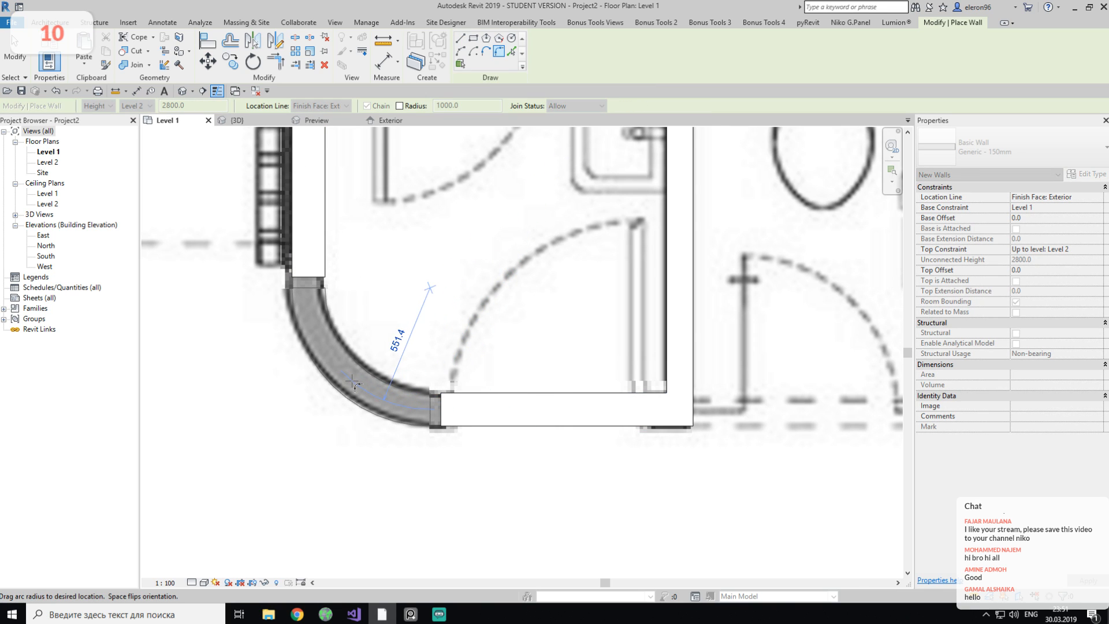
left_click(315, 381)
key("Escape")
key("Escape")
Set the inner radius of the curved corner wall to 500 mm.
left_click(338, 372)
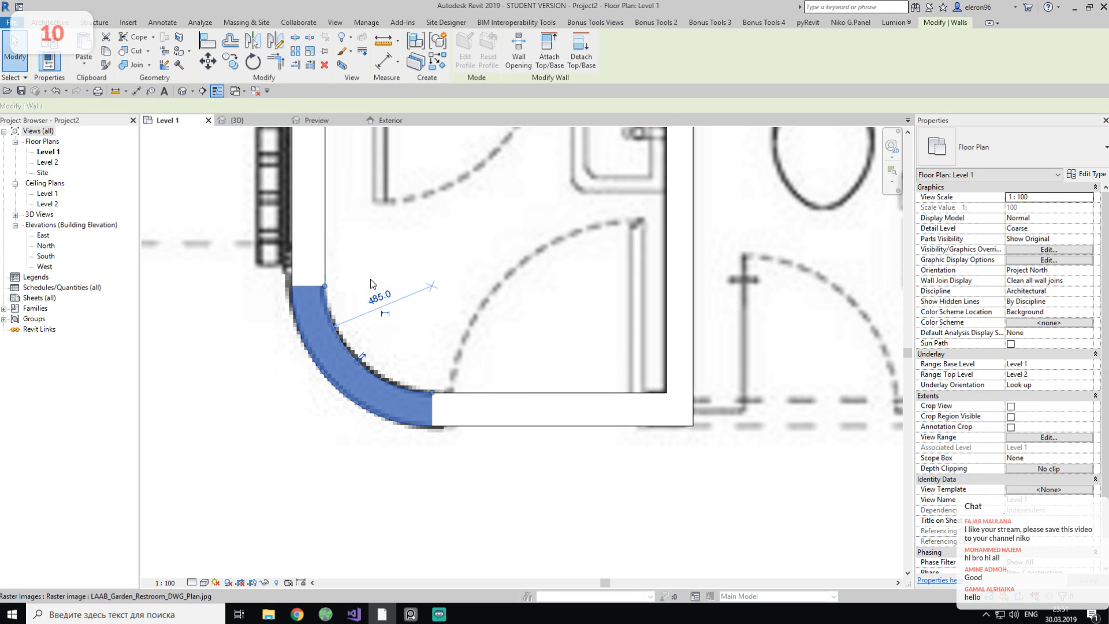
left_click(378, 295)
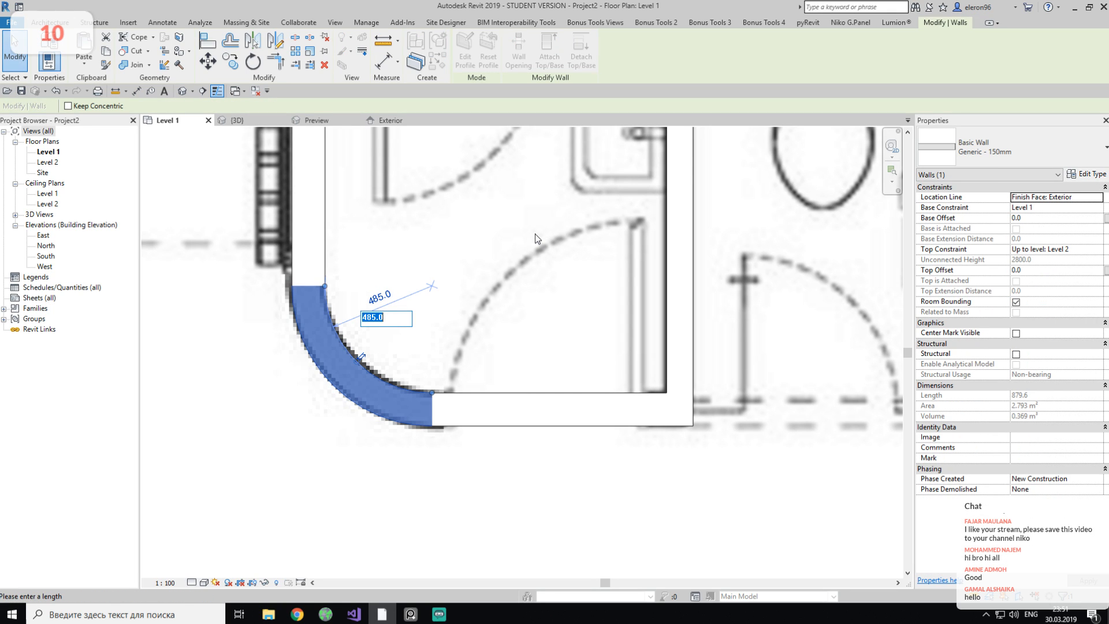
type("450")
key("Return")
left_click(375, 298)
type("500")
key("Return")
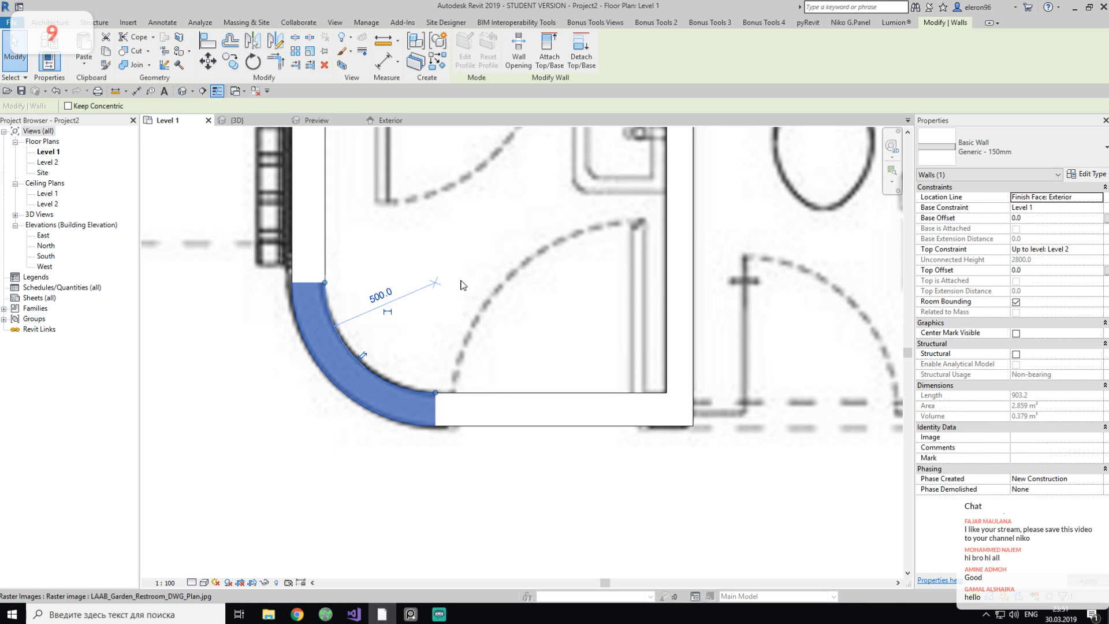
key("Escape")
Place an M_Single-Flush 0762 x 2134mm door in the washbasin room's lower wall, swinging inward as on the plan.
scroll(504, 324, "down", 2)
scroll(504, 325, "down", 5)
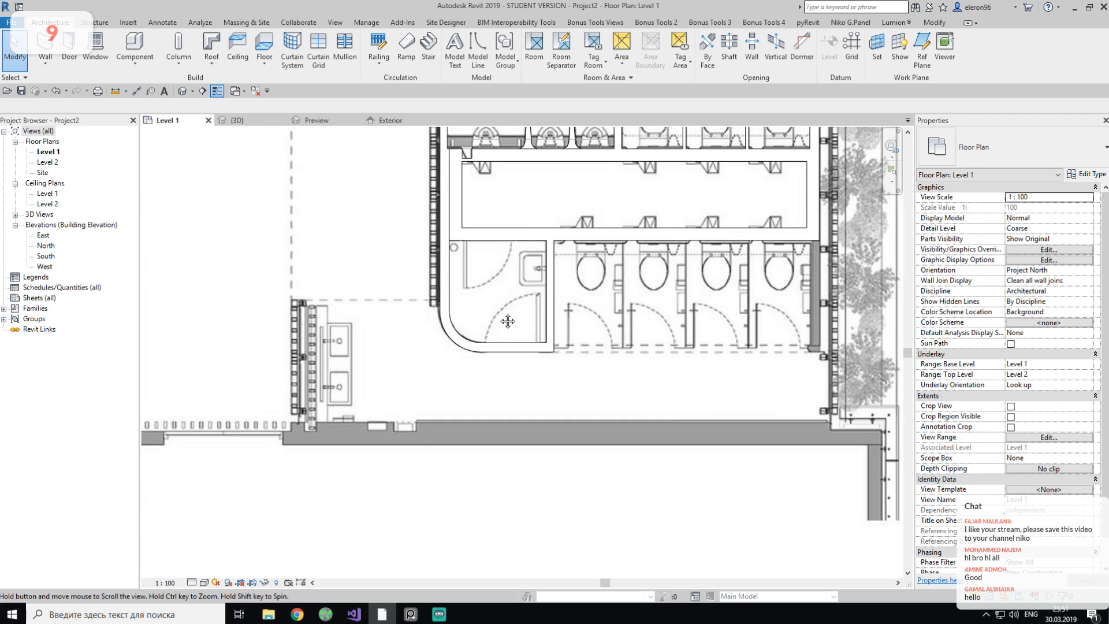
scroll(362, 290, "up", 3)
left_click(69, 50)
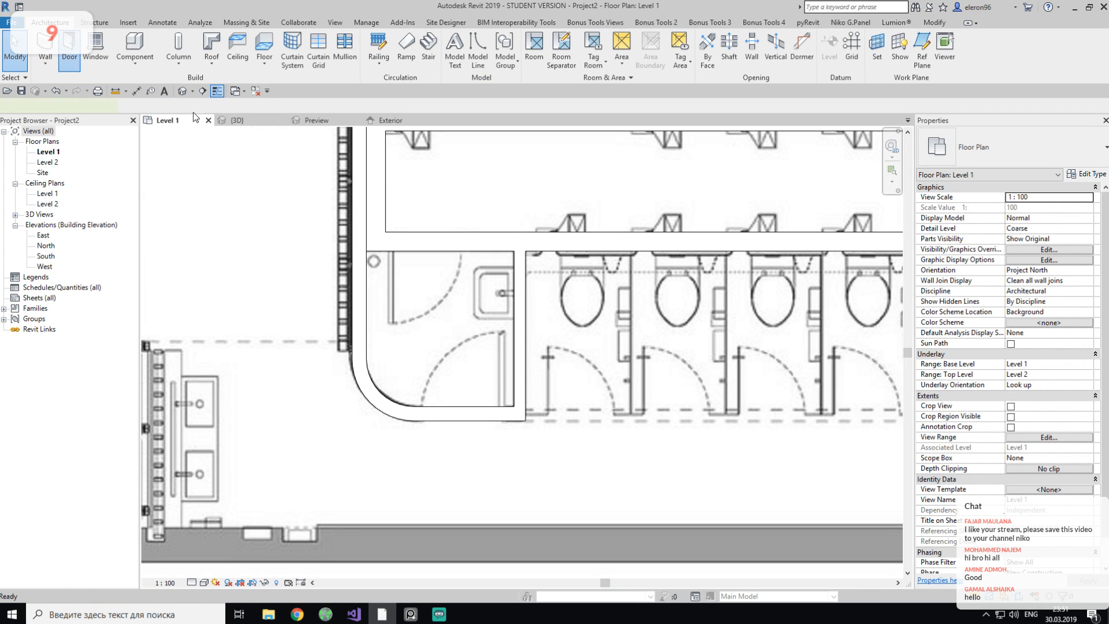
left_click(1011, 147)
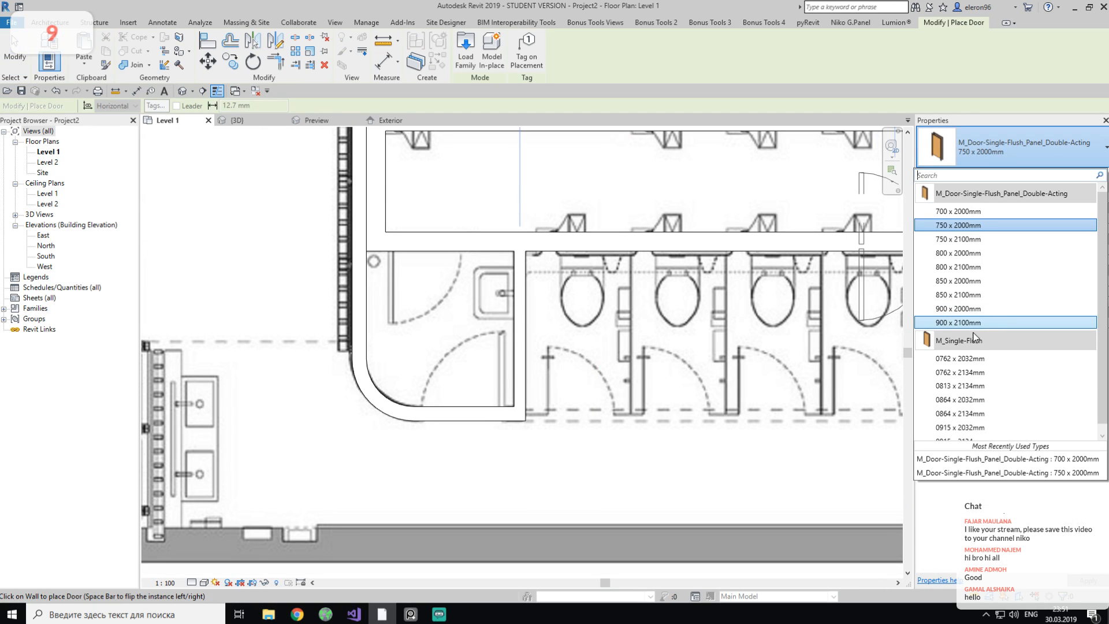
left_click(975, 372)
scroll(469, 401, "up", 2)
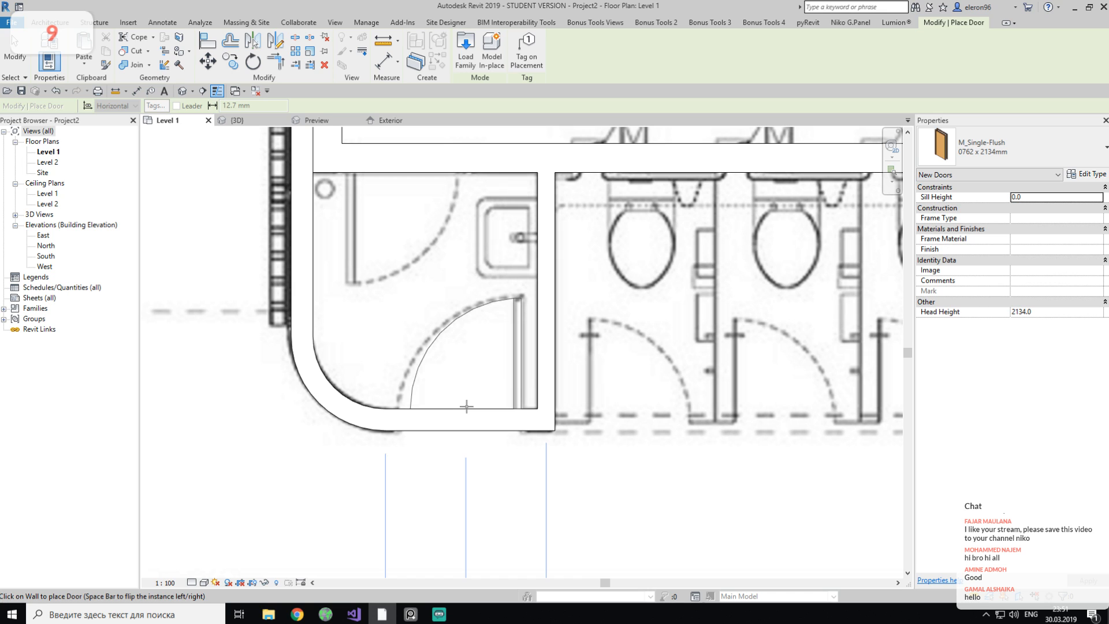
key("Escape")
scroll(450, 347, "up", 2)
key("Escape")
Set the Trim Width of the washbasin room door's M_Single-Flush 0762 x 2134mm type to 25 mm.
left_click(402, 364)
left_click(1084, 174)
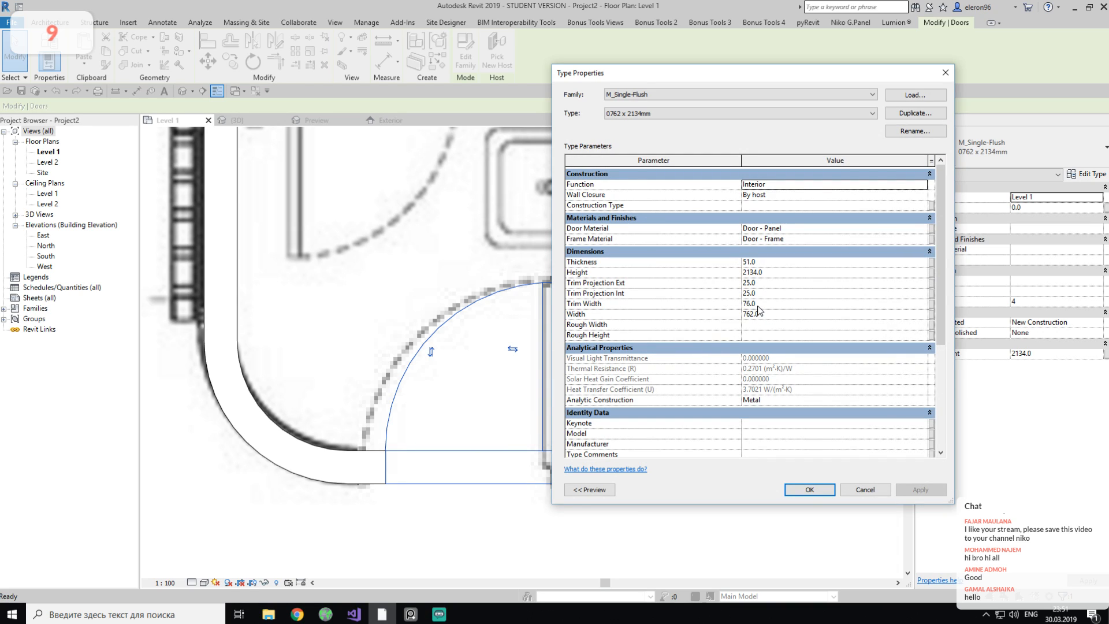
left_click(760, 304)
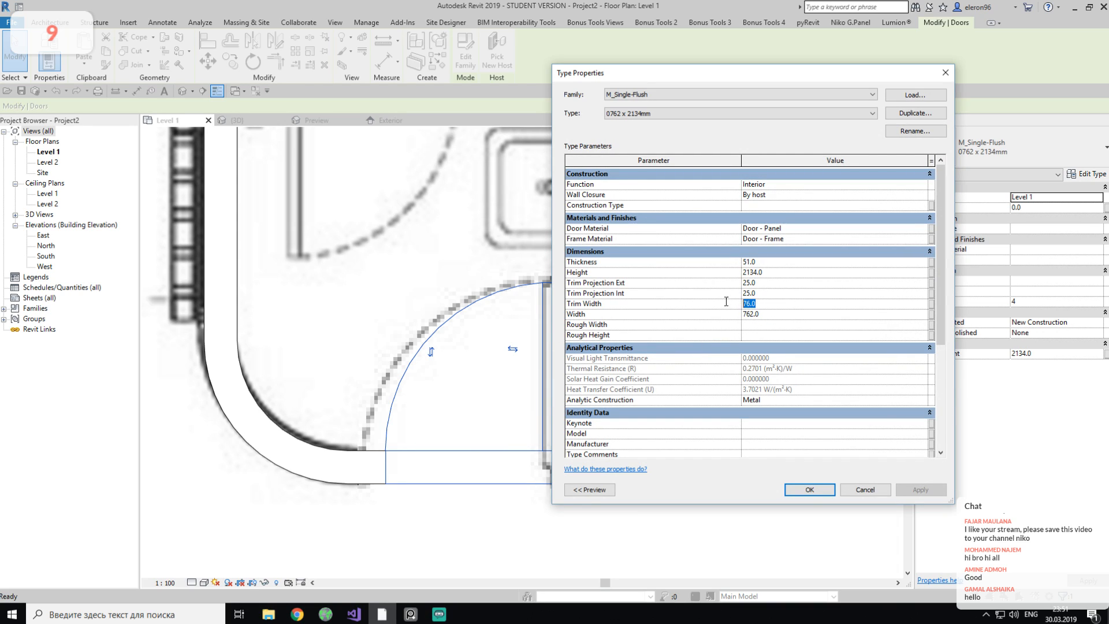
type("25")
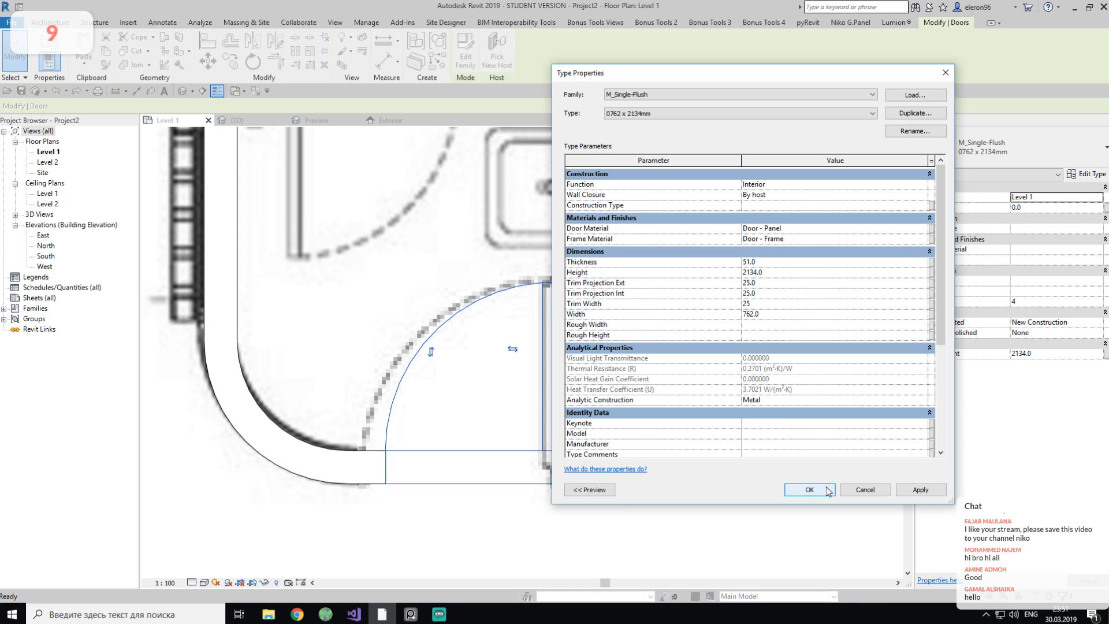
Assign the Plastic material to both the door panel and the frame of the M_Single-Flush 0762 x 2134mm type.
left_click(923, 231)
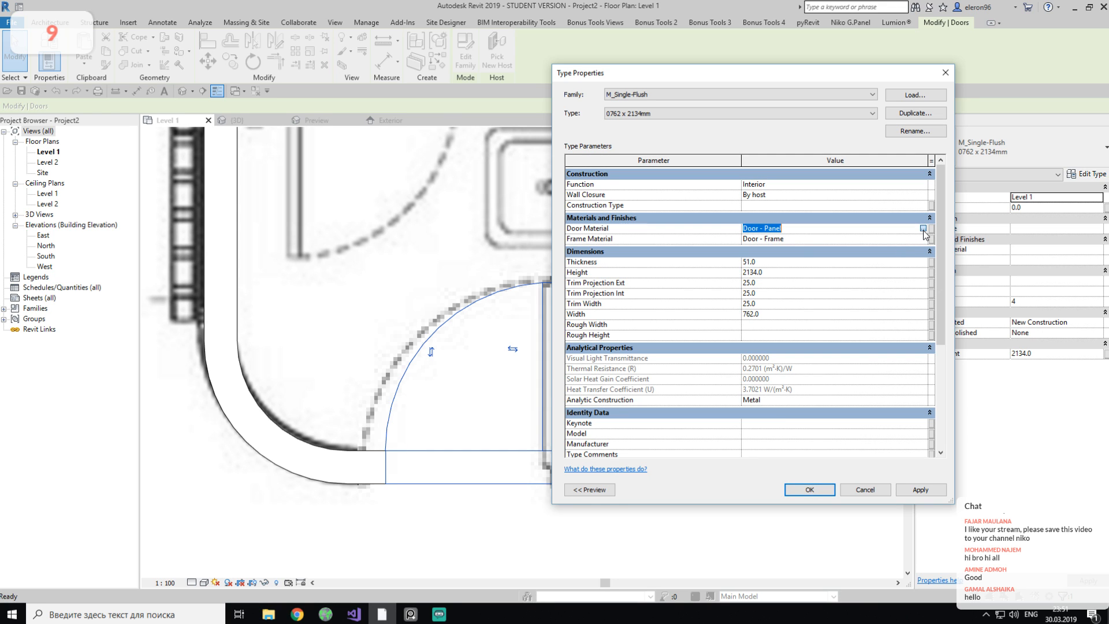
left_click(923, 229)
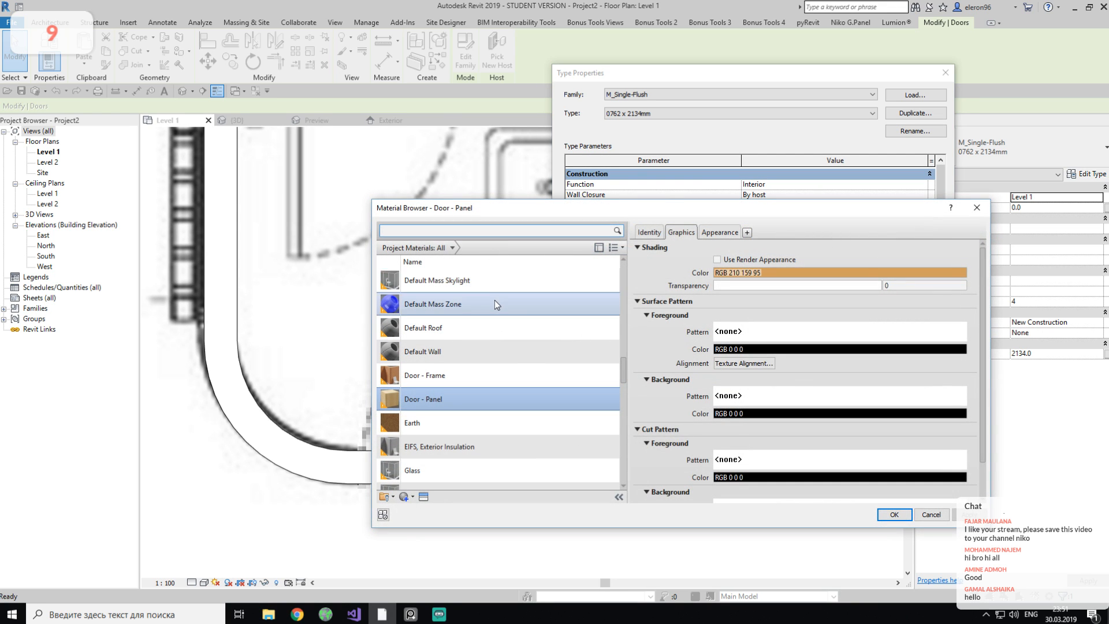
scroll(487, 303, "up", 3)
scroll(474, 323, "down", 10)
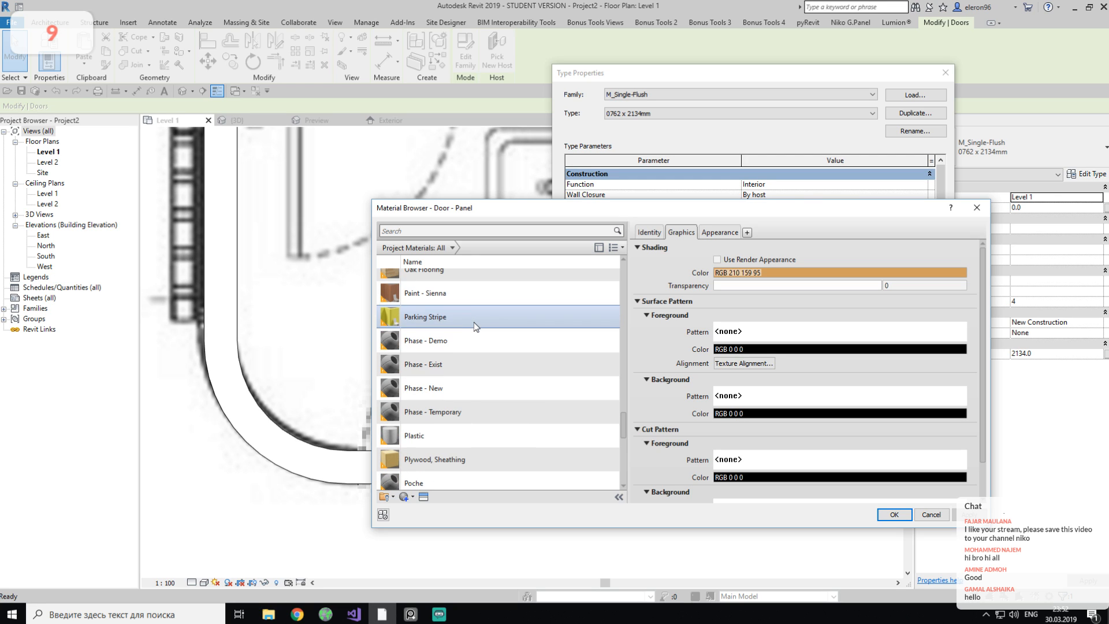
scroll(449, 365, "down", 3)
left_click(894, 514)
left_click(807, 230)
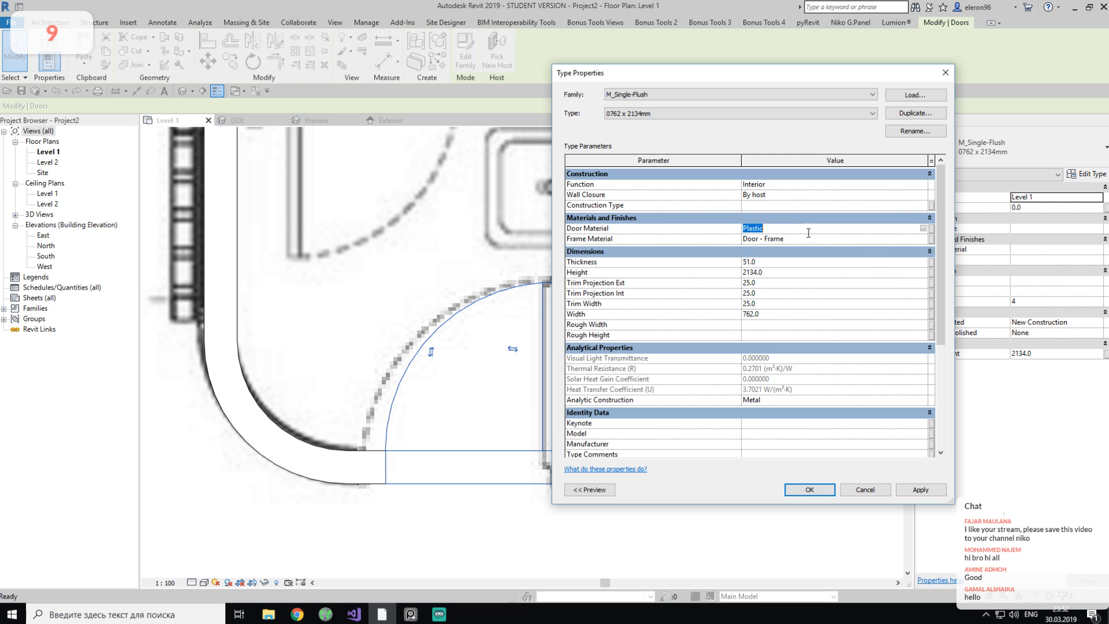
key("ctrl+c")
left_click(807, 240)
key("ctrl+v")
left_click(809, 490)
Place another M_Single-Flush 0762 x 2134mm door in the washbasin room's upper wall, swinging into the room as on the plan.
middle_click_drag(542, 389, 582, 425)
key("Escape")
left_click(583, 425)
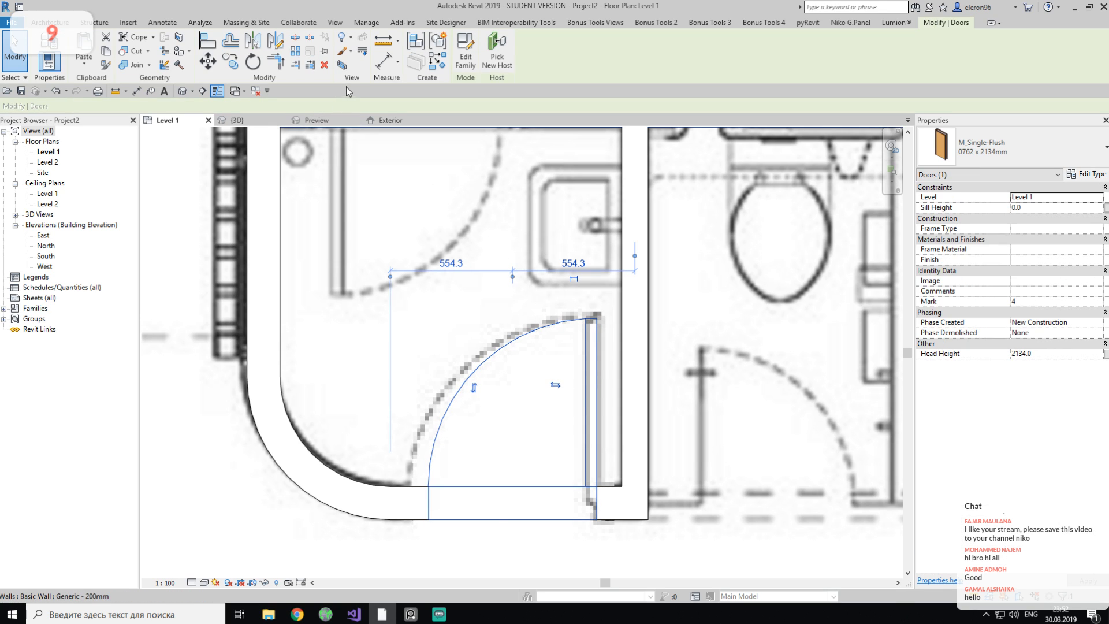
left_click(437, 67)
middle_click_drag(416, 243, 439, 352)
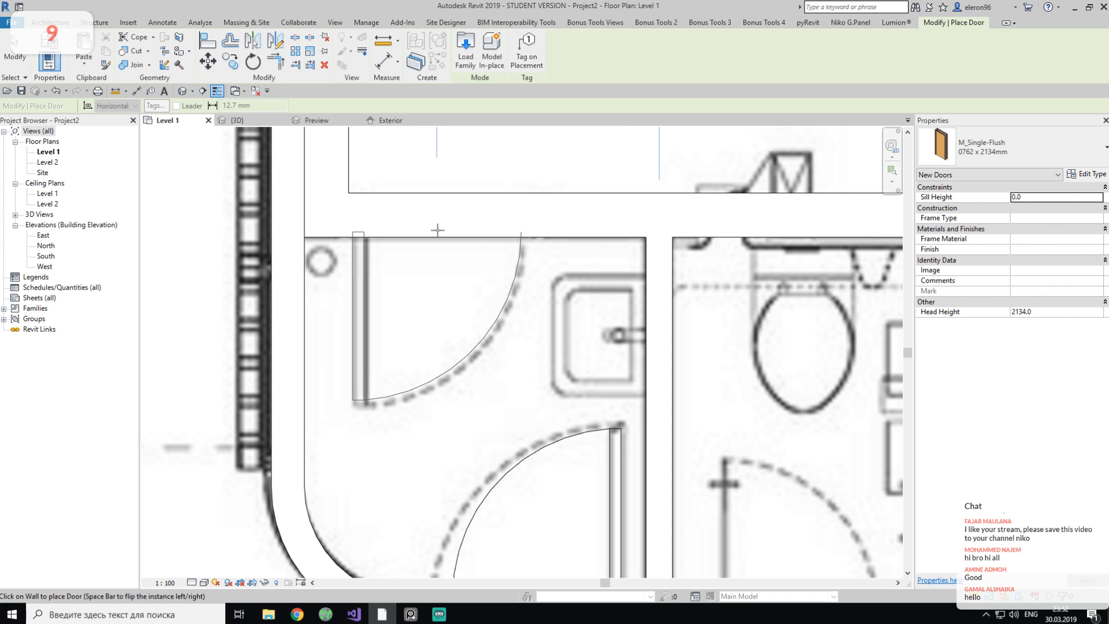
key("Escape")
key("Escape")
Draw a Generic - 120mm wall about 4260 mm long along the front of the four lower cubicles, from the washbasin room's partition to the outer side wall.
scroll(511, 379, "down", 3)
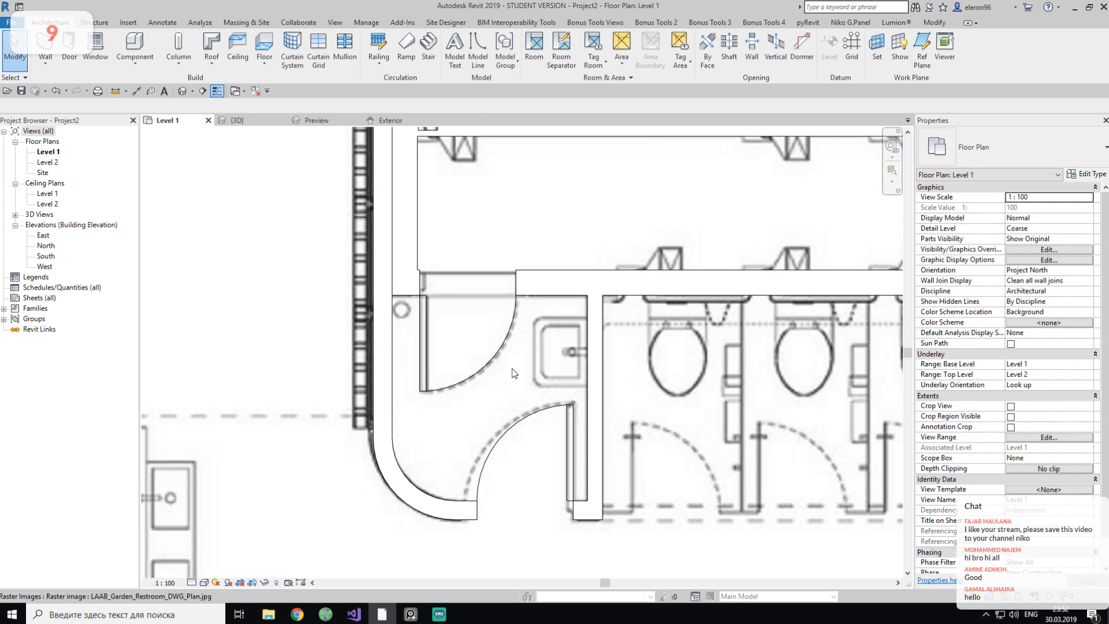
middle_click_drag(528, 379, 503, 293)
scroll(502, 406, "up", 3)
scroll(522, 389, "down", 3)
middle_click_drag(703, 436, 568, 462)
scroll(565, 376, "up", 1)
scroll(566, 376, "up", 2)
middle_click_drag(468, 199, 462, 479)
scroll(457, 468, "down", 3)
scroll(452, 389, "down", 1)
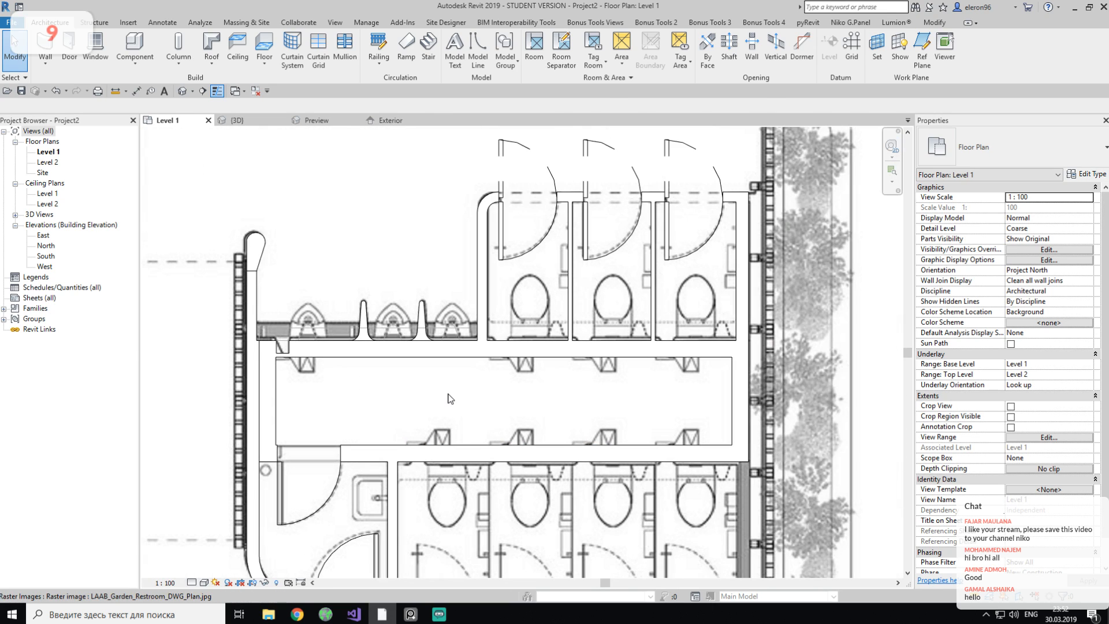
left_click(569, 196)
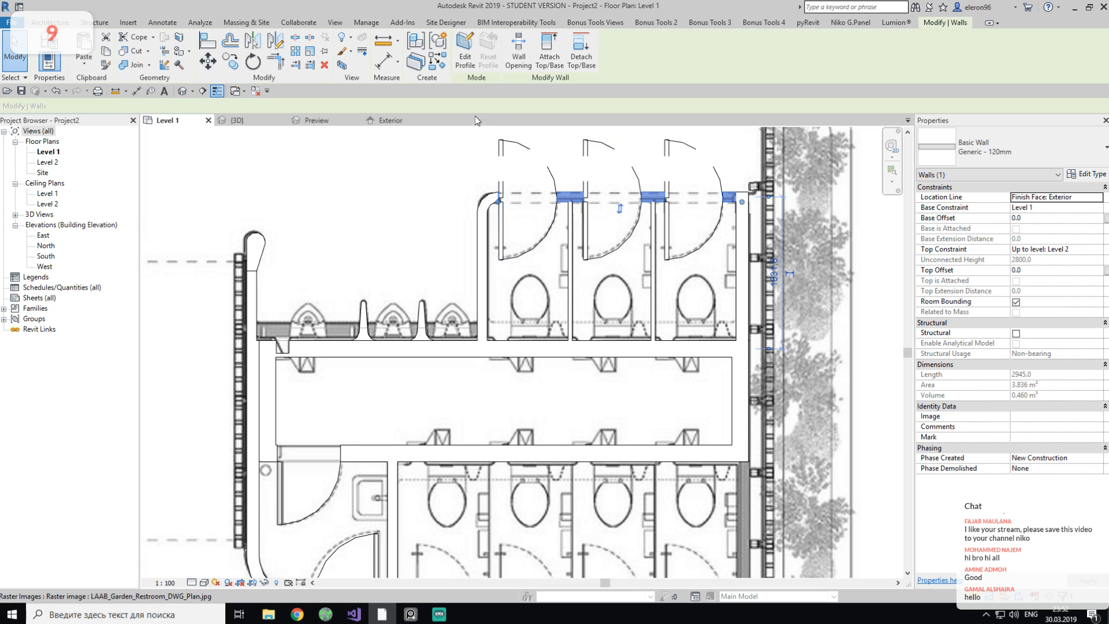
left_click(439, 63)
scroll(502, 349, "down", 2)
scroll(388, 377, "up", 5)
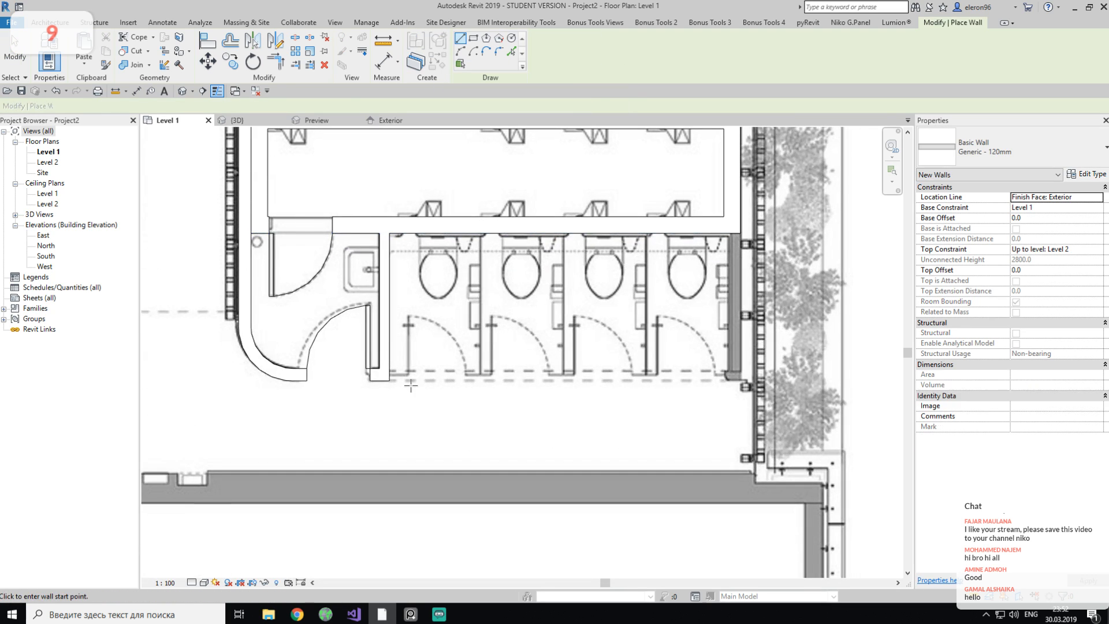
left_click(379, 376)
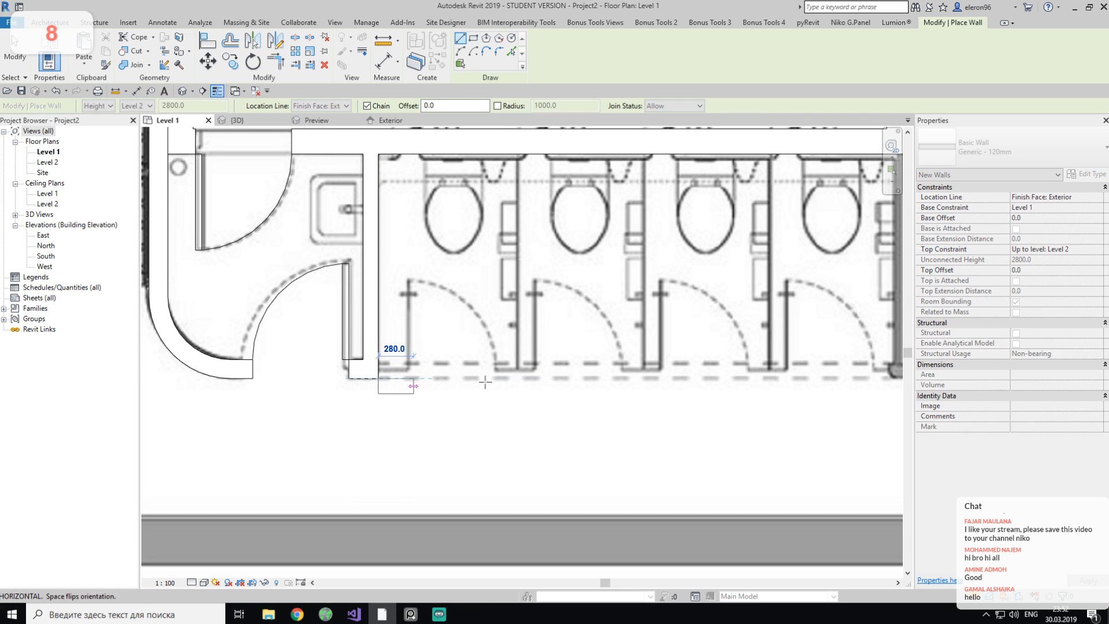
middle_click_drag(621, 384, 516, 384)
scroll(683, 383, "up", 3)
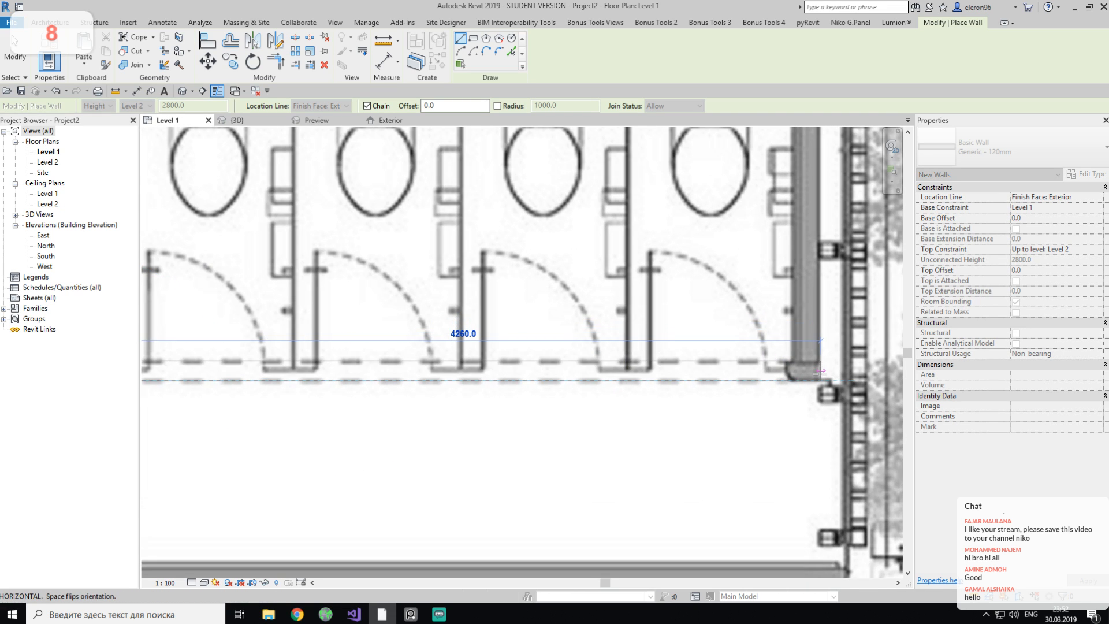
left_click(815, 370)
scroll(767, 352, "down", 3)
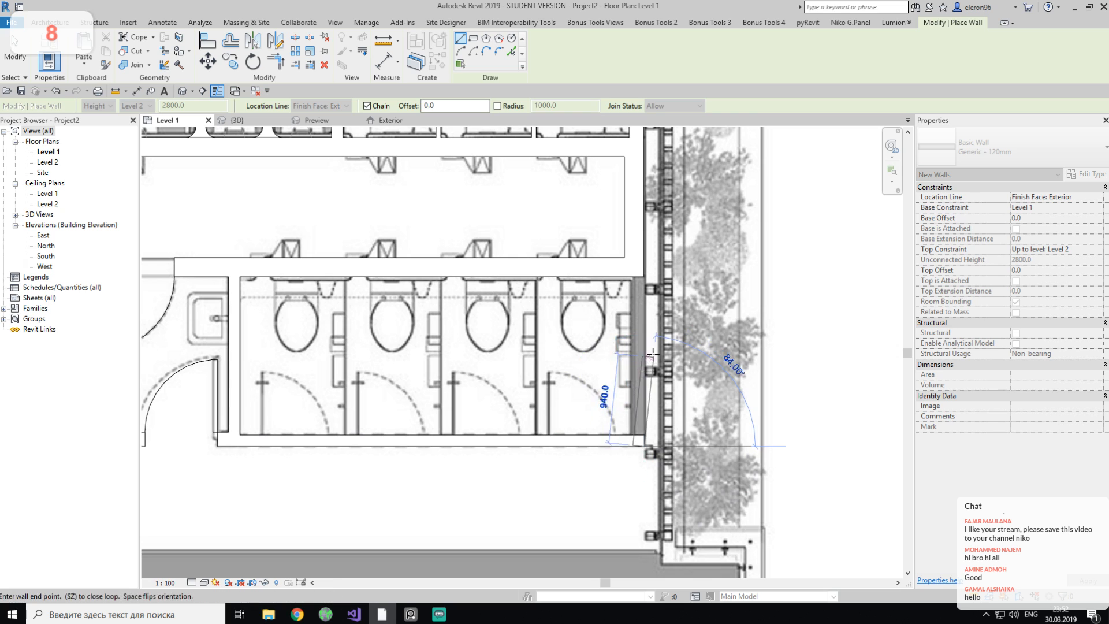
key("Escape")
key("Escape")
Draw a Generic - 150mm wall along the outer side of the lower cubicles, running from the corridor wall toward the front wall.
middle_click_drag(646, 225, 664, 272)
left_click(659, 144)
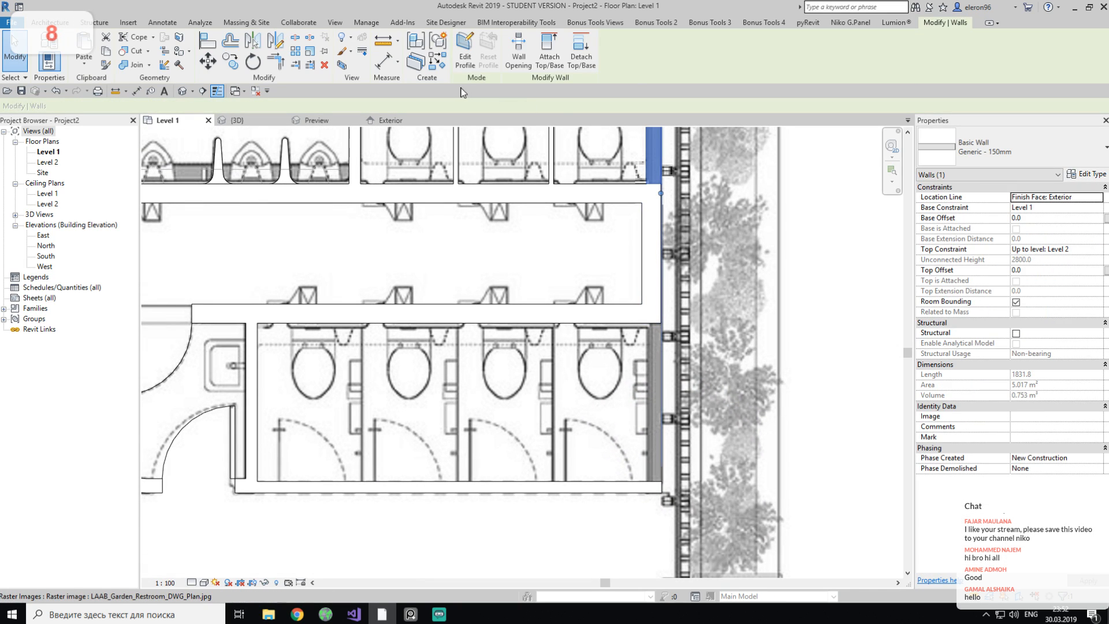
left_click(437, 62)
left_click(661, 323)
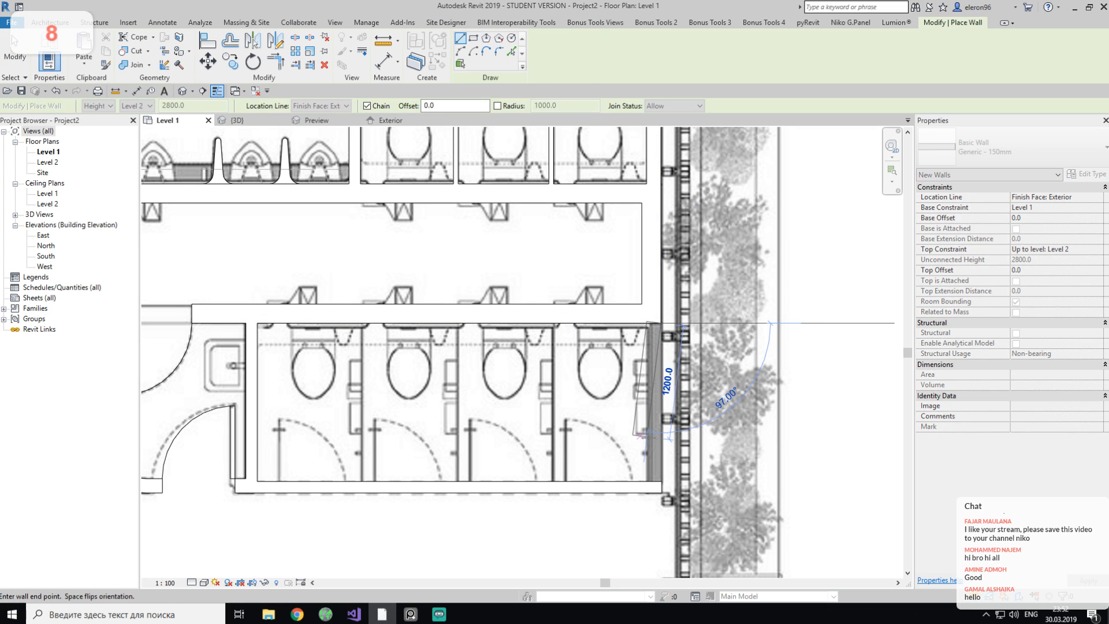
left_click(662, 459)
key("Escape")
key("Escape")
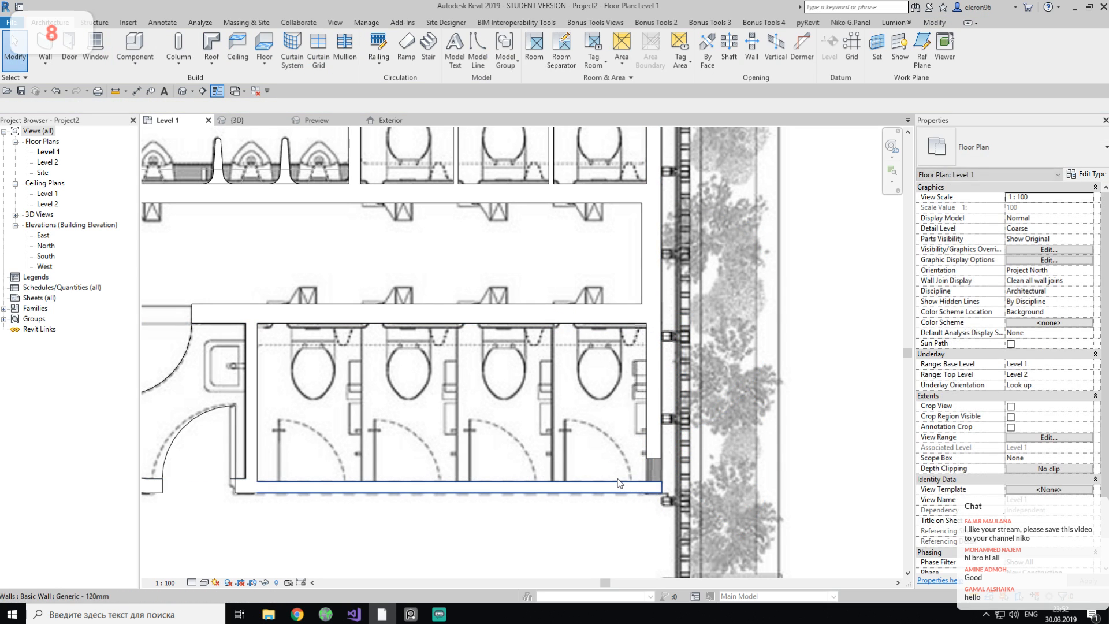
Draw a Generic - 50mm partition with 150 mm base offset between the third and fourth lower cubicles, aligned with the upper cubicle partition.
middle_click_drag(658, 439, 682, 509)
left_click(575, 196)
left_click(437, 61)
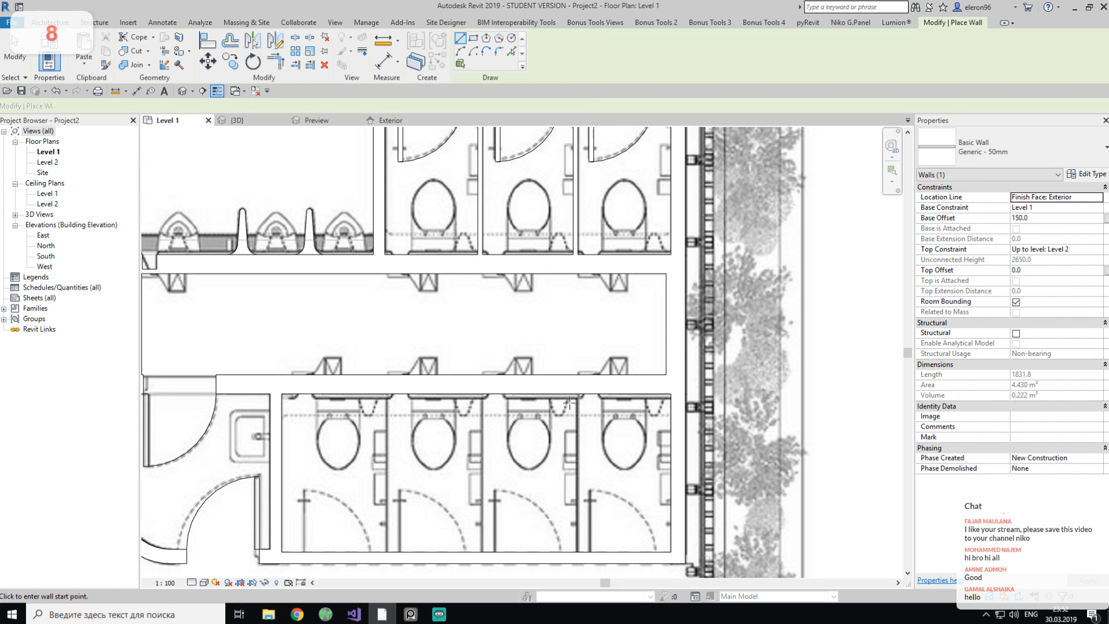
scroll(552, 248, "up", 4)
scroll(545, 248, "down", 3)
left_click(529, 310)
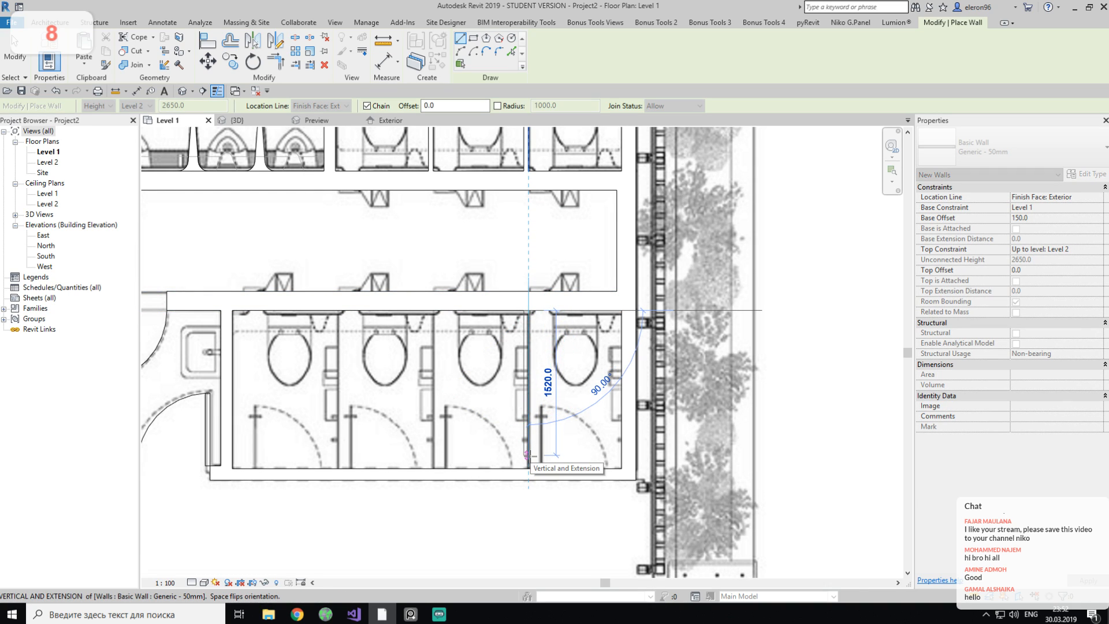
left_click(533, 466)
key("Escape")
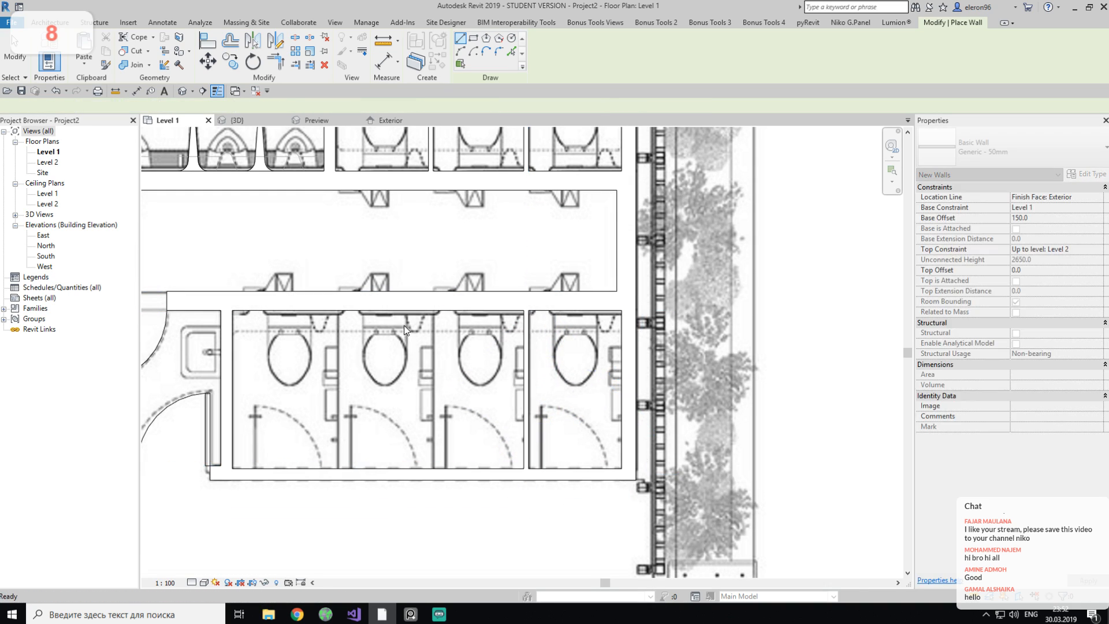
Draw two more Generic - 50mm partitions between the first, second and third lower cubicles, from the corridor wall to the front wall.
left_click(437, 471)
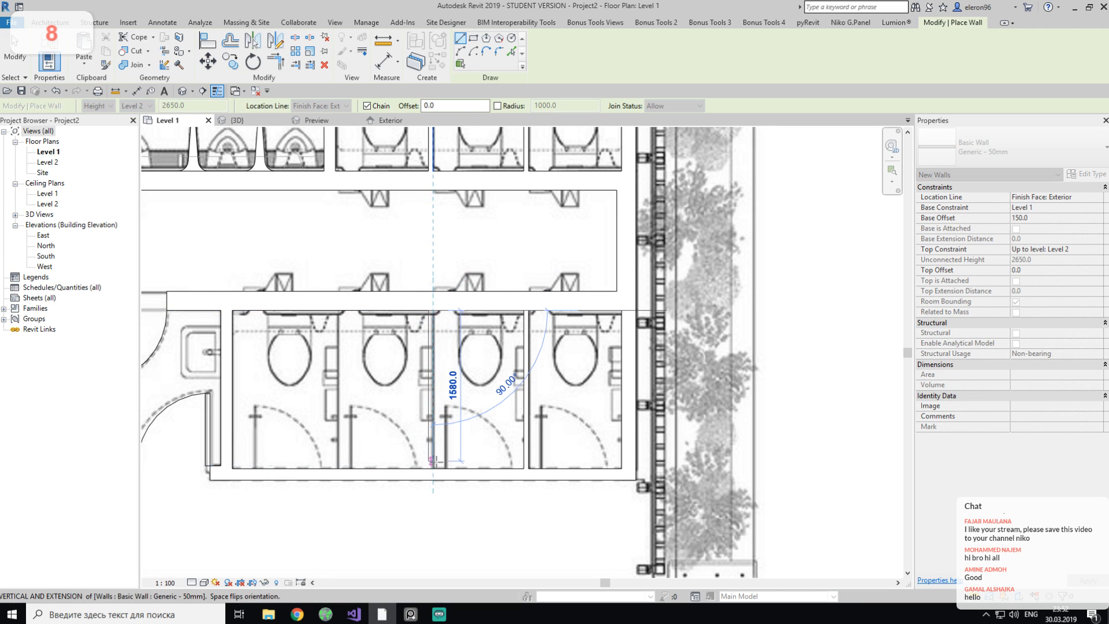
key("Escape")
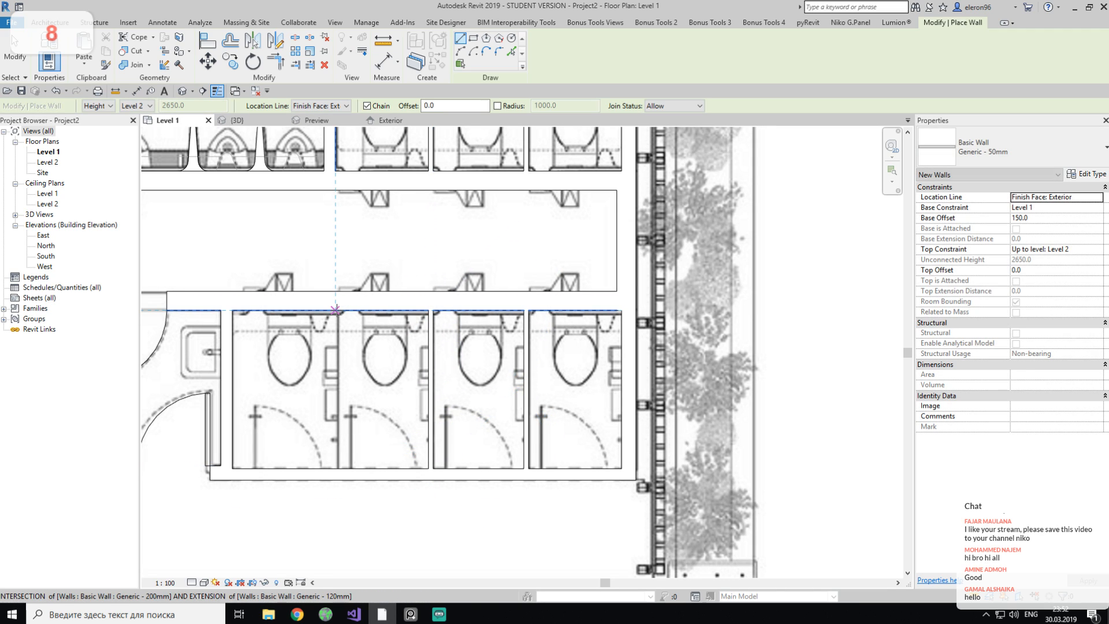
left_click(336, 311)
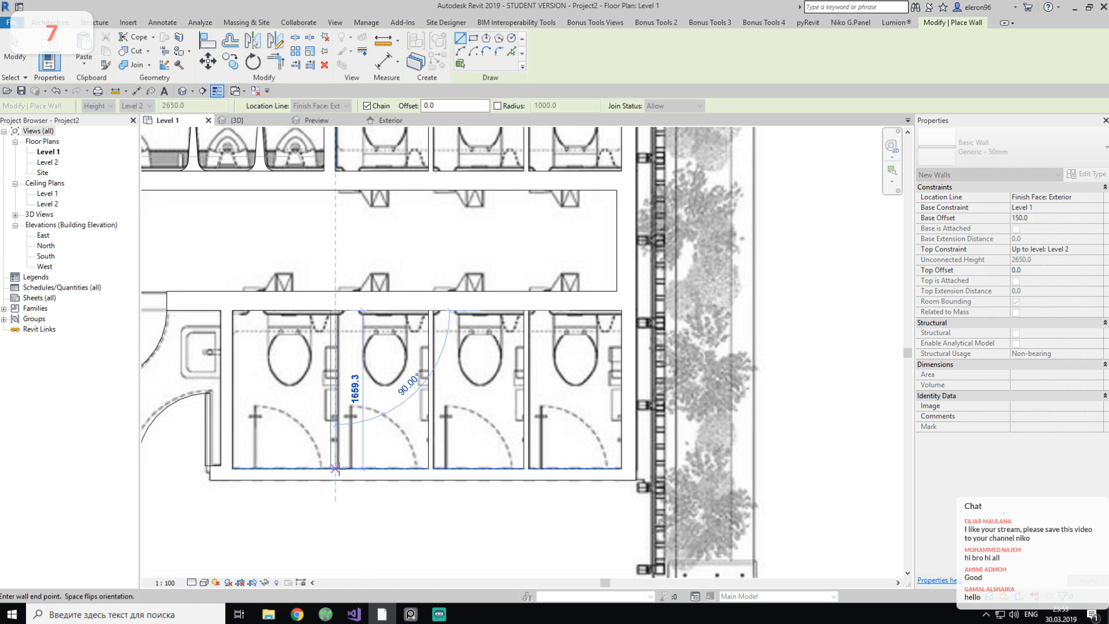
left_click(338, 469)
key("Escape")
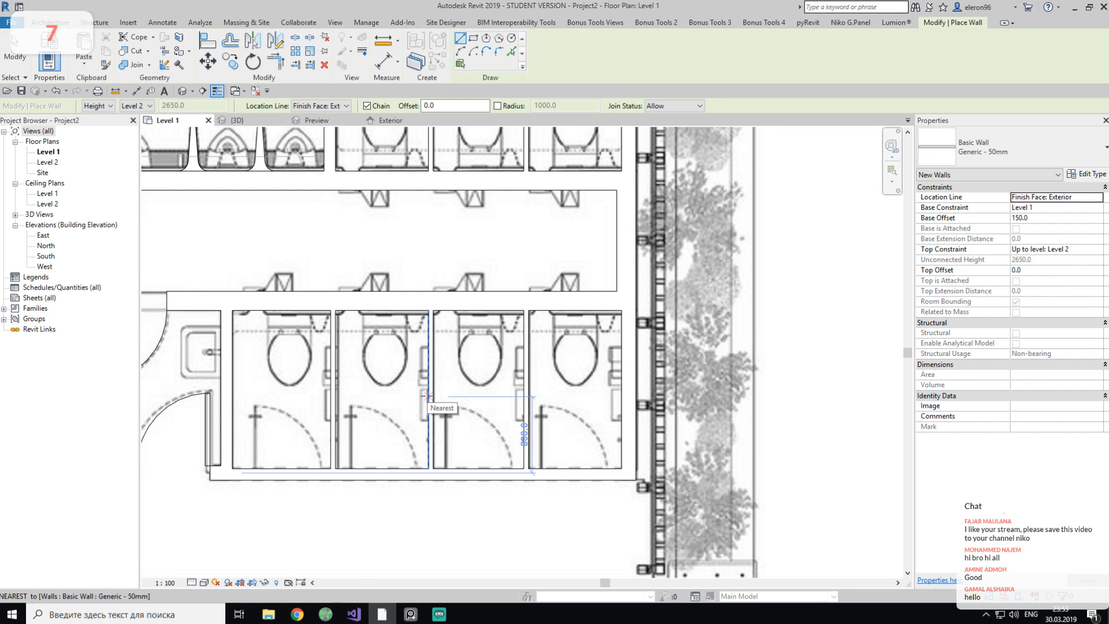
Add a continuous aligned dimension below the lower cubicles, covering the widths of all four from the washbasin partition to the outer side wall.
key("d")
key("i")
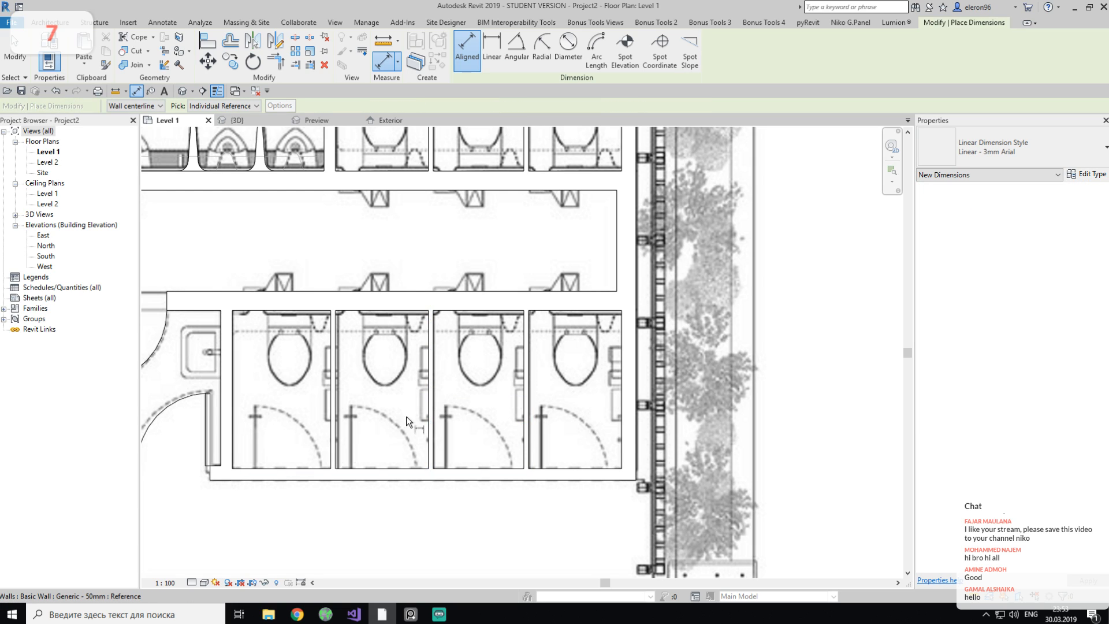
left_click(234, 450)
left_click(334, 441)
left_click(436, 457)
left_click(529, 456)
left_click(628, 459)
middle_click_drag(438, 502, 485, 315)
left_click(496, 406)
key("Escape")
key("Escape")
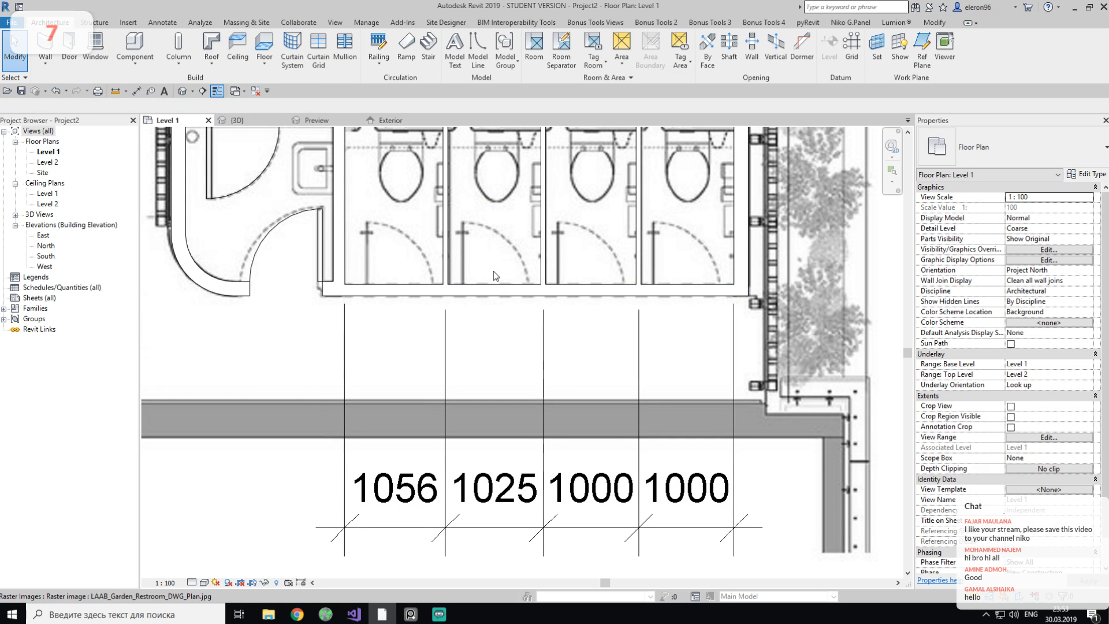
Move the partition between the first and second lower cubicles so the second cubicle's dimension is 1000 mm.
middle_click_drag(538, 270, 406, 283)
middle_click_drag(388, 236, 437, 266)
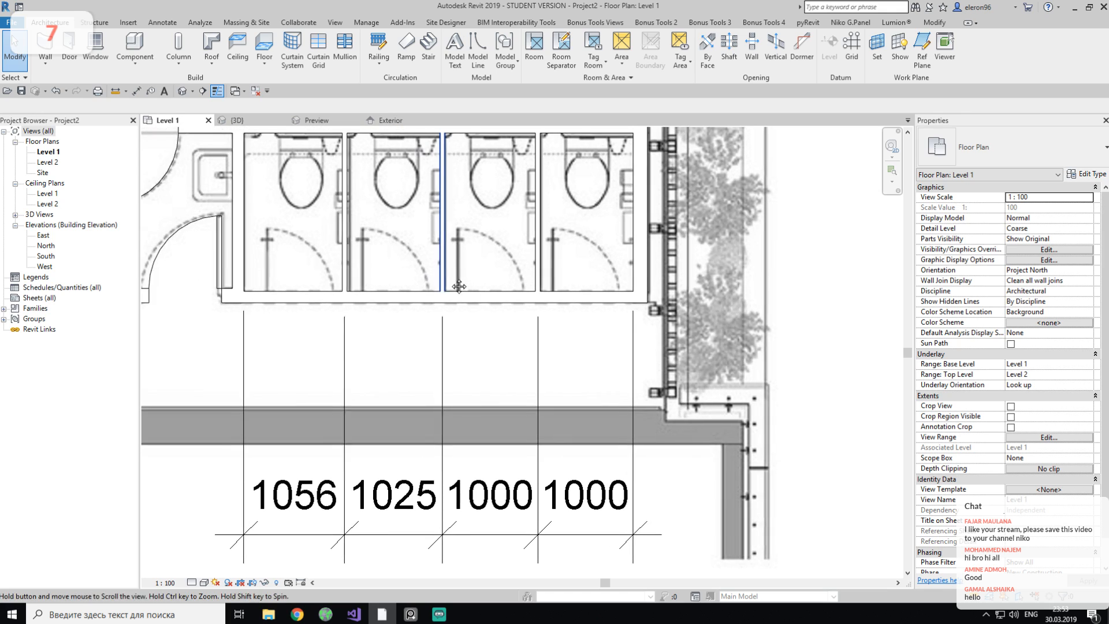
left_click(380, 381)
left_click(396, 510)
type("1000")
key("Return")
middle_click_drag(348, 430, 399, 462)
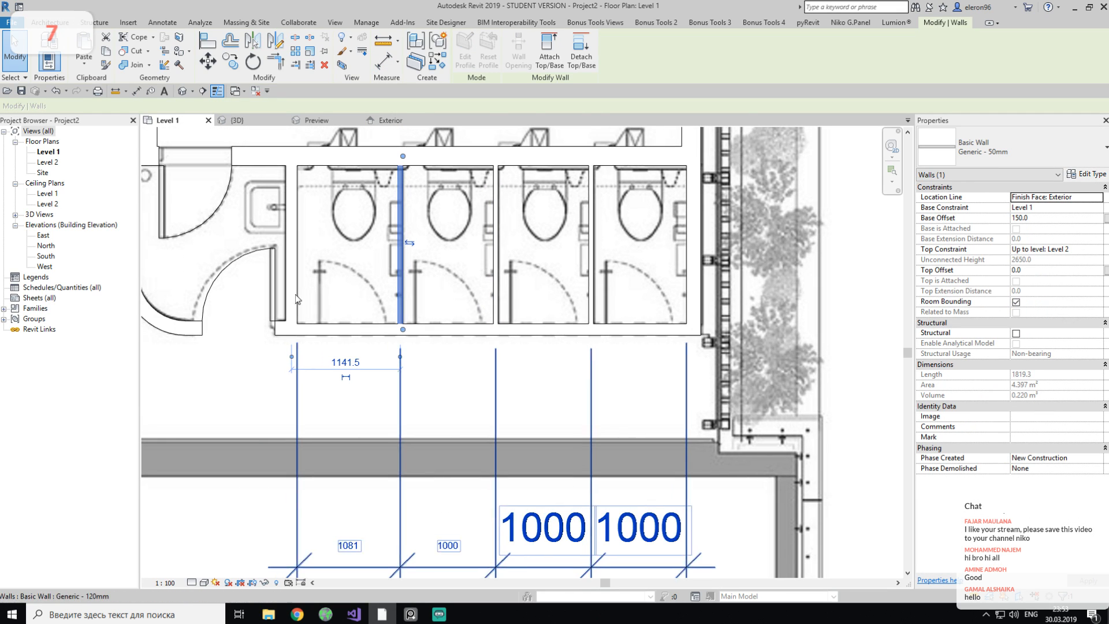
Move the 120 mm wall beside the washbasin room so the first lower cubicle's dimension is 1000 mm.
left_click(291, 327)
left_click(347, 544)
type("1000")
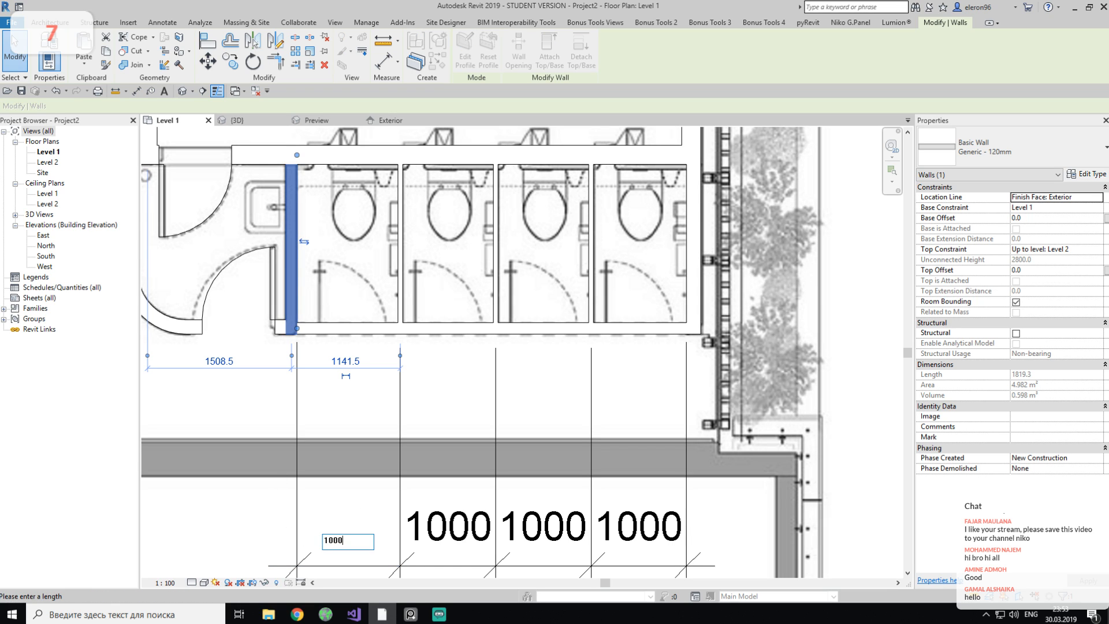
key("Return")
key("Escape")
Set the temporary distance between the 120 mm washbasin room wall and the first cubicle partition to 1050 mm.
middle_click_drag(339, 427, 404, 464)
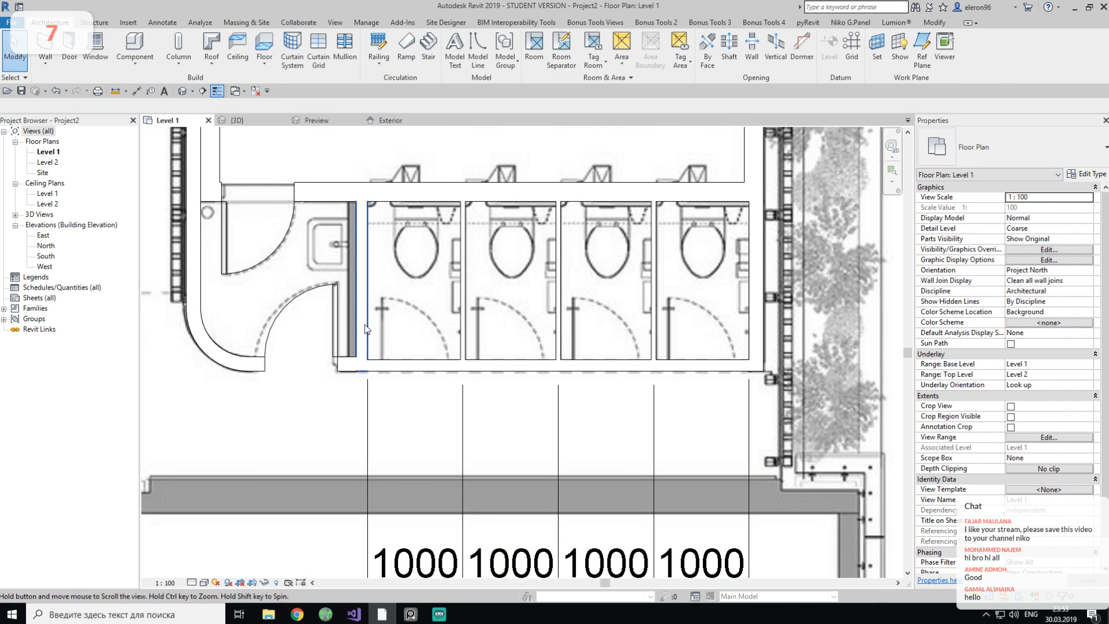
left_click(365, 303)
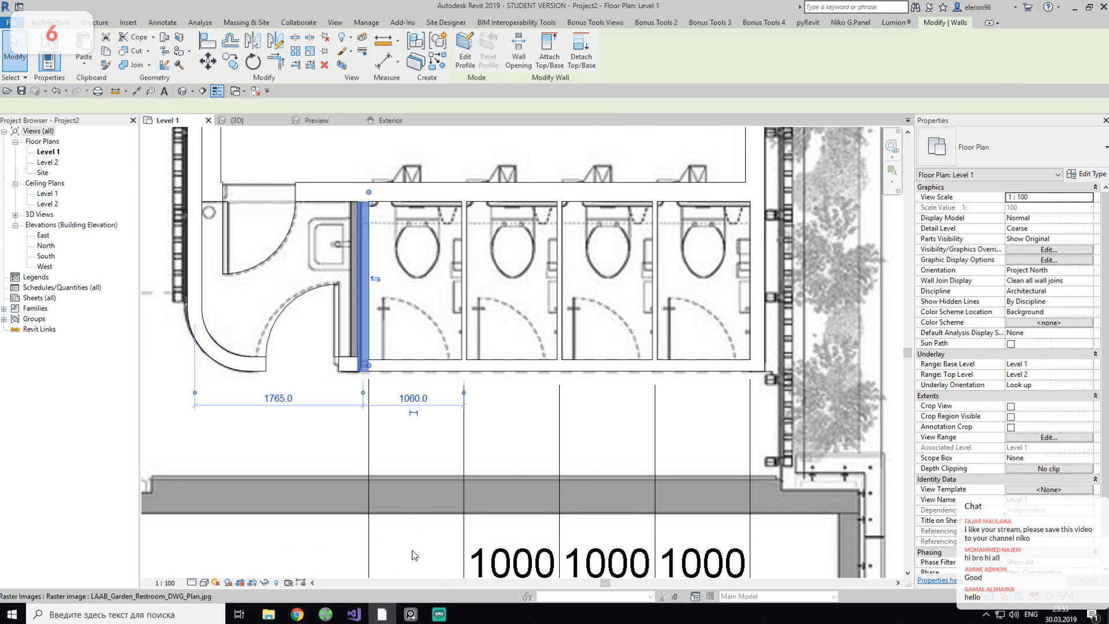
left_click(413, 398)
type("1")
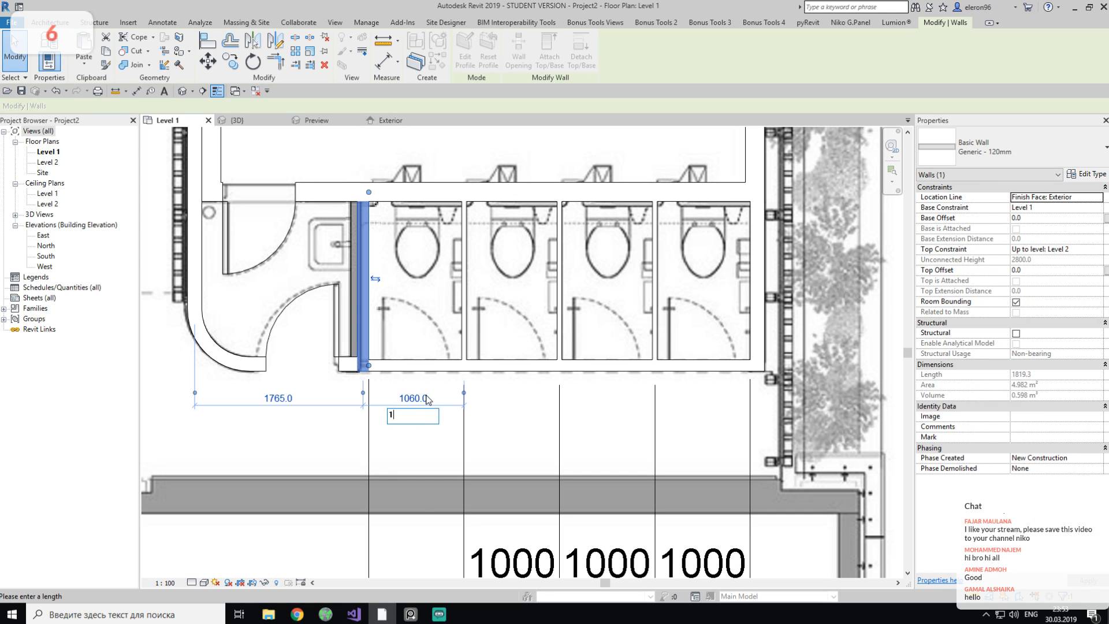
type("500")
key("Return")
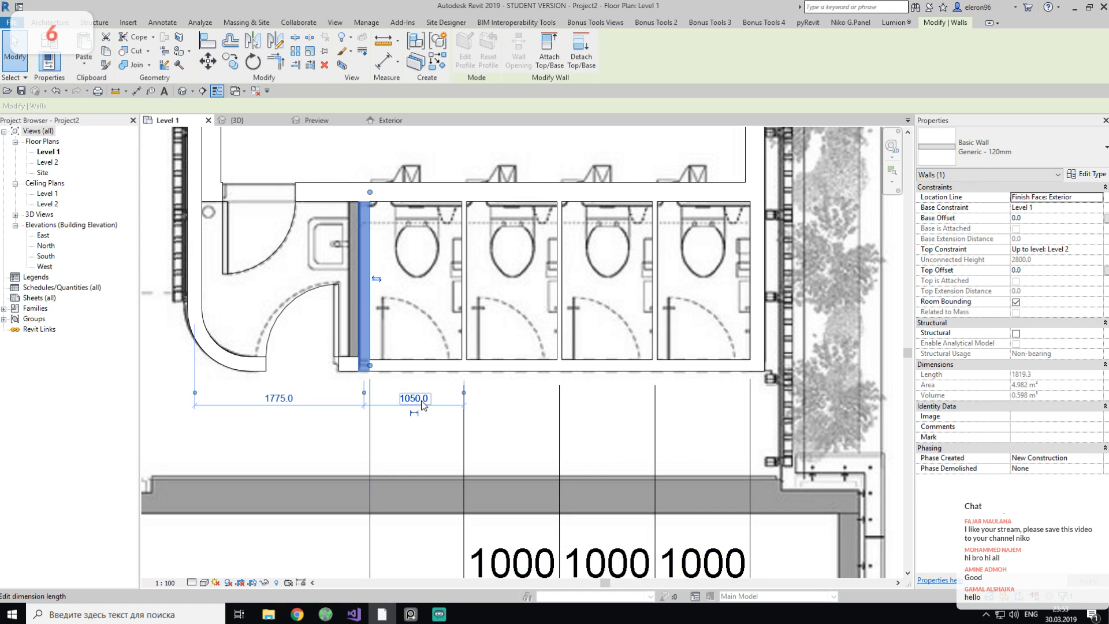
Undo the last change to the distance between the 120 mm washbasin room wall and the first cubicle partition, and reselect that wall.
left_click(418, 399)
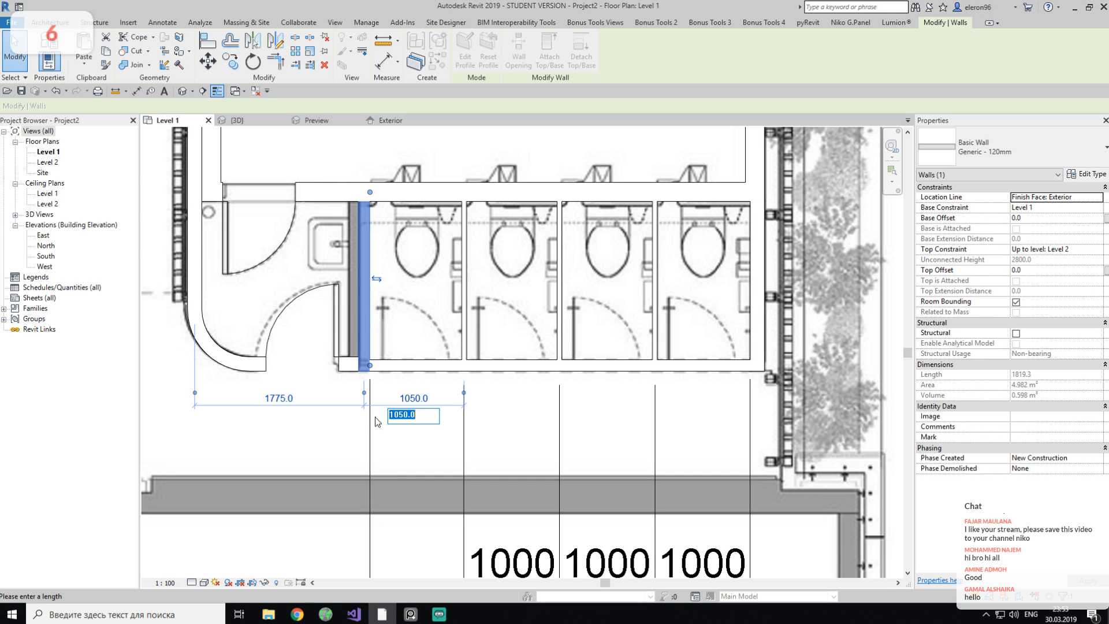
key("Escape")
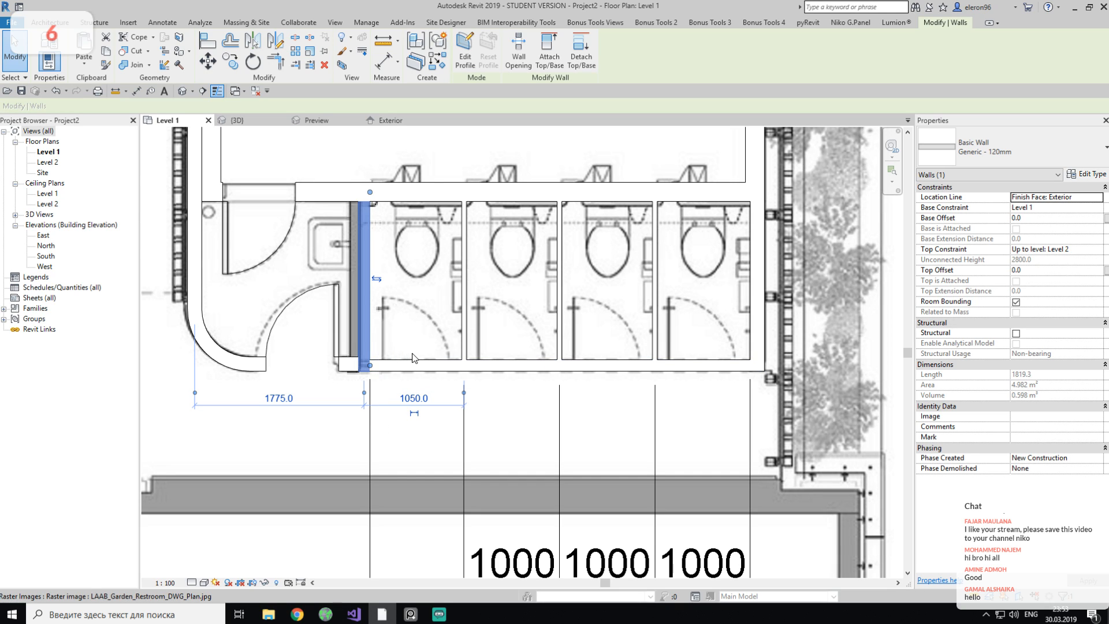
key("ctrl+z")
left_click(365, 327)
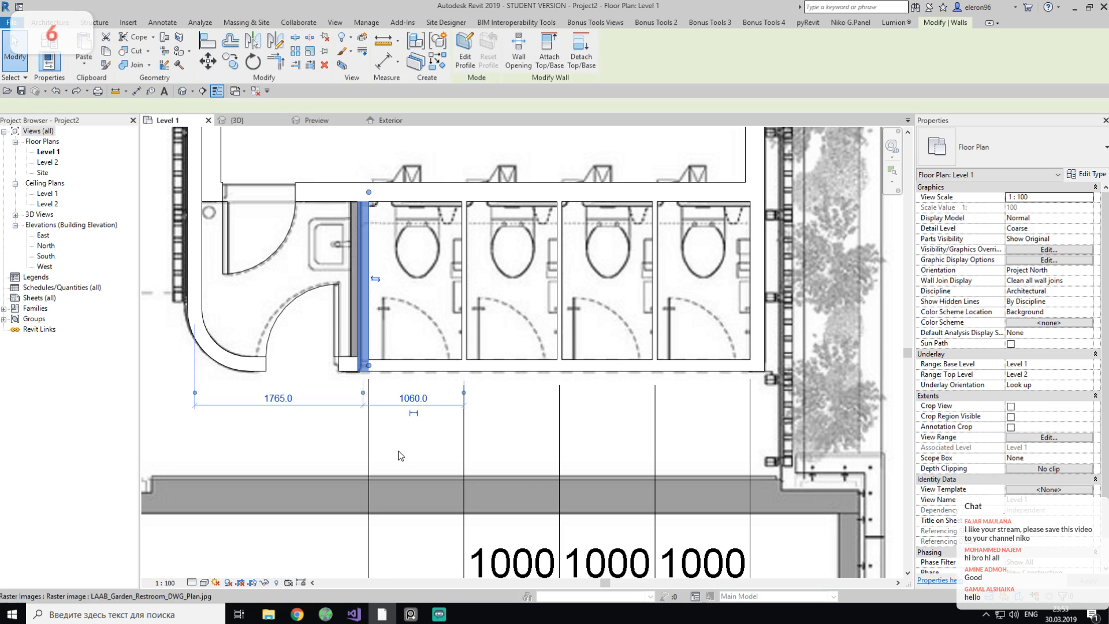
Set the temporary distance between the 120 mm washbasin room wall and the first lower cubicle's partition to 1100 mm.
middle_click_drag(401, 456, 389, 354)
left_click(405, 299)
type("11")
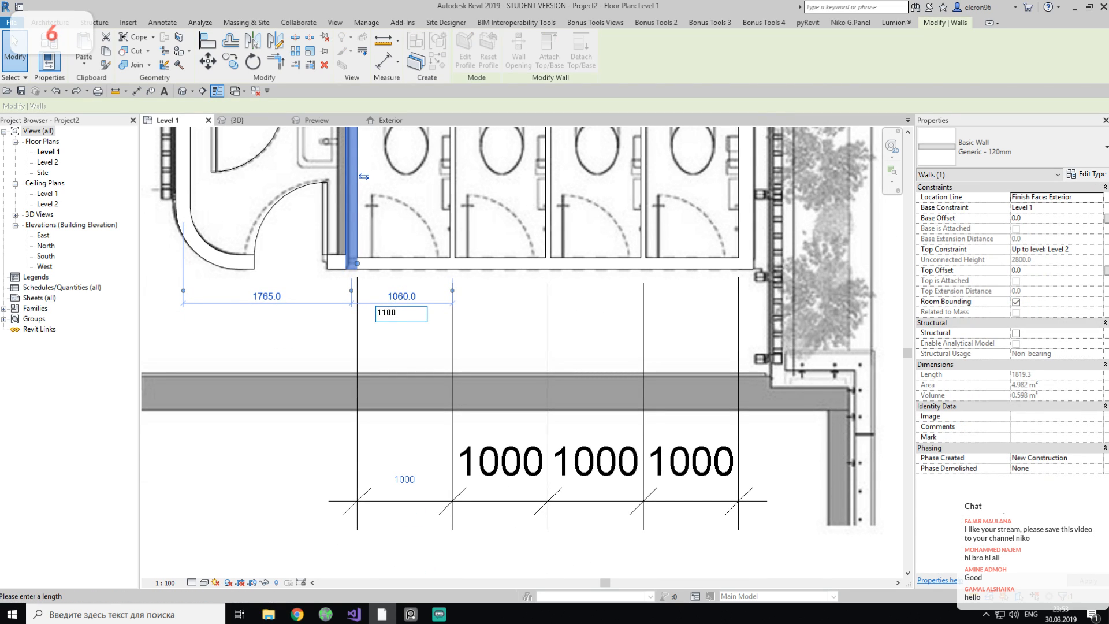
type("00")
key("Return")
Set the temporary distance between the 120 mm washbasin room wall and the first lower cubicle's partition to 1150 mm.
left_click(401, 298)
type("1150")
key("Return")
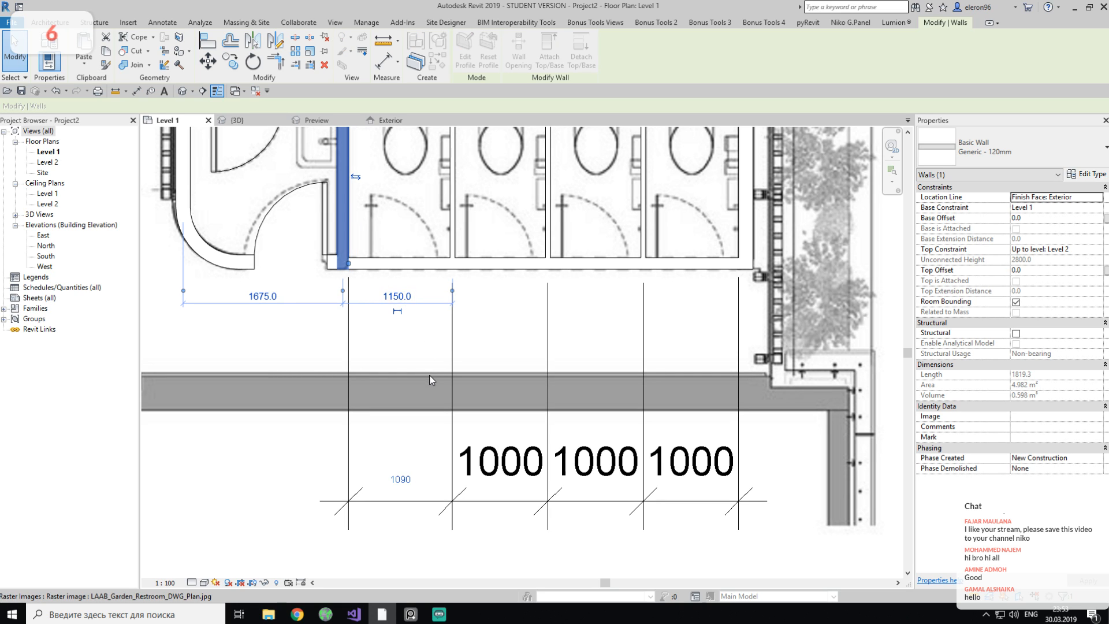
key("Escape")
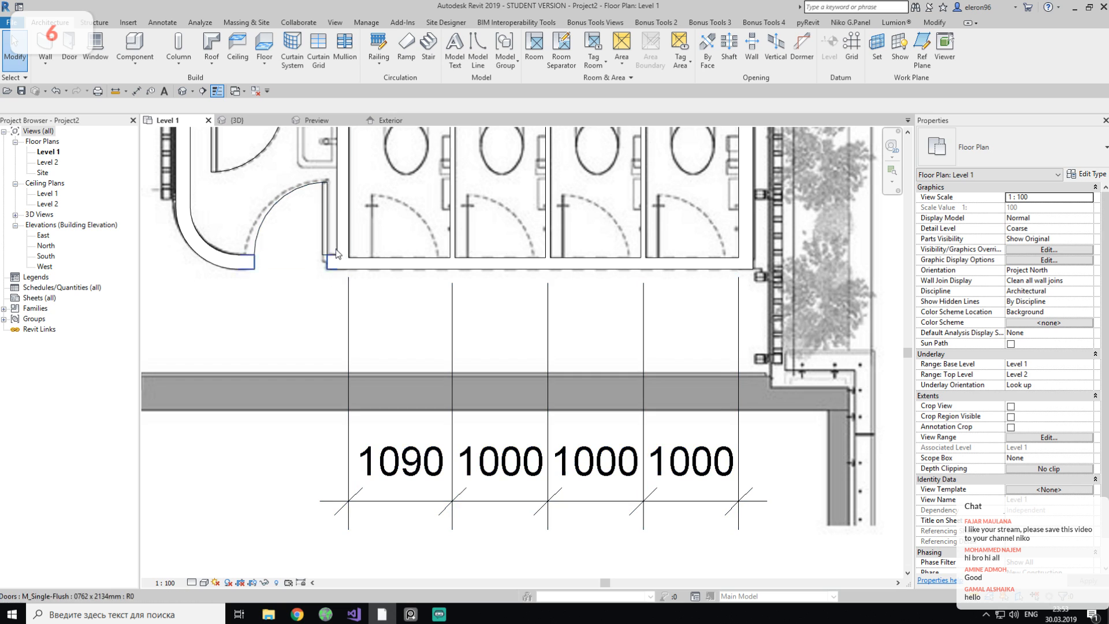
left_click(342, 234)
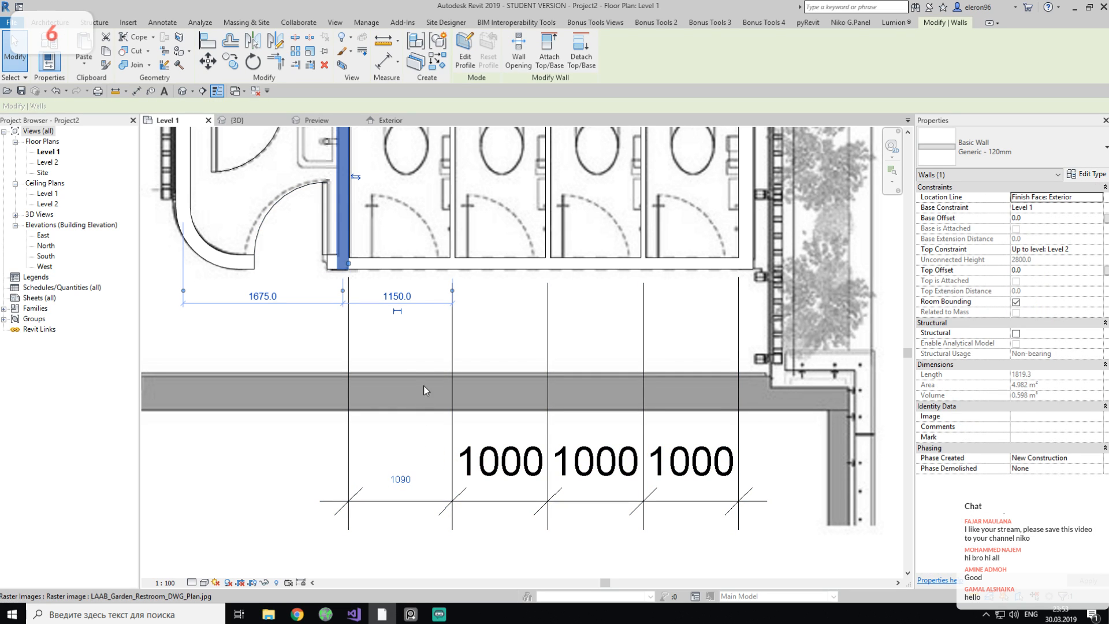
key("Escape")
Delete the continuous dimension below the four lower cubicles.
left_click(438, 504)
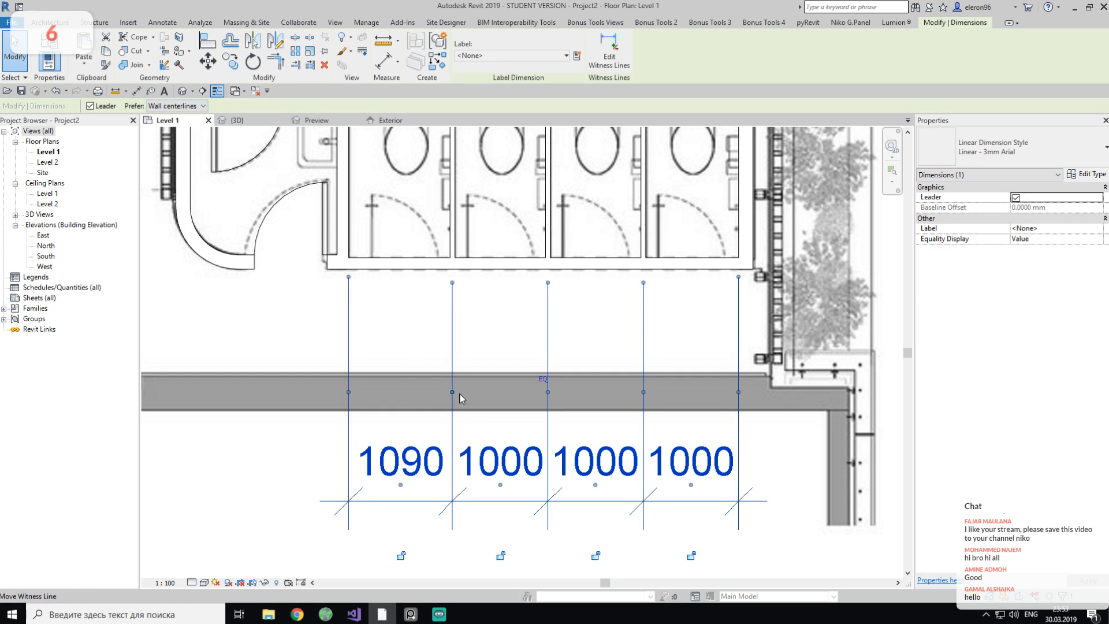
key("Delete")
scroll(460, 395, "down", 5)
middle_click_drag(490, 398, 518, 429)
scroll(486, 339, "up", 3)
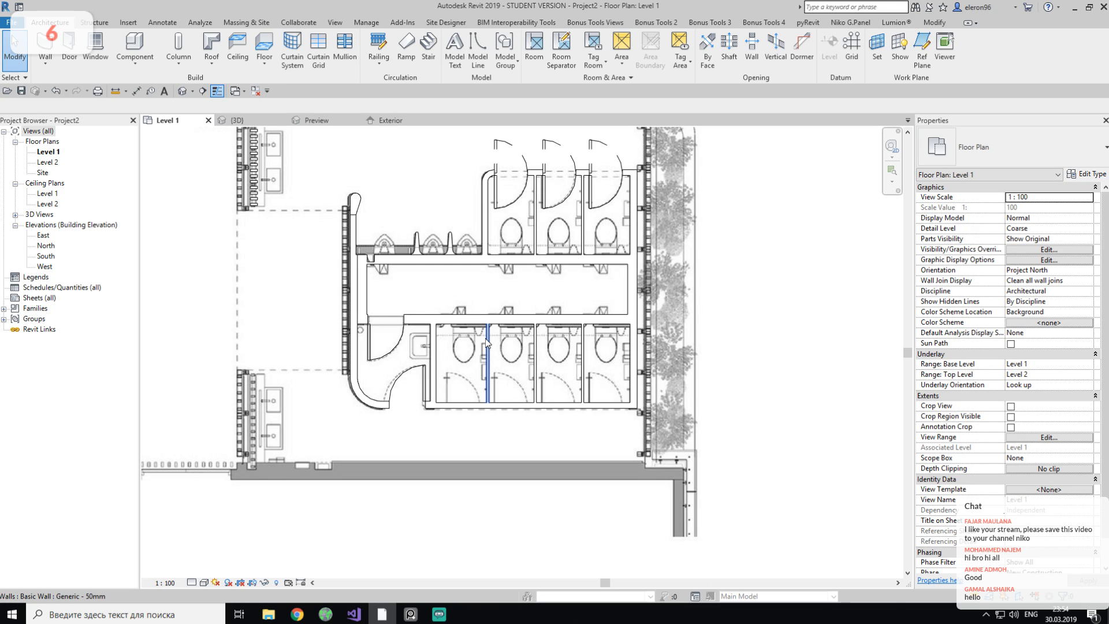
Switch to the reference image board and examine the restroom's floor plan and the cross-section through the cubicles and sloping roof.
left_click(410, 614)
middle_click_drag(605, 460, 640, 407)
scroll(378, 461, "up", 3)
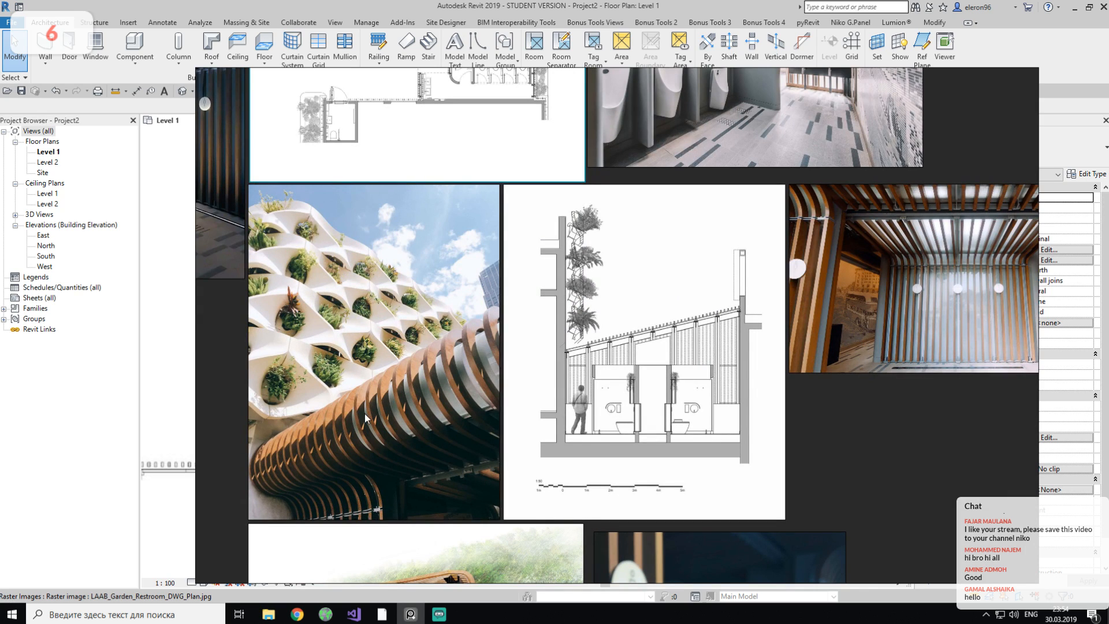
middle_click_drag(467, 331, 557, 494)
middle_click_drag(649, 327, 732, 426)
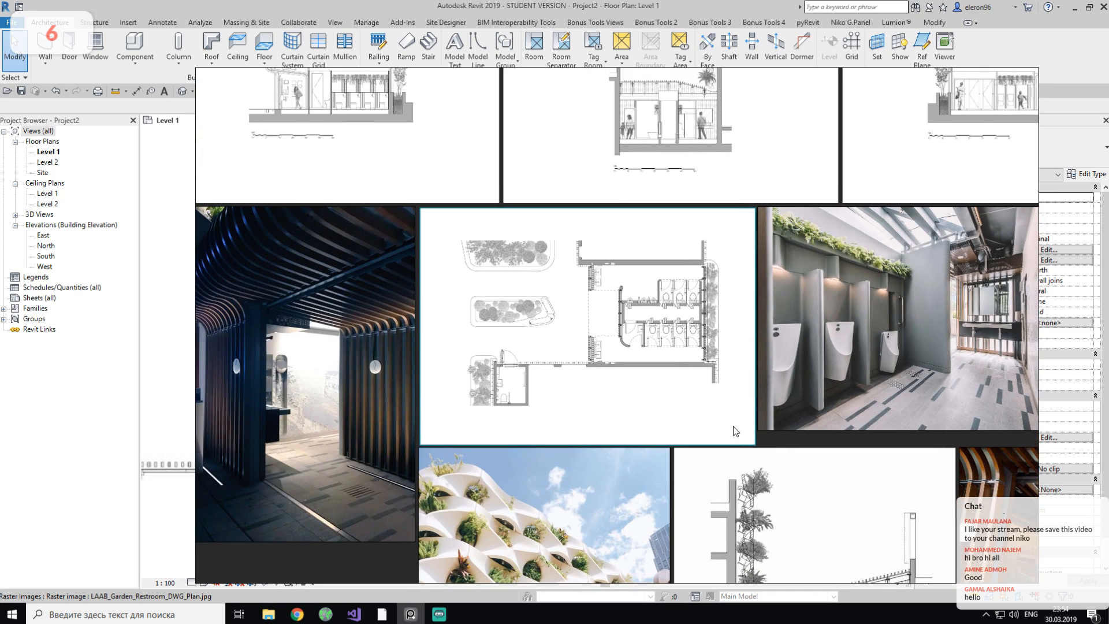
middle_click_drag(526, 324, 560, 421)
middle_click_drag(797, 461, 438, 428)
middle_click_drag(628, 559, 492, 348)
mouse_move(498, 410)
middle_mouse_down()
mouse_move(534, 546)
mouse_move(609, 556)
mouse_move(680, 328)
middle_mouse_up()
middle_click_drag(644, 437, 719, 236)
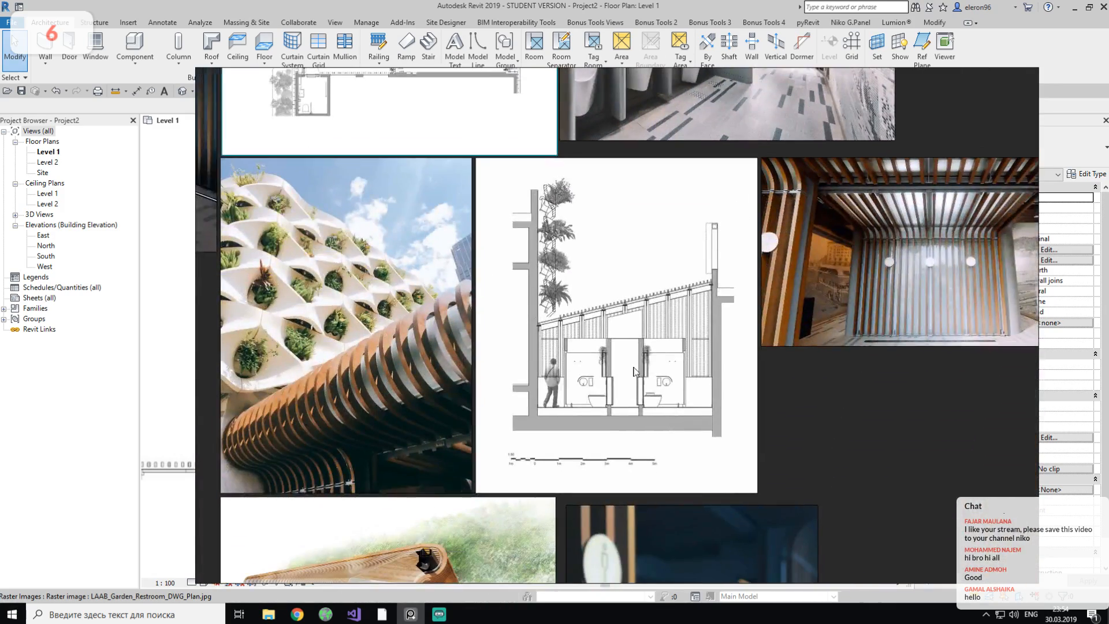
middle_click_drag(631, 383, 689, 187)
Examine the scale model photo, the perspective rendering, and the close-up of the curved timber slats below the planted facade.
scroll(439, 405, "down", 3)
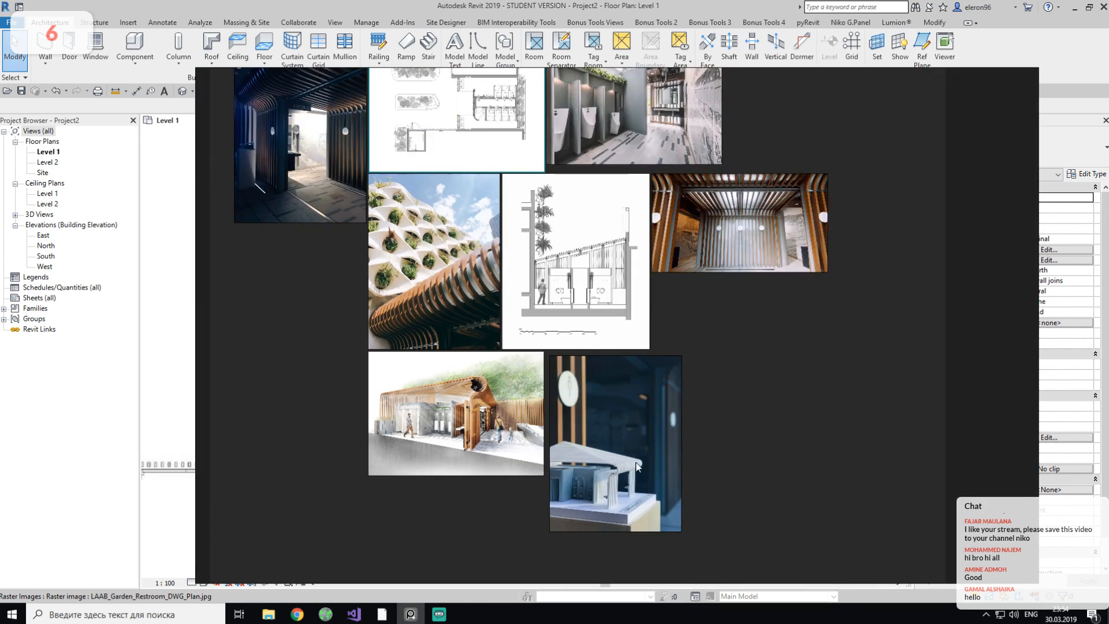
scroll(592, 475, "up", 6)
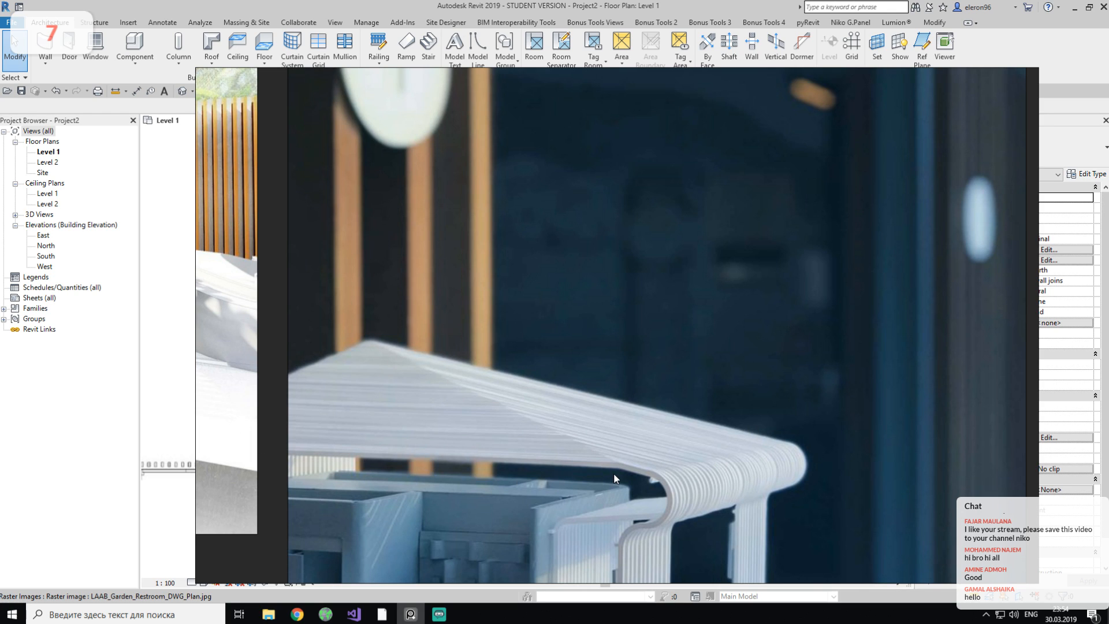
scroll(615, 478, "down", 3)
scroll(615, 478, "down", 3)
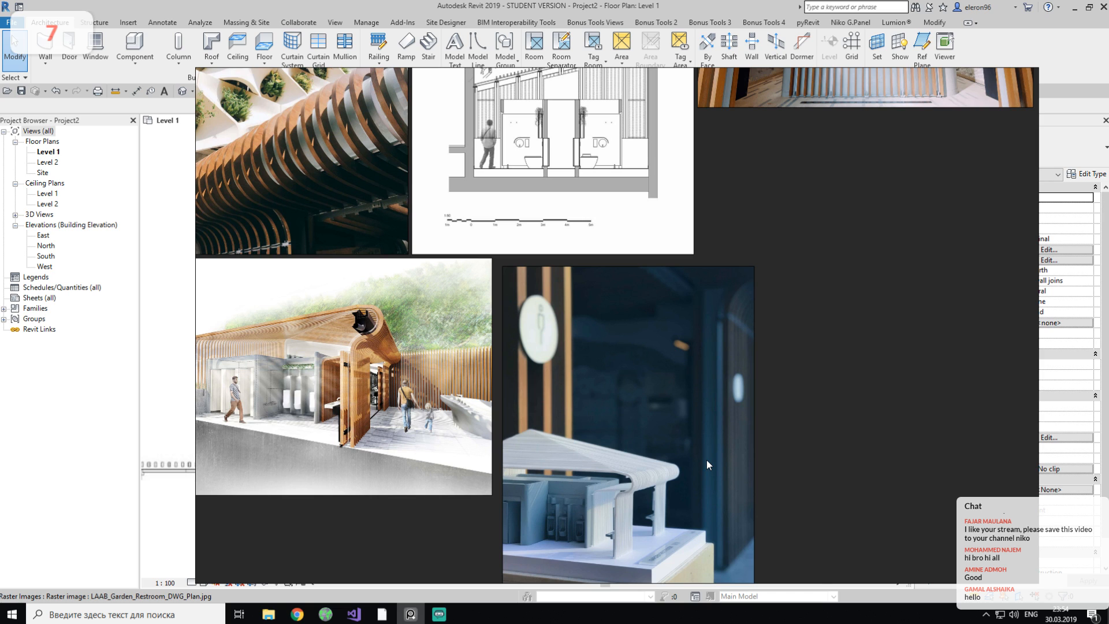
middle_click_drag(324, 310, 456, 431)
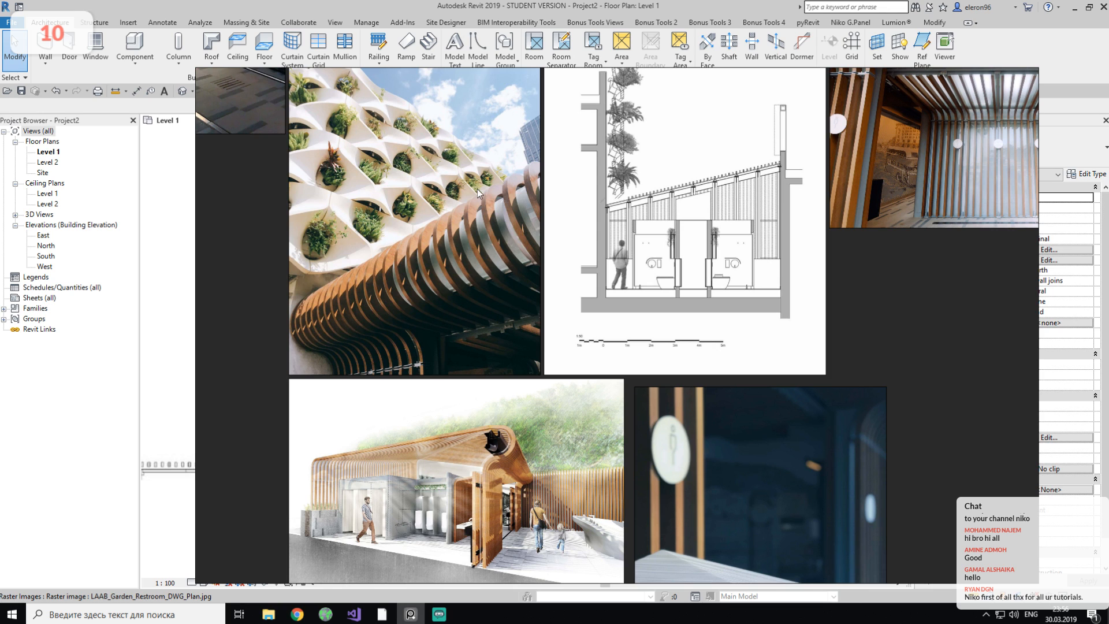
scroll(594, 346, "down", 3)
scroll(454, 298, "up", 3)
scroll(454, 299, "up", 2)
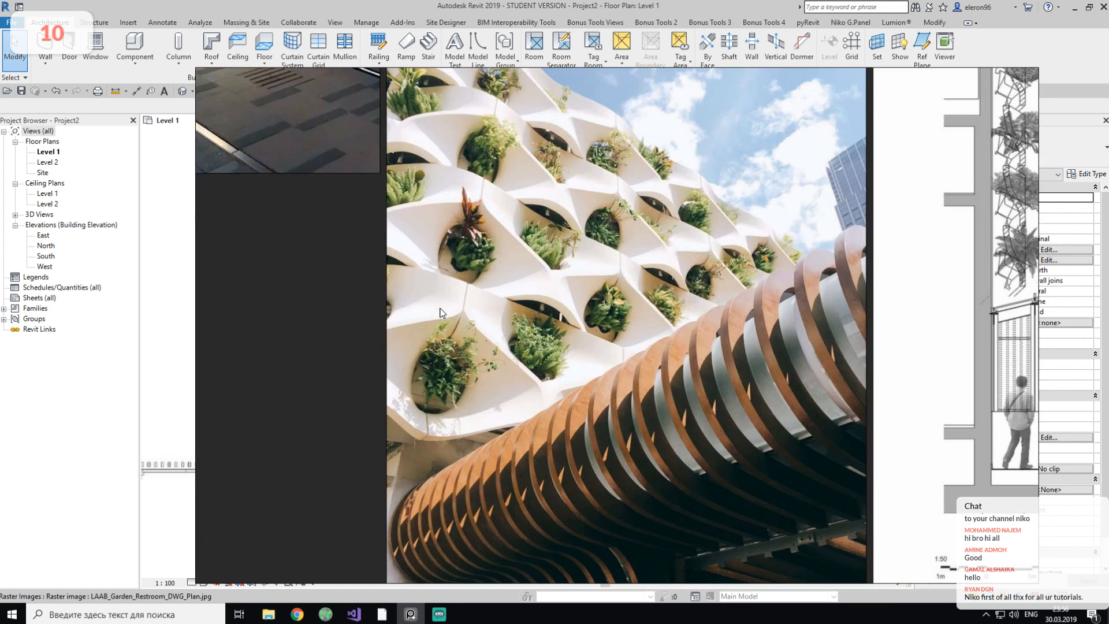